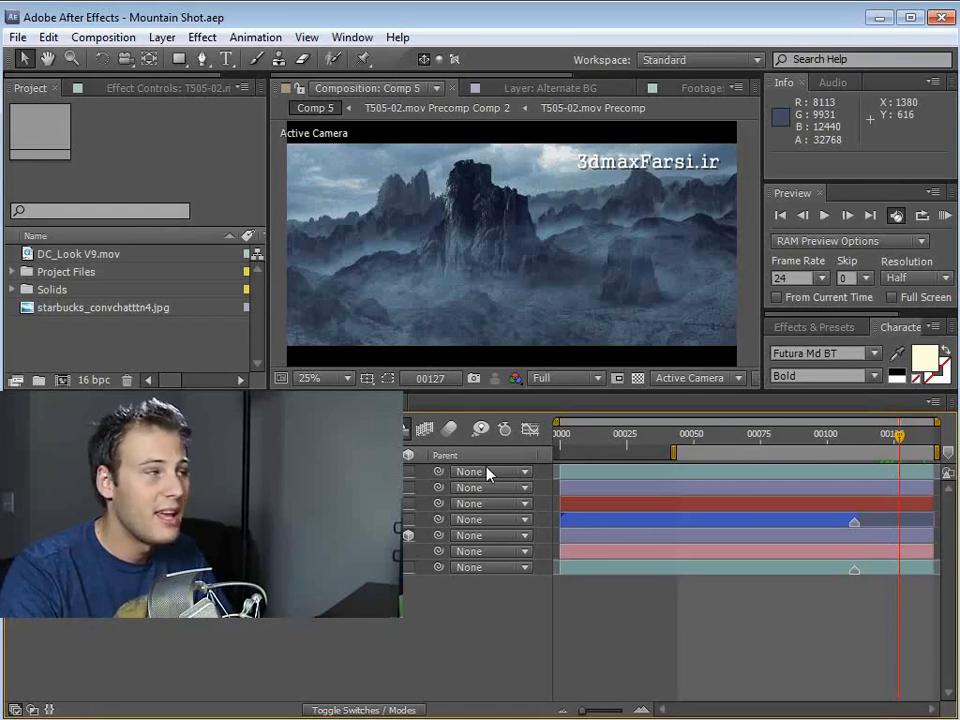
# - Play back a RAM preview of Comp 5 and scrub to its end to examine the finished mountain shot
pyautogui.press('KP_0')
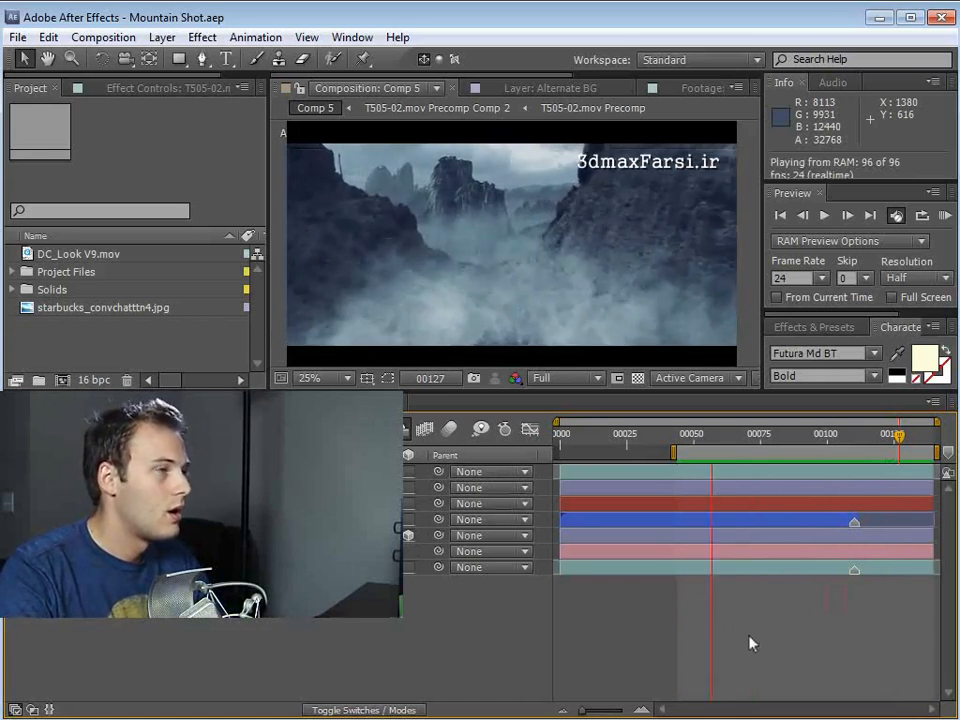
pyautogui.click(749, 637)
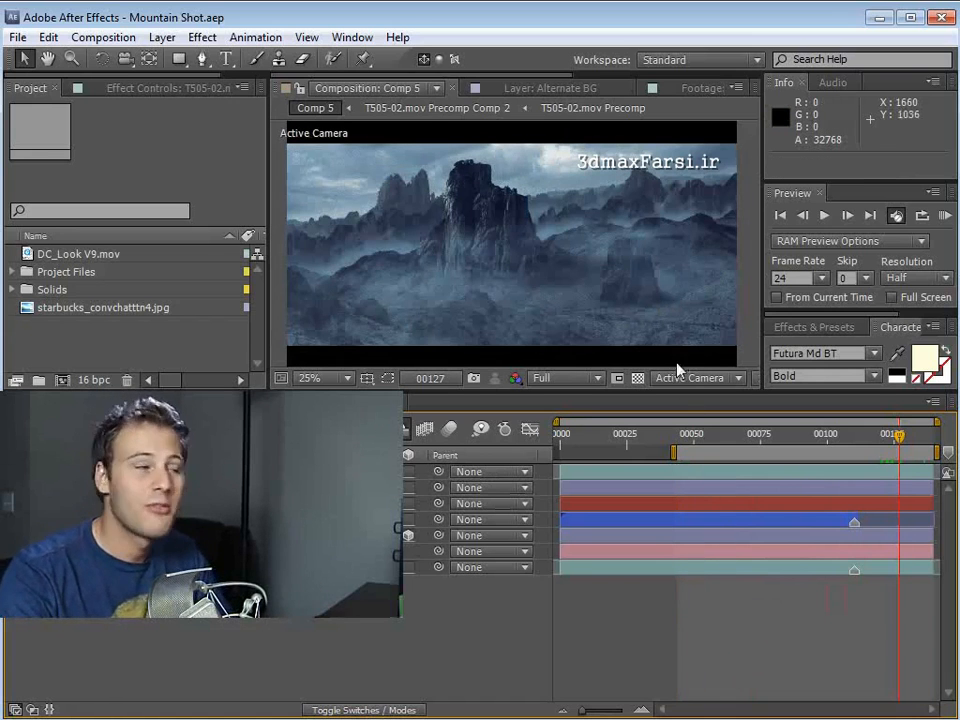
pyautogui.moveTo(687, 445); pyautogui.dragTo(928, 460)
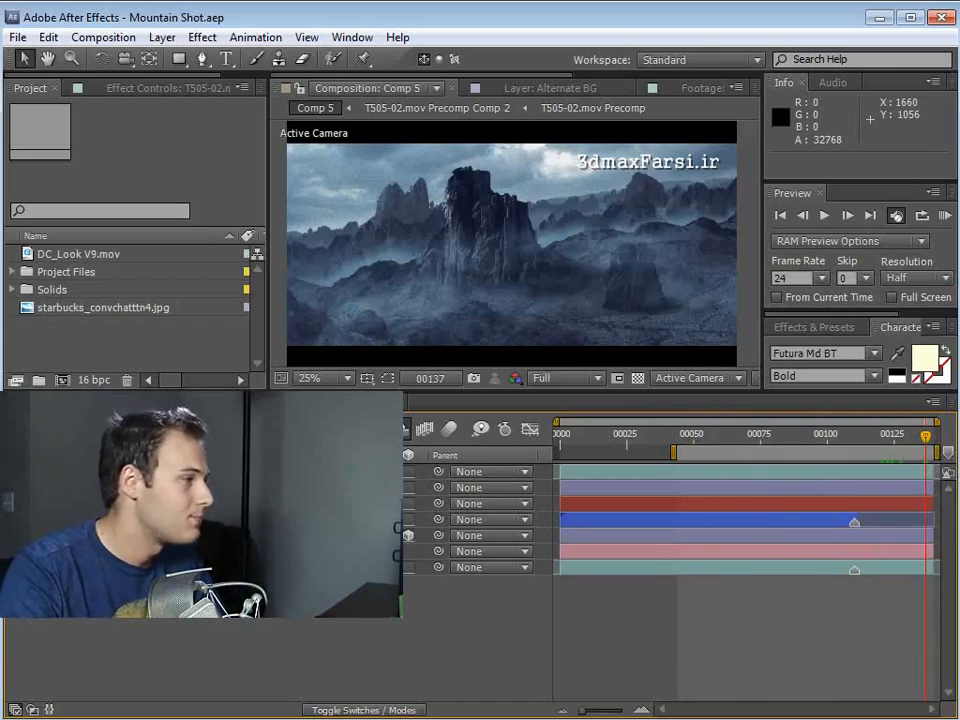
pyautogui.click(42, 567)
pyautogui.moveTo(714, 440); pyautogui.dragTo(880, 466)
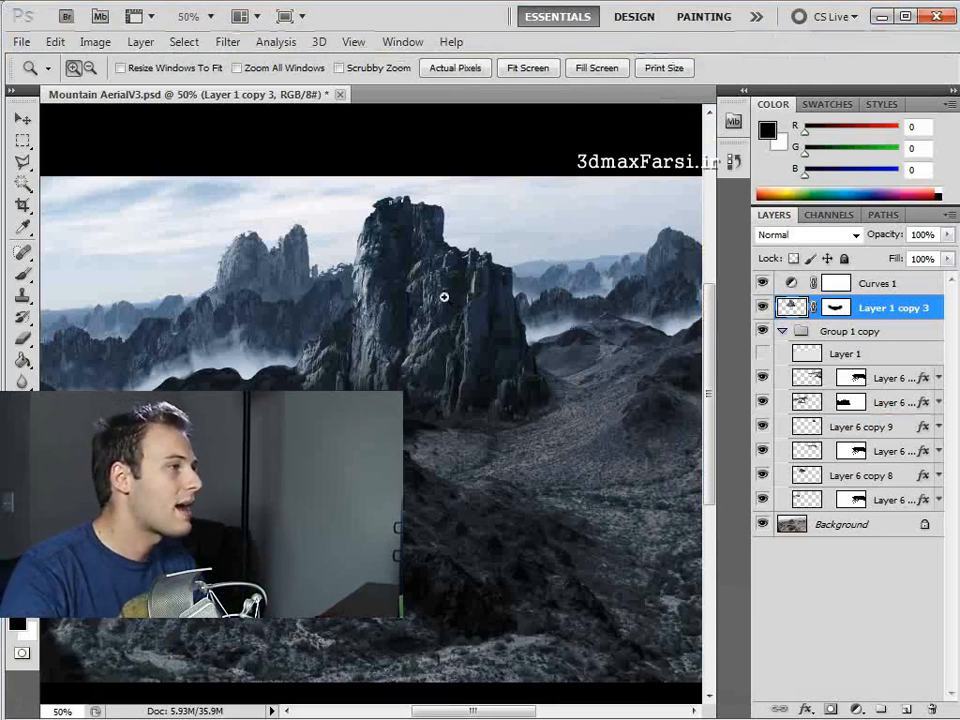
# - In Photoshop, isolate the Background of Mountain AerialV3.psd and re-enable Group 1 copy, Layer 1 copy 3 and Curves 1 to examine the build-up
pyautogui.keyDown('alt'); pyautogui.click(394, 315); pyautogui.keyUp('alt')
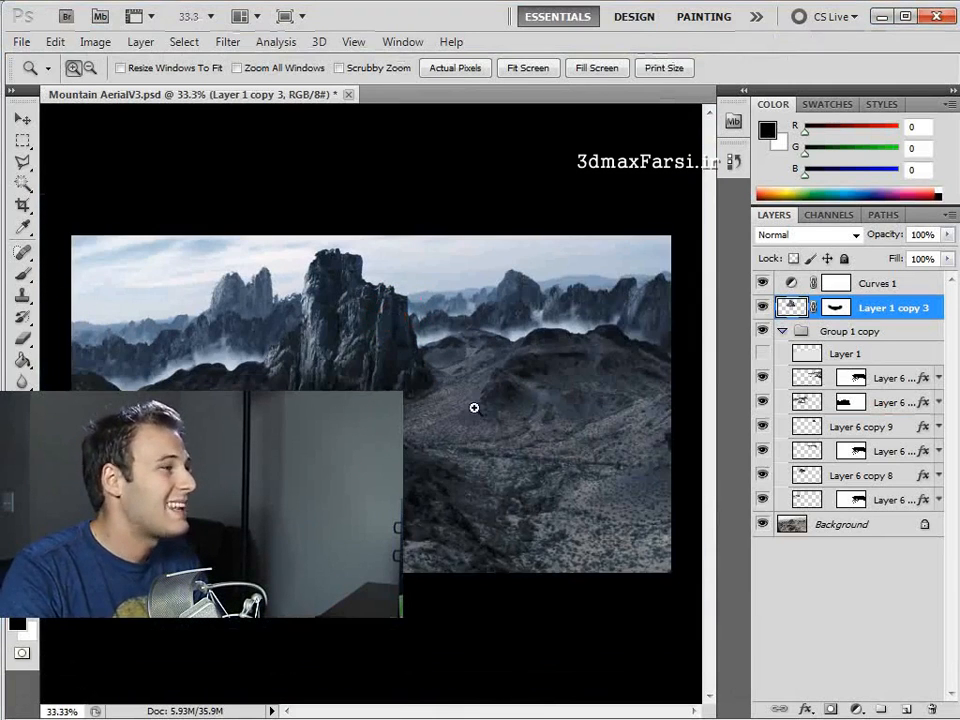
pyautogui.keyDown('alt'); pyautogui.click(763, 524); pyautogui.keyUp('alt')
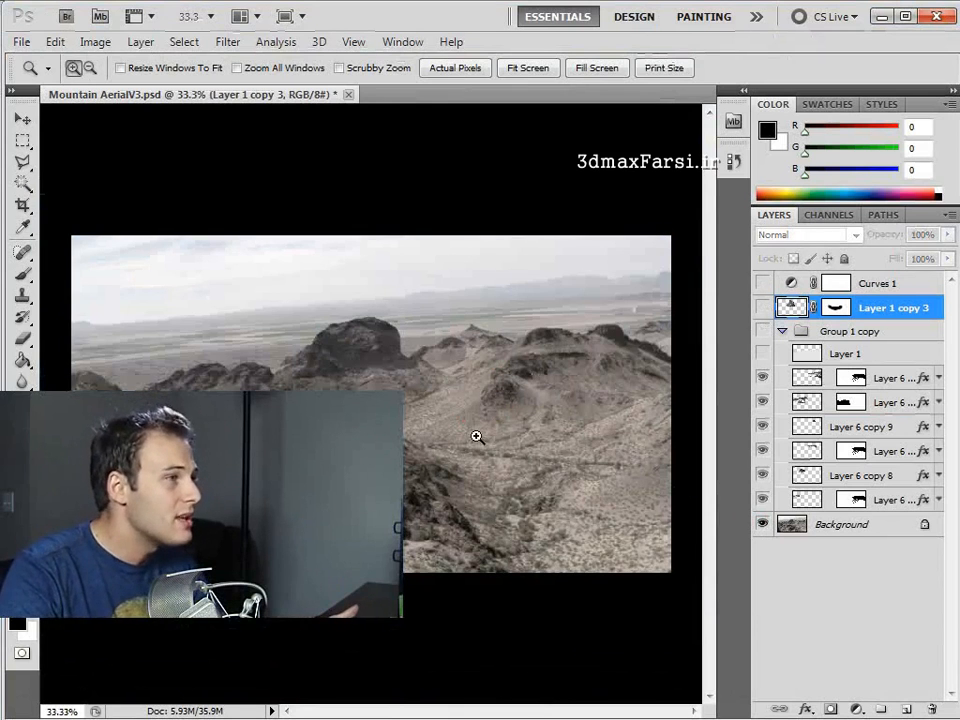
pyautogui.click(762, 331)
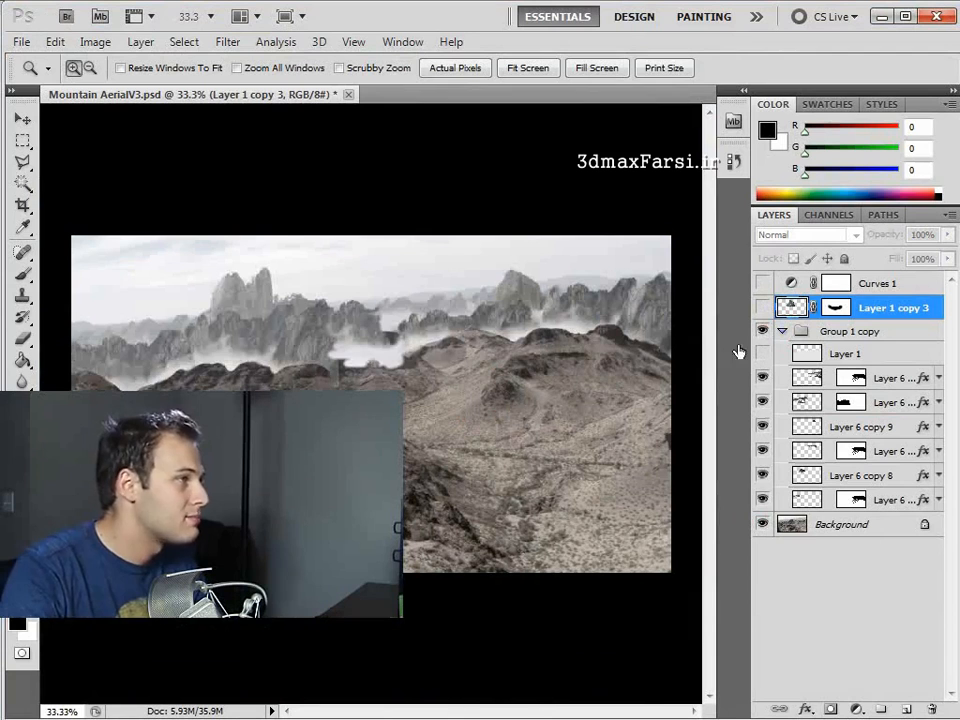
pyautogui.moveTo(763, 377); pyautogui.dragTo(765, 451)
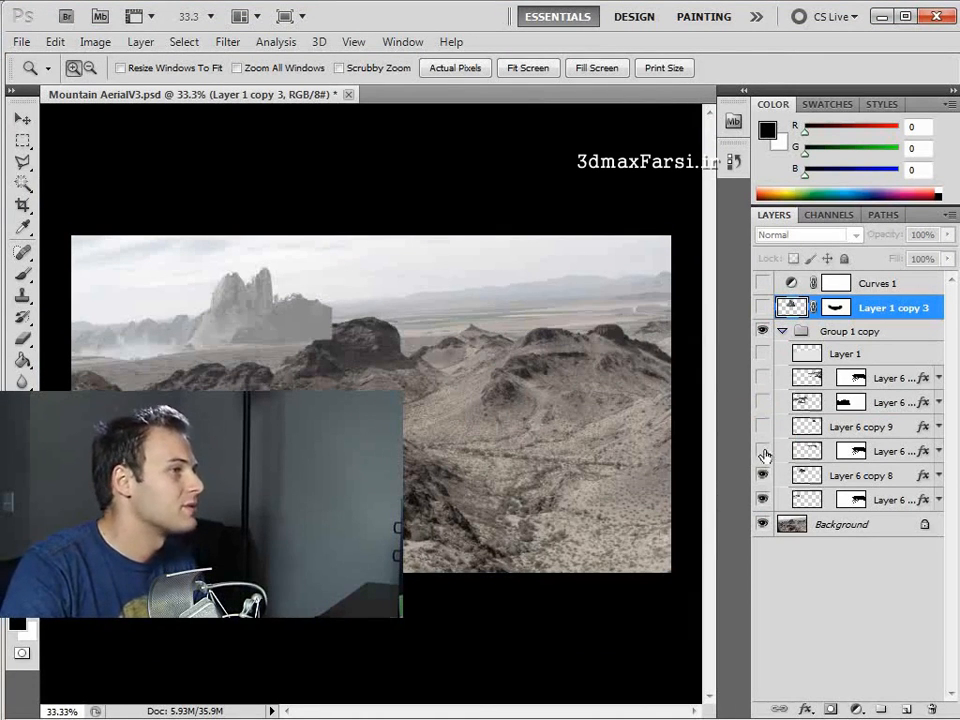
pyautogui.moveTo(764, 452); pyautogui.dragTo(763, 377)
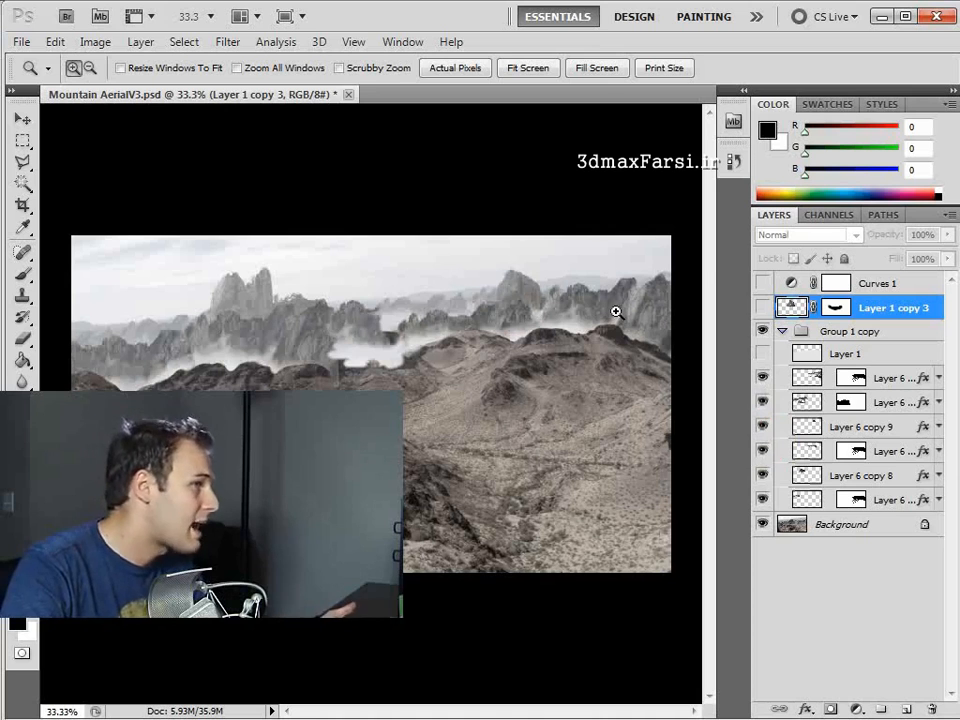
pyautogui.click(762, 308)
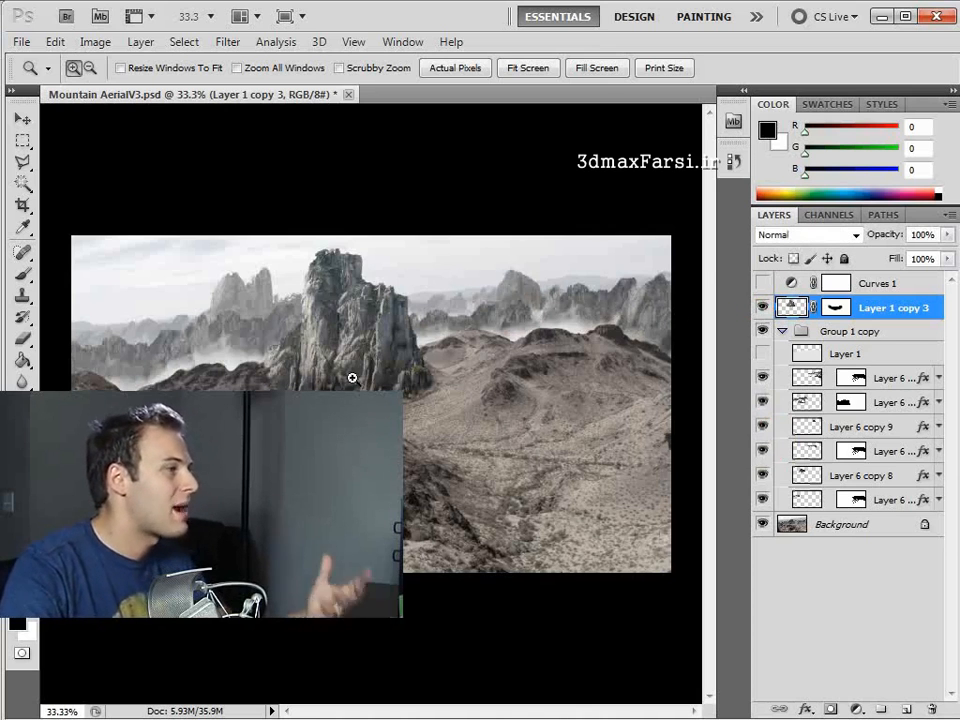
pyautogui.click(762, 284)
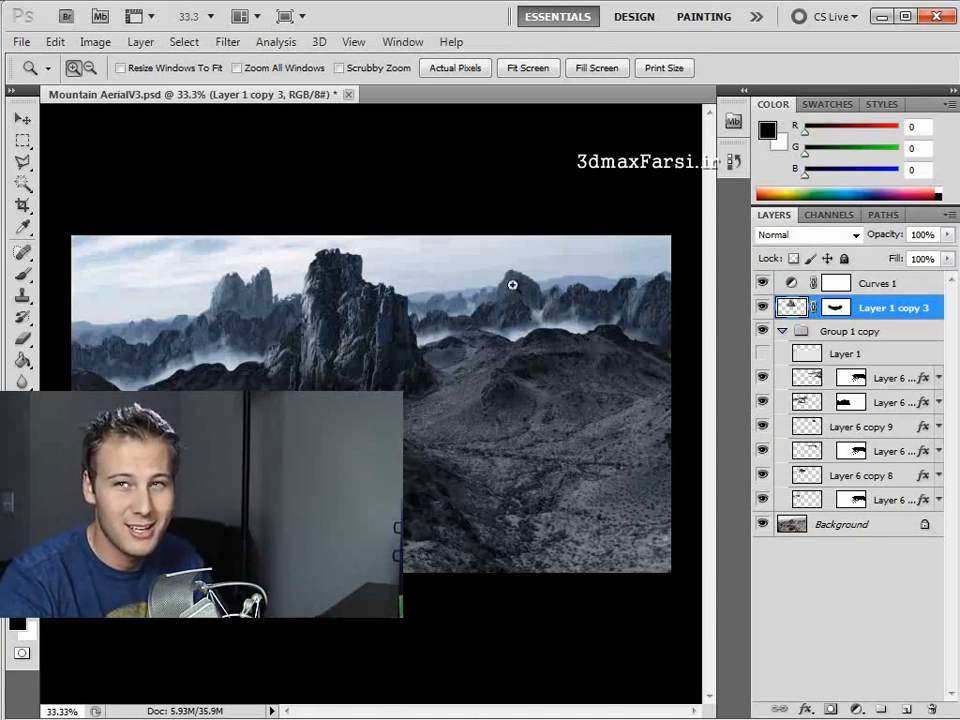
pyautogui.click(880, 18)
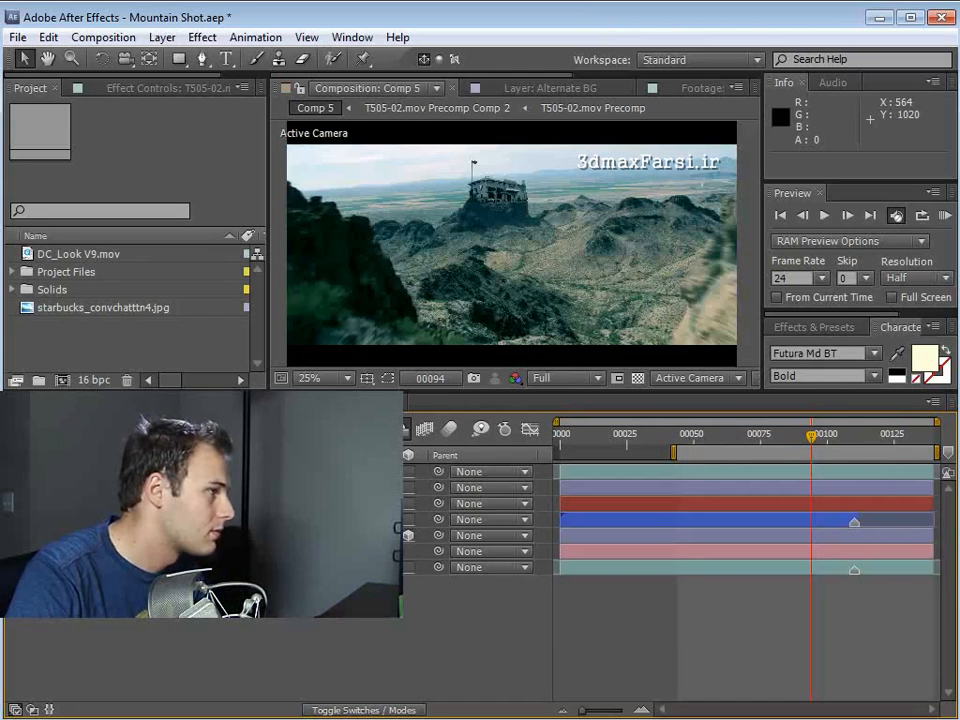
# - Switch back to After Effects and examine the coffee shop placed on the rock in Comp 5, up close and at several frames
pyautogui.moveTo(814, 439); pyautogui.dragTo(838, 463)
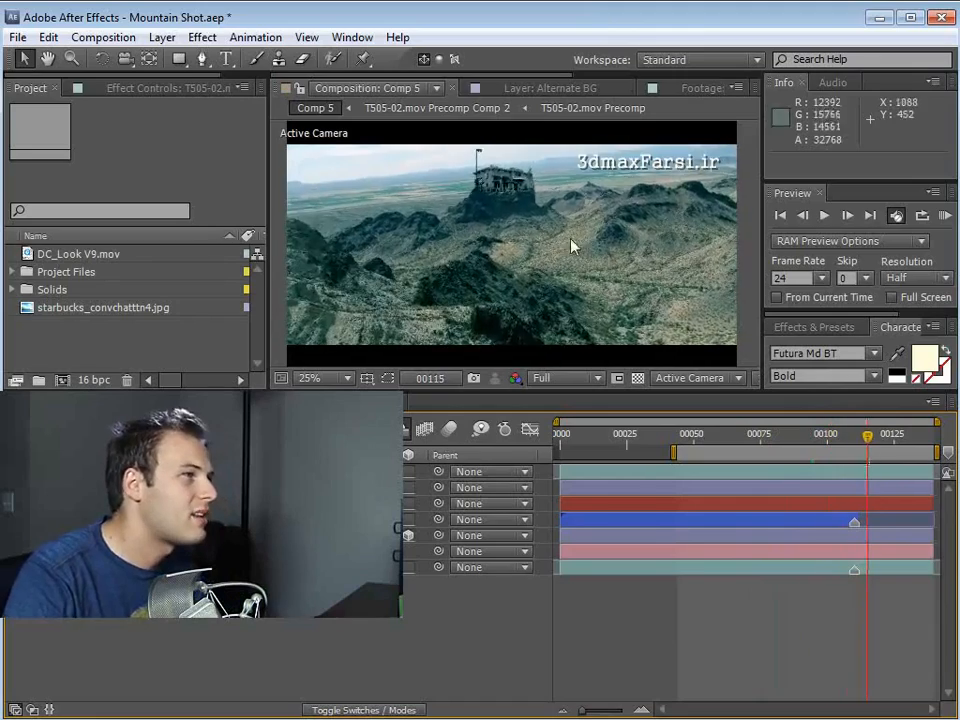
pyautogui.scroll(4, 519, 221)
pyautogui.press('`')
pyautogui.moveTo(519, 236); pyautogui.dragTo(471, 327)
pyautogui.scroll(1, 471, 327)
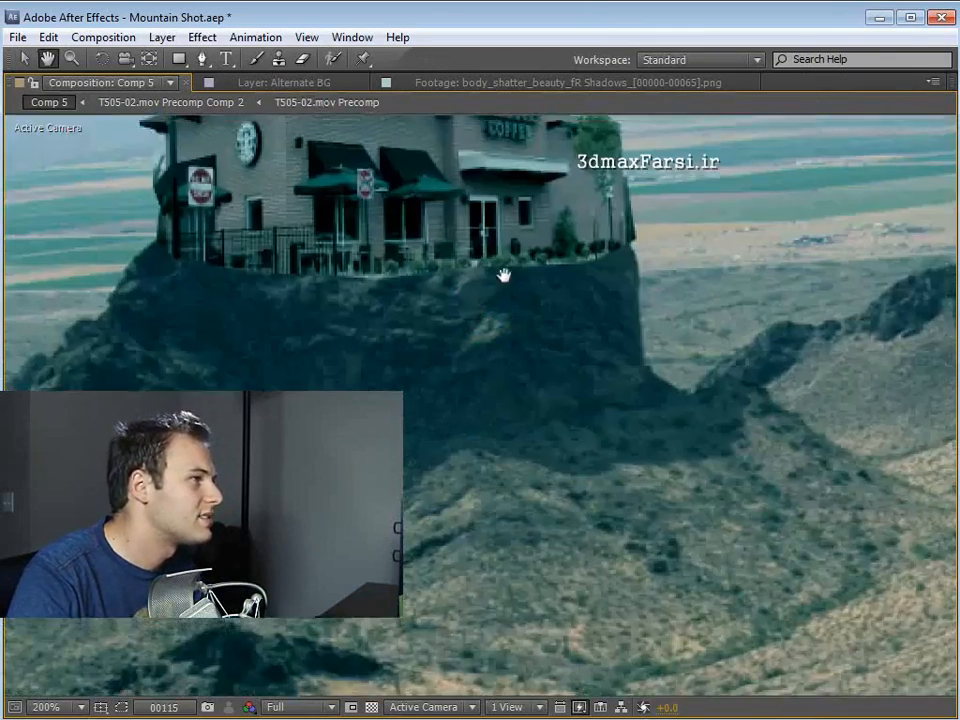
pyautogui.moveTo(504, 274); pyautogui.dragTo(518, 510)
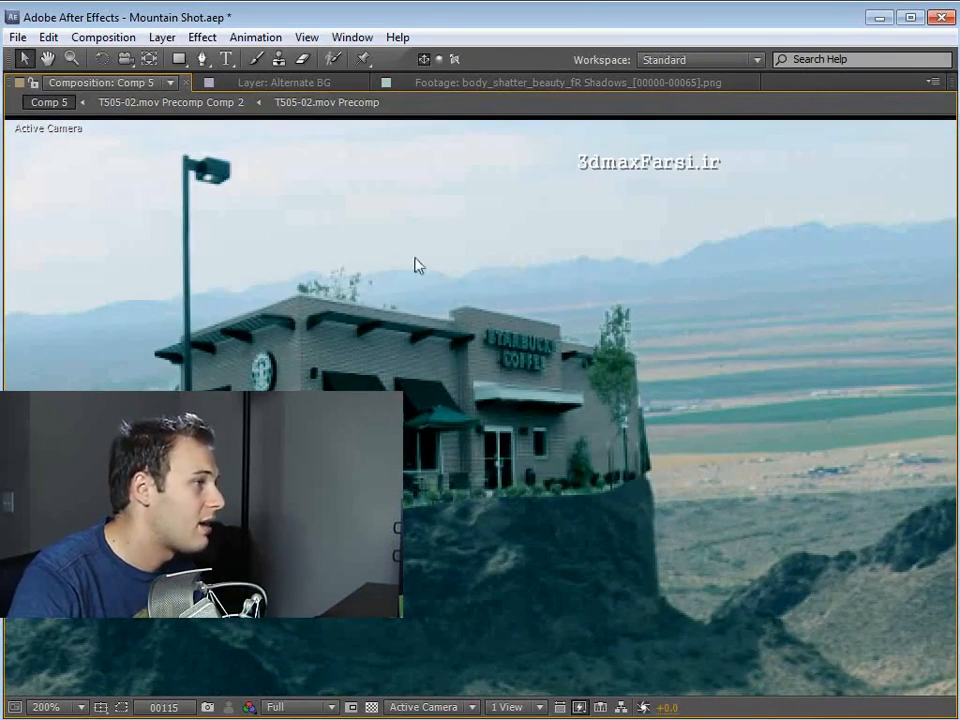
pyautogui.press('`')
pyautogui.scroll(-1, 527, 308)
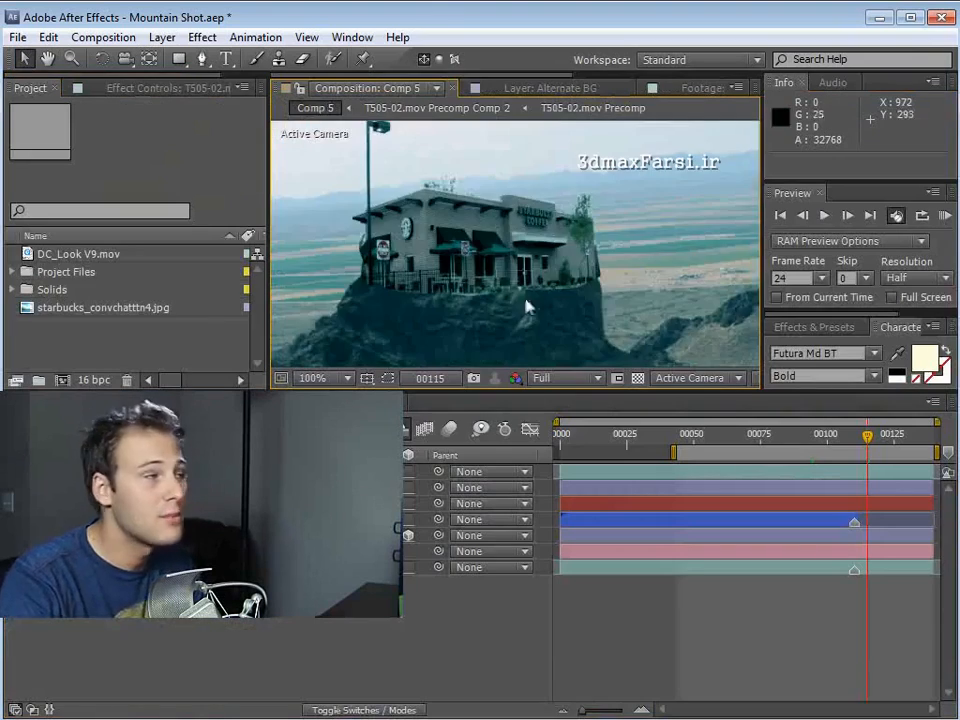
pyautogui.scroll(-1, 527, 308)
pyautogui.moveTo(468, 309); pyautogui.dragTo(432, 214)
pyautogui.scroll(-1, 514, 246)
pyautogui.moveTo(492, 273); pyautogui.dragTo(508, 268)
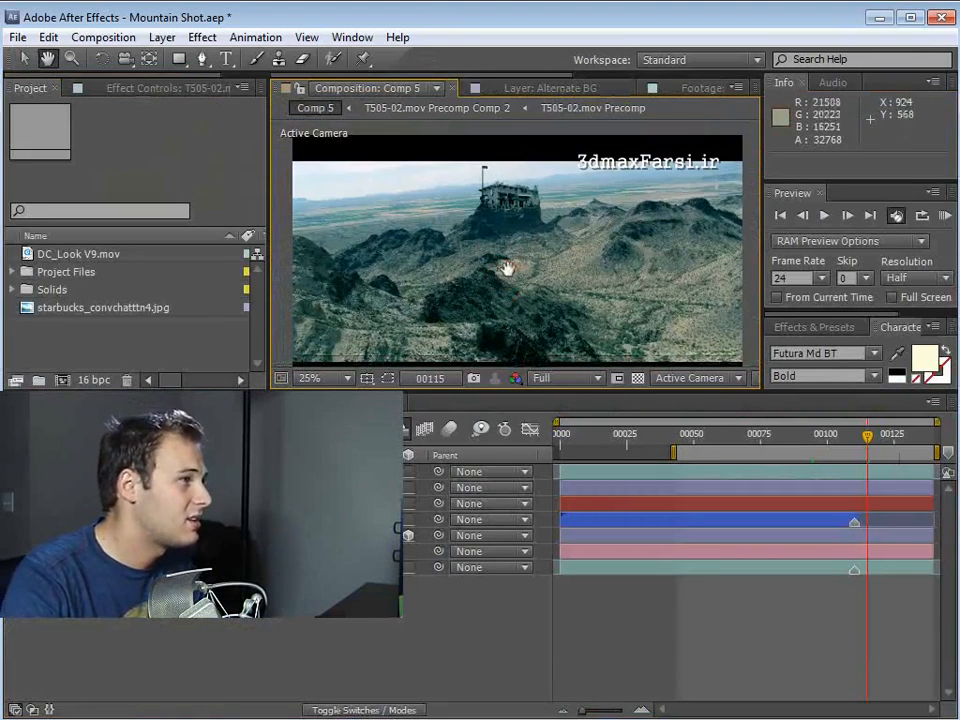
pyautogui.click(786, 433)
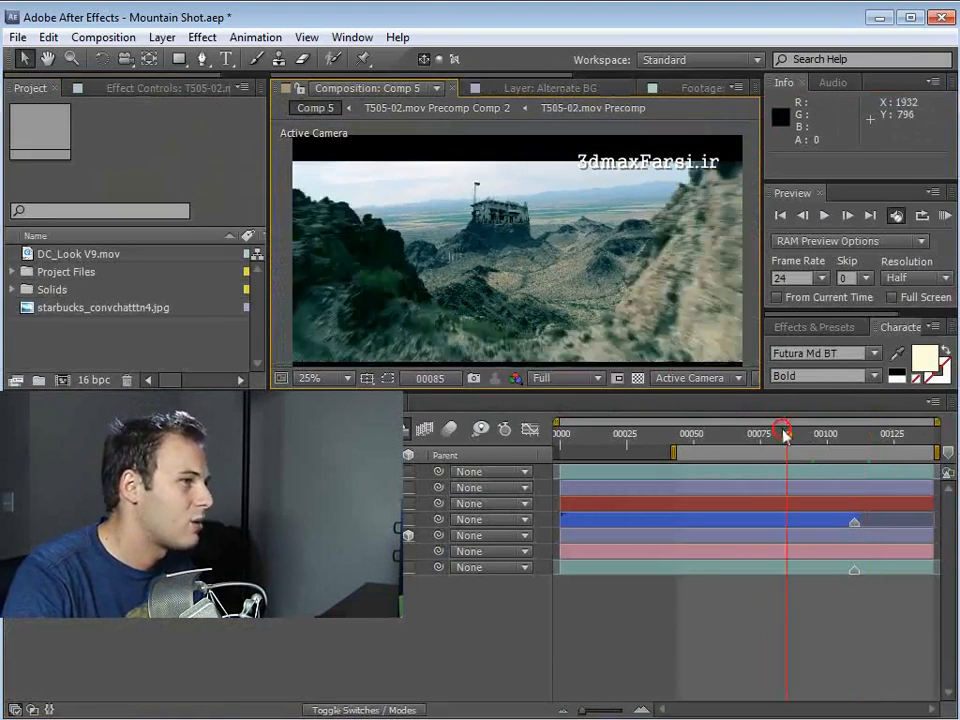
pyautogui.moveTo(786, 433); pyautogui.dragTo(800, 453)
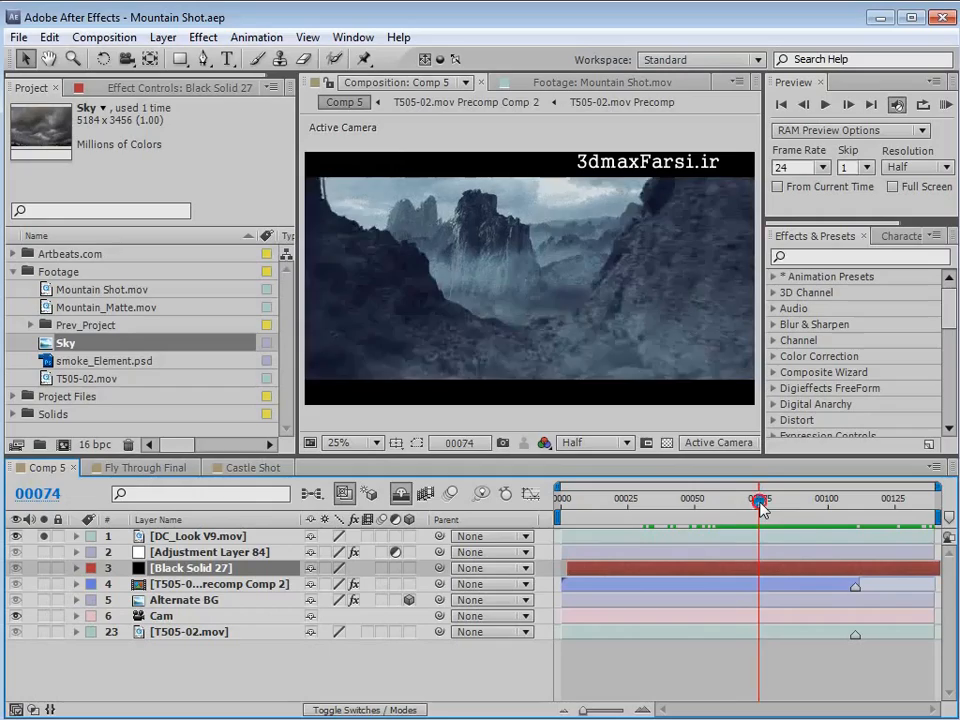
# - Scrub Comp 5 between about frames 74 and 126 to examine the castle rock, fog and foreground cliffs
pyautogui.moveTo(760, 508); pyautogui.dragTo(881, 529)
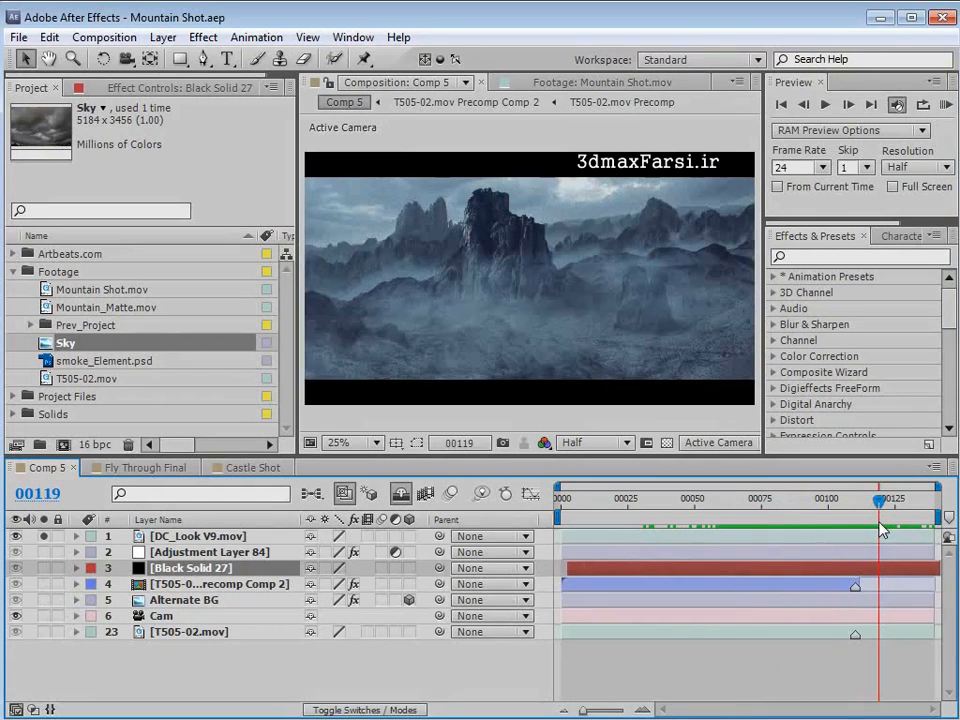
pyautogui.moveTo(878, 514); pyautogui.dragTo(788, 517)
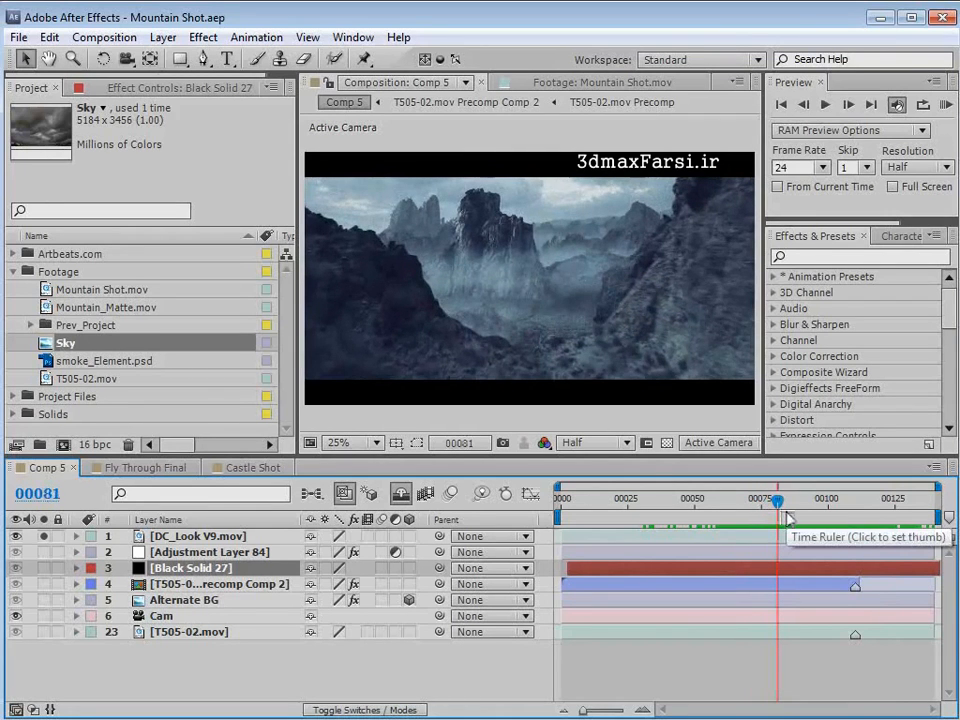
pyautogui.moveTo(788, 517); pyautogui.dragTo(895, 528)
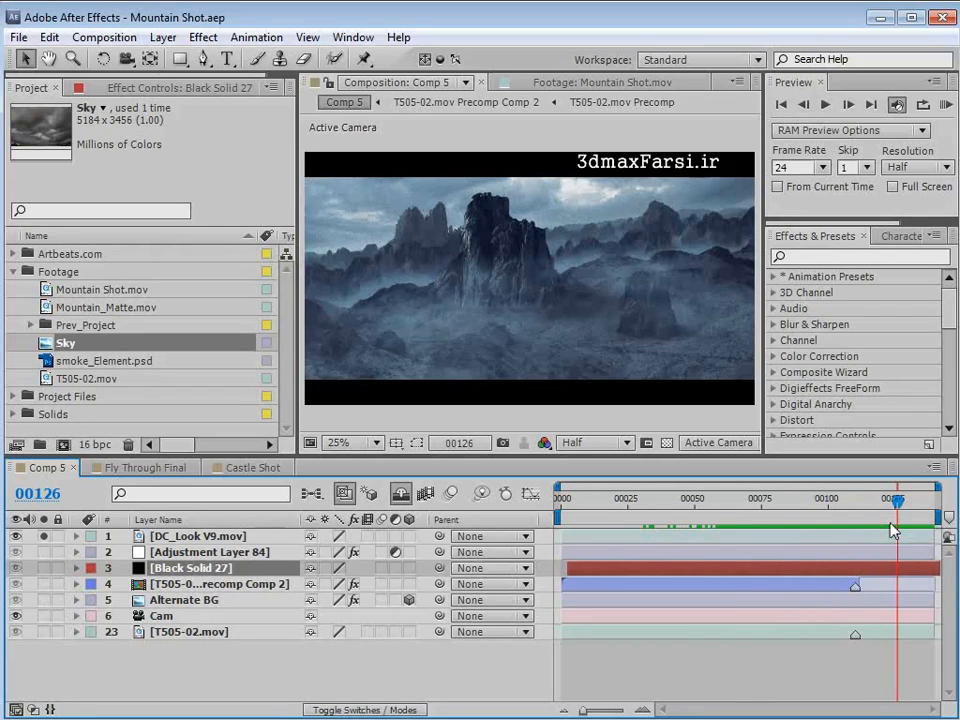
pyautogui.moveTo(896, 498); pyautogui.dragTo(838, 522)
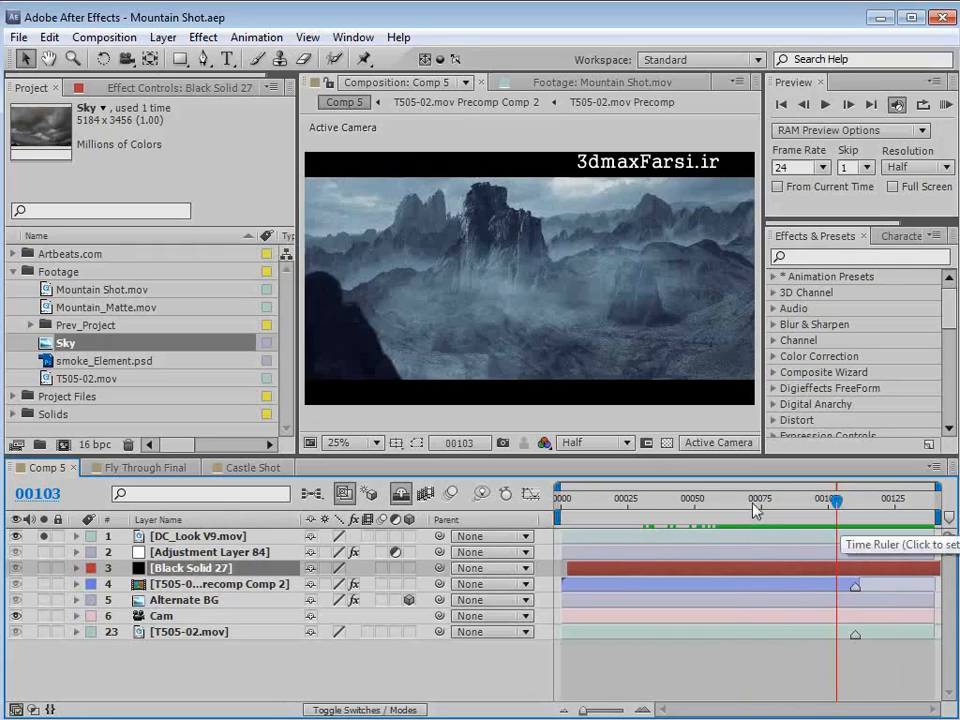
pyautogui.moveTo(841, 527); pyautogui.dragTo(758, 510)
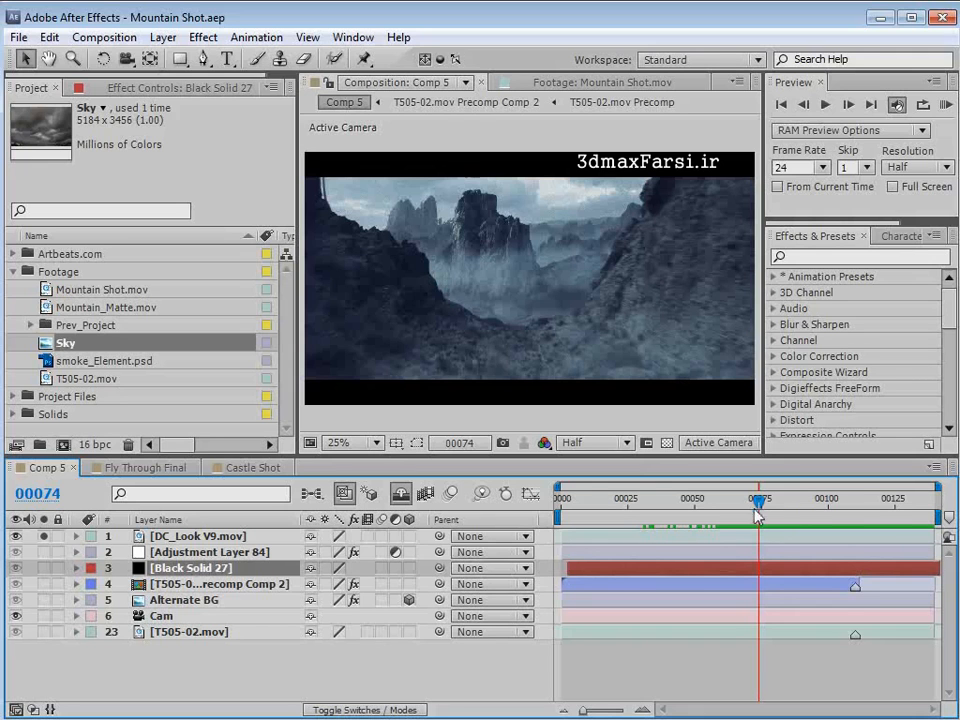
pyautogui.moveTo(760, 500); pyautogui.dragTo(858, 522)
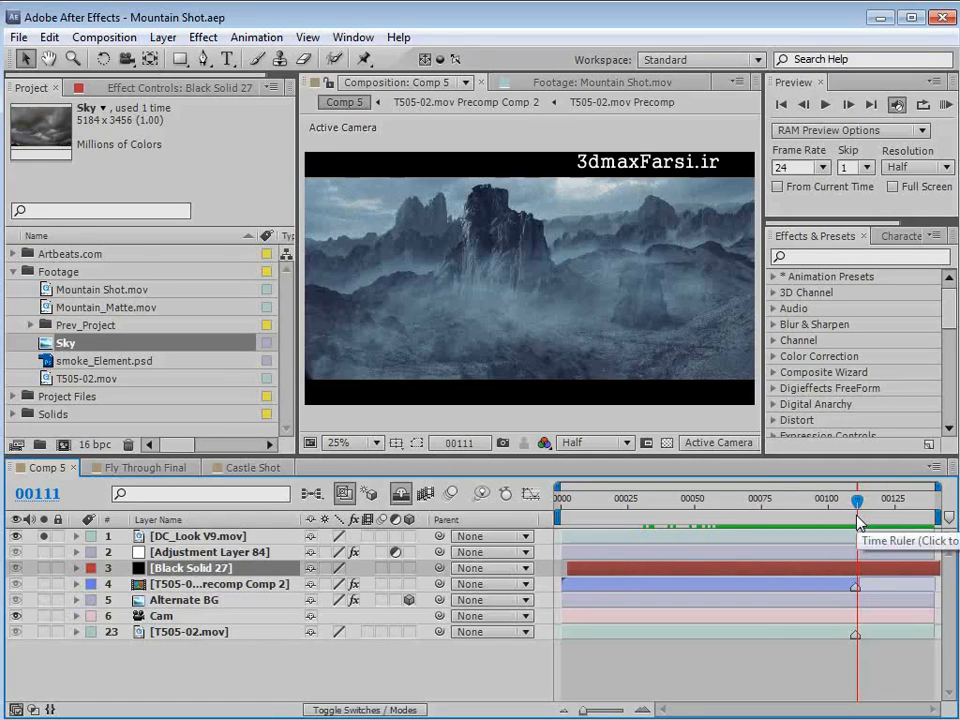
# - Open the Mountain Shot.mov footage and scrub from its start to frame 120 to examine the original plate
pyautogui.doubleClick(44, 290)
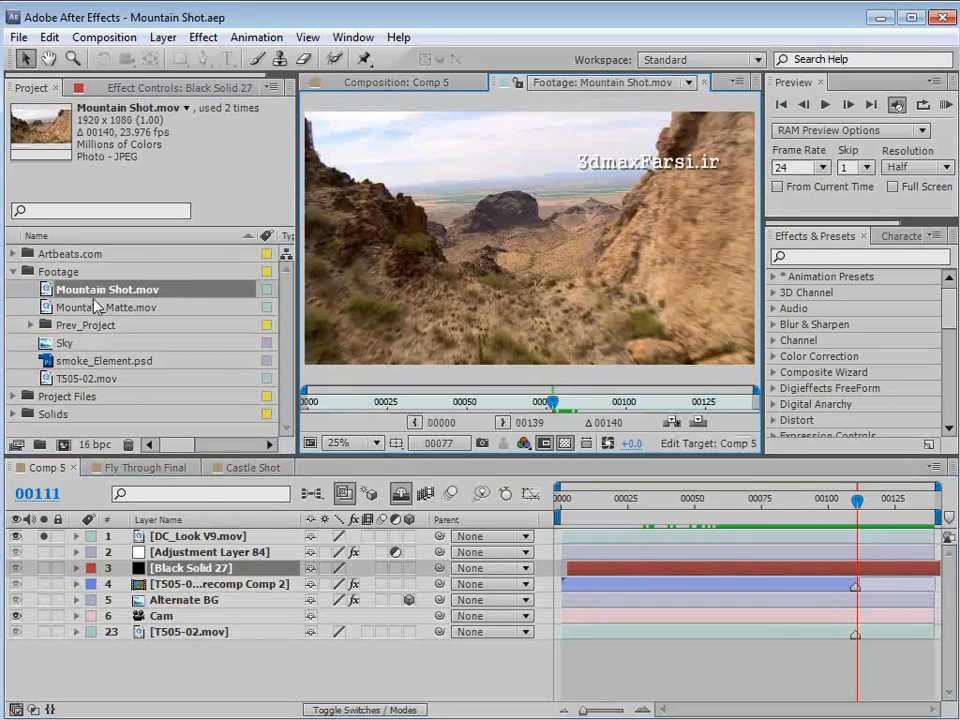
pyautogui.moveTo(545, 402); pyautogui.dragTo(309, 421)
pyautogui.moveTo(316, 403); pyautogui.dragTo(689, 405)
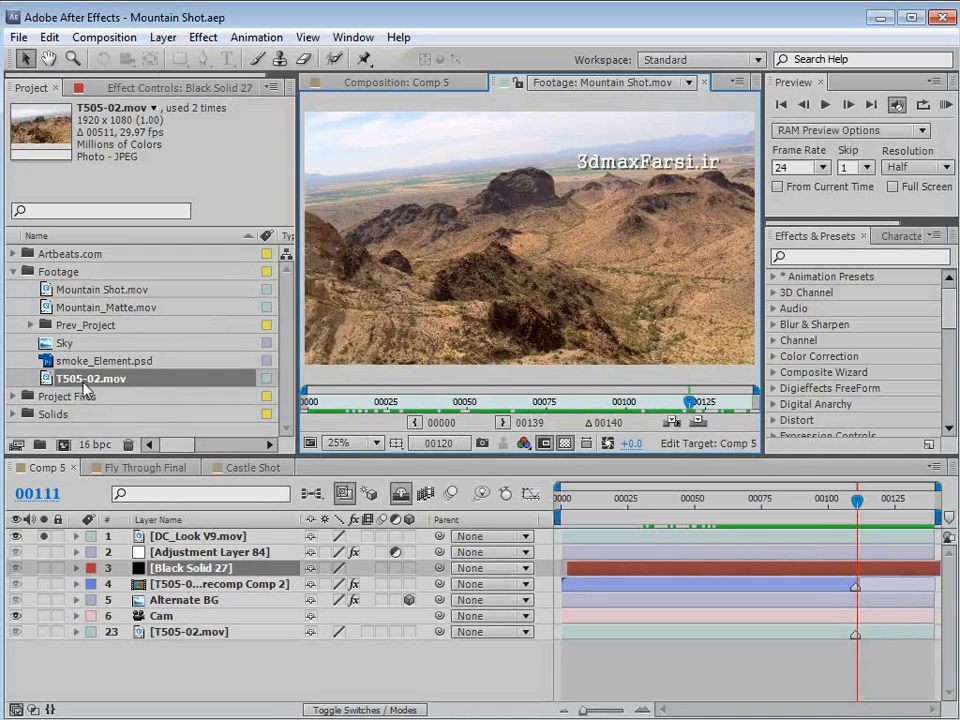
# - Compare the full-length T505-02.mov footage with Comp 5 and find a clear valley view around frame 401
pyautogui.doubleClick(72, 381)
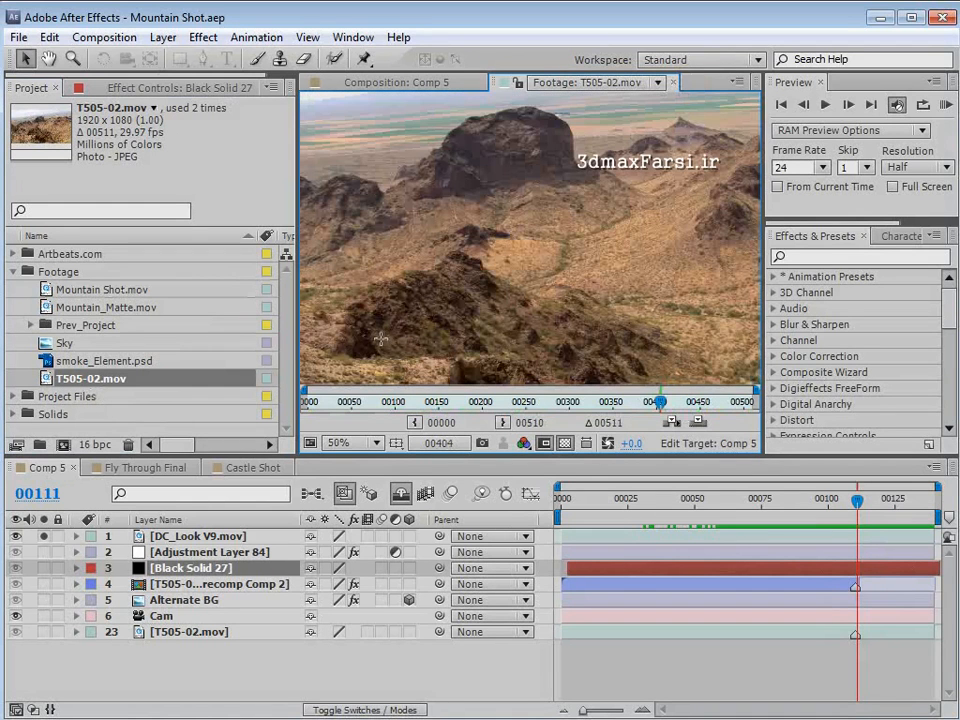
pyautogui.moveTo(369, 401); pyautogui.dragTo(568, 413)
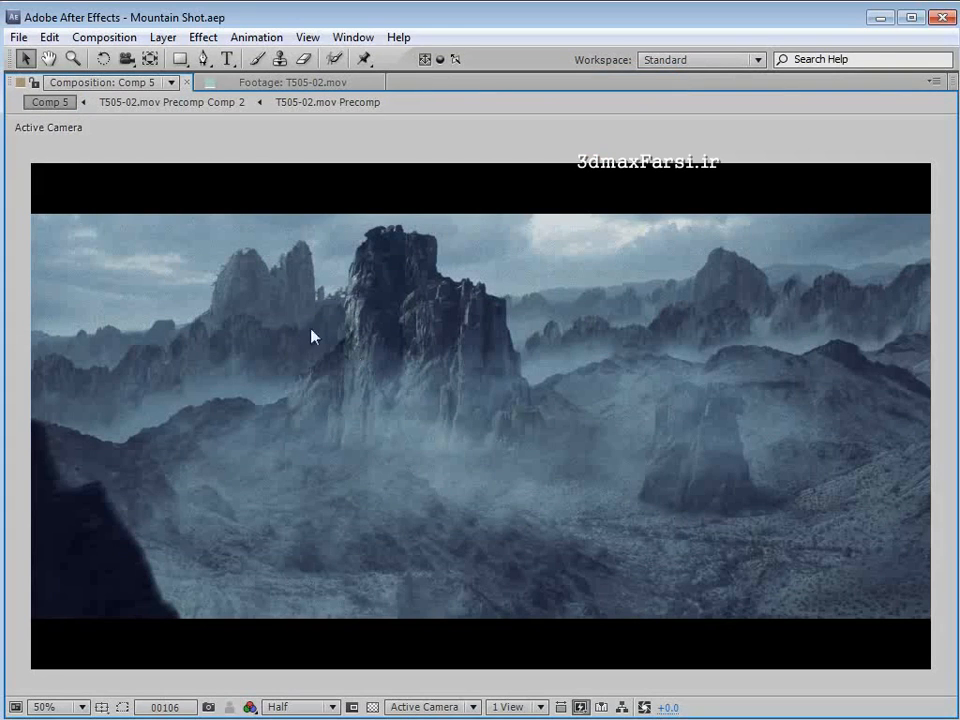
pyautogui.press('`')
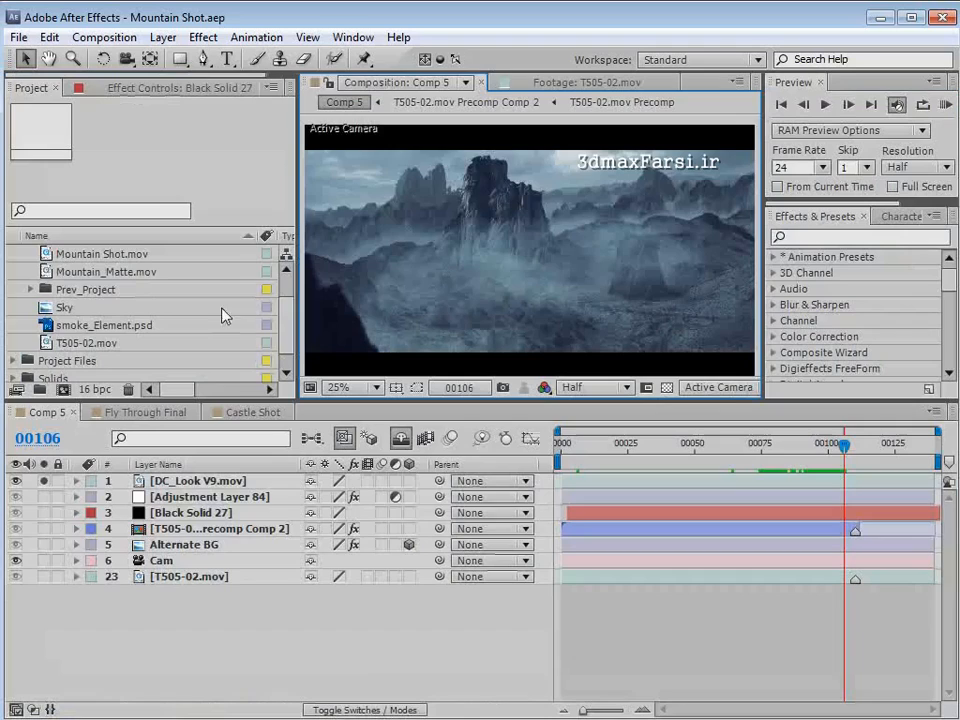
pyautogui.doubleClick(45, 350)
pyautogui.moveTo(557, 346); pyautogui.dragTo(656, 349)
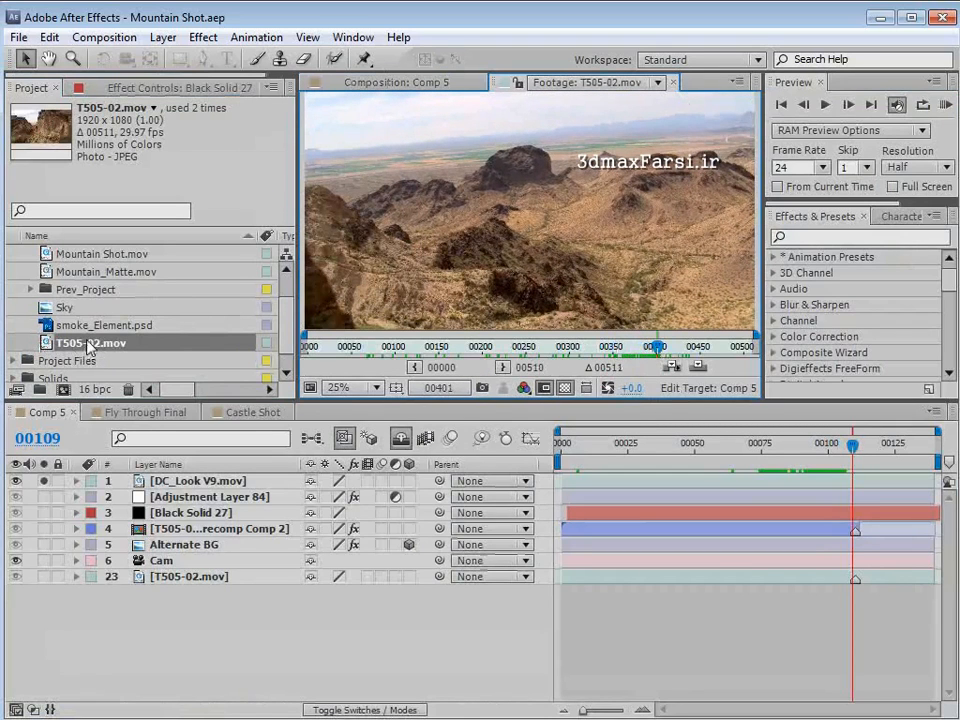
# - Create a new composition from the T505-02.mov footage and move the current time to frame 403
pyautogui.moveTo(90, 347); pyautogui.dragTo(63, 389)
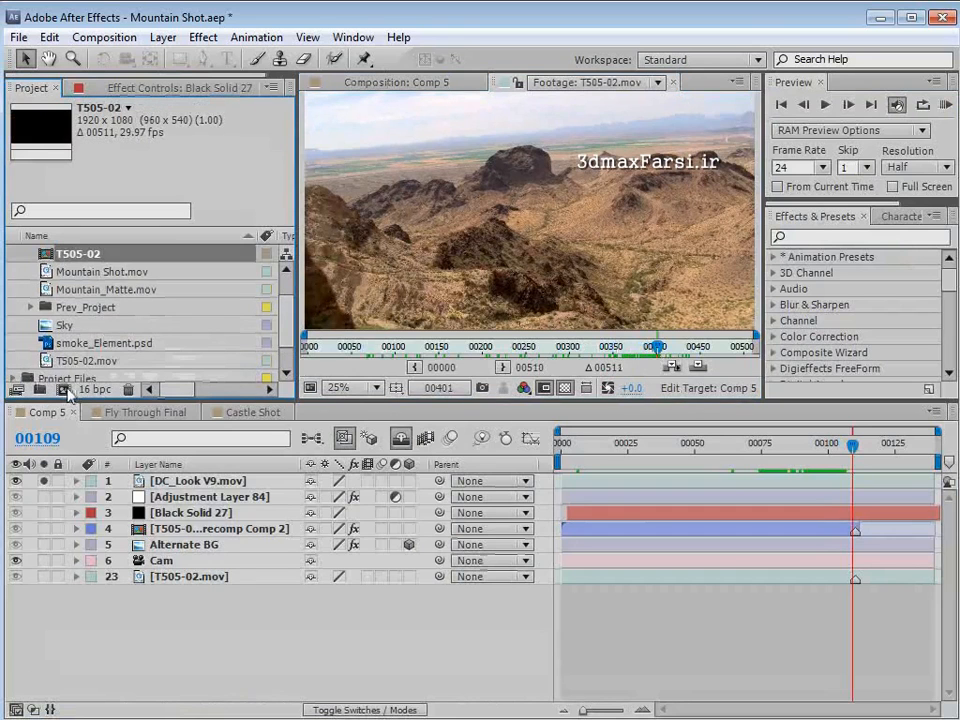
pyautogui.scroll(-1, 514, 246)
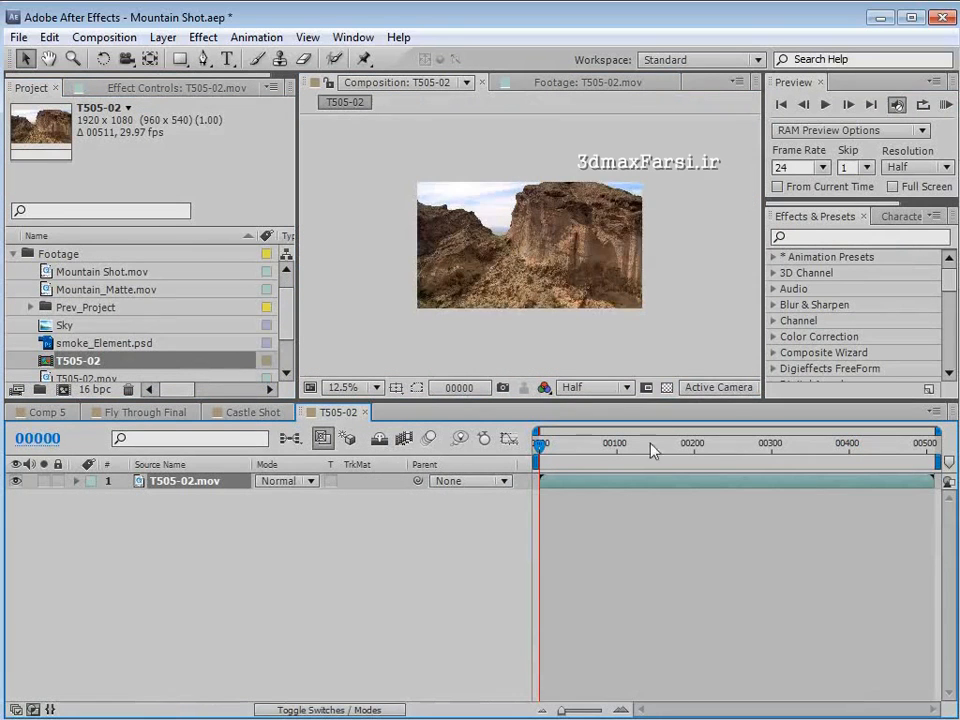
pyautogui.moveTo(652, 449)
pyautogui.mouseDown()
pyautogui.moveTo(845, 452)
pyautogui.moveTo(851, 465)
pyautogui.mouseUp()
pyautogui.scroll(1, 575, 305)
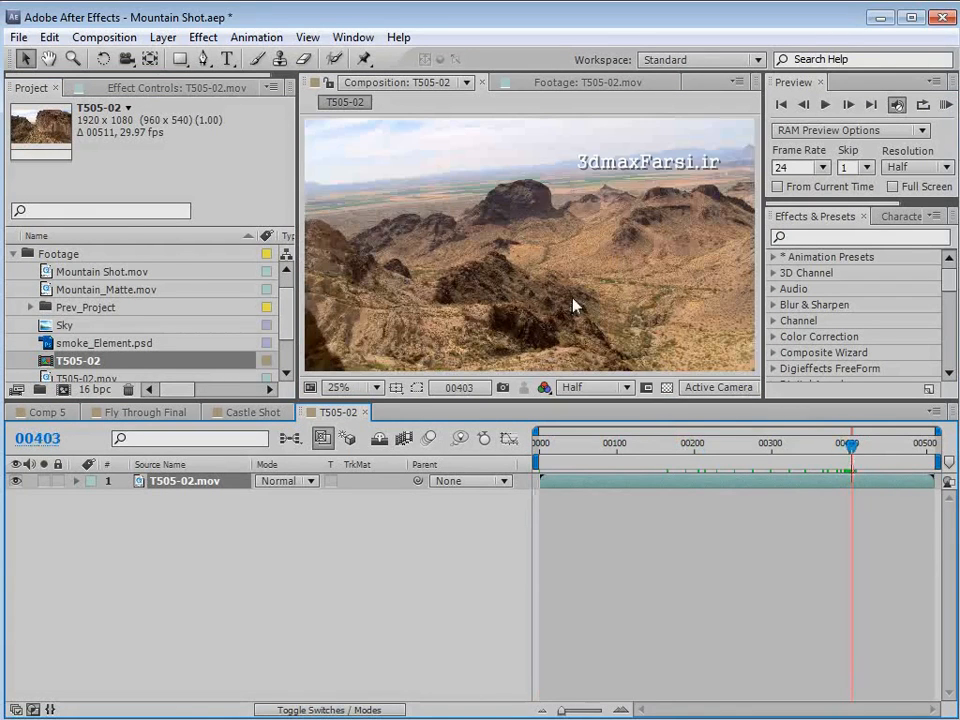
# - Add frame 403 of the T505-02 composition to the render queue as a Photoshop file using Best Settings
pyautogui.click(104, 37)
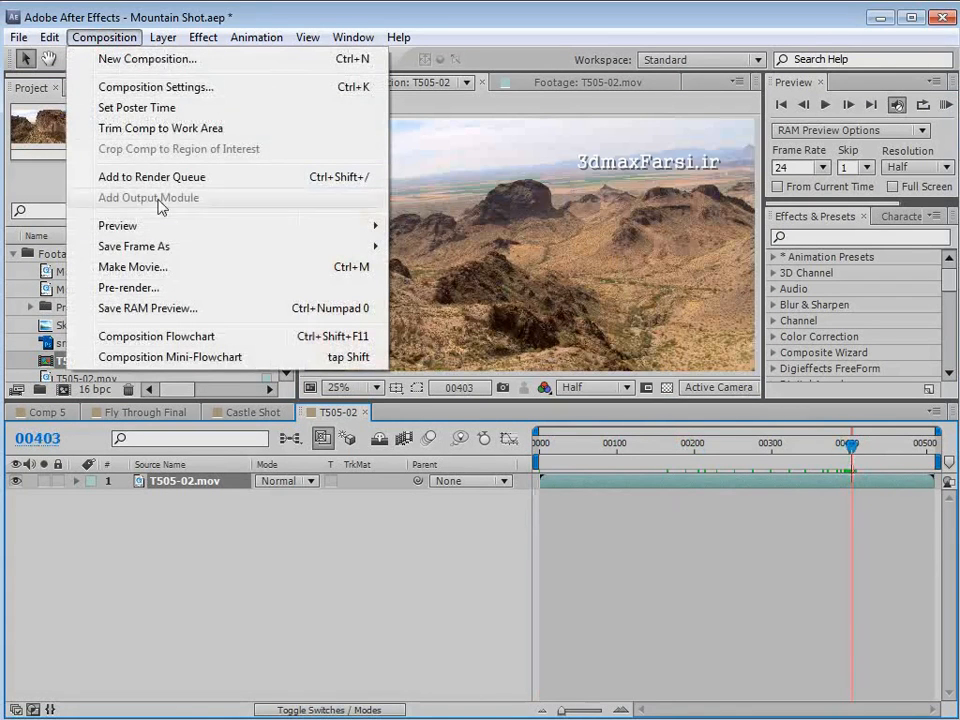
pyautogui.moveTo(165, 250)
pyautogui.click(465, 250)
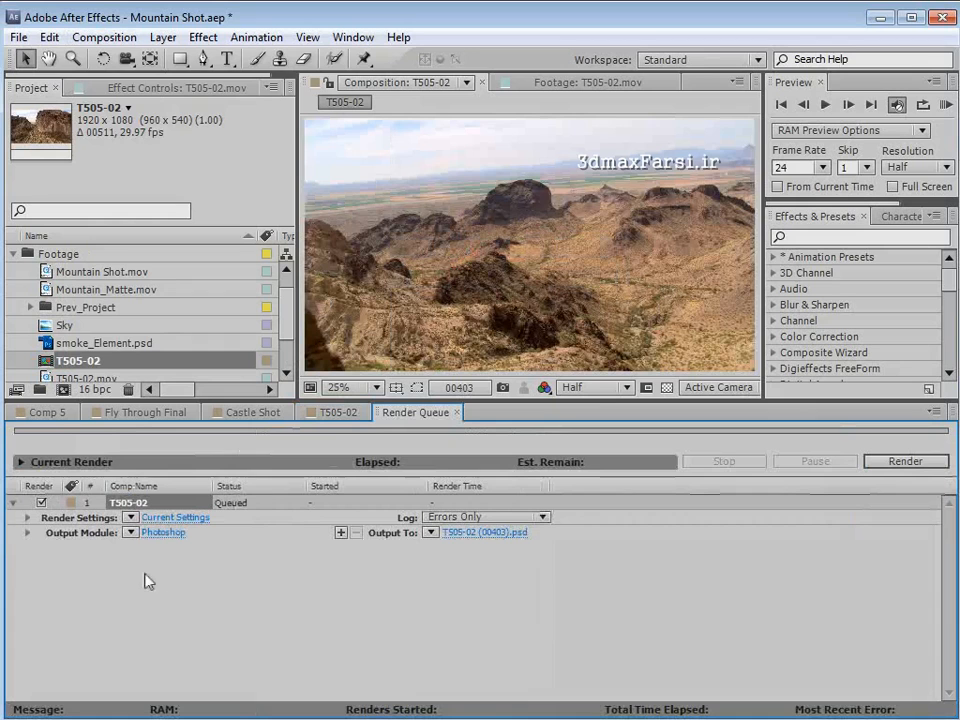
pyautogui.click(131, 518)
pyautogui.click(187, 534)
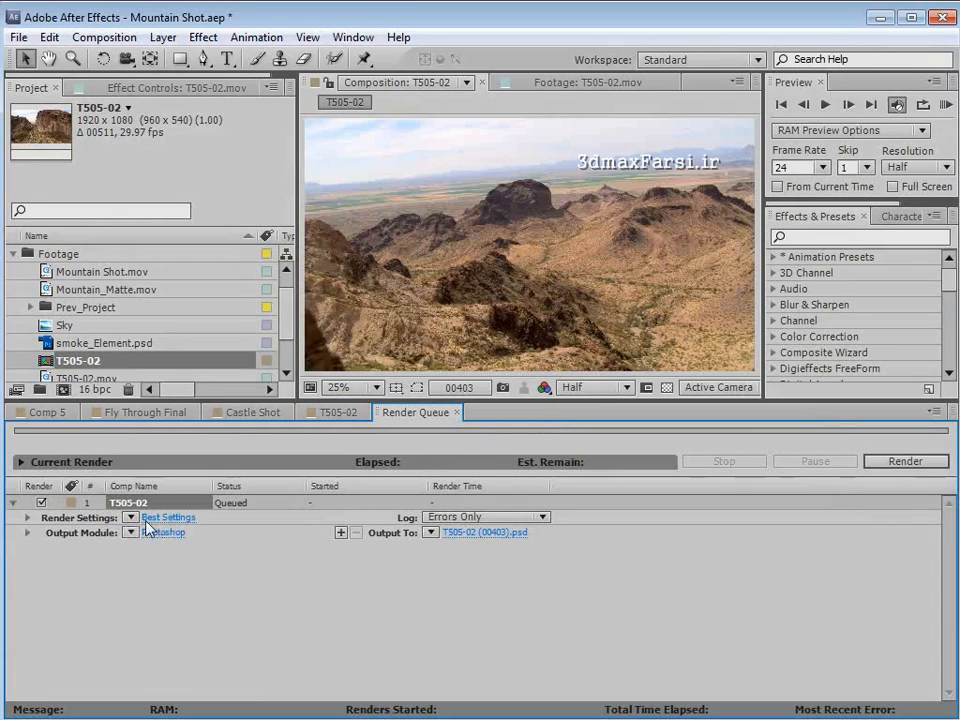
pyautogui.click(882, 467)
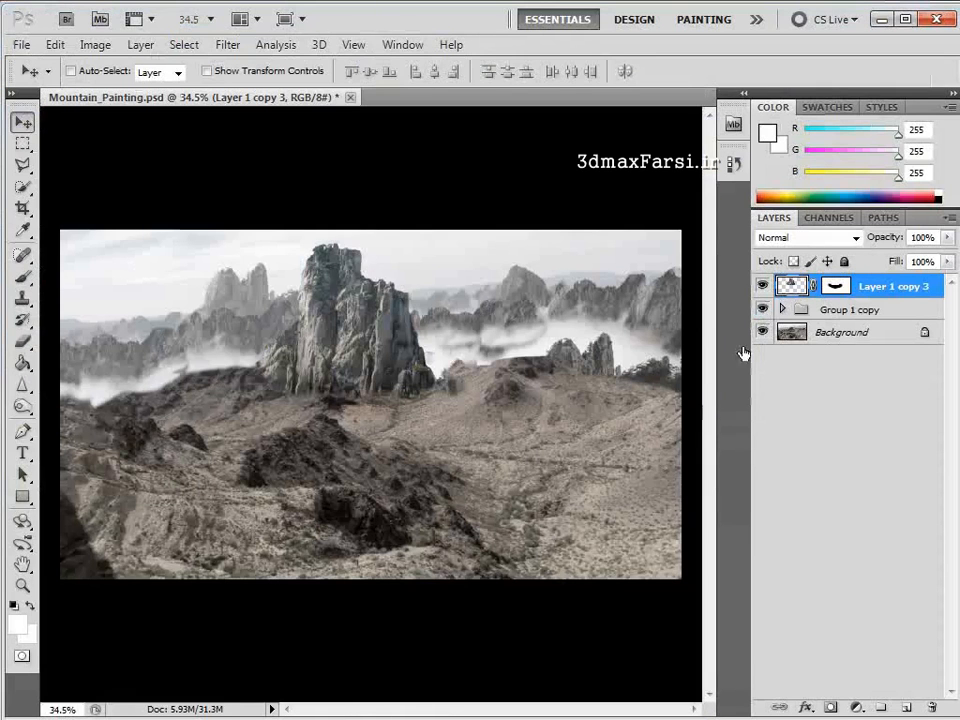
# - Switch to Mountain_Painting.psd in Photoshop and examine the castle rock layer and the Group 1 copy mountain layers in isolation
pyautogui.keyDown('alt'); pyautogui.click(762, 288); pyautogui.keyUp('alt')
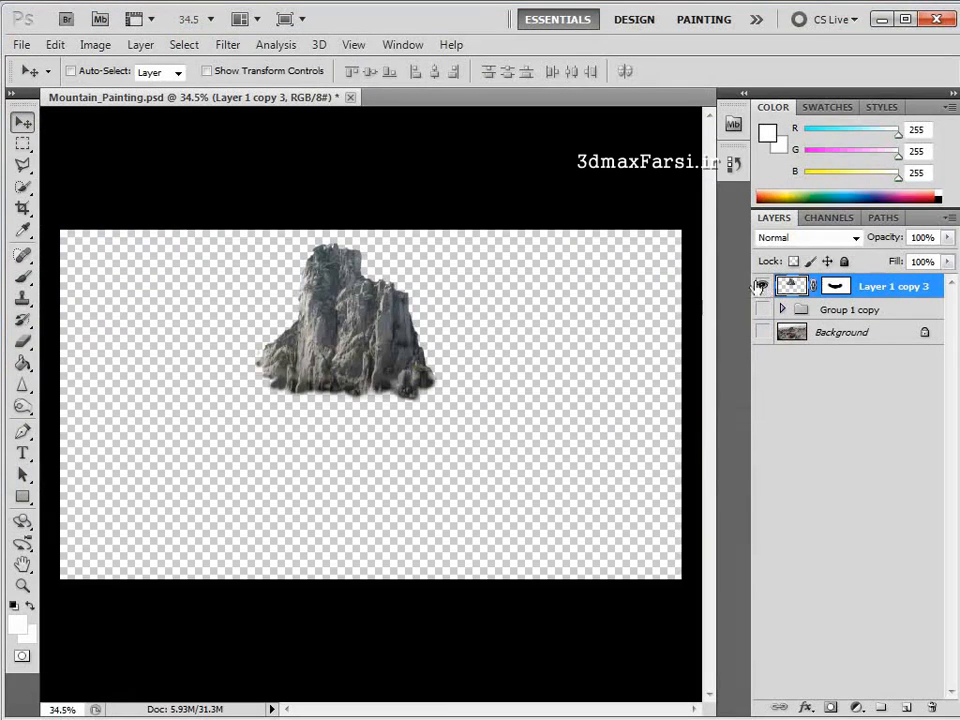
pyautogui.click(763, 287)
pyautogui.click(763, 309)
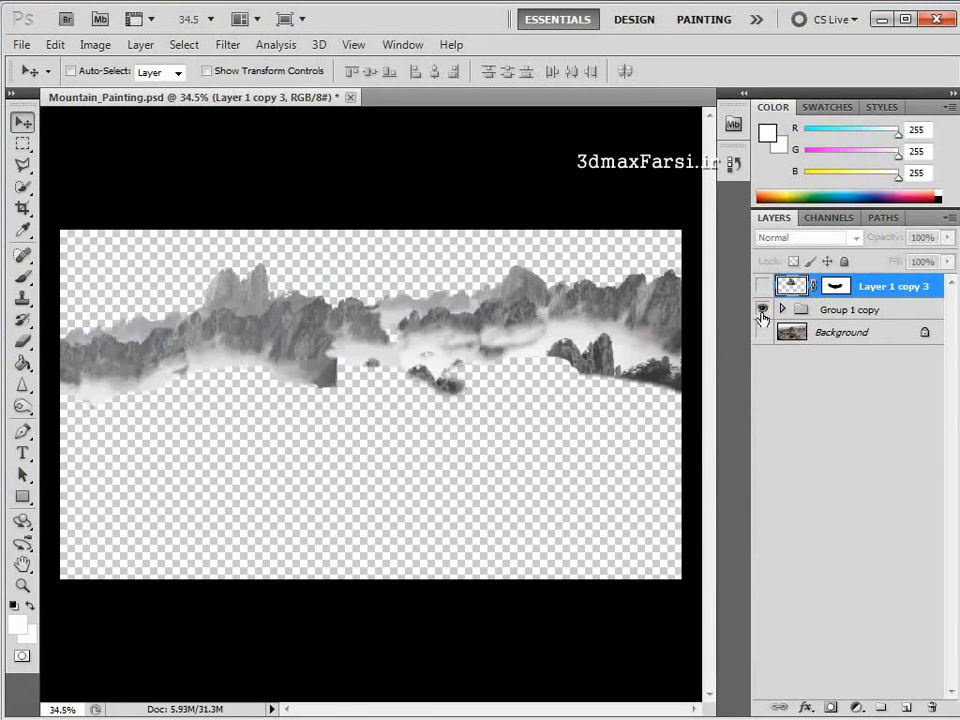
pyautogui.click(782, 310)
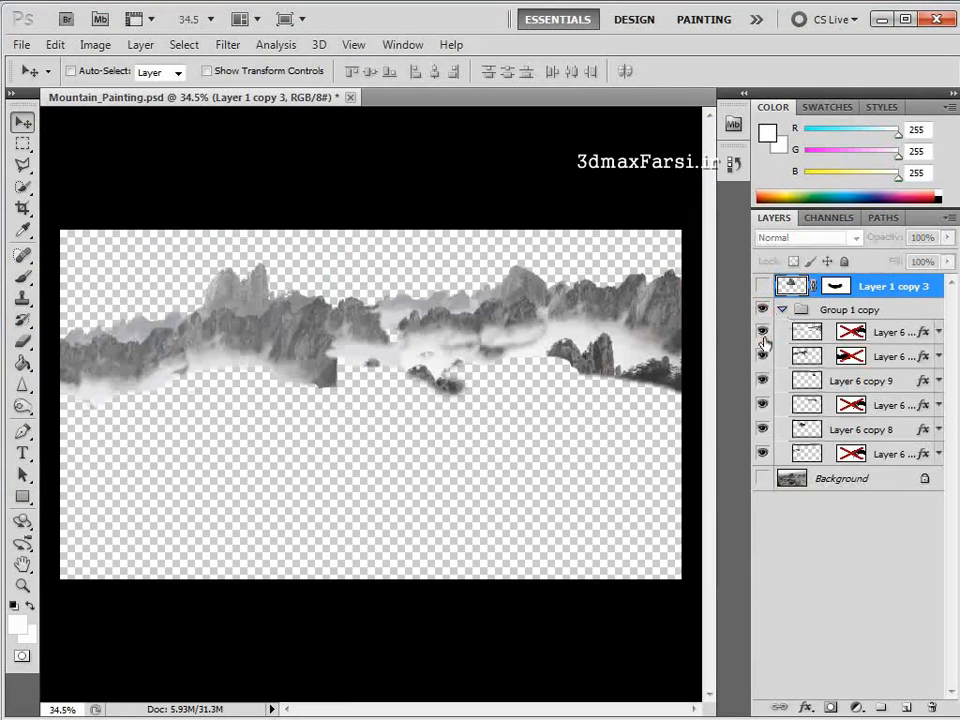
pyautogui.moveTo(763, 334)
pyautogui.mouseDown()
pyautogui.moveTo(762, 384)
pyautogui.moveTo(763, 334)
pyautogui.mouseUp()
pyautogui.click(782, 310)
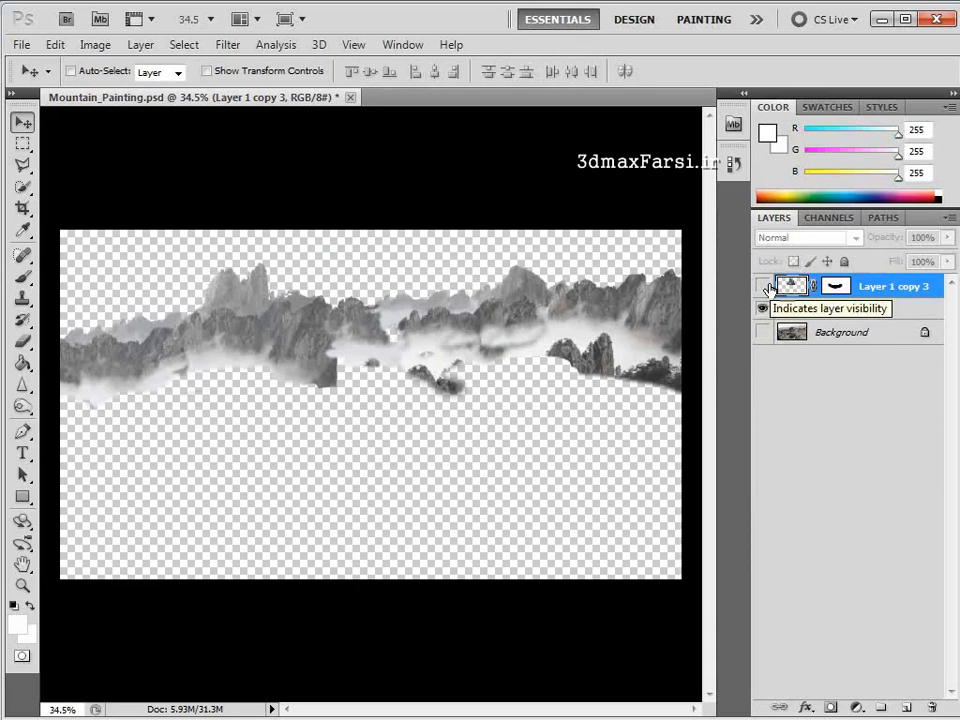
# - Show the castle rock together with the distant mountains and compare the painting with and without its Background layer
pyautogui.click(763, 287)
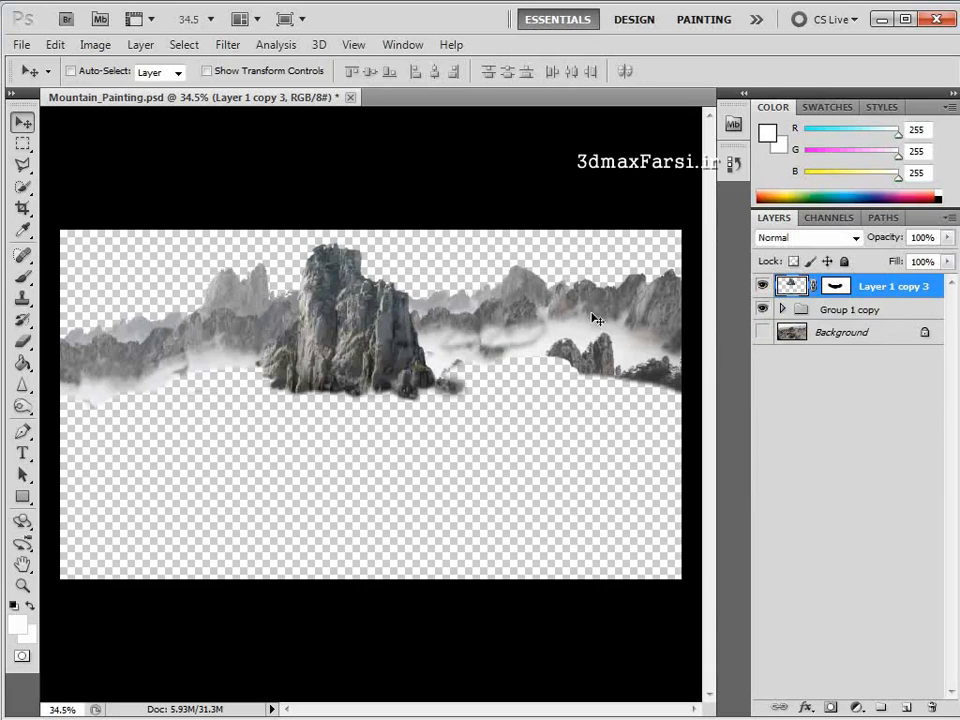
pyautogui.click(762, 332)
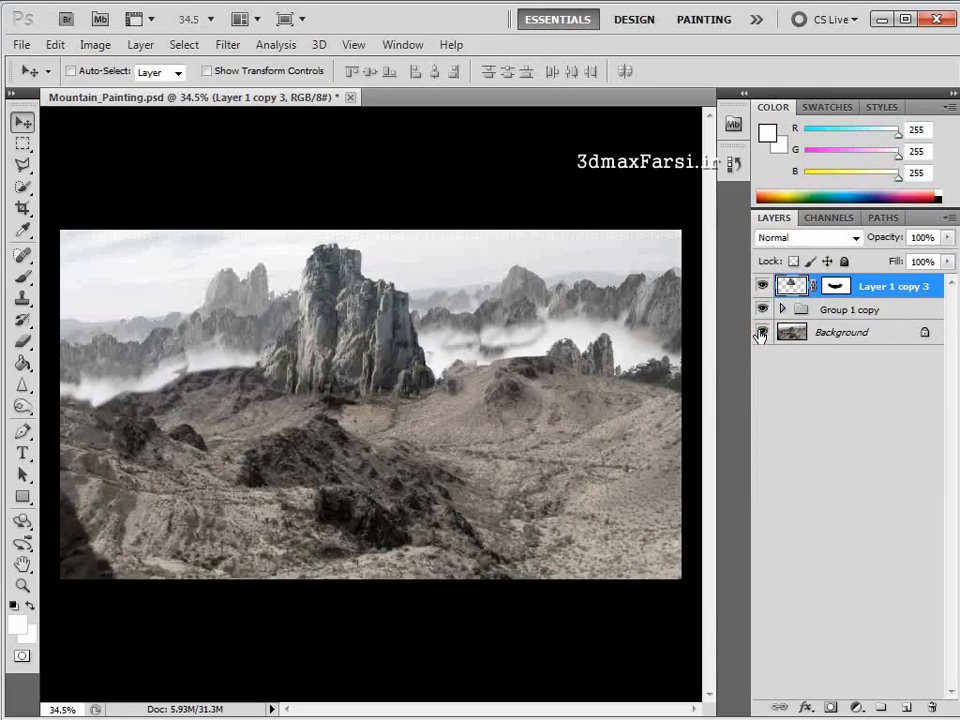
pyautogui.click(762, 332)
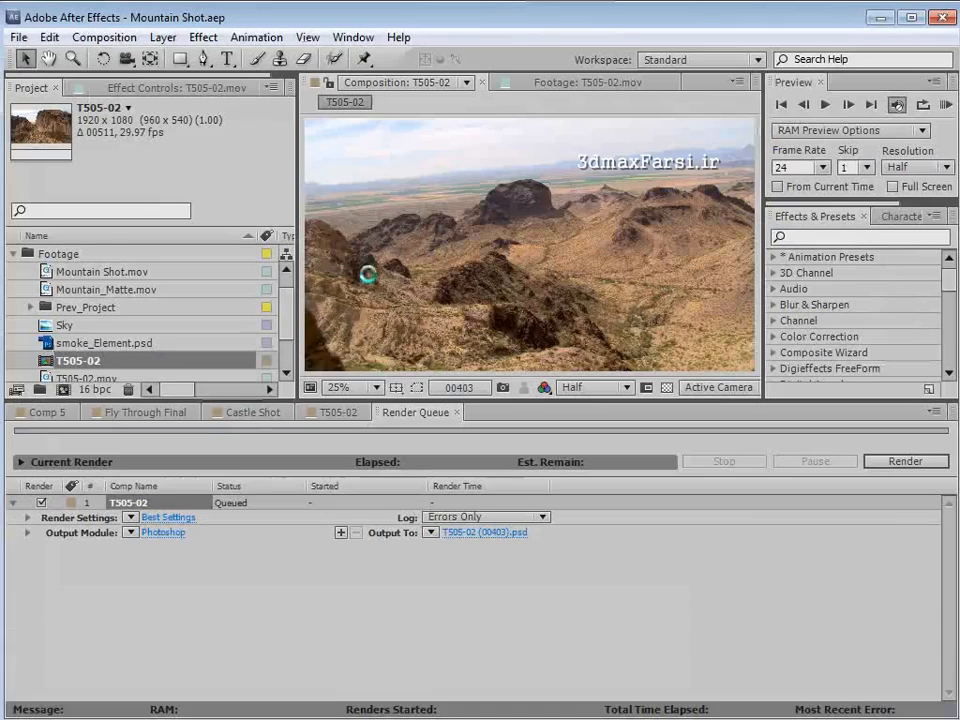
pyautogui.click(401, 15)
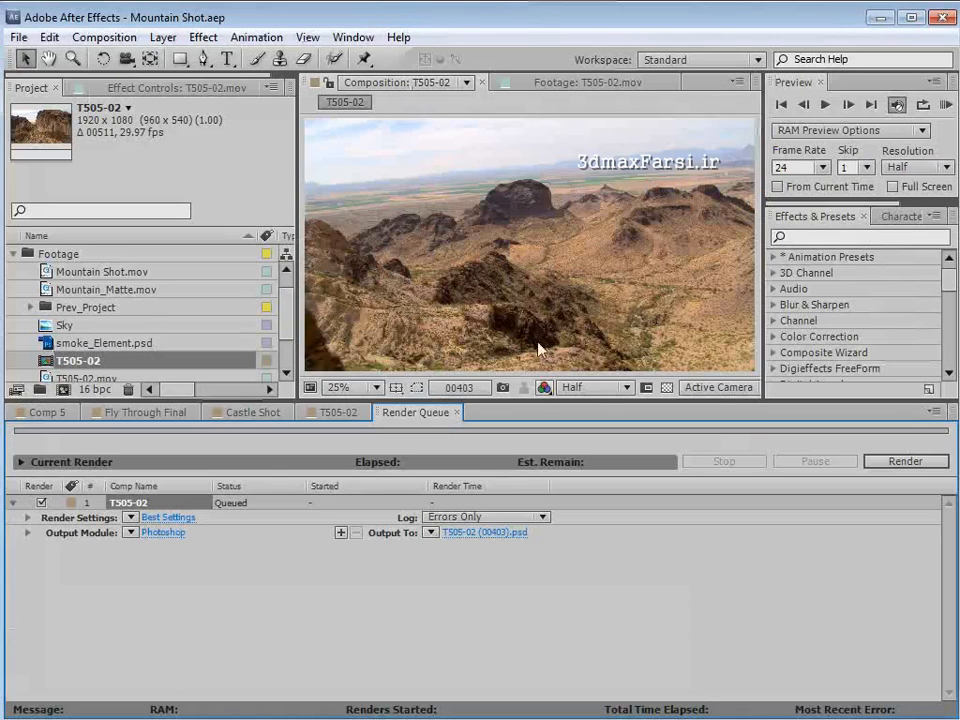
# - Import Mountain_Painting.psd from the Tutorial folder into the After Effects Footage folder as a Composition, with layer styles merged into footage
pyautogui.moveTo(511, 400); pyautogui.dragTo(510, 410)
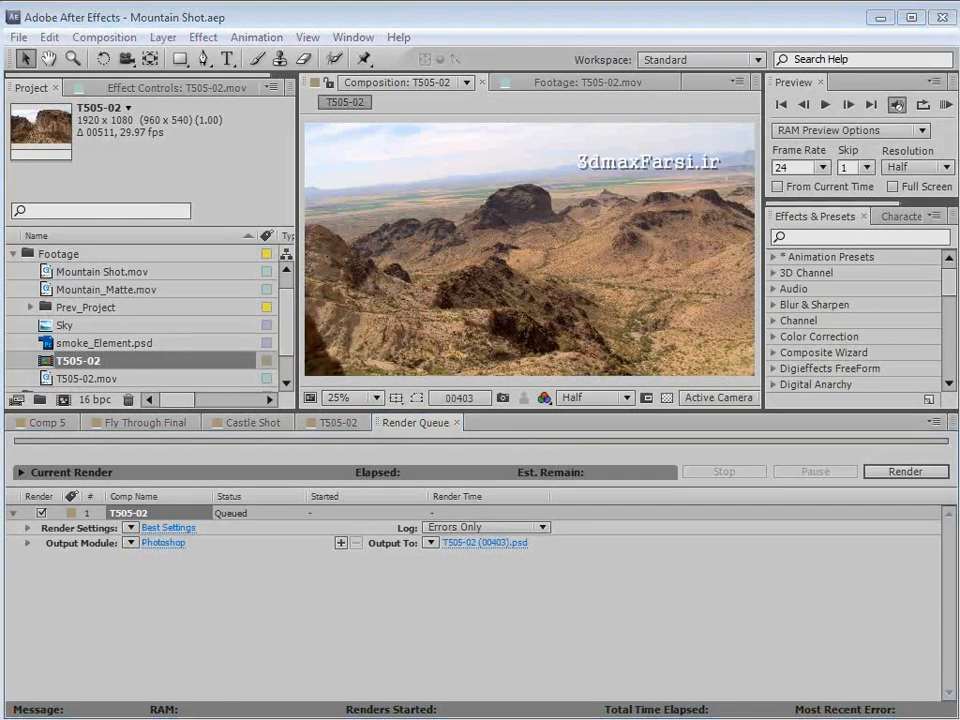
pyautogui.click(624, 375)
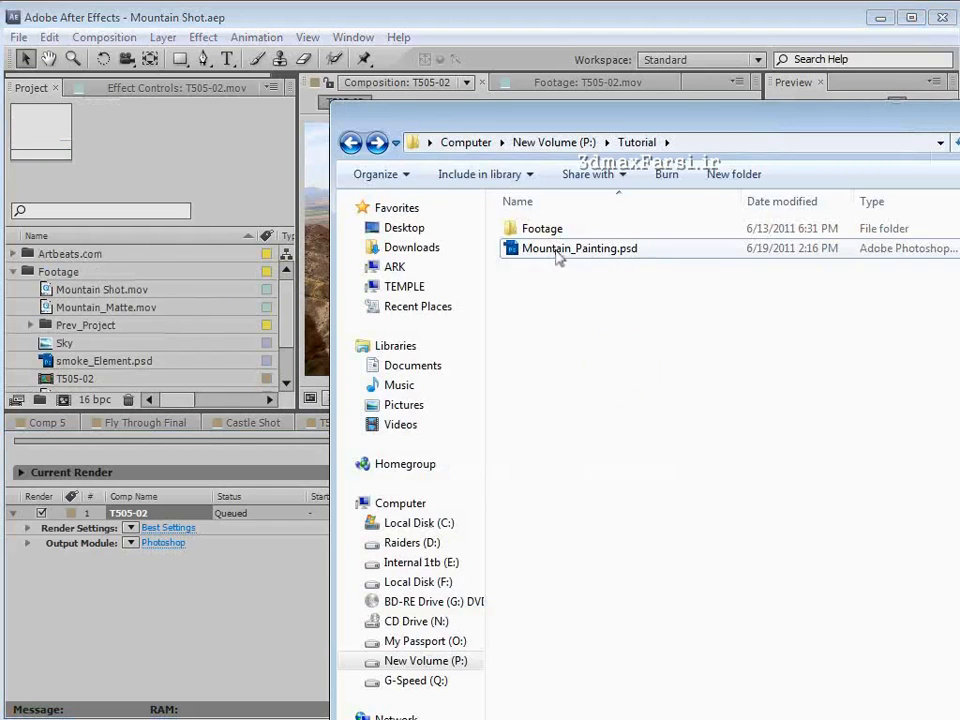
pyautogui.moveTo(560, 250); pyautogui.dragTo(50, 272)
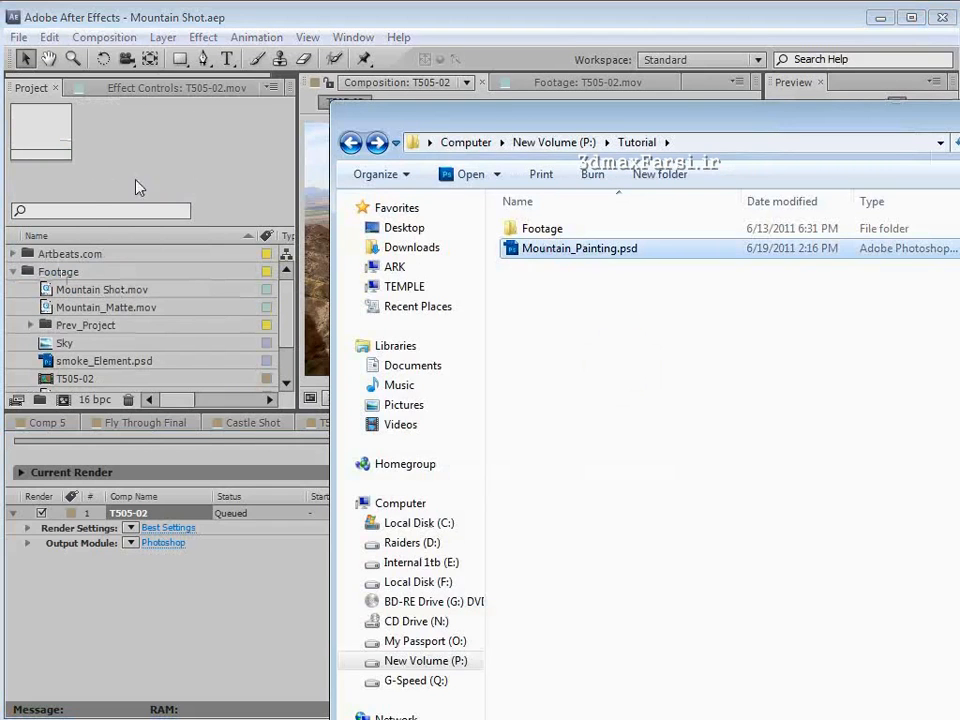
pyautogui.click(240, 16)
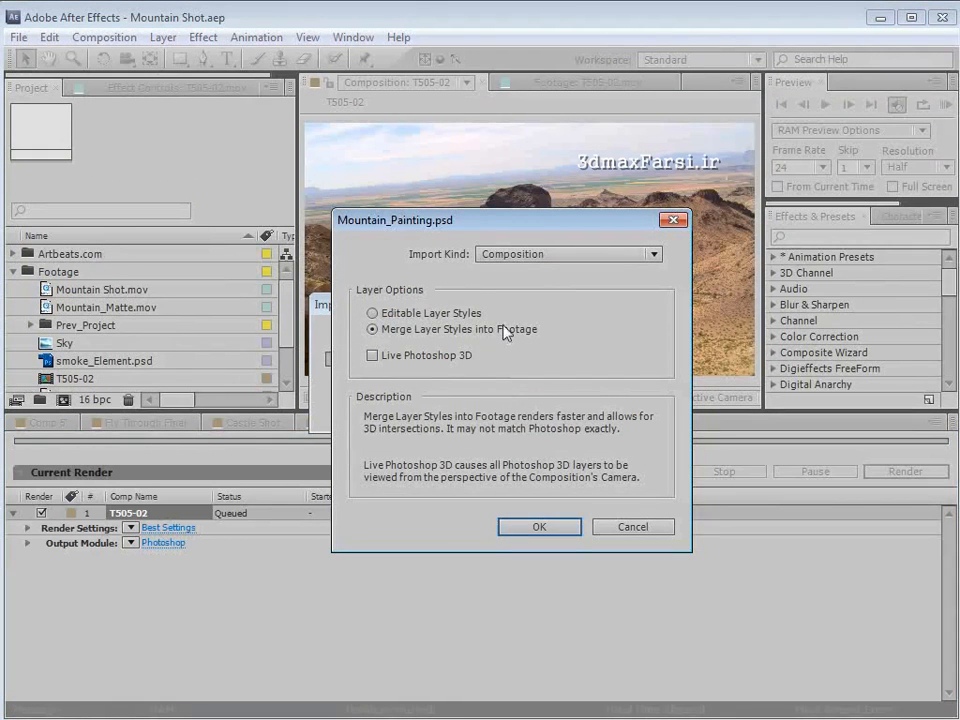
pyautogui.click(521, 254)
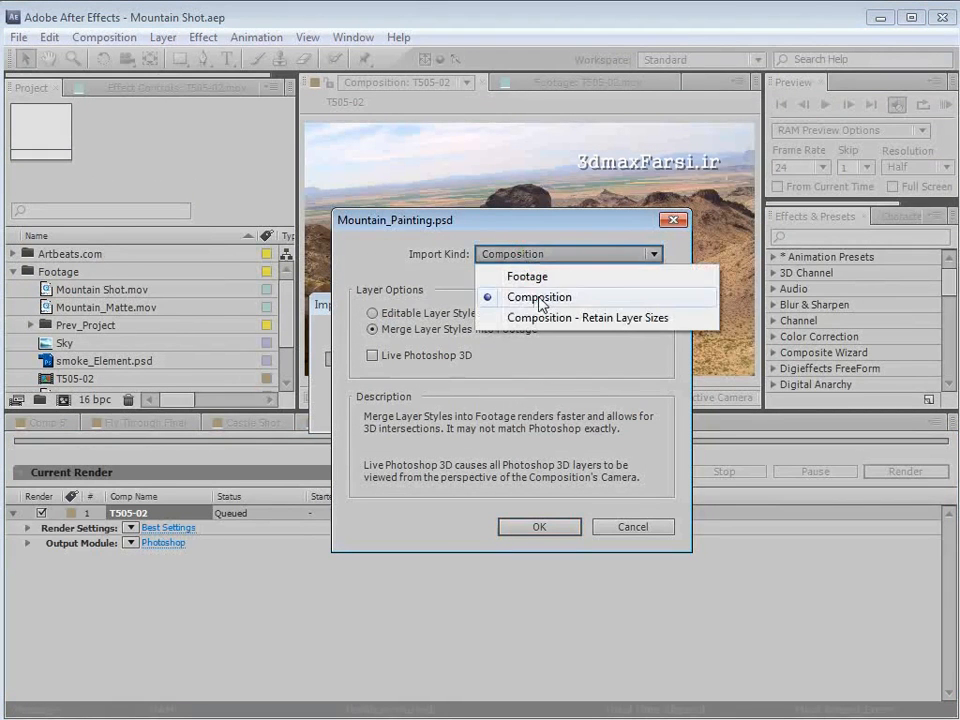
pyautogui.click(577, 297)
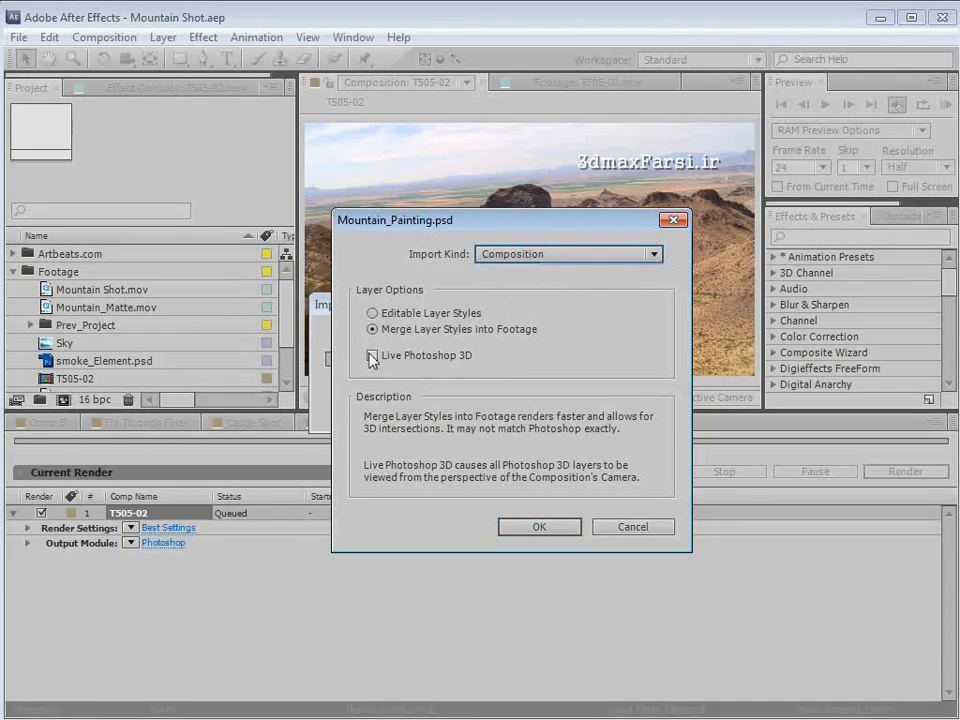
pyautogui.click(538, 527)
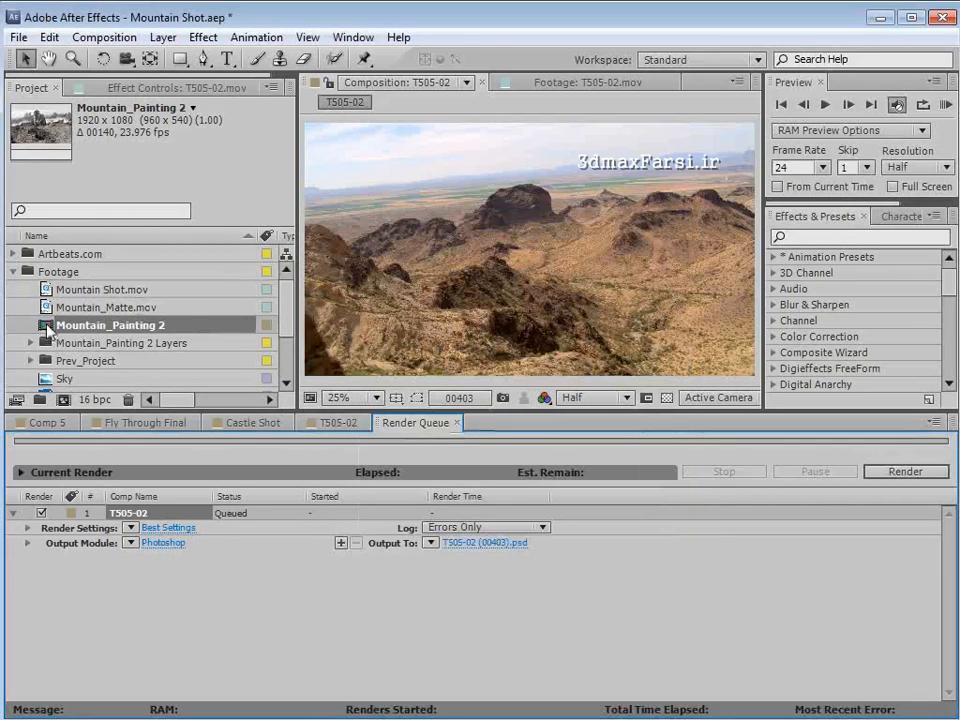
# - Open the imported Mountain_Painting 2 composition and hide its Background layer
pyautogui.click(46, 326)
pyautogui.doubleClick(46, 326)
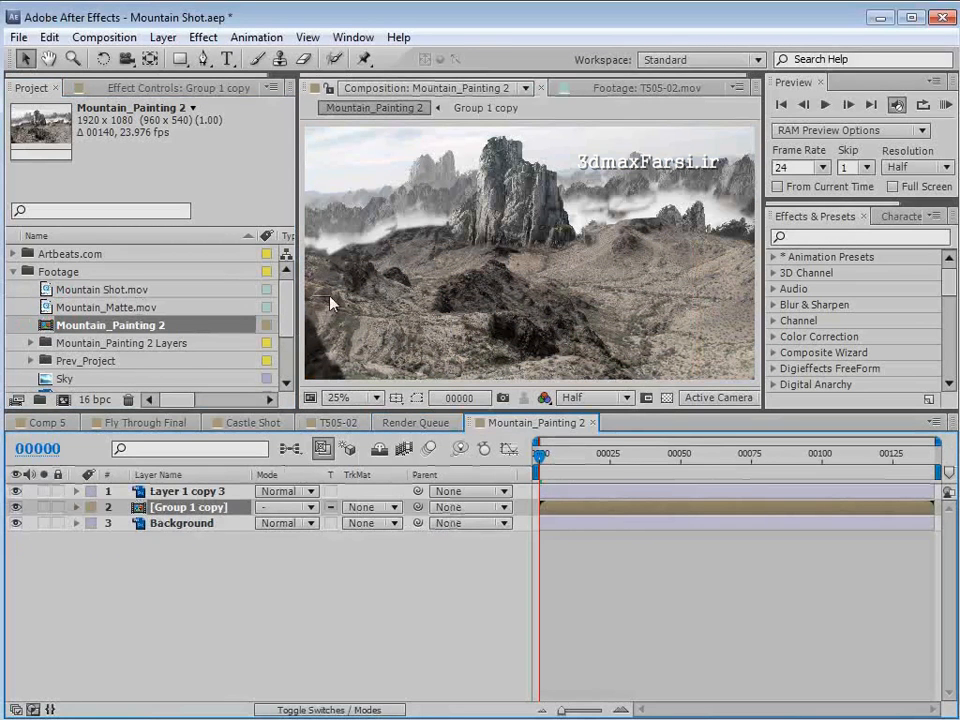
pyautogui.click(15, 523)
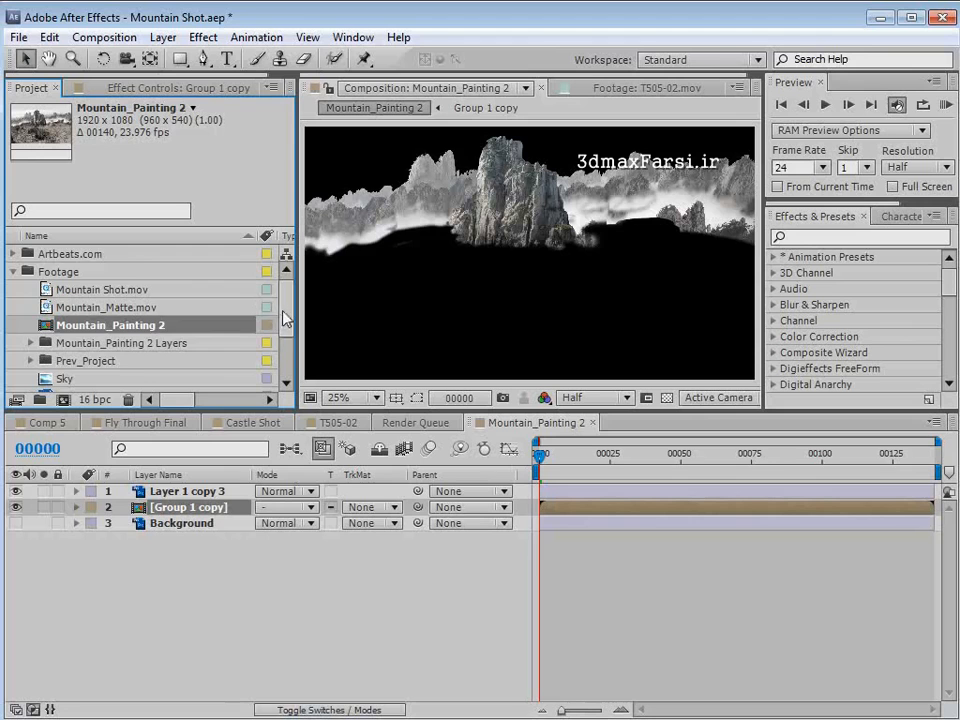
# - Check the Mountain Shot.mov footage back to frame 77 and create a new composition from it
pyautogui.scroll(-1, 282, 314)
pyautogui.scroll(1, 180, 298)
pyautogui.doubleClick(105, 289)
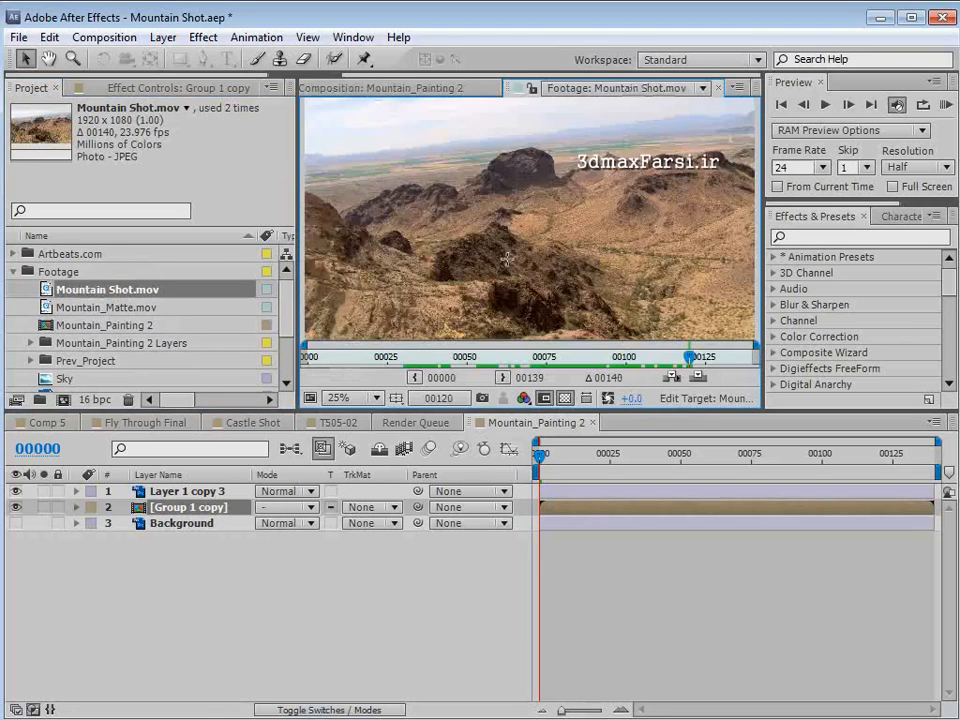
pyautogui.scroll(-1, 507, 259)
pyautogui.moveTo(689, 357); pyautogui.dragTo(552, 359)
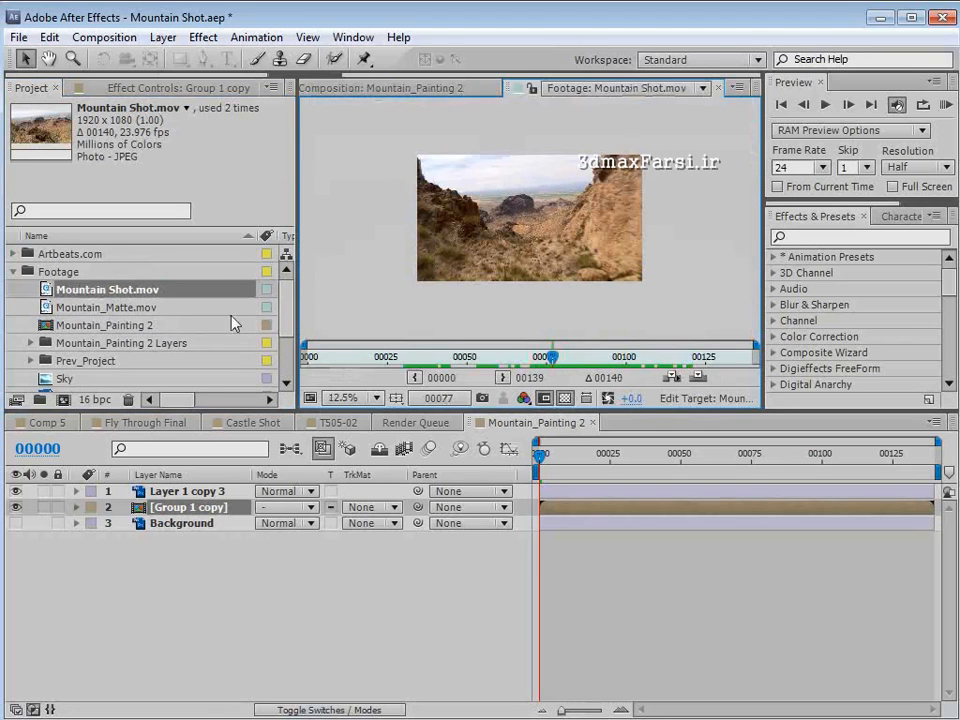
pyautogui.moveTo(105, 289); pyautogui.dragTo(64, 402)
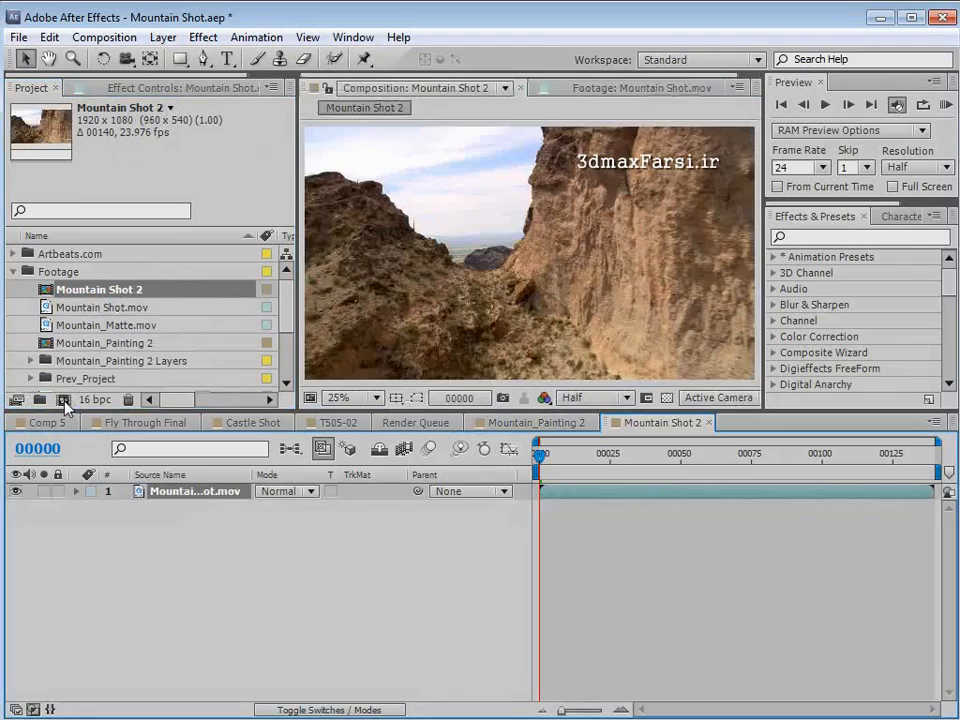
# - Preview the Mountain Shot 2 composition and move the current time to frame 48
pyautogui.moveTo(570, 457); pyautogui.dragTo(698, 500)
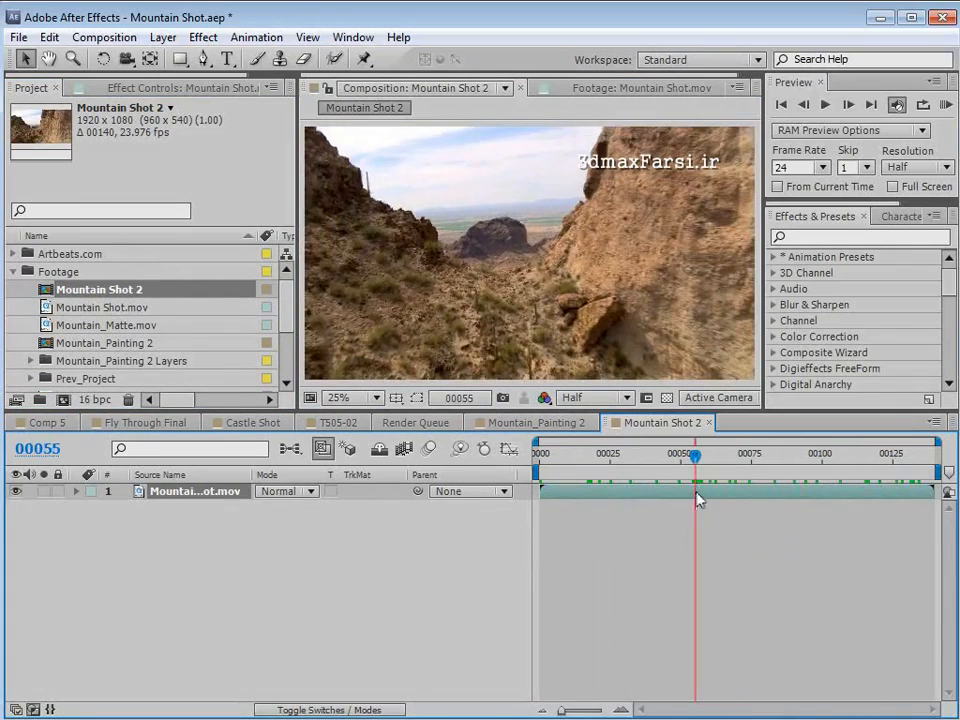
pyautogui.press('space')
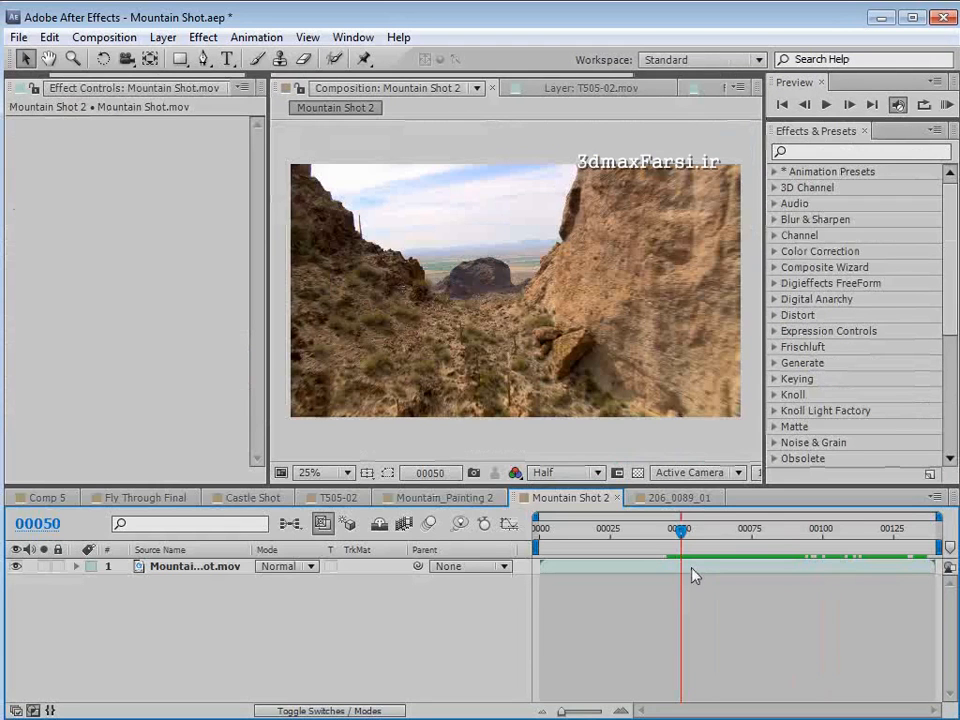
pyautogui.moveTo(692, 538)
pyautogui.mouseDown()
pyautogui.moveTo(728, 542)
pyautogui.moveTo(677, 540)
pyautogui.mouseUp()
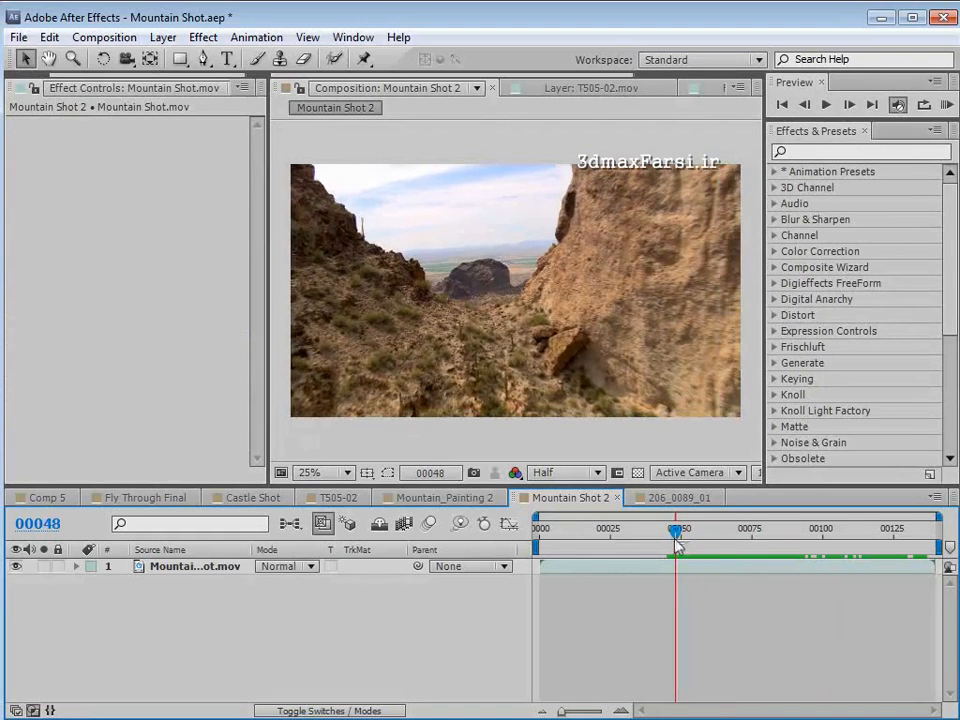
# - Apply the CameraTracker (1.0) effect to the Mountain Shot.mov layer and scrub the canyon footage from about frame 24
pyautogui.click(822, 151)
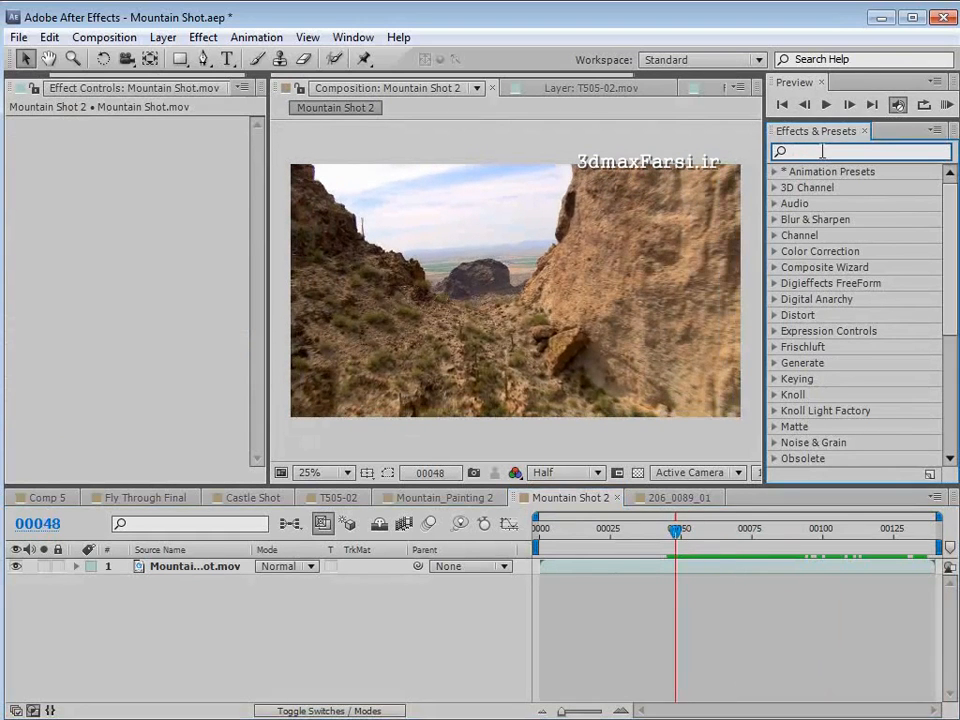
pyautogui.write('camera')
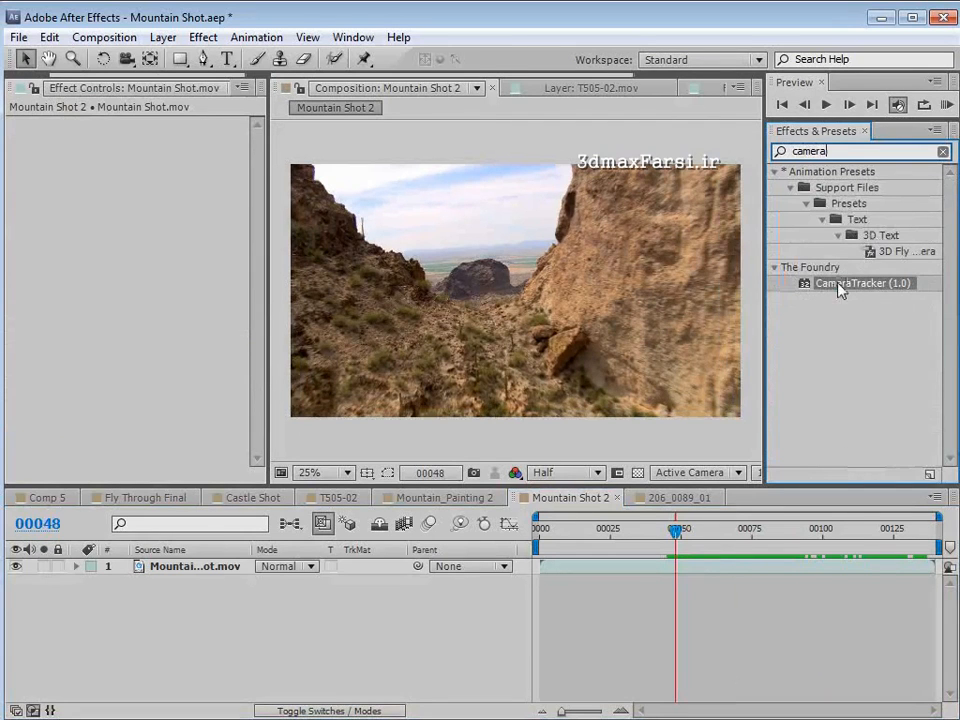
pyautogui.moveTo(838, 285); pyautogui.dragTo(570, 568)
pyautogui.moveTo(651, 548); pyautogui.dragTo(610, 548)
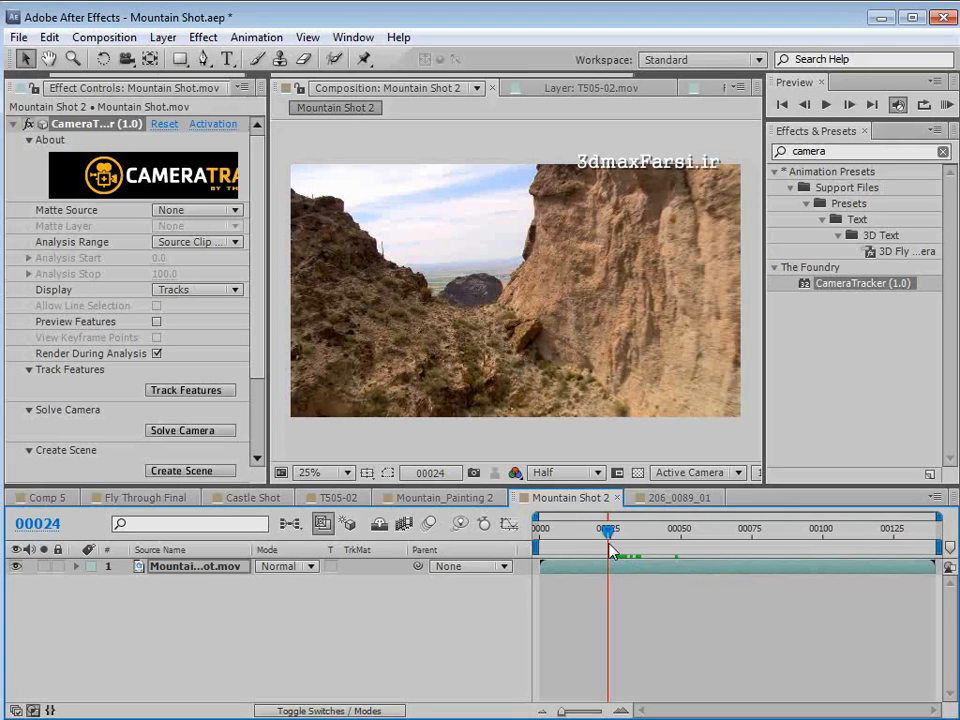
pyautogui.moveTo(609, 546); pyautogui.dragTo(683, 552)
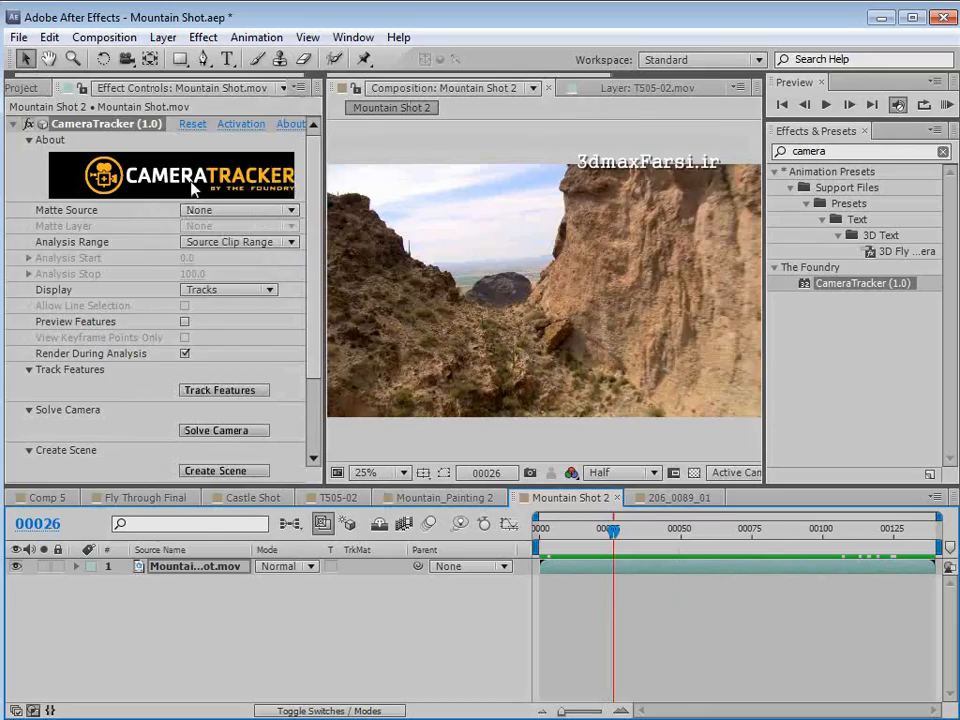
# - Examine the tracked 3D text example in the 206_0089_01 composition, and return to Mountain Shot 2 at frame 97
pyautogui.click(665, 498)
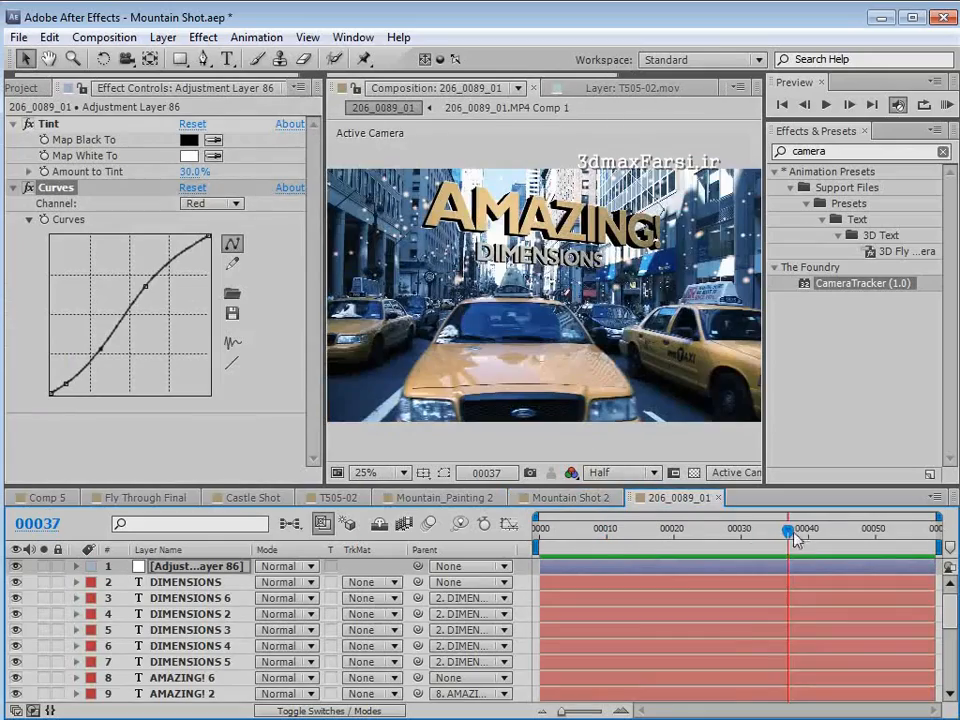
pyautogui.moveTo(789, 532); pyautogui.dragTo(900, 561)
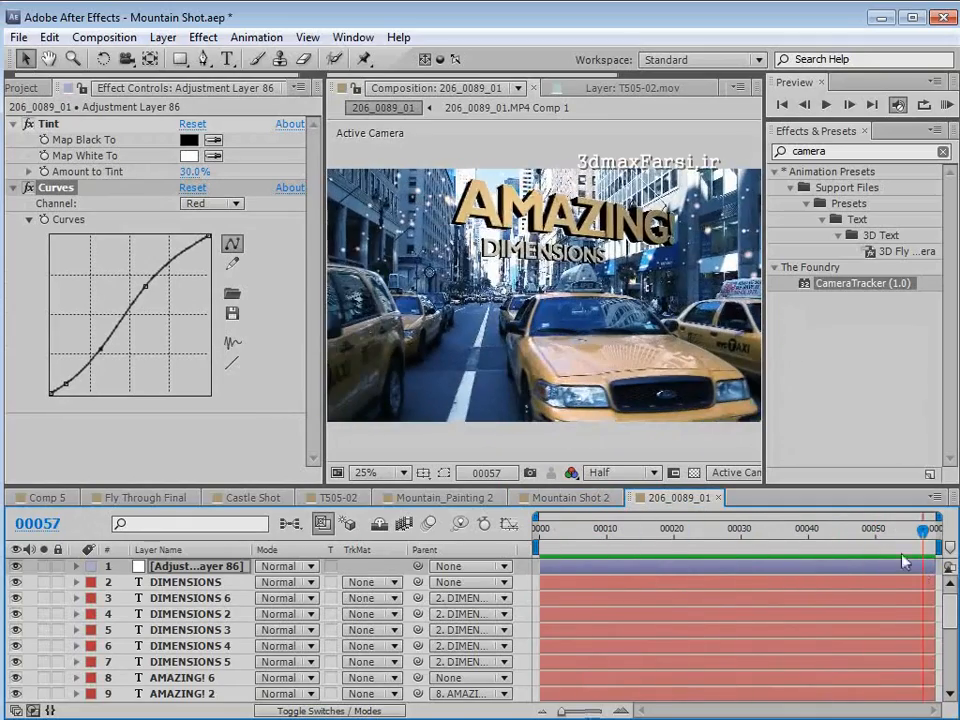
pyautogui.moveTo(866, 521); pyautogui.dragTo(743, 562)
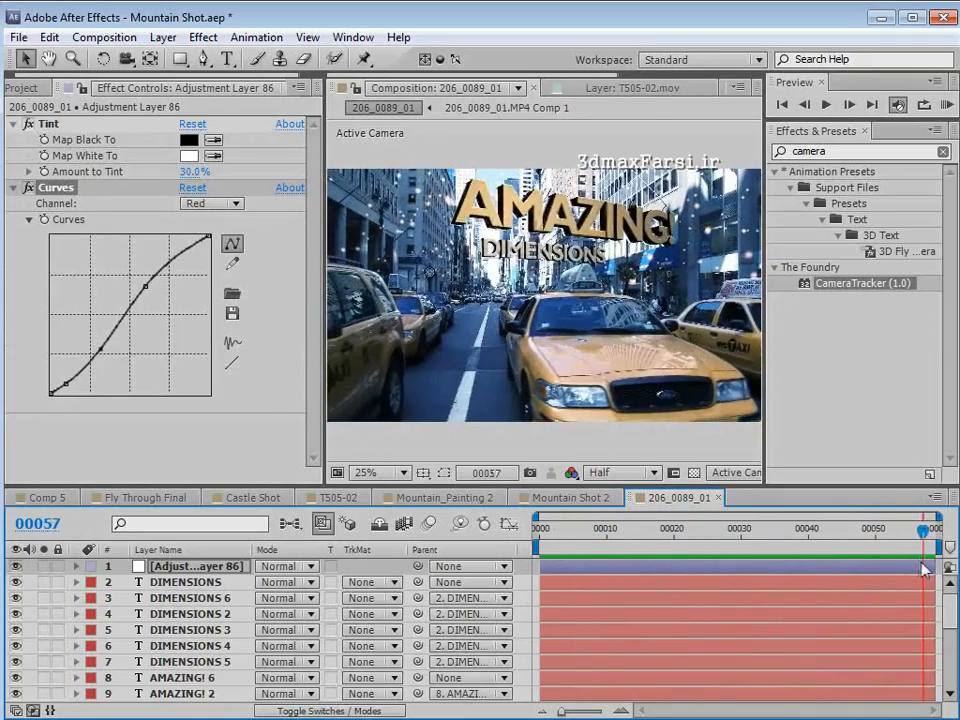
pyautogui.click(565, 497)
pyautogui.moveTo(606, 528); pyautogui.dragTo(815, 566)
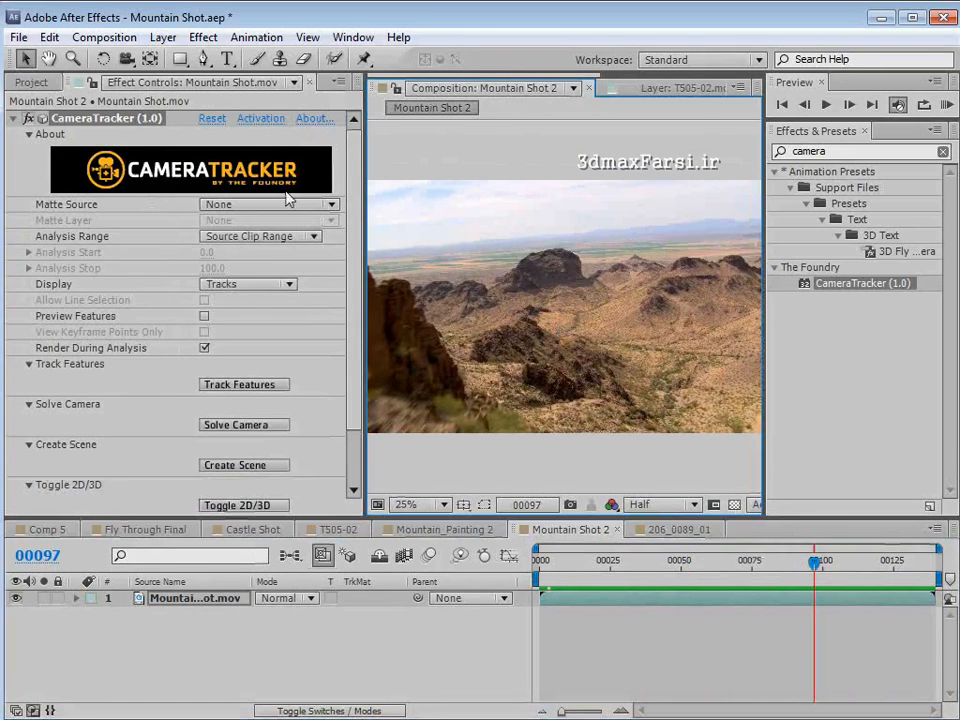
# - Set the preview resolution to Full, return to frame 0, and track the features of the Mountain Shot.mov plate
pyautogui.click(640, 504)
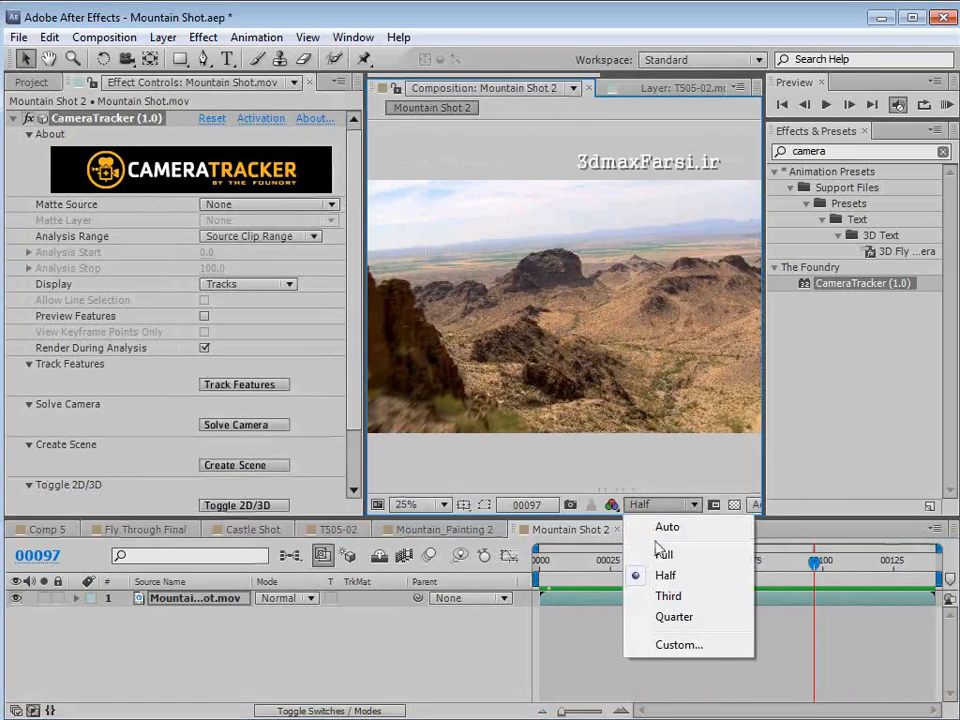
pyautogui.click(662, 553)
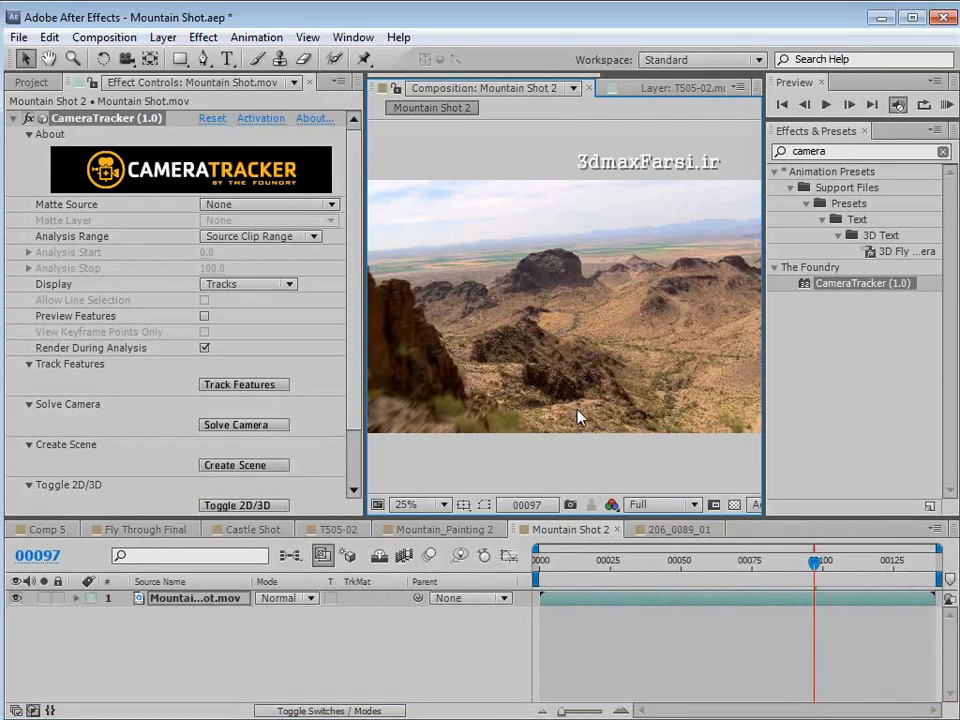
pyautogui.press('Home')
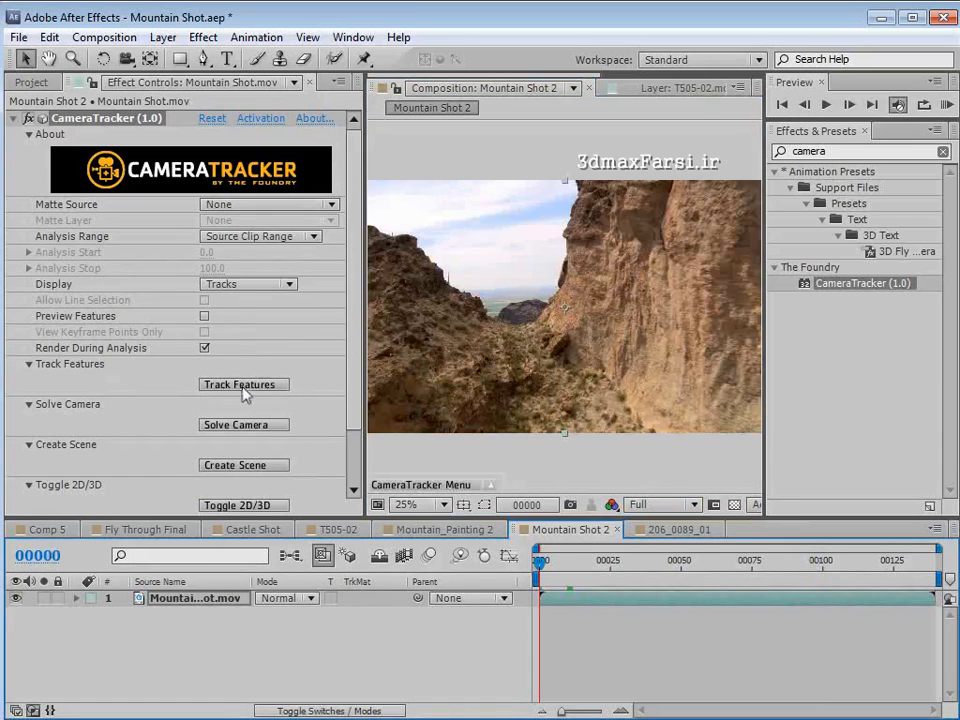
pyautogui.click(283, 386)
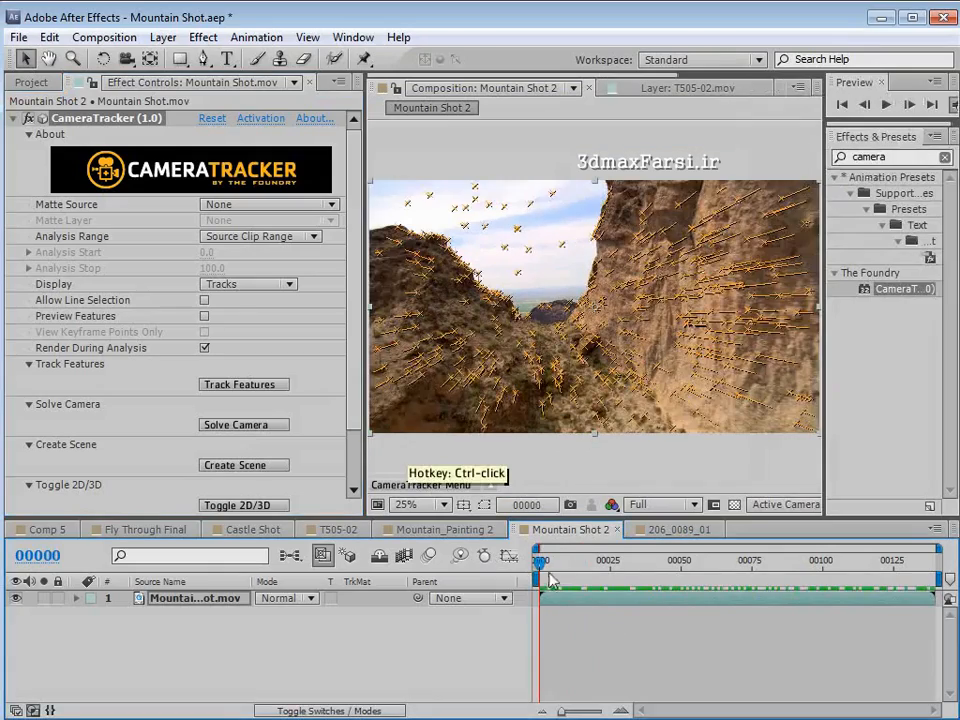
pyautogui.moveTo(551, 566)
pyautogui.mouseDown()
pyautogui.moveTo(905, 585)
pyautogui.moveTo(521, 598)
pyautogui.mouseUp()
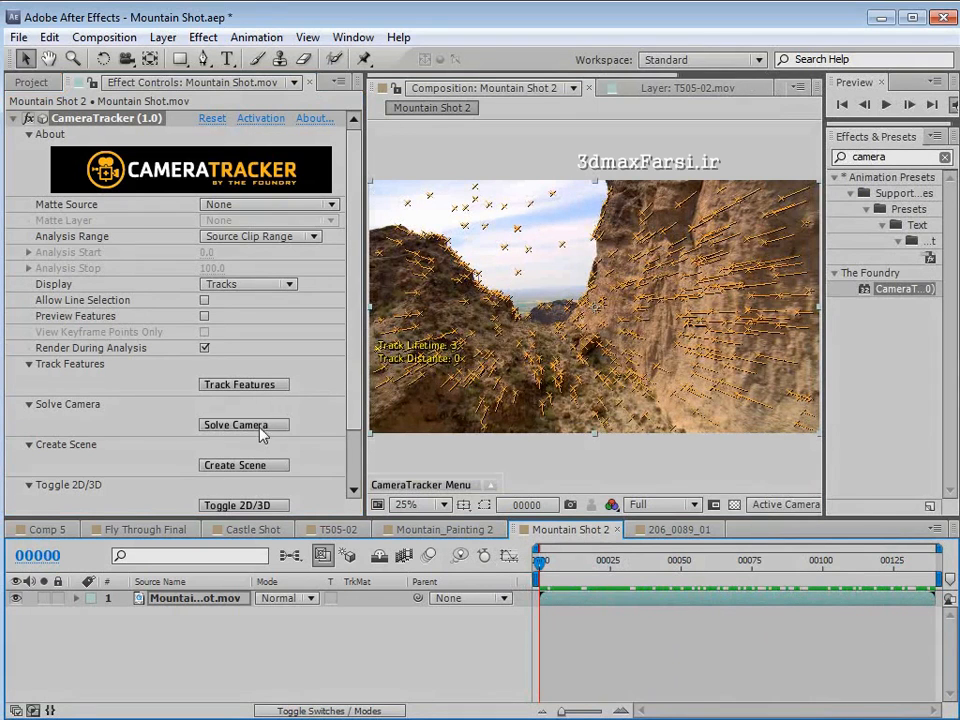
# - Solve the camera from the tracked features and create the CameraTracker scene in Mountain Shot 2
pyautogui.click(222, 427)
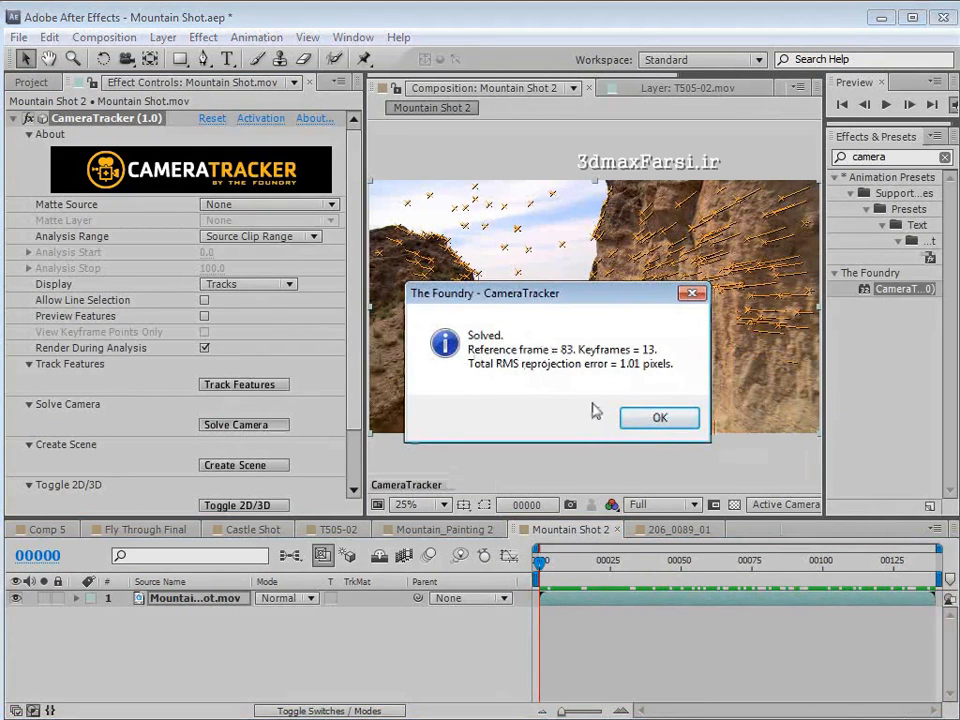
pyautogui.click(660, 420)
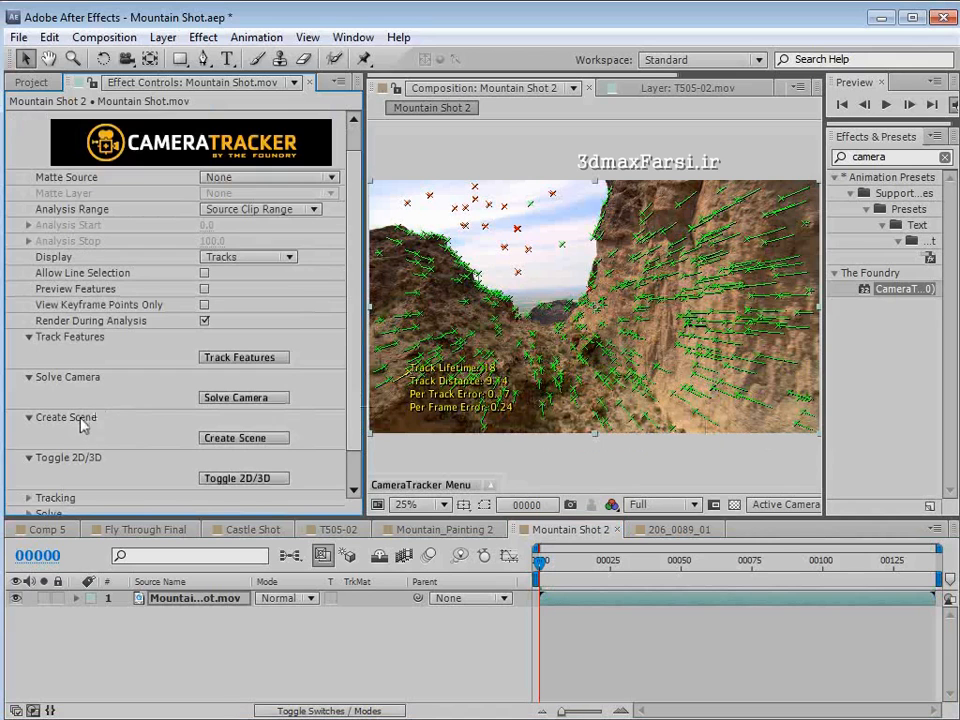
pyautogui.click(238, 442)
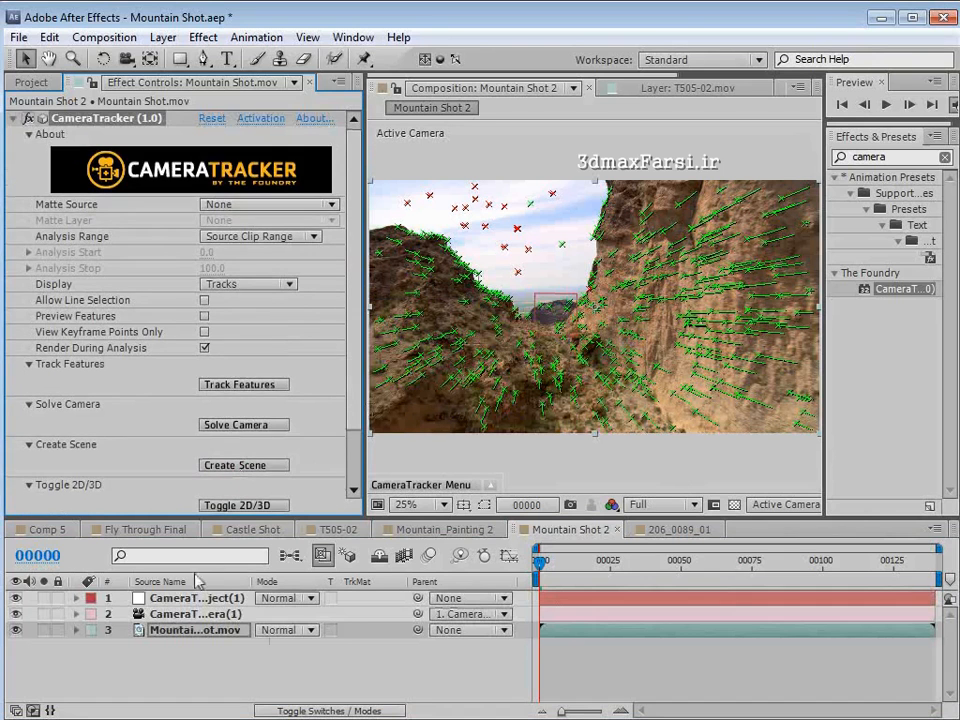
pyautogui.click(168, 616)
pyautogui.moveTo(540, 562); pyautogui.dragTo(510, 590)
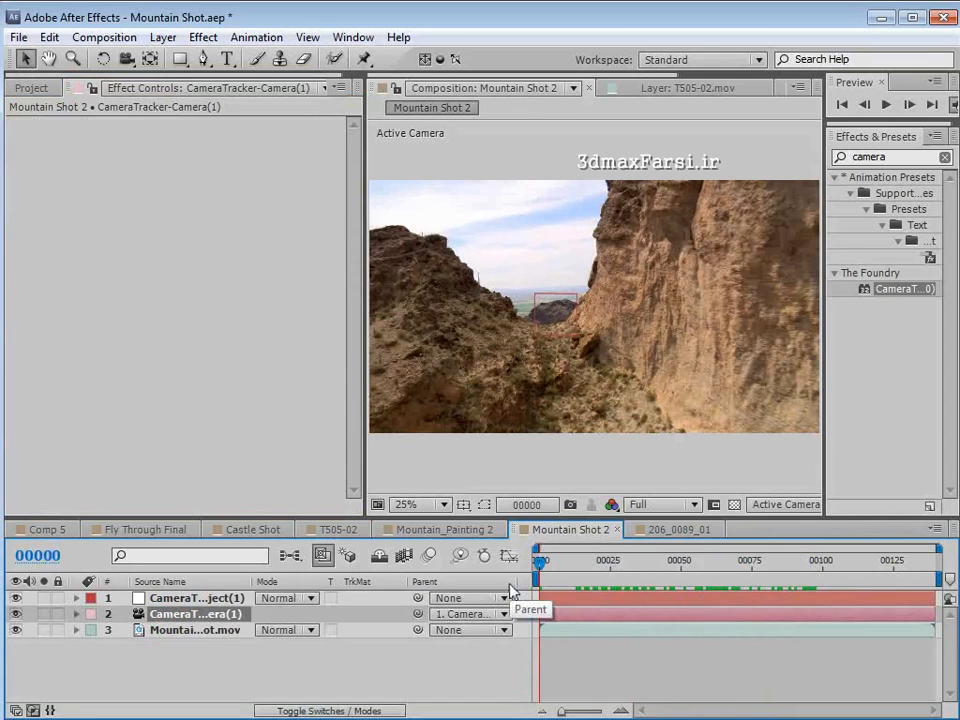
# - Display the CameraTracker track points of the Mountain Shot.mov layer at frame 134
pyautogui.click(189, 630)
pyautogui.click(100, 118)
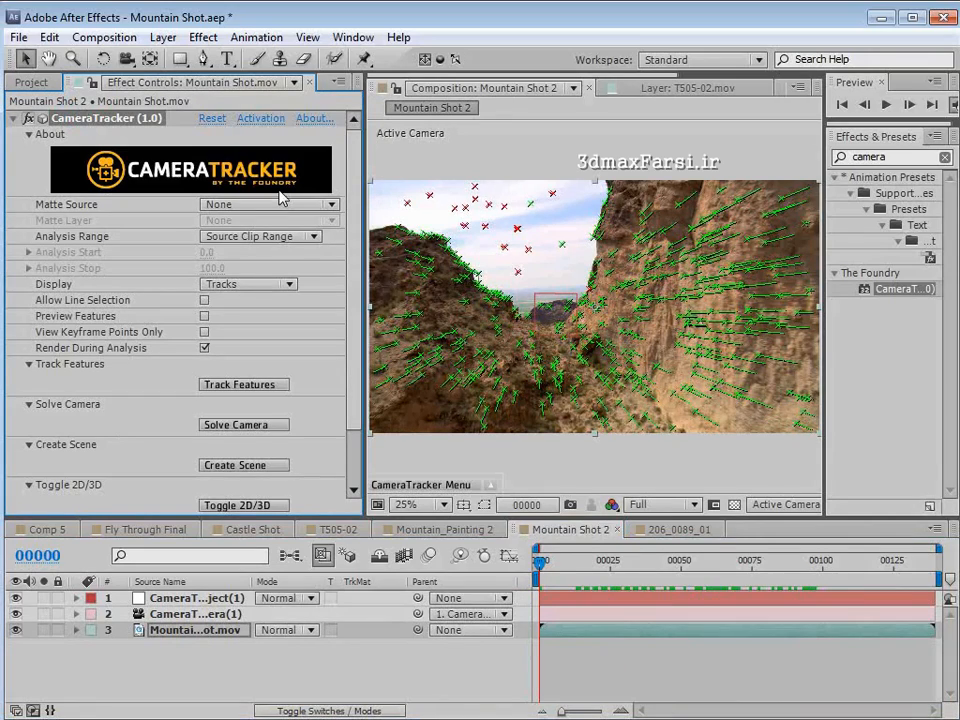
pyautogui.moveTo(596, 573); pyautogui.dragTo(921, 598)
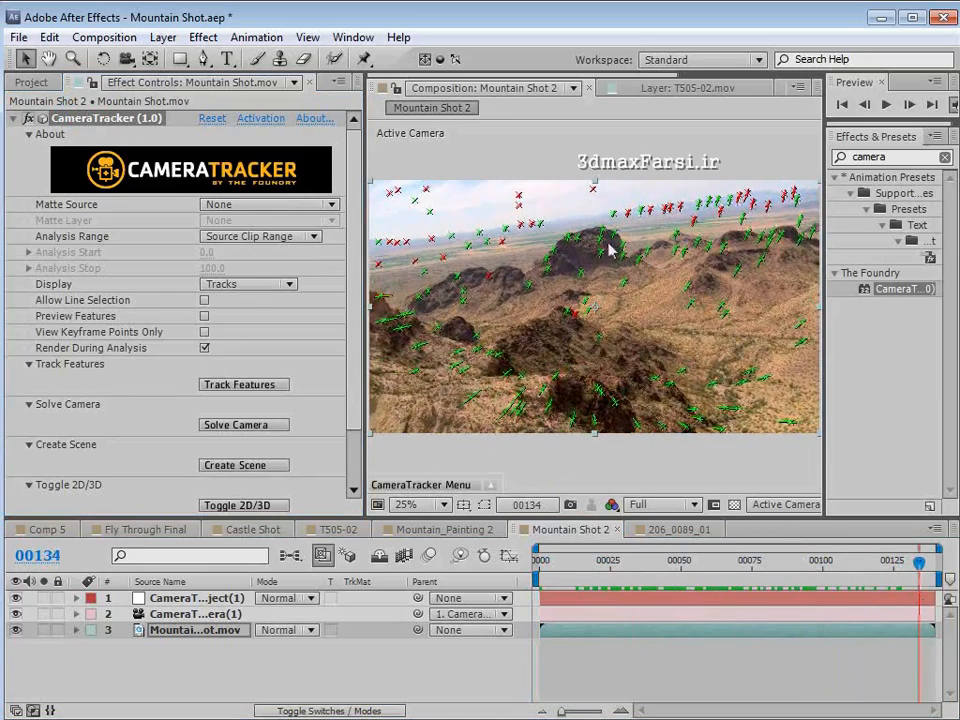
pyautogui.click(110, 138)
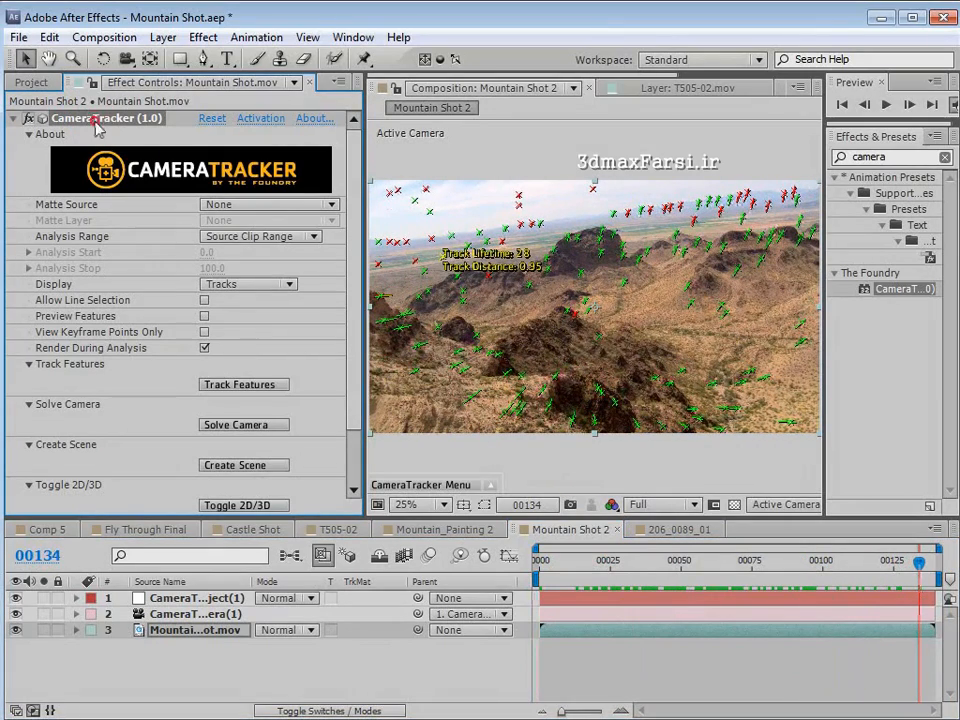
pyautogui.click(195, 630)
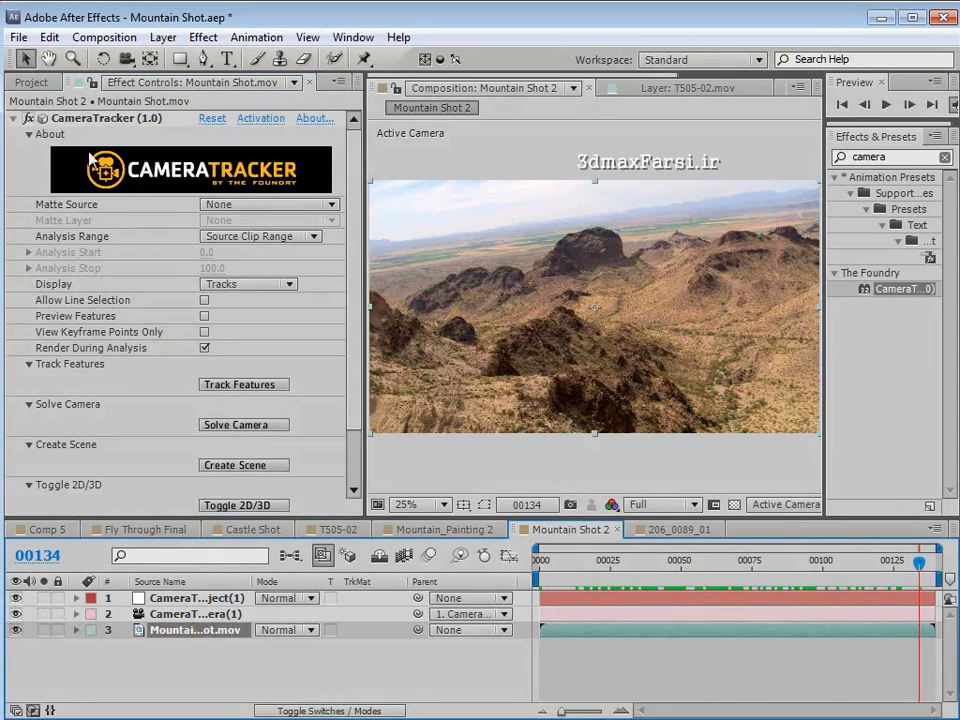
pyautogui.click(72, 118)
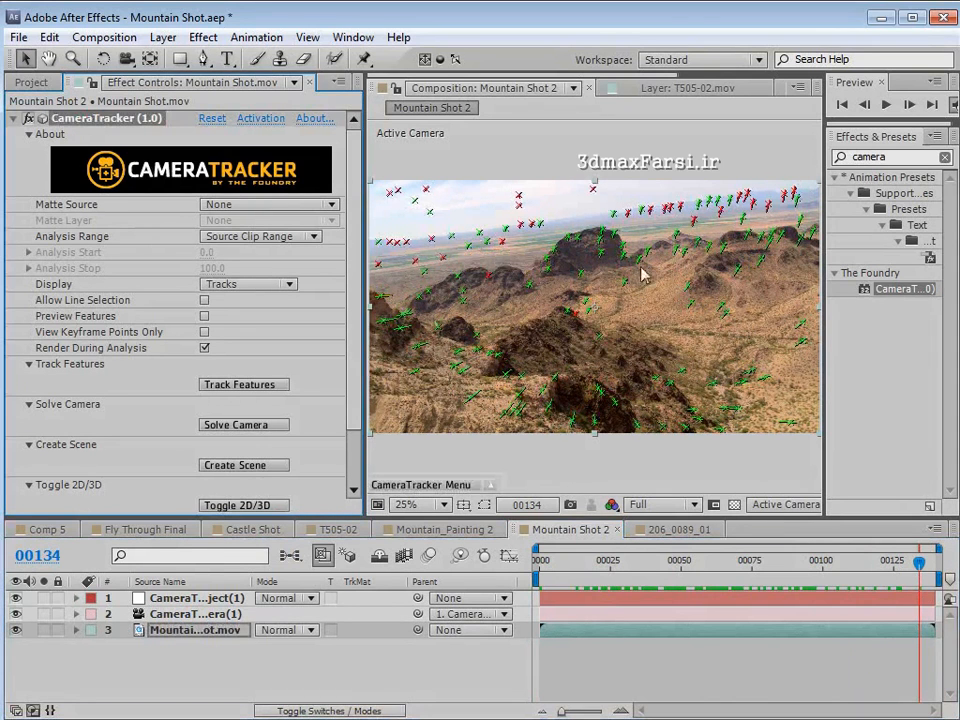
# - Create a null object at the track point on the upper face of the large dark butte
pyautogui.moveTo(603, 233)
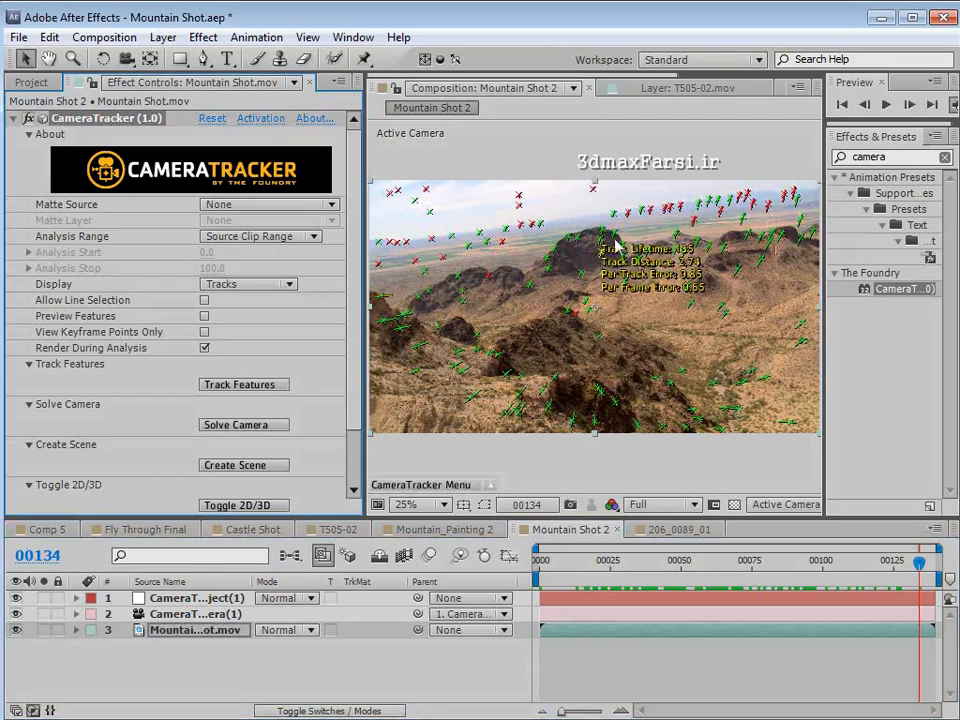
pyautogui.scroll(2, 630, 262)
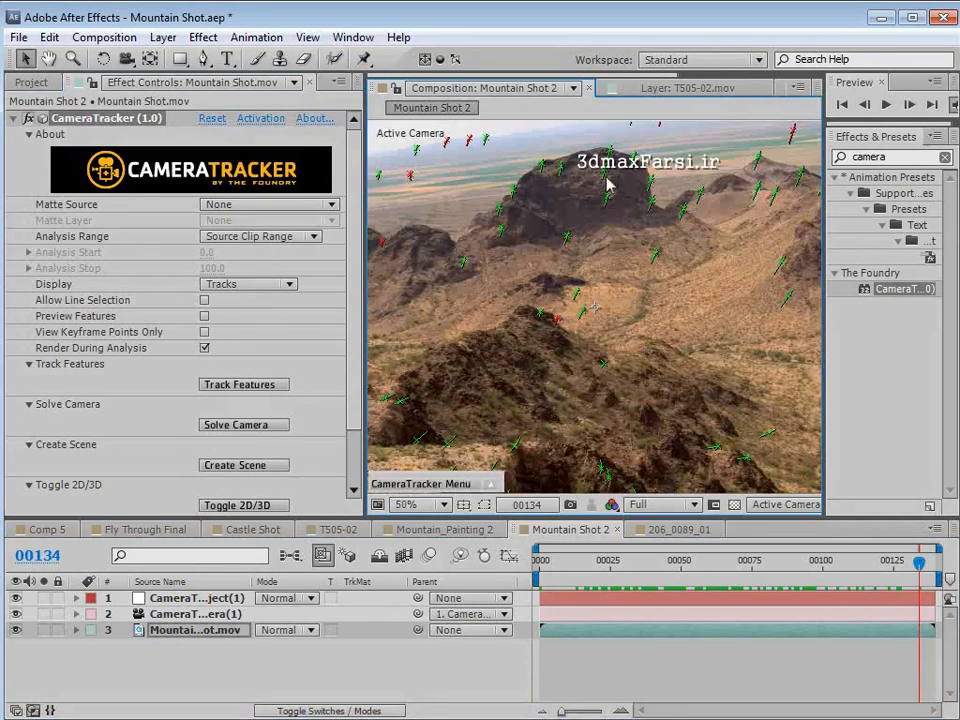
pyautogui.moveTo(605, 177)
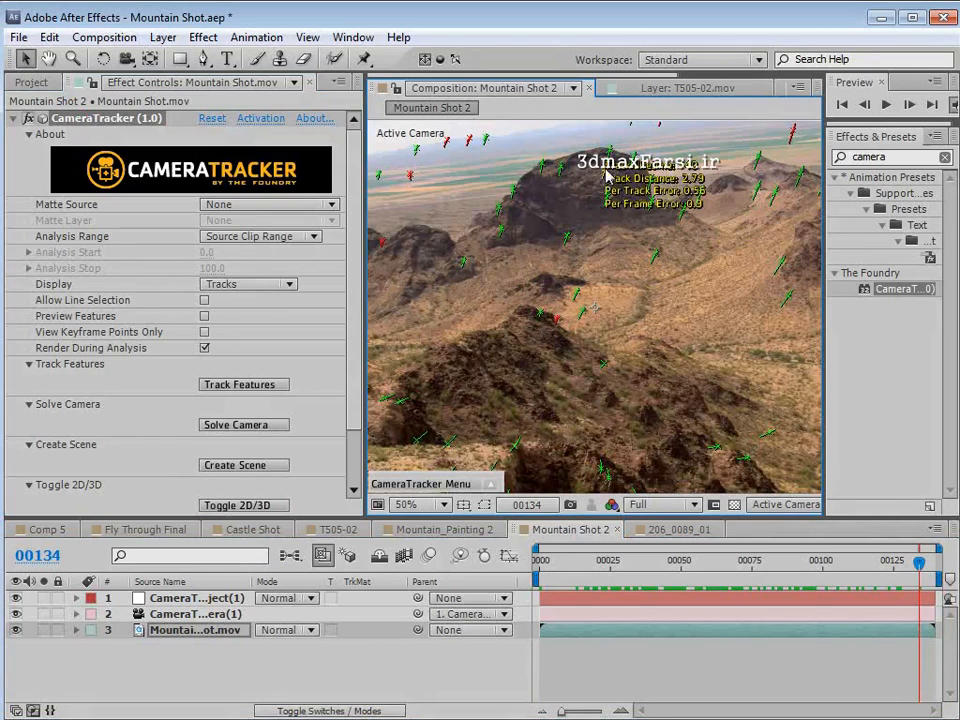
pyautogui.rightClick(607, 176)
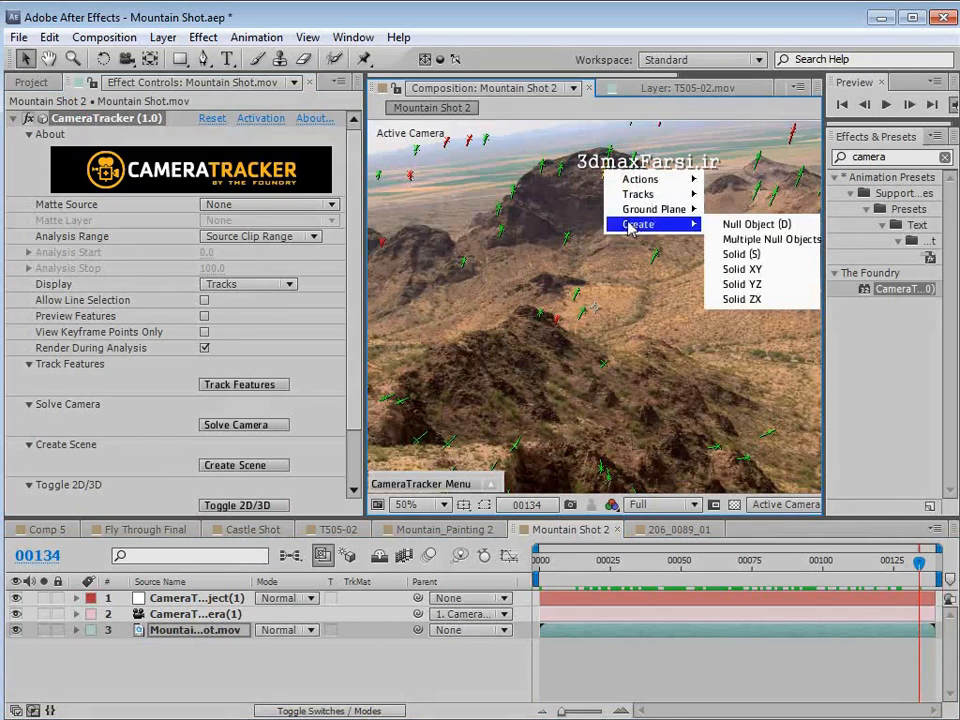
pyautogui.click(757, 225)
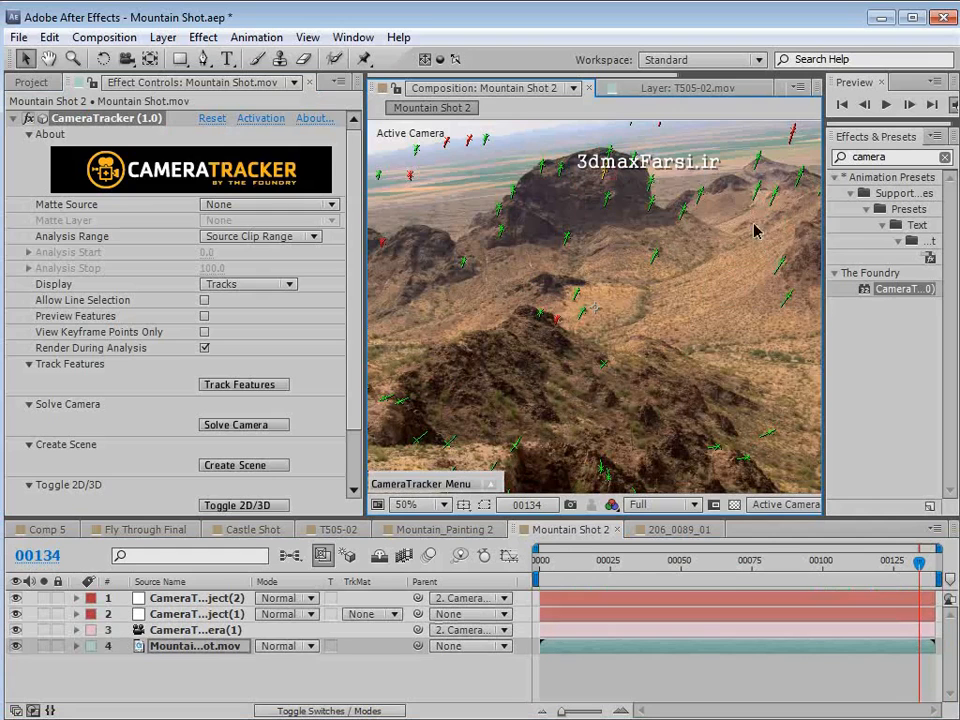
# - Inspect the new null on the butte up close and check its motion back to frame 112
pyautogui.scroll(1, 619, 180)
pyautogui.press('space')
pyautogui.moveTo(611, 206); pyautogui.dragTo(591, 388)
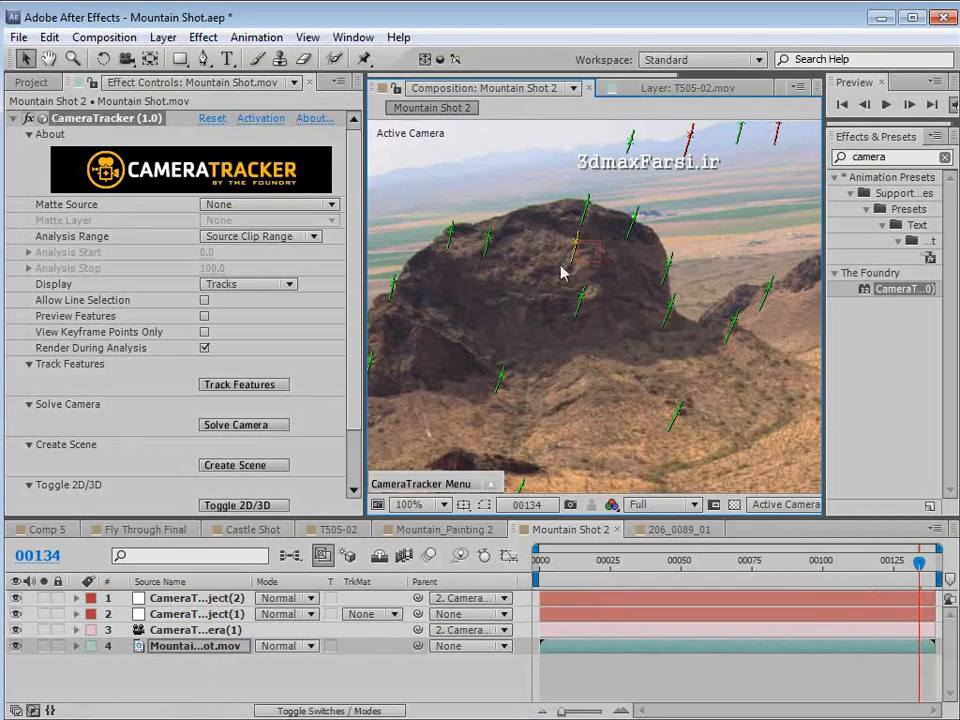
pyautogui.scroll(-2, 645, 234)
pyautogui.scroll(-2, 597, 287)
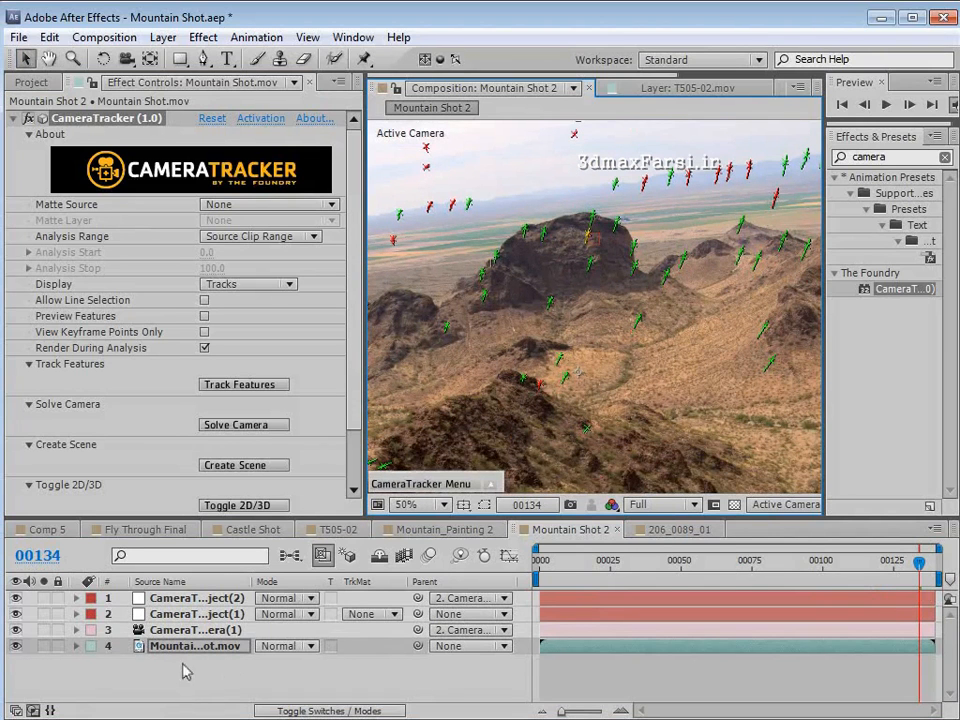
pyautogui.click(192, 631)
pyautogui.click(197, 598)
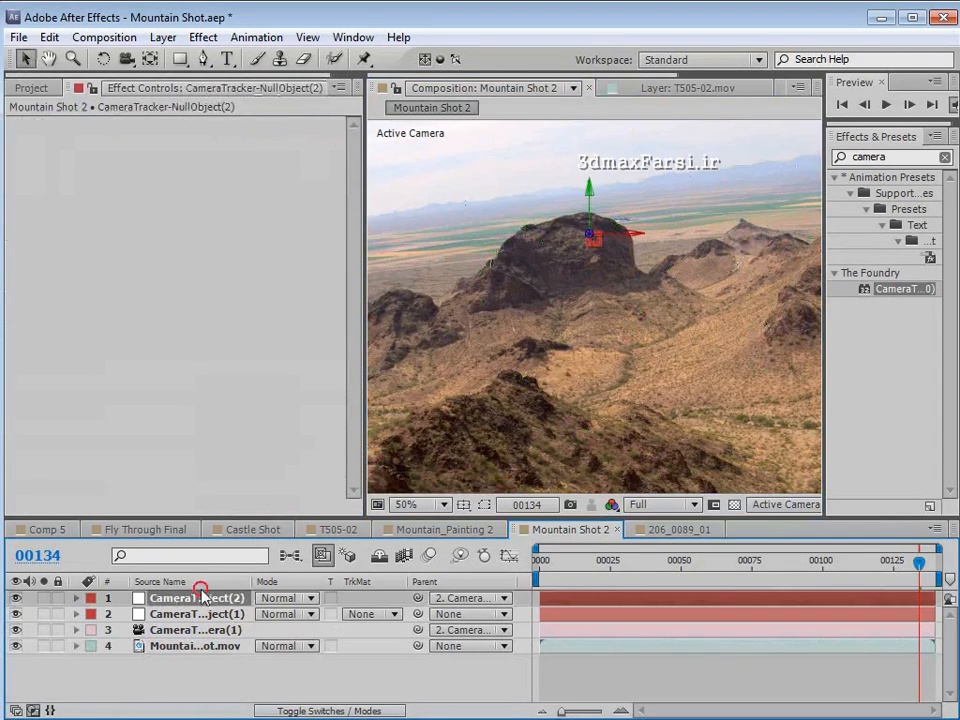
pyautogui.scroll(2, 585, 282)
pyautogui.moveTo(878, 578); pyautogui.dragTo(857, 570)
pyautogui.scroll(-2, 520, 358)
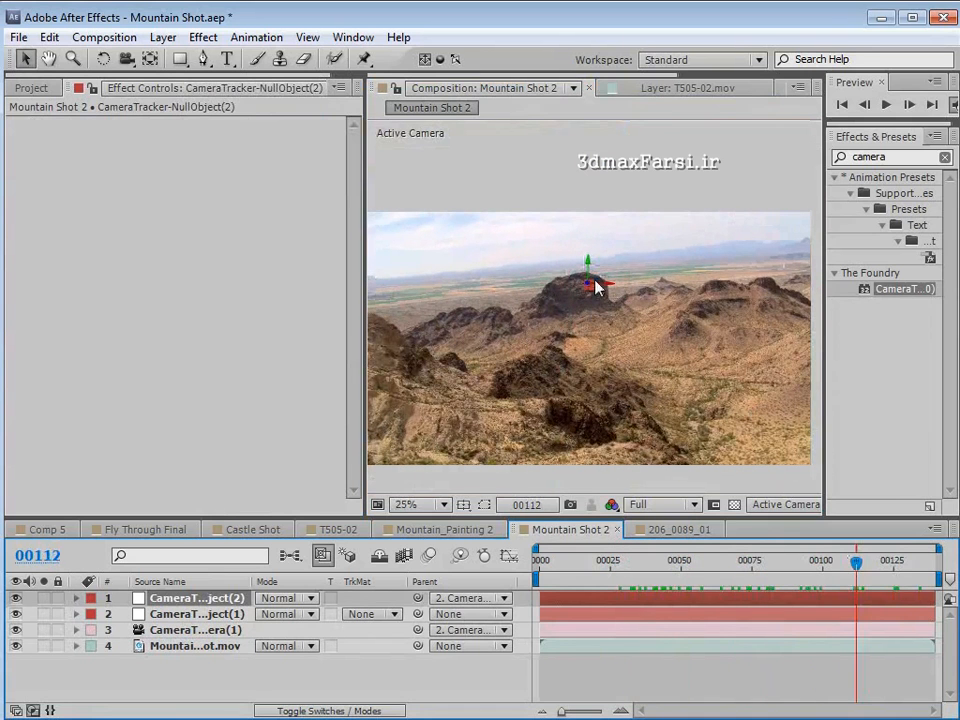
# - Show the track points in a maximized composition view and create a null object on top of the dark ridge left of the butte
pyautogui.click(175, 648)
pyautogui.click(114, 120)
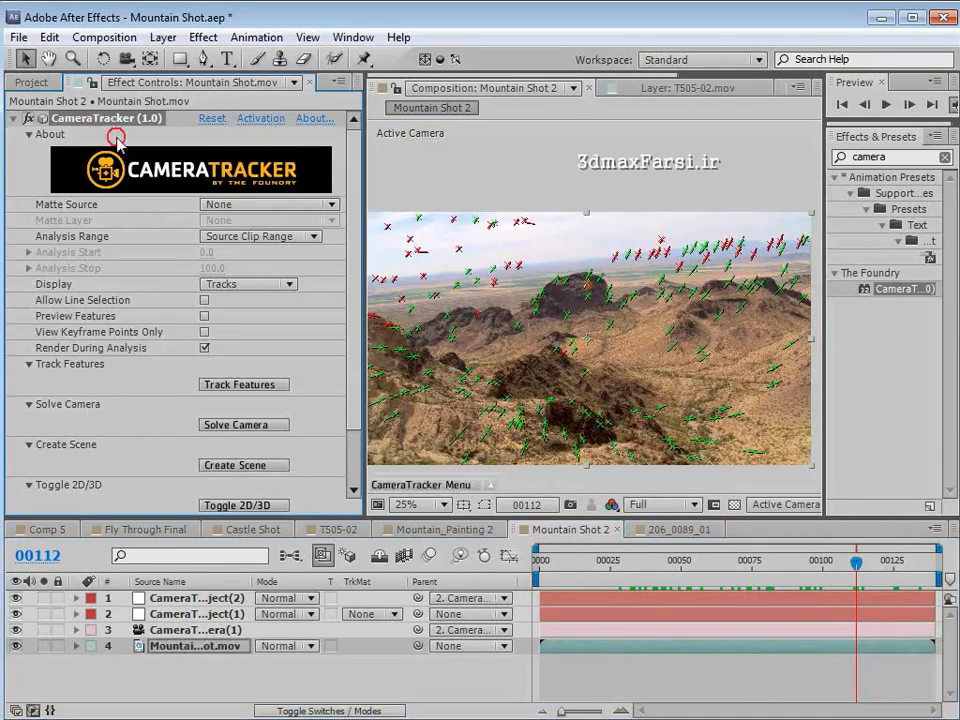
pyautogui.scroll(1, 492, 385)
pyautogui.press('`')
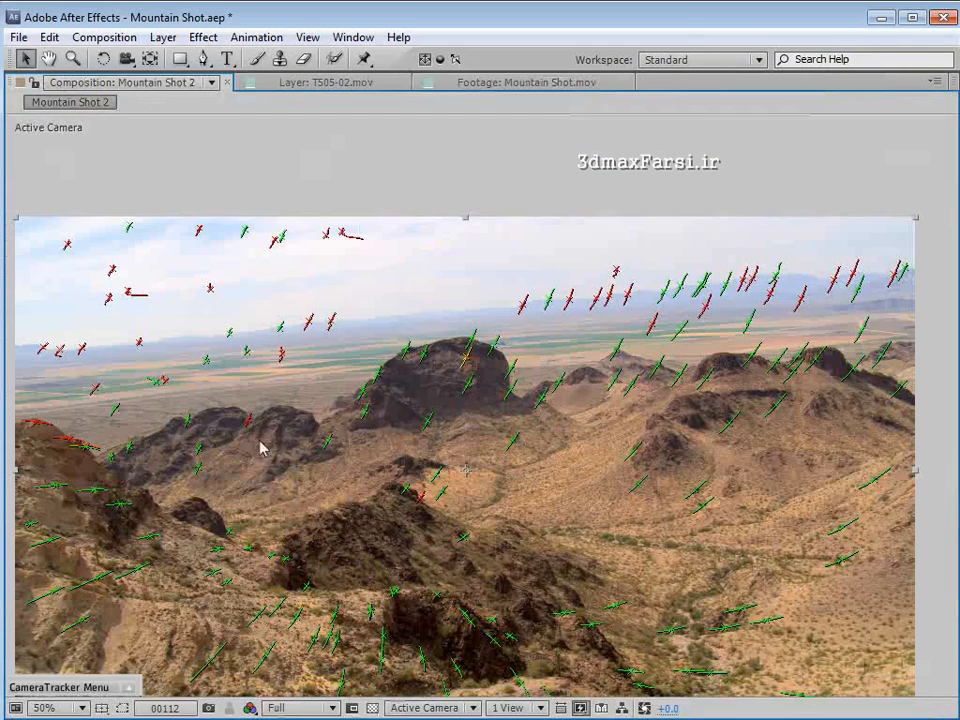
pyautogui.moveTo(190, 425)
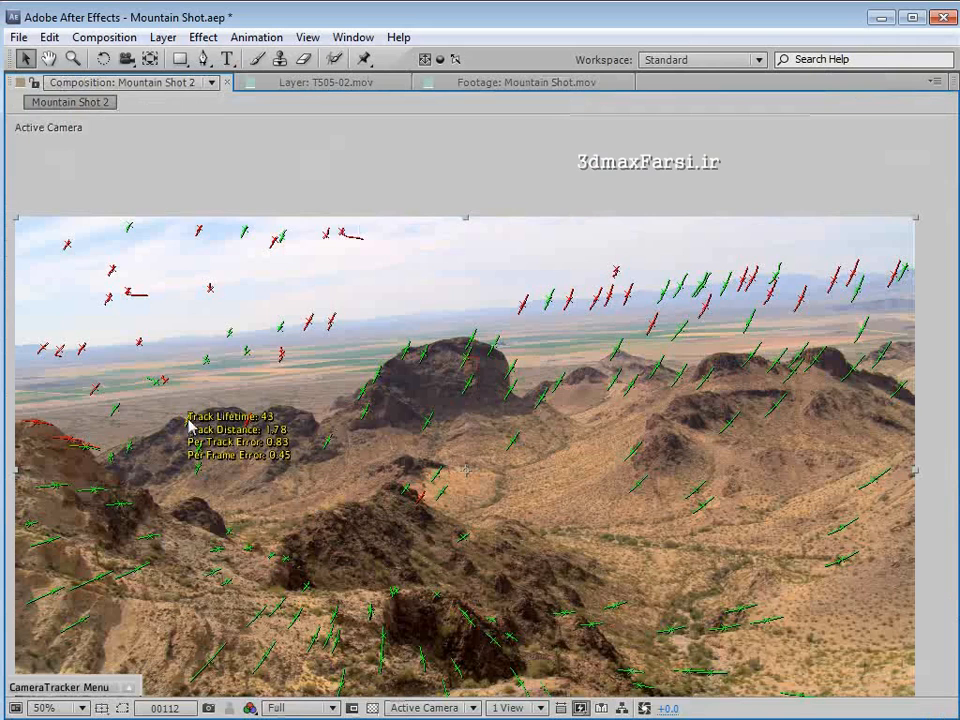
pyautogui.rightClick(190, 424)
pyautogui.moveTo(230, 477)
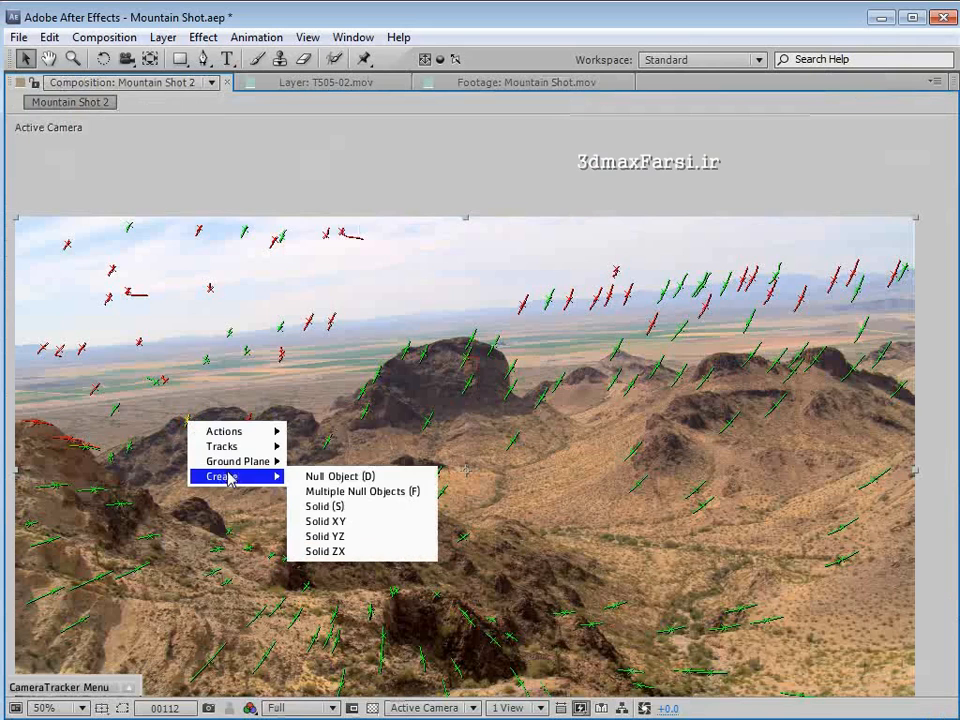
pyautogui.click(349, 478)
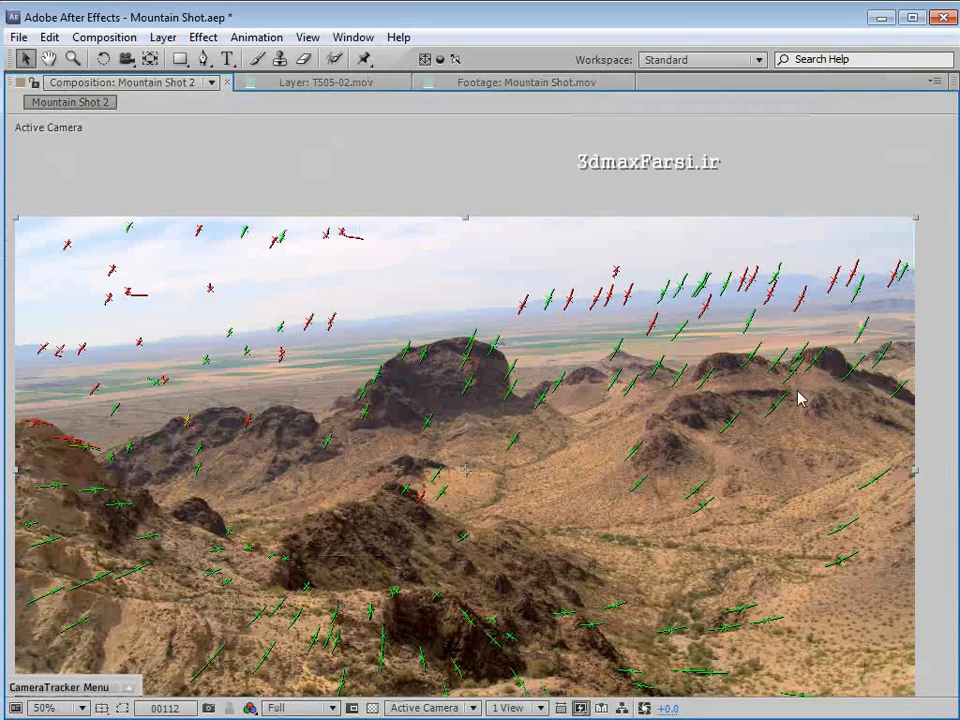
# - Create a null object at the track point on the dark hilltop to the right of the butte
pyautogui.rightClick(753, 362)
pyautogui.moveTo(784, 410)
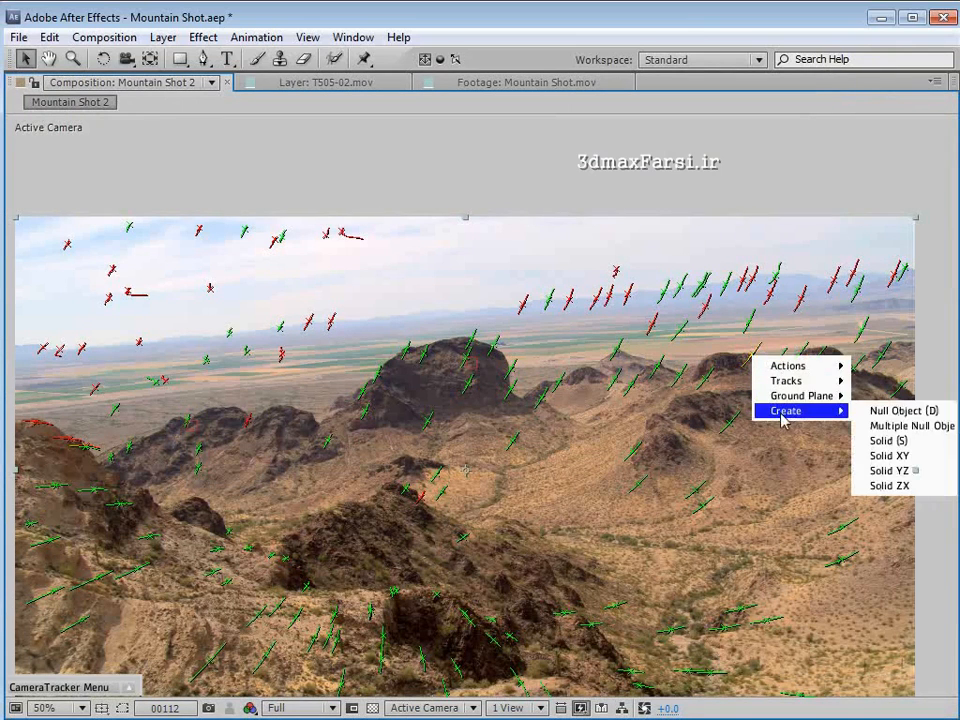
pyautogui.click(882, 418)
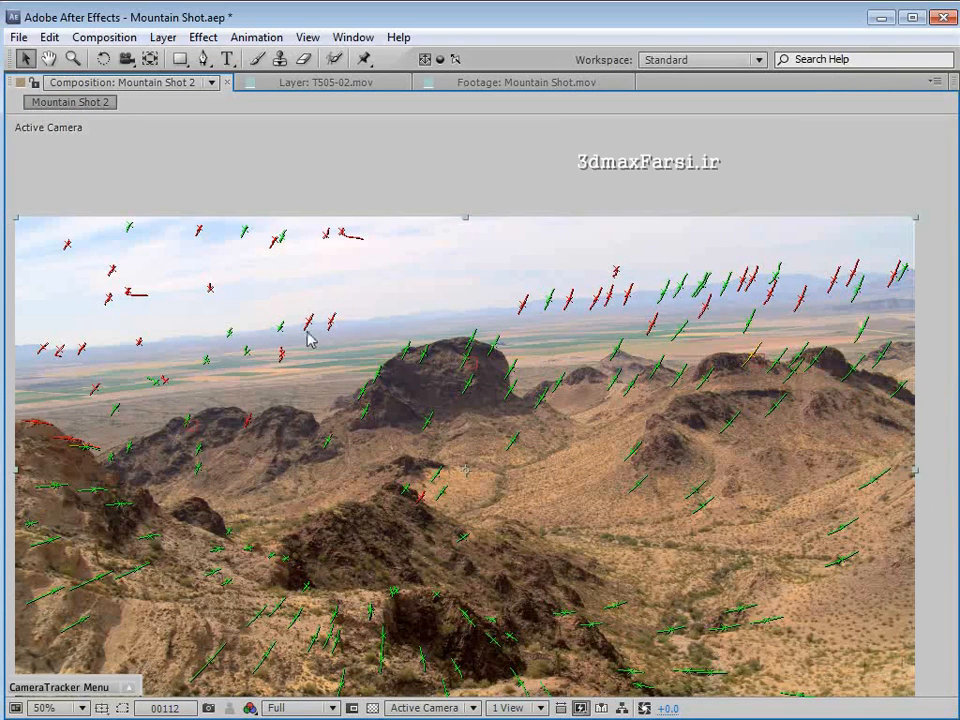
# - Create two null objects at distant horizon track points, one on each side of the butte
pyautogui.moveTo(279, 333)
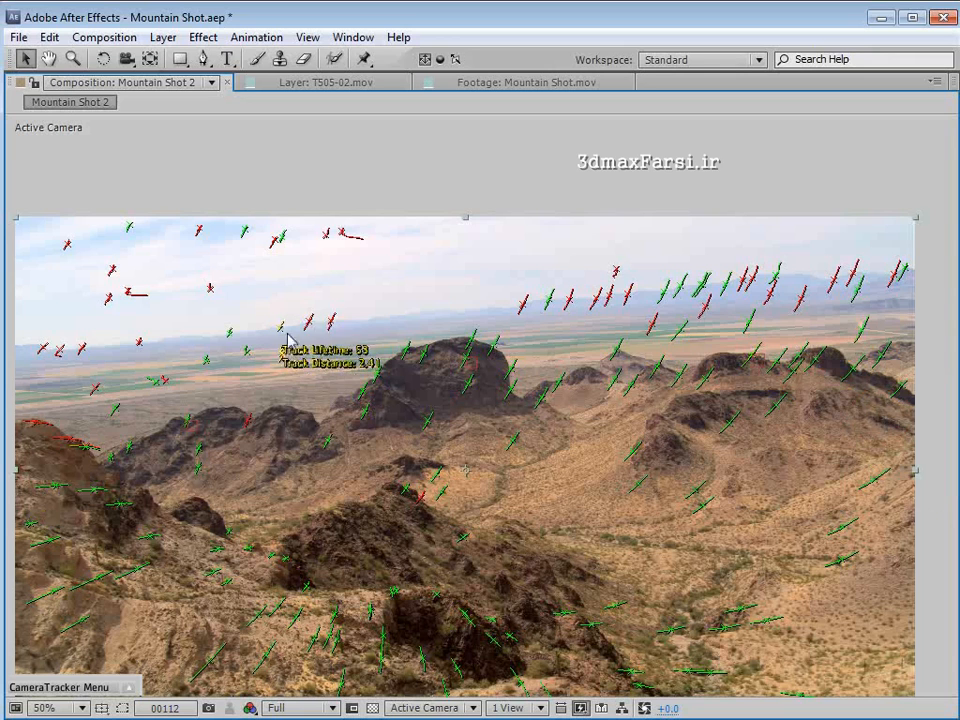
pyautogui.rightClick(279, 333)
pyautogui.moveTo(335, 381)
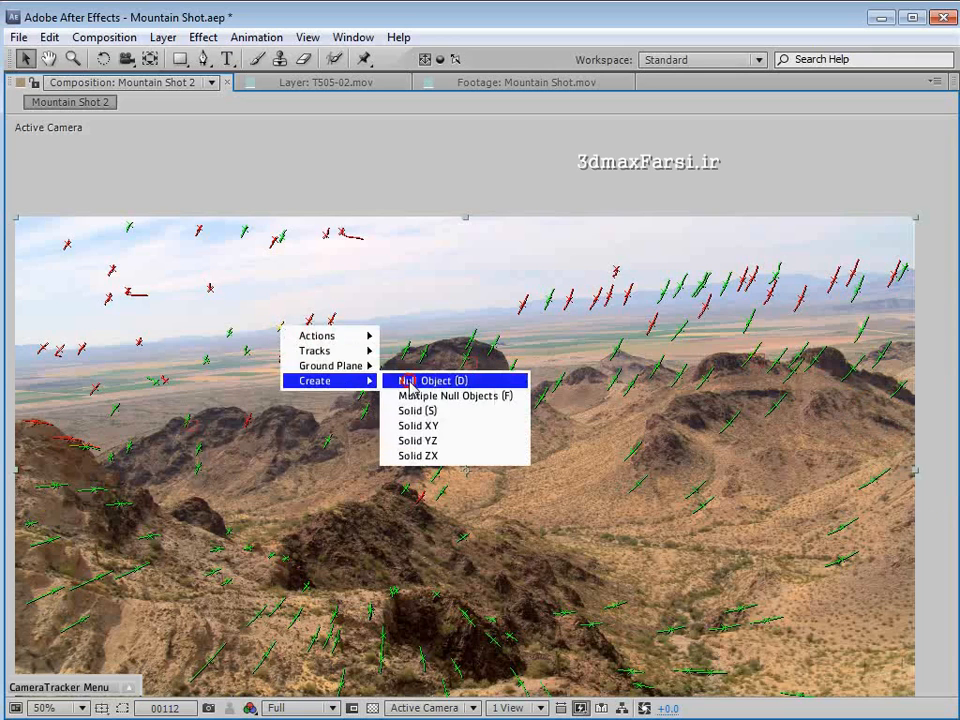
pyautogui.click(408, 388)
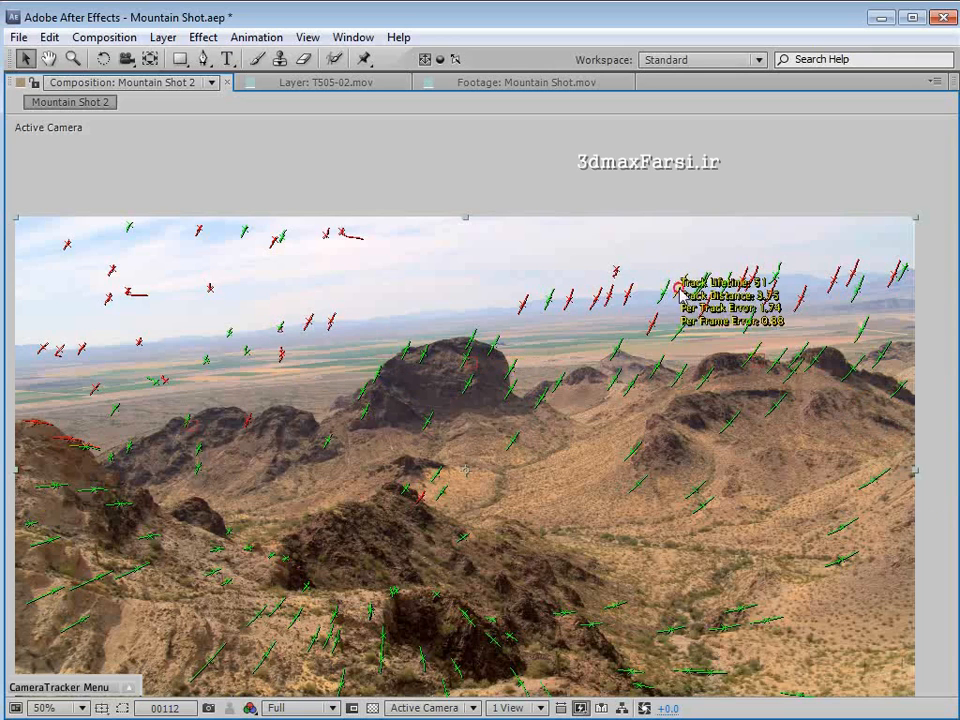
pyautogui.rightClick(679, 289)
pyautogui.moveTo(718, 343)
pyautogui.click(800, 343)
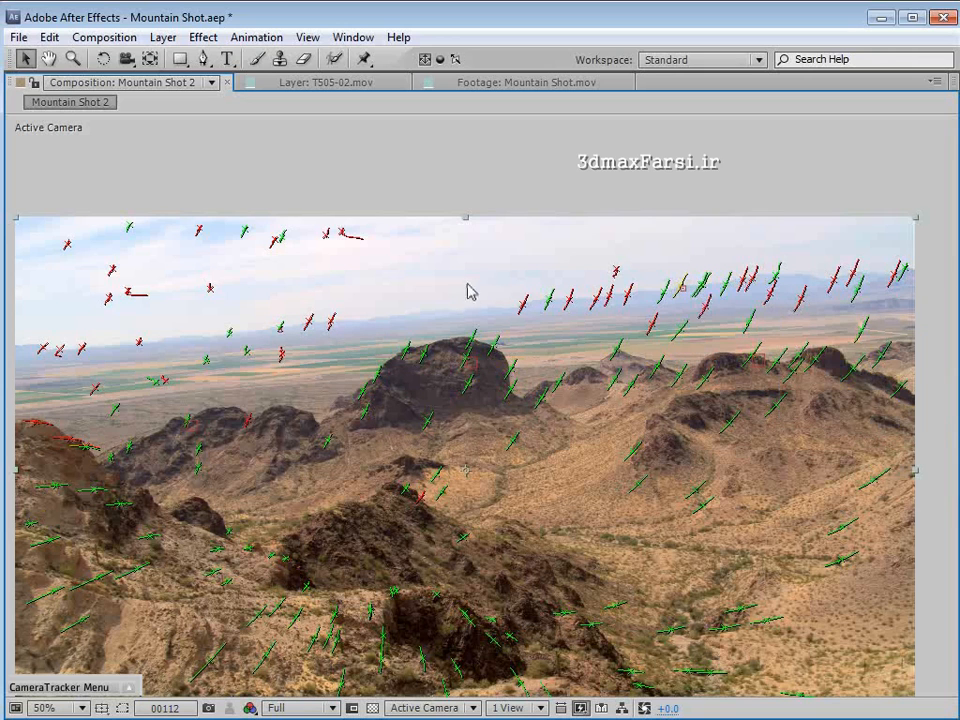
# - Create a null object at a track point on the valley floor below the hills to the right of the butte
pyautogui.moveTo(704, 510)
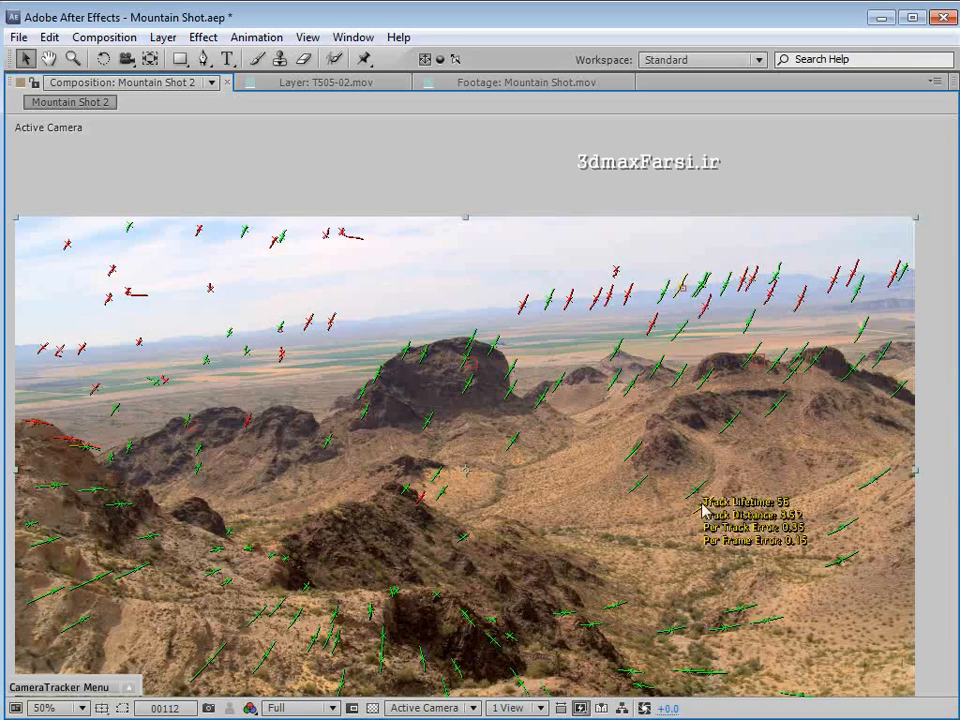
pyautogui.rightClick(703, 509)
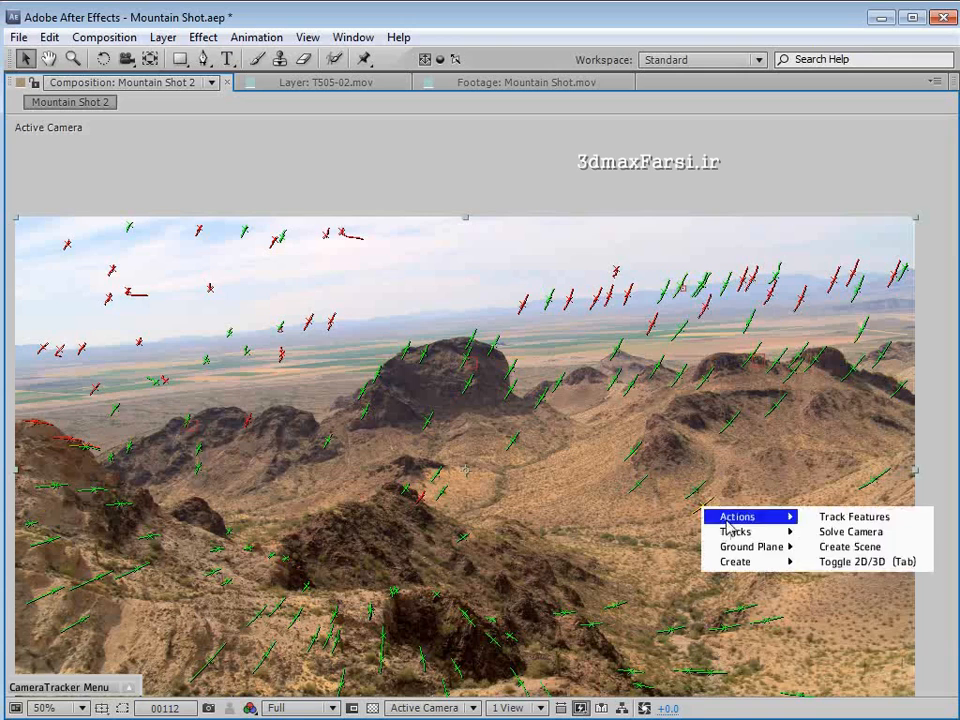
pyautogui.moveTo(720, 550)
pyautogui.click(812, 561)
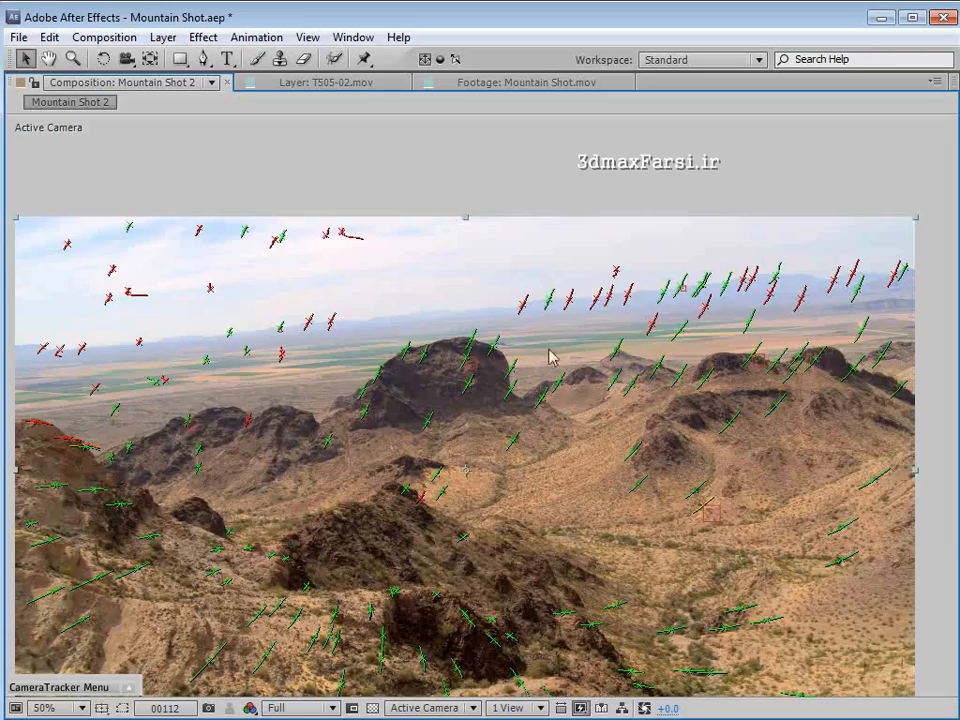
# - Go to frame 24 and create a null object at a track point on the left slope near the butte
pyautogui.press(',')
pyautogui.press('`')
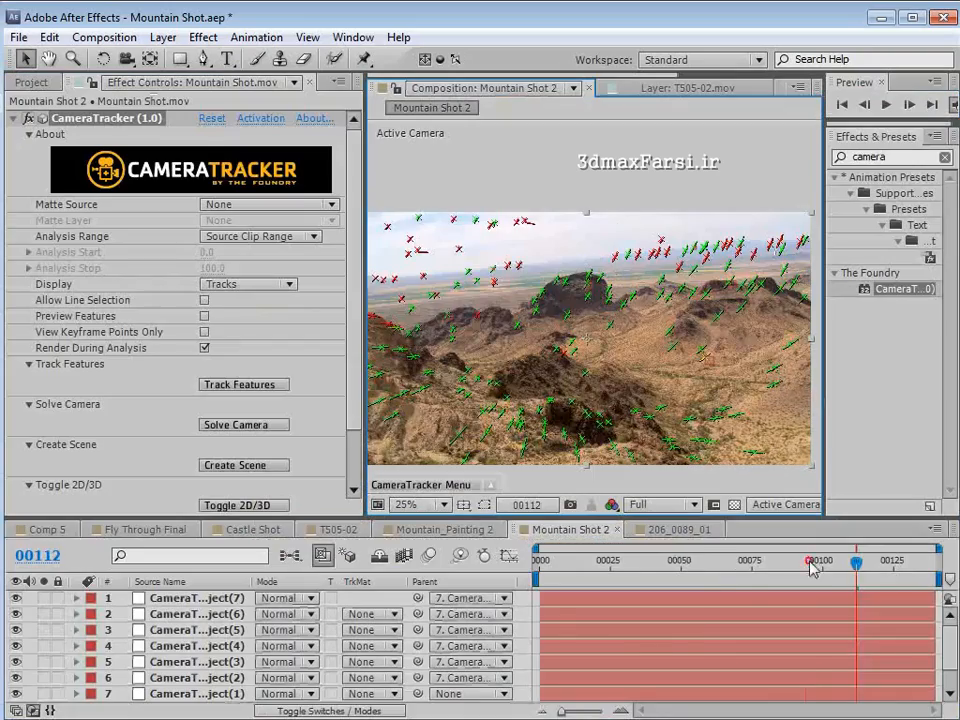
pyautogui.moveTo(812, 562); pyautogui.dragTo(607, 567)
pyautogui.press('.')
pyautogui.press('`')
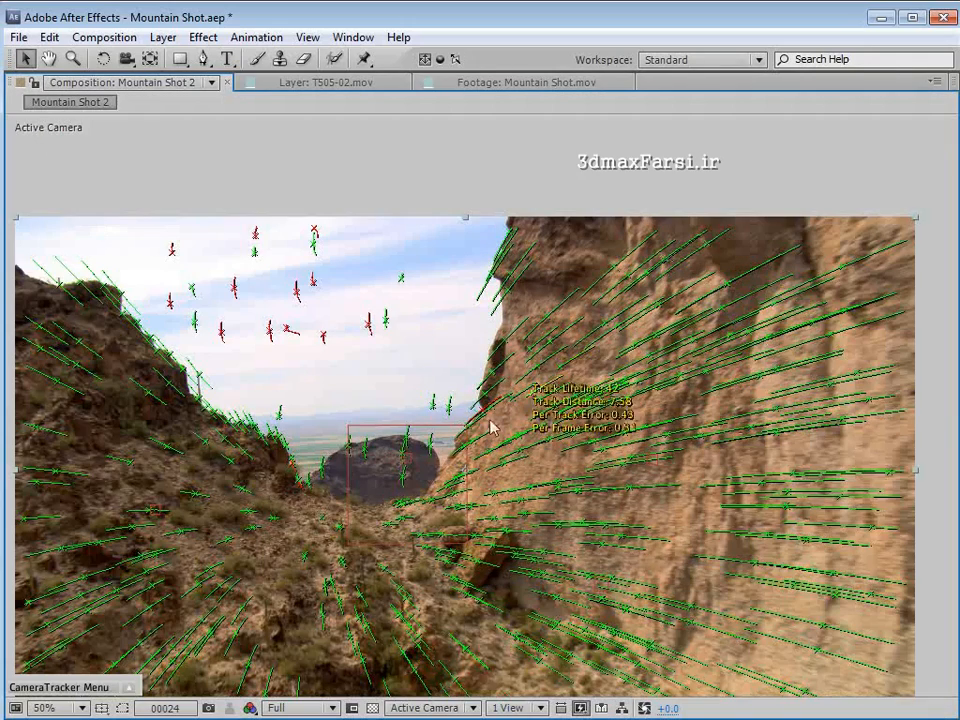
pyautogui.rightClick(246, 456)
pyautogui.moveTo(295, 505)
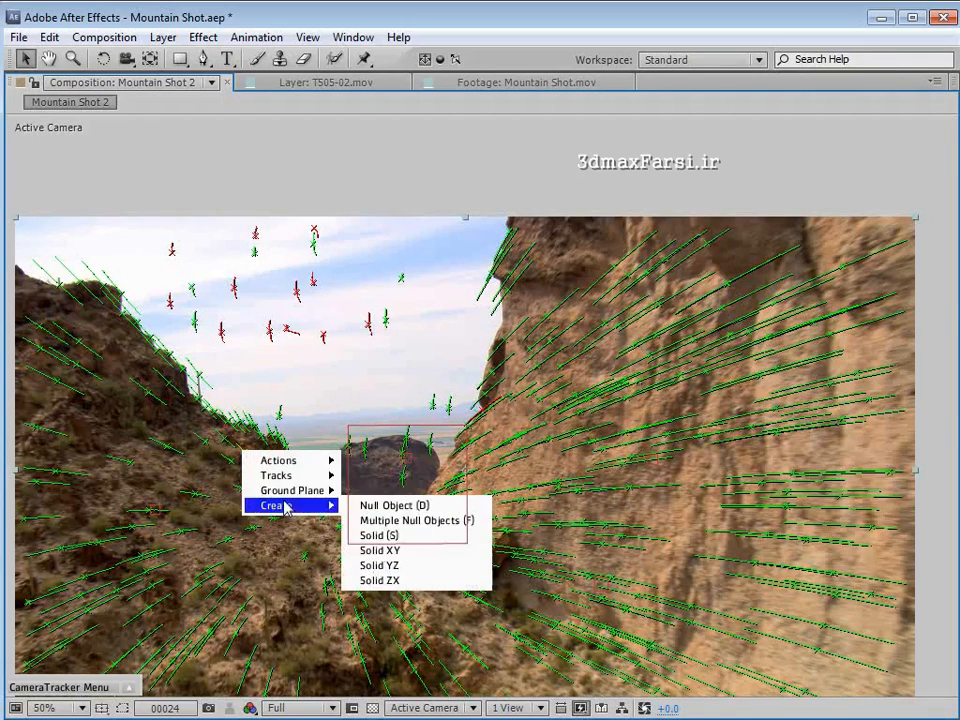
pyautogui.click(376, 507)
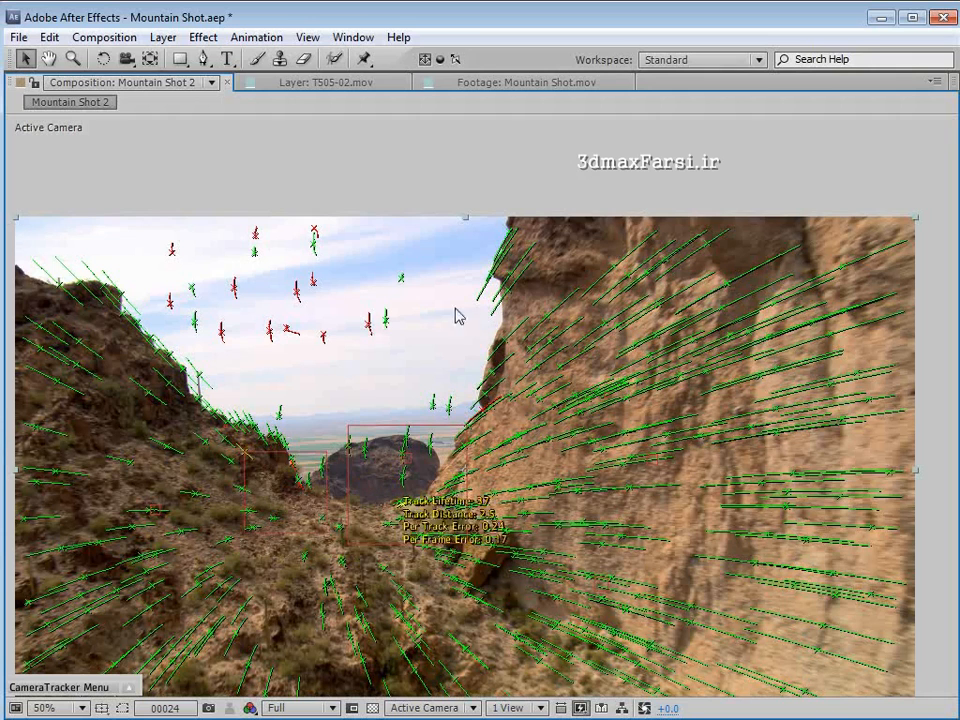
# - Create null objects at track points on the edge of the right cliff and the crest of the left ridge
pyautogui.rightClick(513, 297)
pyautogui.moveTo(549, 346)
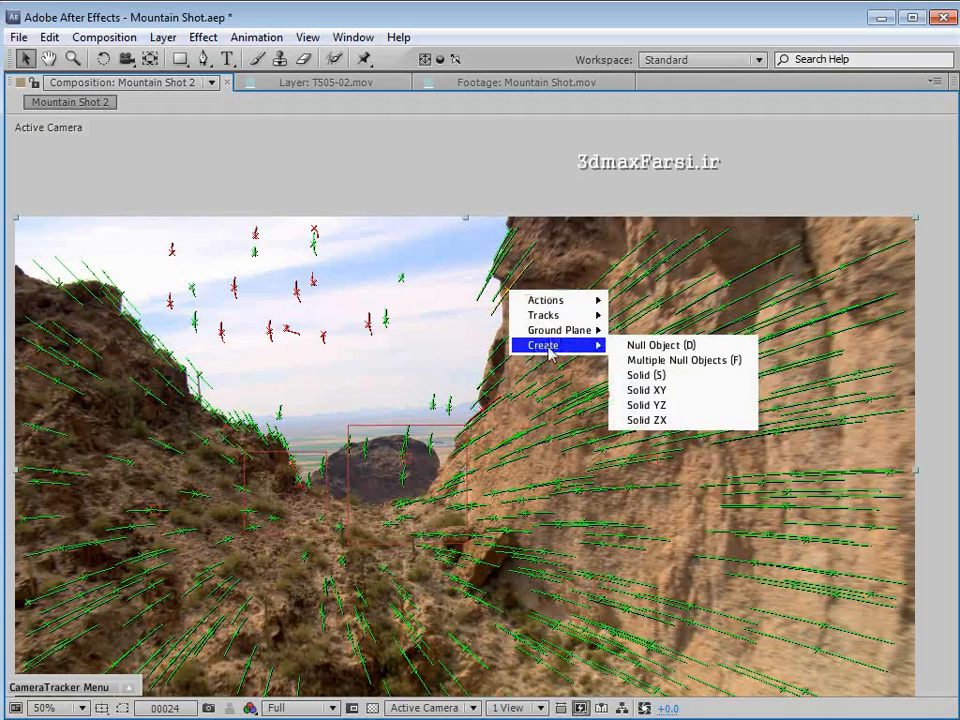
pyautogui.click(628, 345)
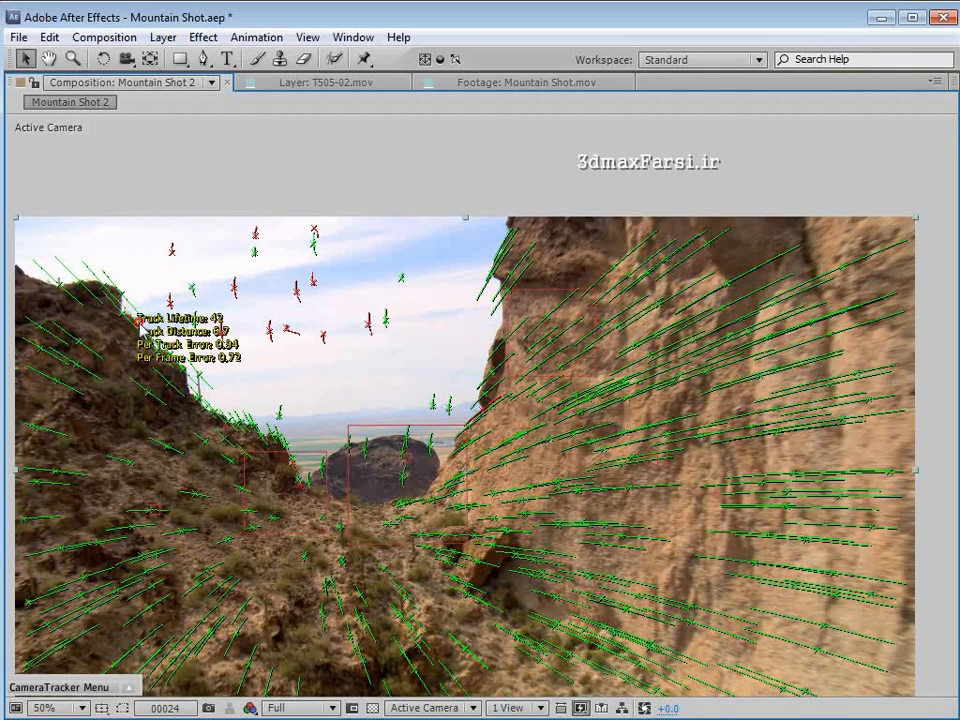
pyautogui.rightClick(141, 325)
pyautogui.moveTo(176, 380)
pyautogui.click(282, 377)
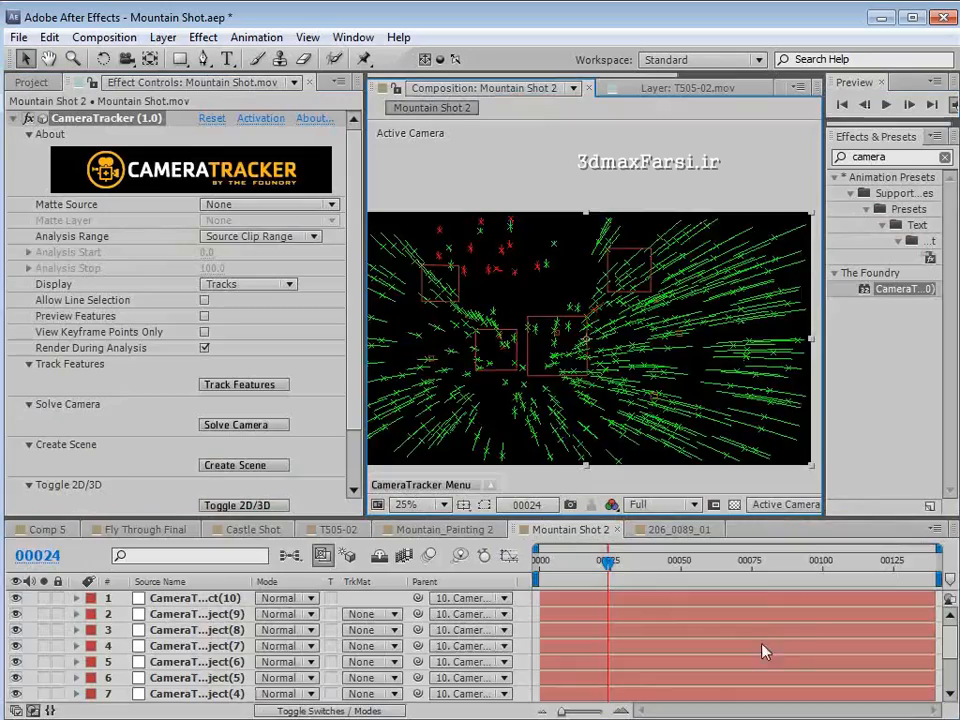
# - Go to frame 96 and create a null object at a track point on the dark foreground cliff on the left
pyautogui.moveTo(607, 565); pyautogui.dragTo(803, 583)
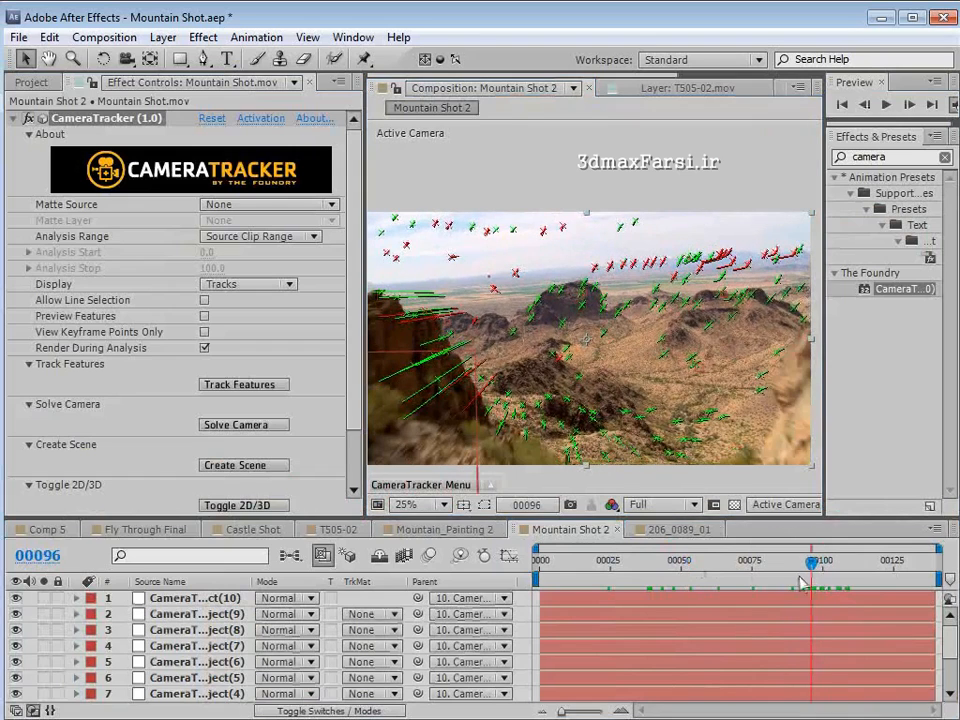
pyautogui.rightClick(437, 383)
pyautogui.moveTo(500, 434)
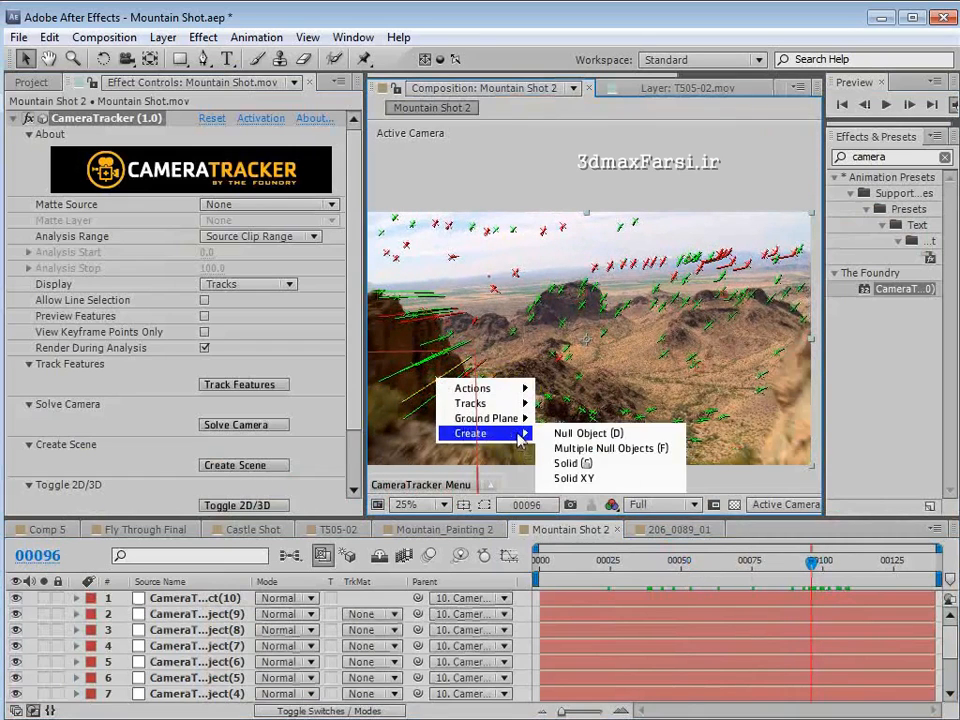
pyautogui.click(570, 433)
# - Go to frame 107, hide the CameraTracker track points and inspect the placed nulls in a maximized composition view
pyautogui.moveTo(829, 568)
pyautogui.mouseDown()
pyautogui.moveTo(850, 568)
pyautogui.moveTo(842, 568)
pyautogui.mouseUp()
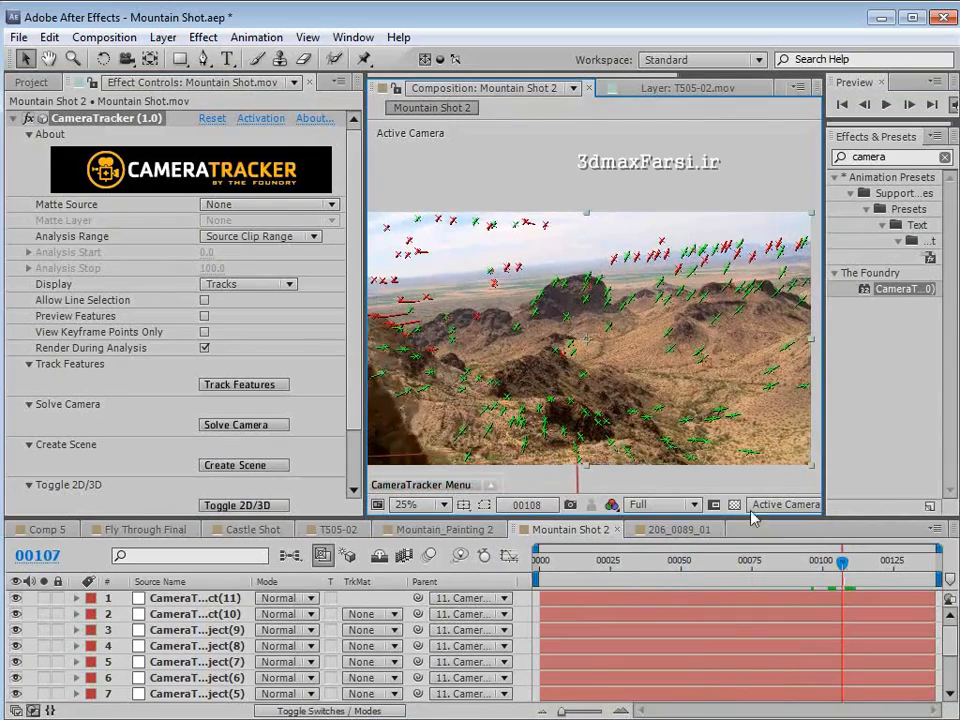
pyautogui.moveTo(572, 347)
pyautogui.scroll(-1, 572, 347)
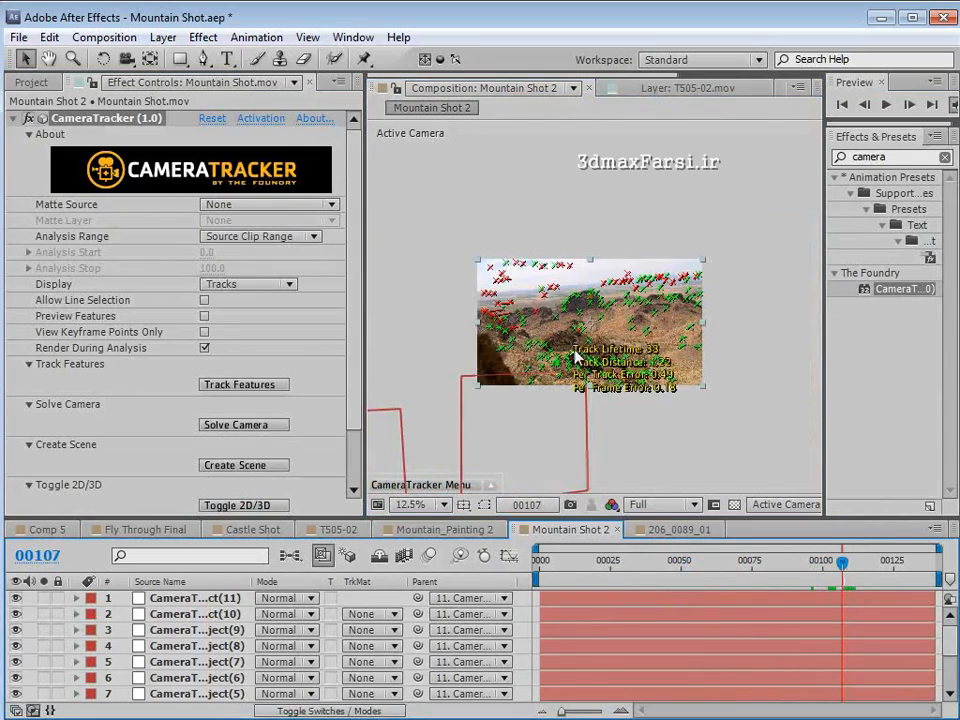
pyautogui.click(9, 118)
pyautogui.click(115, 230)
pyautogui.scroll(1, 604, 379)
pyautogui.press('`')
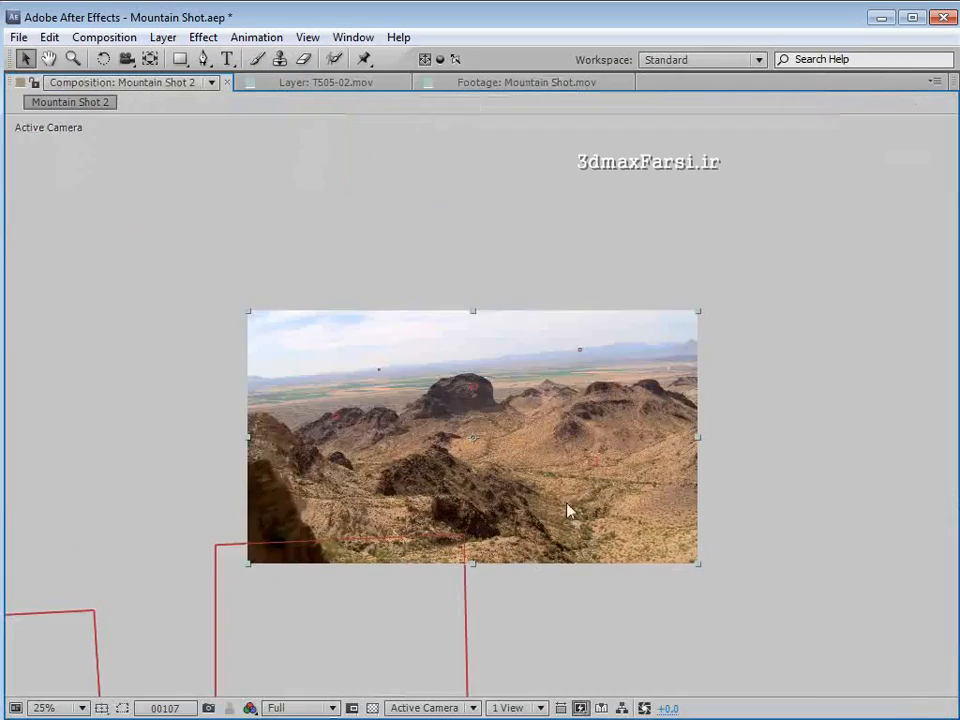
pyautogui.scroll(2, 568, 511)
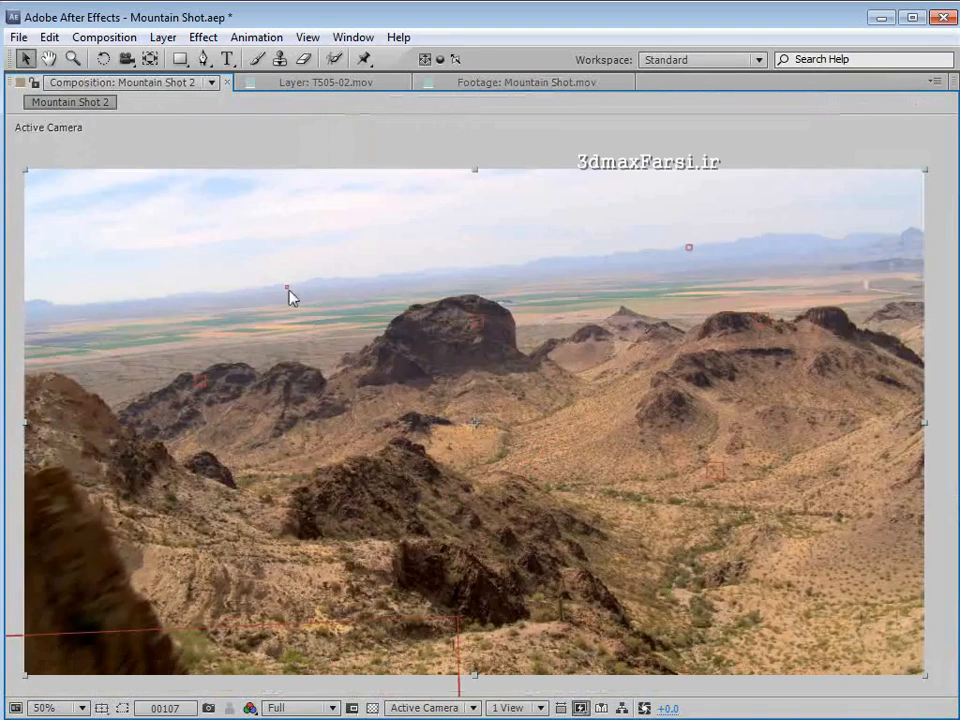
pyautogui.scroll(-2, 545, 307)
pyautogui.press('`')
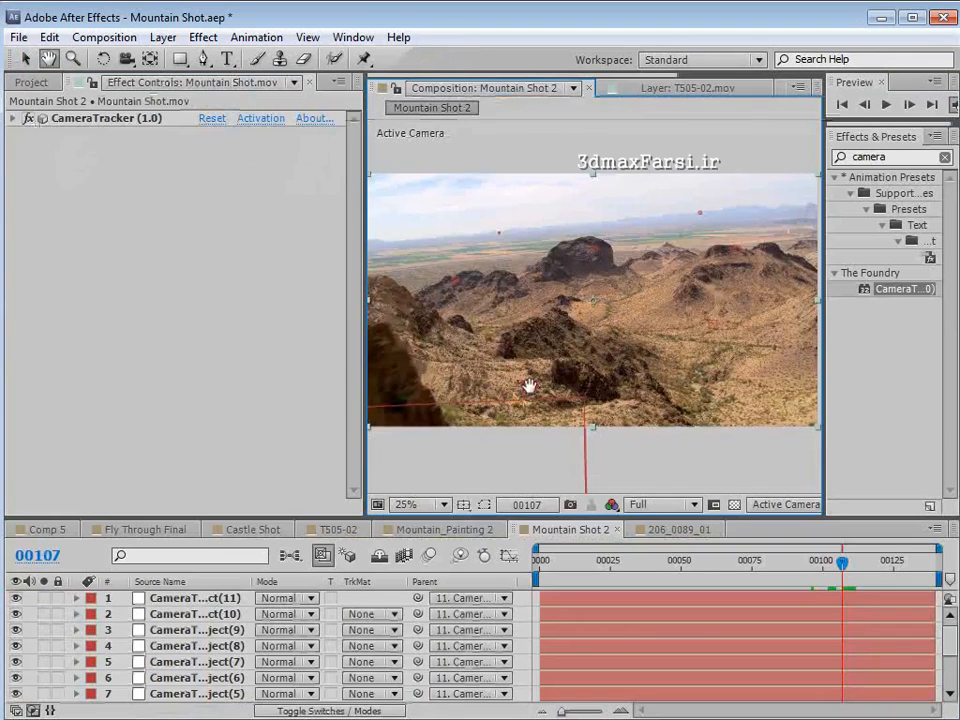
# - Widen the composition viewer and scrub between frames 40 and 103 to check how the nulls stick to the terrain
pyautogui.moveTo(365, 446); pyautogui.dragTo(253, 431)
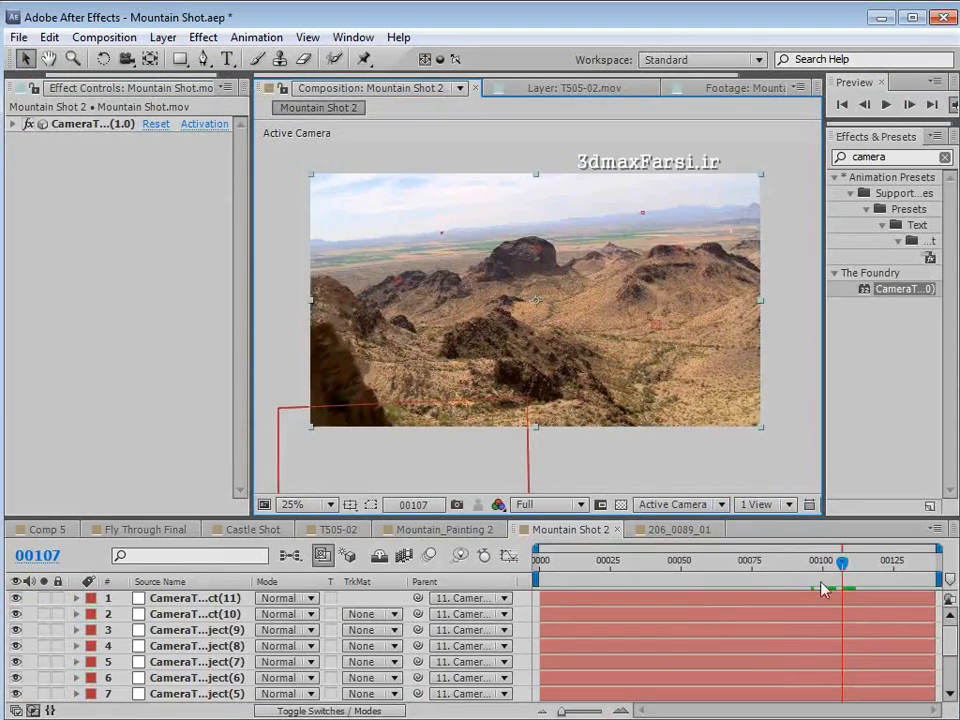
pyautogui.moveTo(842, 562); pyautogui.dragTo(648, 567)
pyautogui.moveTo(720, 567); pyautogui.dragTo(833, 574)
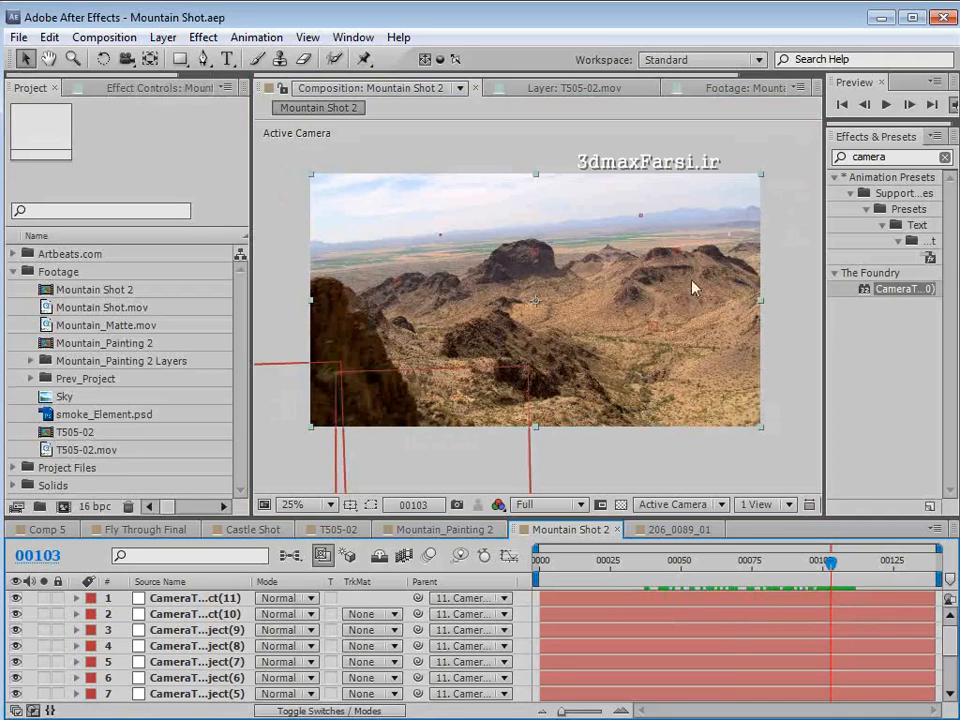
pyautogui.moveTo(835, 590); pyautogui.dragTo(653, 580)
# - Rename the Mountain Shot 2 composition as Mountain Composite and preview part of the shot
pyautogui.click(104, 38)
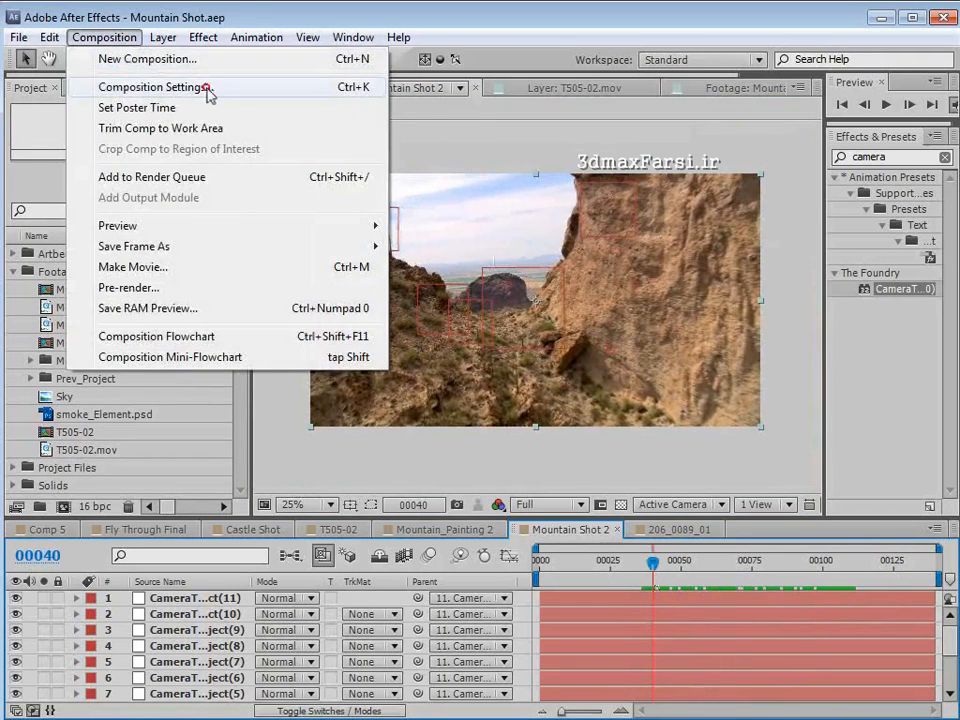
pyautogui.click(208, 91)
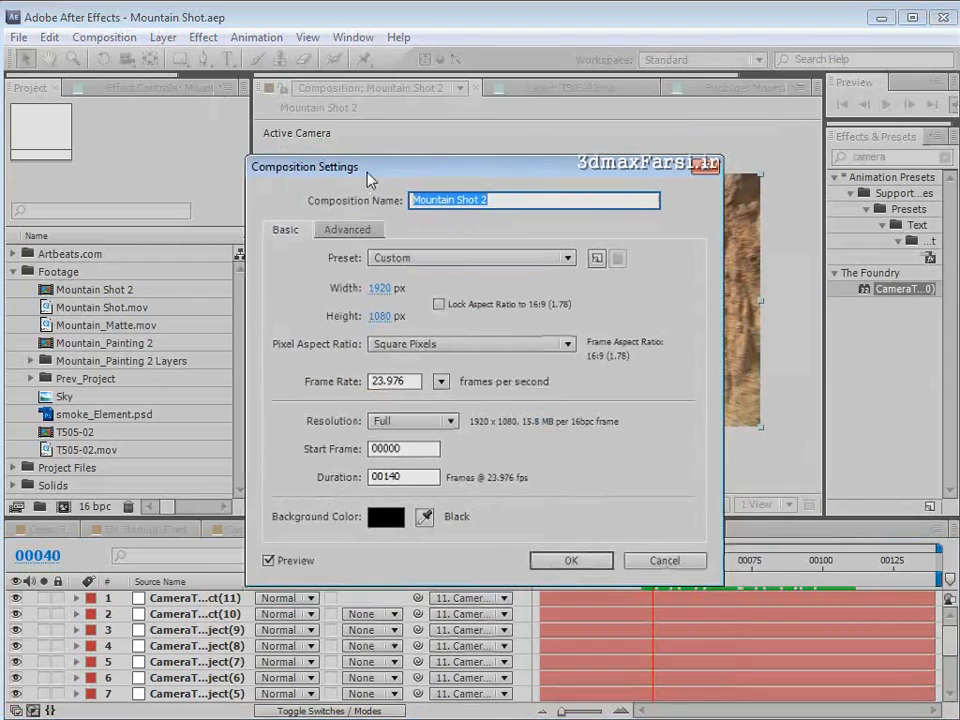
pyautogui.write('Mountain Compo')
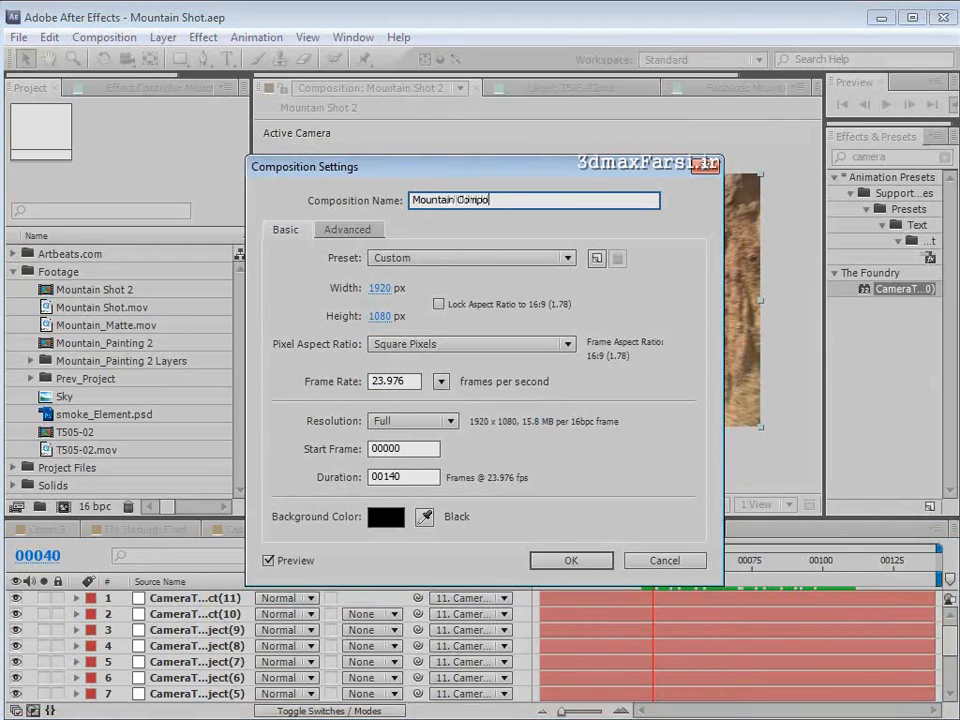
pyautogui.write('site')
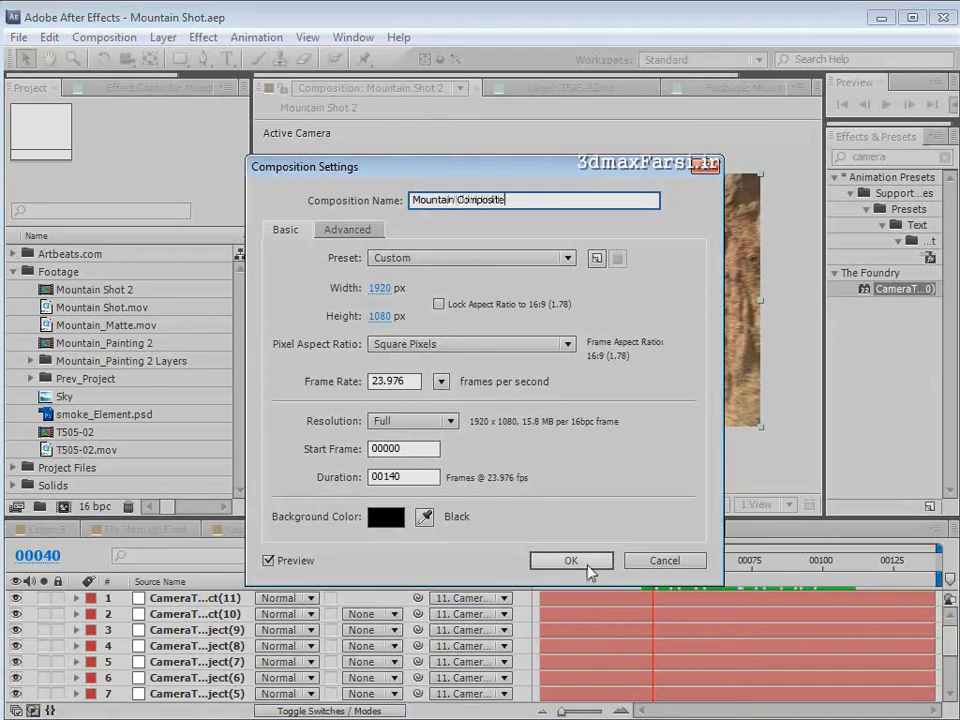
pyautogui.click(586, 564)
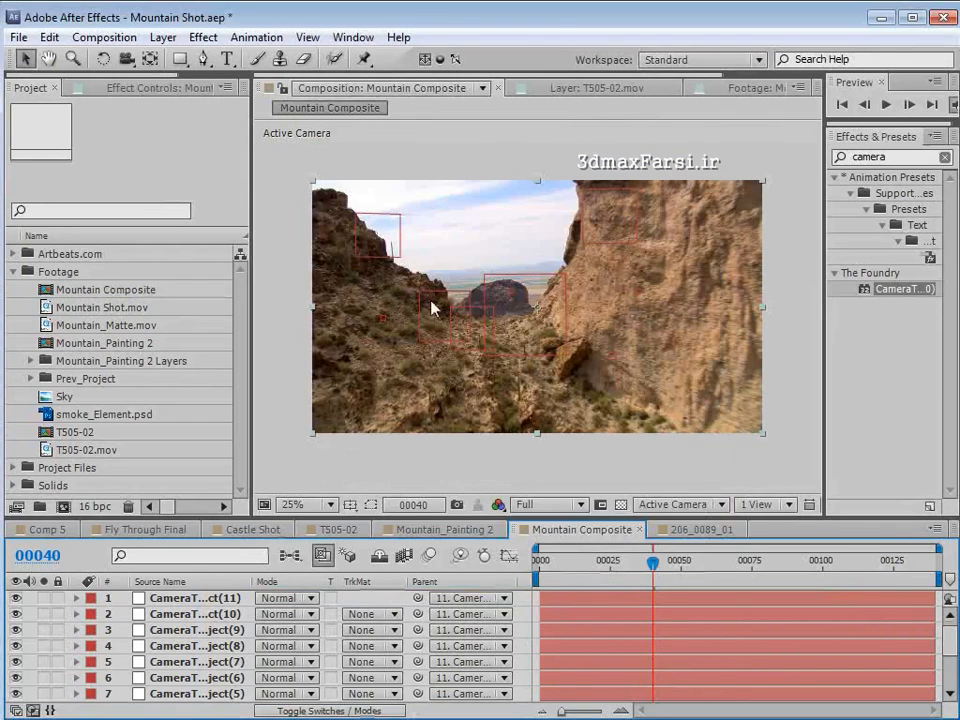
pyautogui.scroll(2, 537, 323)
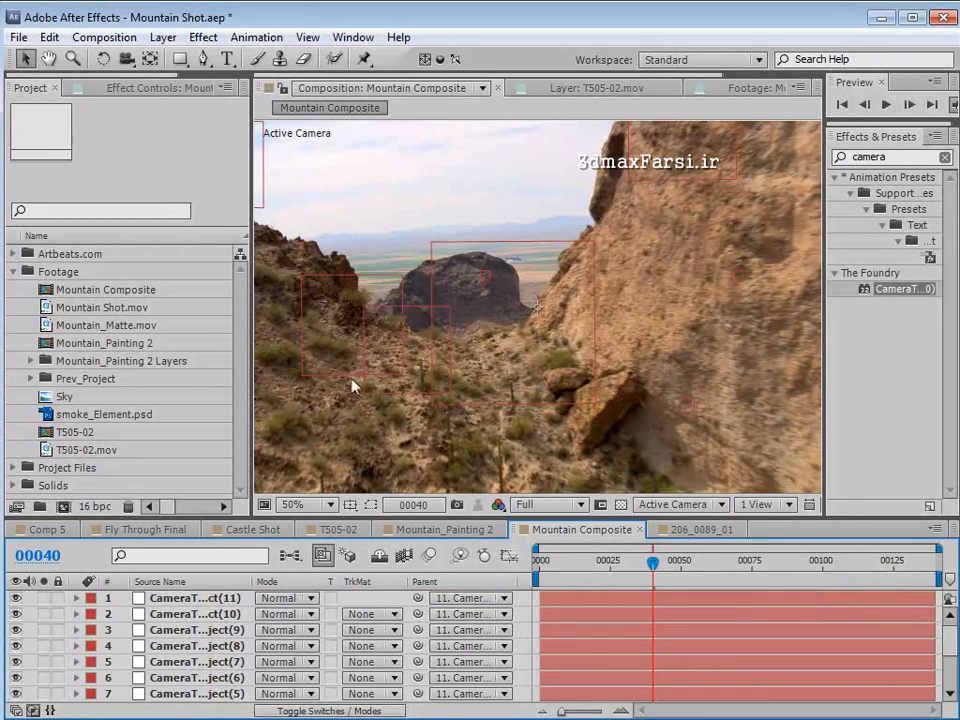
pyautogui.press('KP_0')
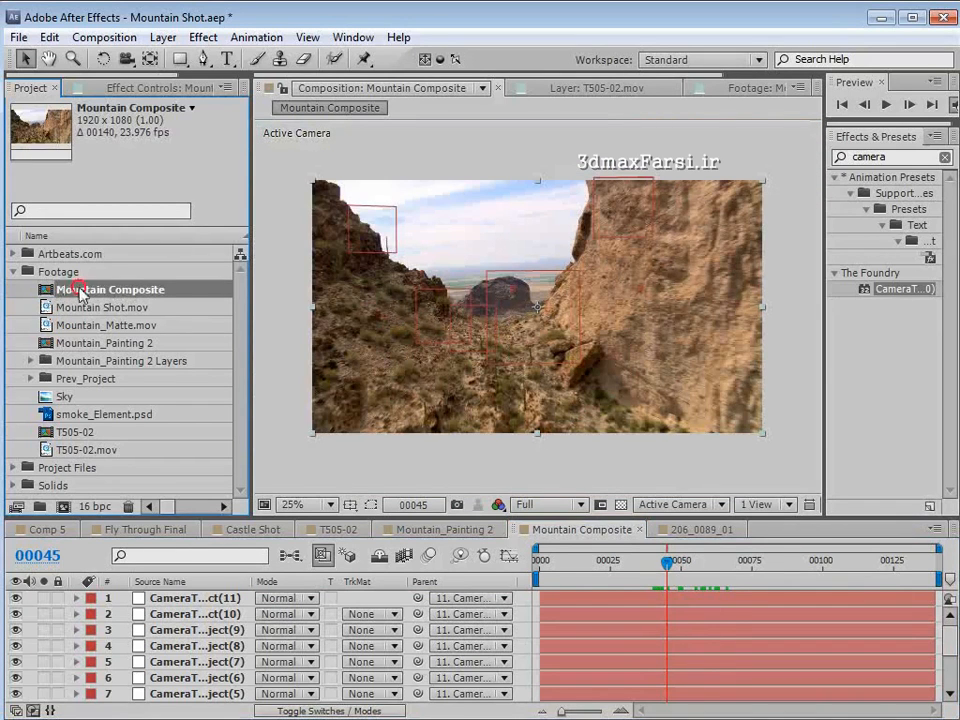
# - Duplicate the Mountain Composite composition and name the copy Mountain Roto
pyautogui.click(49, 37)
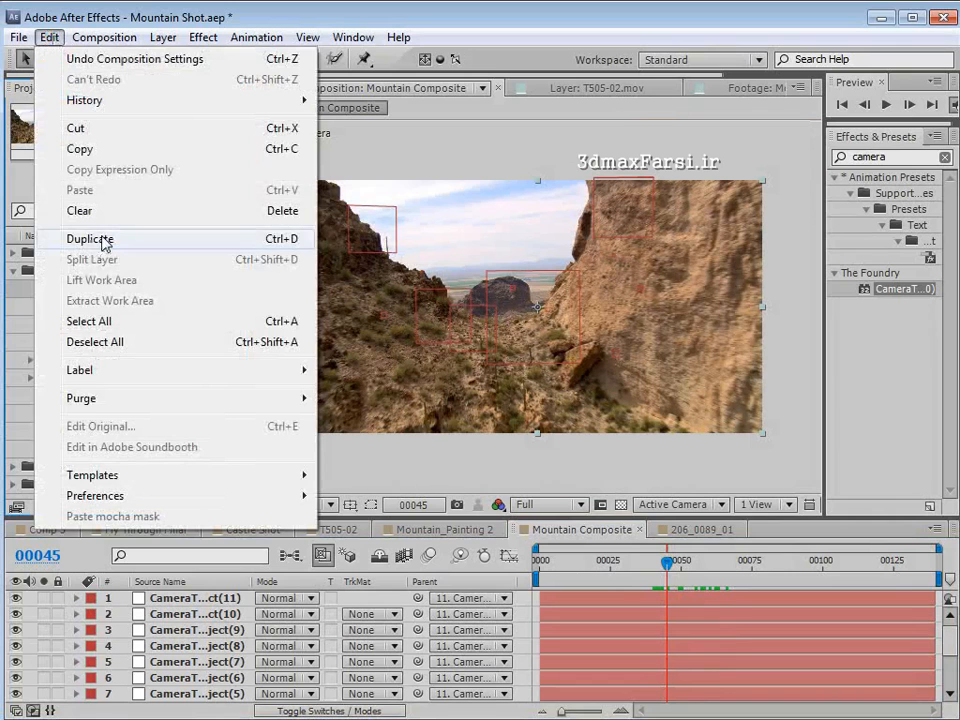
pyautogui.click(102, 240)
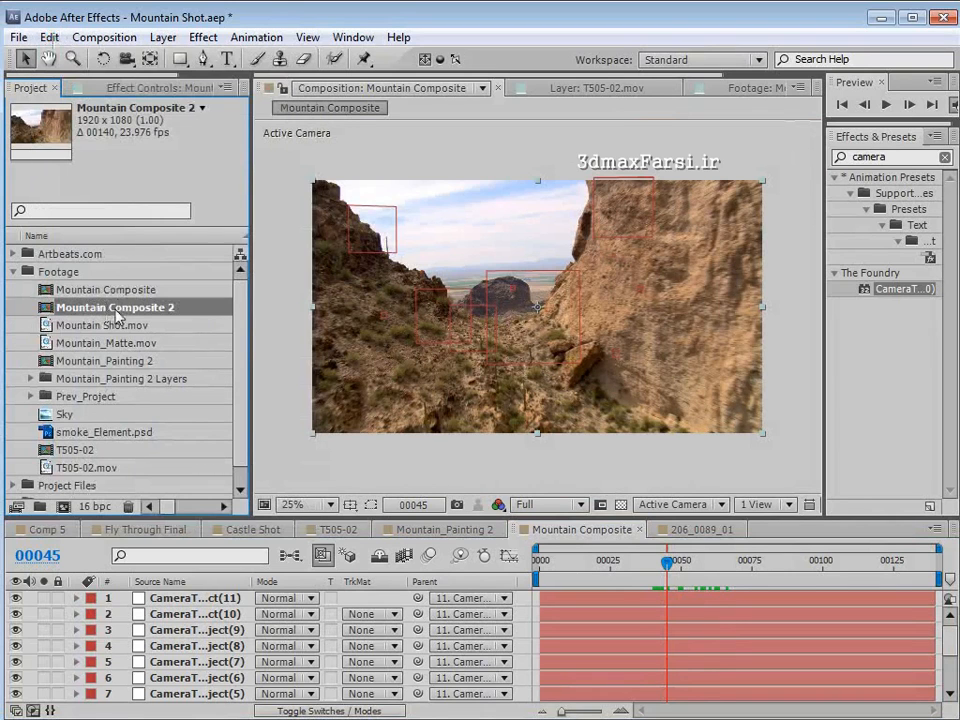
pyautogui.press('Return')
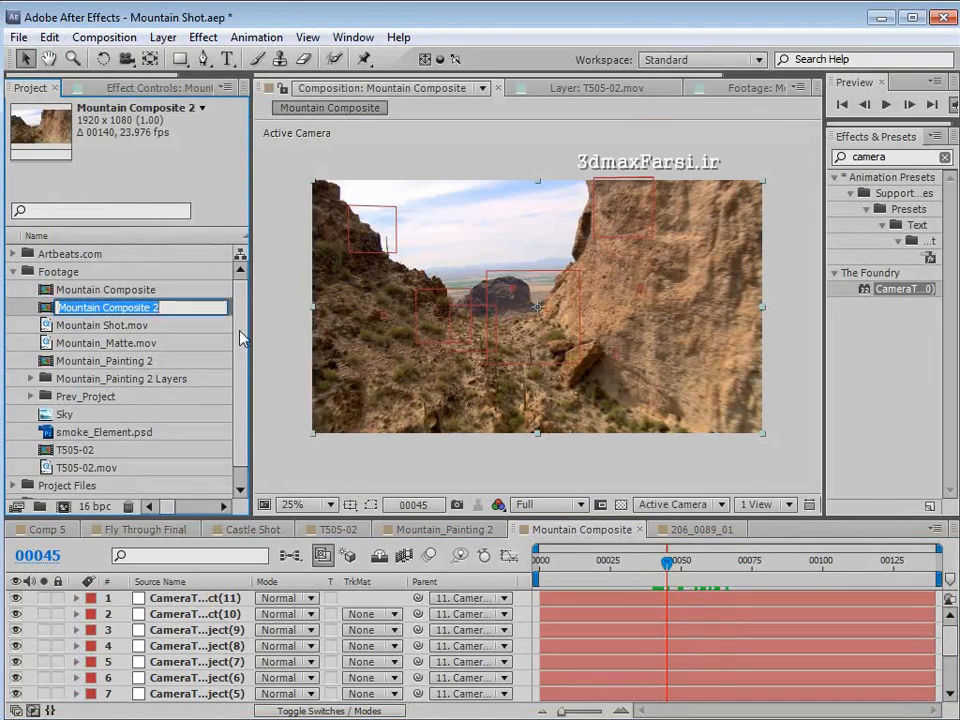
pyautogui.write('Mou')
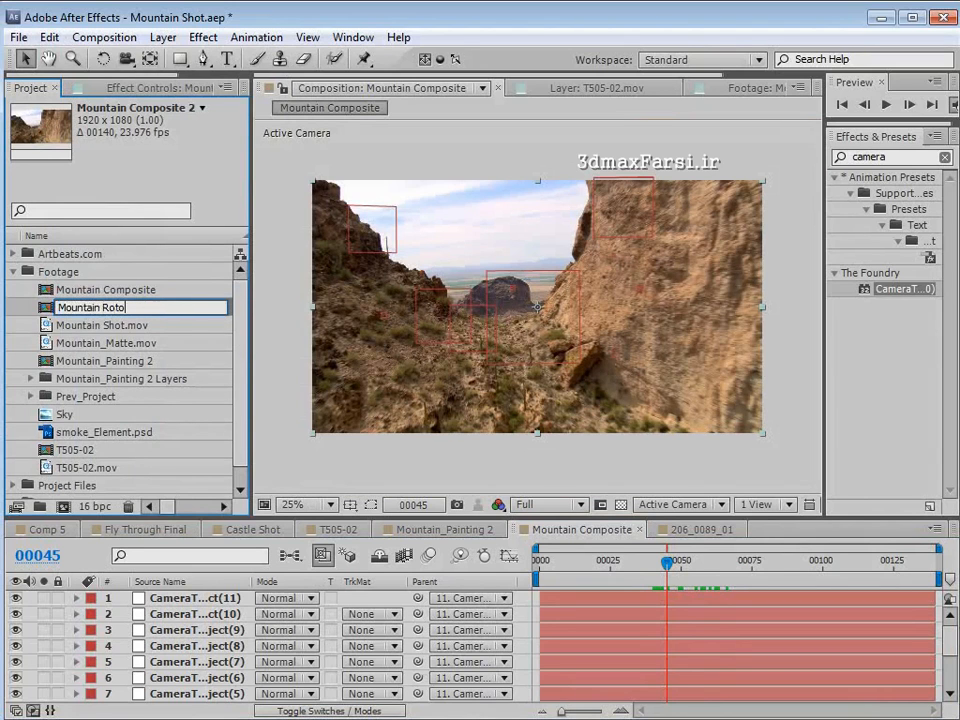
pyautogui.press('Return')
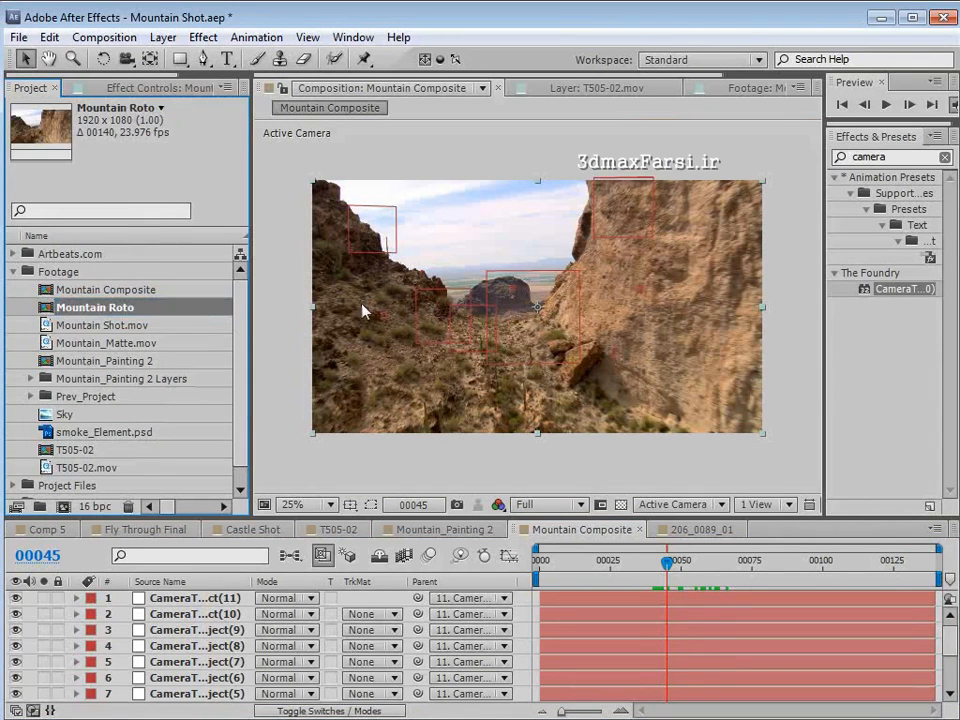
# - Open the Mountain Roto composition and frame the canyon and butte in a maximized view
pyautogui.doubleClick(45, 312)
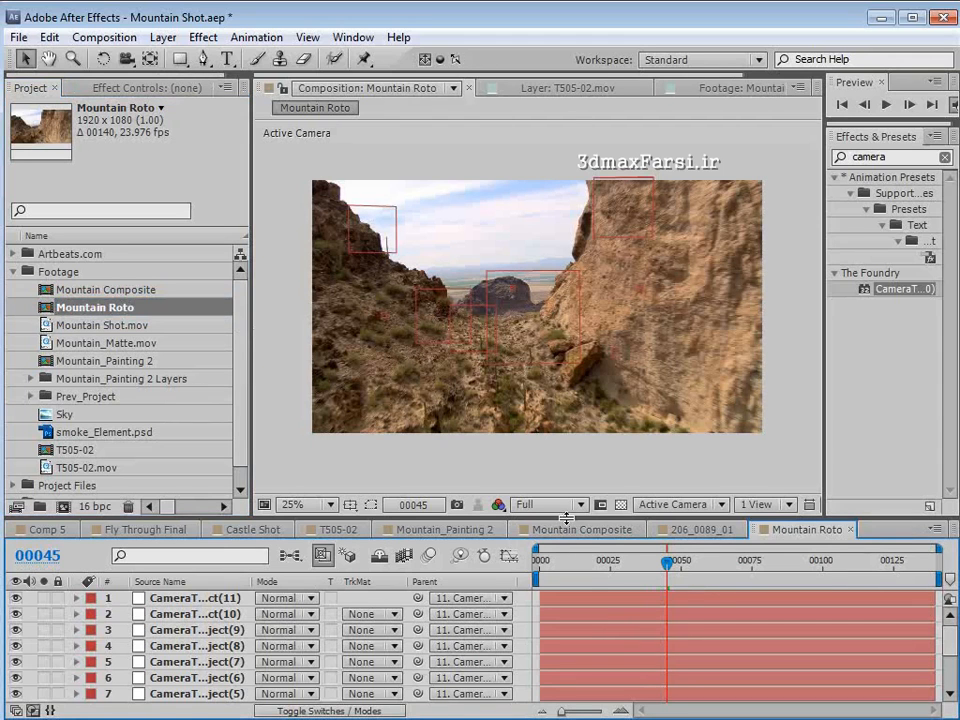
pyautogui.moveTo(566, 518); pyautogui.dragTo(565, 513)
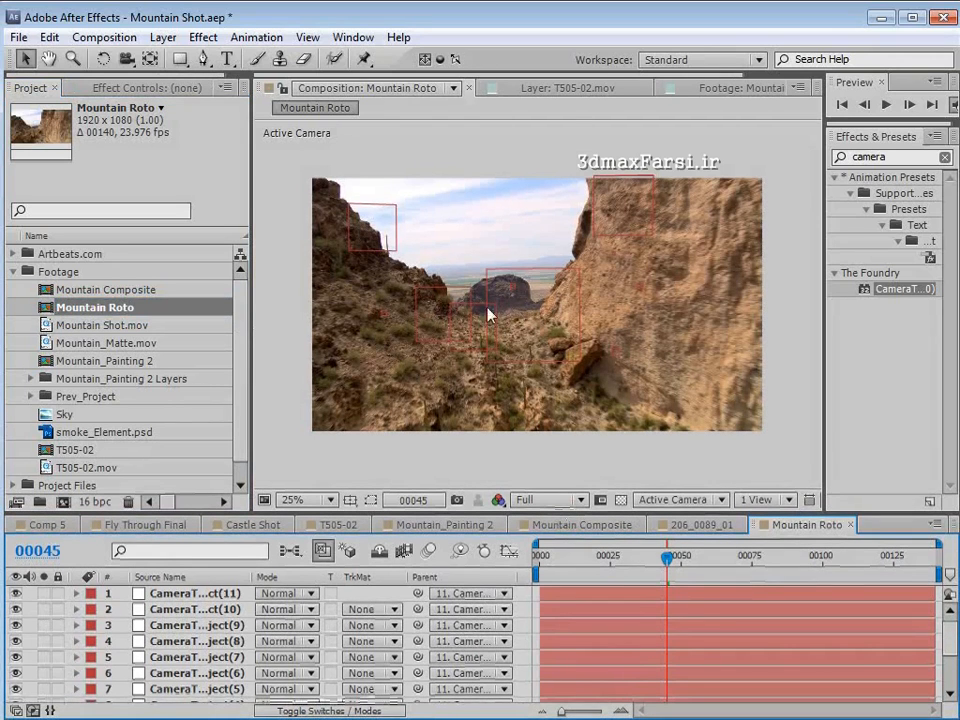
pyautogui.press('`')
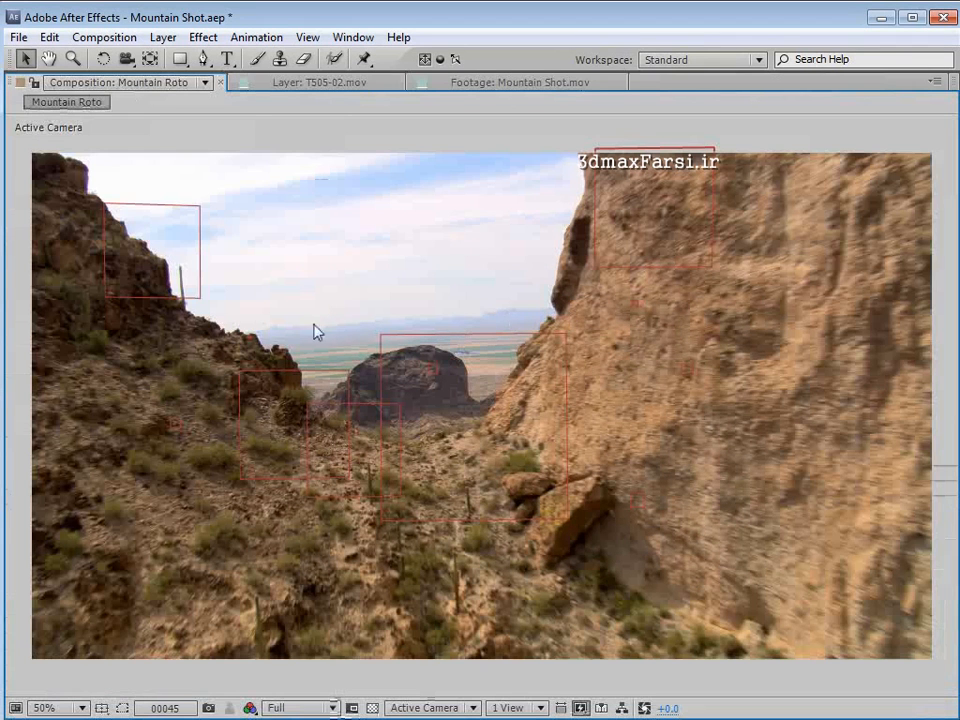
pyautogui.moveTo(316, 353); pyautogui.dragTo(359, 315)
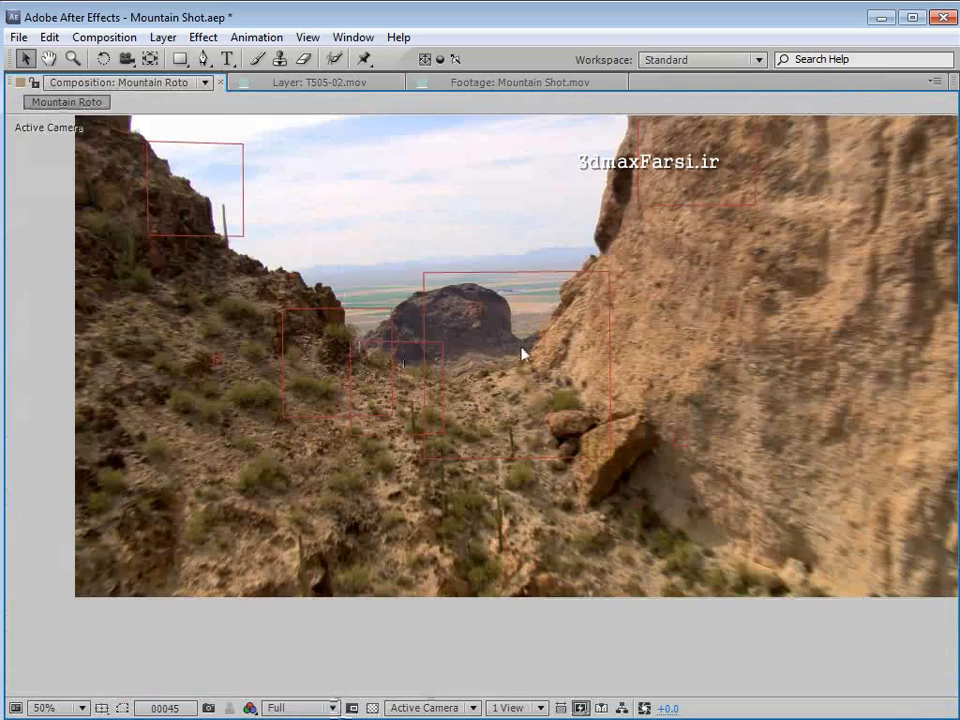
pyautogui.press('.')
pyautogui.press('.')
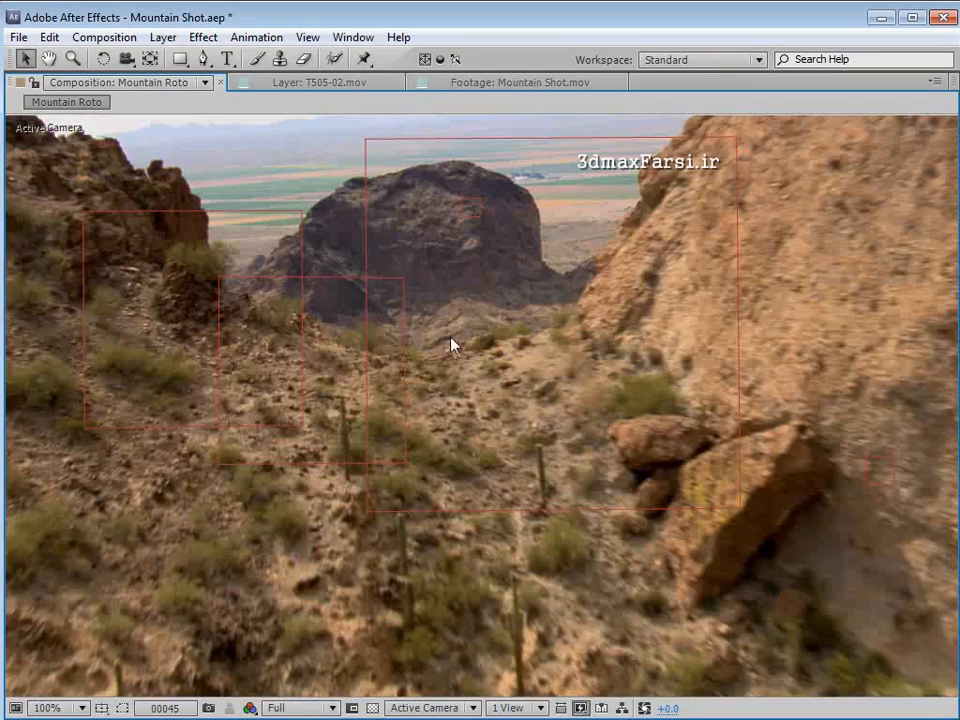
pyautogui.press(',')
pyautogui.press(',')
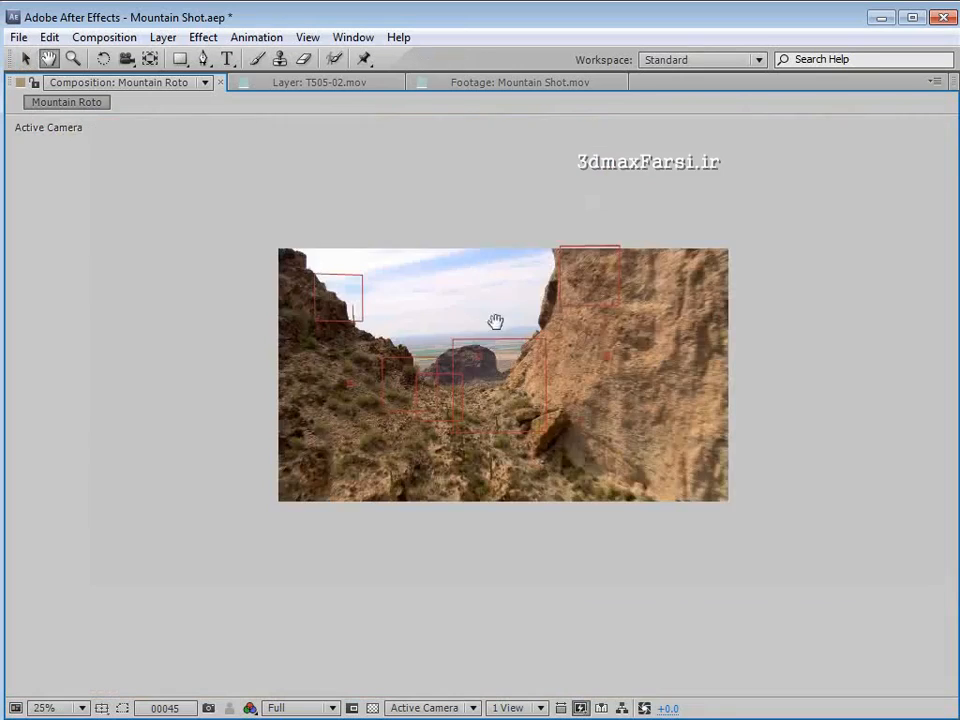
pyautogui.press('`')
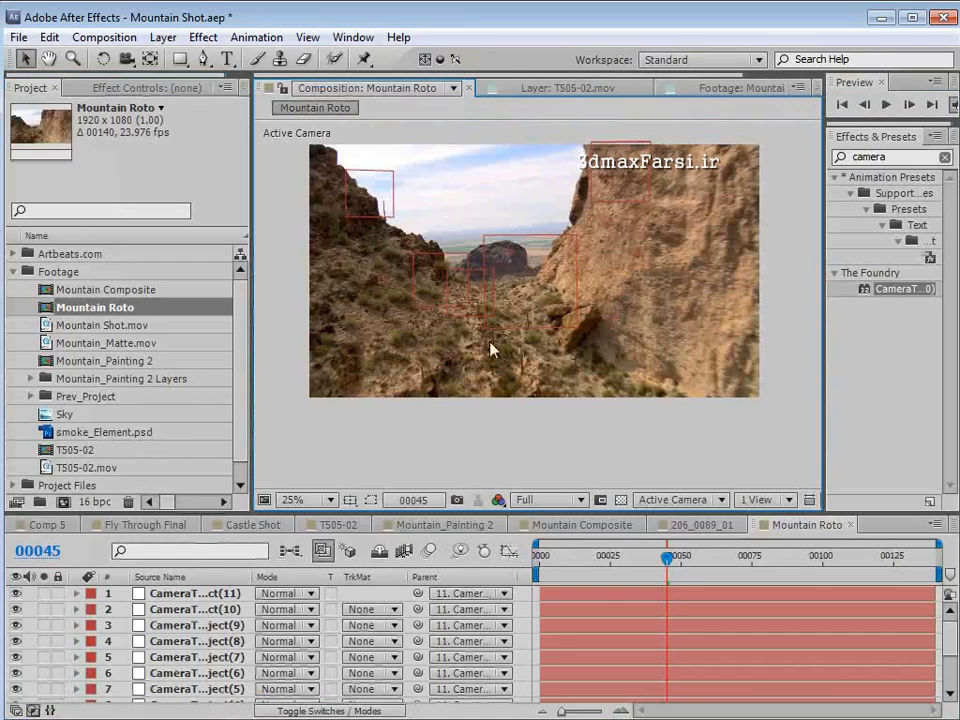
# - Enlarge the timeline area and add a black solid 2500 px wide and 2500 px high to Mountain Roto
pyautogui.moveTo(444, 511); pyautogui.dragTo(444, 437)
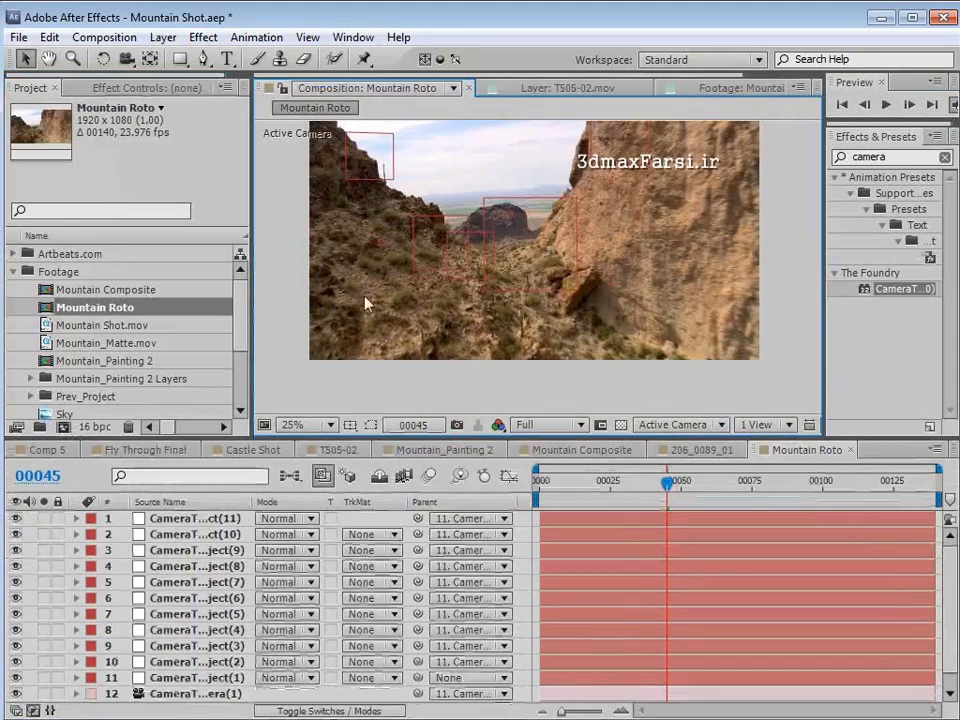
pyautogui.click(163, 37)
pyautogui.moveTo(140, 59)
pyautogui.click(510, 79)
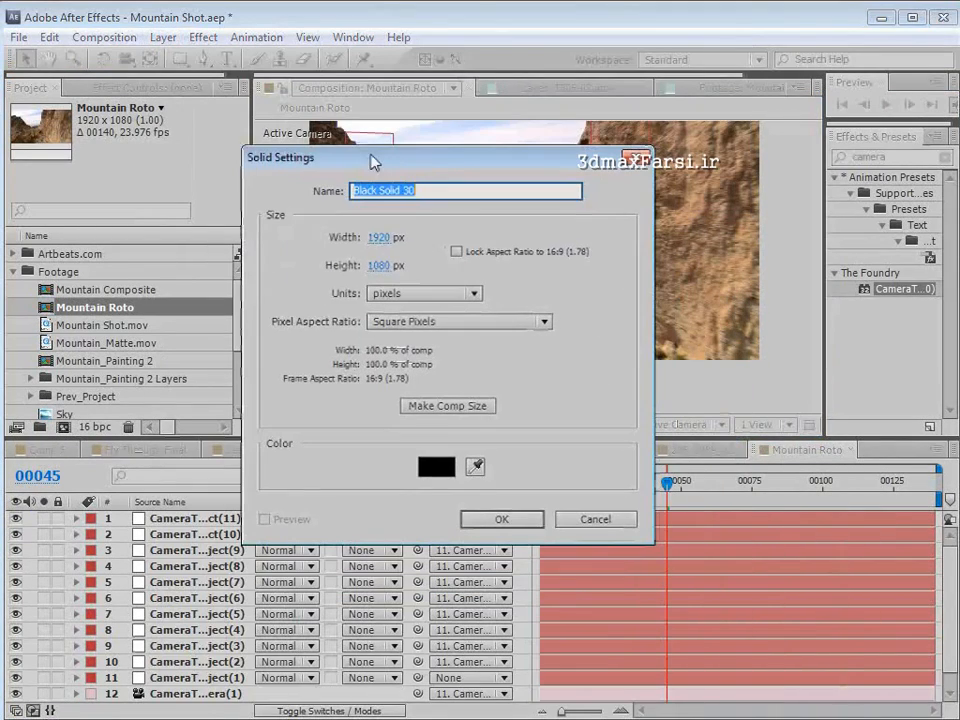
pyautogui.click(378, 238)
pyautogui.write('2500')
pyautogui.press('Tab')
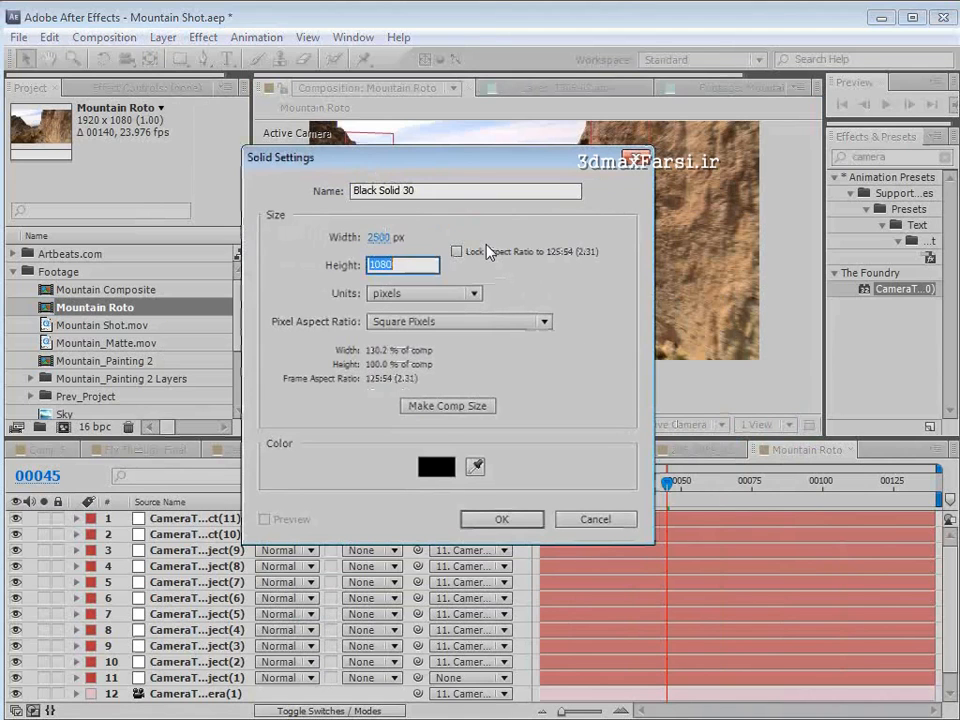
pyautogui.write('2500')
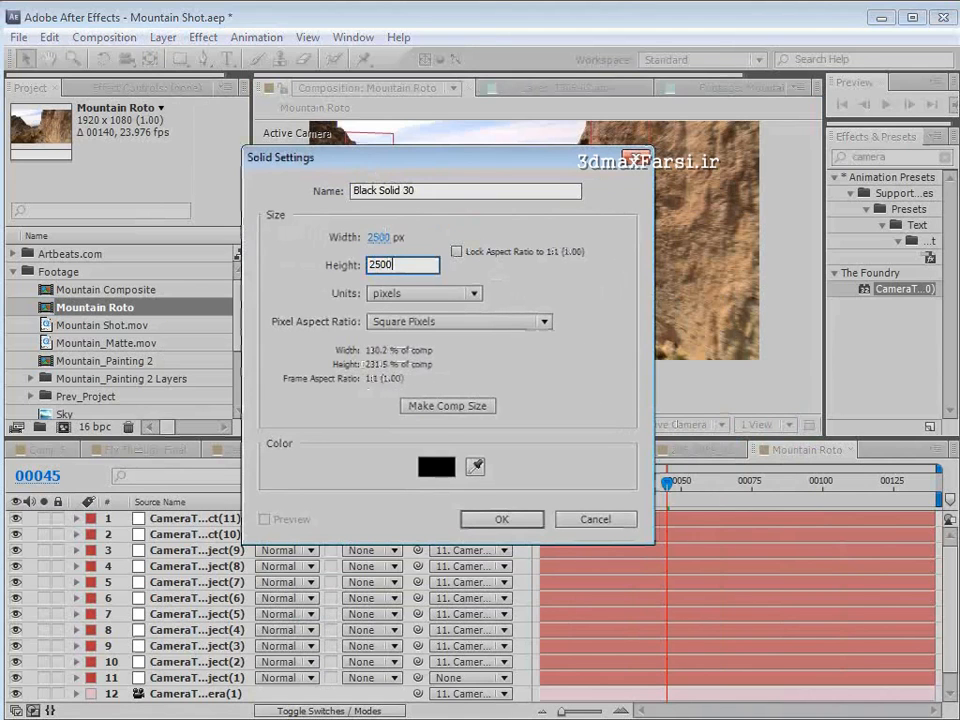
pyautogui.click(533, 524)
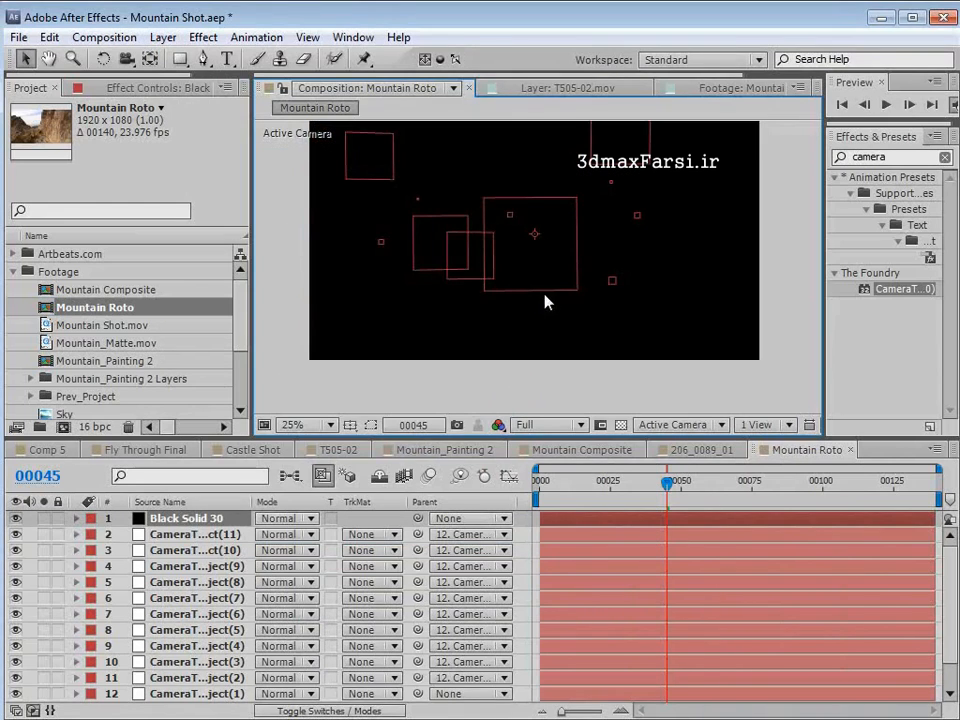
# - Make the black solid a 3D layer and hide it
pyautogui.press('F4')
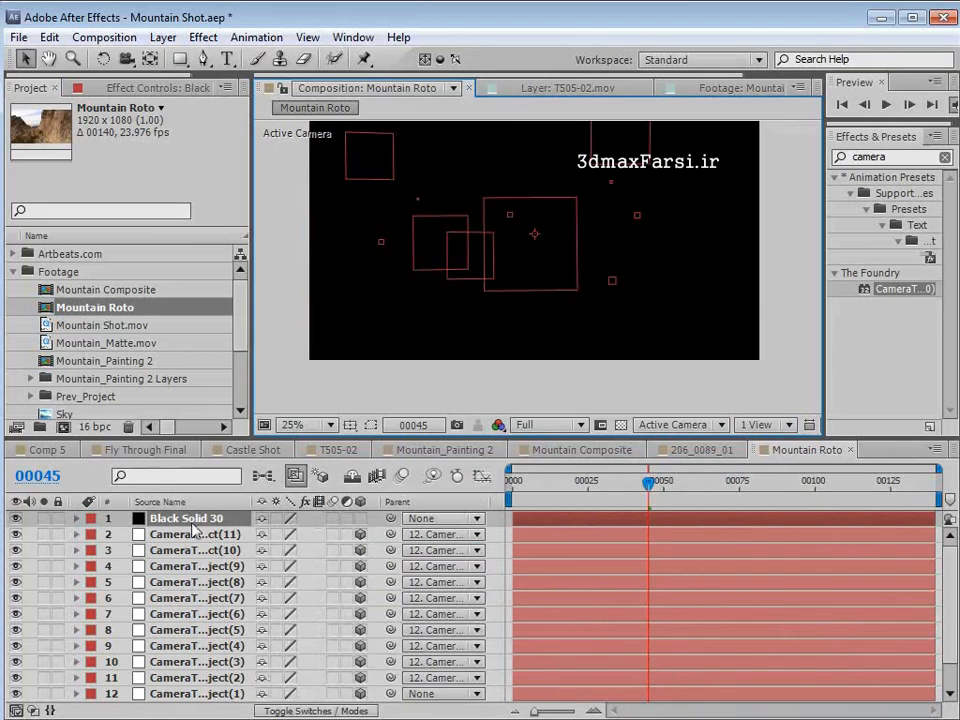
pyautogui.click(360, 518)
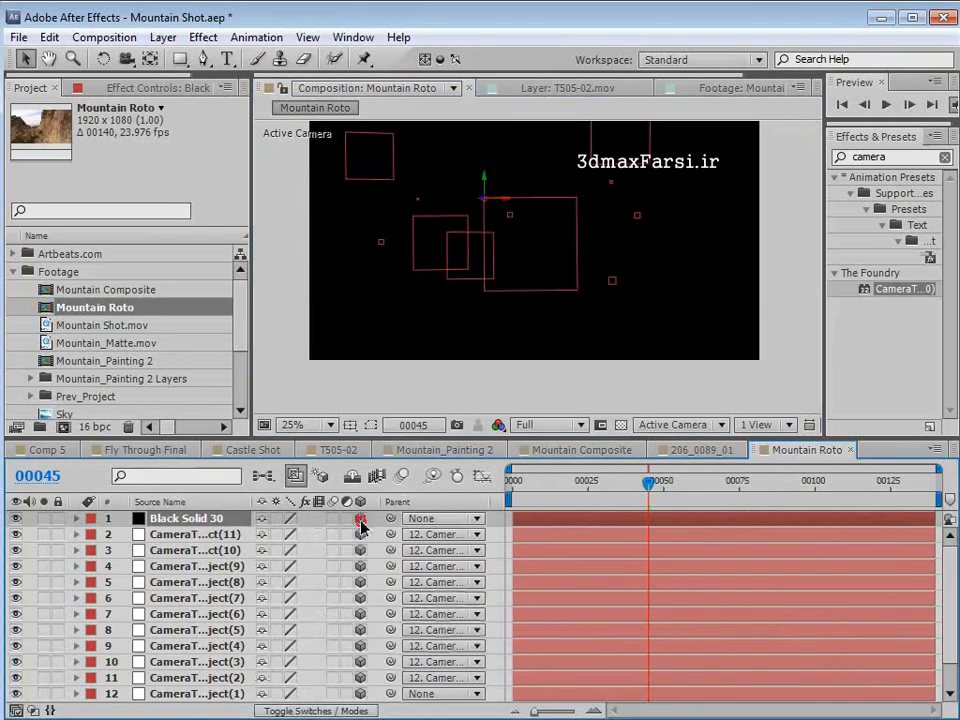
pyautogui.click(15, 519)
# - Select CameraTracker-NullObject(11) and examine its placement on the terrain between frames 71 and 76
pyautogui.moveTo(634, 490); pyautogui.dragTo(754, 506)
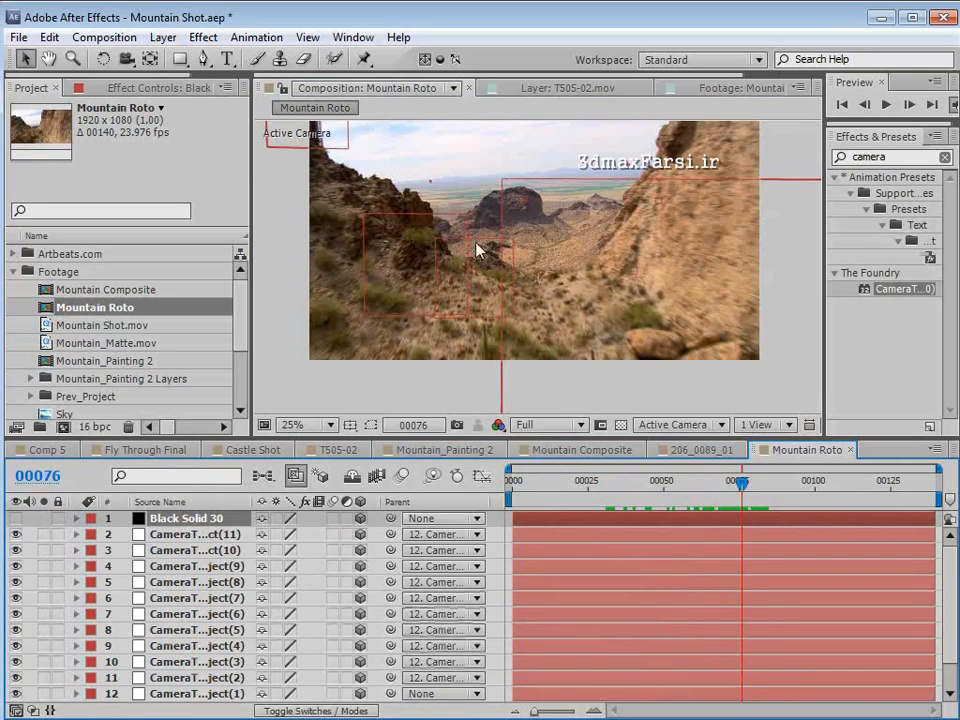
pyautogui.click(158, 534)
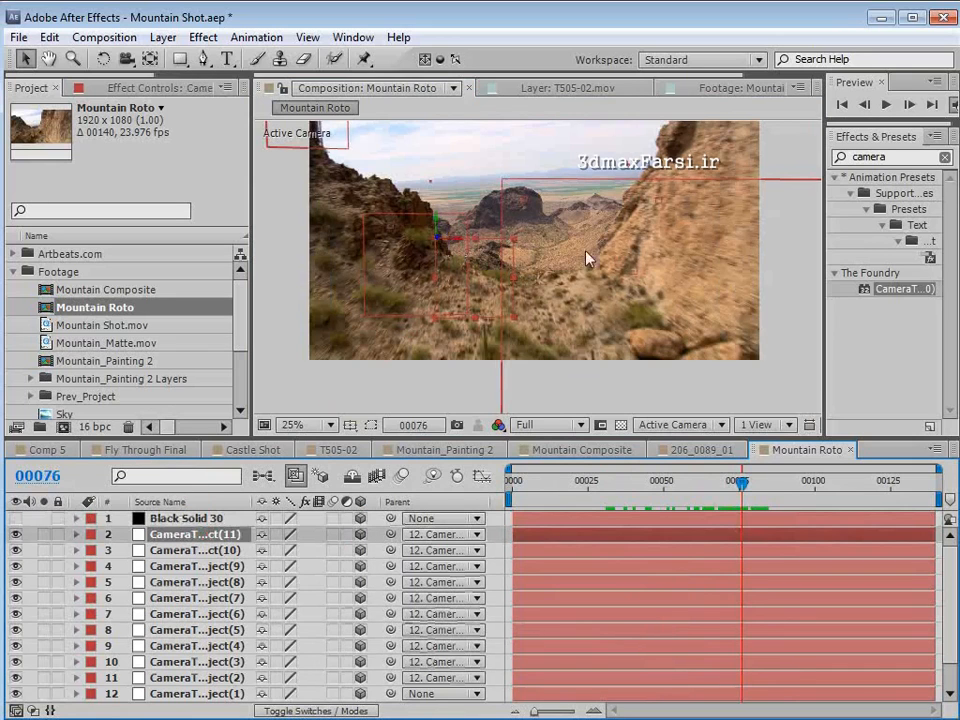
pyautogui.moveTo(738, 486)
pyautogui.mouseDown()
pyautogui.moveTo(698, 488)
pyautogui.moveTo(758, 484)
pyautogui.moveTo(726, 484)
pyautogui.mouseUp()
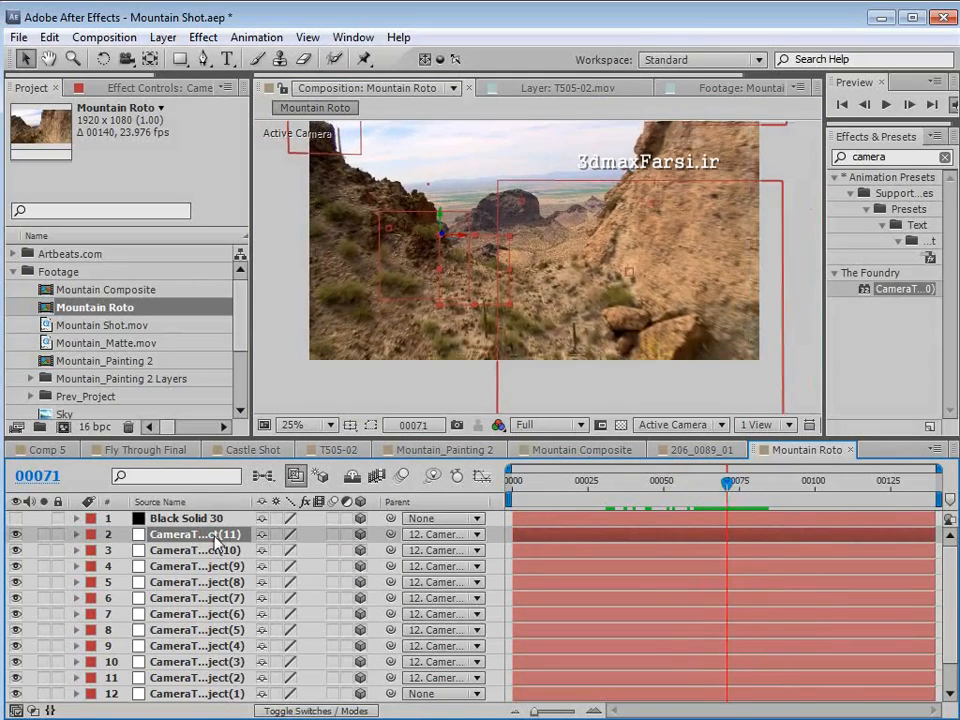
# - Set the parent of all CameraTracker nulls and the tracked camera to None
pyautogui.press('`')
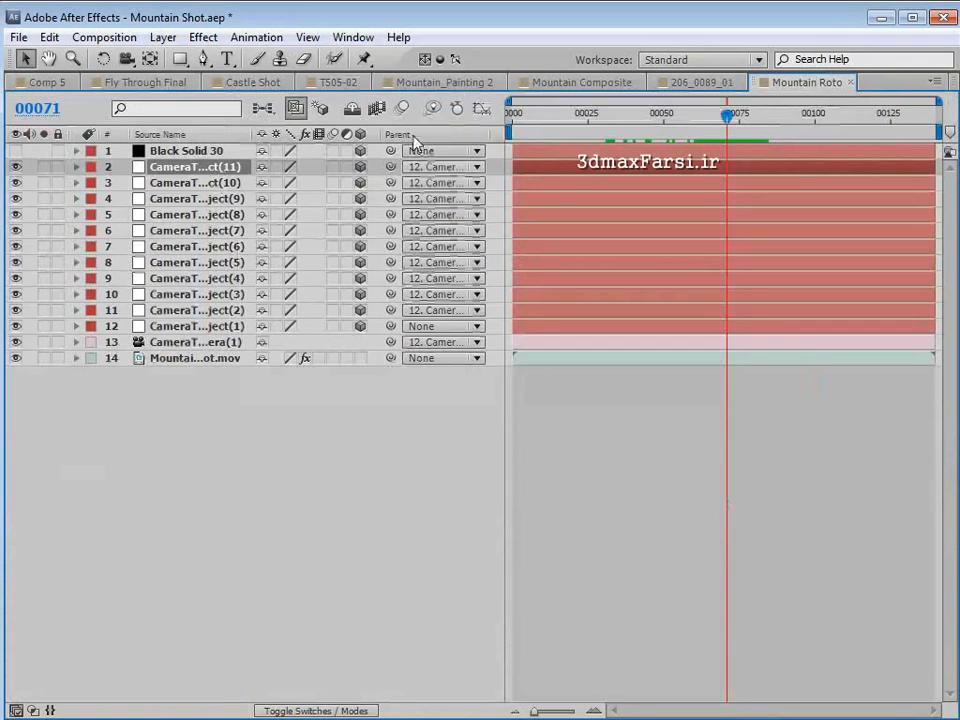
pyautogui.press('F4')
pyautogui.press('F4')
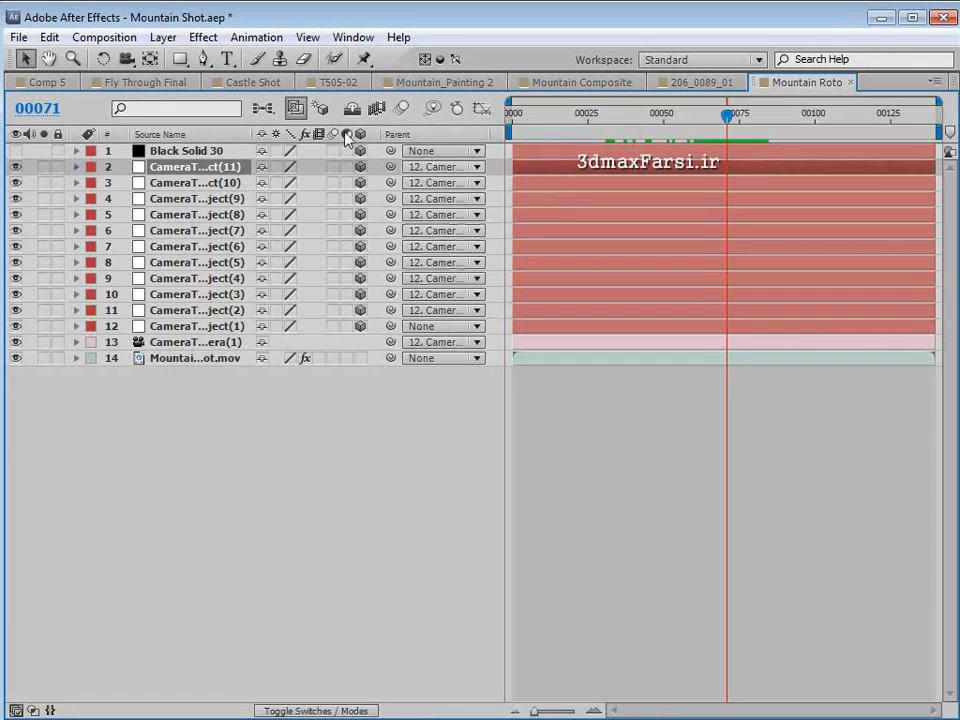
pyautogui.rightClick(392, 138)
pyautogui.moveTo(450, 193)
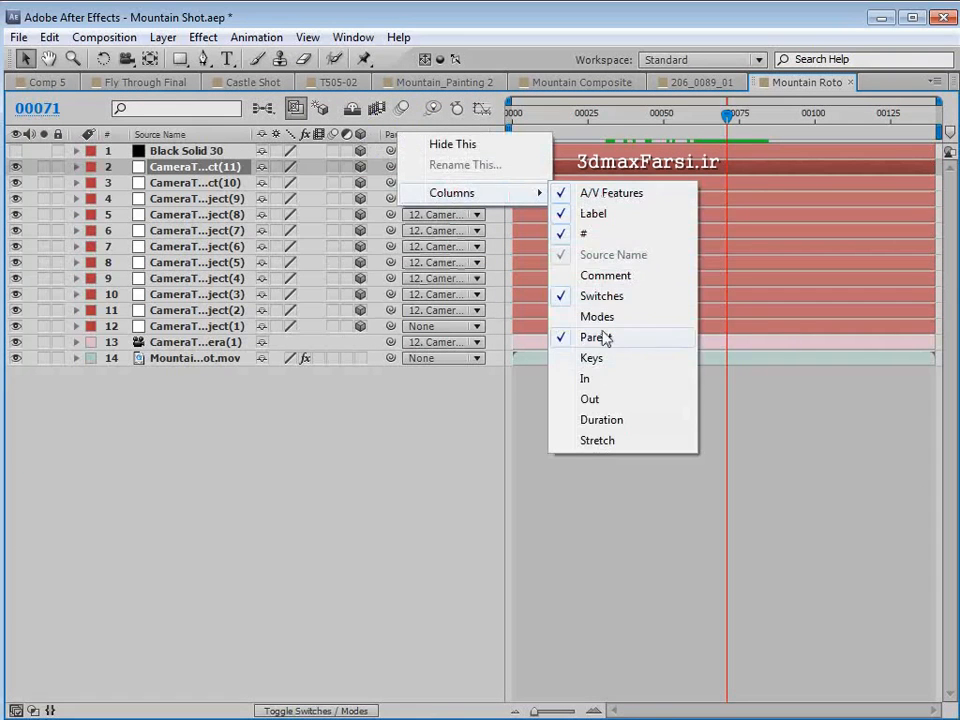
pyautogui.click(374, 438)
pyautogui.click(172, 167)
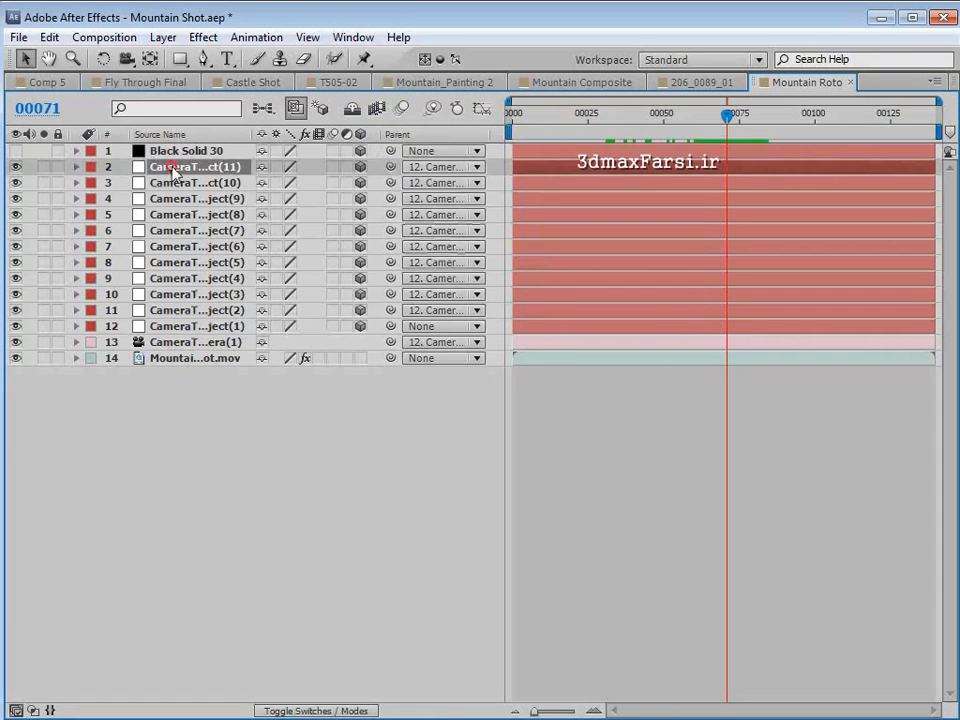
pyautogui.keyDown('shift'); pyautogui.click(190, 342); pyautogui.keyUp('shift')
pyautogui.click(443, 342)
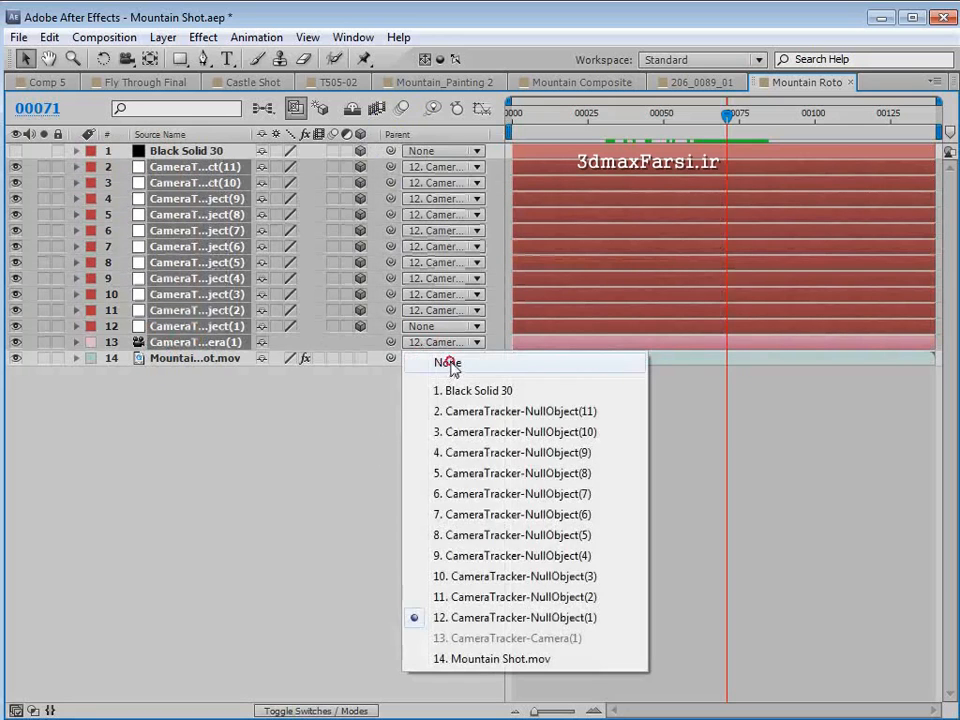
pyautogui.click(448, 364)
pyautogui.click(226, 328)
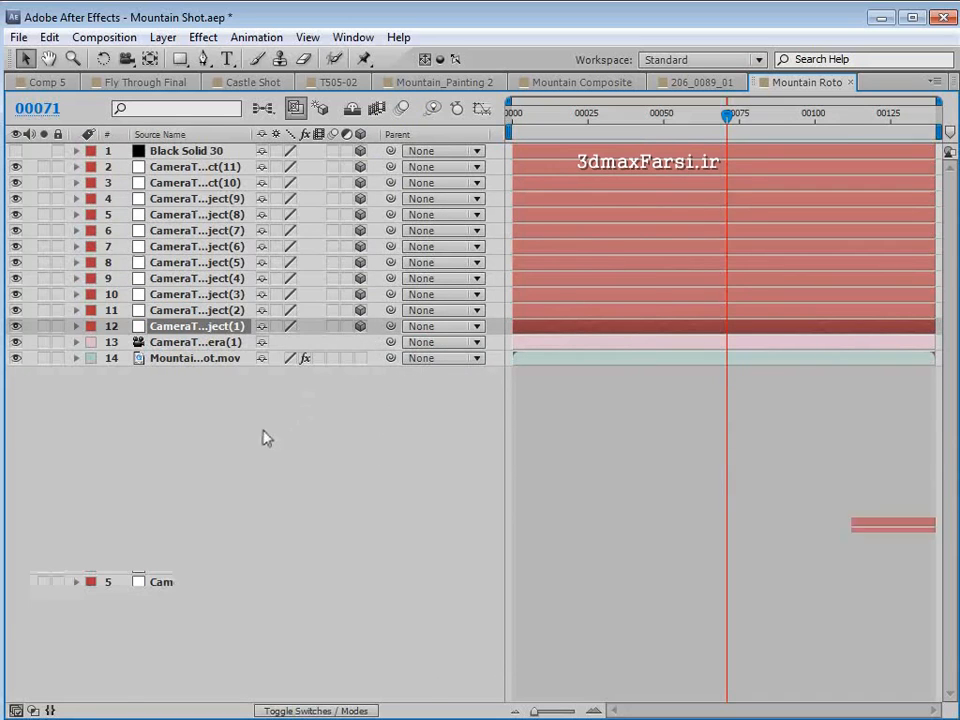
# - Reveal the position of CameraTracker-NullObject(11) and copy it
pyautogui.press('`')
pyautogui.click(200, 534)
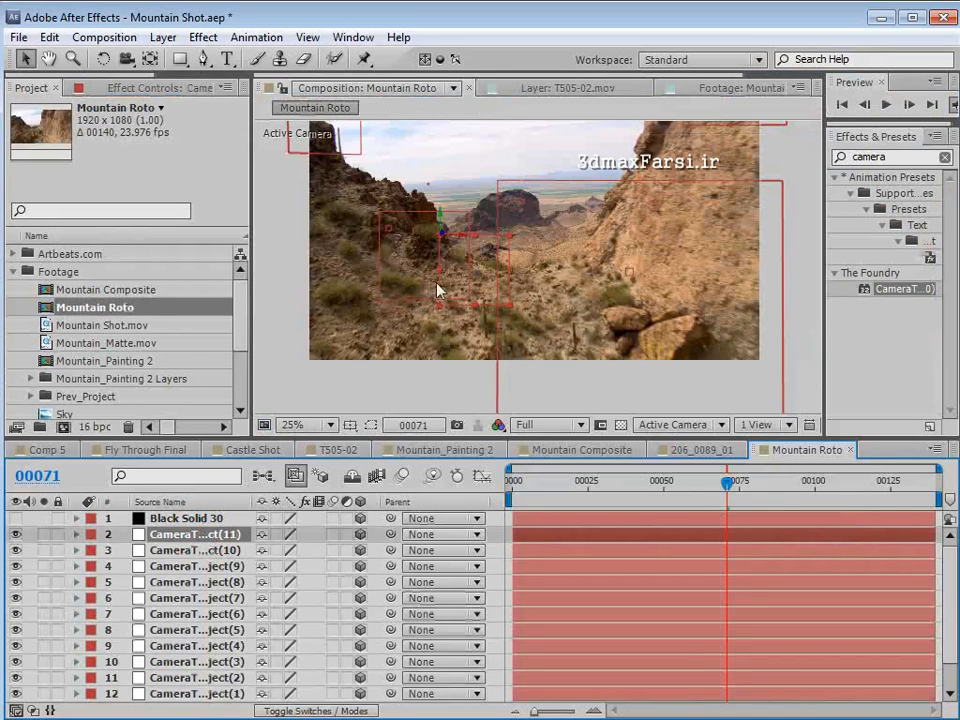
pyautogui.press('p')
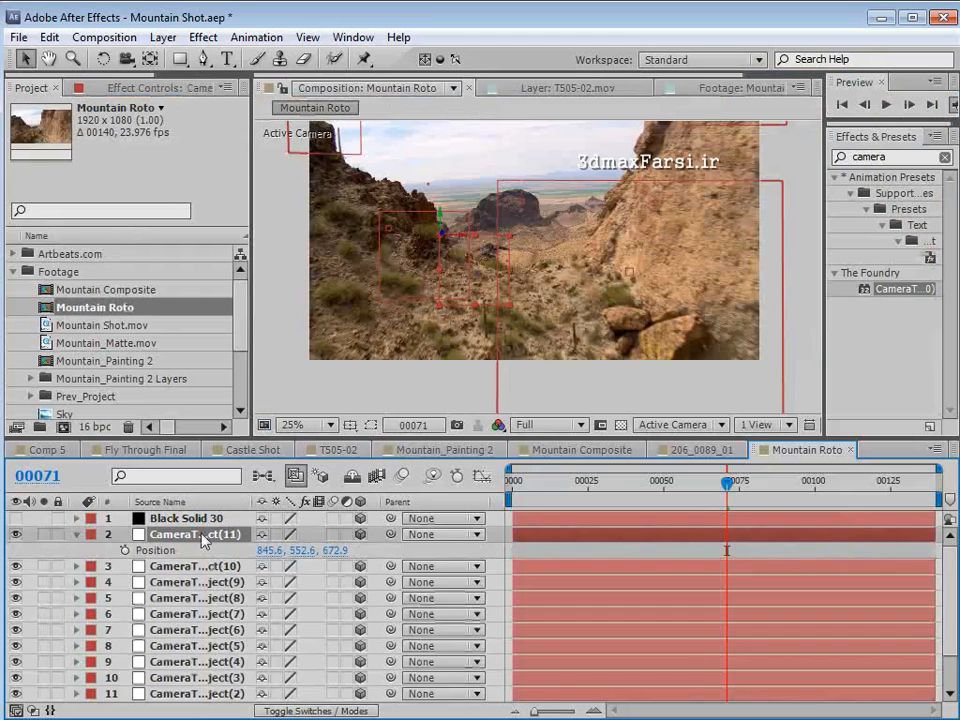
pyautogui.click(156, 550)
pyautogui.click(48, 37)
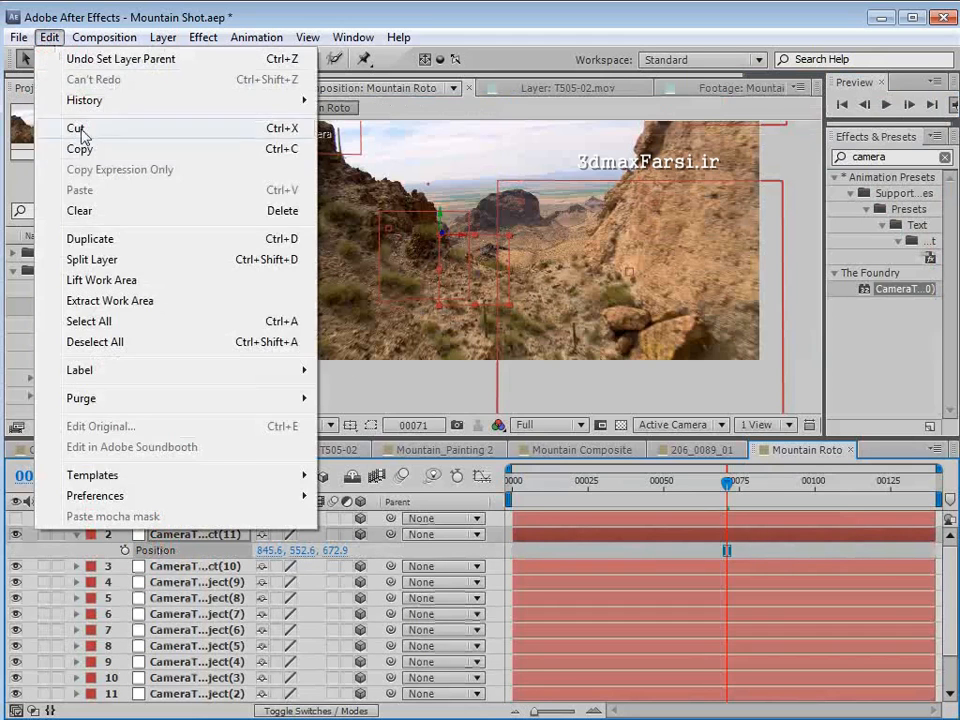
pyautogui.click(80, 148)
# - Paste the copied null position onto the black solid
pyautogui.click(190, 520)
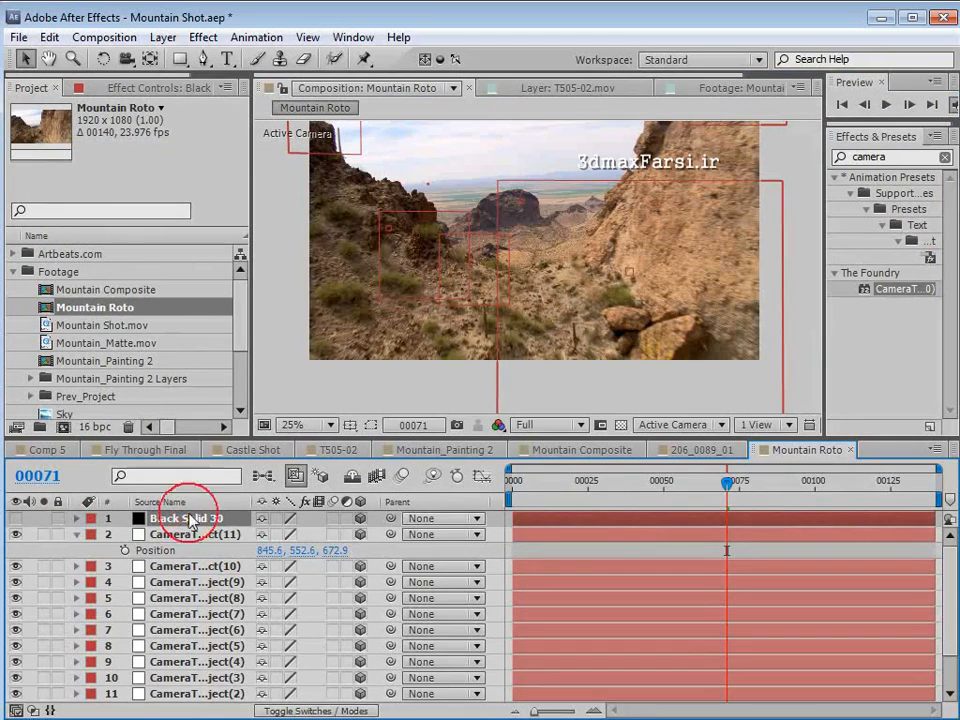
pyautogui.hotkey('ctrl', 'v')
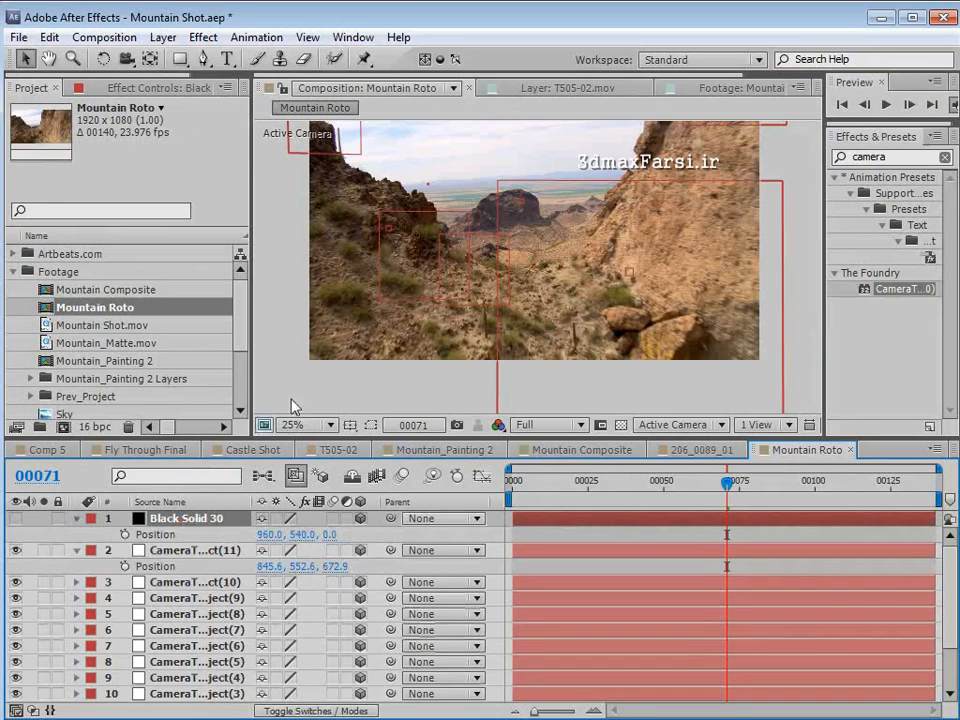
pyautogui.click(49, 37)
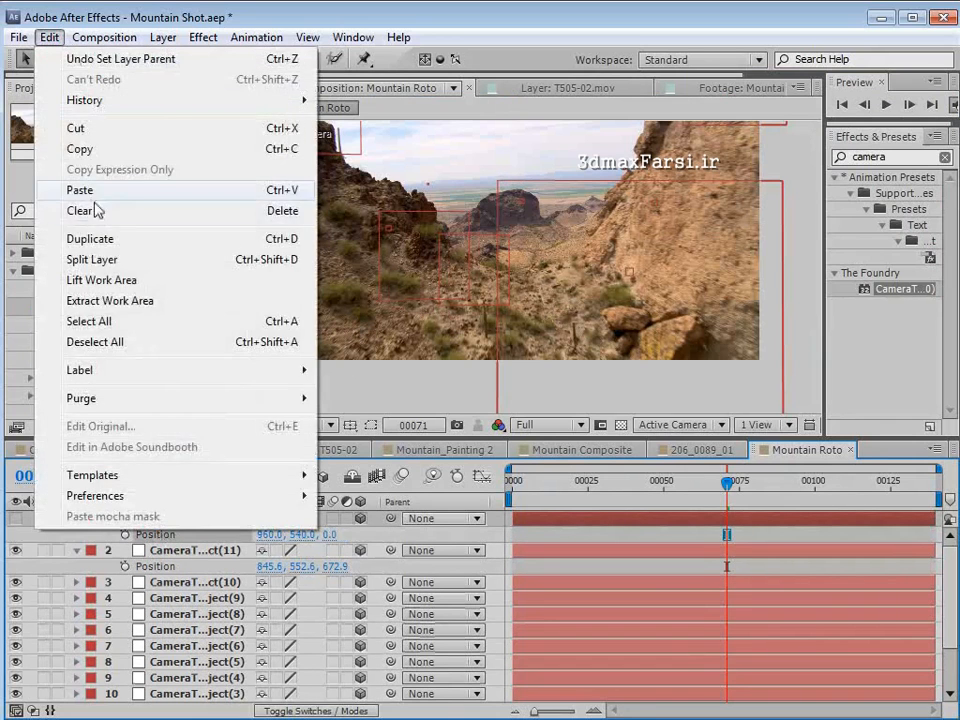
pyautogui.click(90, 189)
pyautogui.click(42, 570)
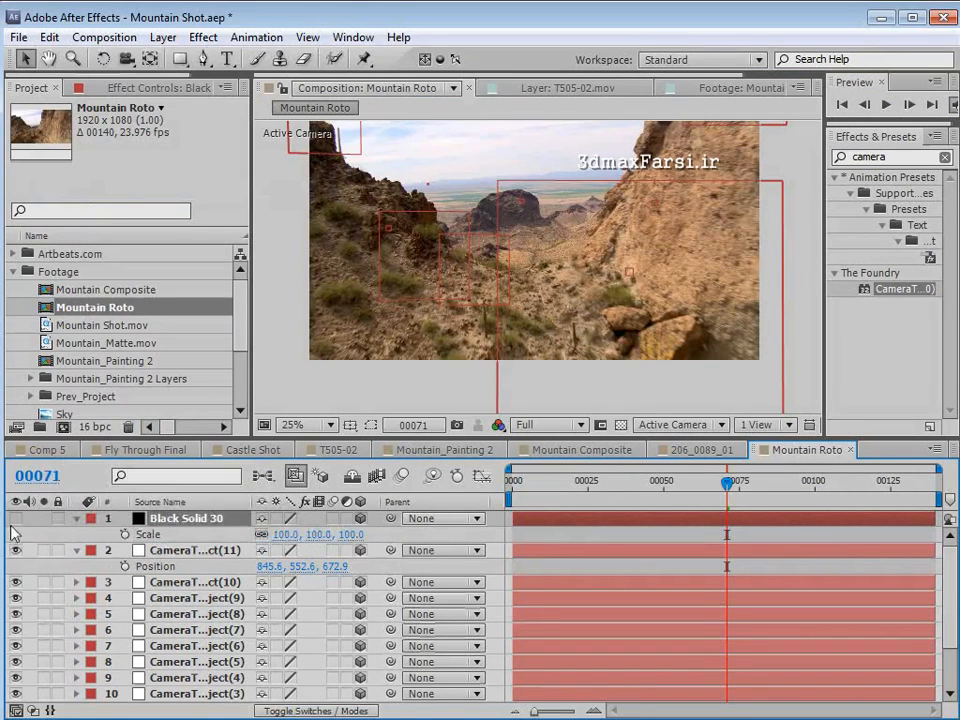
# - Show the black solid again and apply the Grid effect to it
pyautogui.click(15, 518)
pyautogui.doubleClick(870, 157)
pyautogui.write('grid')
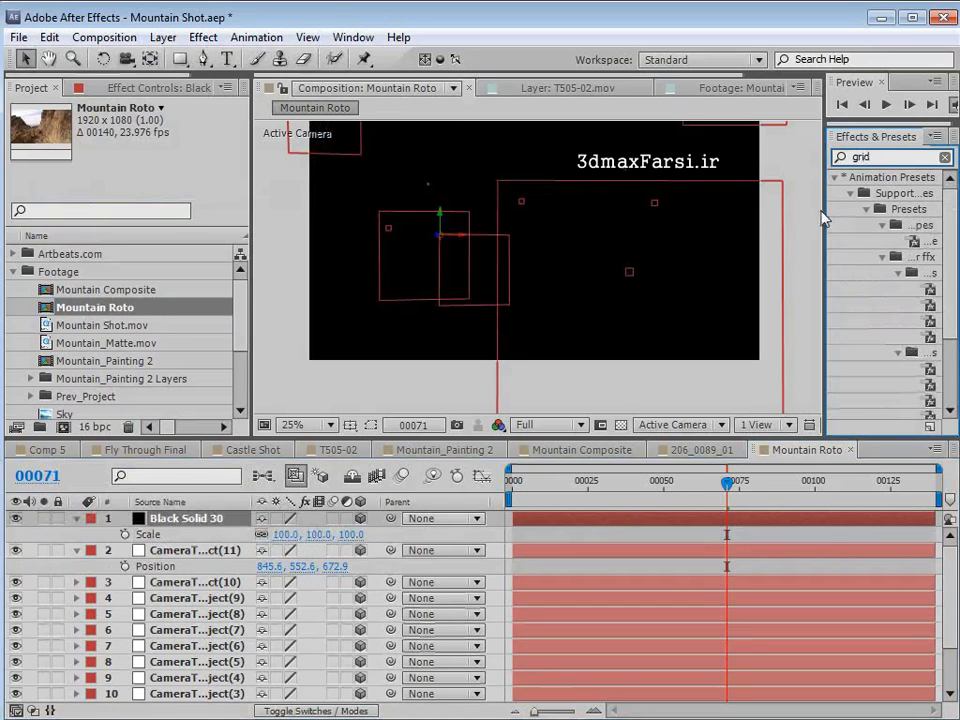
pyautogui.moveTo(826, 237); pyautogui.dragTo(700, 237)
pyautogui.scroll(-2, 946, 219)
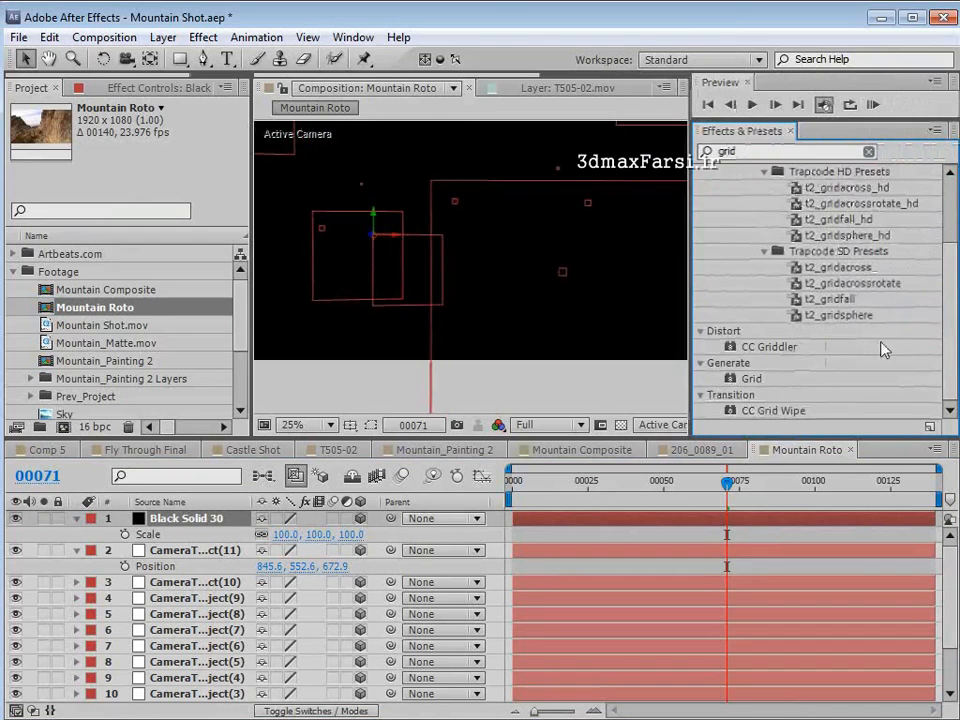
pyautogui.moveTo(751, 378); pyautogui.dragTo(590, 524)
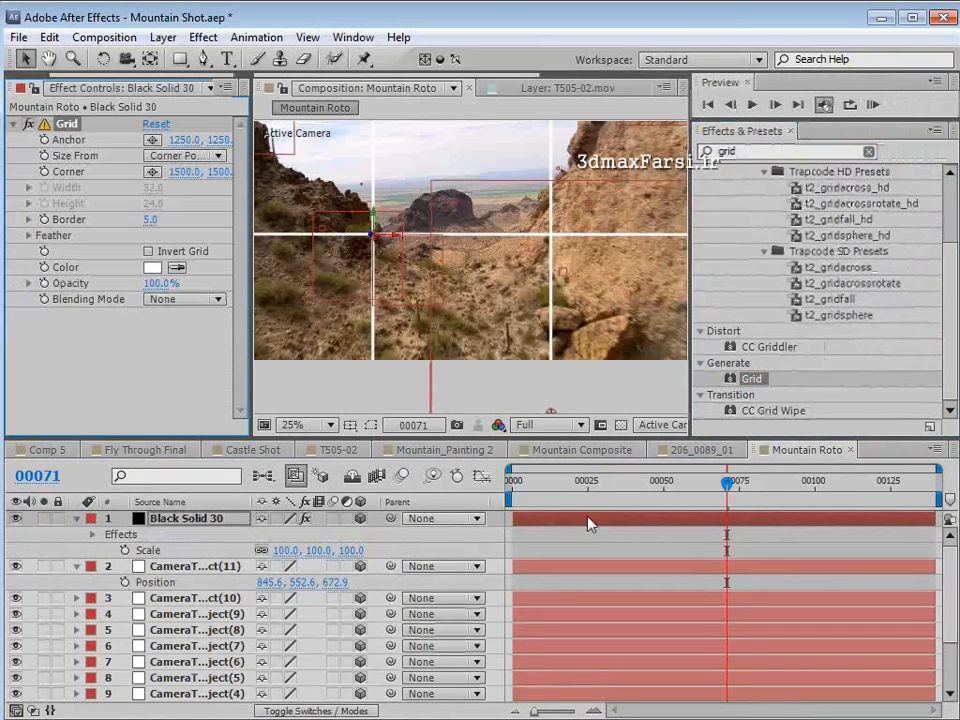
# - Scrub back to frame 9 and examine up close how the grid plane sits on the ridge beside the butte
pyautogui.moveTo(727, 483); pyautogui.dragTo(540, 490)
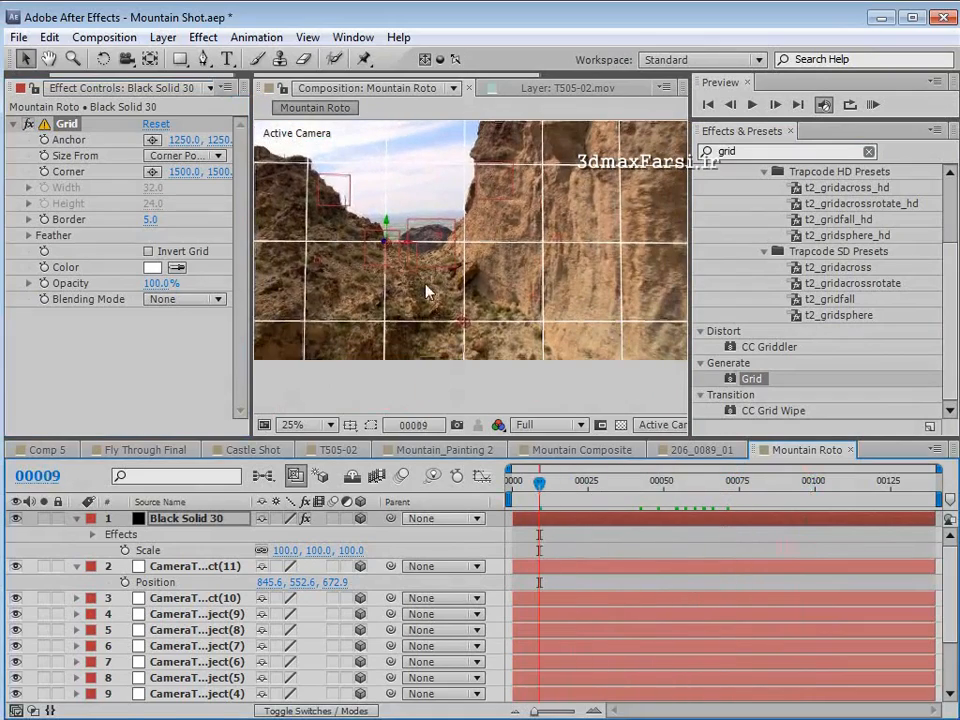
pyautogui.press('`')
pyautogui.scroll(2, 422, 401)
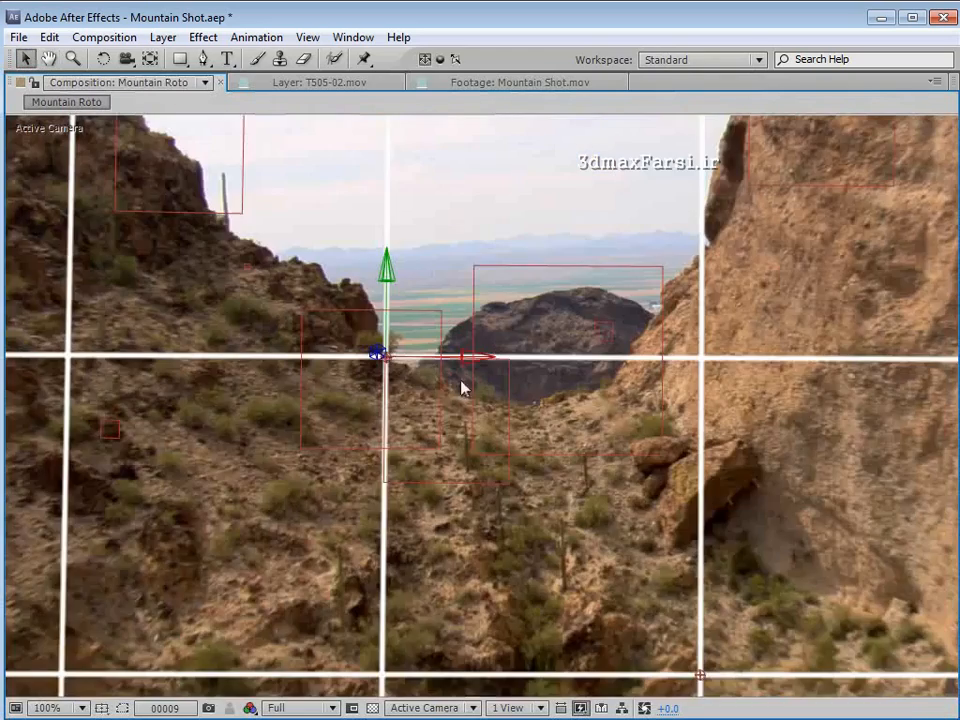
pyautogui.press('w')
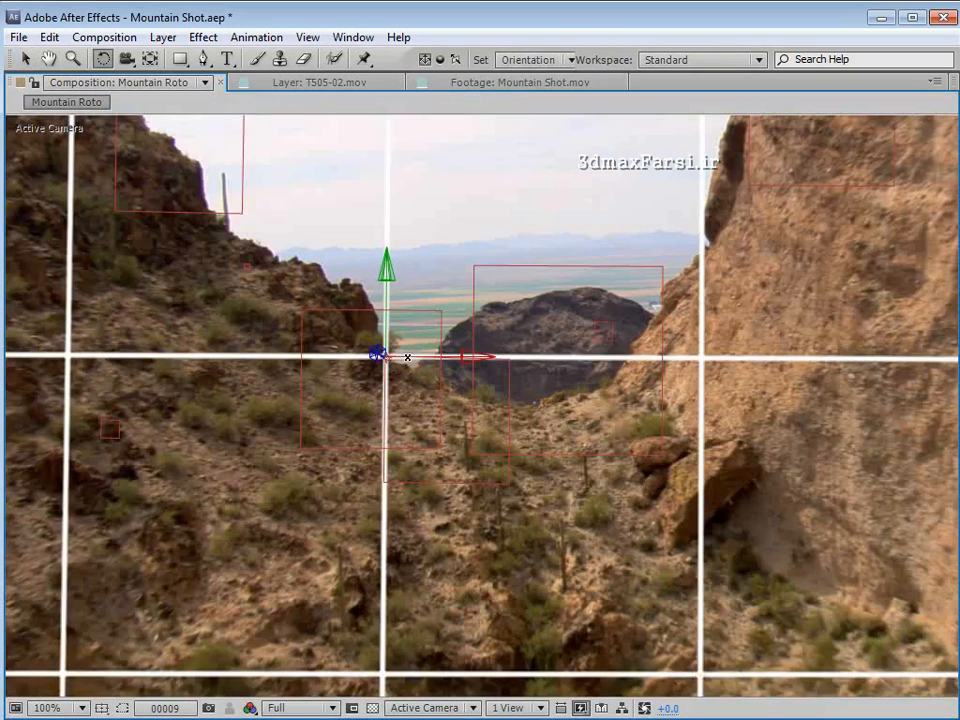
pyautogui.press('v')
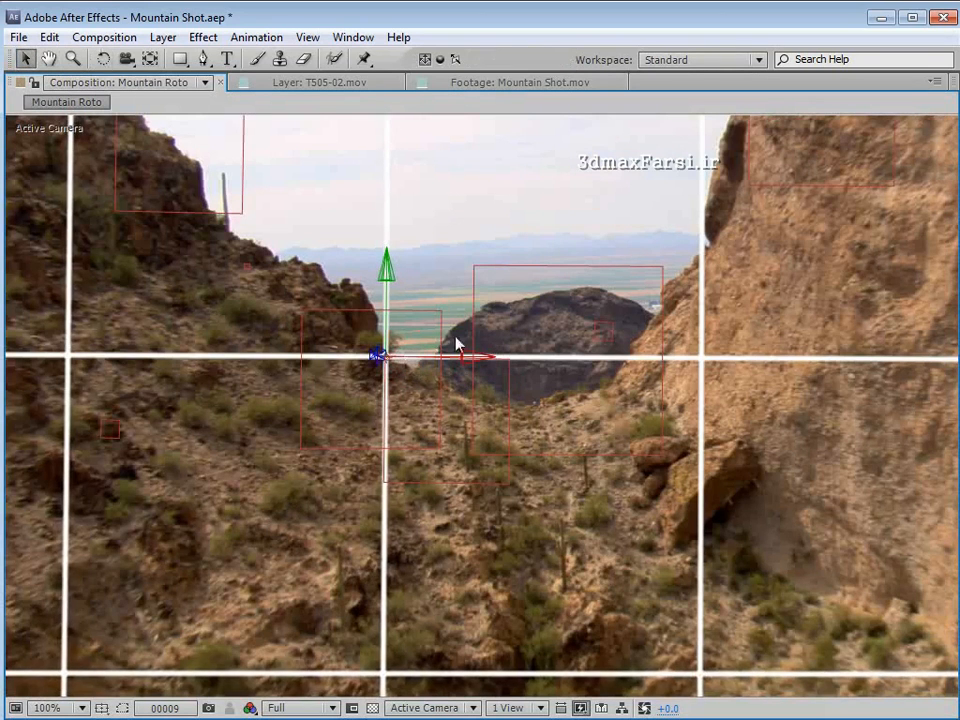
# - Turn off the solid's Grid effect and hide the solid
pyautogui.press('`')
pyautogui.scroll(-1, 486, 302)
pyautogui.click(29, 124)
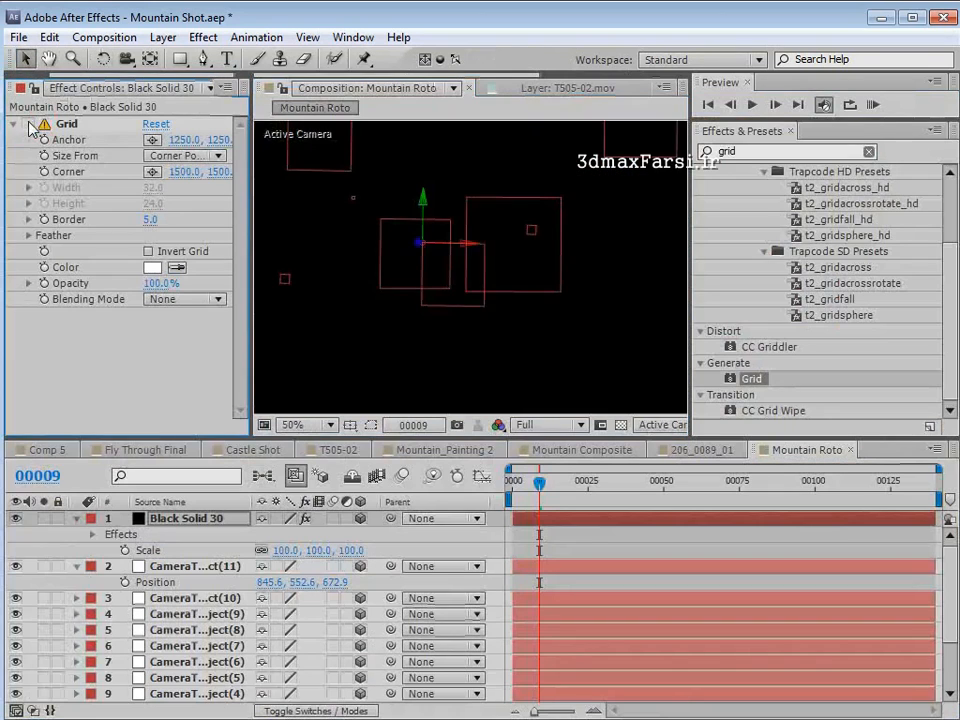
pyautogui.click(15, 518)
# - At frame 0, draw a Pen mask on the black solid along the left ridge's skyline, from beside the cactus down to the rock outcrop
pyautogui.press(',')
pyautogui.click(203, 59)
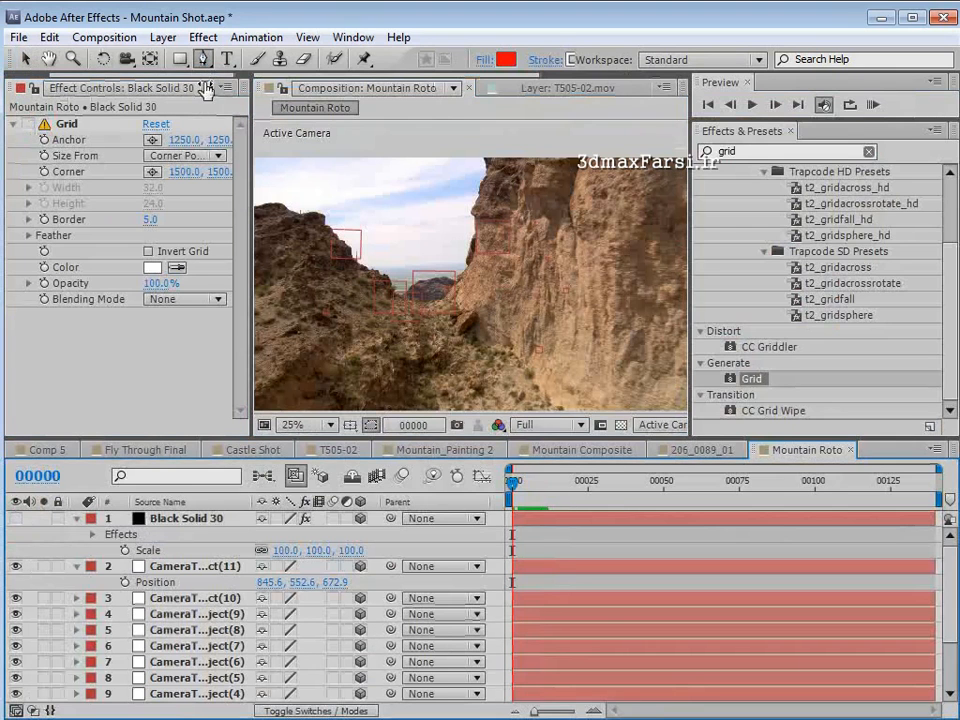
pyautogui.press('Home')
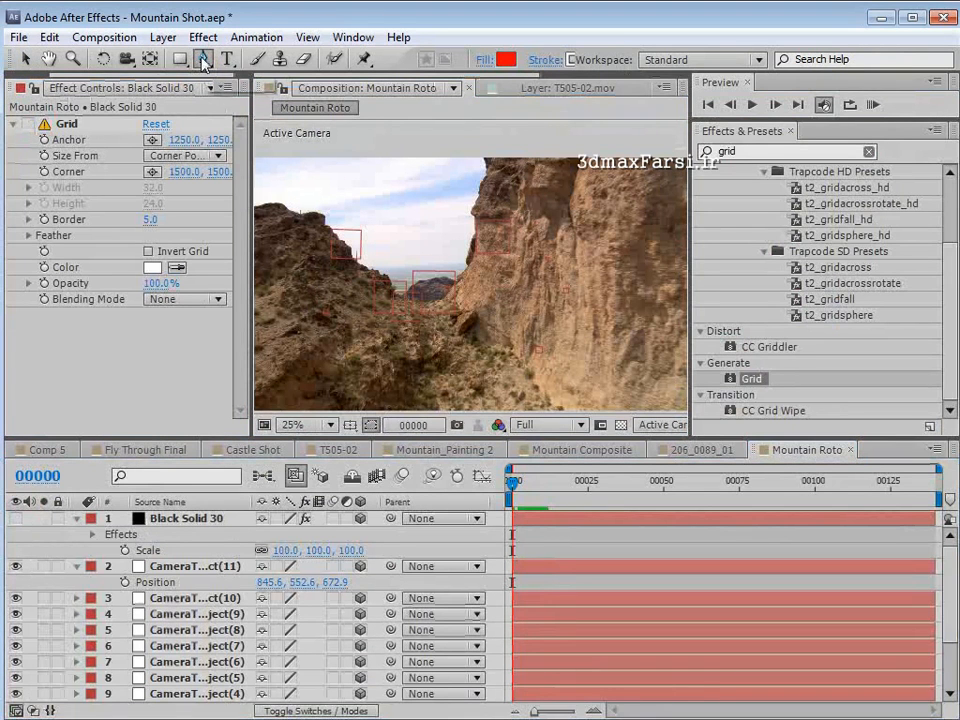
pyautogui.click(192, 520)
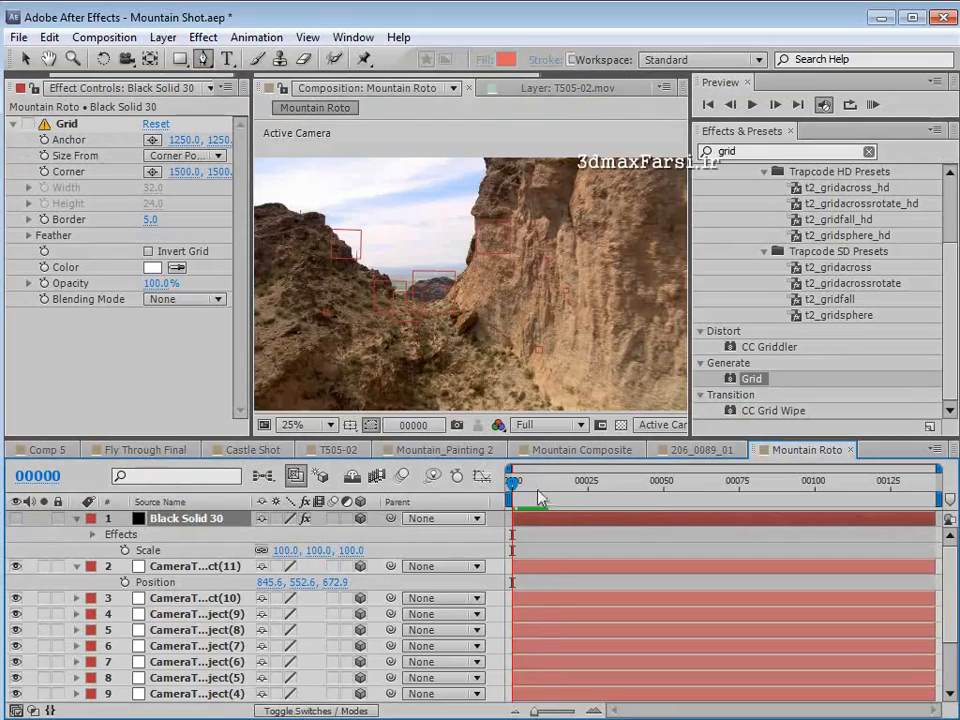
pyautogui.moveTo(536, 491); pyautogui.dragTo(511, 495)
pyautogui.press('`')
pyautogui.press('space')
pyautogui.scroll(2, 454, 446)
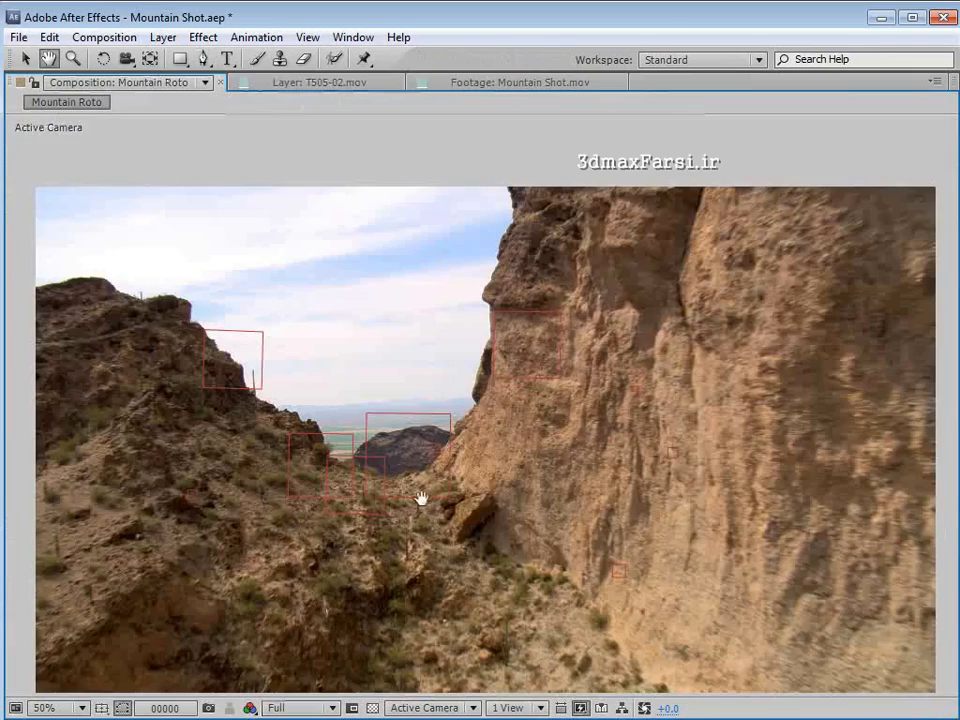
pyautogui.moveTo(420, 499); pyautogui.dragTo(435, 380)
pyautogui.scroll(1, 435, 387)
pyautogui.moveTo(262, 328); pyautogui.dragTo(392, 433)
pyautogui.scroll(1, 388, 430)
pyautogui.moveTo(292, 326); pyautogui.dragTo(532, 444)
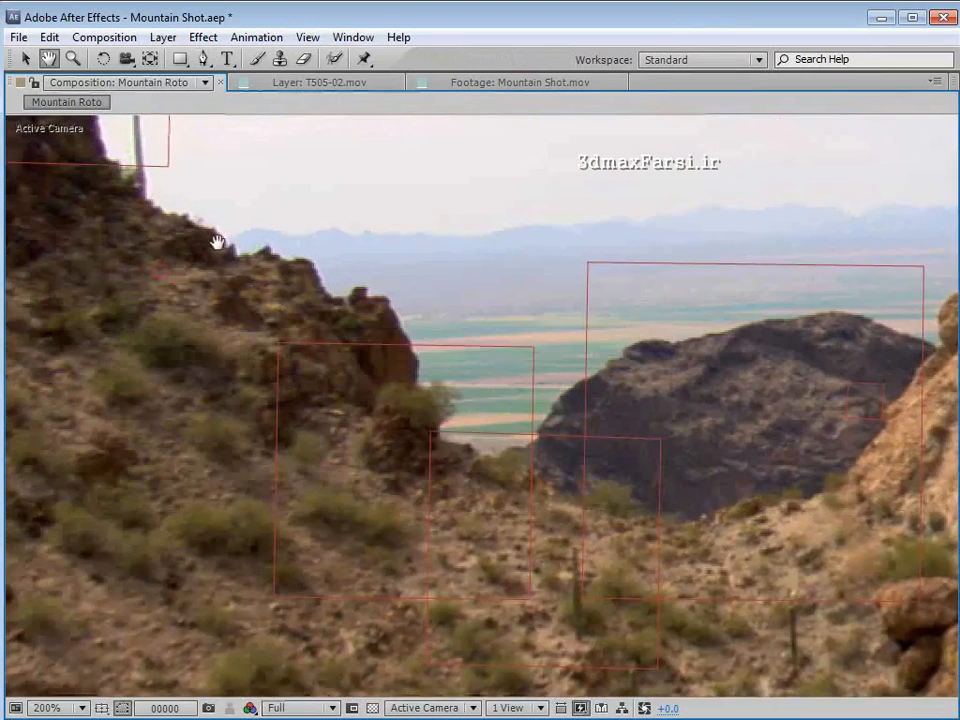
pyautogui.moveTo(212, 212); pyautogui.dragTo(249, 313)
pyautogui.press('g')
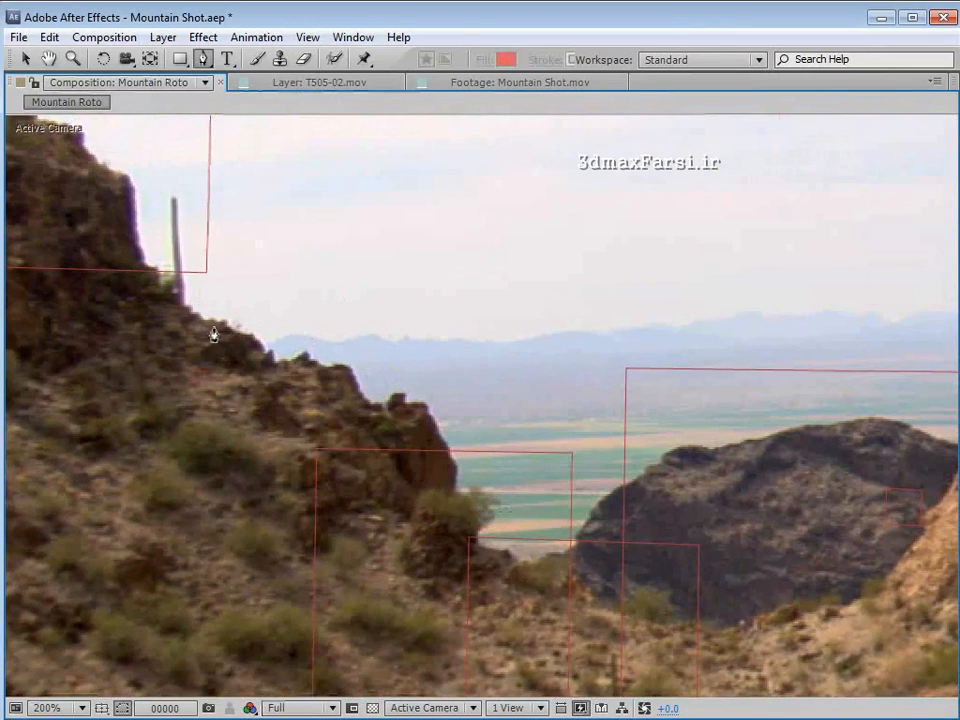
pyautogui.scroll(1, 213, 334)
pyautogui.moveTo(178, 292); pyautogui.dragTo(414, 332)
pyautogui.click(175, 254)
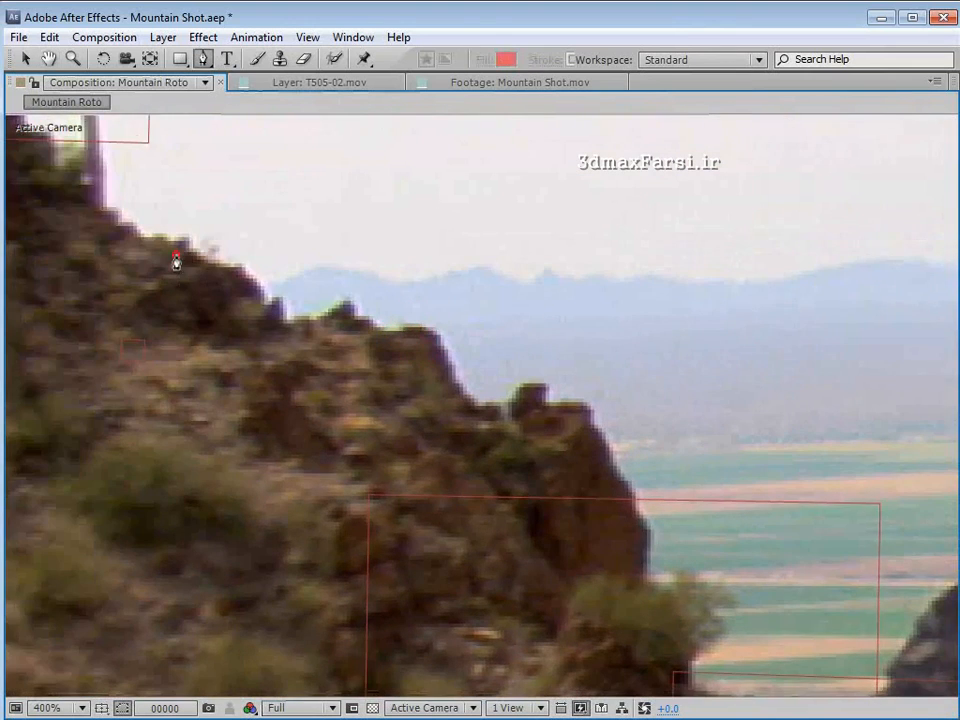
pyautogui.click(226, 277)
pyautogui.click(267, 310)
pyautogui.click(291, 327)
pyautogui.click(303, 323)
pyautogui.click(314, 320)
pyautogui.click(328, 316)
pyautogui.click(340, 309)
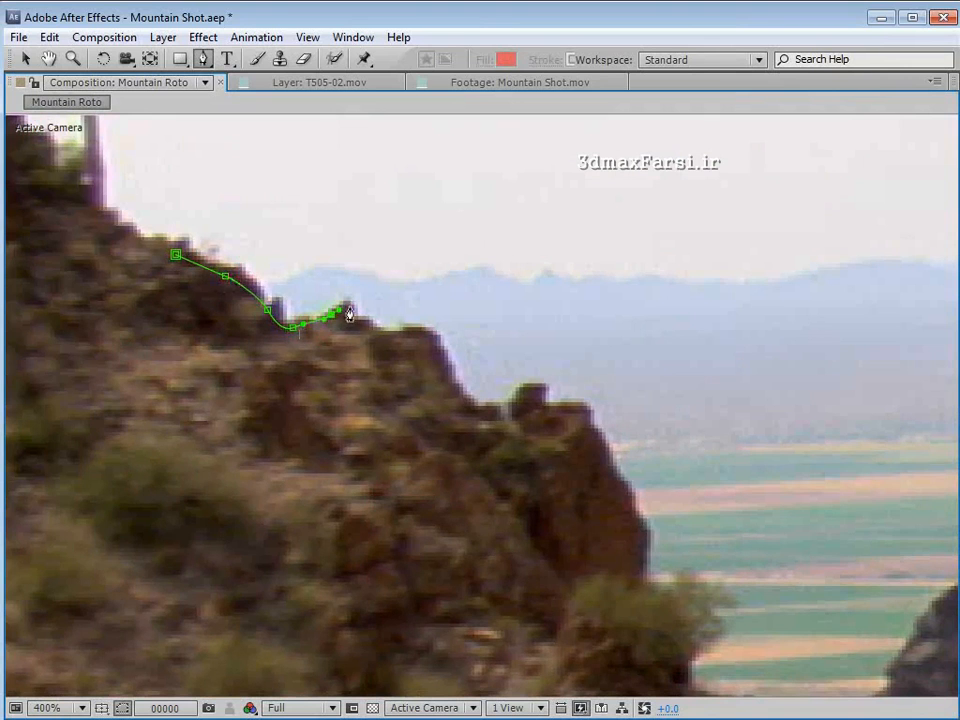
pyautogui.click(347, 304)
pyautogui.click(389, 329)
pyautogui.click(418, 327)
pyautogui.click(437, 332)
pyautogui.click(443, 350)
pyautogui.click(452, 367)
pyautogui.click(460, 383)
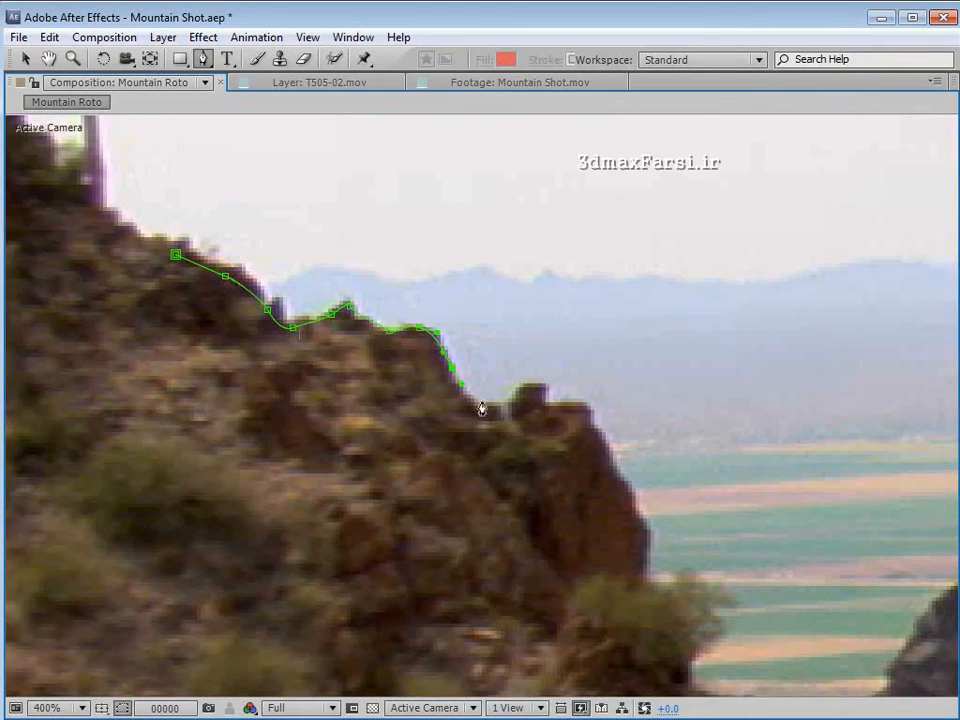
pyautogui.click(483, 404)
pyautogui.click(520, 401)
pyautogui.click(546, 384)
pyautogui.click(563, 404)
pyautogui.click(594, 410)
# - Continue the mask down the outcrop's edge, past the bush and across the saddle in front of the dark butte
pyautogui.press('space')
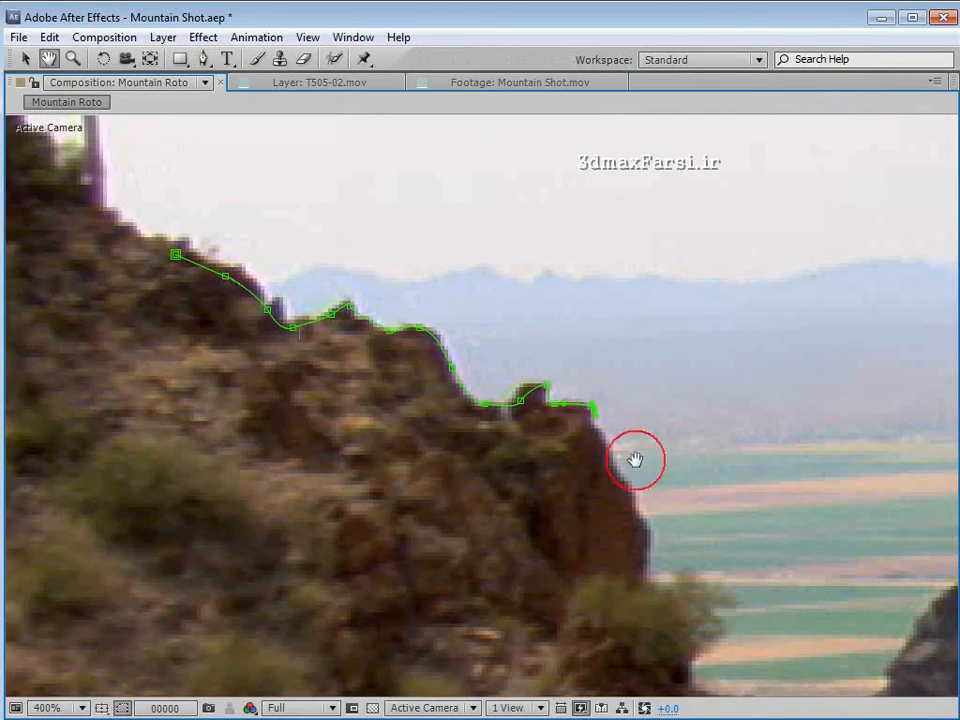
pyautogui.moveTo(634, 459); pyautogui.dragTo(410, 284)
pyautogui.click(396, 350)
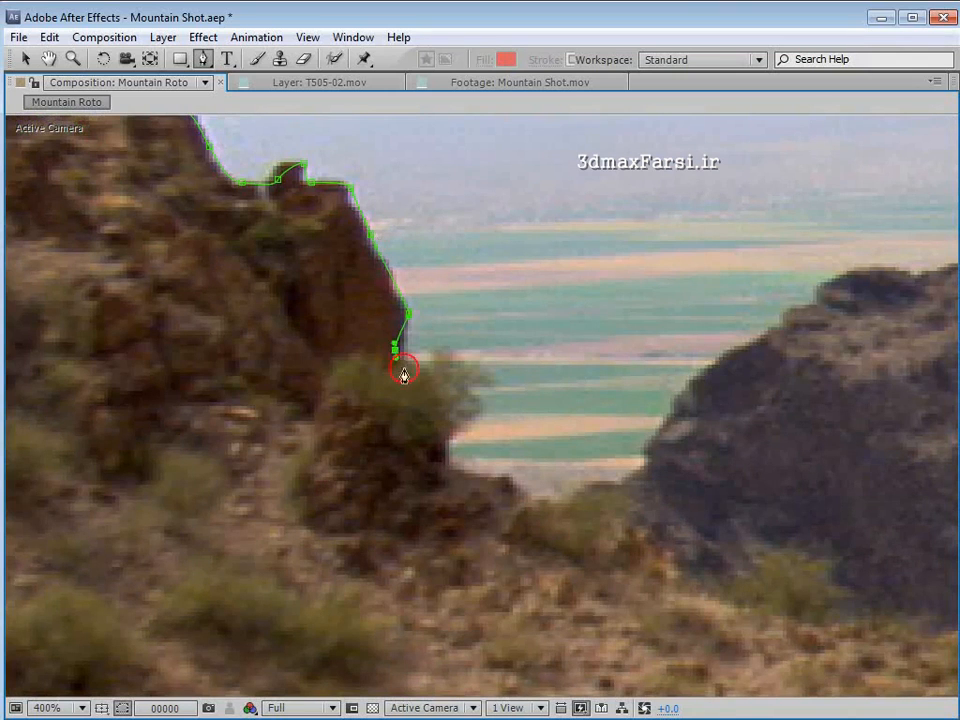
pyautogui.moveTo(415, 380); pyautogui.dragTo(432, 404)
pyautogui.moveTo(501, 486); pyautogui.dragTo(570, 503)
pyautogui.press('space')
pyautogui.moveTo(410, 388); pyautogui.dragTo(389, 370)
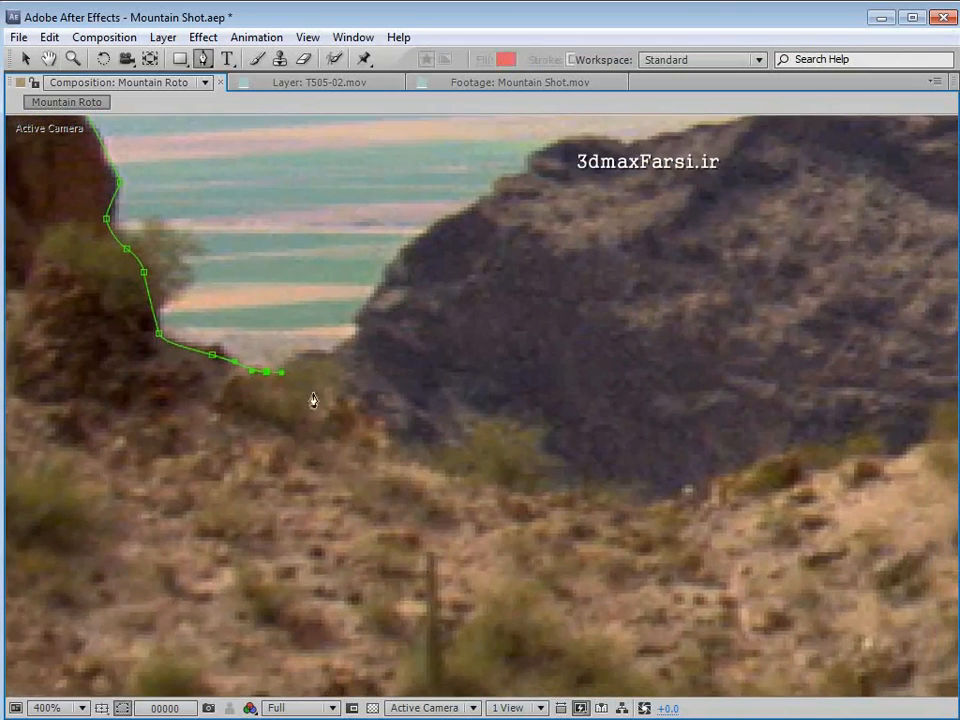
pyautogui.click(405, 452)
pyautogui.click(489, 476)
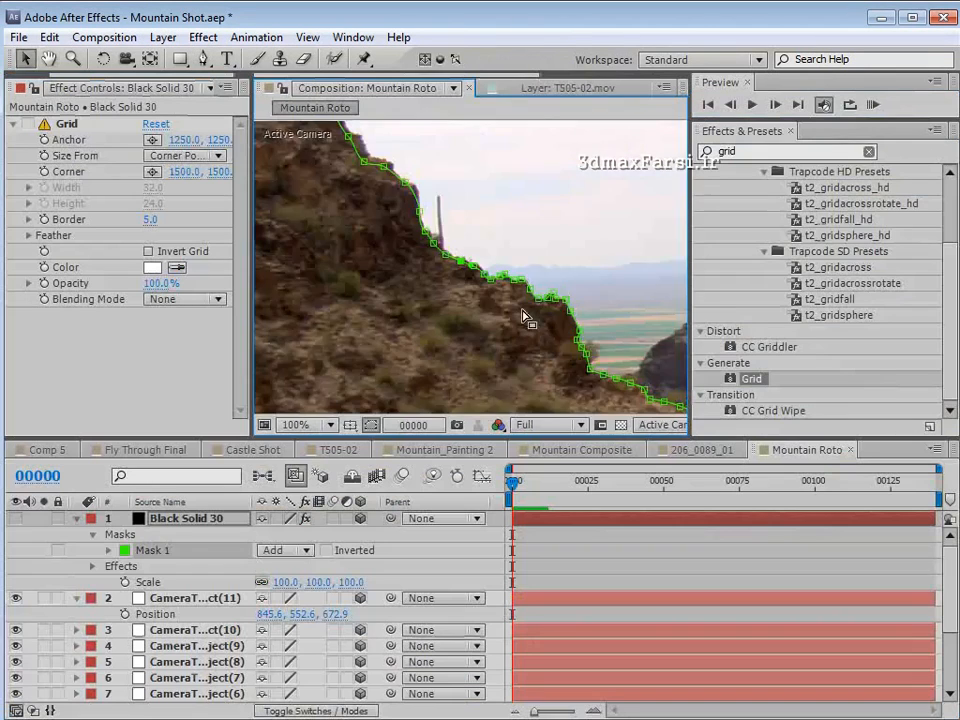
pyautogui.moveTo(521, 311); pyautogui.dragTo(421, 291)
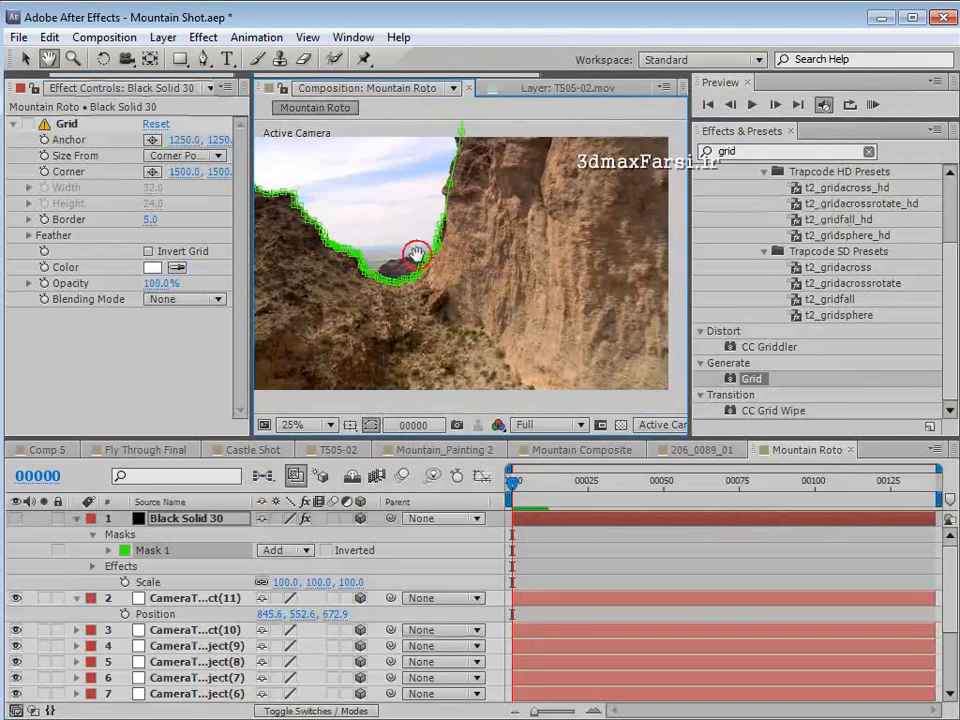
# - Delete the CameraTracker effect from the Mountain Shot.mov layer in Mountain Roto
pyautogui.click(183, 518)
pyautogui.scroll(-3, 76, 605)
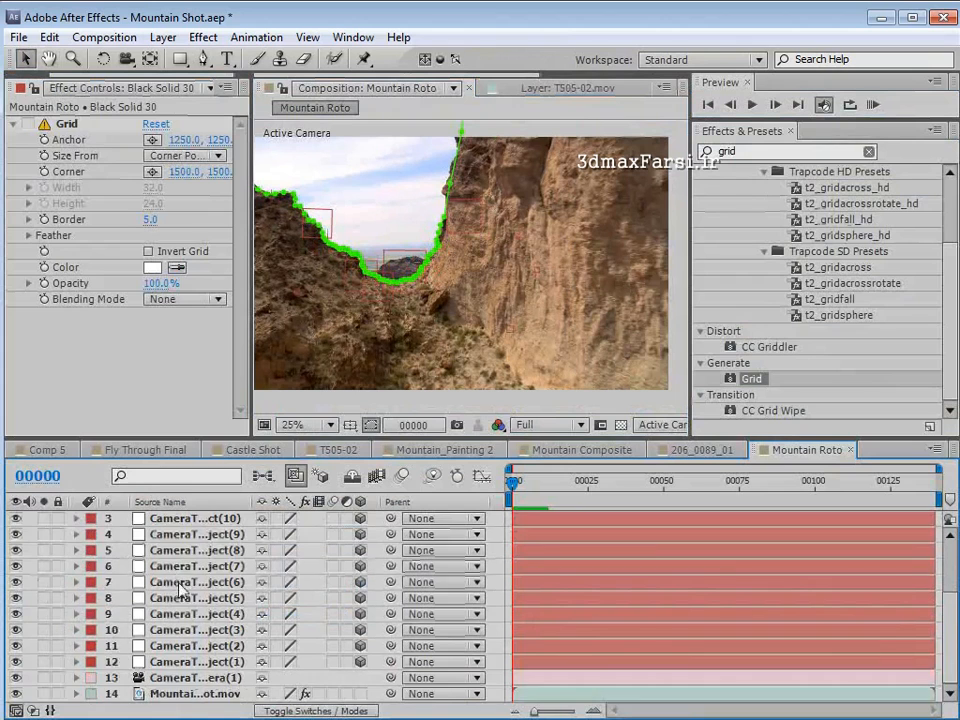
pyautogui.click(190, 693)
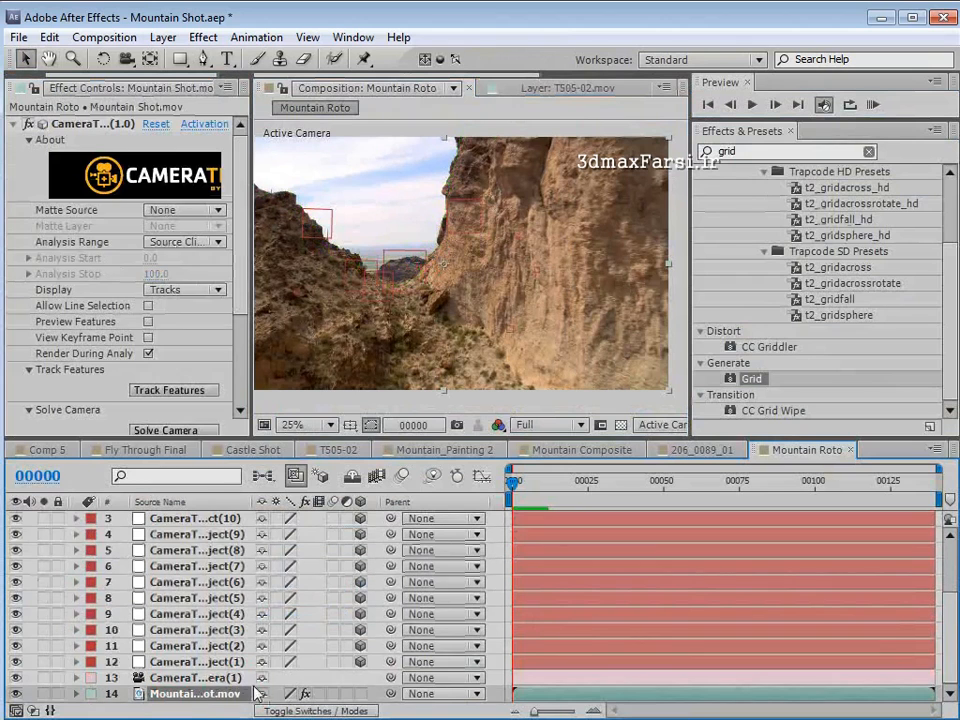
pyautogui.click(86, 125)
pyautogui.press('Delete')
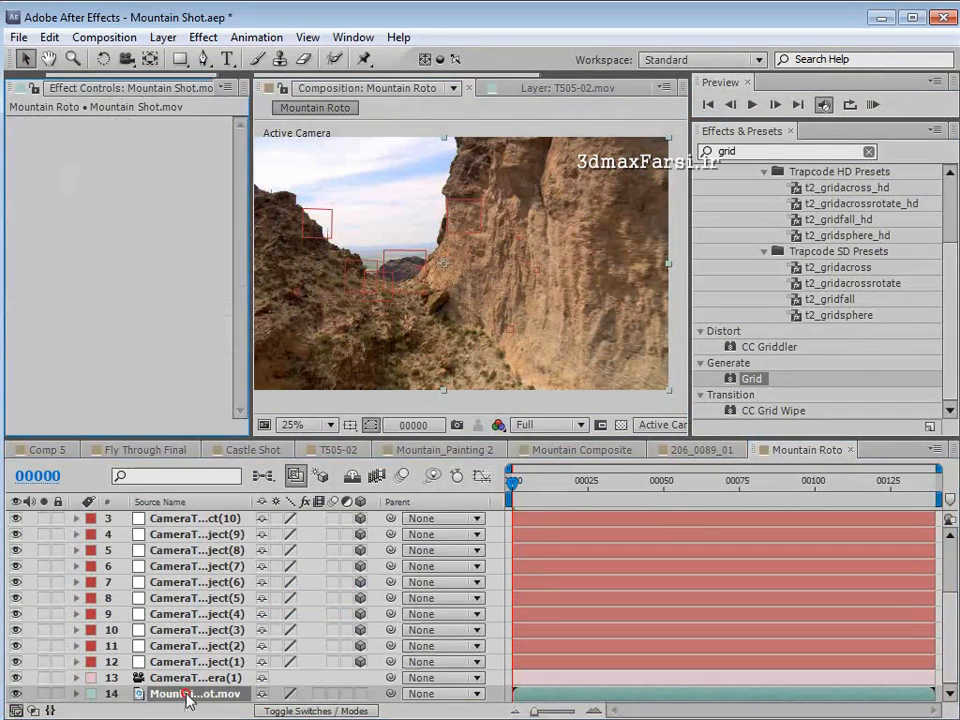
# - Place Mountain Shot.mov directly beneath the black solid and set its track matte to Alpha Matte "Black Solid 30"
pyautogui.moveTo(163, 700); pyautogui.dragTo(165, 580)
pyautogui.click(227, 599)
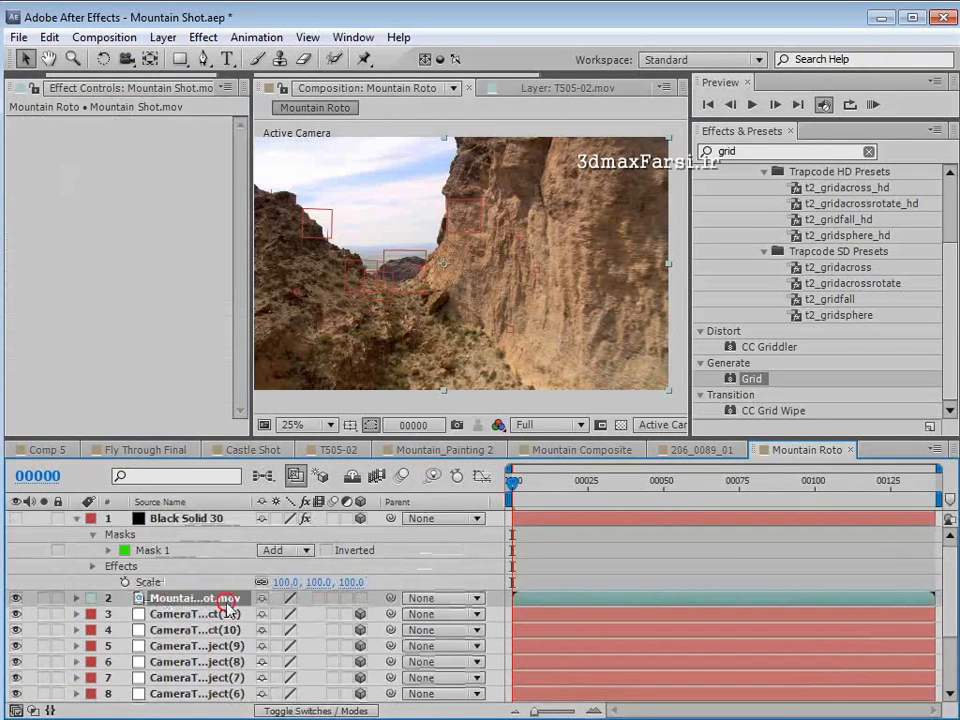
pyautogui.press('F4')
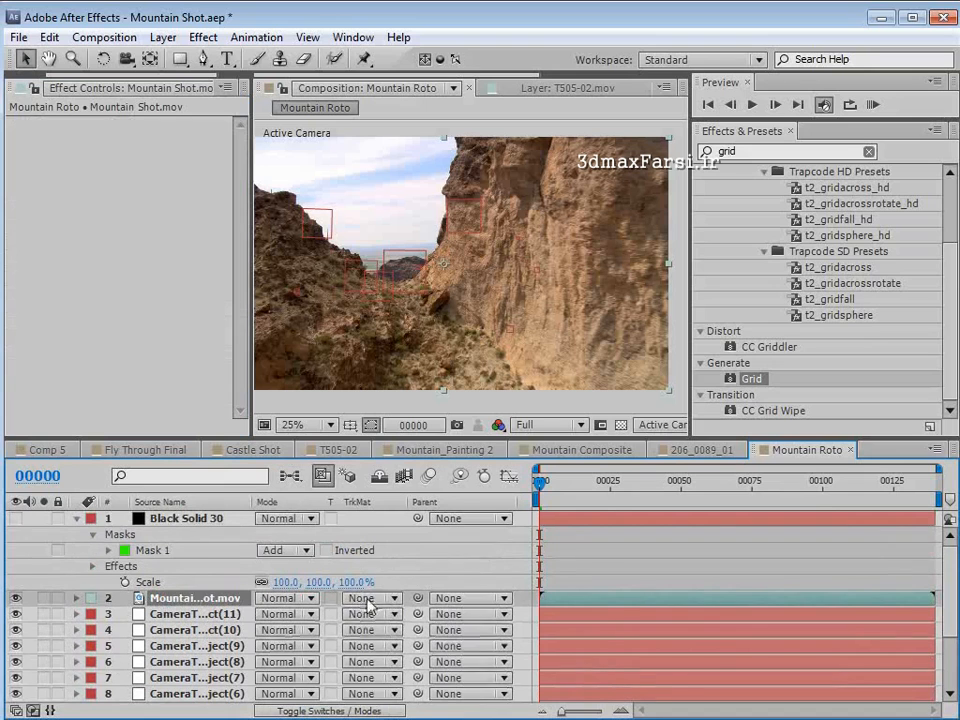
pyautogui.click(395, 598)
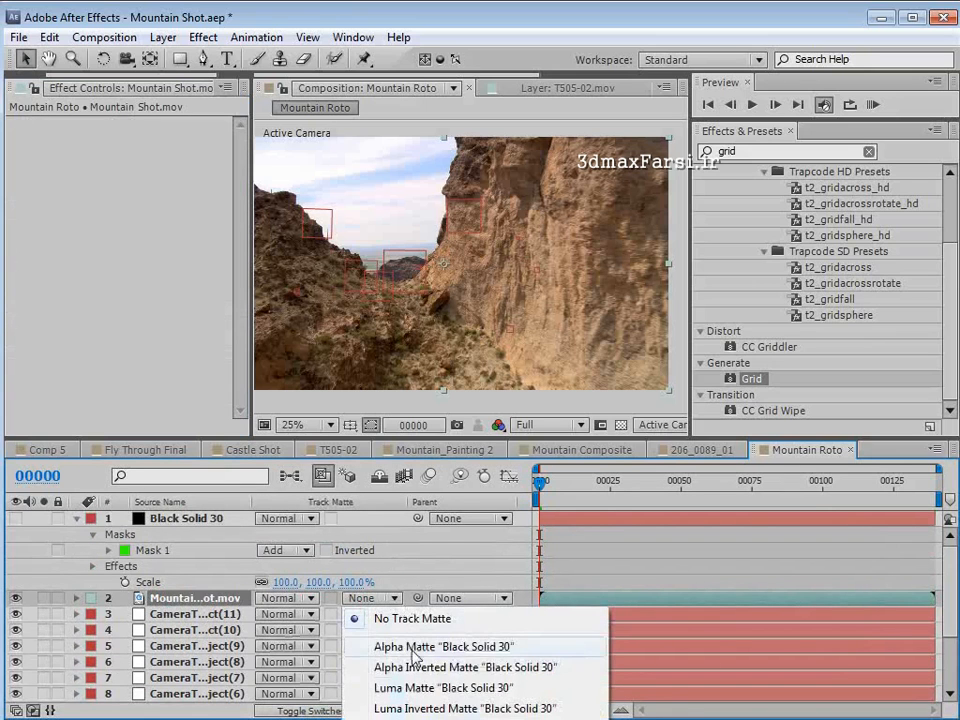
pyautogui.click(378, 646)
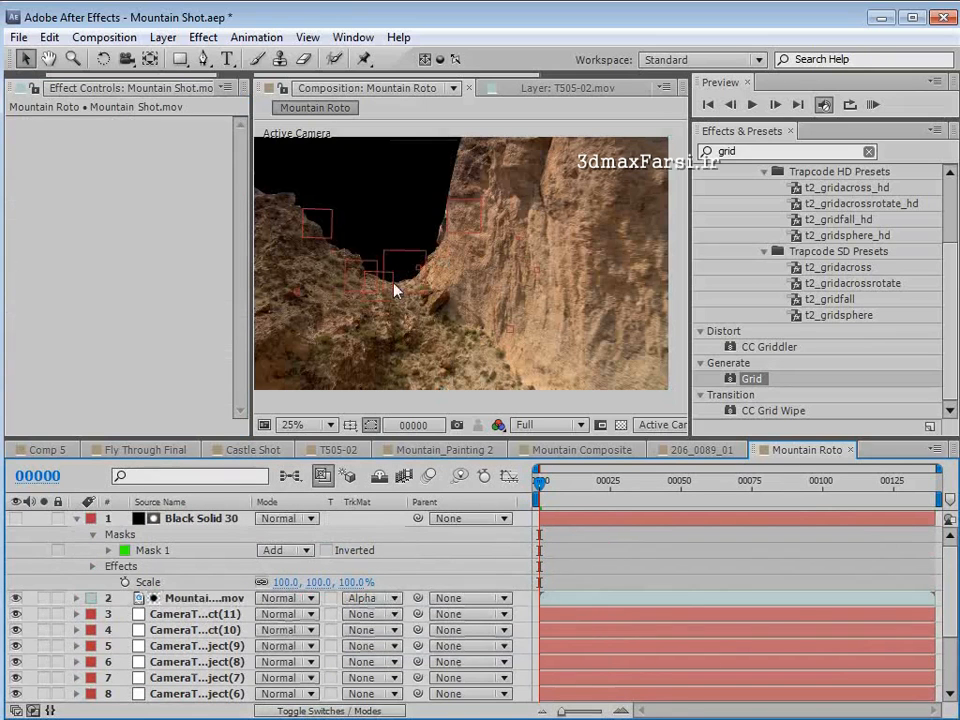
# - Check the cut-out terrain against transparency and scrub ahead to frame 77 to examine how the matte follows the ridges
pyautogui.press('`')
pyautogui.press('.')
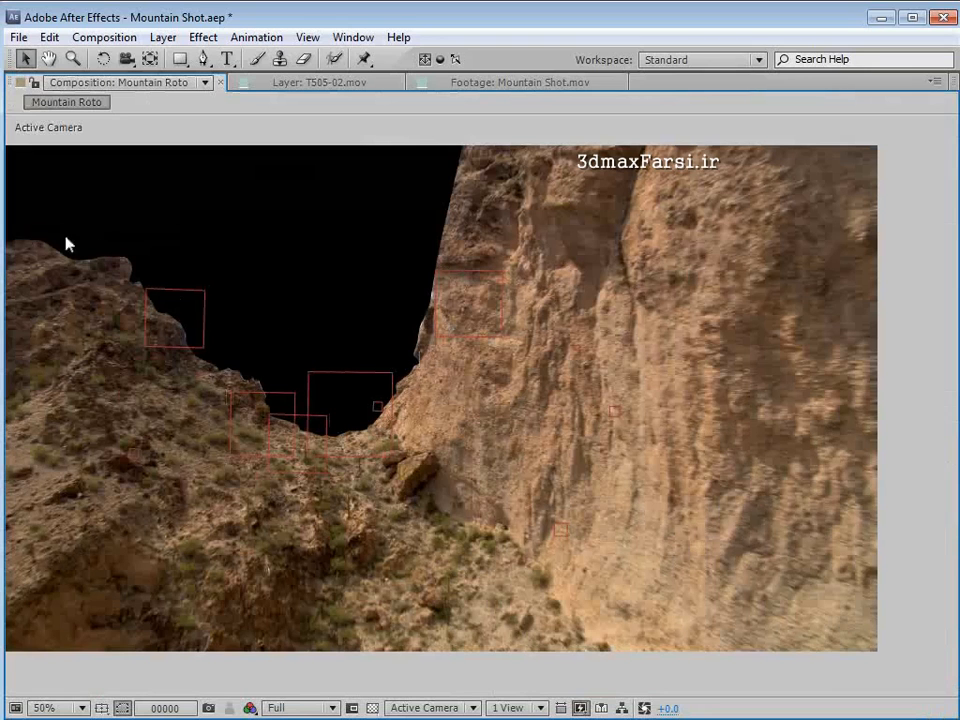
pyautogui.click(372, 708)
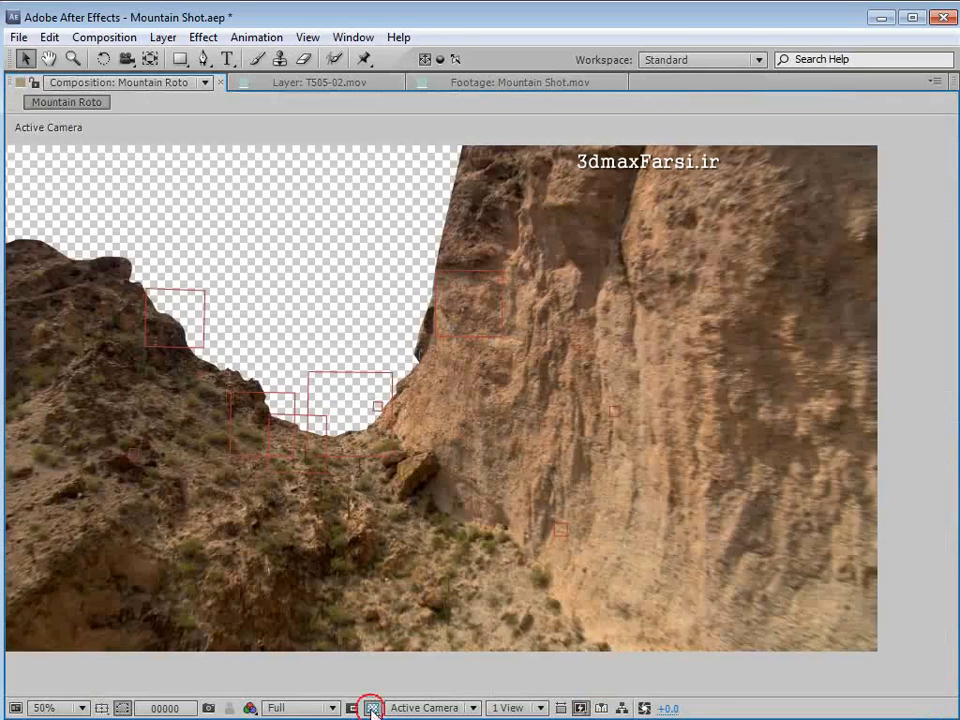
pyautogui.click(372, 708)
pyautogui.press('`')
pyautogui.press('space')
pyautogui.moveTo(360, 270); pyautogui.dragTo(473, 287)
pyautogui.press(',')
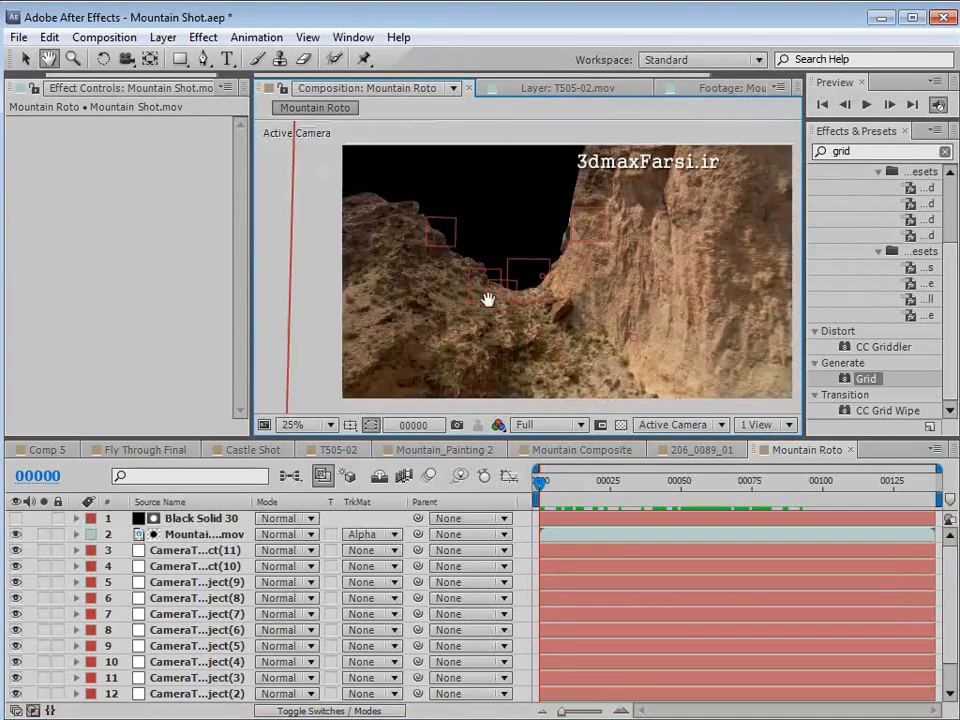
pyautogui.moveTo(555, 313); pyautogui.dragTo(509, 308)
pyautogui.moveTo(540, 482); pyautogui.dragTo(762, 488)
# - Turn on keyframing for the solid's Mask Path and move the keyframe to frame 25
pyautogui.click(172, 519)
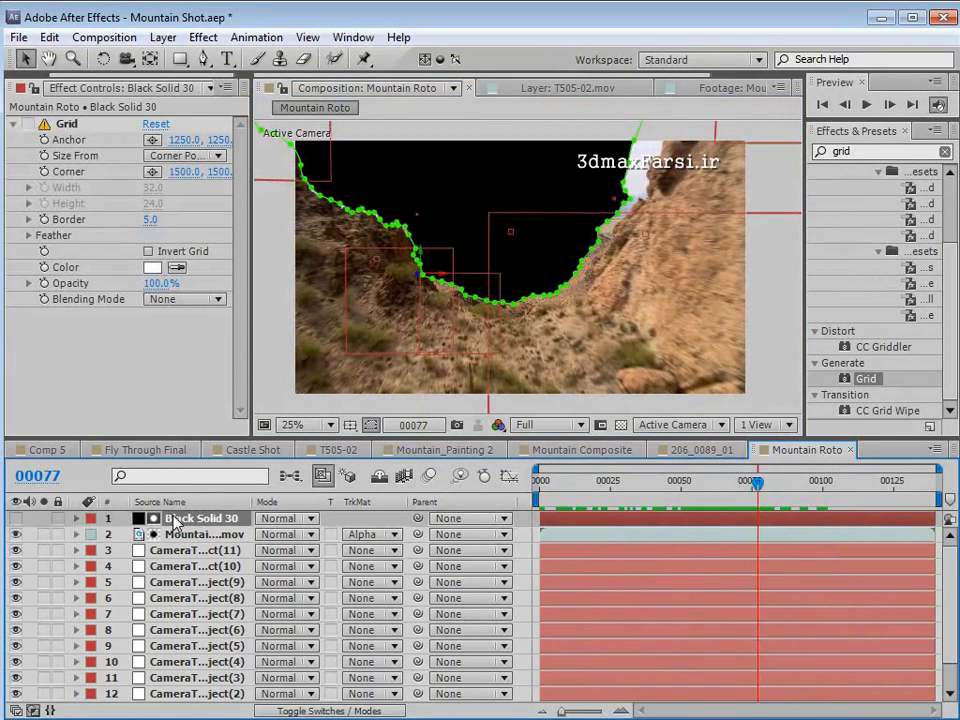
pyautogui.press('m')
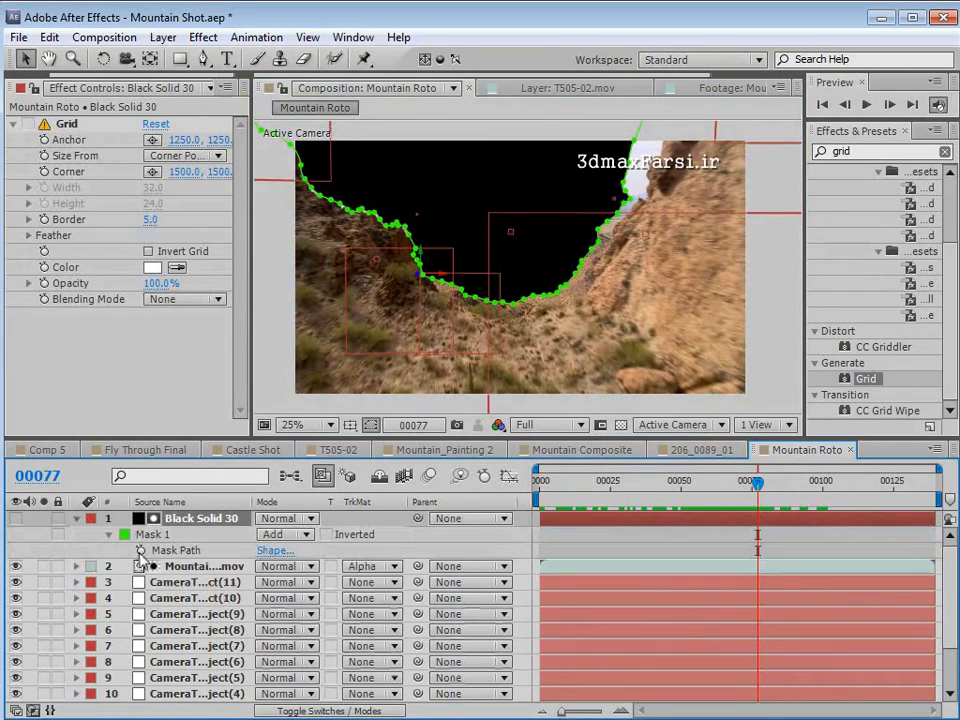
pyautogui.click(140, 550)
pyautogui.moveTo(757, 552); pyautogui.dragTo(693, 552)
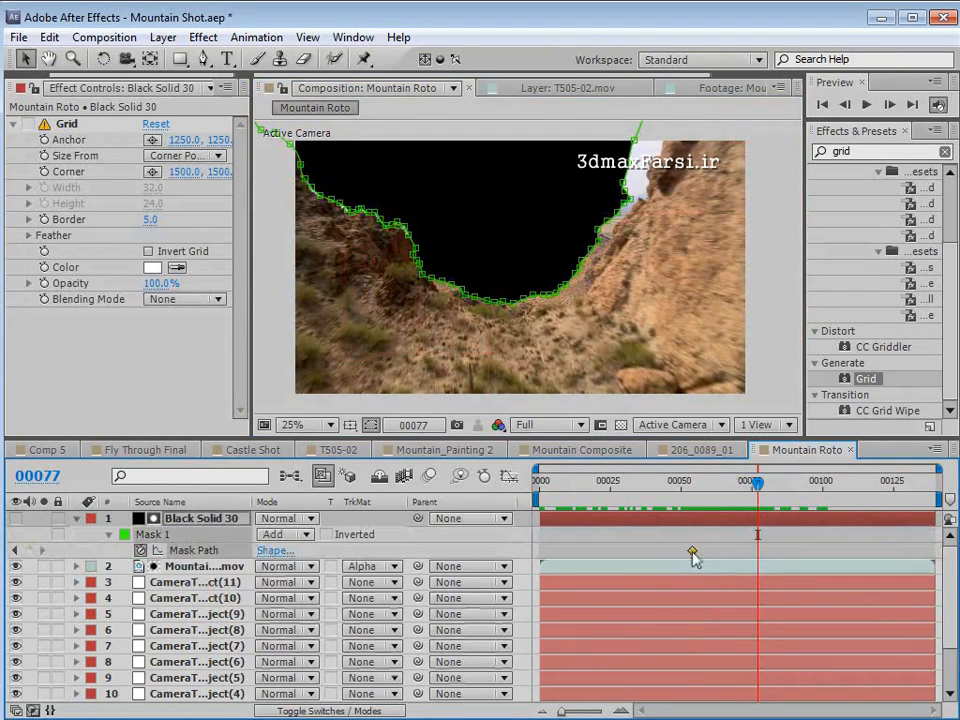
pyautogui.moveTo(661, 488); pyautogui.dragTo(616, 505)
pyautogui.moveTo(656, 552); pyautogui.dragTo(616, 552)
# - At frame 75, free-transform the whole mask and stretch it slightly wider on the tall cliff's side
pyautogui.moveTo(627, 503); pyautogui.dragTo(752, 490)
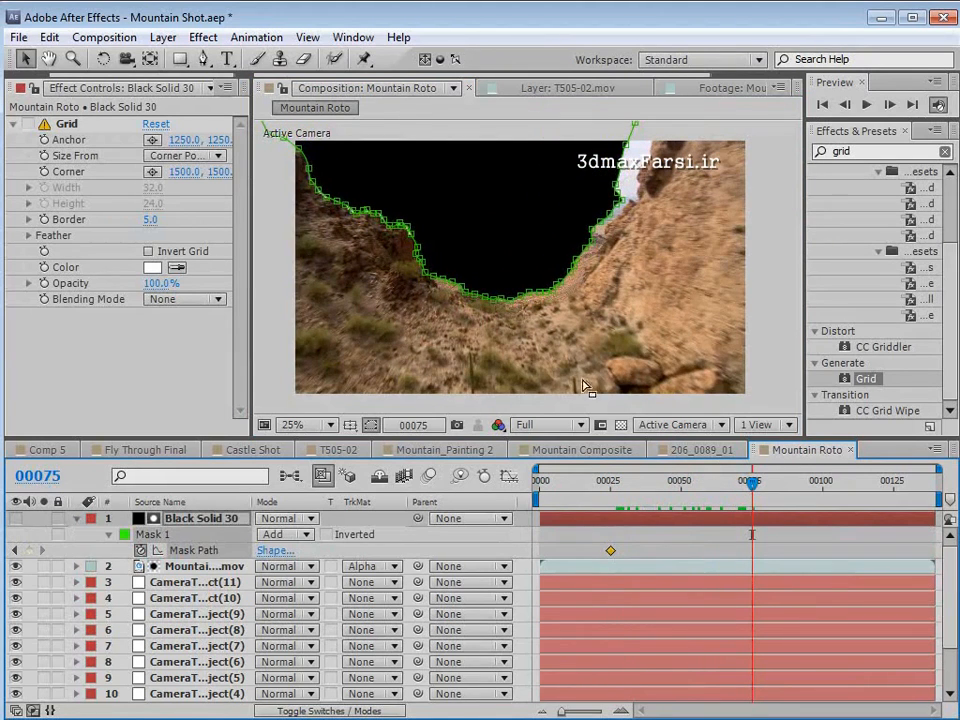
pyautogui.click(680, 540)
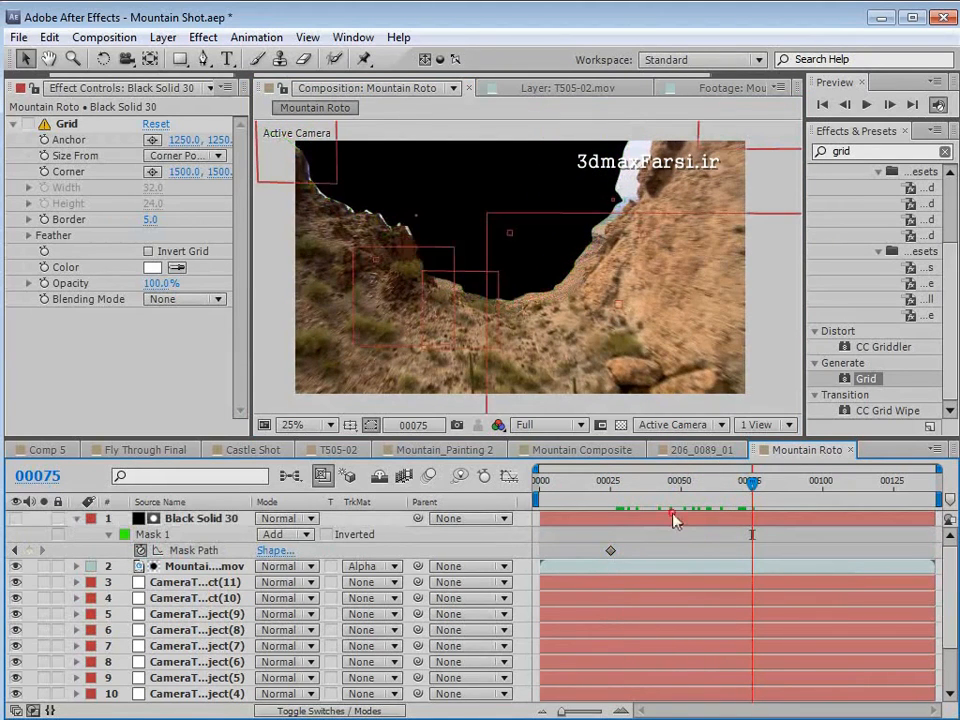
pyautogui.doubleClick(603, 221)
pyautogui.moveTo(680, 185); pyautogui.dragTo(561, 326)
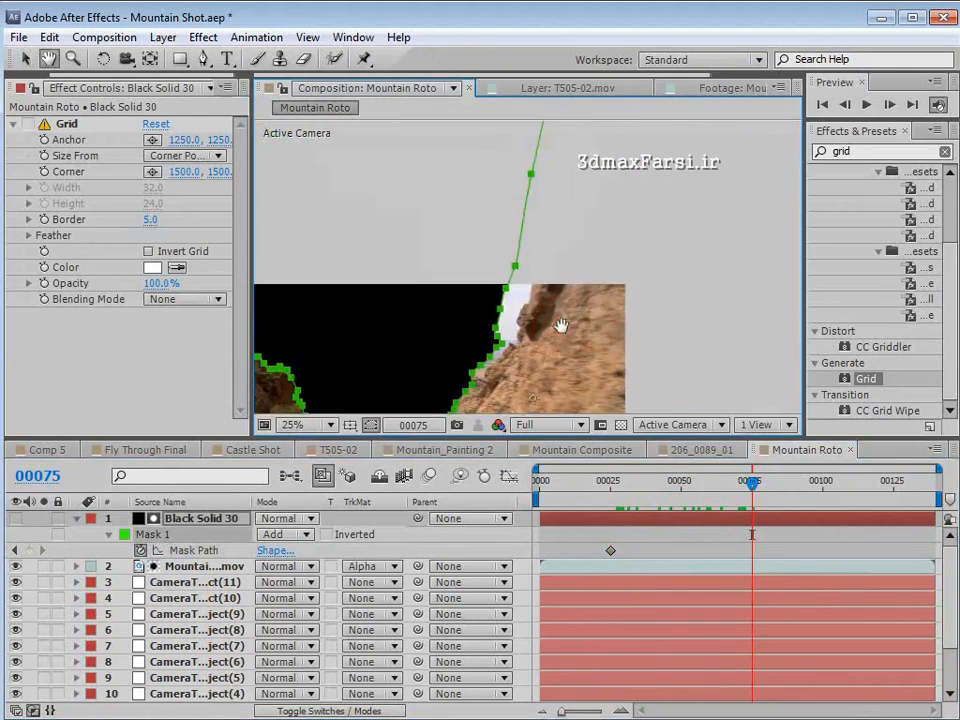
pyautogui.press('`')
pyautogui.scroll(-1, 516, 358)
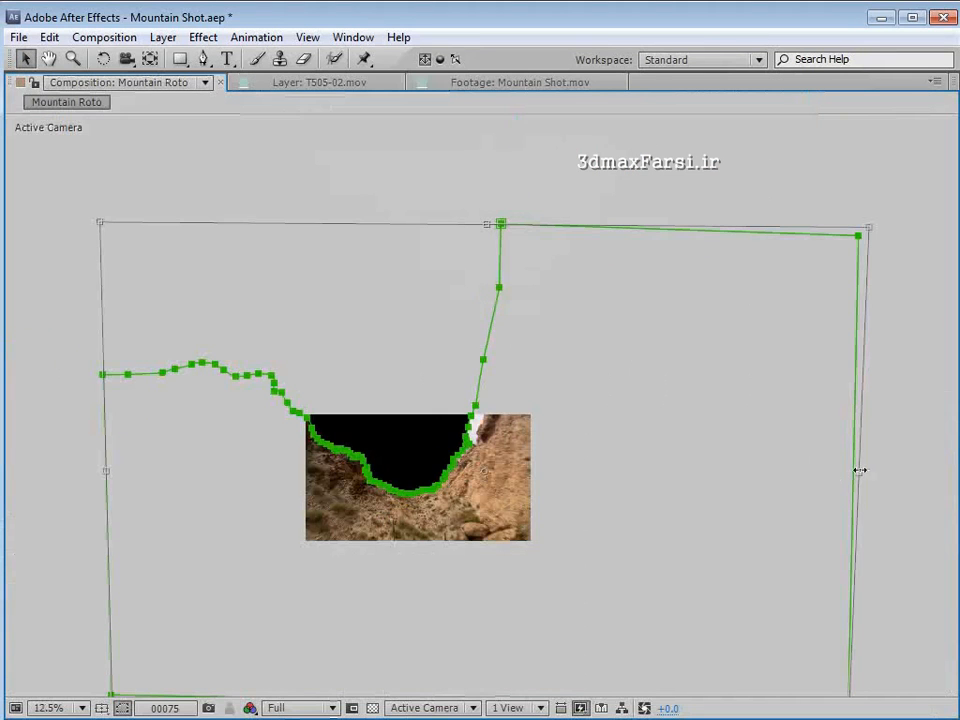
pyautogui.moveTo(860, 470); pyautogui.dragTo(874, 476)
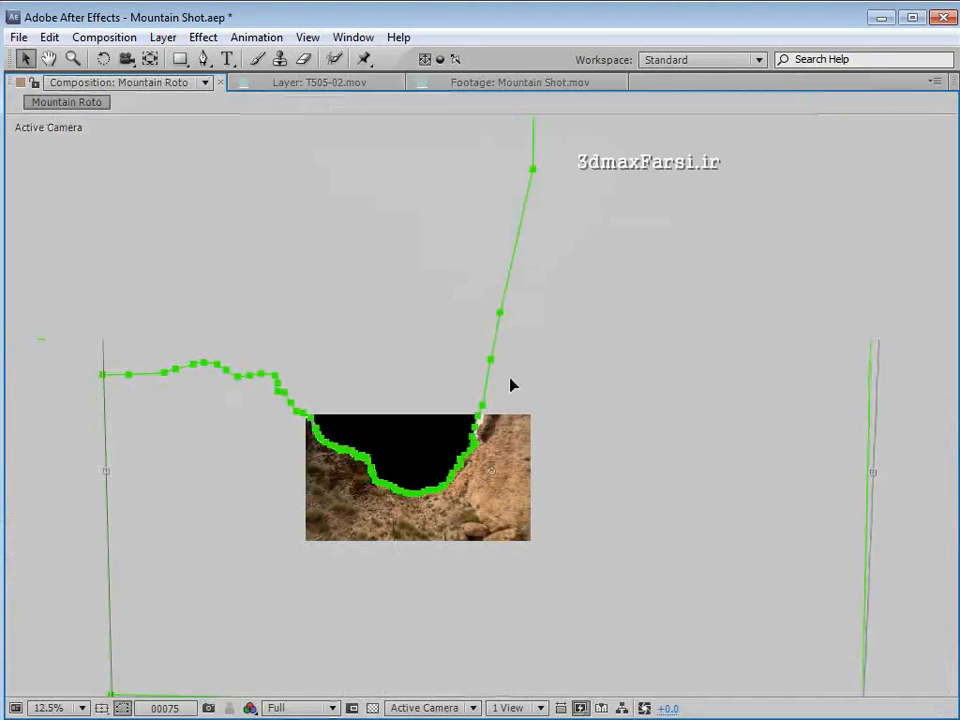
pyautogui.scroll(1, 510, 385)
pyautogui.moveTo(454, 538); pyautogui.dragTo(486, 379)
pyautogui.click(624, 384)
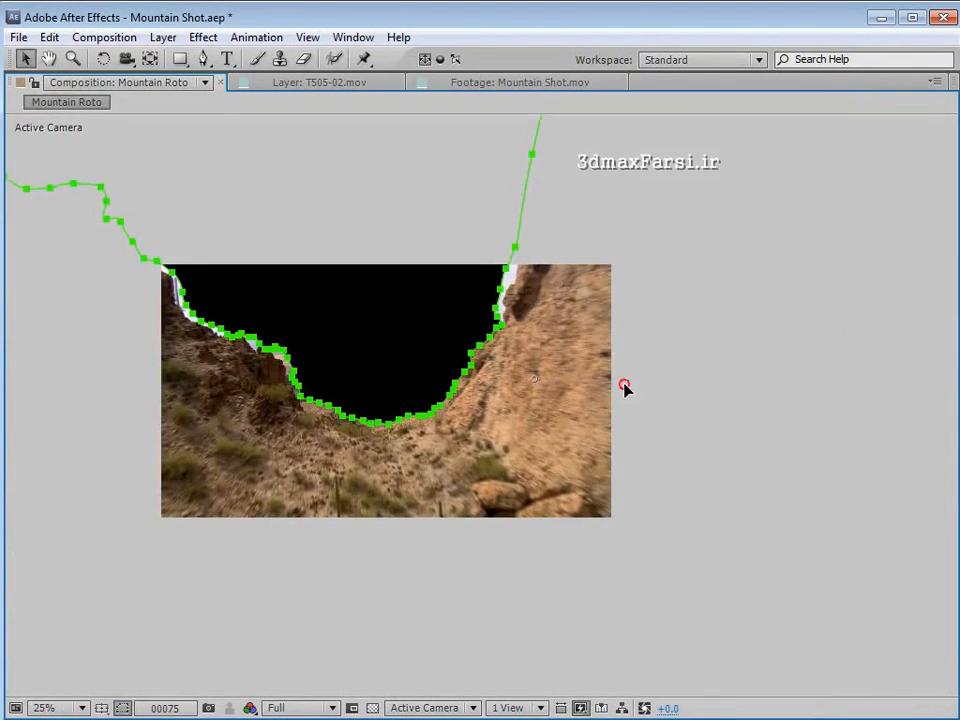
# - At frame 75, shift the mask points along the tall cliff's edge outward so they meet the rock face
pyautogui.scroll(1, 610, 300)
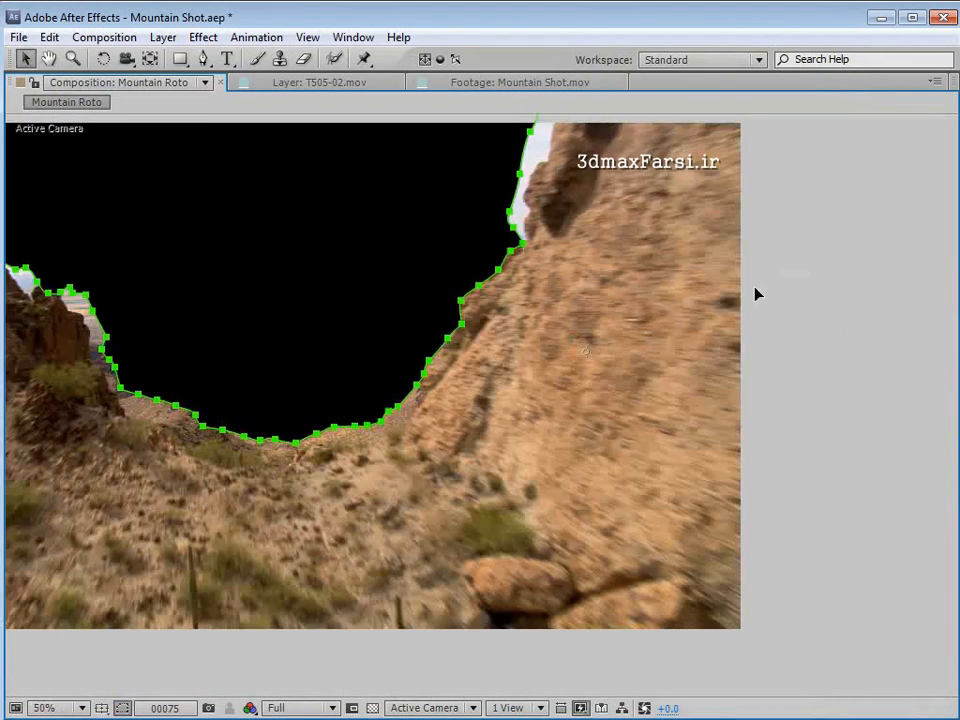
pyautogui.click(521, 245)
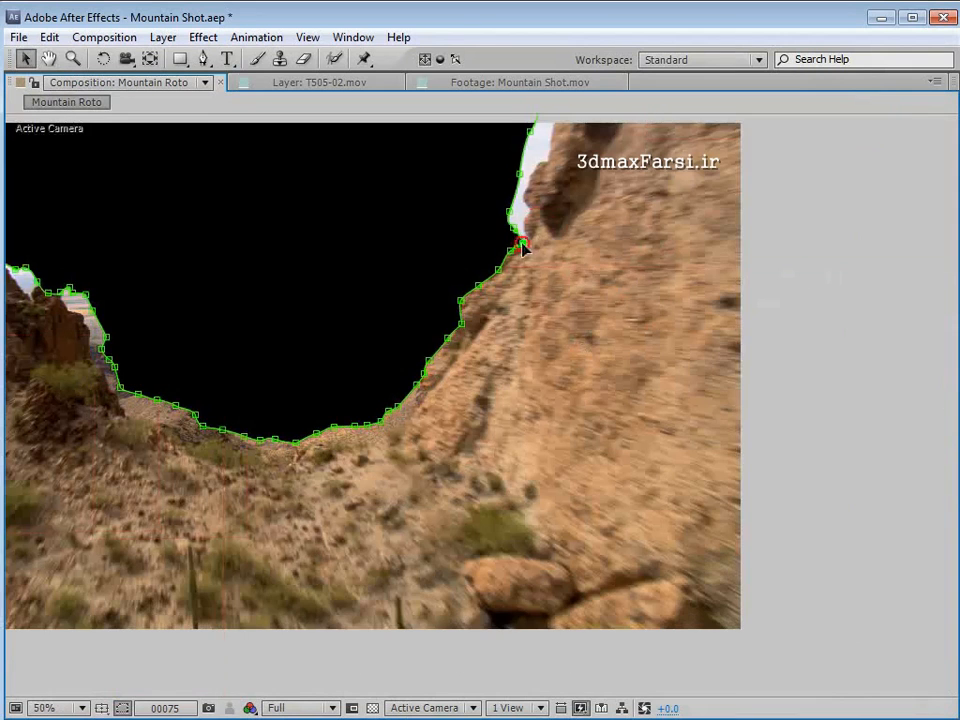
pyautogui.scroll(3, 521, 245)
pyautogui.moveTo(430, 172); pyautogui.dragTo(584, 395)
pyautogui.moveTo(490, 285); pyautogui.dragTo(516, 282)
# - Select the mask points along the lower ridge opposite the tall cliff and move them down onto the rock outline
pyautogui.press('h')
pyautogui.moveTo(236, 461); pyautogui.dragTo(406, 400)
pyautogui.press('v')
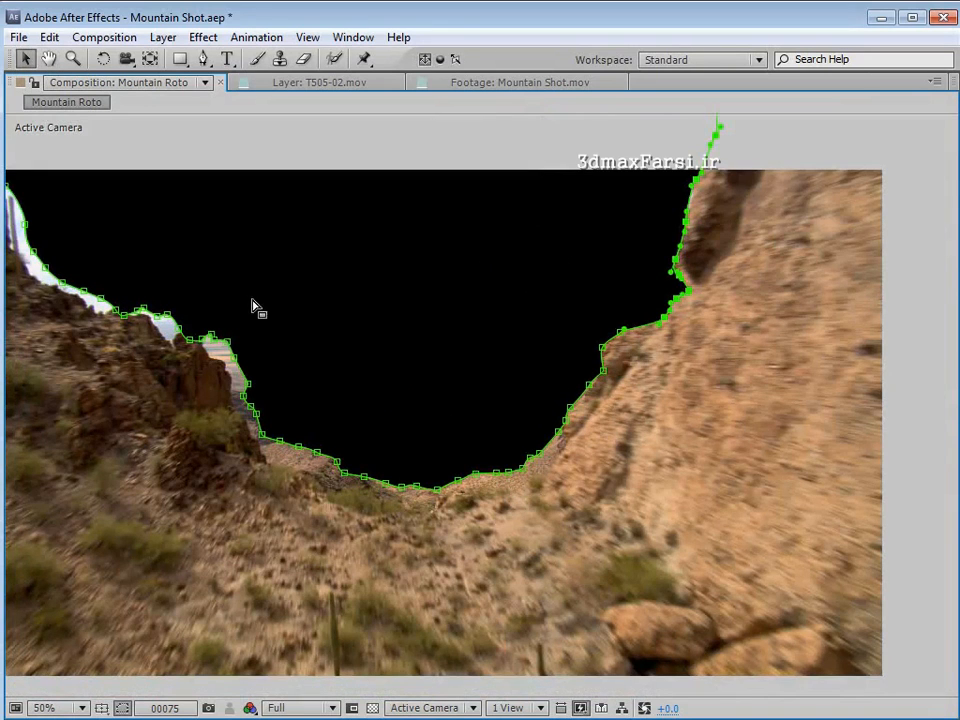
pyautogui.press('h')
pyautogui.moveTo(268, 375); pyautogui.dragTo(455, 404)
pyautogui.press('v')
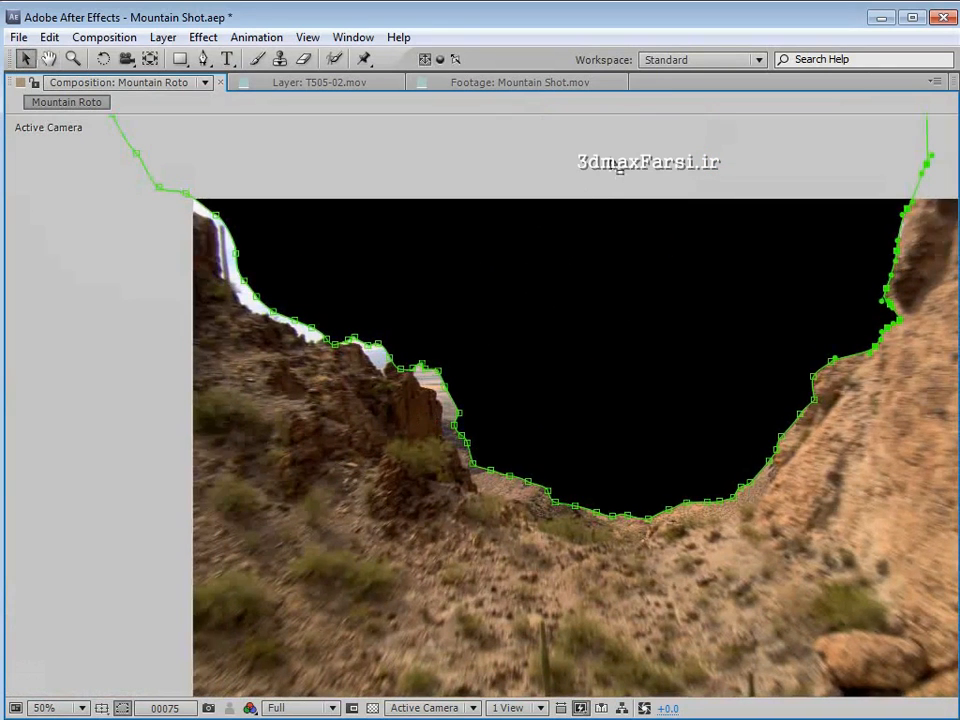
pyautogui.moveTo(612, 152); pyautogui.dragTo(63, 575)
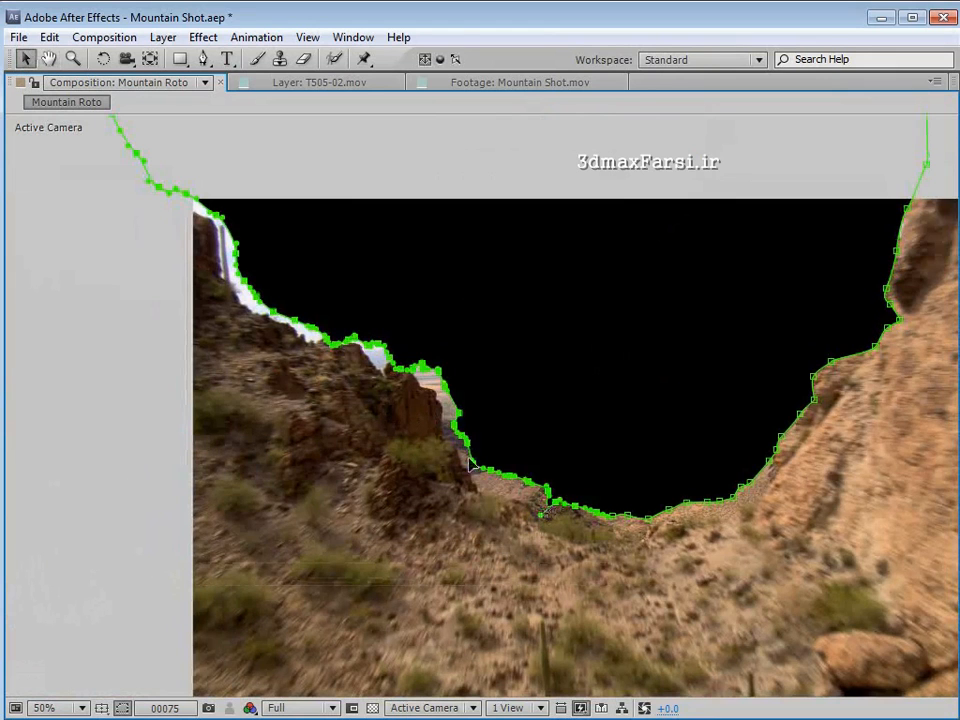
pyautogui.moveTo(458, 415); pyautogui.dragTo(440, 428)
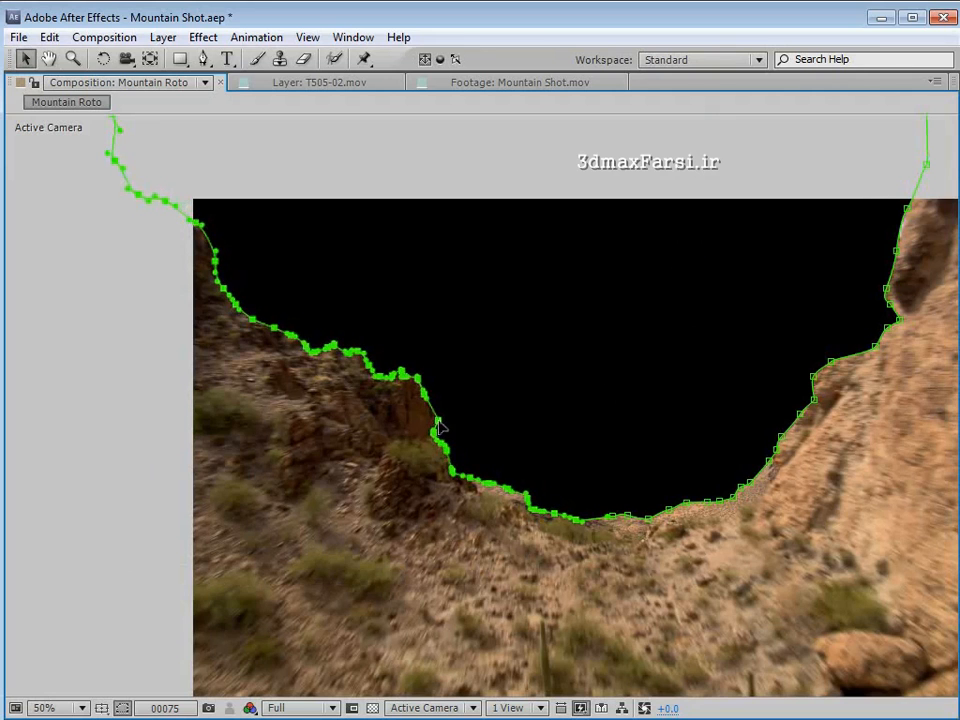
# - Select the mask points along the valley floor and nudge them down to the terrain edge
pyautogui.click(786, 536)
pyautogui.click(766, 466)
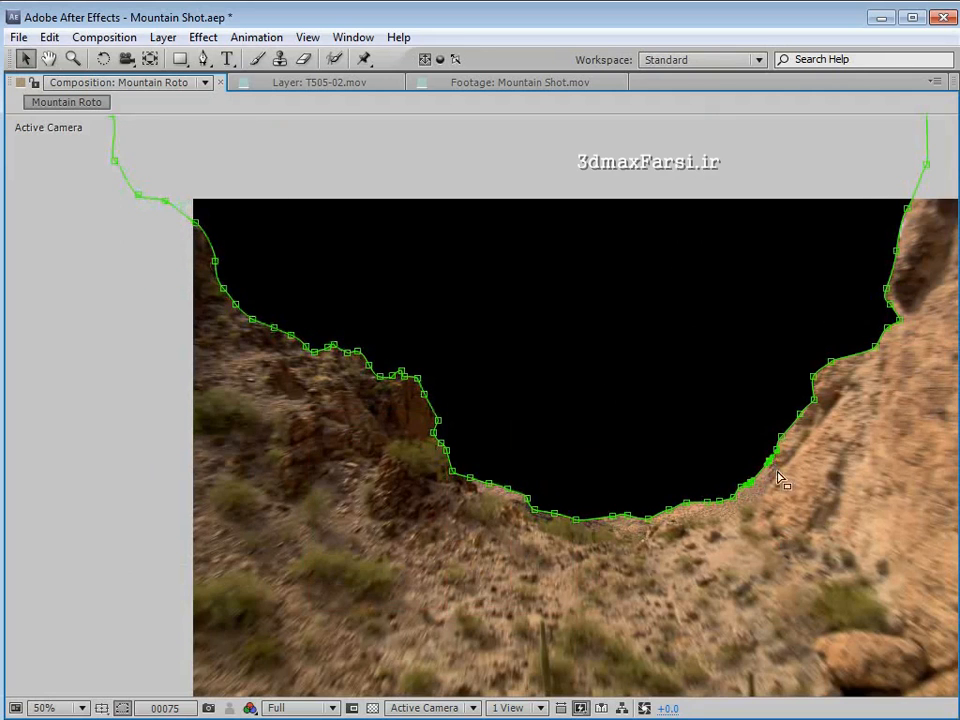
pyautogui.moveTo(446, 591); pyautogui.dragTo(750, 452)
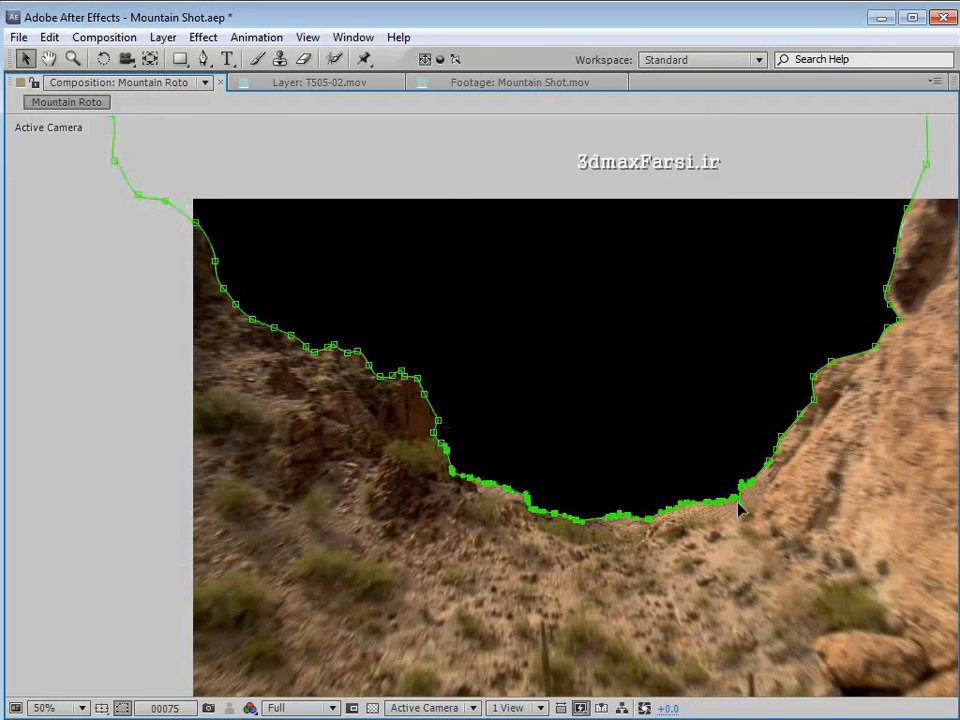
pyautogui.press('Down')
pyautogui.press('Down')
pyautogui.press('Down')
pyautogui.press('Down')
pyautogui.press('Down')
pyautogui.press('Down')
pyautogui.press('Down')
pyautogui.press('Down')
pyautogui.press('Down')
pyautogui.press('Down')
pyautogui.press('Down')
pyautogui.press('Down')
pyautogui.press('Down')
pyautogui.press('Down')
pyautogui.press('Down')
pyautogui.press('Down')
pyautogui.press('Down')
pyautogui.press('Down')
pyautogui.press('Down')
pyautogui.press('Down')
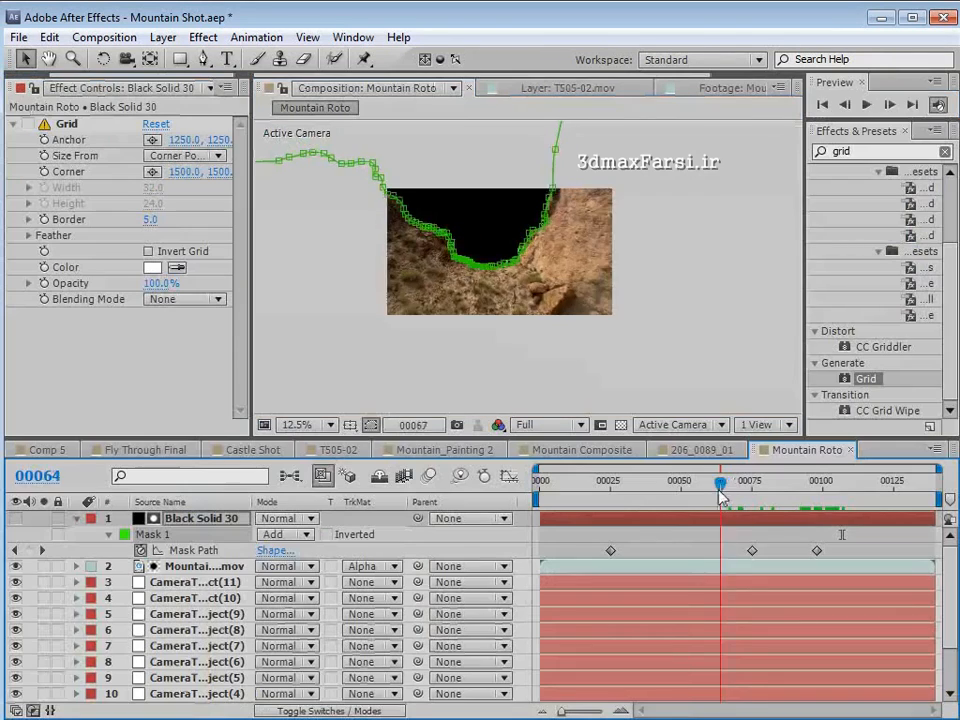
# - Return to frame 0, collapse the black solid's properties and duplicate Mountain Shot.mov as an unmatted copy at the top of the layer stack
pyautogui.press('pageup')
pyautogui.press('pageup')
pyautogui.press('pageup')
pyautogui.press('pageup')
pyautogui.press('pageup')
pyautogui.press('pageup')
pyautogui.press('pageup')
pyautogui.press('pageup')
pyautogui.press('pageup')
pyautogui.press('pageup')
pyautogui.press('pageup')
pyautogui.press('pageup')
pyautogui.press('pageup')
pyautogui.press('pageup')
pyautogui.press('pageup')
pyautogui.press('pageup')
pyautogui.press('pageup')
pyautogui.press('pageup')
pyautogui.press('pageup')
pyautogui.press('pageup')
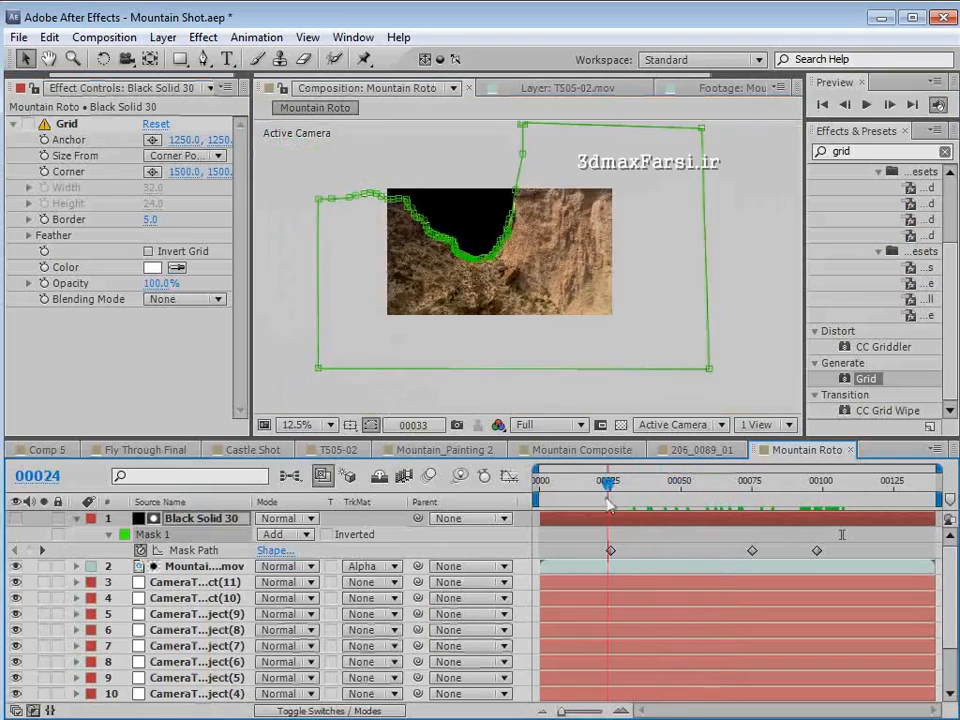
pyautogui.scroll(1, 499, 315)
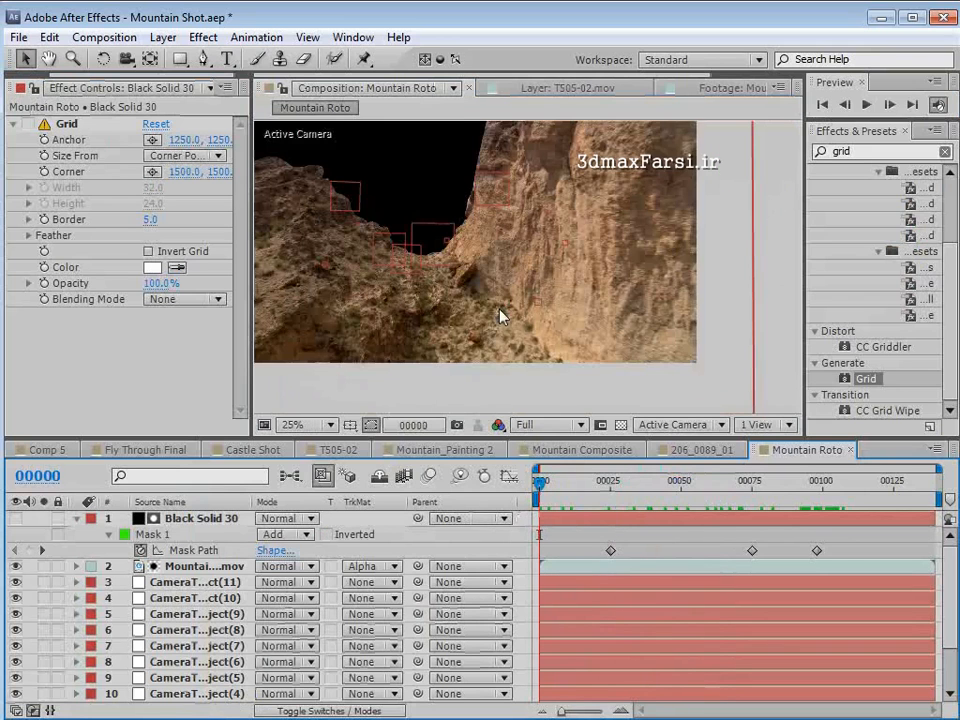
pyautogui.click(76, 518)
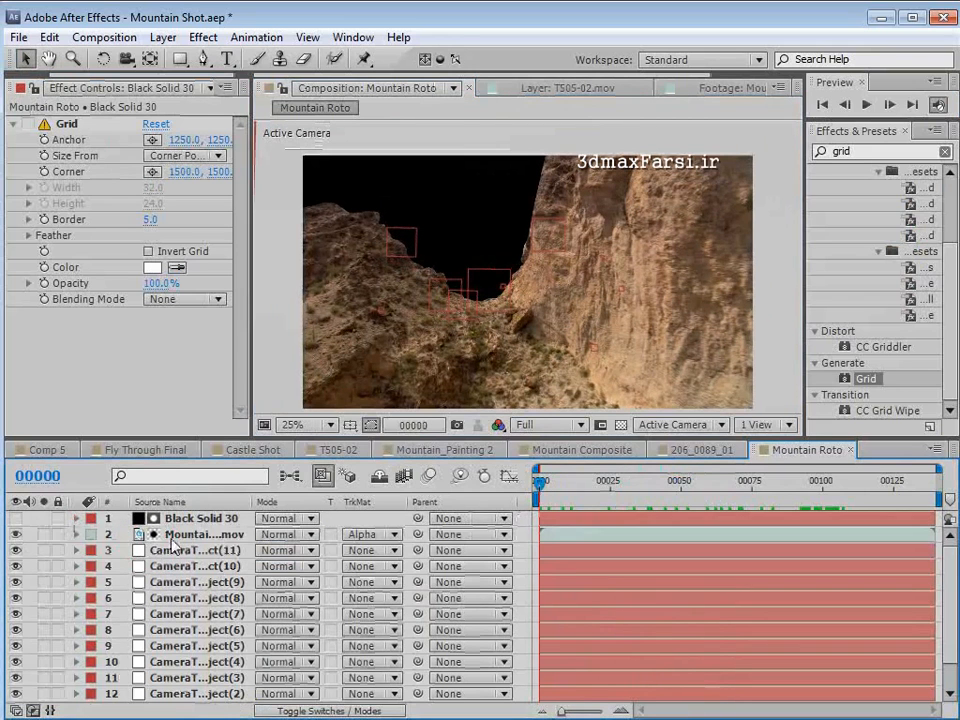
pyautogui.click(201, 536)
pyautogui.hotkey('ctrl', 'd')
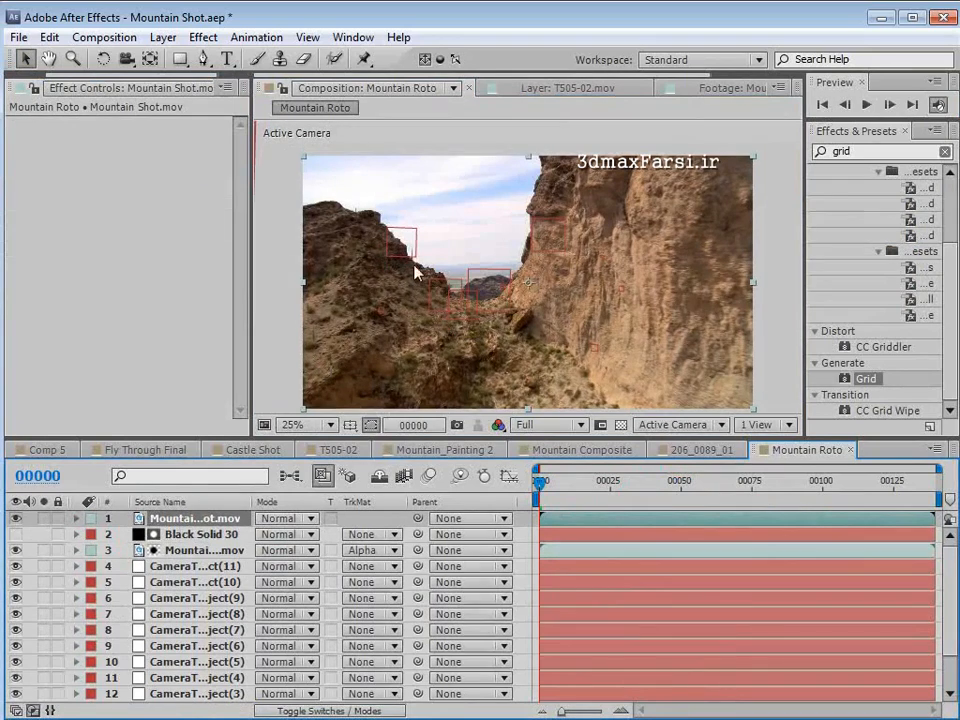
# - Examine the fine detail along the ridge against the sky up close, including the cacti and rock edges
pyautogui.press('`')
pyautogui.press('.')
pyautogui.moveTo(374, 352); pyautogui.dragTo(488, 436)
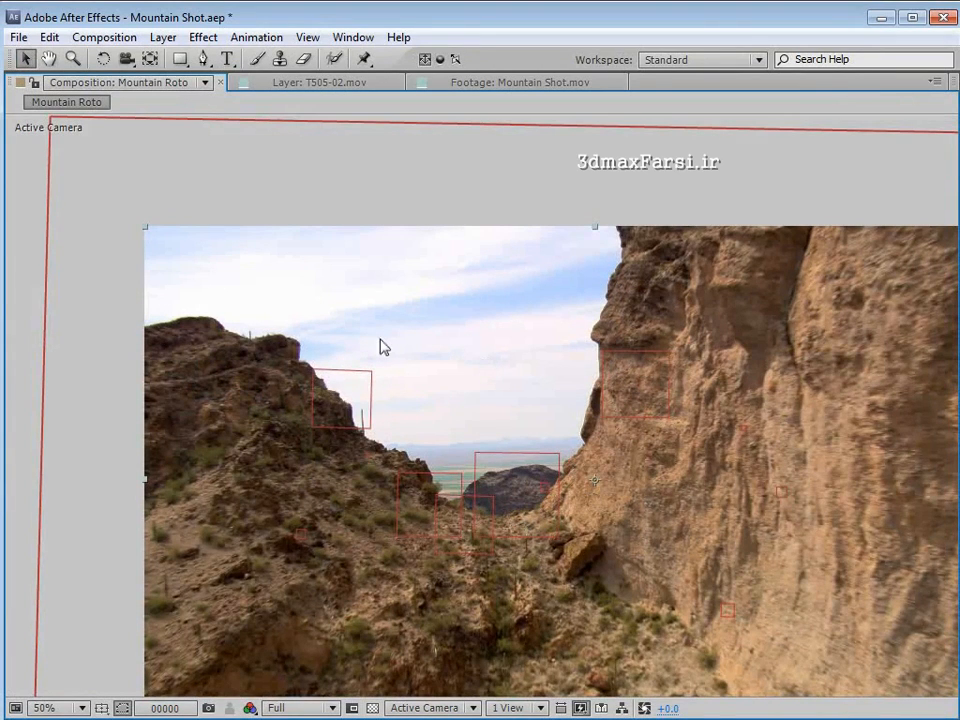
pyautogui.press('space')
pyautogui.scroll(1, 333, 367)
pyautogui.moveTo(20, 319); pyautogui.dragTo(407, 377)
pyautogui.scroll(1, 407, 377)
pyautogui.moveTo(347, 268); pyautogui.dragTo(358, 326)
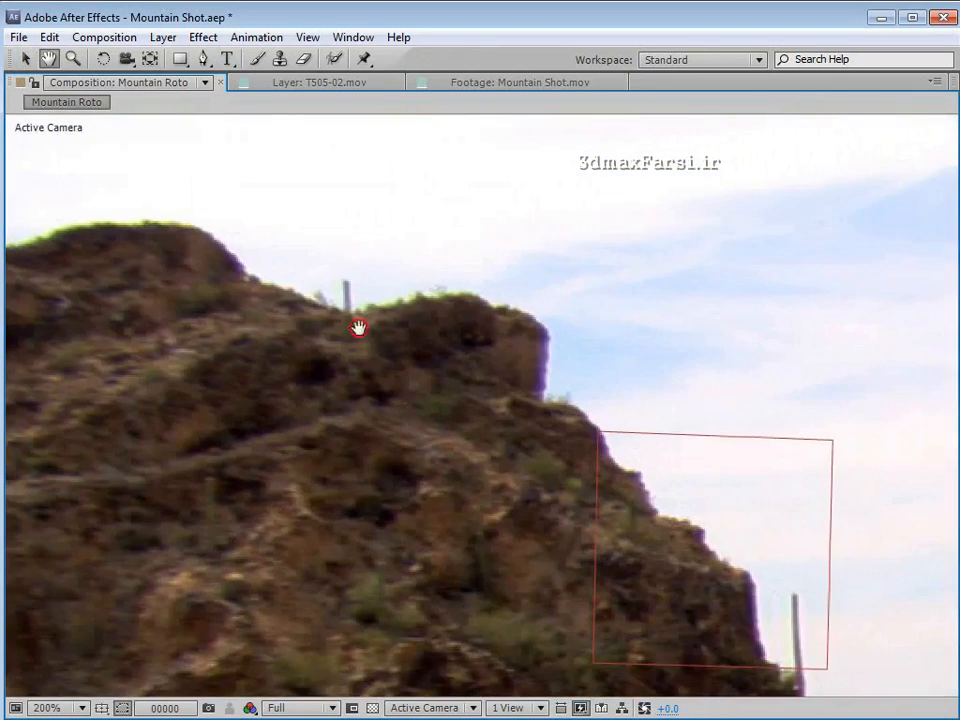
pyautogui.press('space')
pyautogui.scroll(-1, 621, 514)
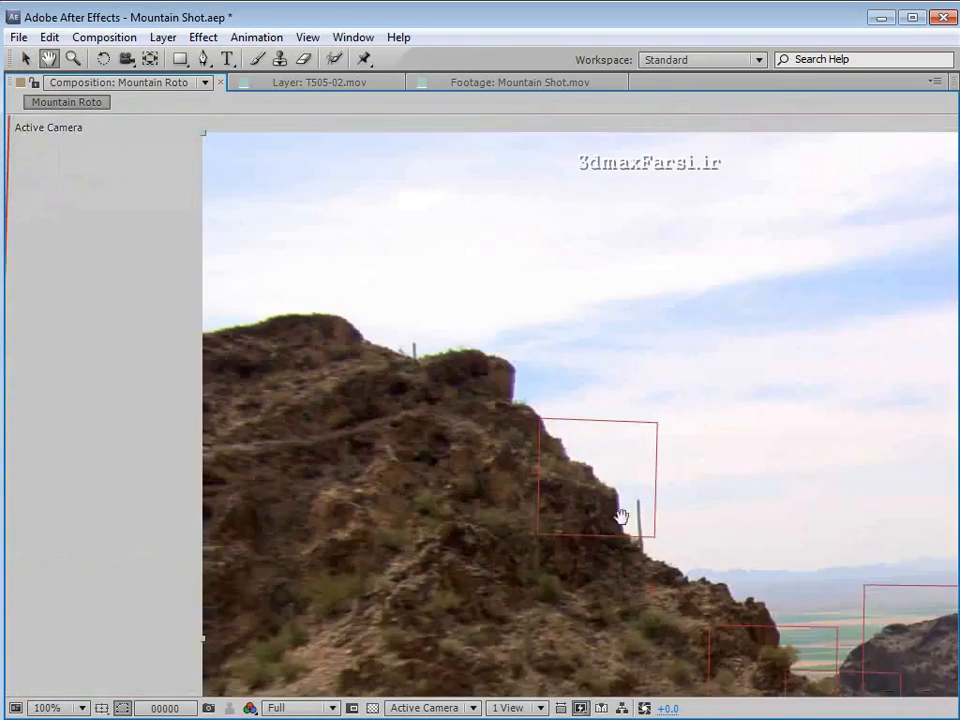
pyautogui.moveTo(621, 514); pyautogui.dragTo(443, 403)
pyautogui.scroll(-1, 471, 341)
pyautogui.press('`')
# - Apply a Luma Key effect to the Mountain Shot.mov copy and set its Key Type to Key Out Brighter
pyautogui.click(200, 525)
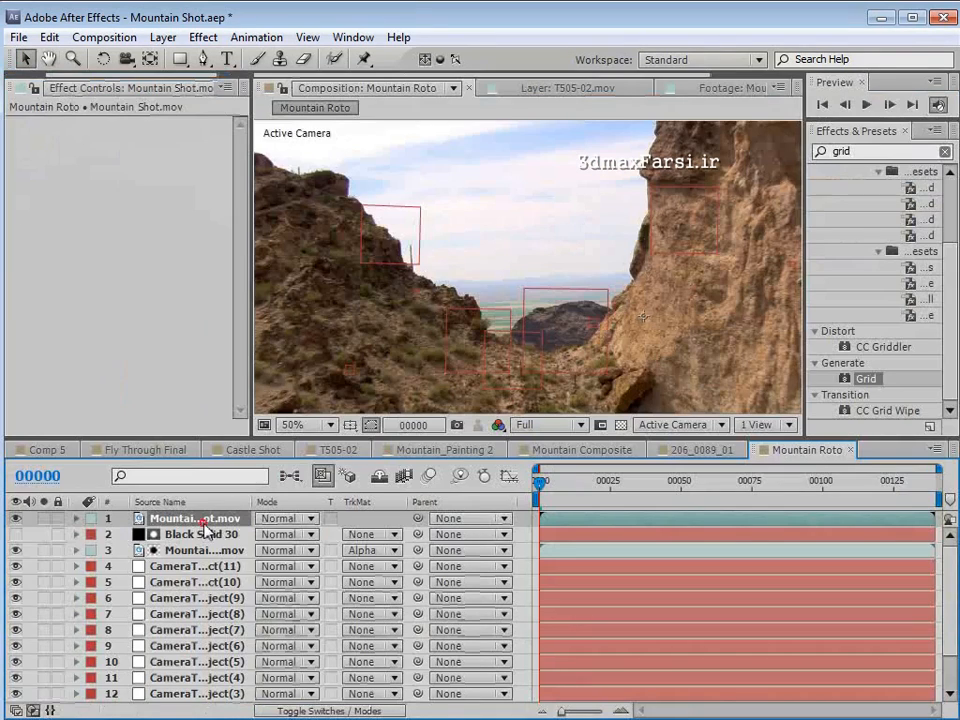
pyautogui.click(203, 37)
pyautogui.click(254, 377)
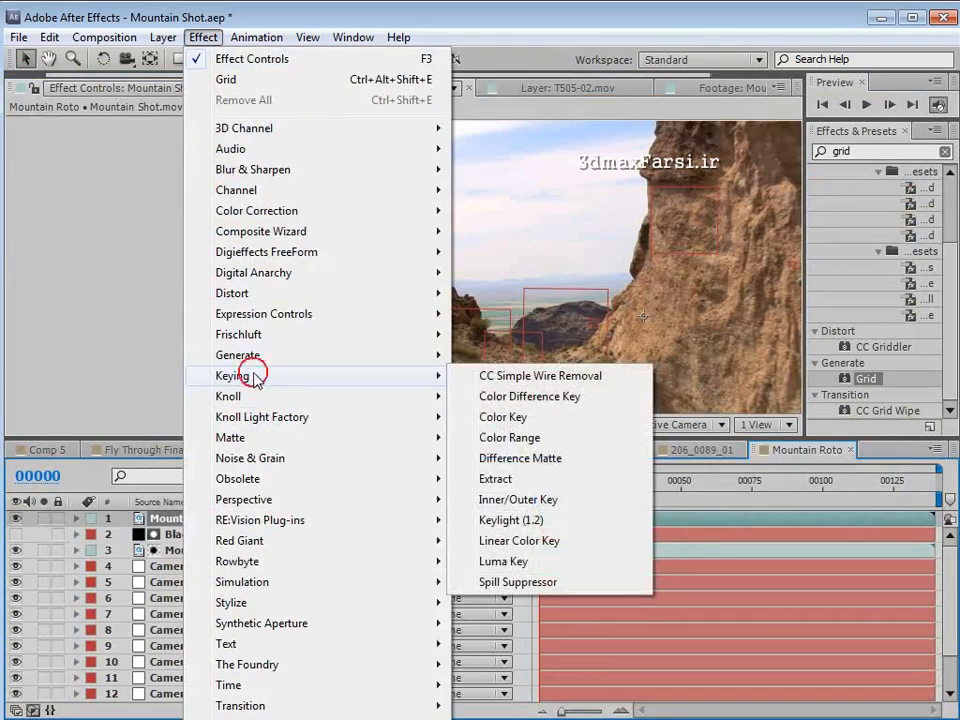
pyautogui.click(521, 561)
pyautogui.click(188, 141)
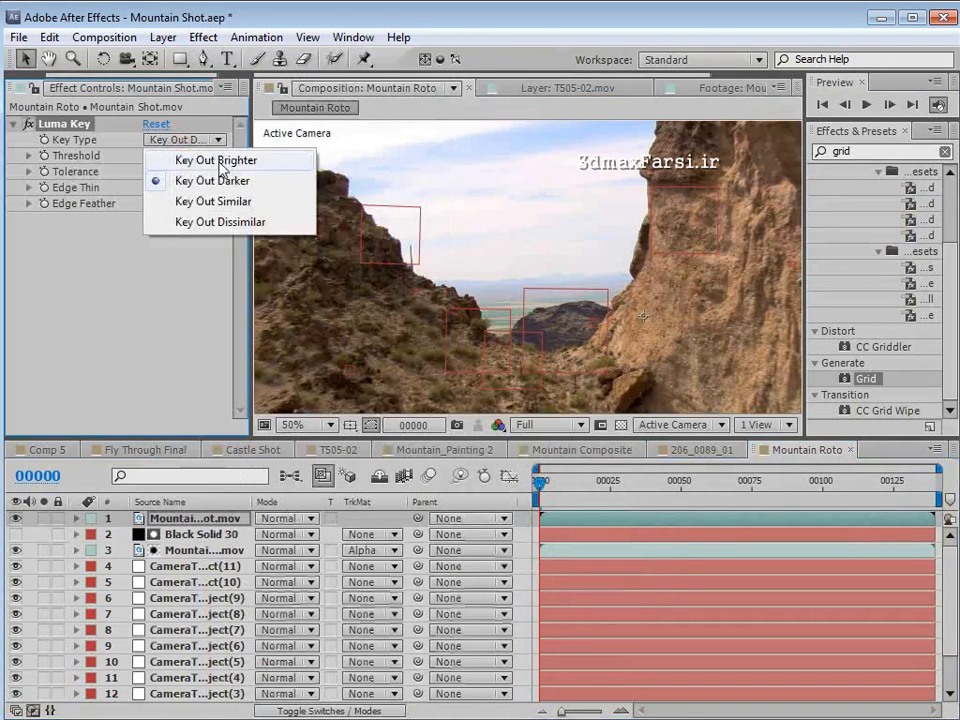
pyautogui.click(185, 160)
# - Solo the copy against transparency and set the Luma Key Threshold to 214
pyautogui.click(43, 518)
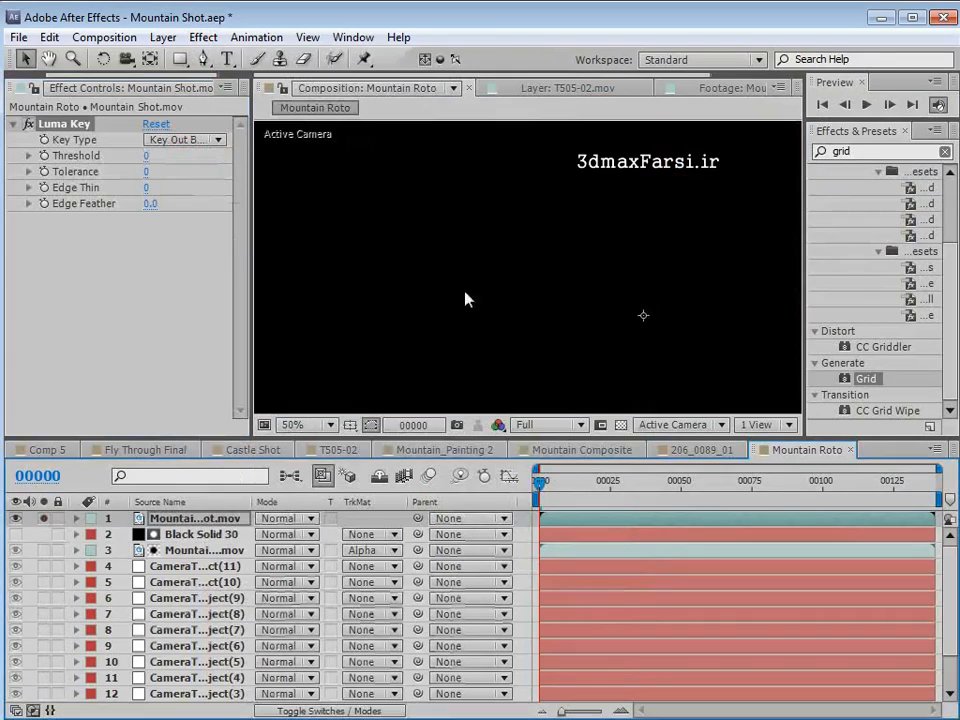
pyautogui.click(621, 424)
pyautogui.scroll(-2, 540, 326)
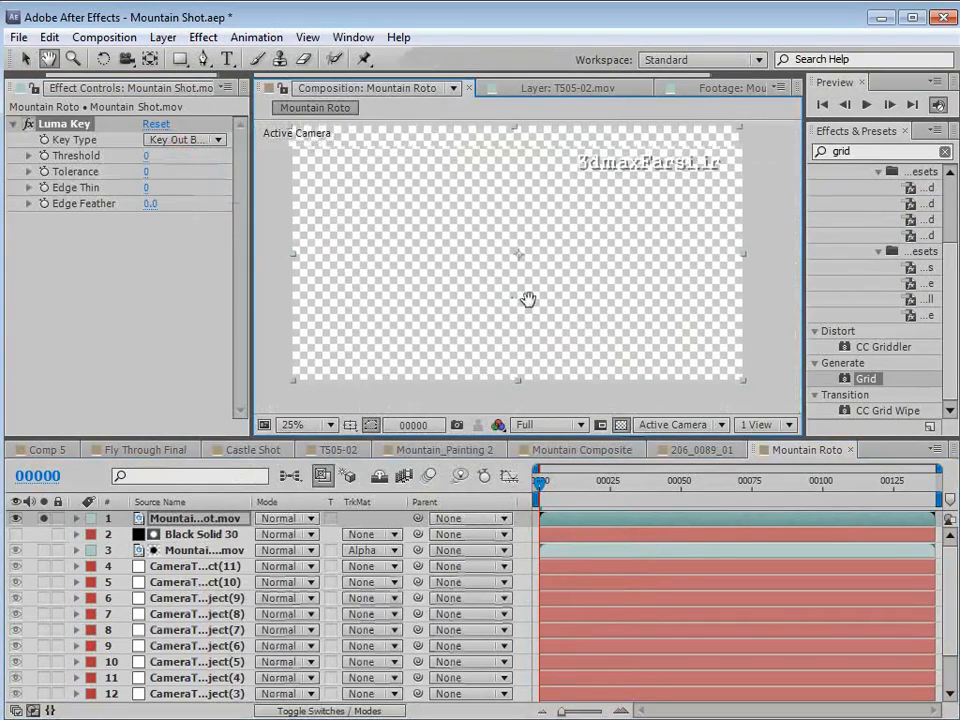
pyautogui.moveTo(148, 155); pyautogui.dragTo(475, 268)
pyautogui.press('space')
pyautogui.scroll(2, 450, 231)
pyautogui.moveTo(480, 321); pyautogui.dragTo(518, 311)
pyautogui.scroll(1, 503, 258)
pyautogui.moveTo(501, 255); pyautogui.dragTo(516, 285)
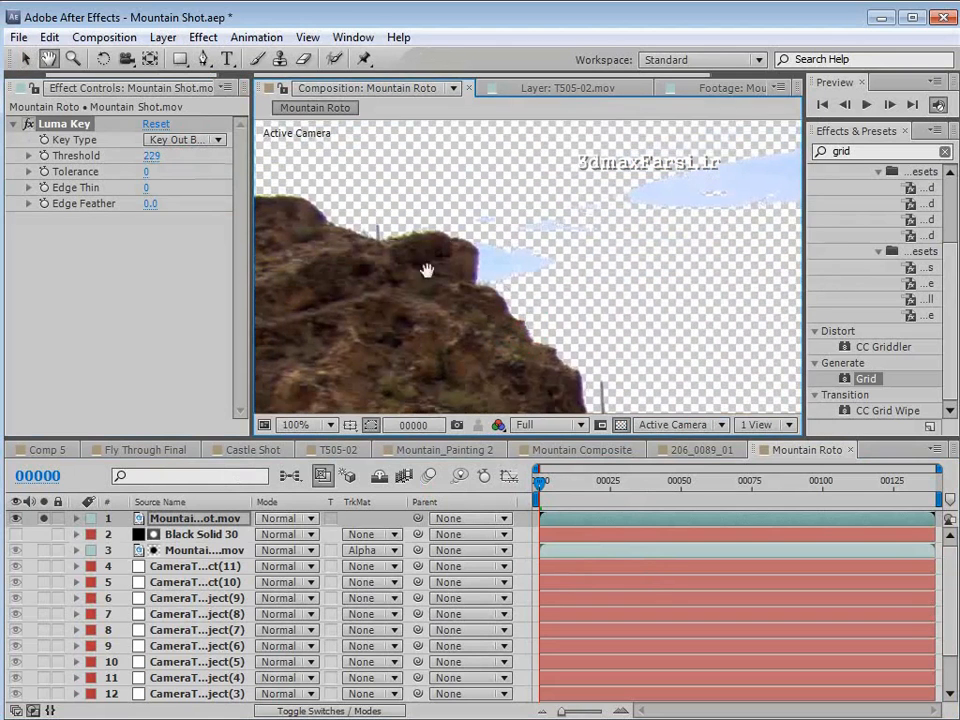
pyautogui.moveTo(150, 155)
pyautogui.mouseDown()
pyautogui.moveTo(128, 157)
pyautogui.moveTo(142, 167)
pyautogui.mouseUp()
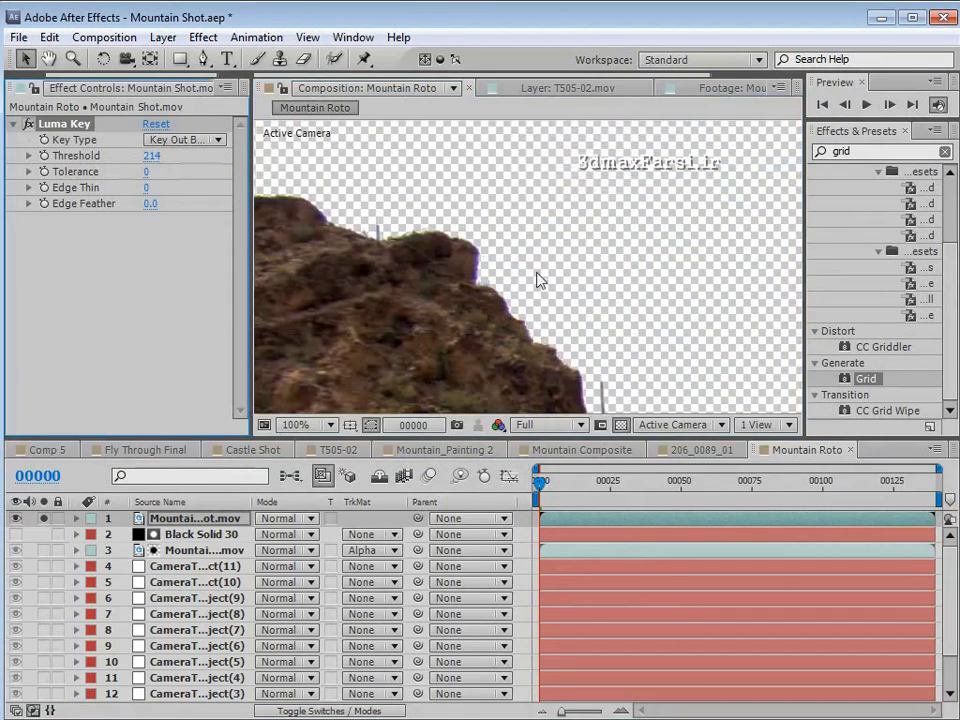
# - Add a Color Key effect, sample the leftover blue sky patch as its key color and set Color Tolerance to 64
pyautogui.press('space')
pyautogui.moveTo(476, 230); pyautogui.dragTo(392, 247)
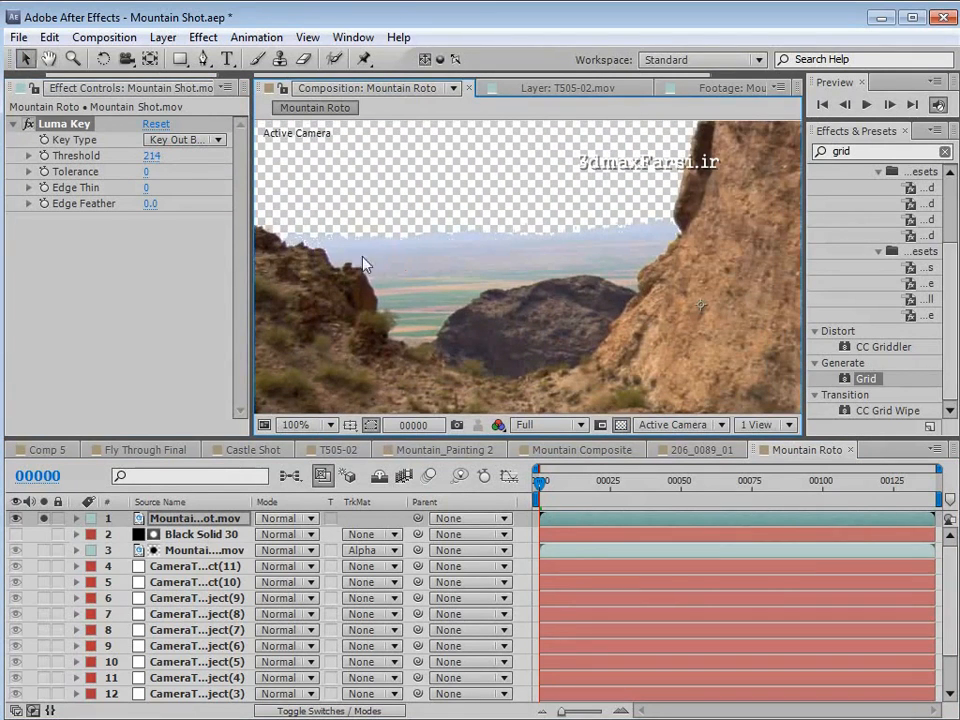
pyautogui.press('space')
pyautogui.moveTo(355, 283); pyautogui.dragTo(511, 232)
pyautogui.scroll(-1, 484, 296)
pyautogui.press('space')
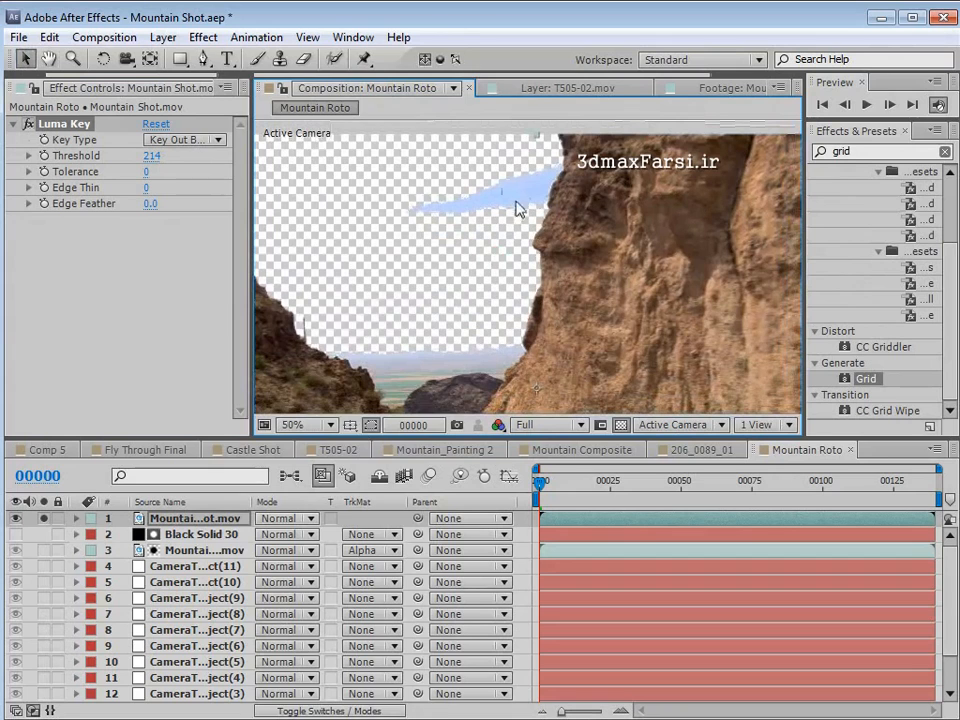
pyautogui.click(203, 37)
pyautogui.moveTo(300, 376)
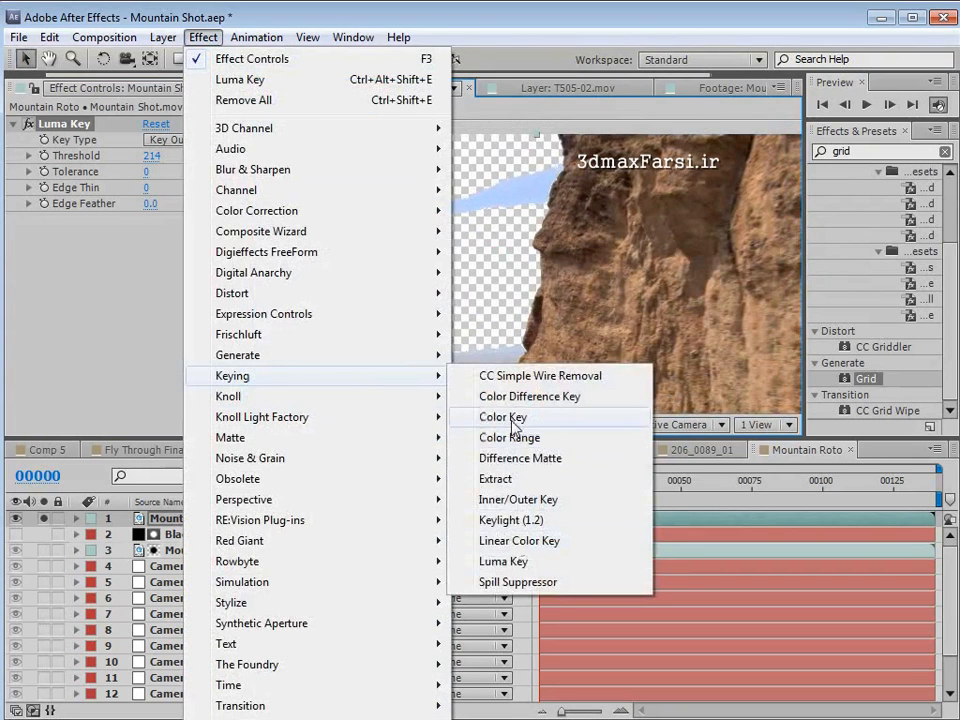
pyautogui.click(512, 422)
pyautogui.click(178, 236)
pyautogui.click(510, 197)
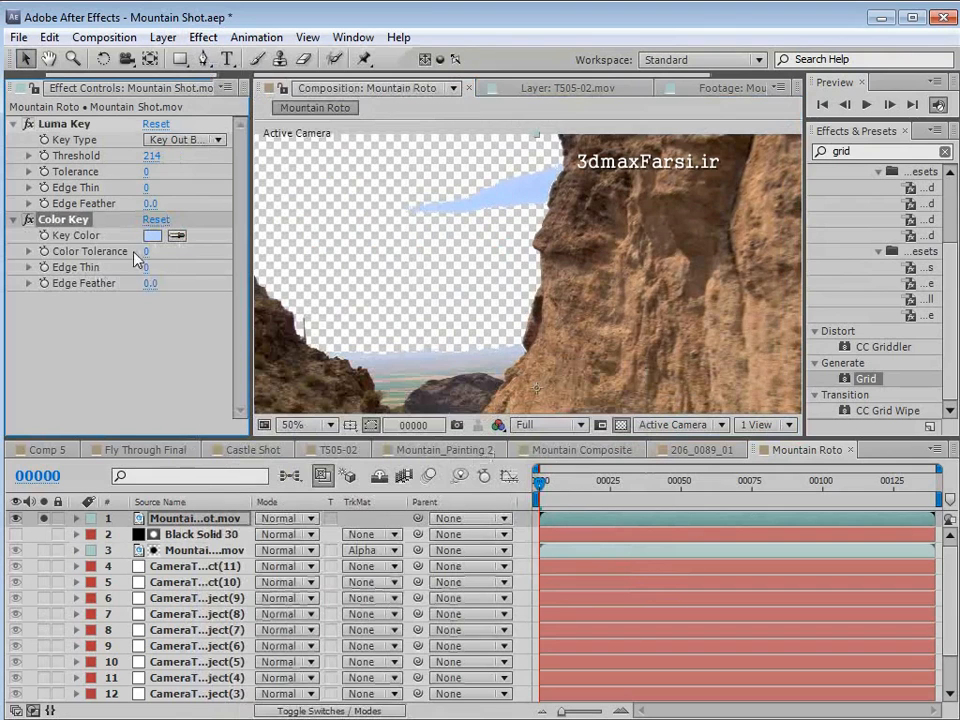
pyautogui.moveTo(146, 252); pyautogui.dragTo(197, 240)
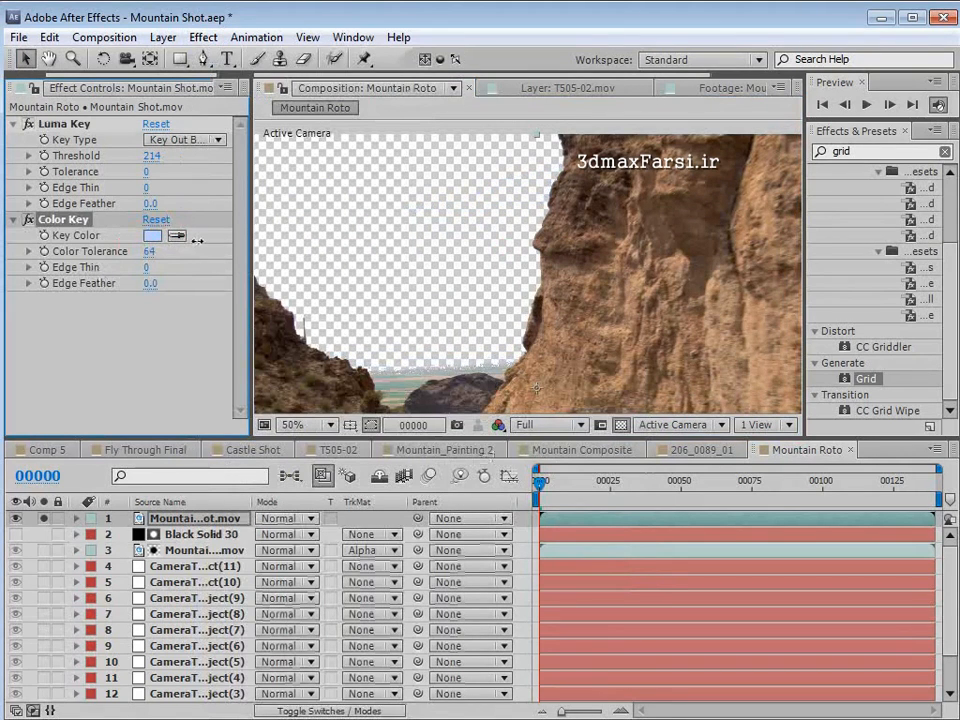
# - Set Edge Feather to 1.0 on both the Color Key and the Luma Key, checking the softened rock edges
pyautogui.press('space')
pyautogui.scroll(1, 546, 319)
pyautogui.moveTo(546, 319); pyautogui.dragTo(440, 281)
pyautogui.click(148, 283)
pyautogui.write('1')
pyautogui.press('Return')
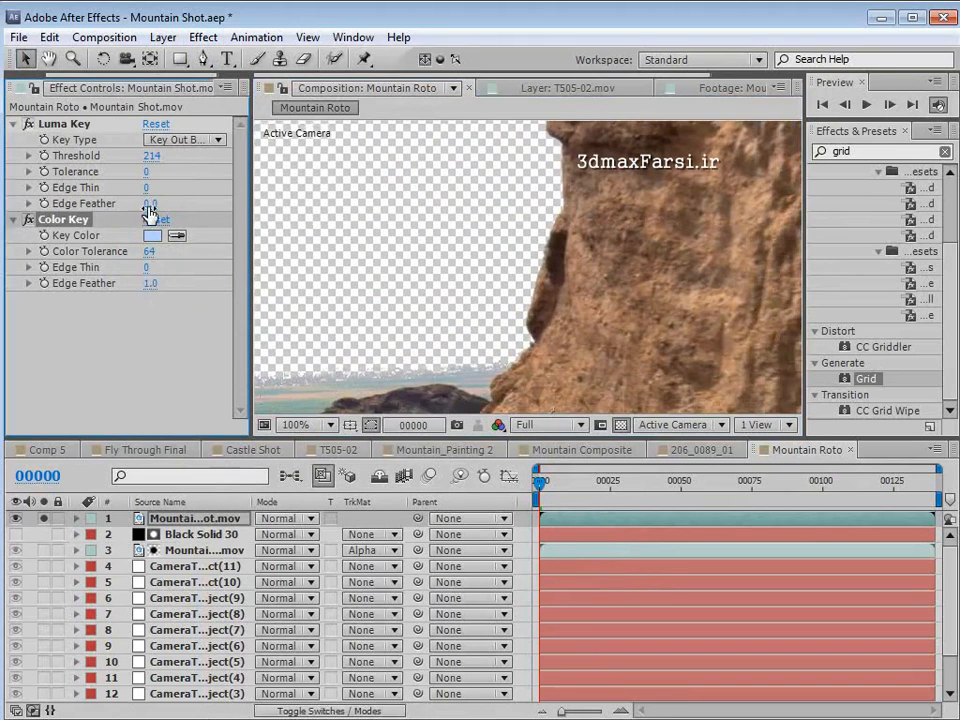
pyautogui.click(148, 205)
pyautogui.write('1')
pyautogui.press('Return')
pyautogui.press('space')
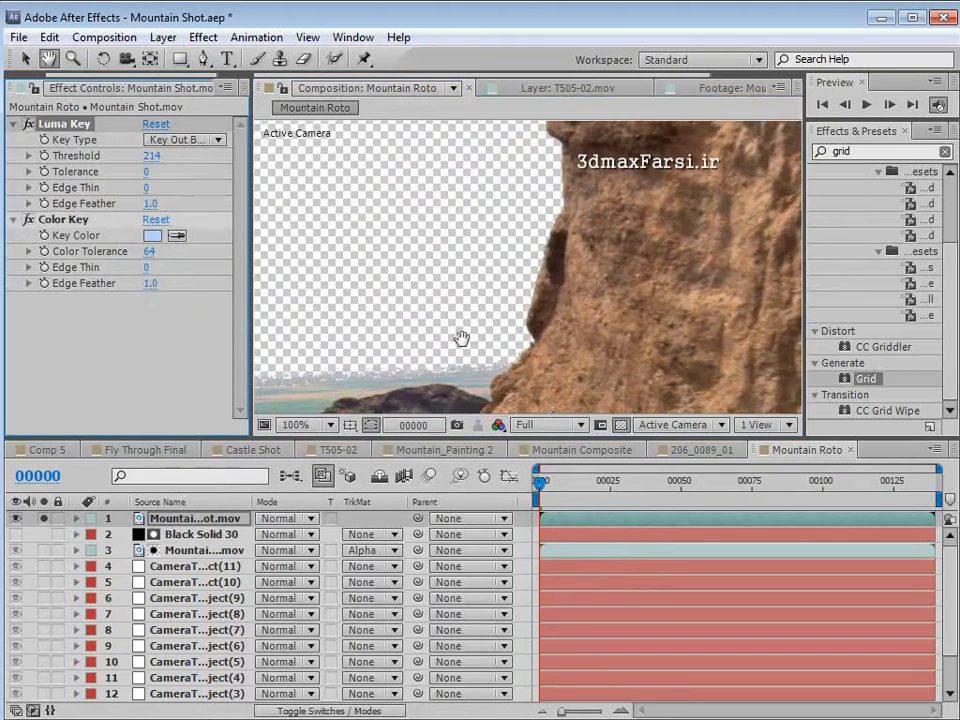
pyautogui.moveTo(462, 338); pyautogui.dragTo(640, 289)
pyautogui.scroll(-1, 433, 282)
pyautogui.moveTo(433, 282); pyautogui.dragTo(551, 381)
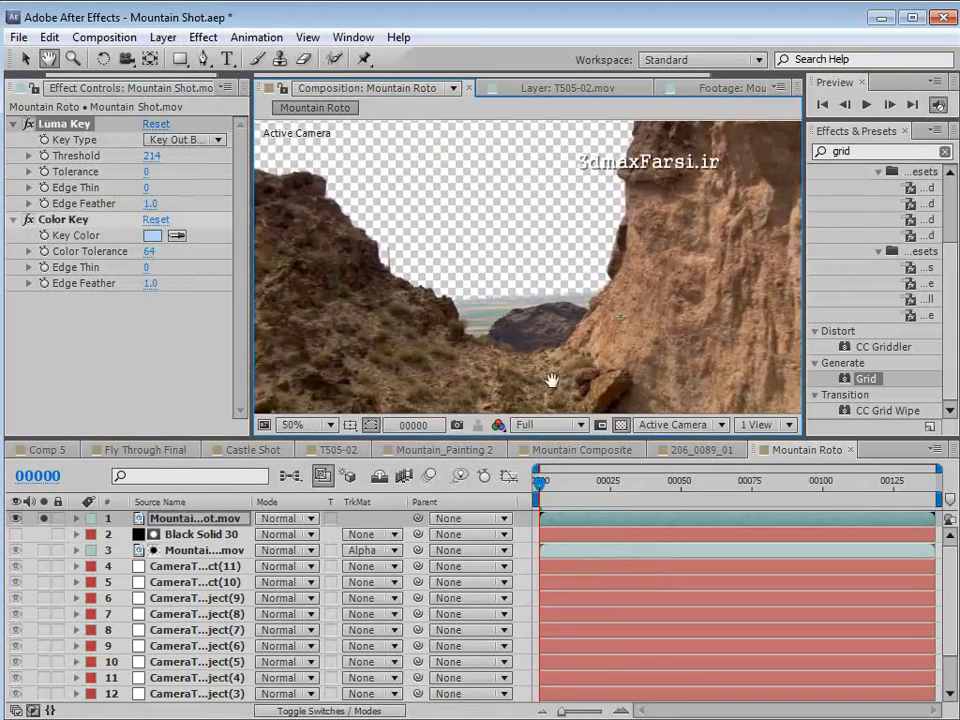
# - On the keyed Mountain Shot.mov copy at frame 0, start a Pen mask running along the horizon from beyond the frame's left side across the right cliff
pyautogui.moveTo(566, 484); pyautogui.dragTo(710, 505)
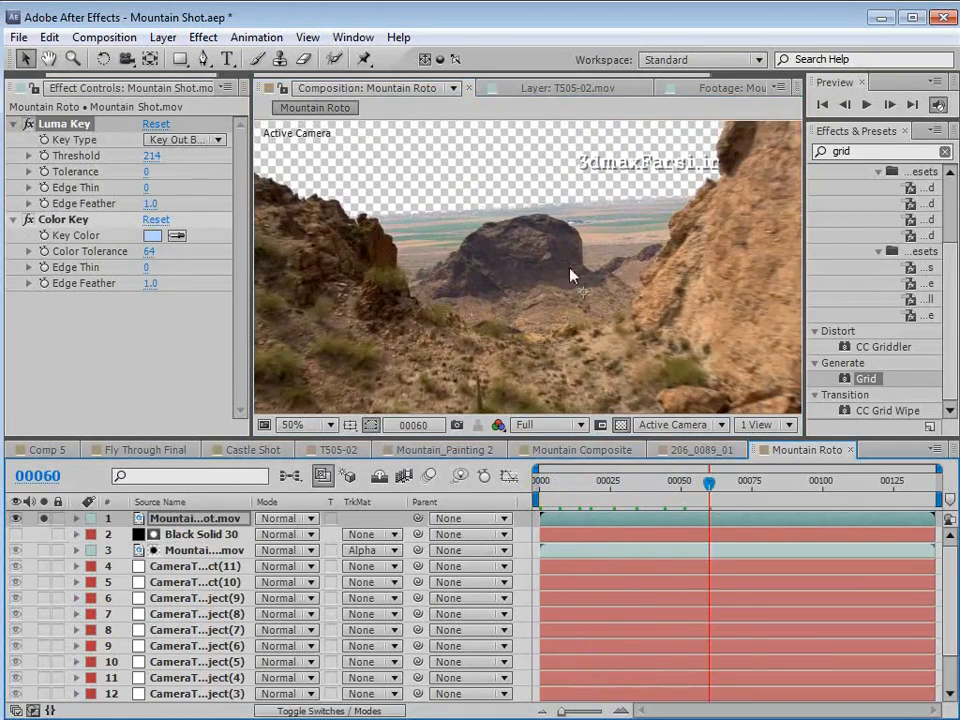
pyautogui.scroll(-1, 586, 293)
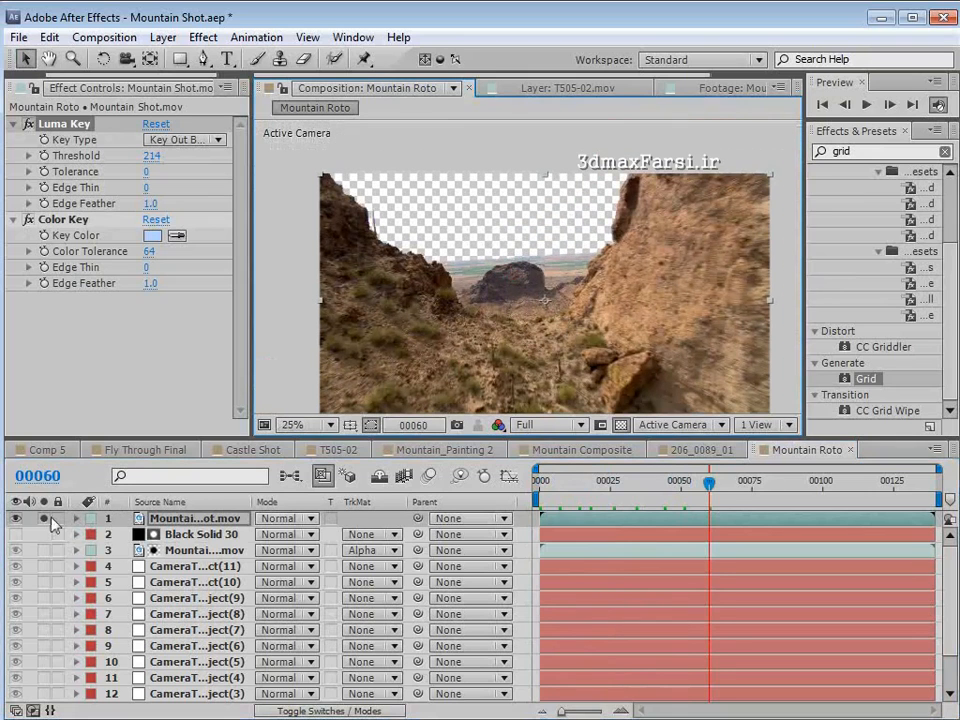
pyautogui.click(420, 242)
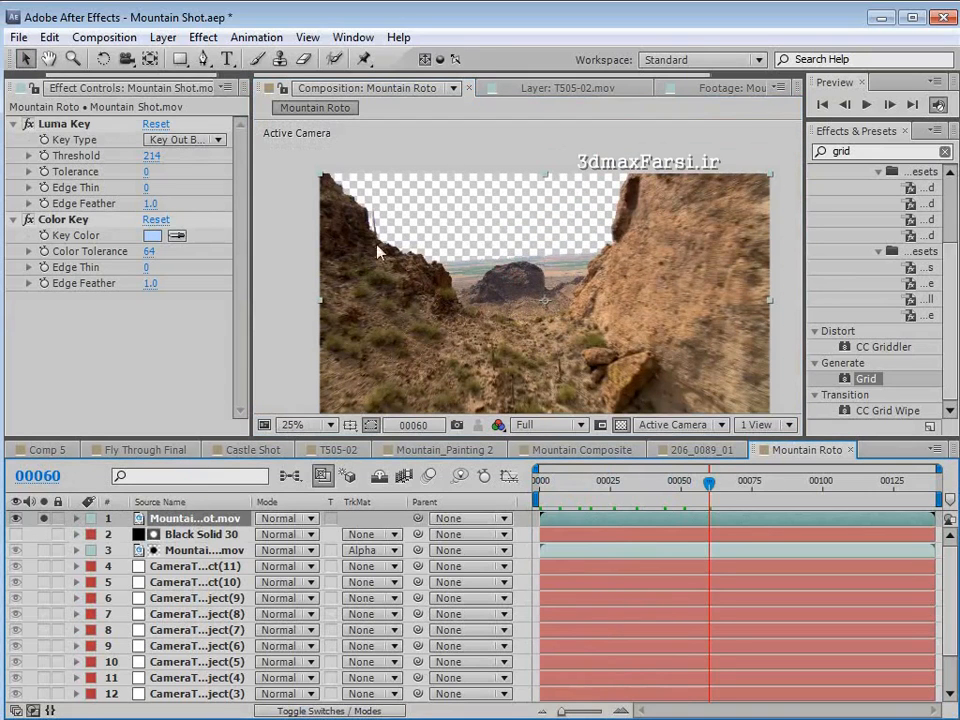
pyautogui.click(207, 59)
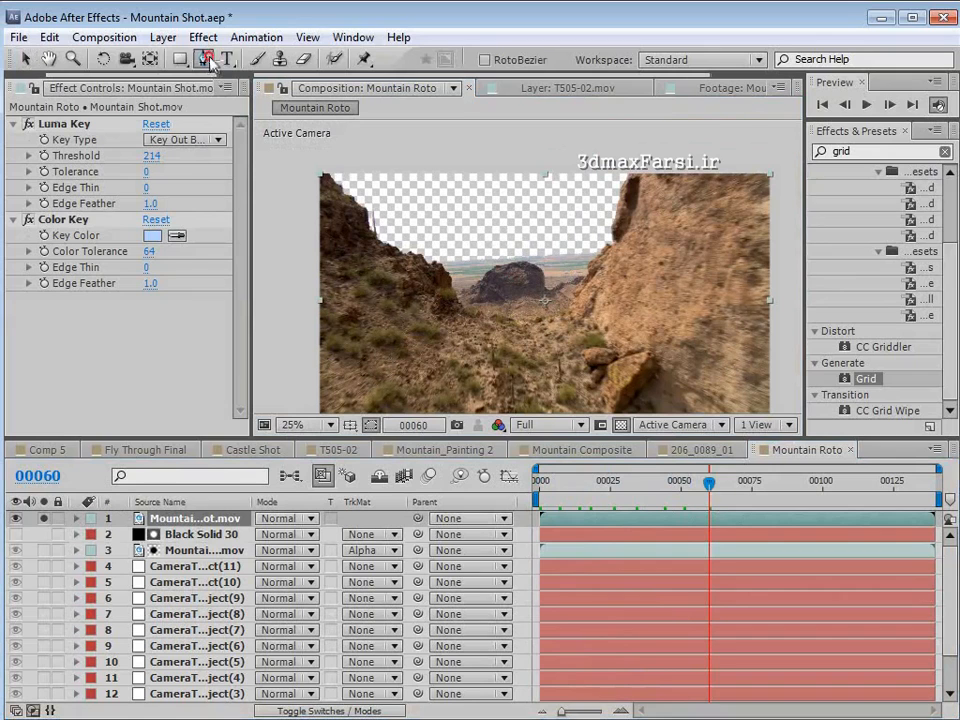
pyautogui.click(293, 392)
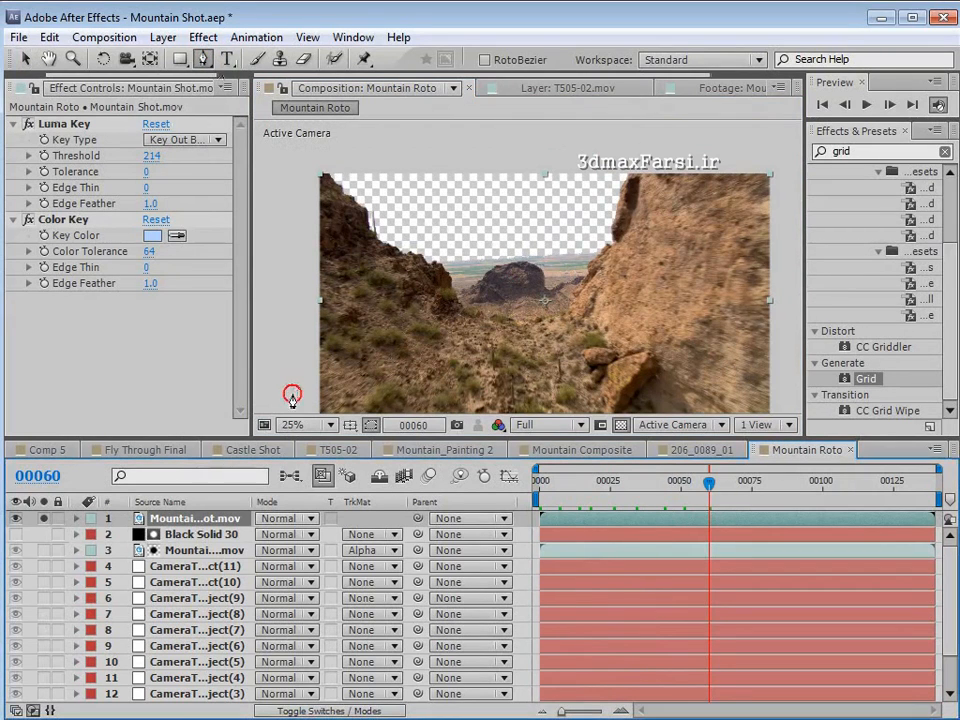
pyautogui.moveTo(709, 482)
pyautogui.mouseDown()
pyautogui.moveTo(625, 503)
pyautogui.moveTo(484, 511)
pyautogui.mouseUp()
pyautogui.scroll(2, 515, 262)
pyautogui.press('space')
pyautogui.moveTo(376, 326); pyautogui.dragTo(549, 268)
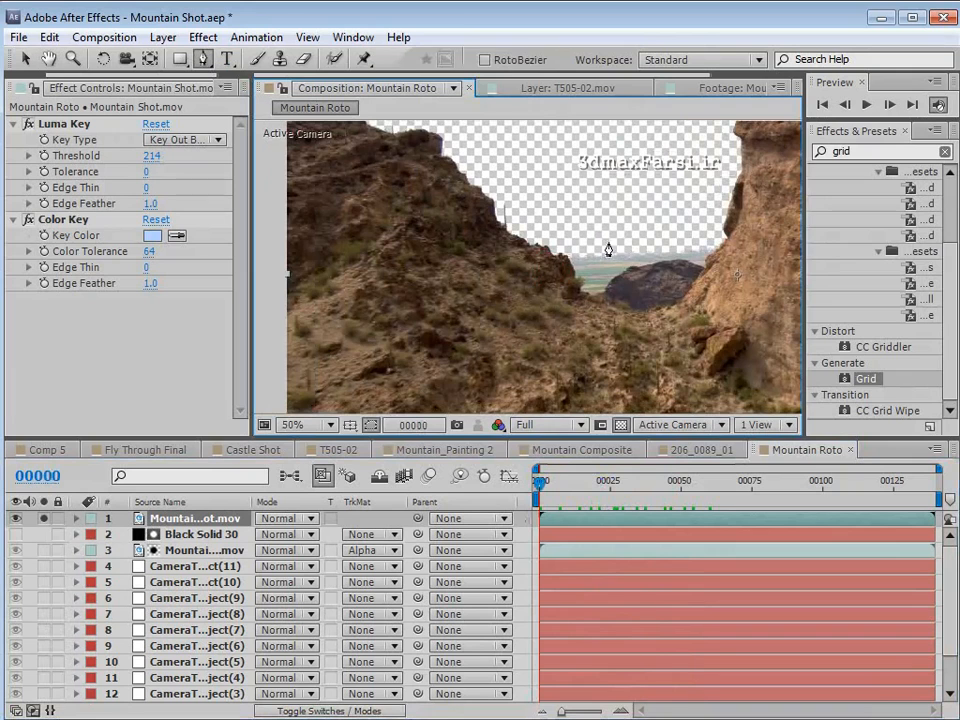
pyautogui.scroll(-2, 520, 255)
pyautogui.click(365, 273)
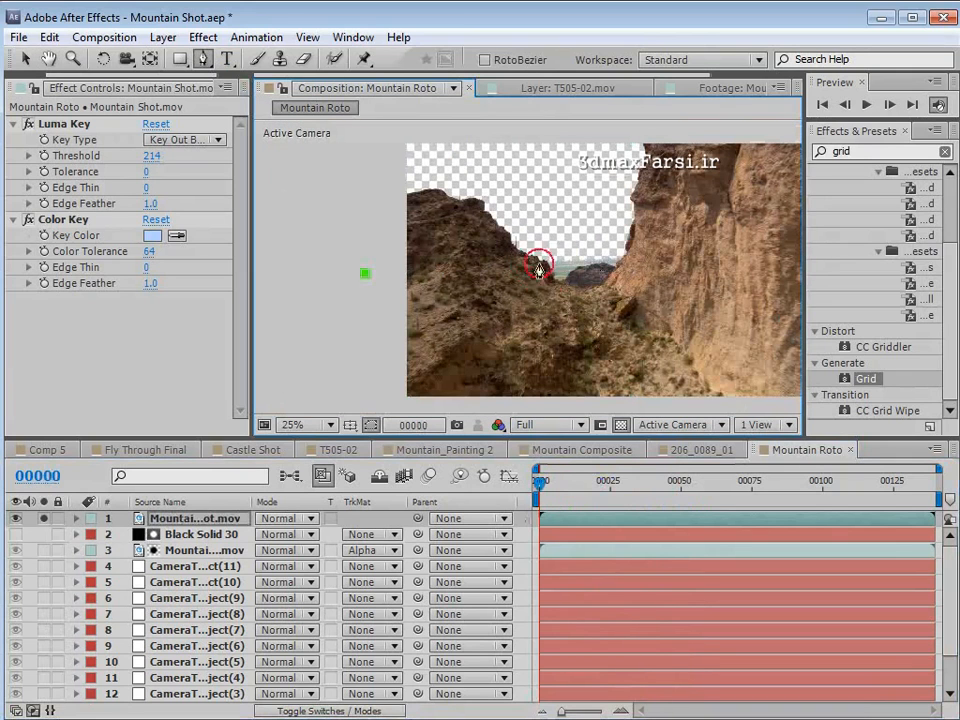
pyautogui.click(553, 257)
pyautogui.moveTo(611, 251); pyautogui.dragTo(641, 248)
pyautogui.click(677, 241)
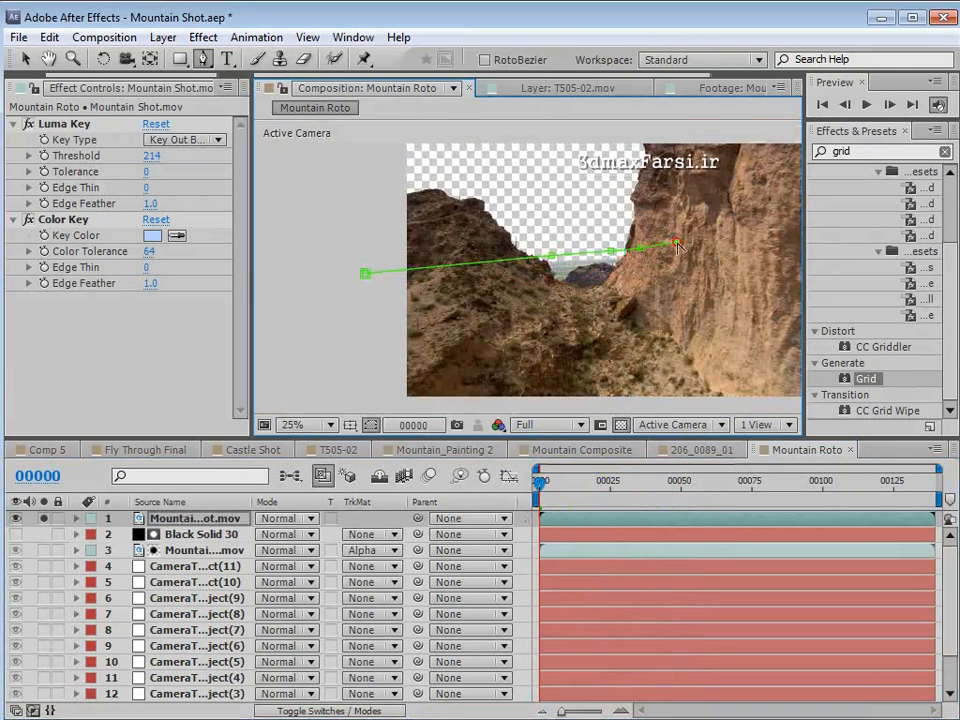
# - Continue the mask past the right cliff and close it around the upper part of the frame, well outside the image bounds
pyautogui.press('space')
pyautogui.moveTo(753, 266); pyautogui.dragTo(604, 303)
pyautogui.press(',')
pyautogui.press(',')
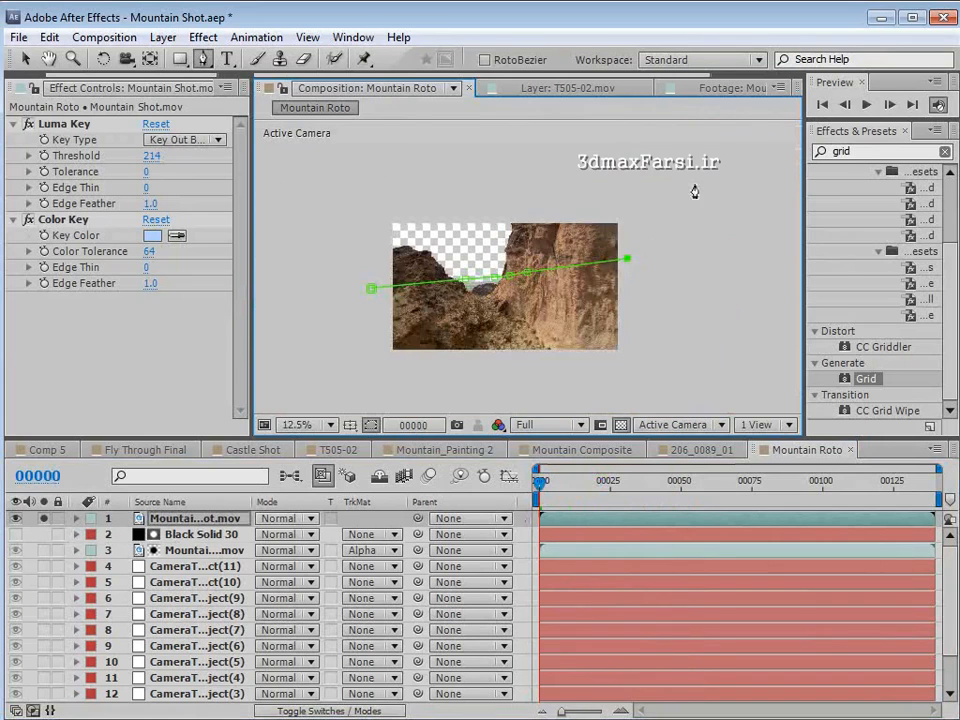
pyautogui.click(664, 262)
pyautogui.click(661, 176)
pyautogui.click(527, 157)
pyautogui.click(351, 154)
pyautogui.click(303, 209)
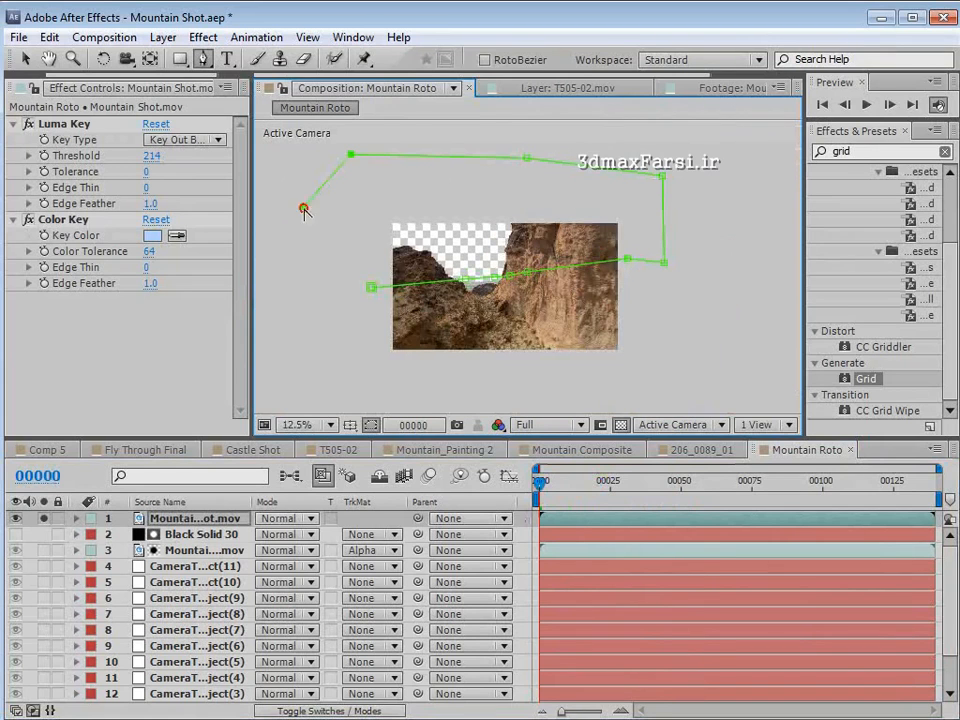
pyautogui.click(371, 290)
# - Reveal Mask 1 on the copy and change its outline color to red
pyautogui.press('m')
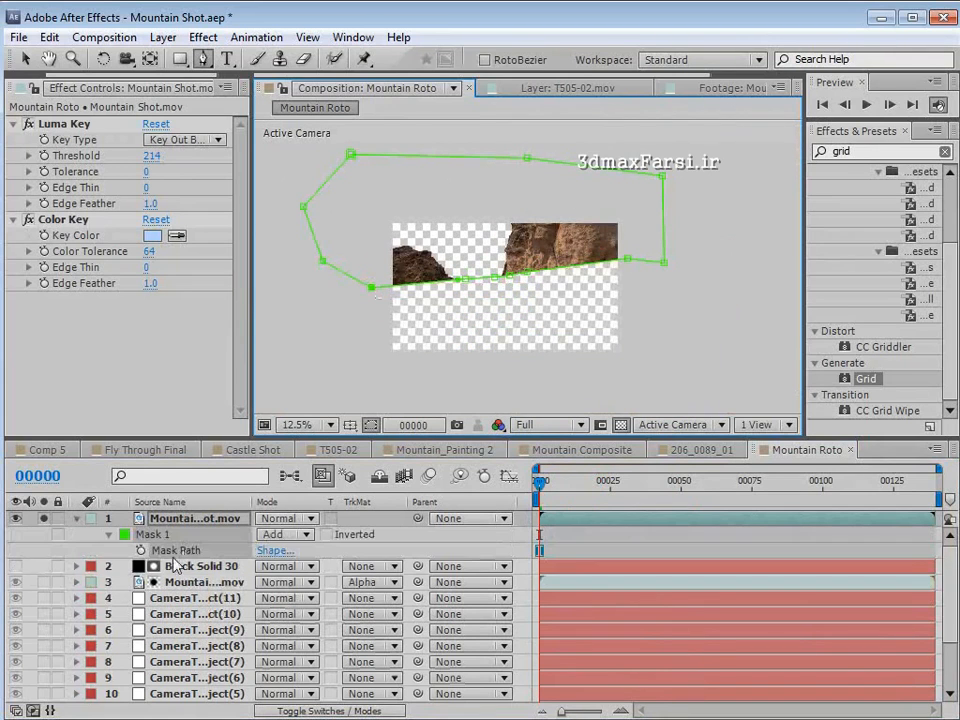
pyautogui.click(124, 534)
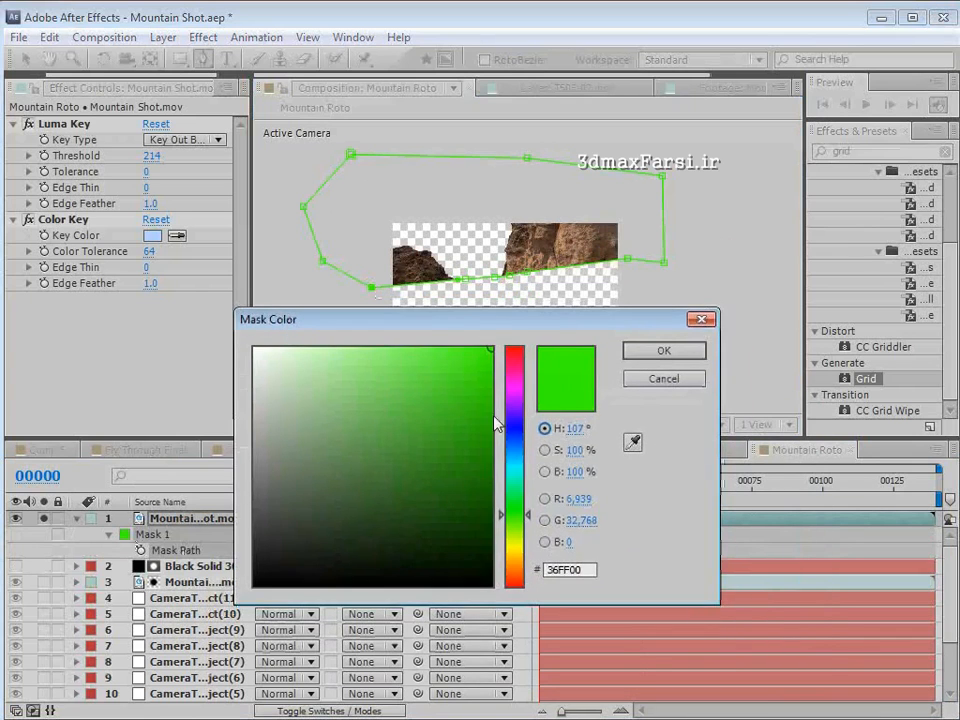
pyautogui.click(512, 348)
pyautogui.click(666, 351)
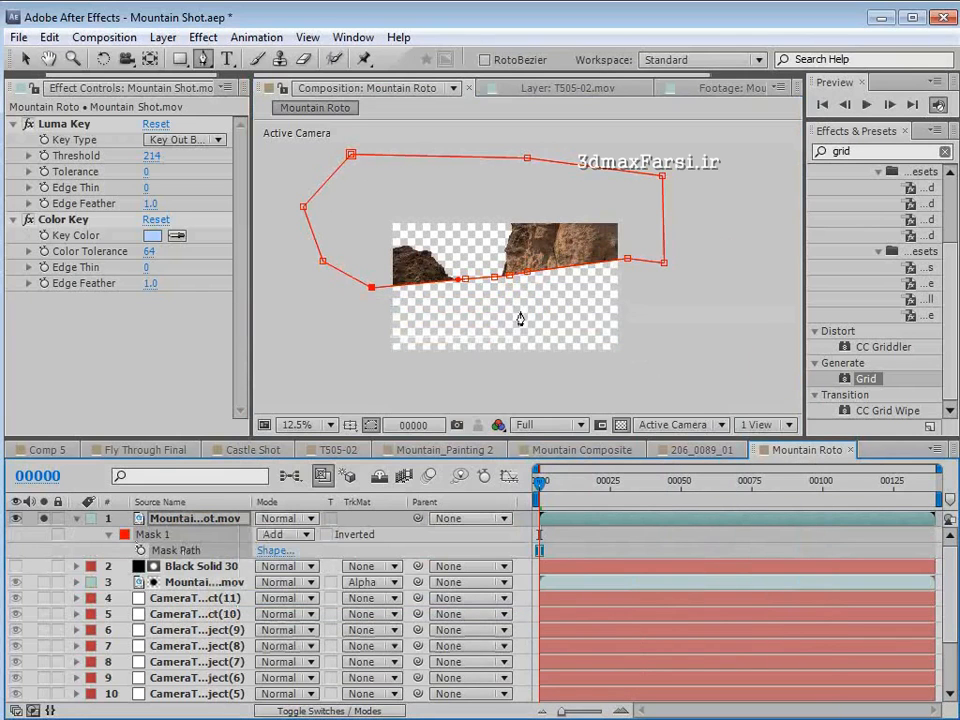
# - Set Mask 1's mode to None and start keyframing its Mask Path at frame 0
pyautogui.press('v')
pyautogui.scroll(1, 520, 318)
pyautogui.click(287, 535)
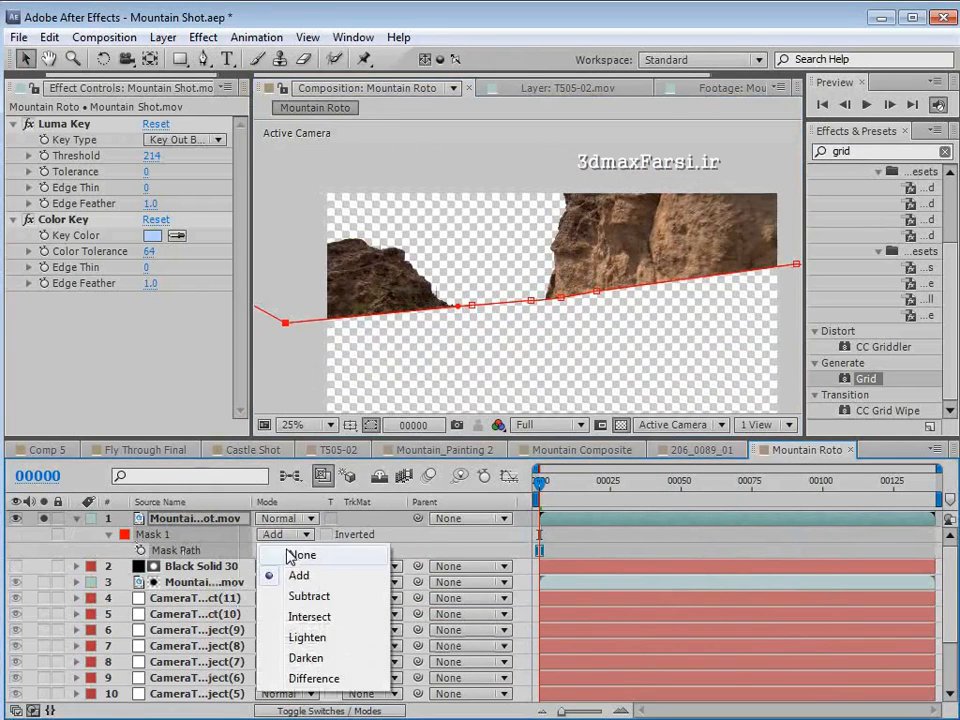
pyautogui.click(300, 556)
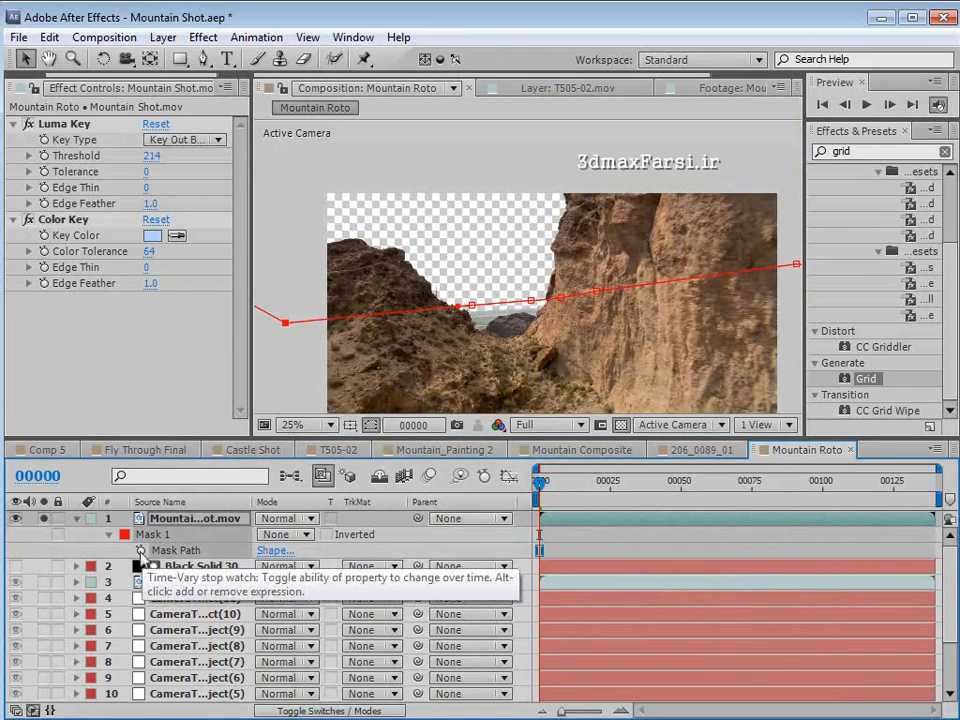
pyautogui.click(107, 535)
pyautogui.click(141, 550)
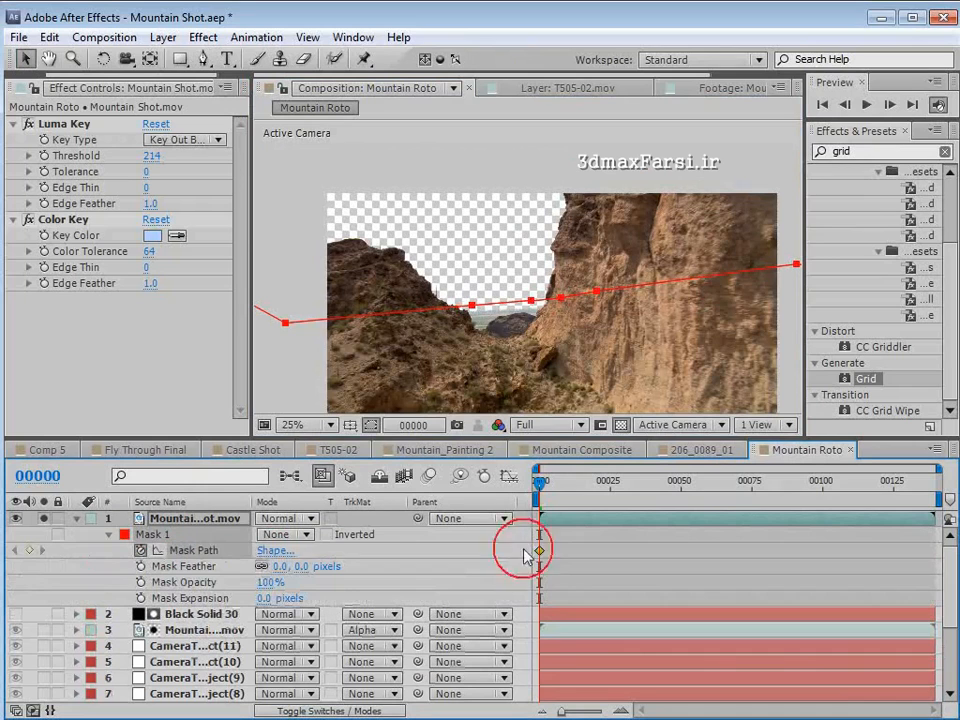
# - Move the mask up to follow the horizon at frames 28 and 49, keyframing its path
pyautogui.moveTo(540, 483); pyautogui.dragTo(621, 500)
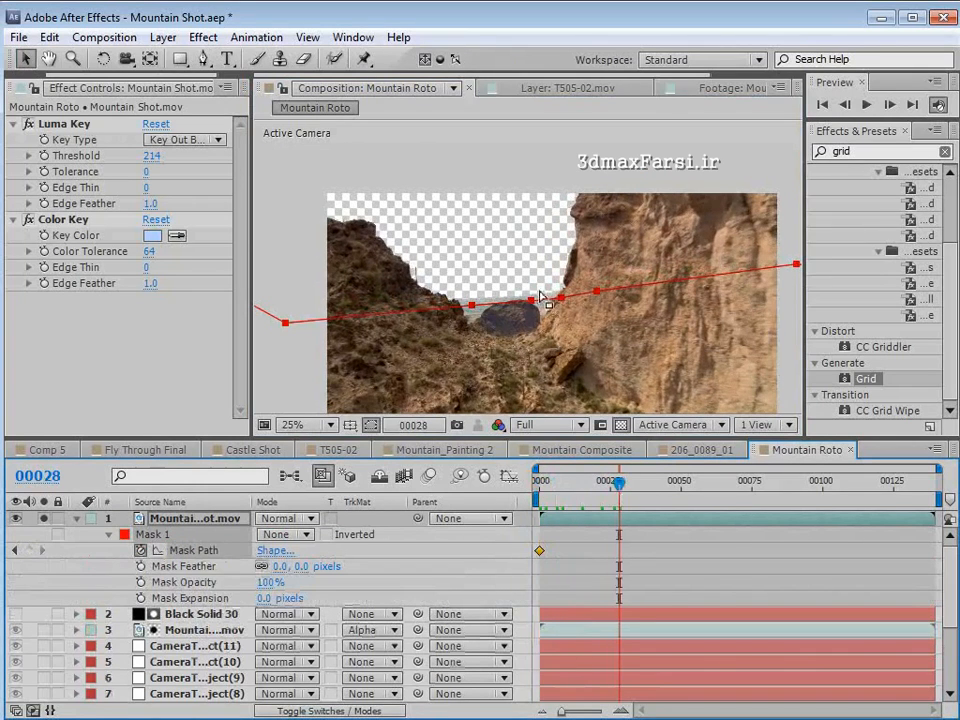
pyautogui.moveTo(542, 300); pyautogui.dragTo(523, 286)
pyautogui.moveTo(626, 482); pyautogui.dragTo(678, 482)
pyautogui.moveTo(521, 289); pyautogui.dragTo(521, 274)
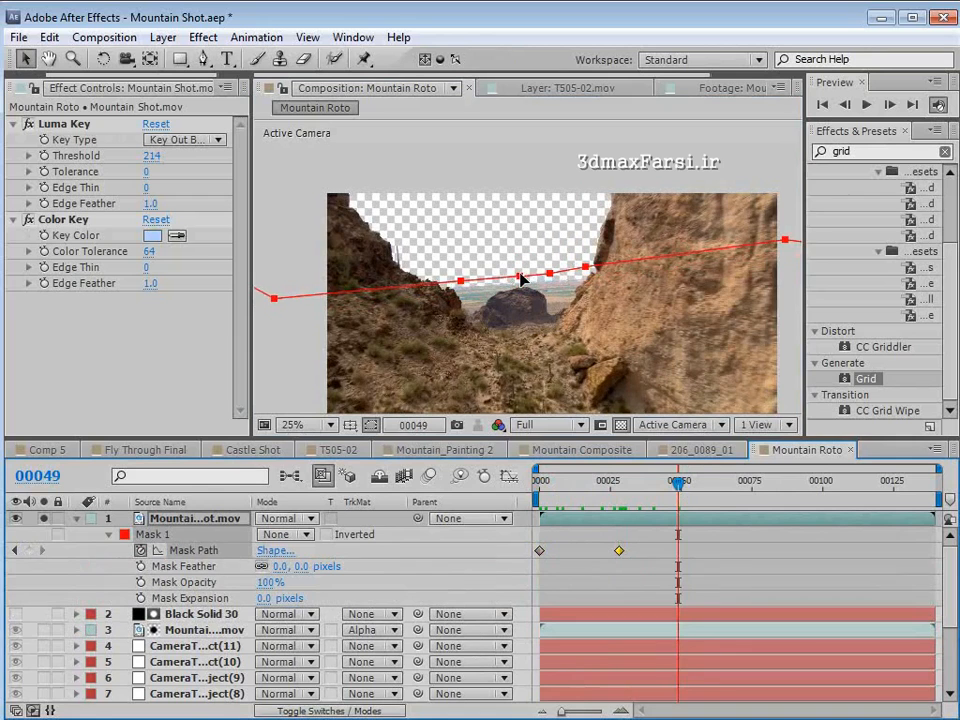
# - Reposition the mask along the horizon at frames 72 and 90 and twice more toward the end of the shot
pyautogui.moveTo(678, 482); pyautogui.dragTo(754, 485)
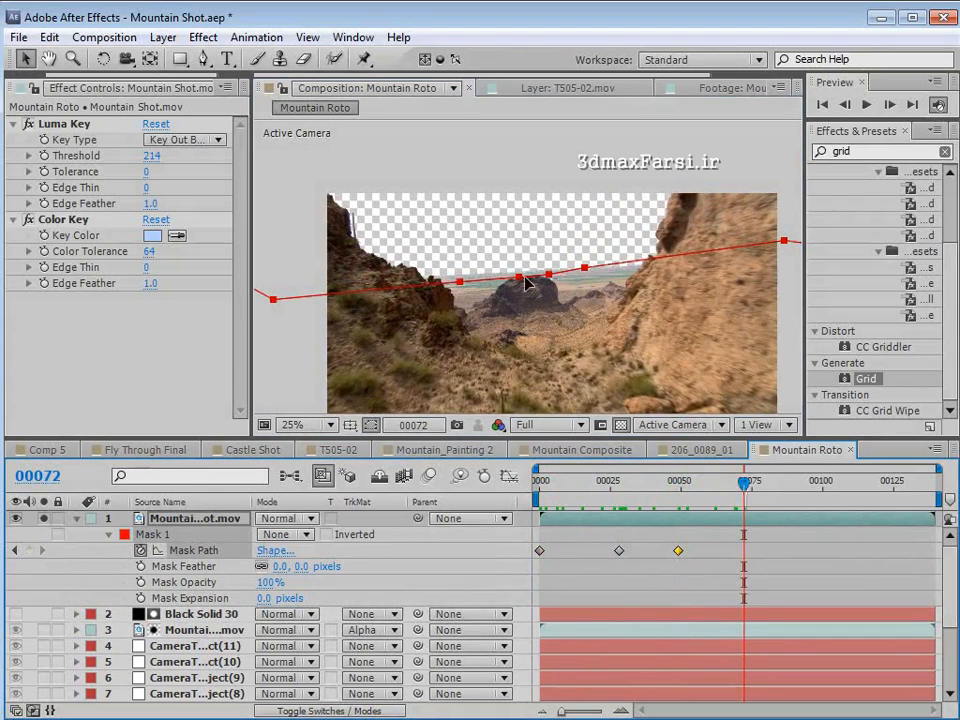
pyautogui.moveTo(564, 268); pyautogui.dragTo(560, 258)
pyautogui.click(754, 484)
pyautogui.moveTo(756, 485); pyautogui.dragTo(794, 484)
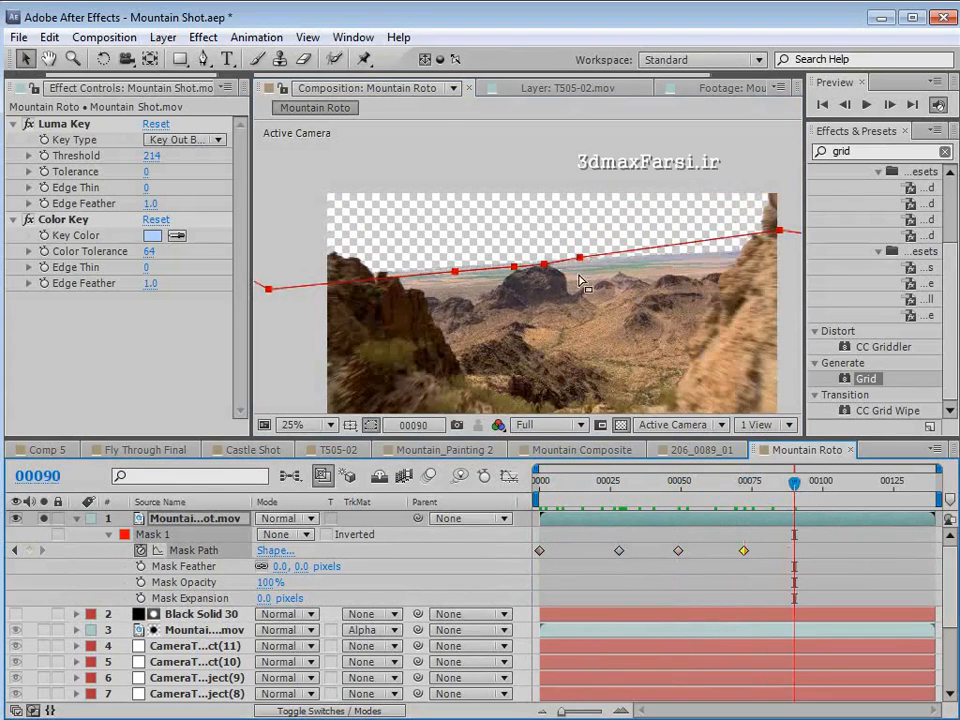
pyautogui.moveTo(512, 274); pyautogui.dragTo(511, 270)
# - Scrub back through the mask animation and correct the mask's horizon points at frame 85
pyautogui.click(720, 483)
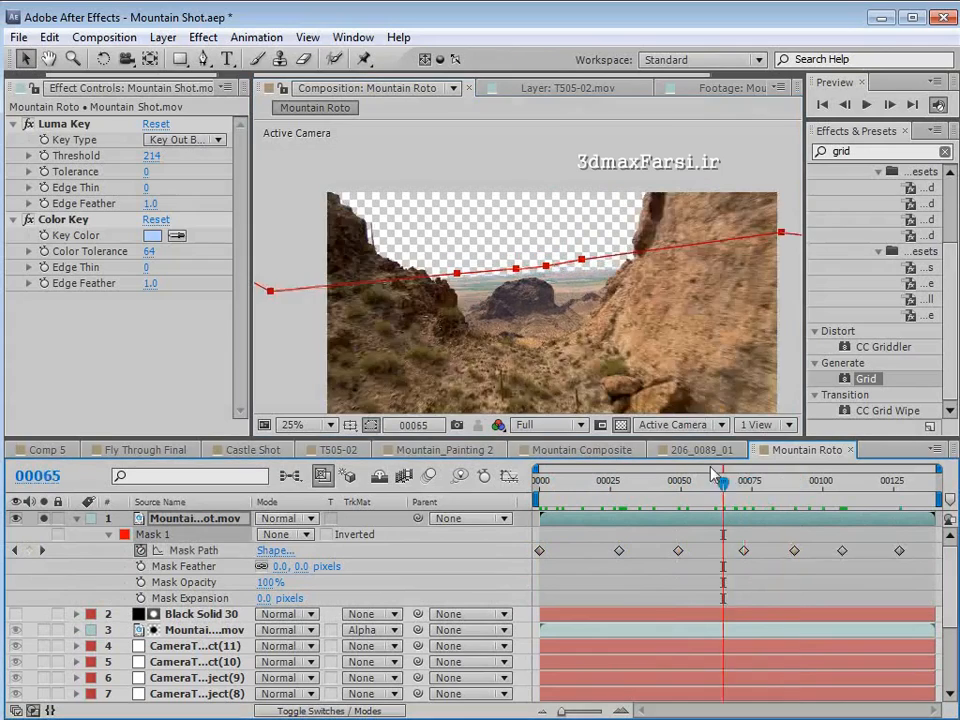
pyautogui.moveTo(700, 494); pyautogui.dragTo(780, 513)
pyautogui.moveTo(452, 266)
pyautogui.mouseDown()
pyautogui.moveTo(480, 281)
pyautogui.moveTo(396, 270)
pyautogui.moveTo(445, 267)
pyautogui.mouseUp()
pyautogui.click(677, 569)
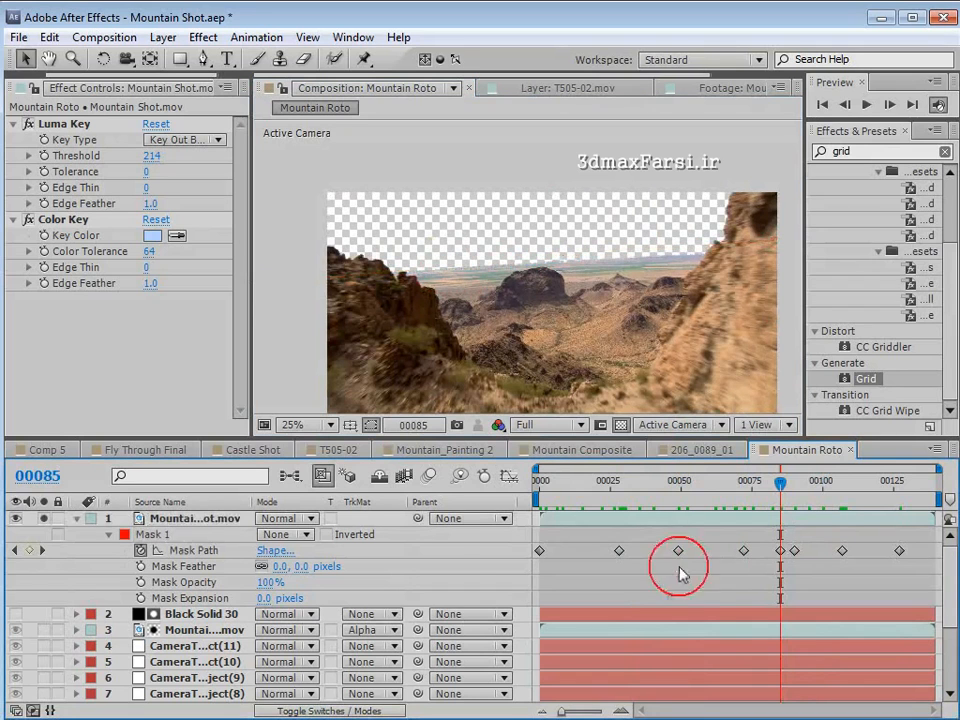
# - Set Mask 1's mode back to Add and check the masked rock edges back to frame 26
pyautogui.click(183, 527)
pyautogui.click(279, 534)
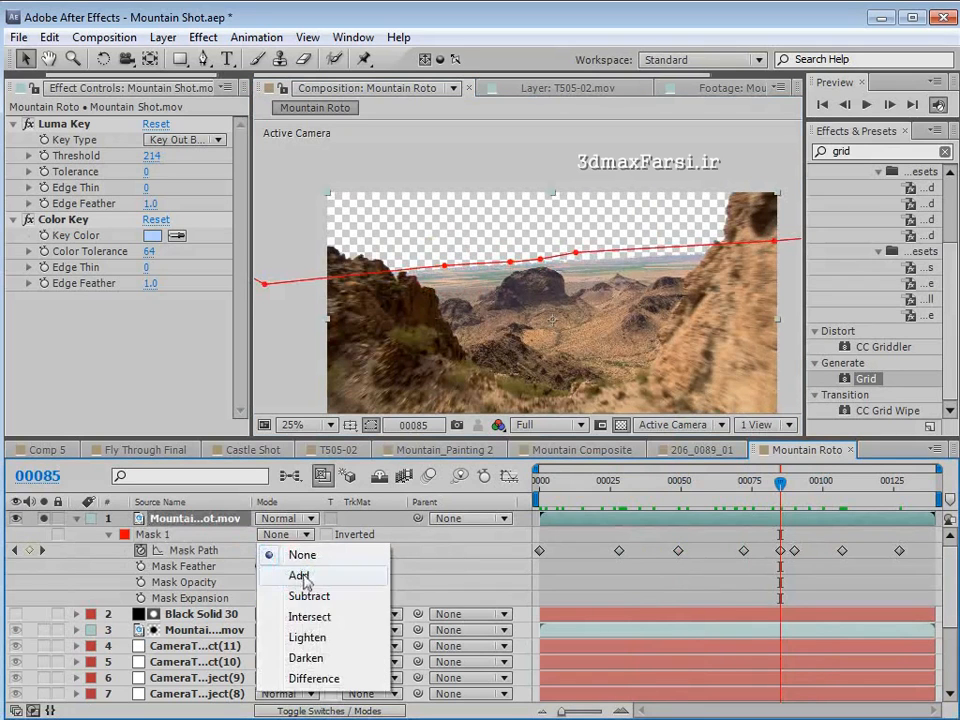
pyautogui.click(300, 574)
pyautogui.click(645, 598)
pyautogui.moveTo(780, 483); pyautogui.dragTo(613, 498)
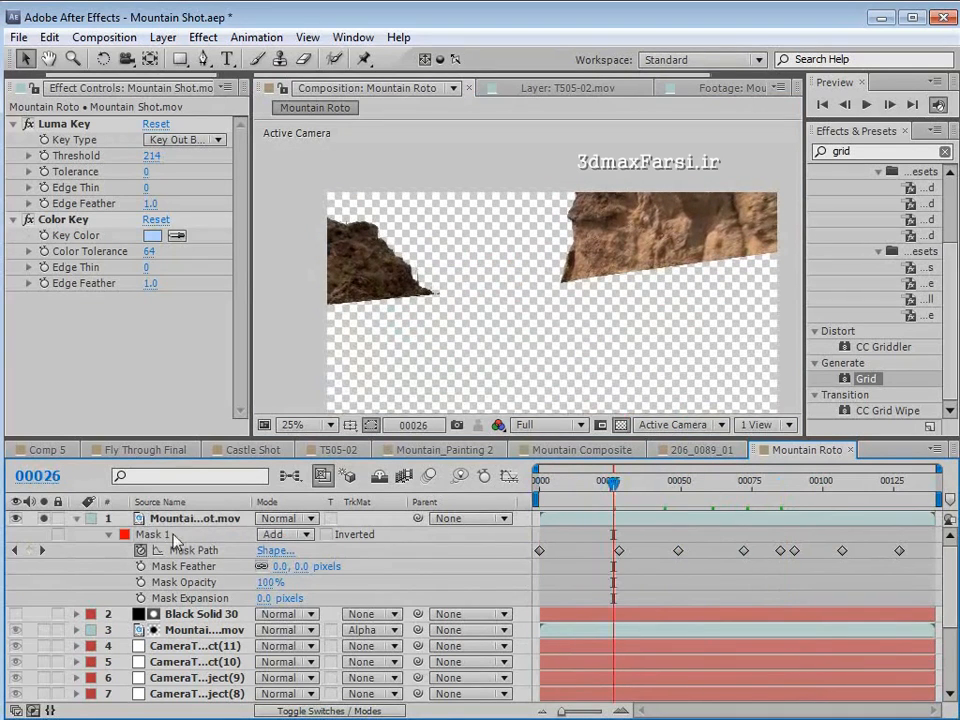
# - Unsolo the copy and review the combined cutout and Black Solid 30's mask path keyframes across the shot
pyautogui.click(77, 519)
pyautogui.click(44, 519)
pyautogui.press('space')
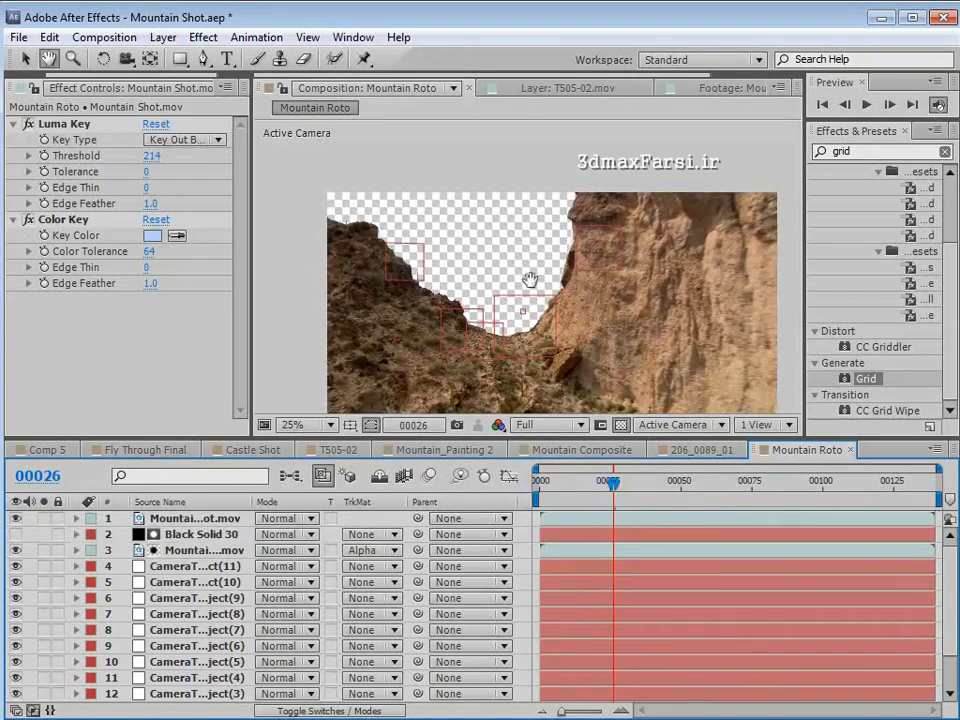
pyautogui.moveTo(499, 381); pyautogui.dragTo(575, 382)
pyautogui.moveTo(613, 483); pyautogui.dragTo(746, 500)
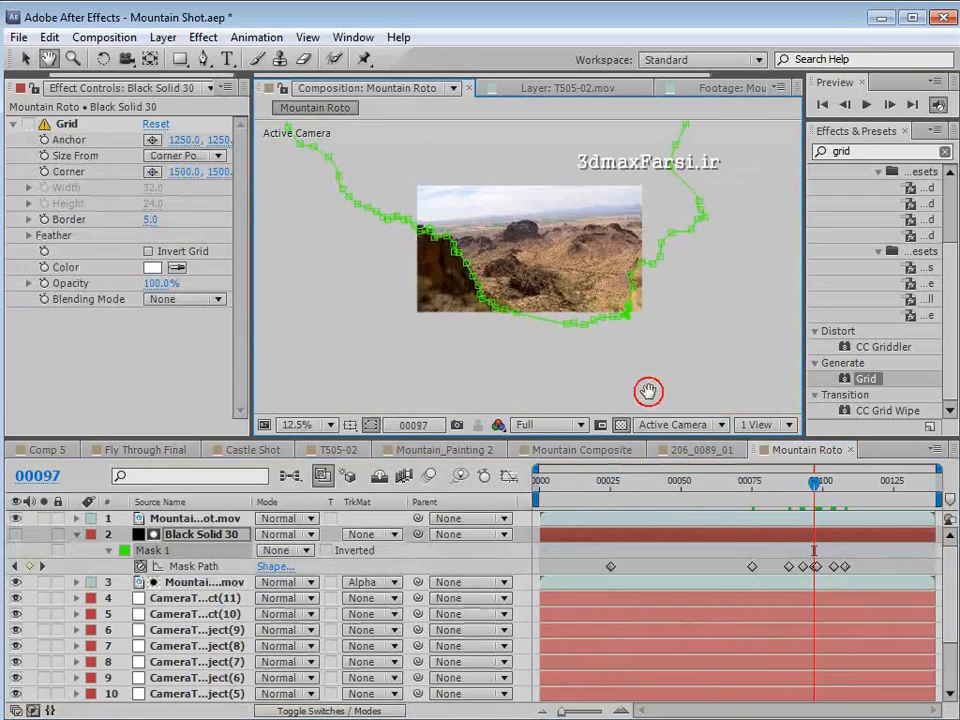
pyautogui.moveTo(800, 507); pyautogui.dragTo(789, 486)
pyautogui.click(847, 547)
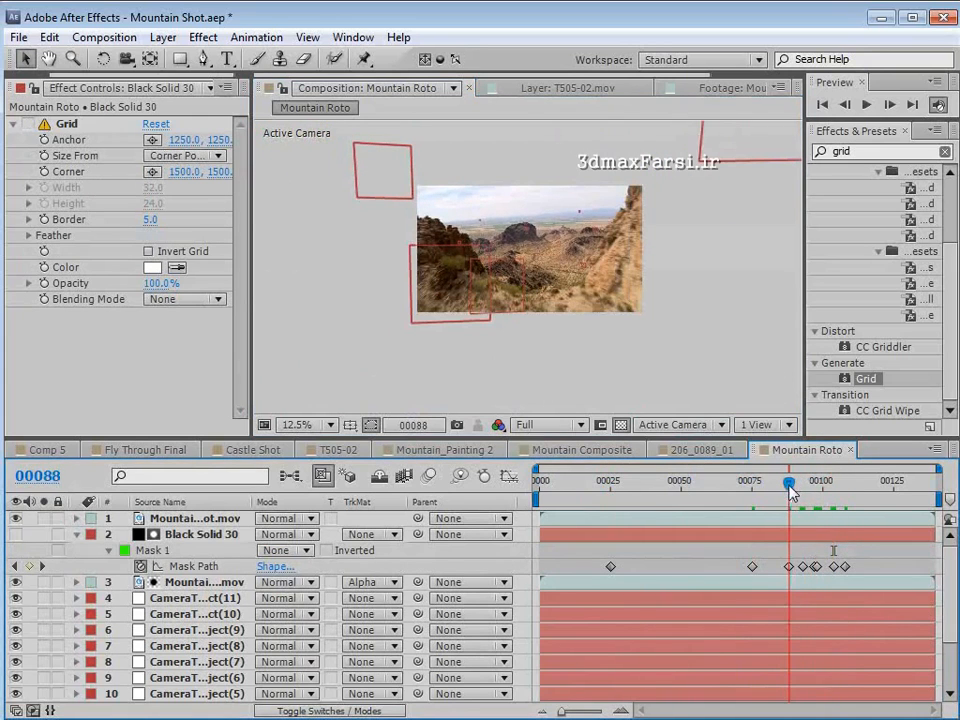
# - Set the Black Solid 30 mask's mode to Add and check the cutout around frame 91
pyautogui.click(160, 584)
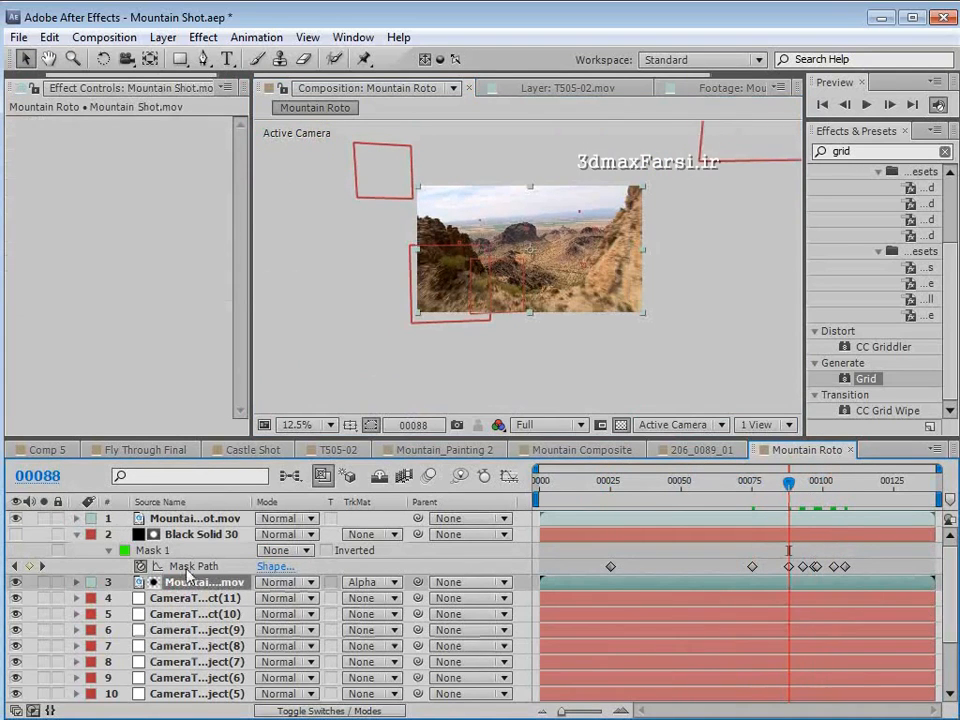
pyautogui.click(285, 550)
pyautogui.click(300, 591)
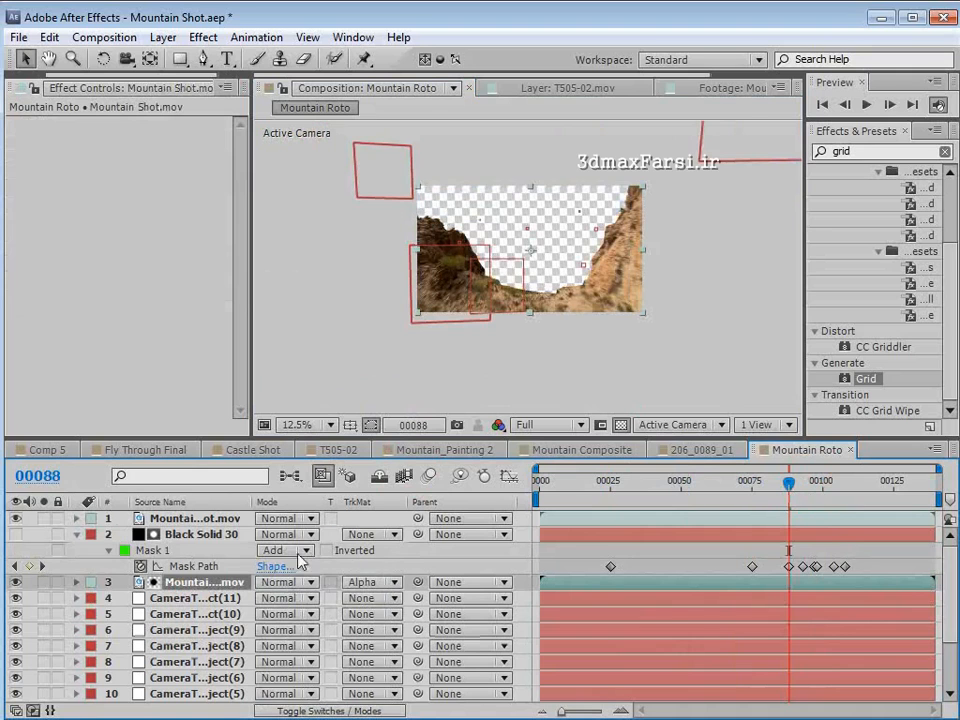
pyautogui.press('.')
pyautogui.moveTo(821, 491); pyautogui.dragTo(797, 484)
# - Enable composition motion blur for the Black Solid 30 matte and inspect the left rock edge at frames 91 and 90
pyautogui.click(195, 534)
pyautogui.press('F4')
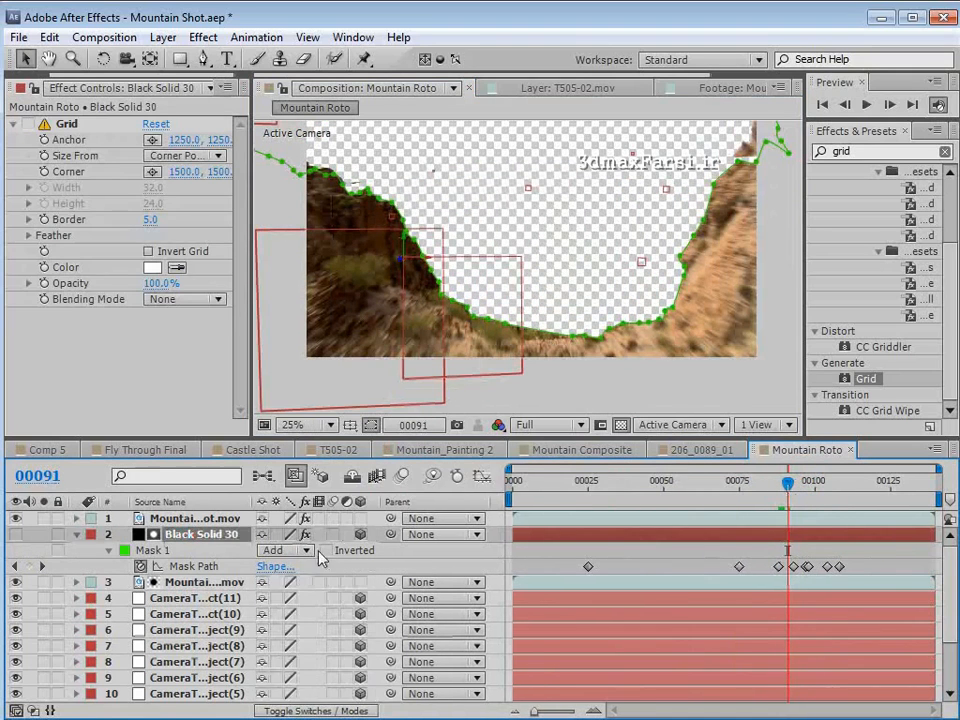
pyautogui.click(407, 470)
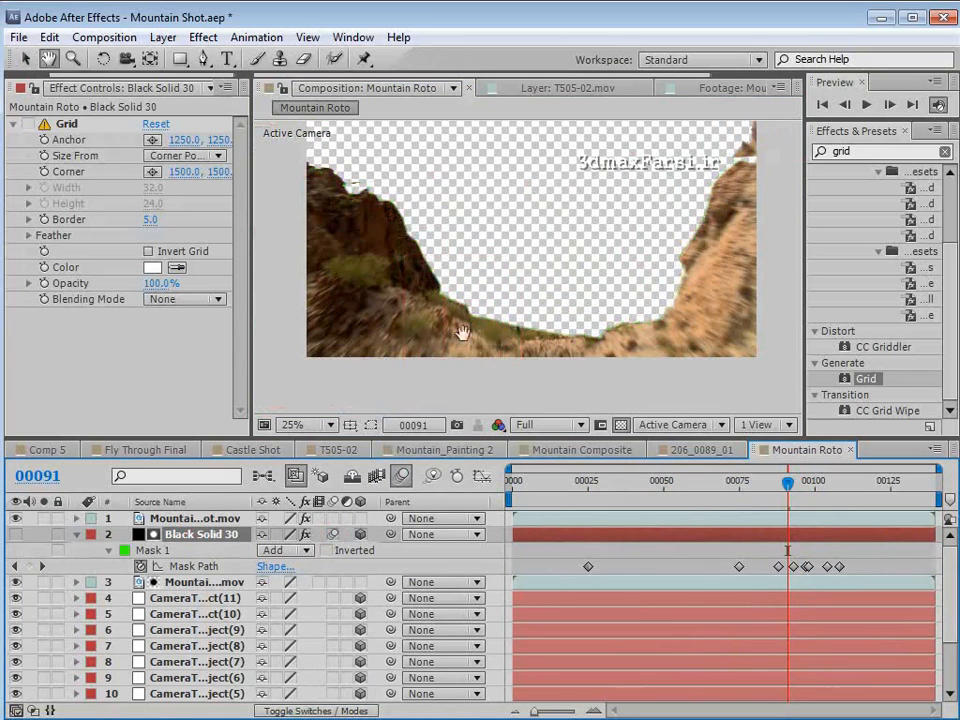
pyautogui.scroll(2, 460, 320)
pyautogui.press('space')
pyautogui.moveTo(428, 240); pyautogui.dragTo(504, 408)
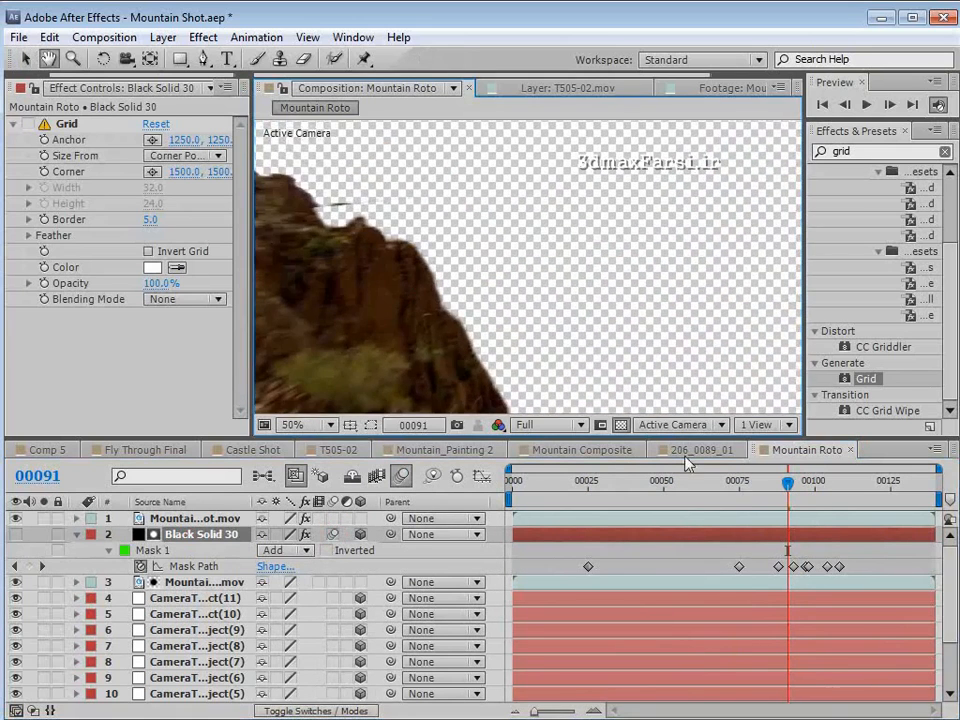
pyautogui.moveTo(788, 484); pyautogui.dragTo(776, 488)
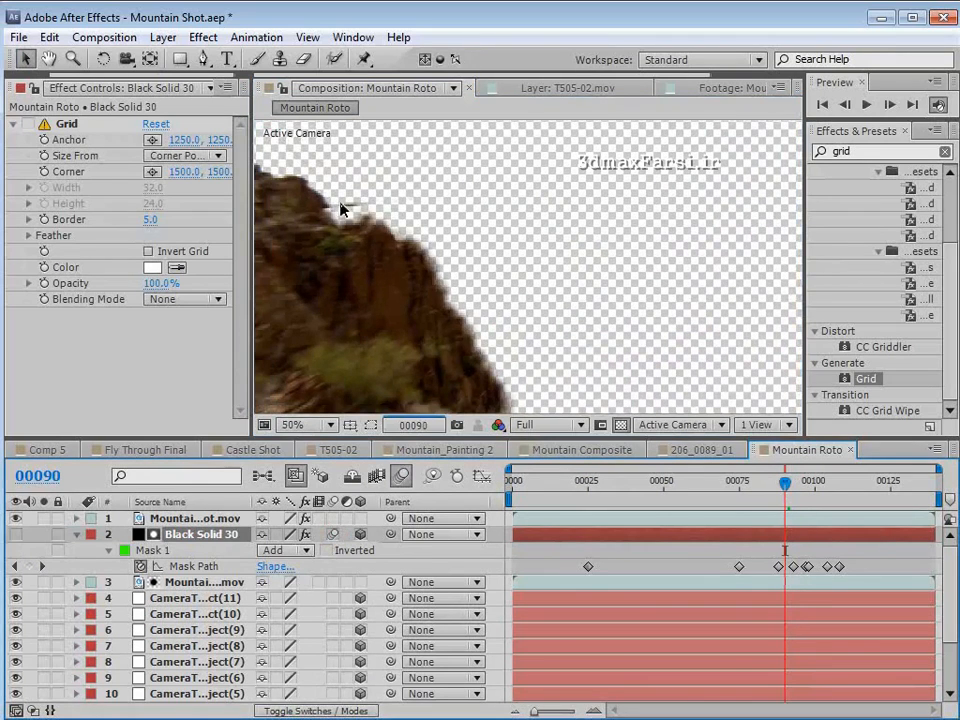
# - Solo the keyed mountain copy in layer 1 and set its Mask 1 feather to 24 pixels
pyautogui.click(197, 519)
pyautogui.click(43, 519)
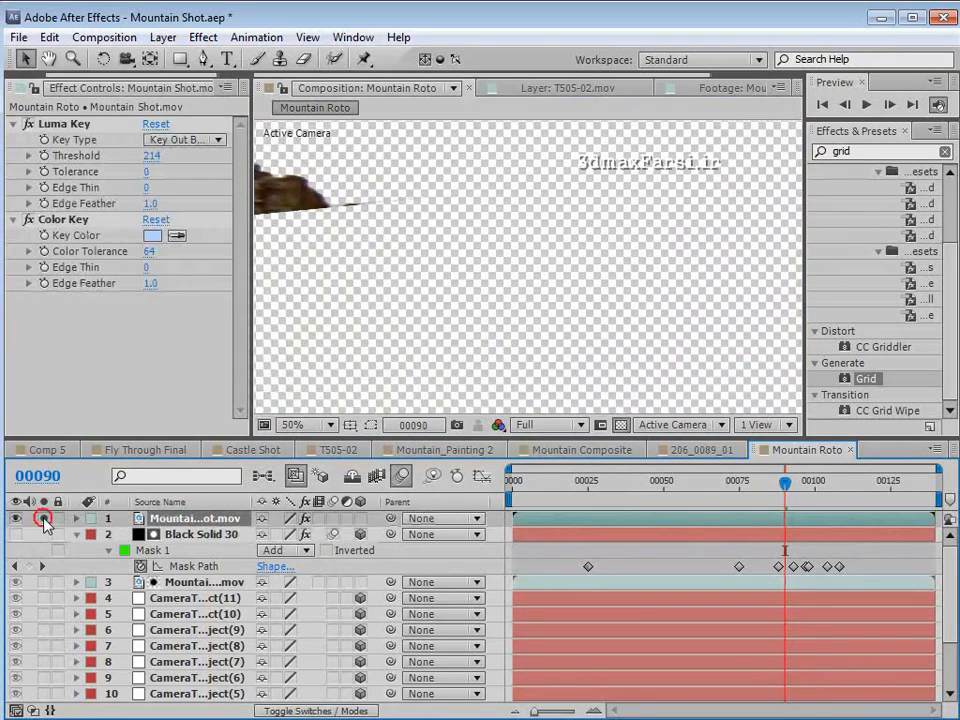
pyautogui.press('f')
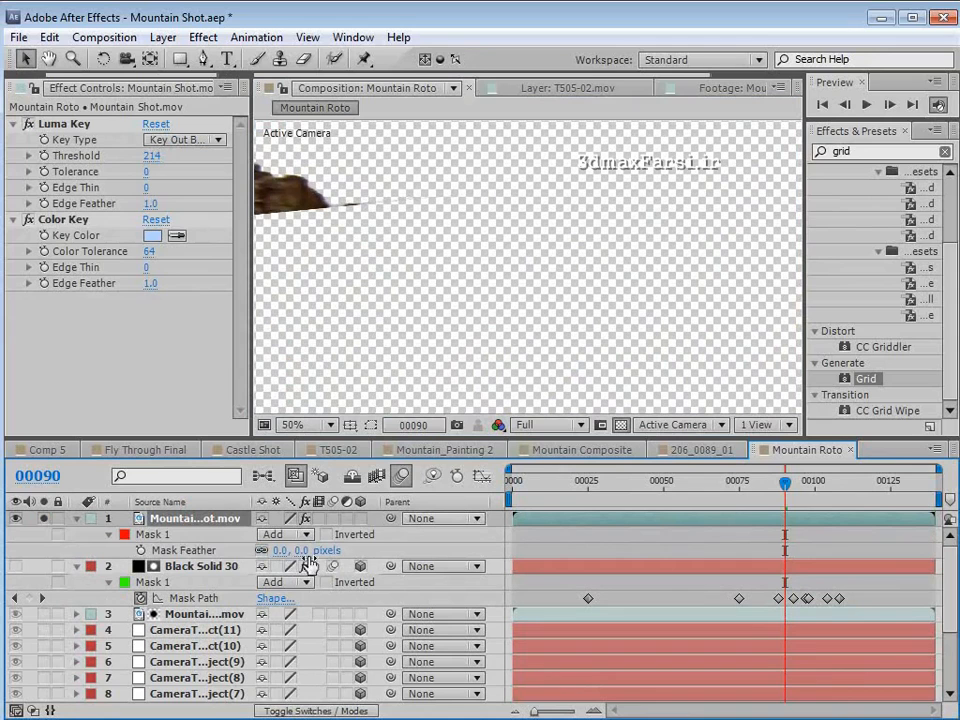
pyautogui.moveTo(303, 552)
pyautogui.mouseDown()
pyautogui.moveTo(321, 556)
pyautogui.moveTo(286, 551)
pyautogui.mouseUp()
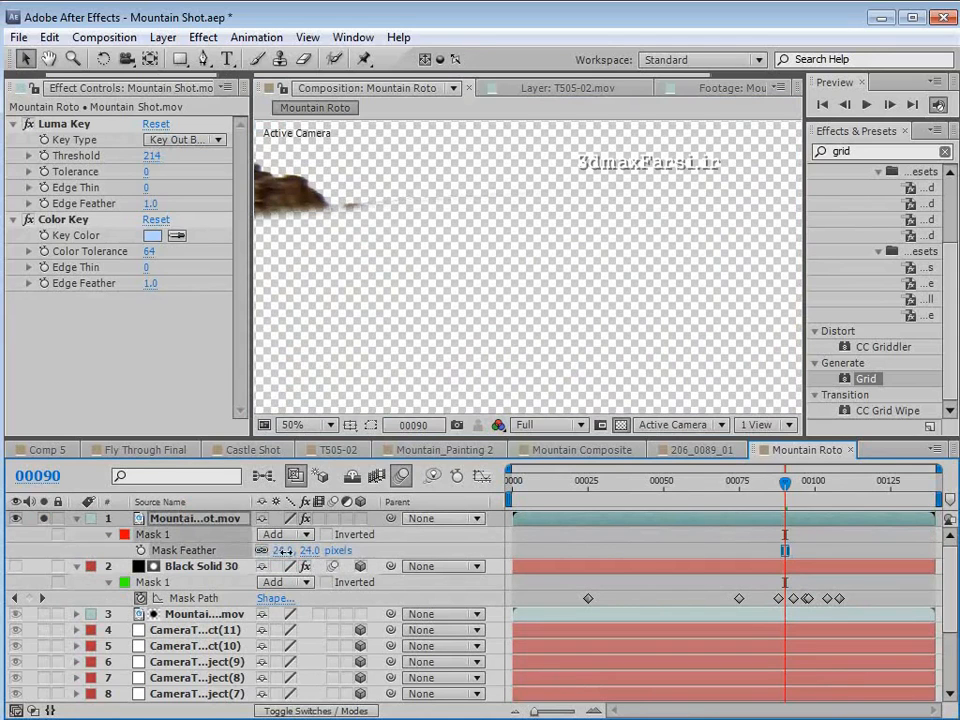
# - Set the Mask 1 expansion of the keyed mountain copy to -12 pixels and collapse the layer's properties
pyautogui.press('f')
pyautogui.press('m')
pyautogui.press('m')
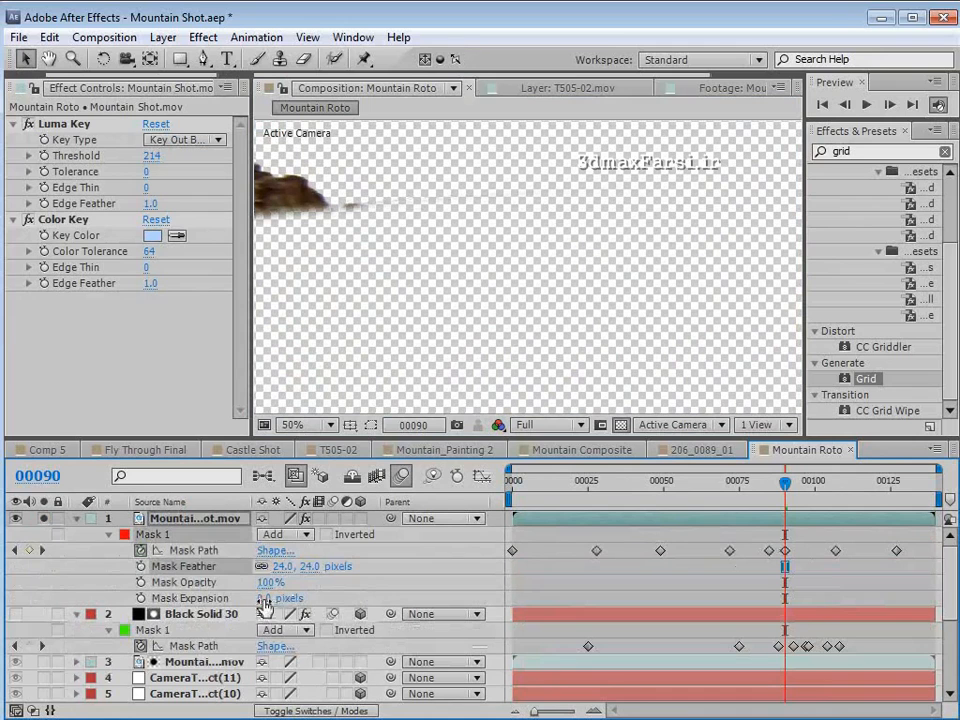
pyautogui.moveTo(260, 598); pyautogui.dragTo(248, 598)
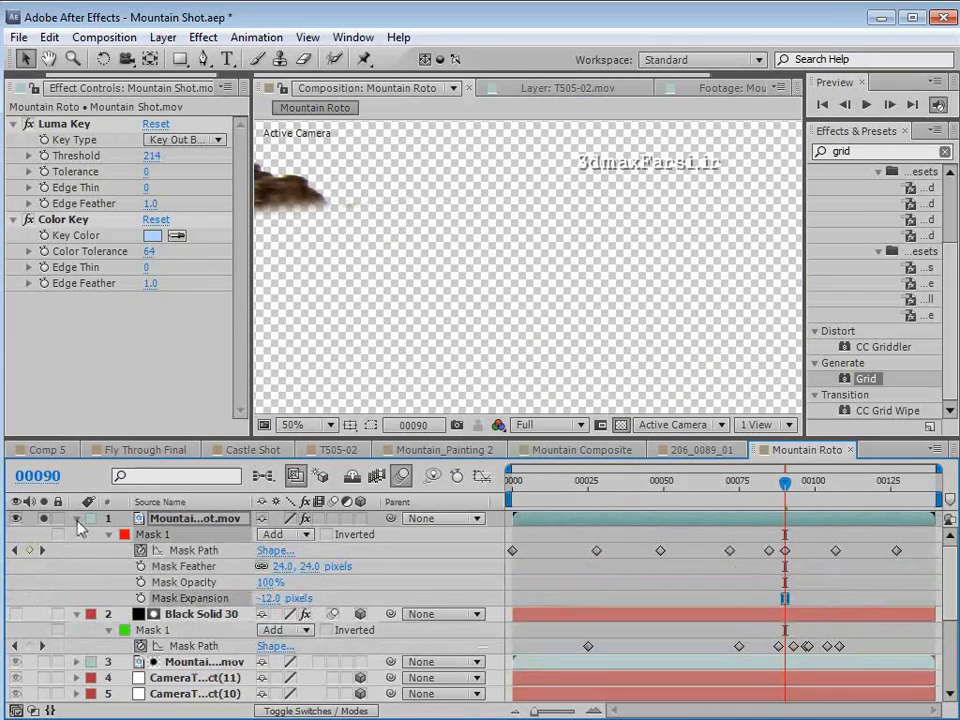
pyautogui.click(77, 519)
# - Compare the left rock edge at frame 68 with the keyed mountain copy hidden and shown in the combined cutout
pyautogui.press('h')
pyautogui.moveTo(360, 261); pyautogui.dragTo(407, 242)
pyautogui.moveTo(785, 483); pyautogui.dragTo(718, 490)
pyautogui.press('h')
pyautogui.moveTo(437, 257)
pyautogui.mouseDown()
pyautogui.moveTo(546, 332)
pyautogui.moveTo(565, 318)
pyautogui.moveTo(422, 242)
pyautogui.moveTo(443, 259)
pyautogui.mouseUp()
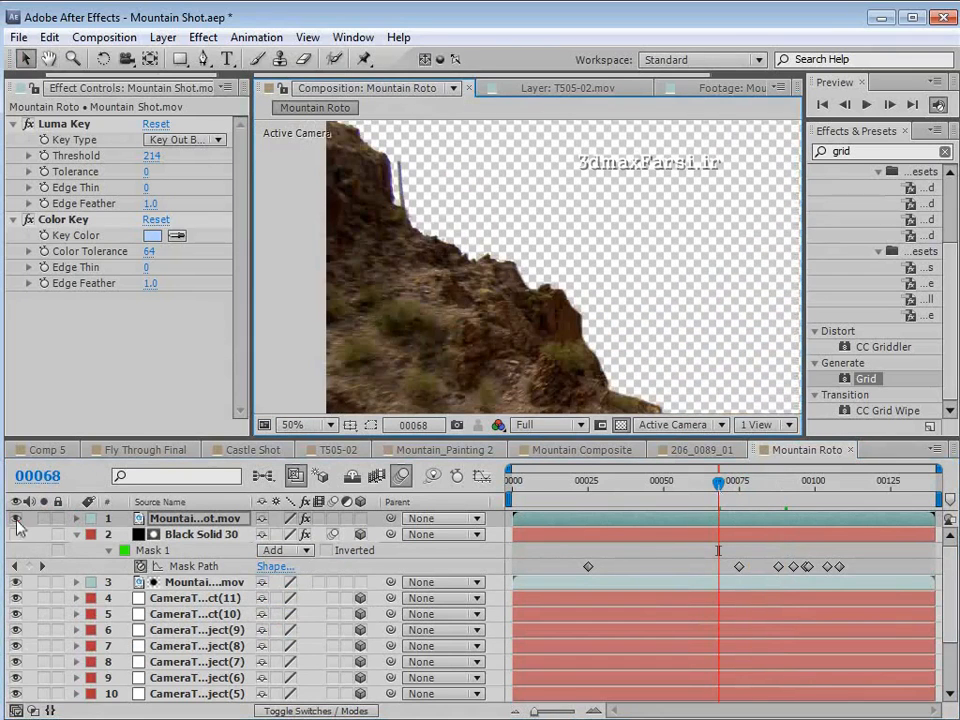
pyautogui.click(15, 519)
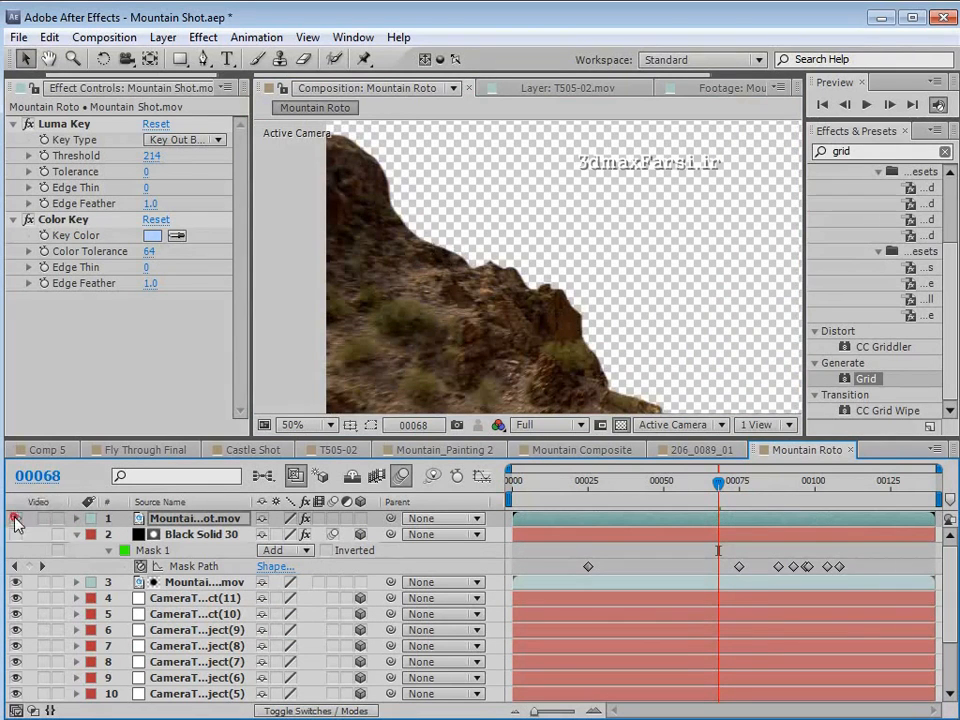
pyautogui.click(15, 519)
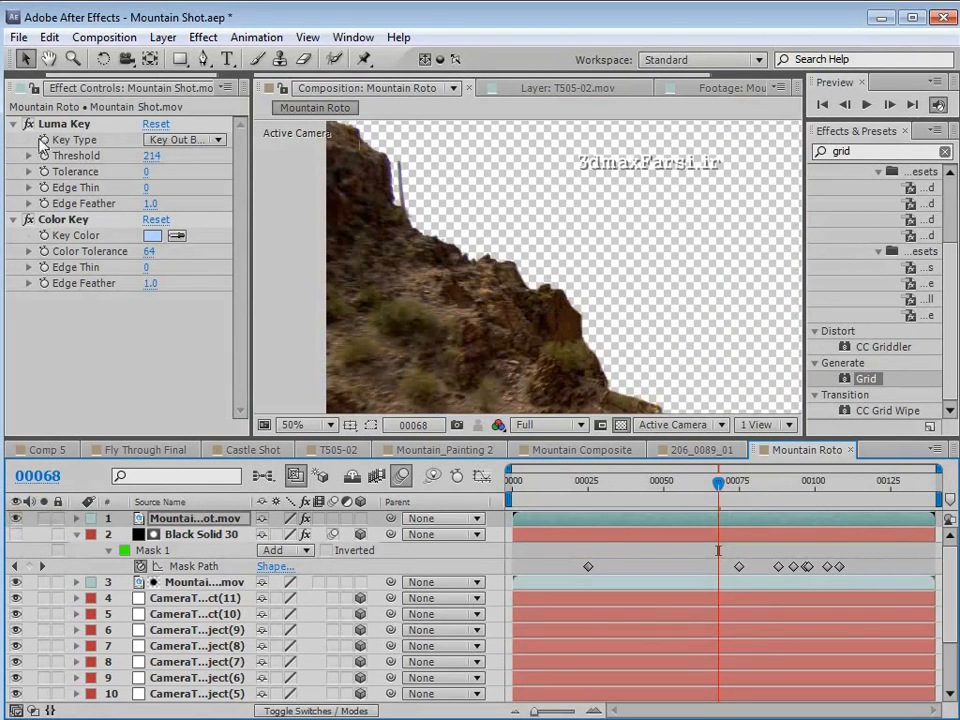
# - Review the full-frame terrain cutout back to frame 30
pyautogui.scroll(-1, 460, 215)
pyautogui.moveTo(733, 485); pyautogui.dragTo(603, 500)
pyautogui.scroll(-1, 543, 347)
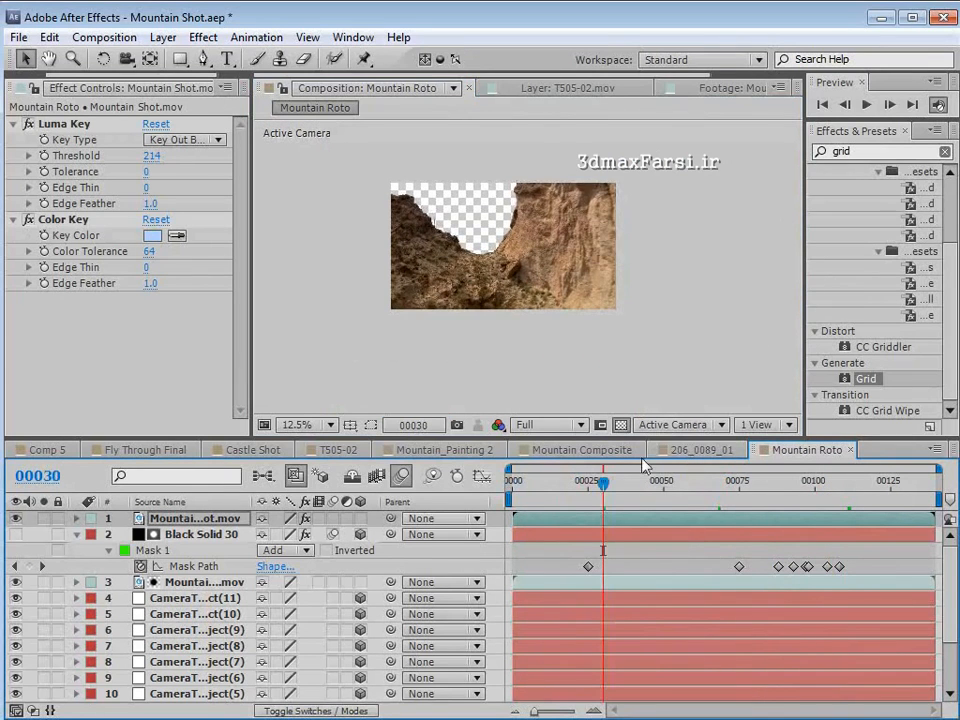
# - Bring up the Mountain Composite composition and the project's footage list, and check the original shot around frame 47
pyautogui.click(443, 449)
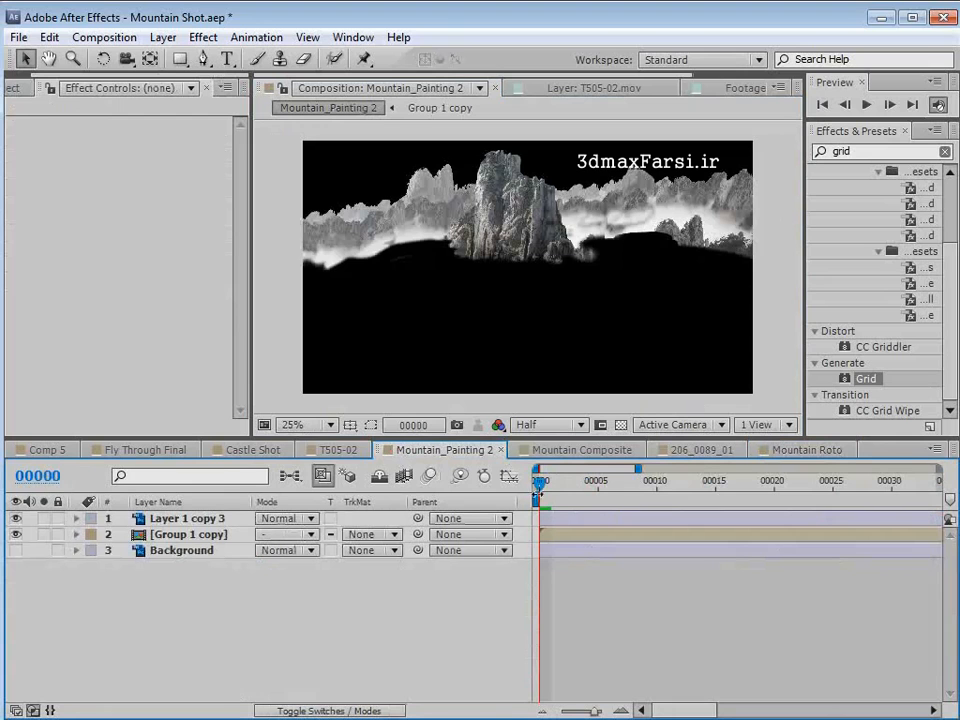
pyautogui.click(548, 453)
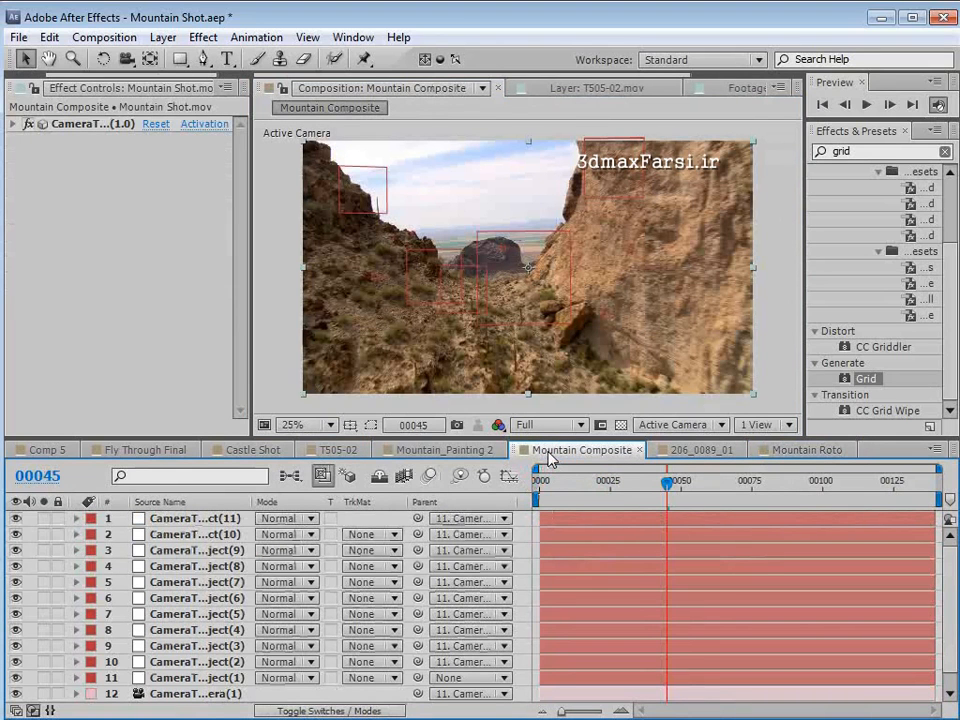
pyautogui.click(340, 29)
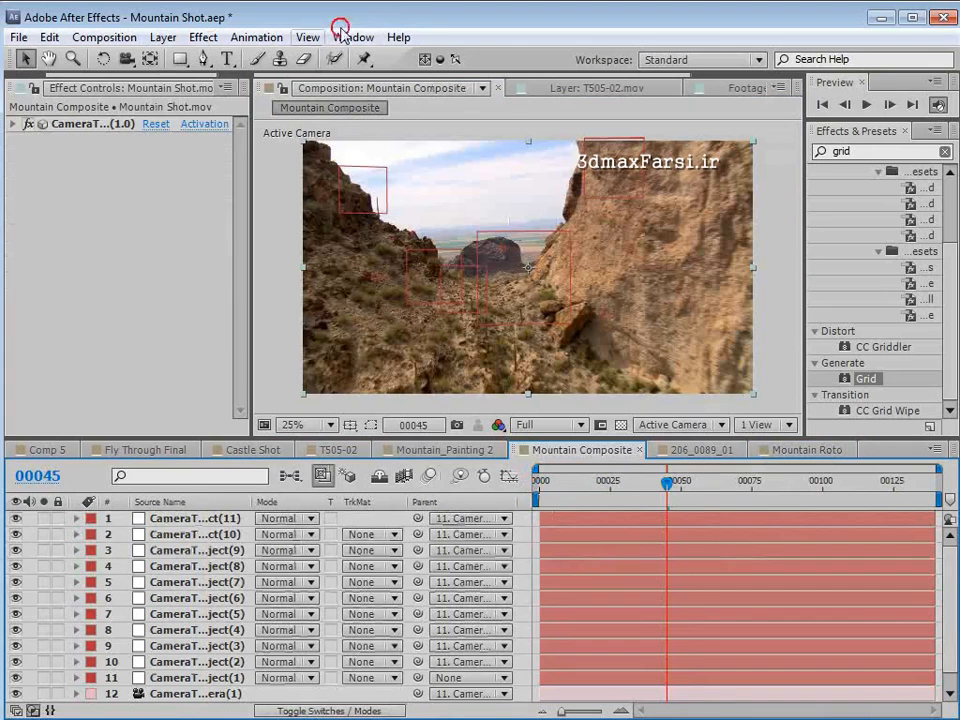
pyautogui.scroll(1, 36, 90)
pyautogui.click(25, 88)
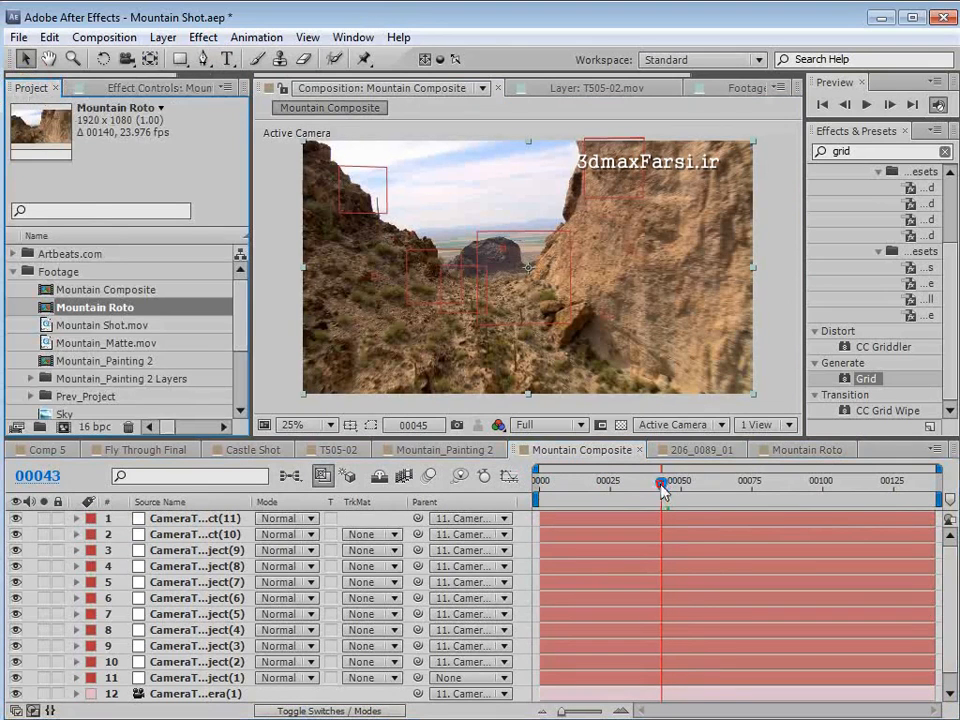
pyautogui.moveTo(666, 486)
pyautogui.mouseDown()
pyautogui.moveTo(727, 502)
pyautogui.moveTo(671, 508)
pyautogui.mouseUp()
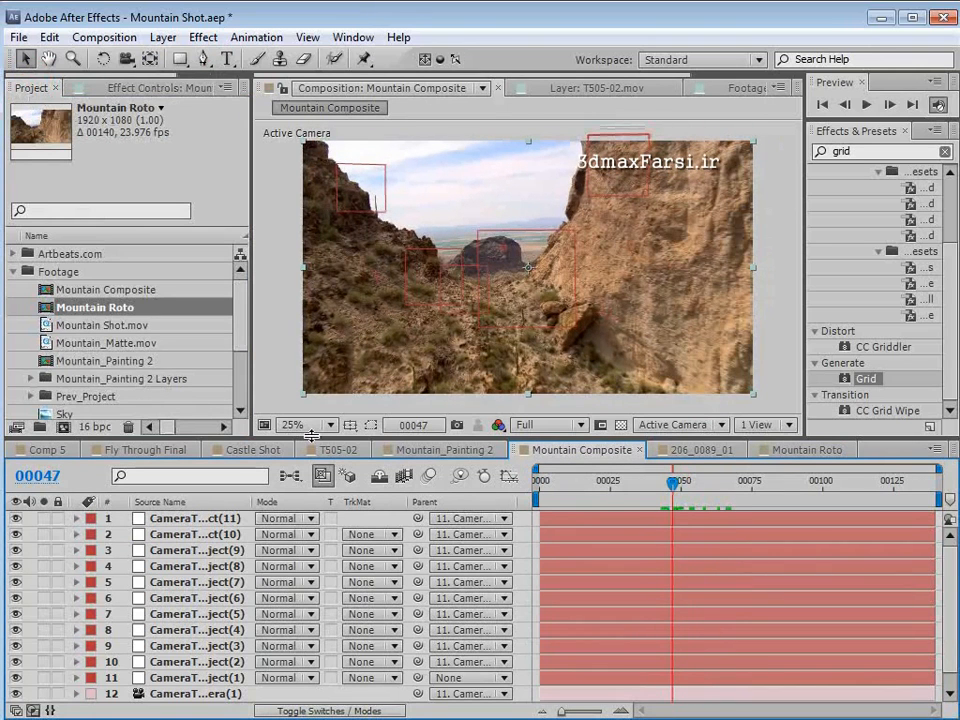
# - Open Mountain_Painting 2 and toggle the visibility of Layer 1 copy 3 and Group 1 copy to inspect the painted layers
pyautogui.doubleClick(38, 362)
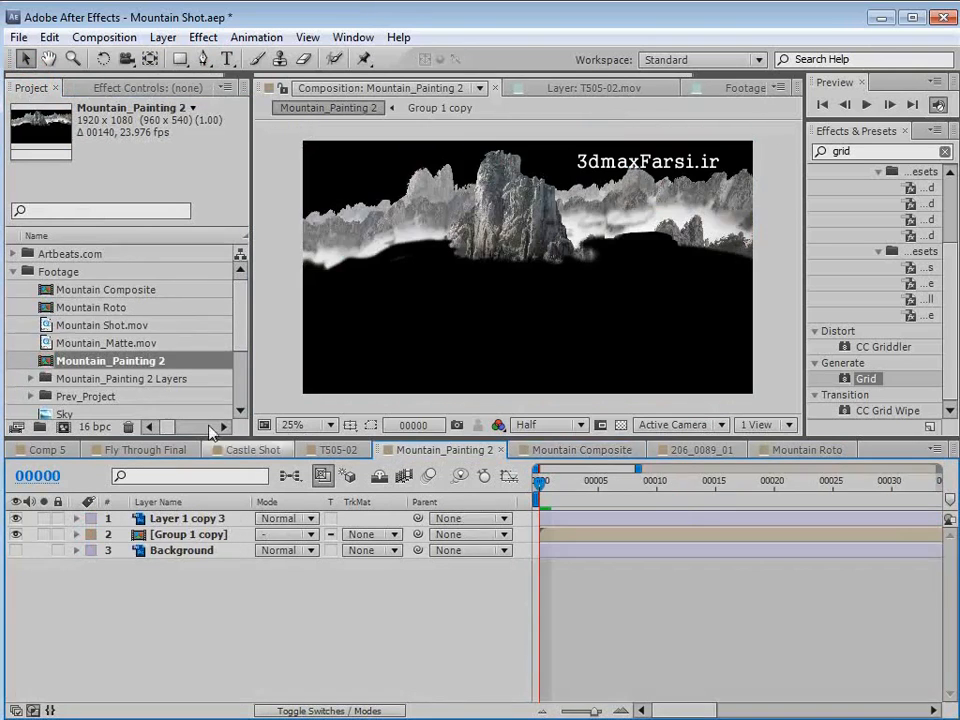
pyautogui.click(16, 518)
pyautogui.click(16, 518)
pyautogui.click(16, 534)
pyautogui.click(16, 534)
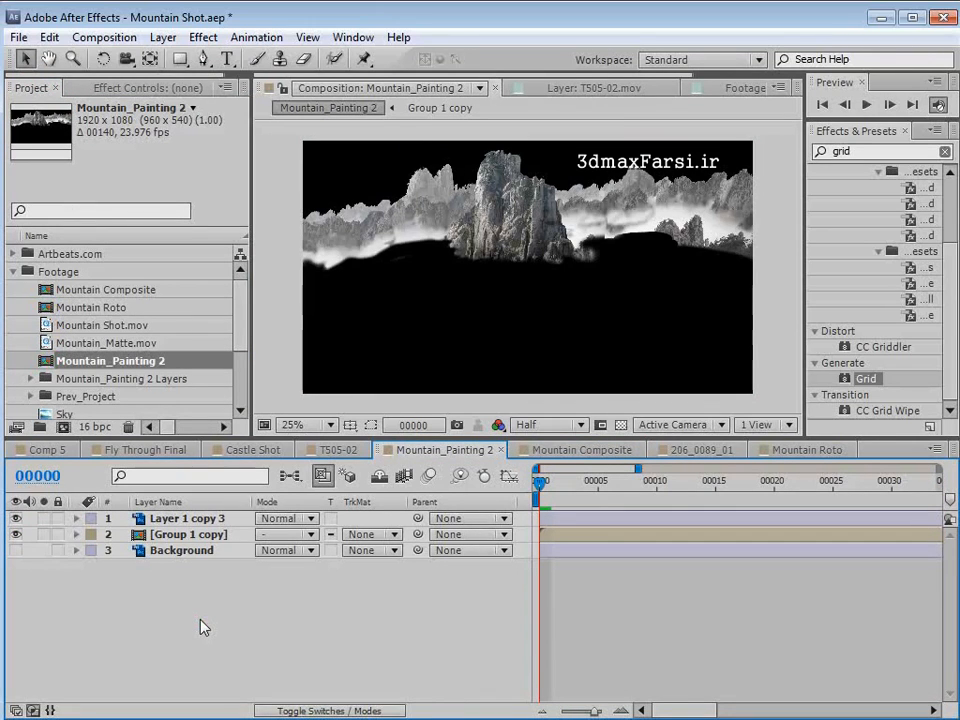
# - Save the project and rename the Layer 1 copy 3 layer in Mountain_Painting 2 as Mountain
pyautogui.hotkey('ctrl', 's')
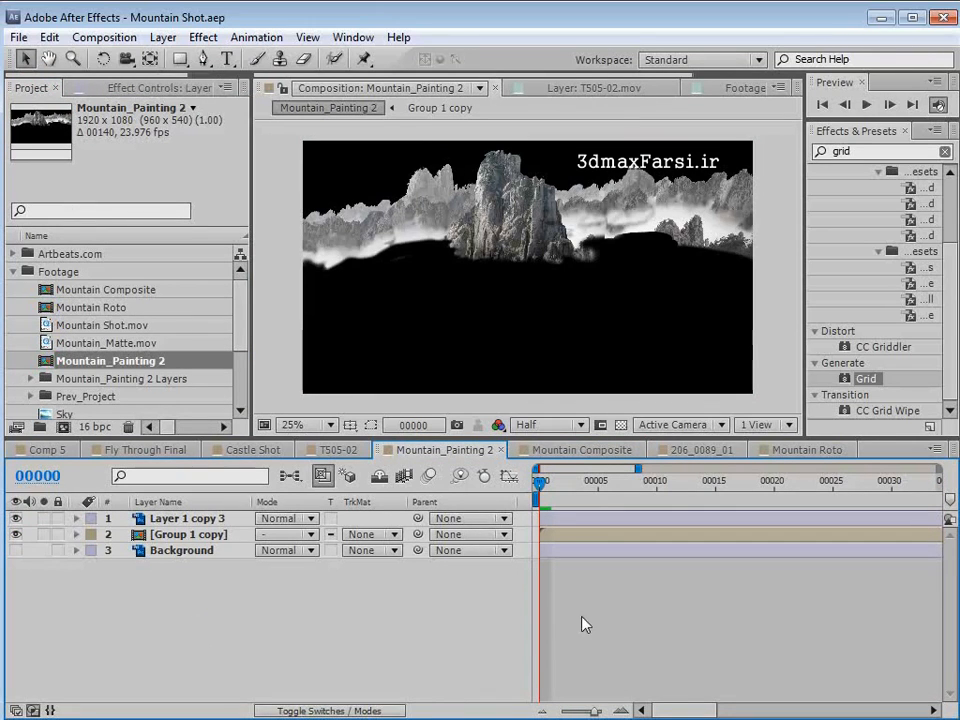
pyautogui.click(210, 520)
pyautogui.press('Return')
pyautogui.write('Mou')
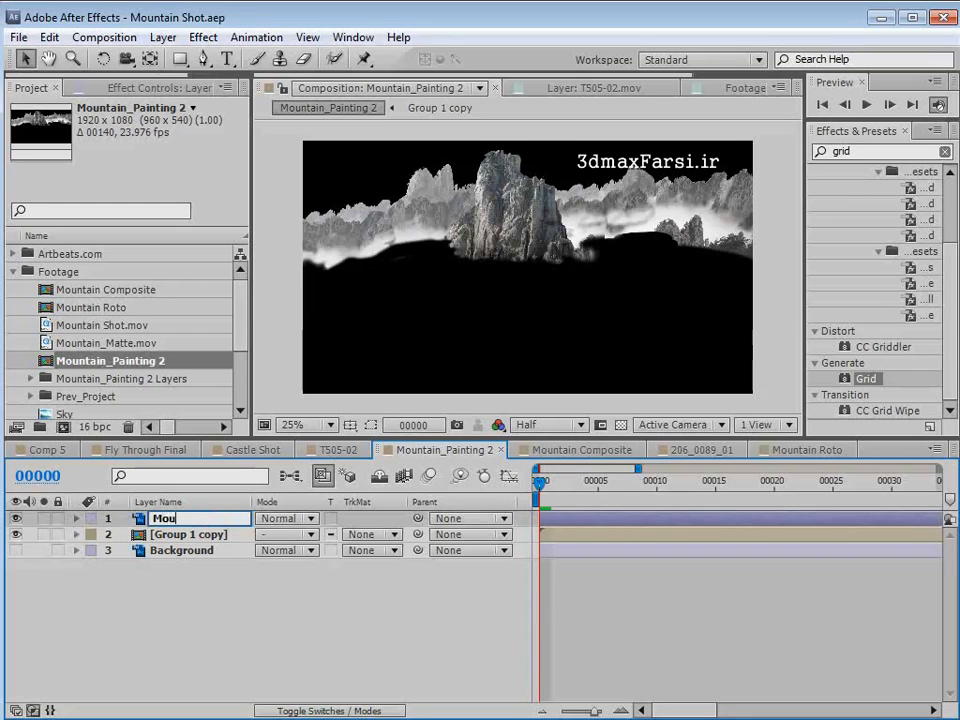
pyautogui.write('ntain')
pyautogui.press('Return')
# - Rename the Group 1 copy layer as Back mountains
pyautogui.click(205, 536)
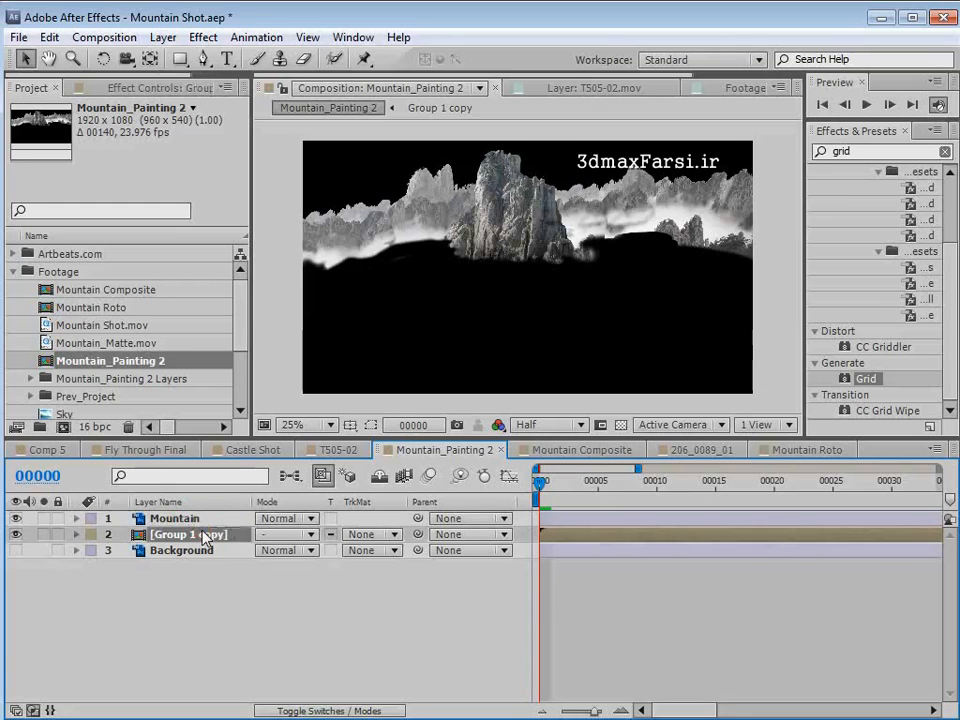
pyautogui.press('Return')
pyautogui.write('Ba')
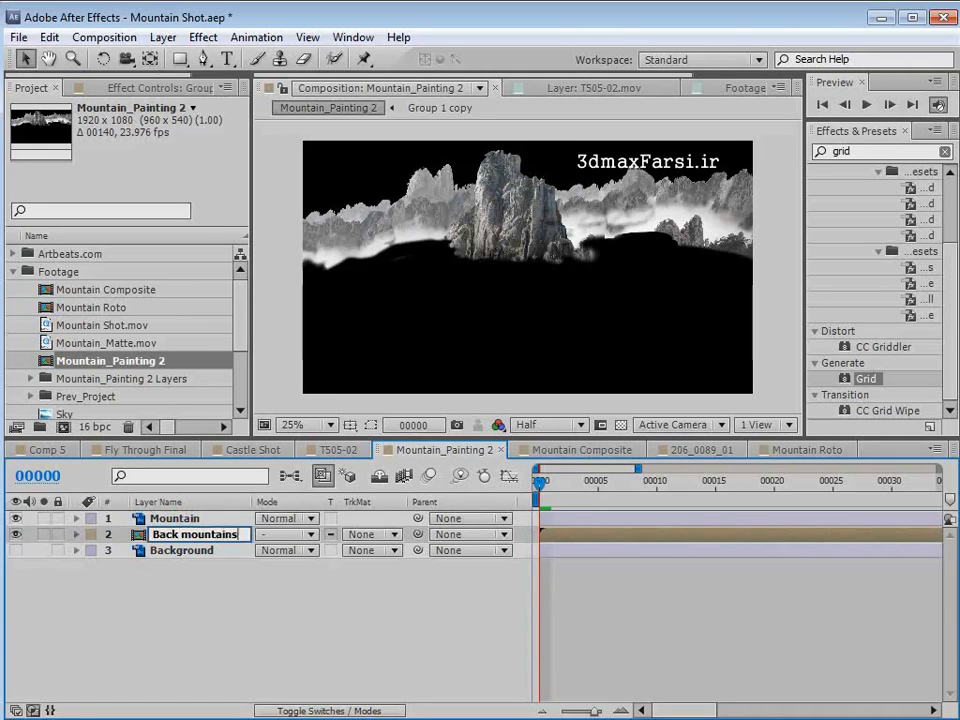
pyautogui.write('ck mountains')
pyautogui.press('Return')
# - Copy the Mountain and Back mountains layers and paste them into the Mountain Composite composition at frame 0
pyautogui.click(185, 520)
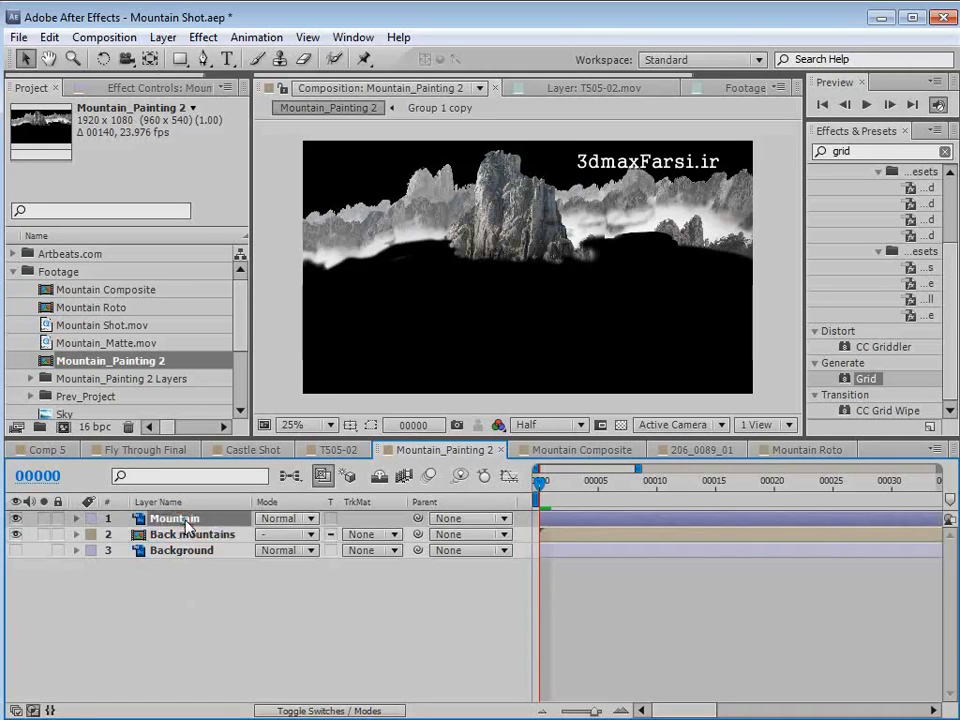
pyautogui.click(192, 536)
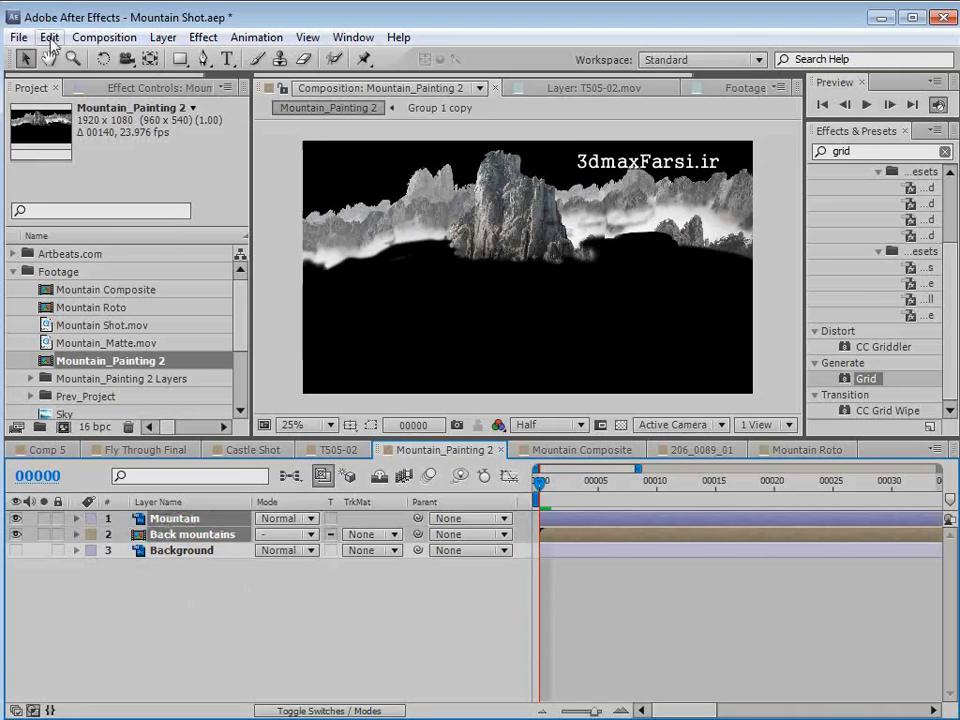
pyautogui.click(49, 37)
pyautogui.click(80, 146)
pyautogui.click(555, 451)
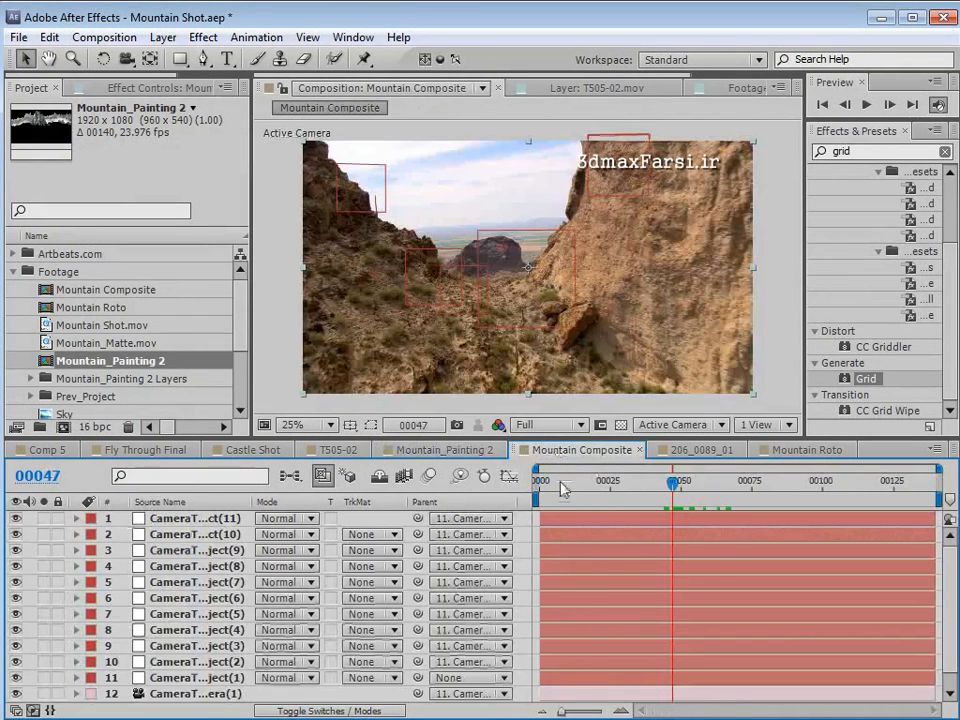
pyautogui.click(49, 37)
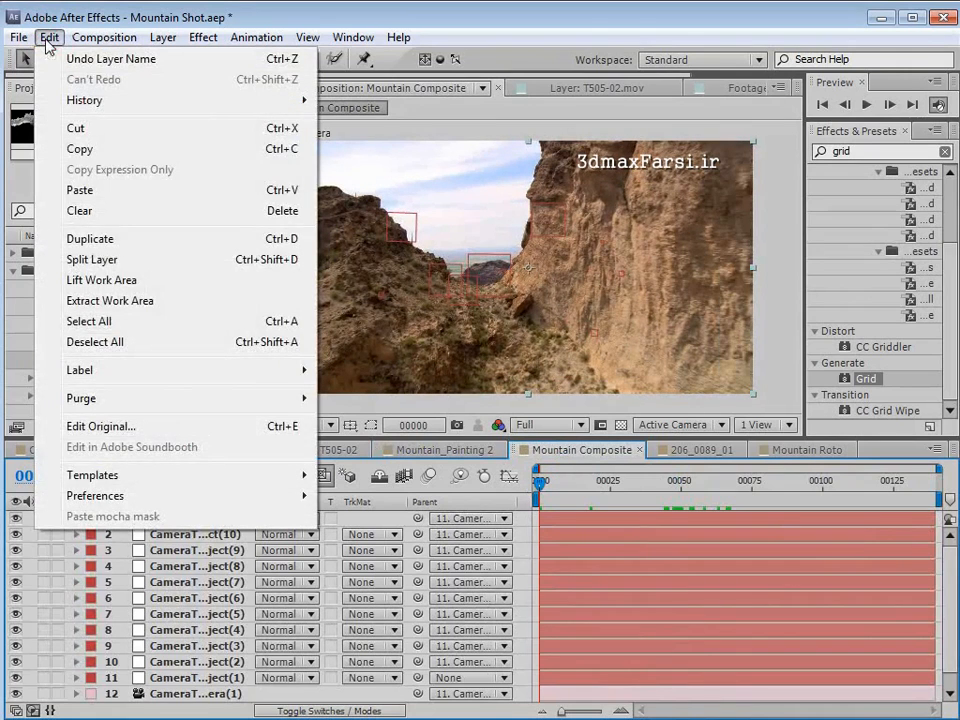
pyautogui.click(80, 190)
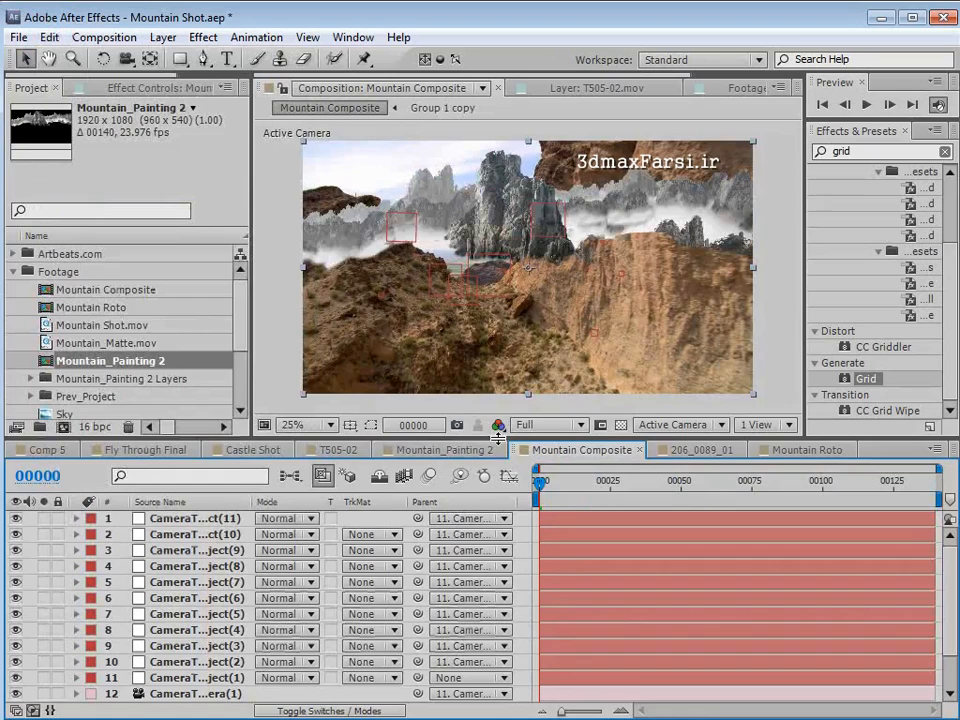
# - Enlarge the layer list and set the parent of all eleven CameraTracker nulls and the tracker camera to None
pyautogui.moveTo(497, 437); pyautogui.dragTo(497, 365)
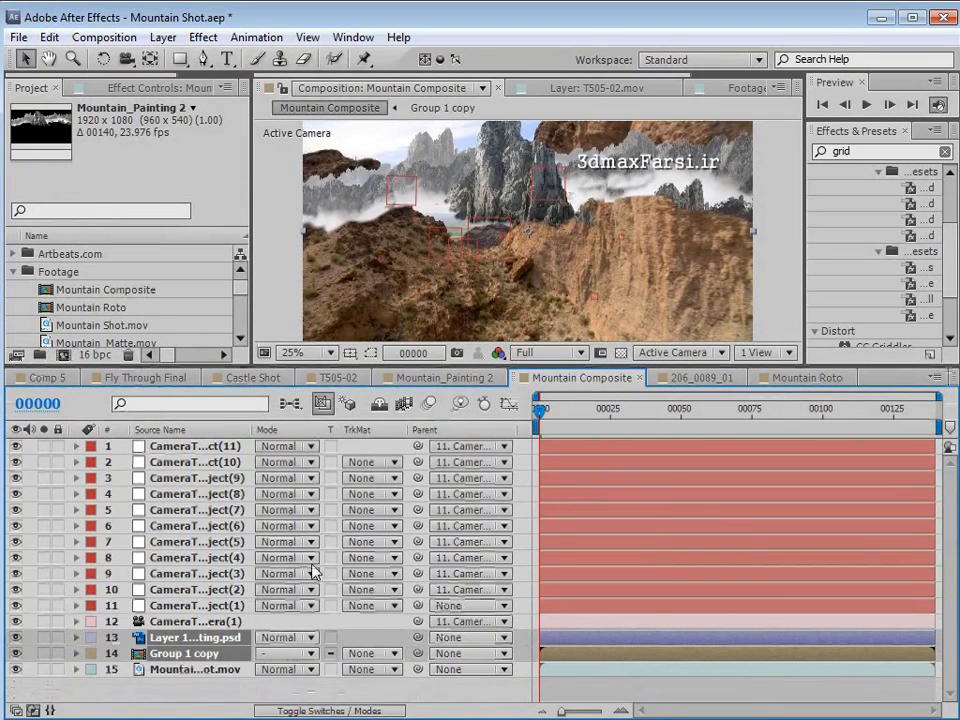
pyautogui.moveTo(270, 362); pyautogui.dragTo(270, 287)
pyautogui.click(154, 543)
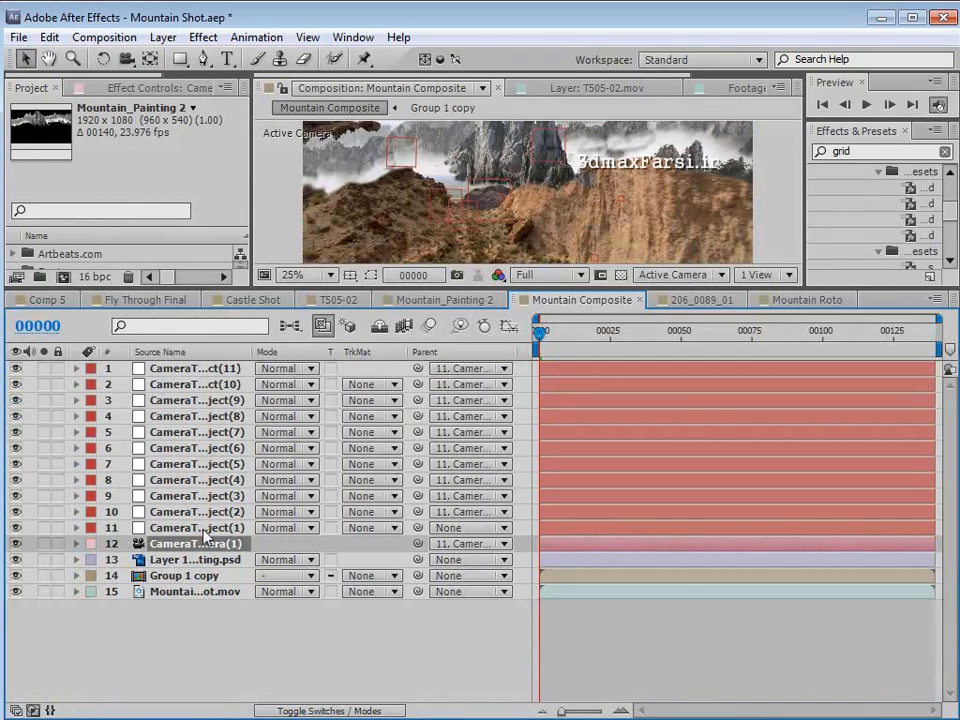
pyautogui.keyDown('shift'); pyautogui.click(193, 369); pyautogui.keyUp('shift')
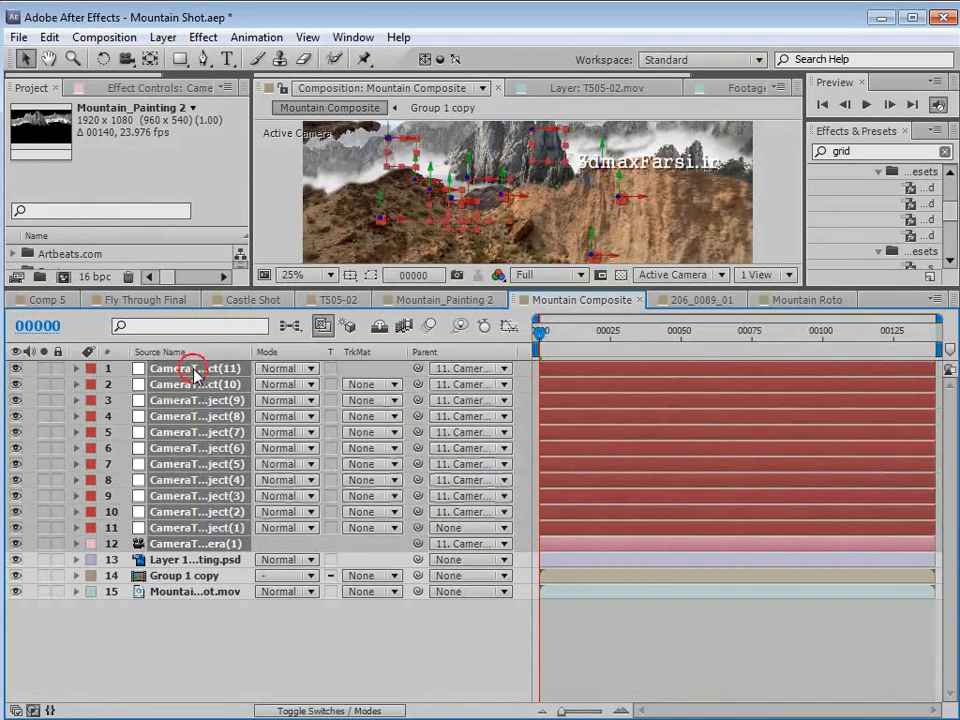
pyautogui.click(466, 368)
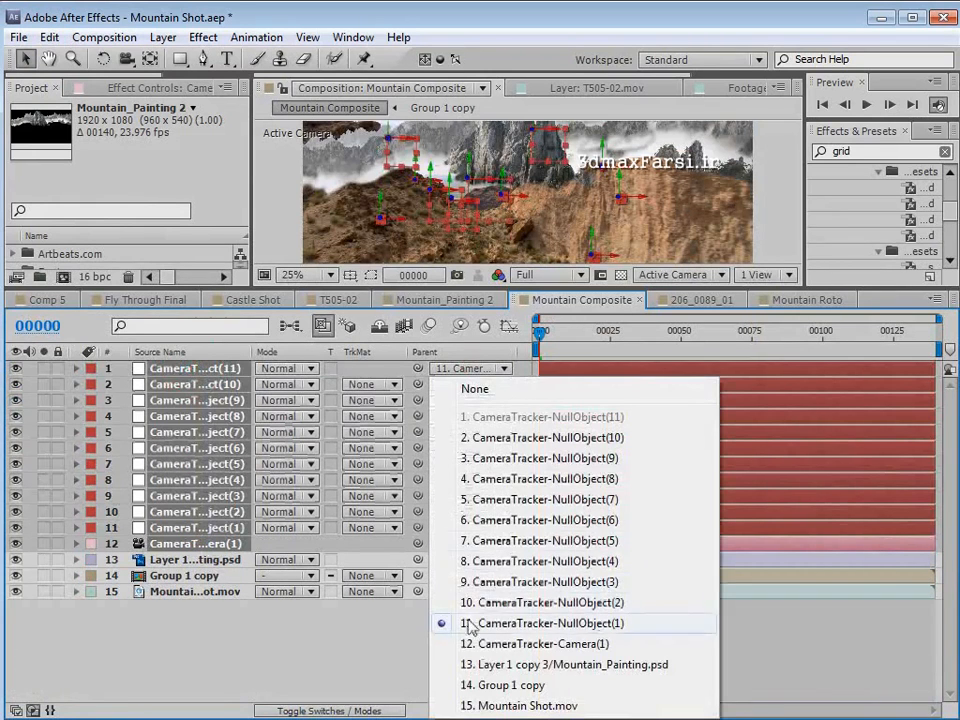
pyautogui.click(475, 390)
pyautogui.click(266, 621)
pyautogui.click(172, 529)
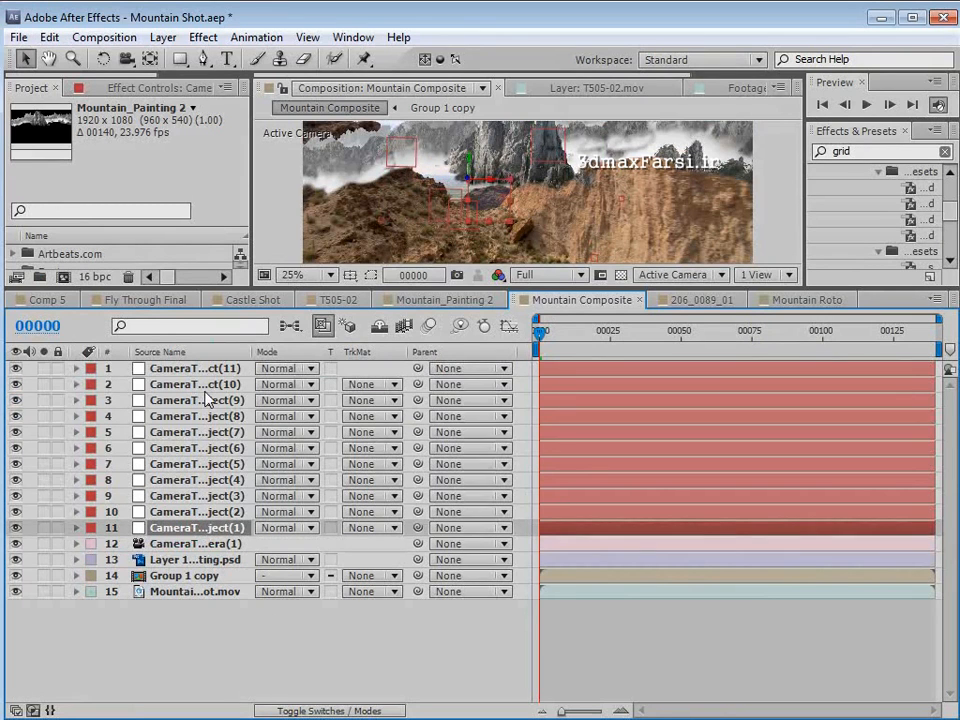
pyautogui.click(161, 543)
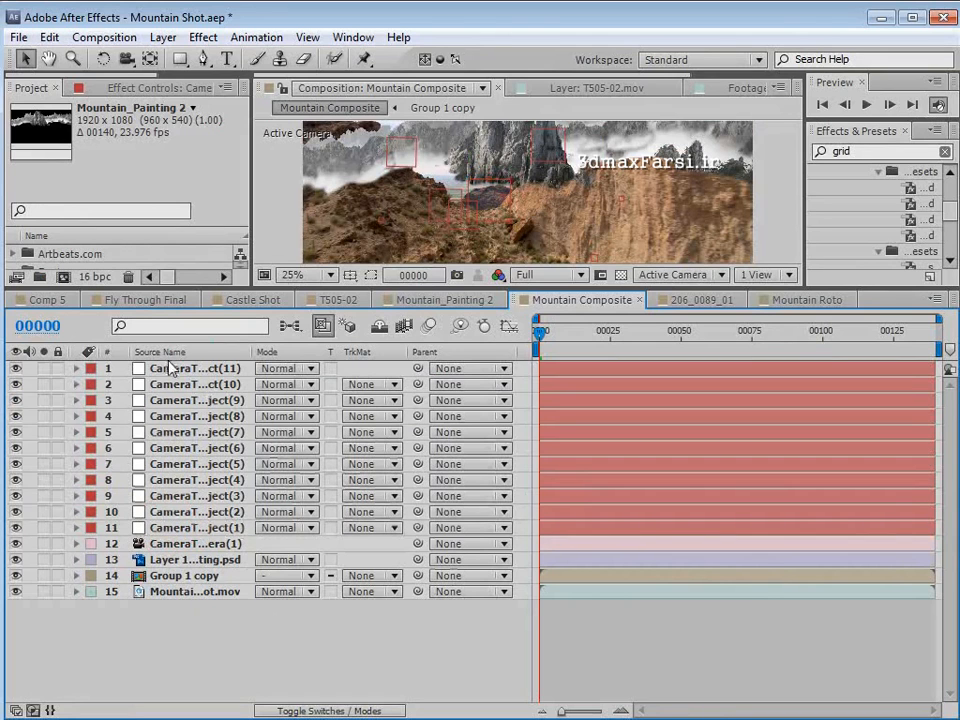
# - Mark the eleven CameraTracker nulls as shy and hide the shy layers from the timeline
pyautogui.click(166, 370)
pyautogui.keyDown('shift'); pyautogui.click(163, 527); pyautogui.keyUp('shift')
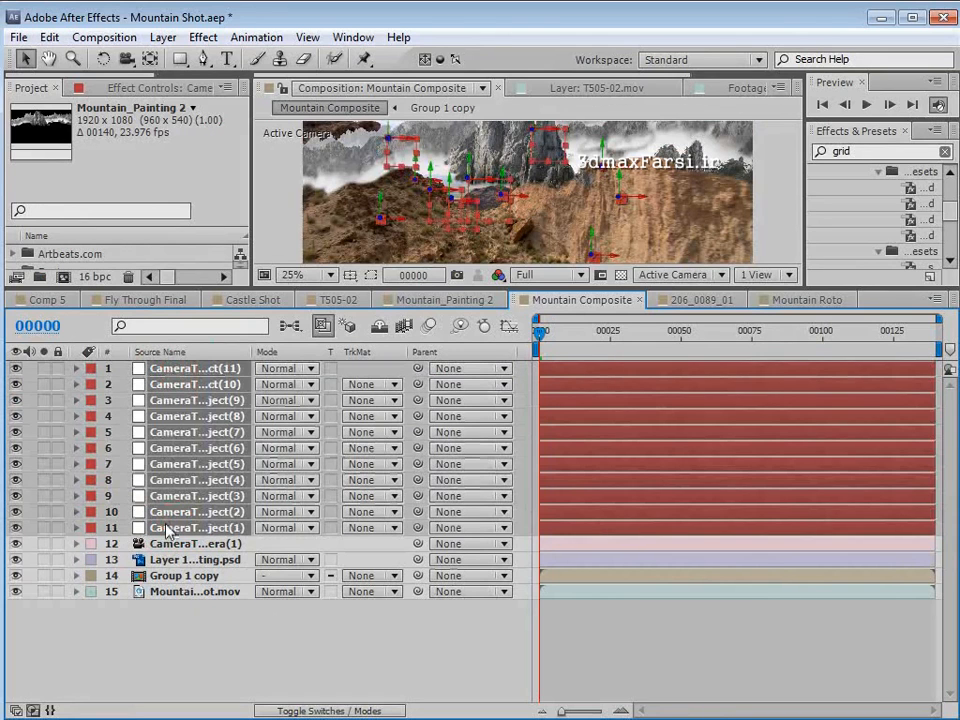
pyautogui.press('F4')
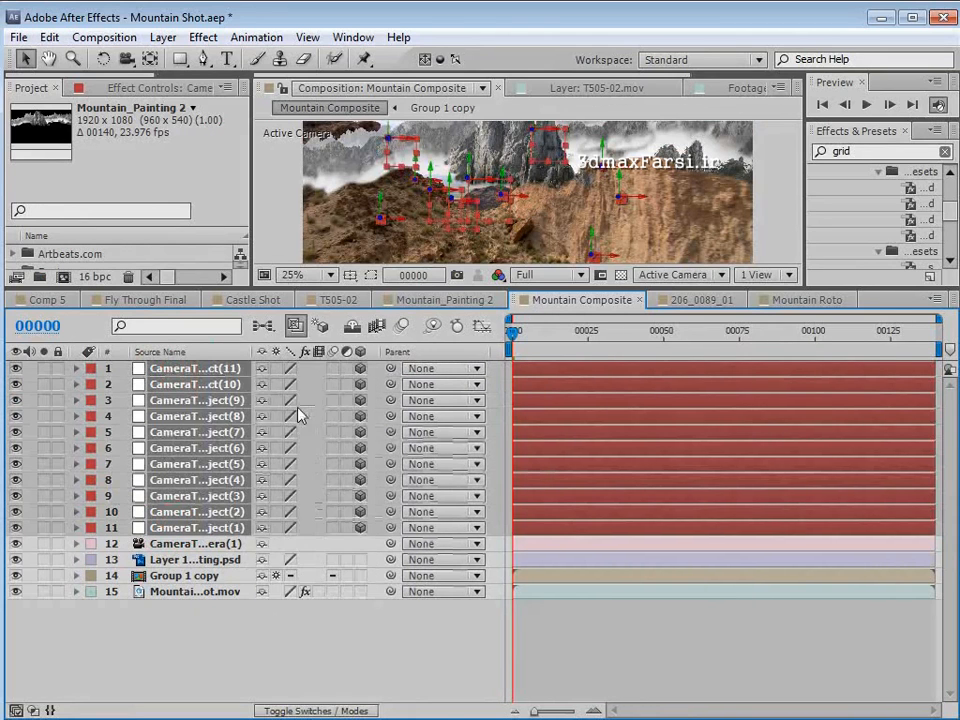
pyautogui.click(260, 370)
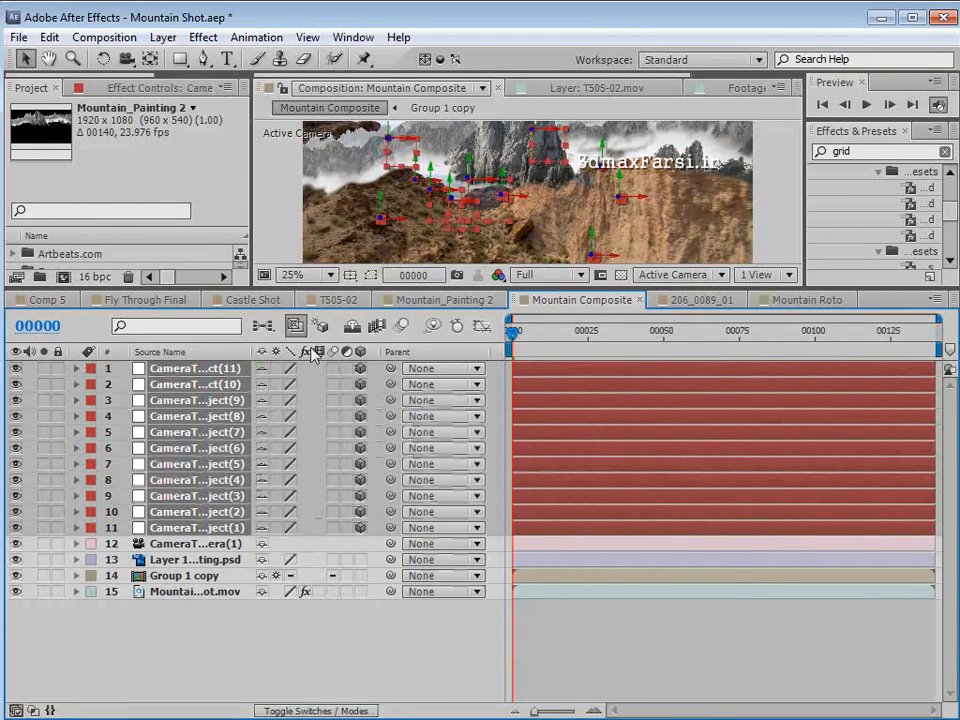
pyautogui.click(353, 329)
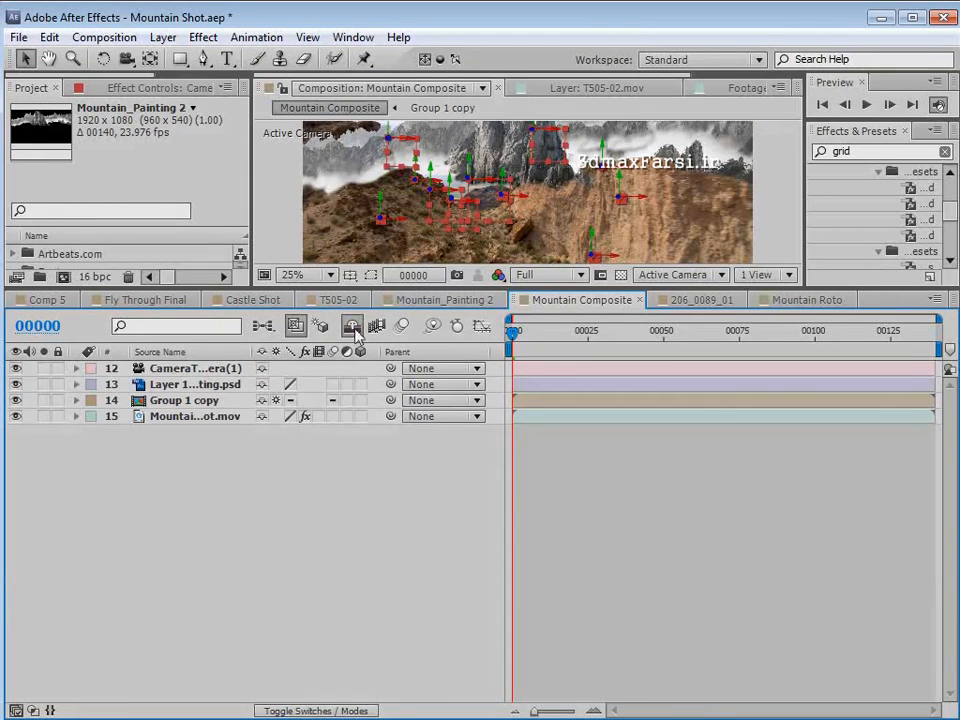
pyautogui.click(355, 327)
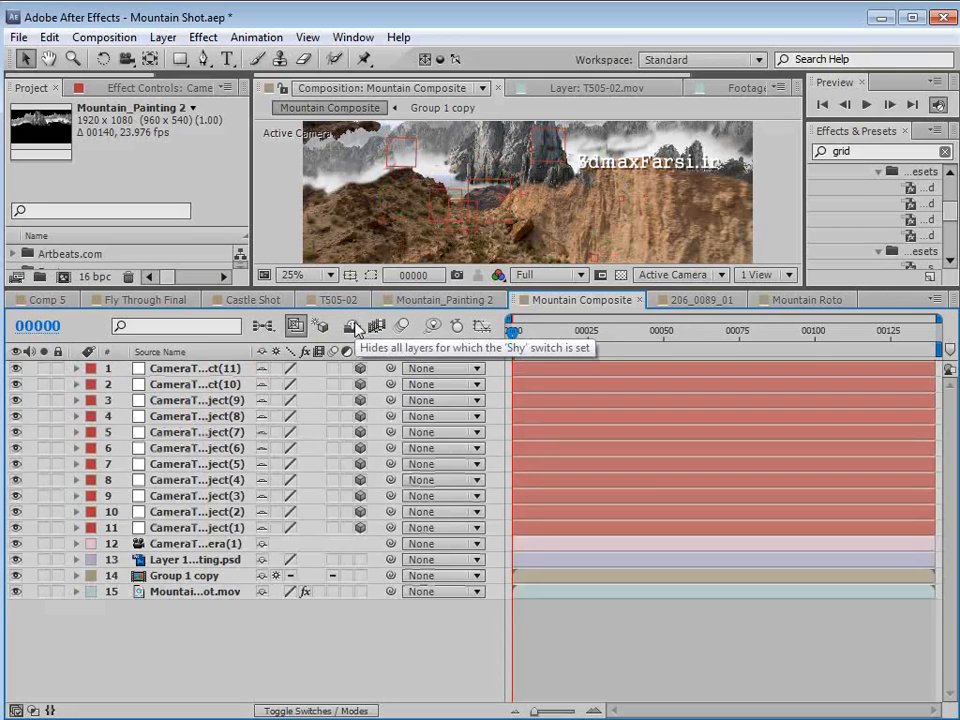
pyautogui.click(353, 328)
# - Switch the layer list from source names to layer names and give the composition viewer more height
pyautogui.click(157, 418)
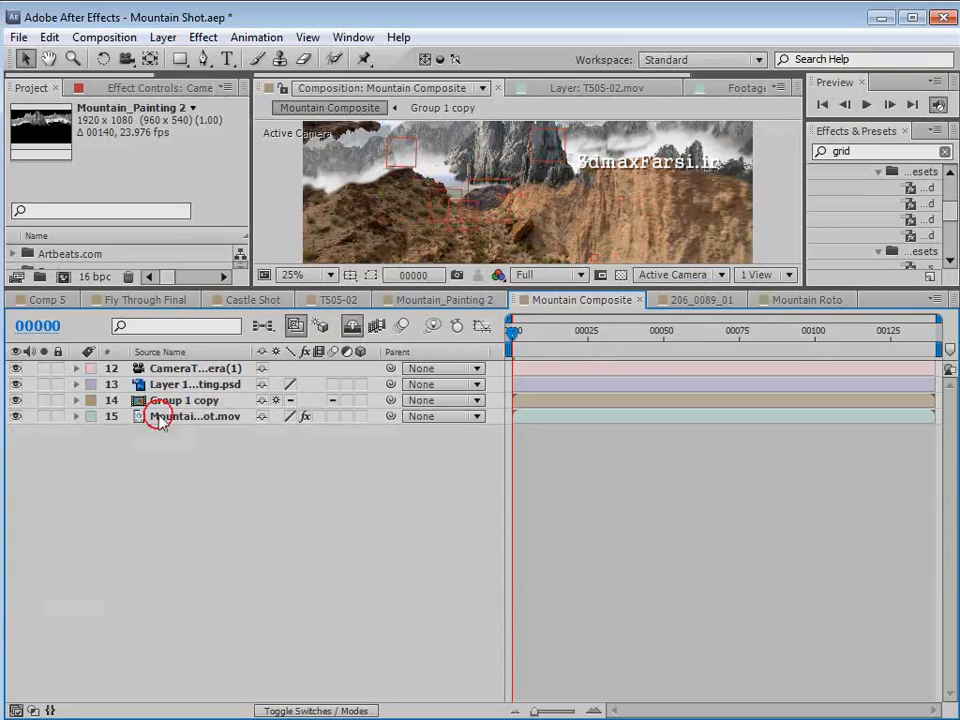
pyautogui.click(166, 402)
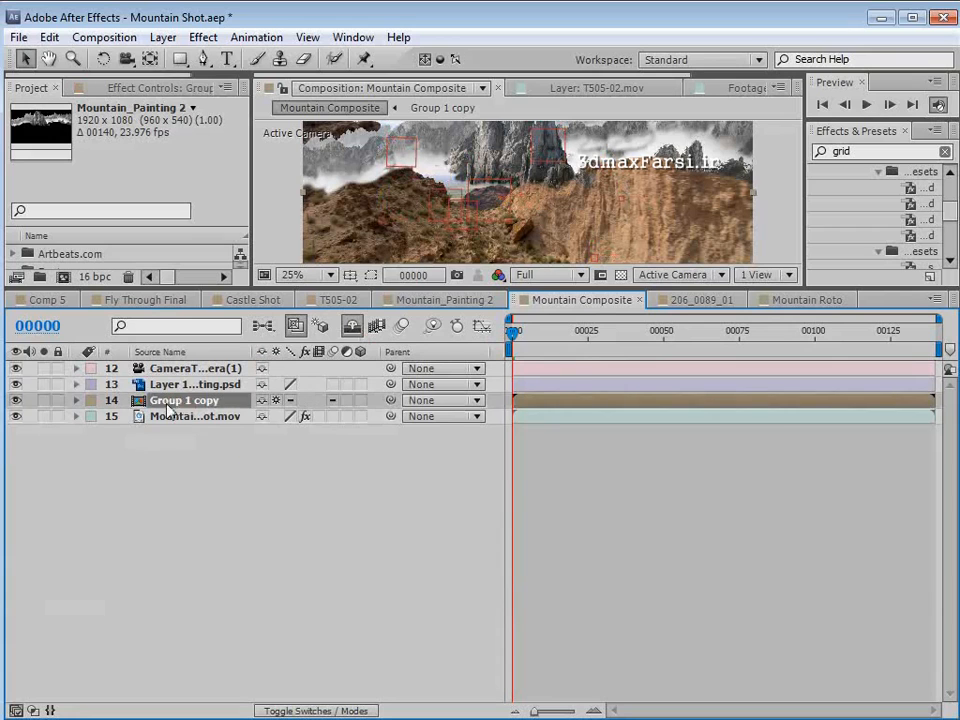
pyautogui.click(204, 345)
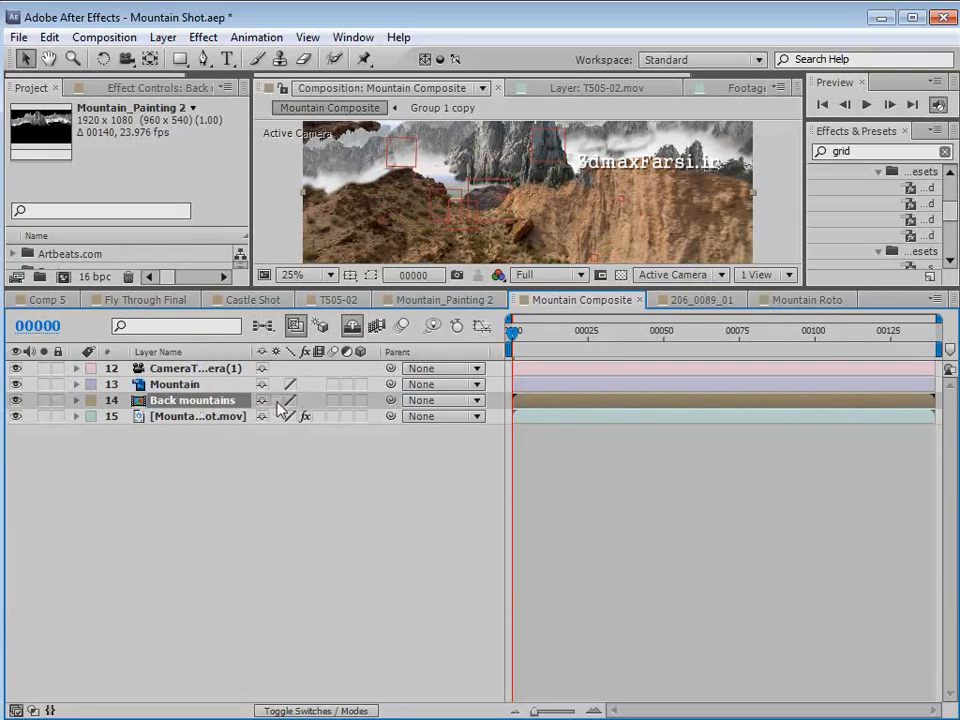
pyautogui.moveTo(289, 290); pyautogui.dragTo(289, 421)
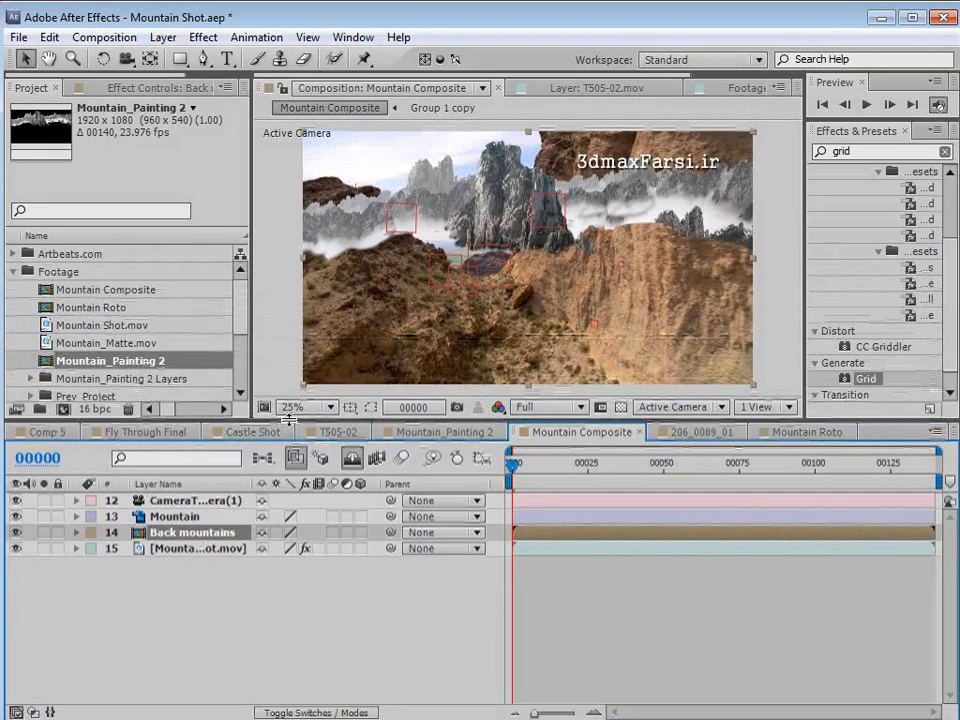
# - Add the Mountain Roto composition above the tracker camera layer and check how it covers the painting around frame 29
pyautogui.click(211, 567)
pyautogui.click(190, 533)
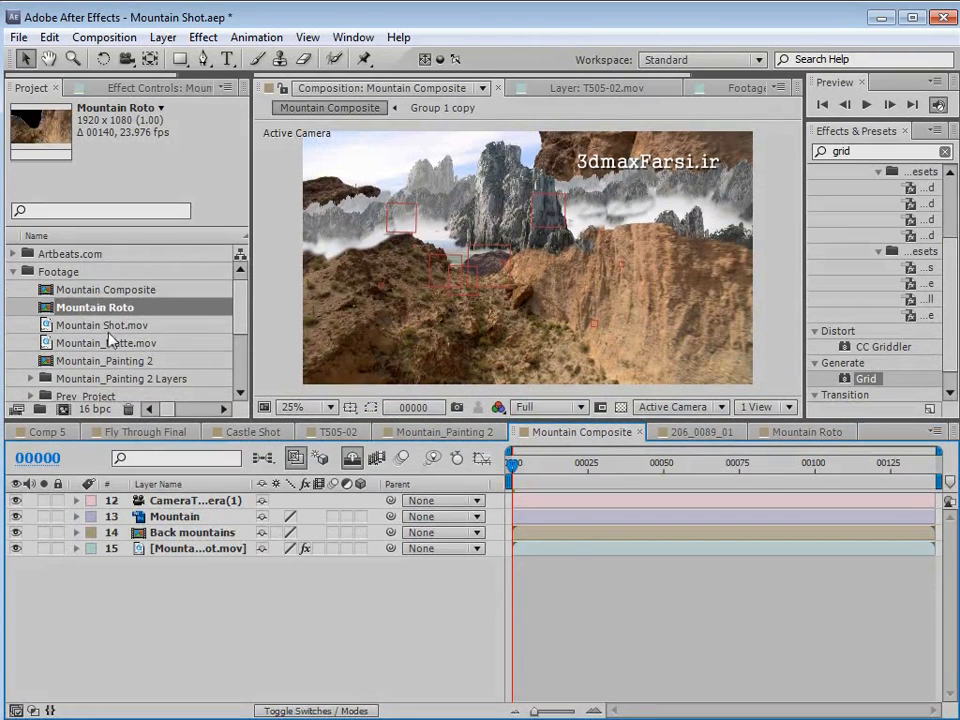
pyautogui.moveTo(105, 312); pyautogui.dragTo(160, 503)
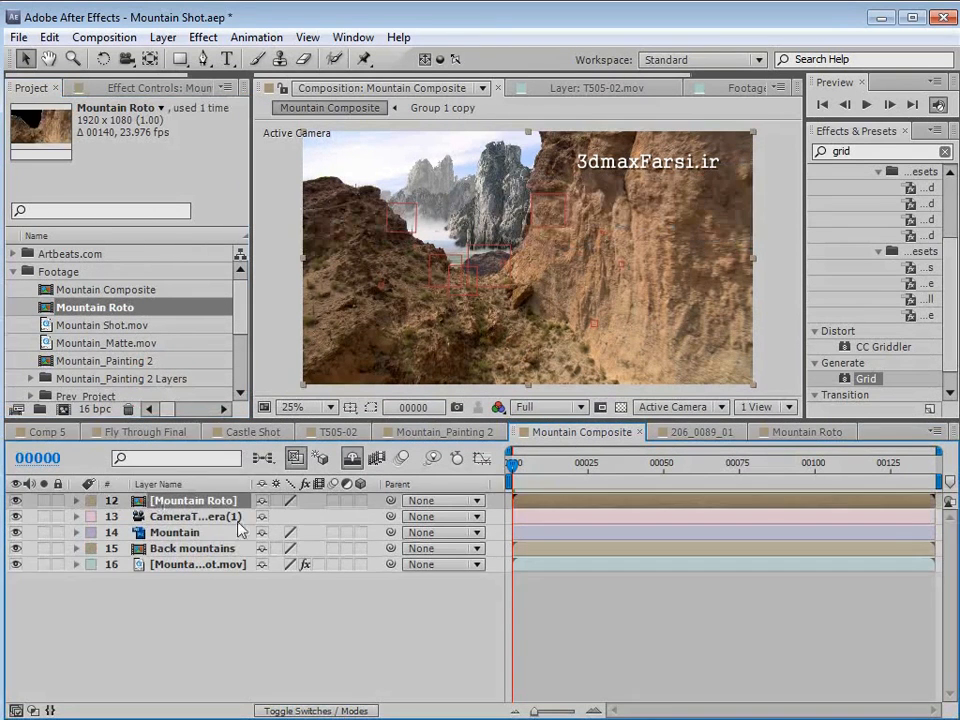
pyautogui.click(553, 617)
pyautogui.click(597, 465)
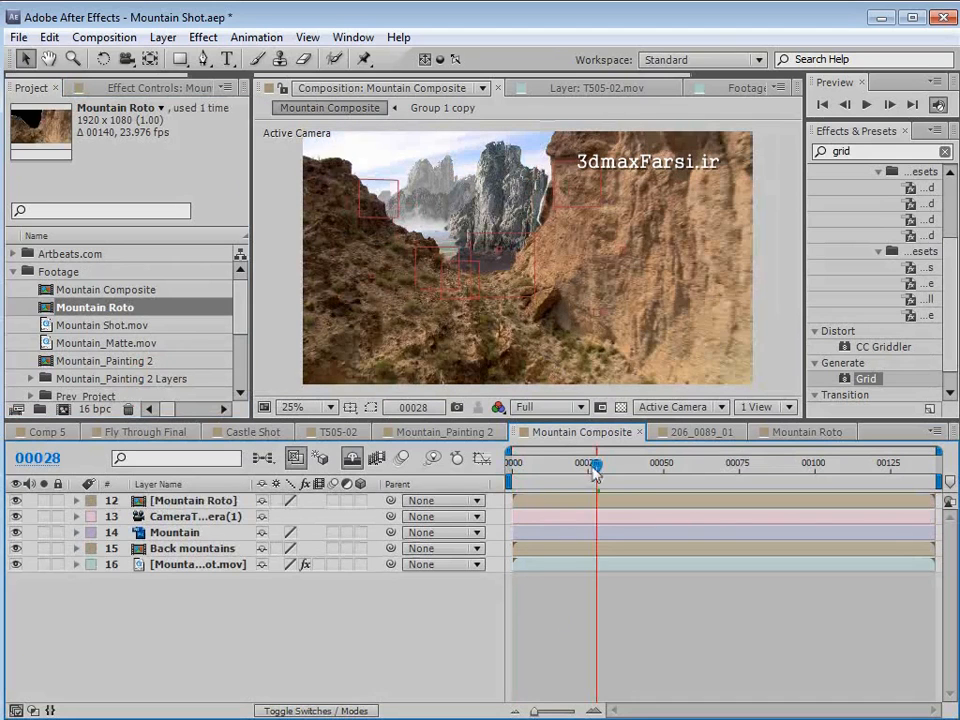
pyautogui.moveTo(595, 472)
pyautogui.mouseDown()
pyautogui.moveTo(791, 474)
pyautogui.moveTo(598, 478)
pyautogui.mouseUp()
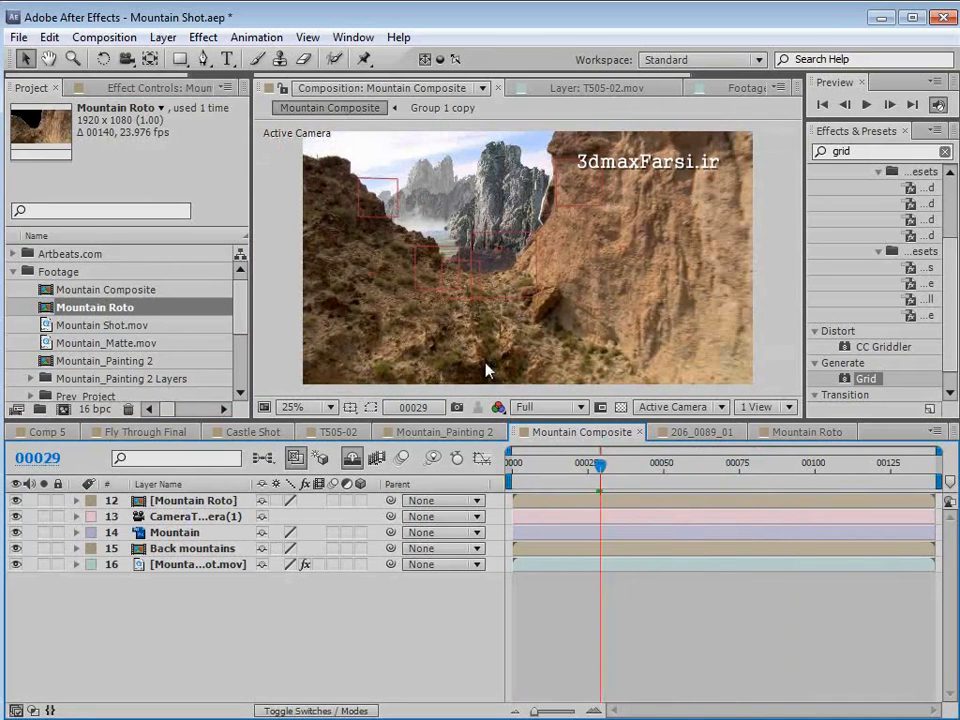
# - Hide the Mountain Roto layer, and at frame 112 turn the Mountain and Back mountains layers into 3D layers
pyautogui.click(15, 500)
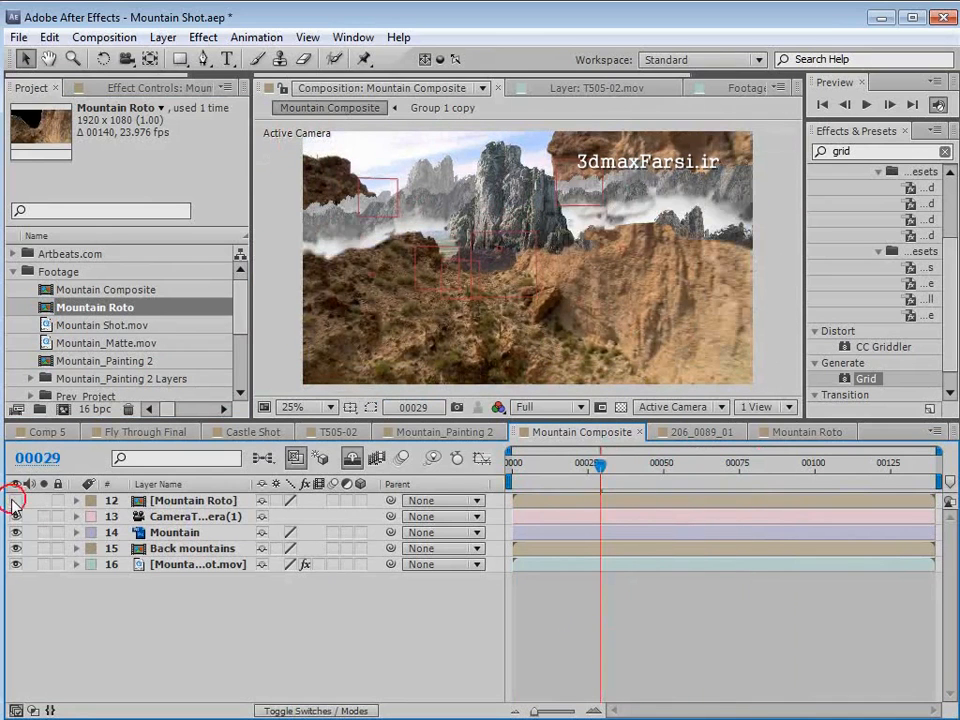
pyautogui.moveTo(600, 470); pyautogui.dragTo(850, 527)
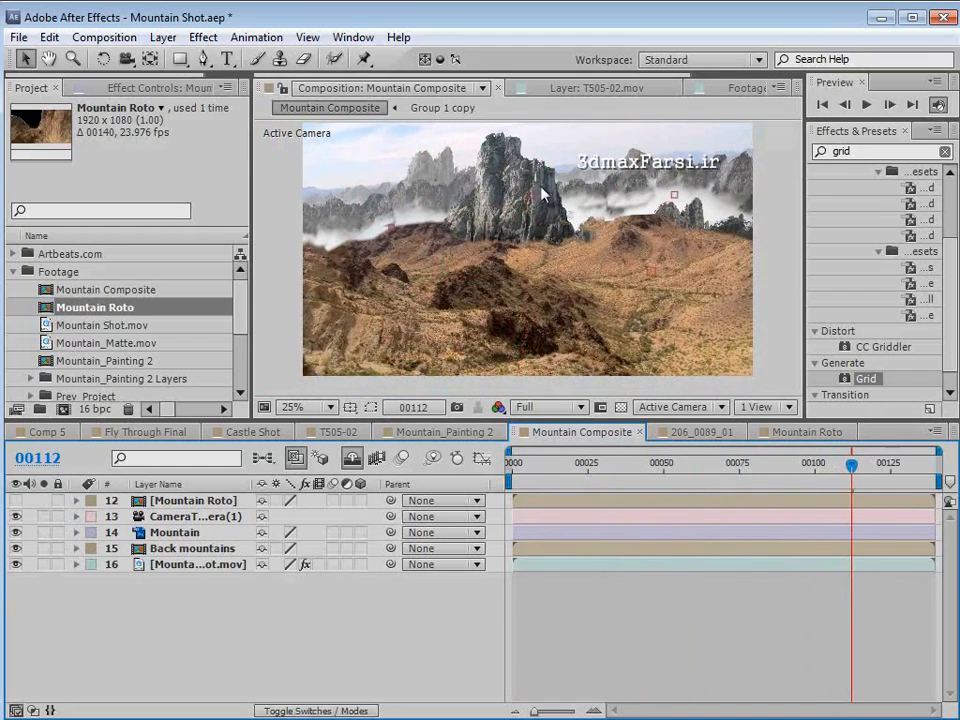
pyautogui.click(185, 532)
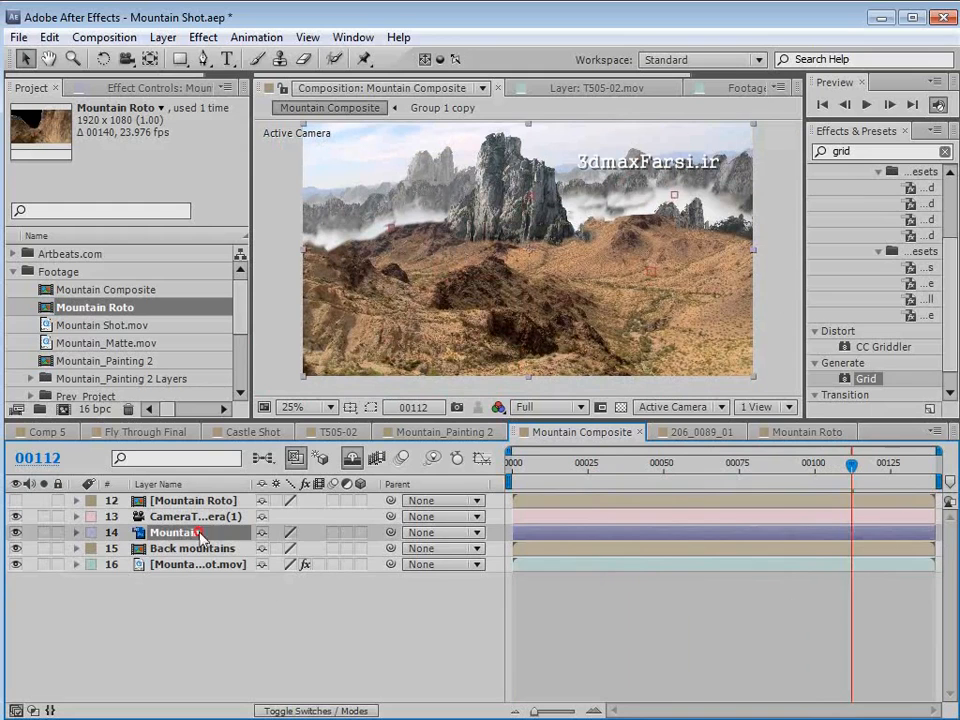
pyautogui.click(360, 532)
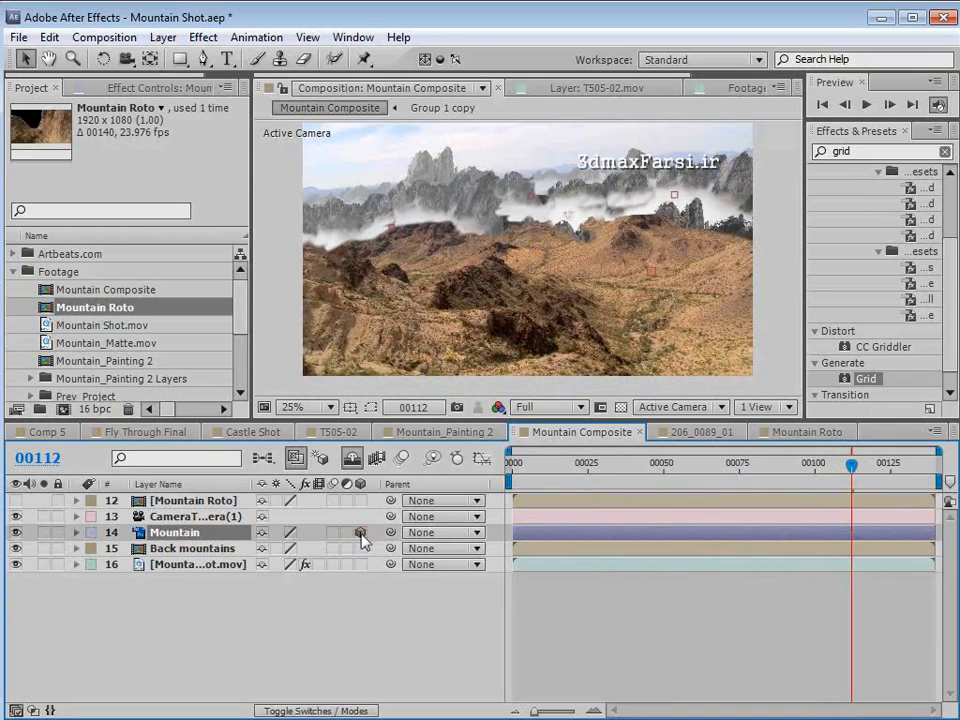
pyautogui.click(360, 548)
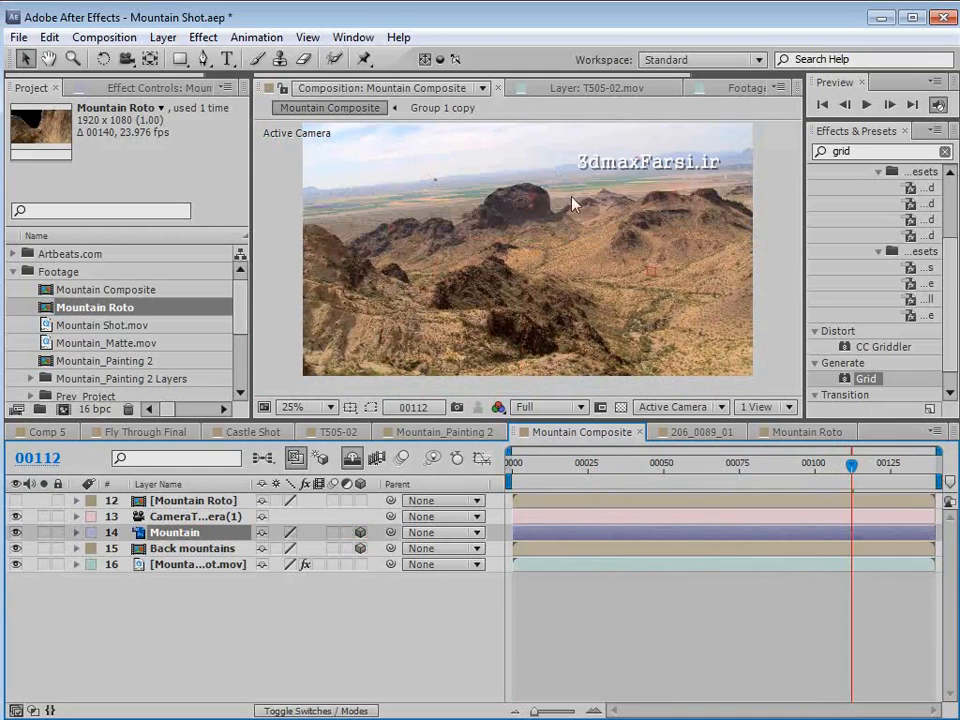
# - Reveal the shy layers, find the null sitting on the large dark mountain, and rename it Main Mountain
pyautogui.click(352, 459)
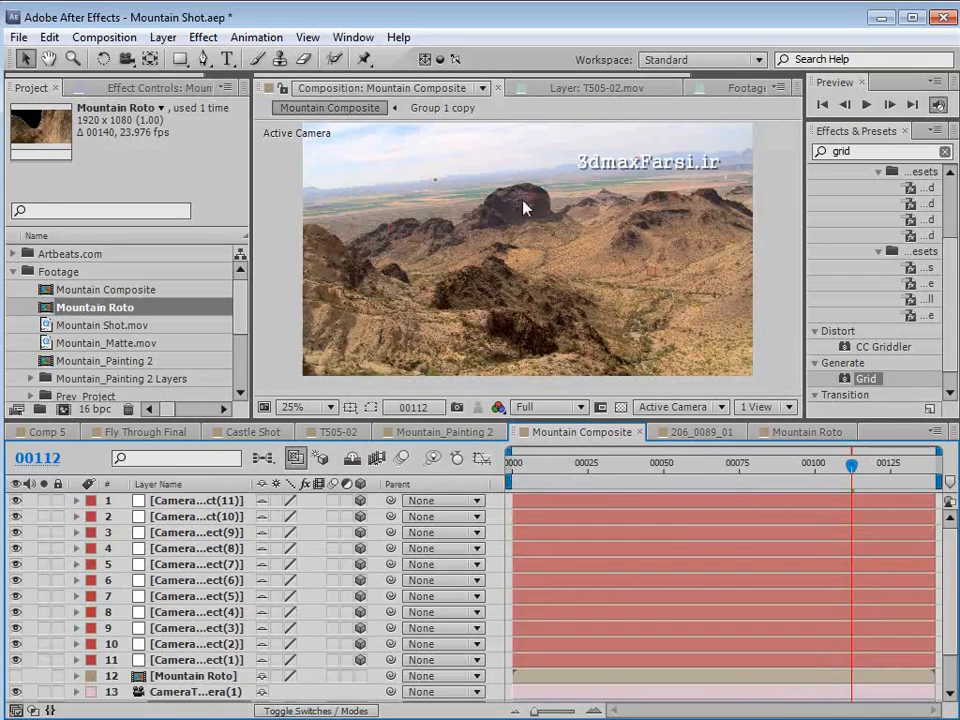
pyautogui.click(229, 500)
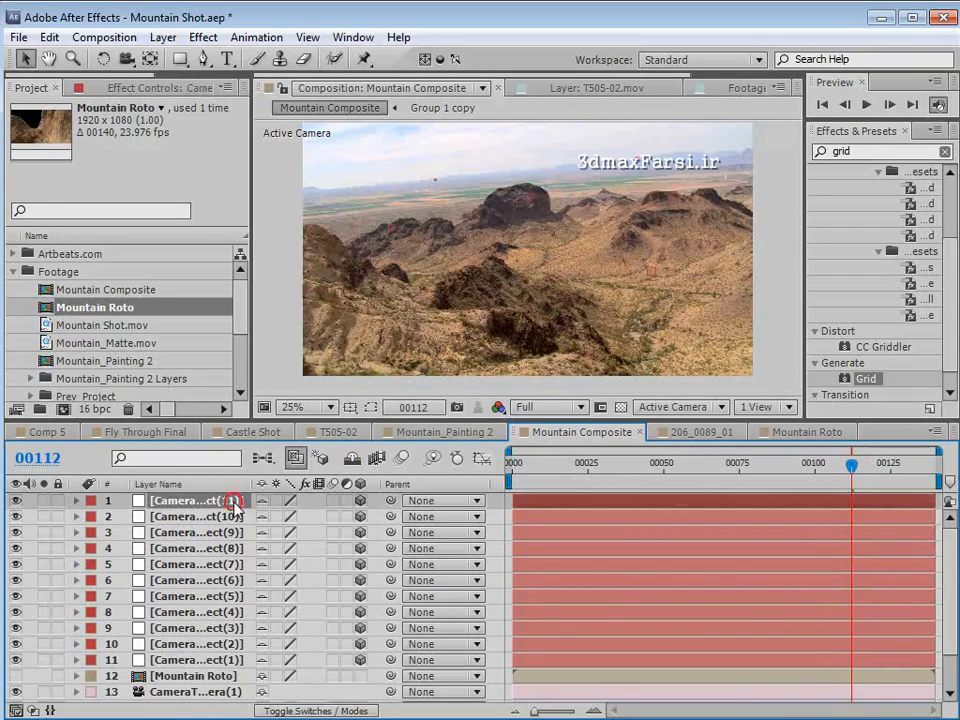
pyautogui.click(234, 532)
pyautogui.click(230, 548)
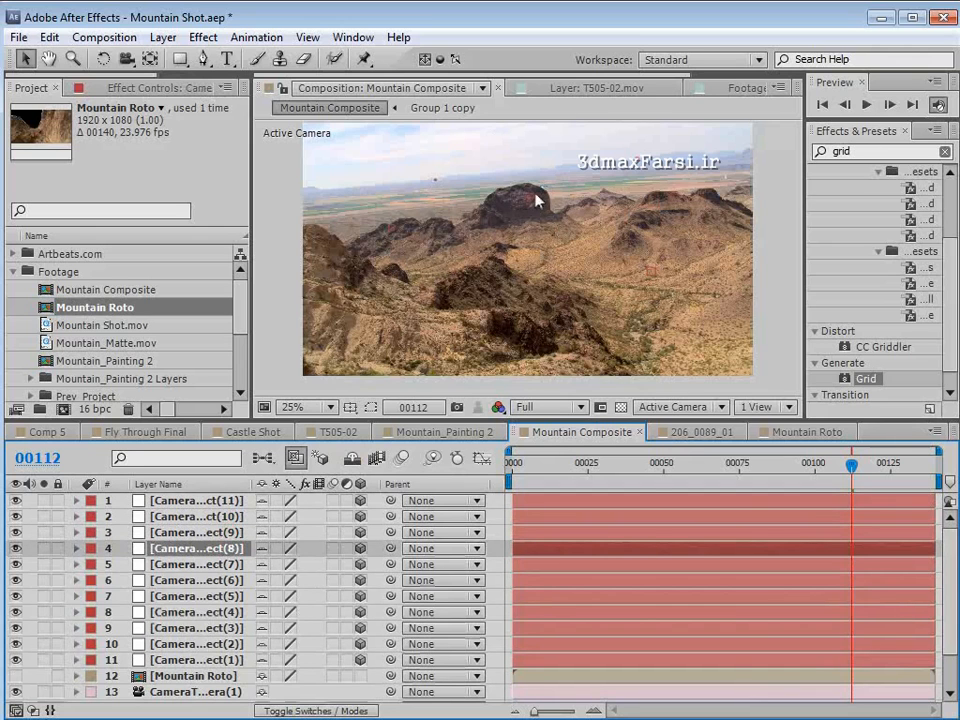
pyautogui.press('.')
pyautogui.moveTo(548, 175); pyautogui.dragTo(531, 240)
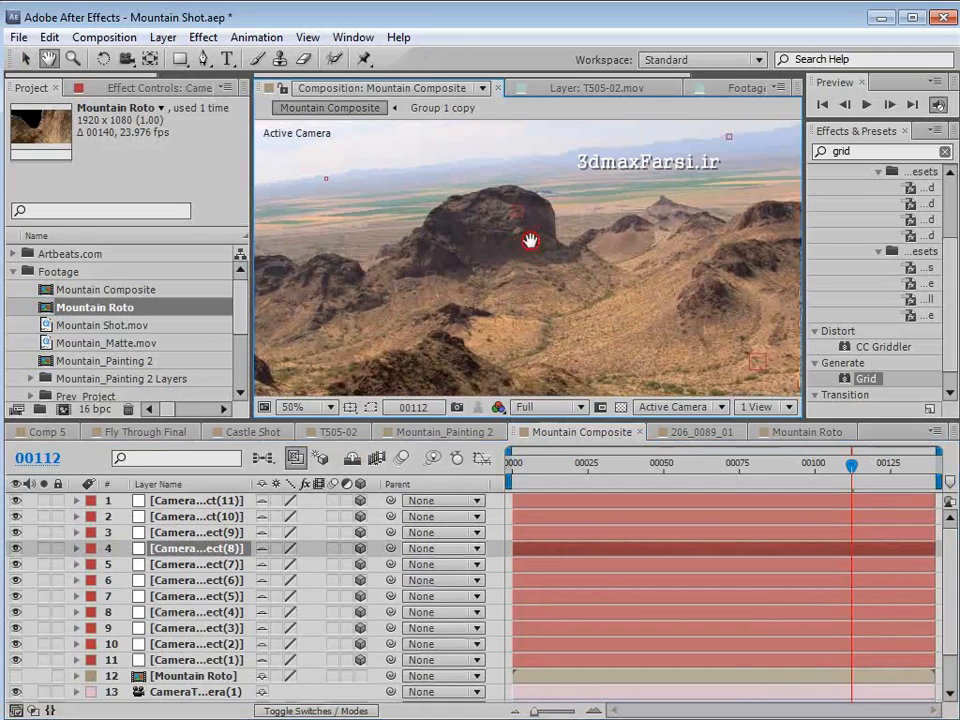
pyautogui.click(180, 643)
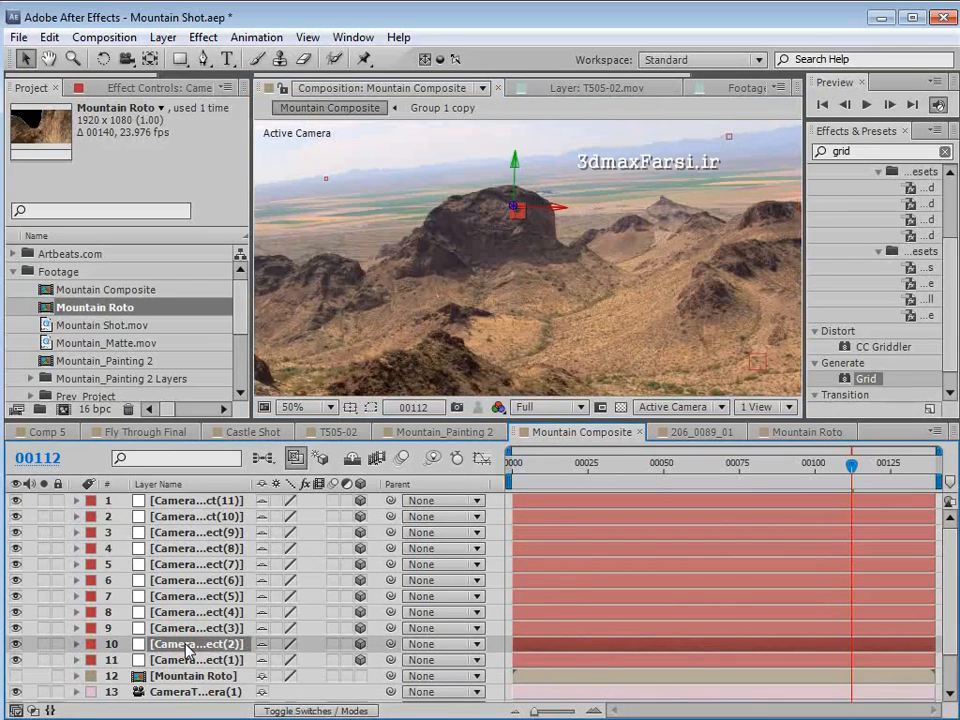
pyautogui.press('Return')
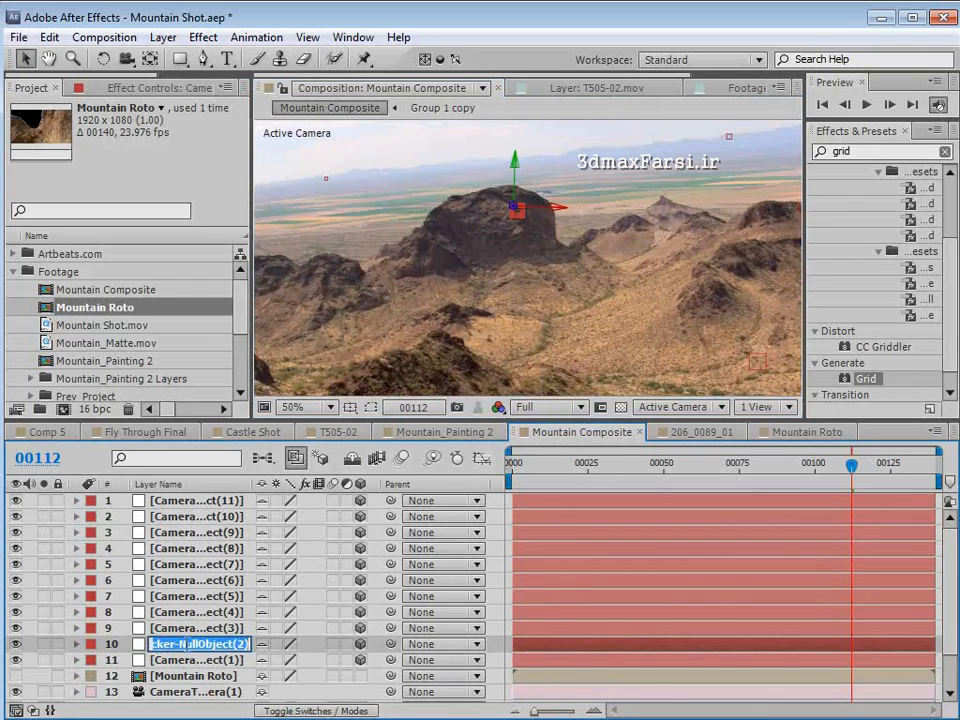
pyautogui.write('Main Mountain')
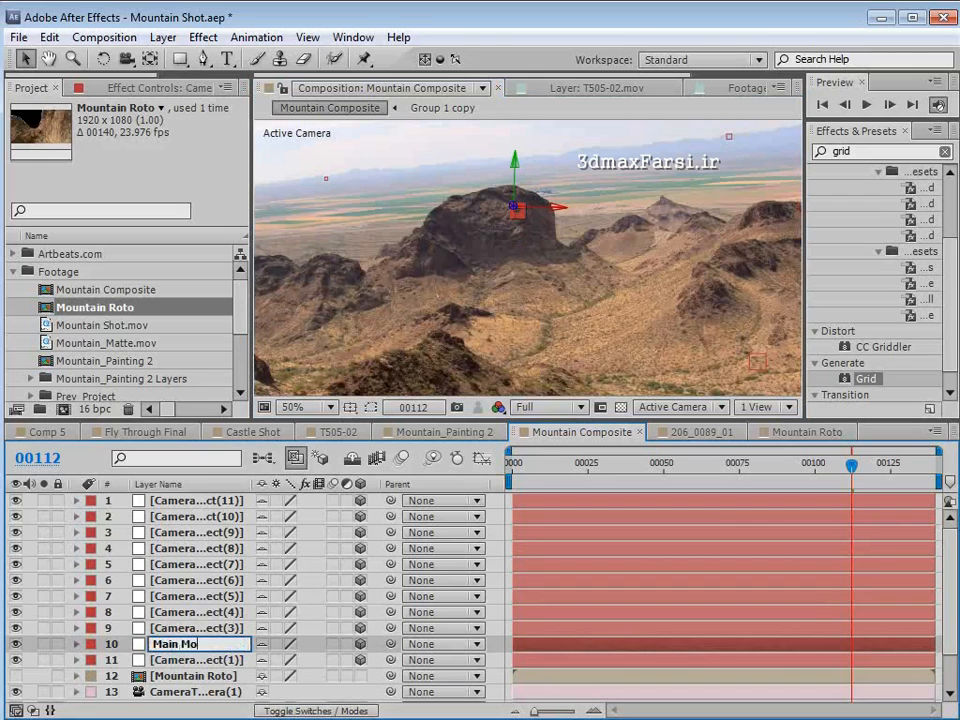
pyautogui.click(177, 644)
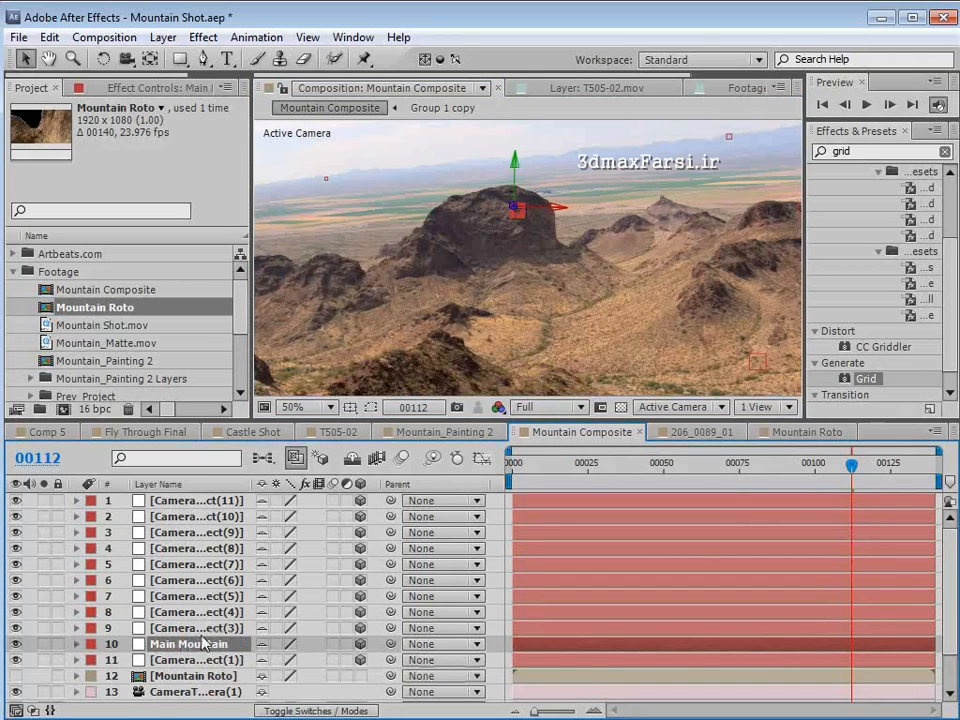
# - Copy the Main Mountain null's Position and hide the shy layers again
pyautogui.press('p')
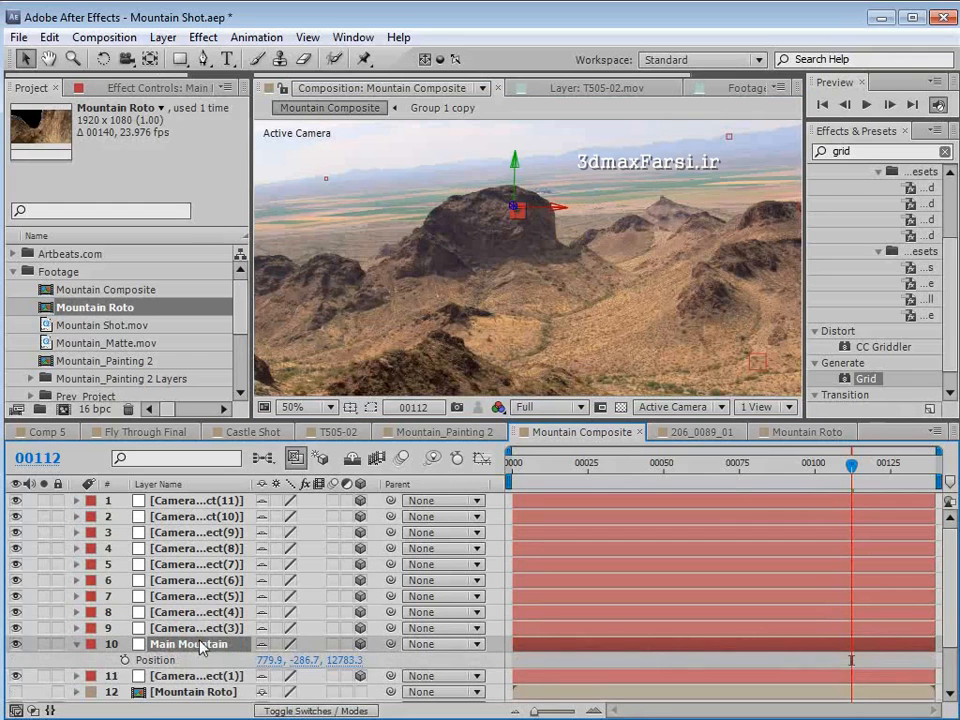
pyautogui.click(155, 661)
pyautogui.click(50, 38)
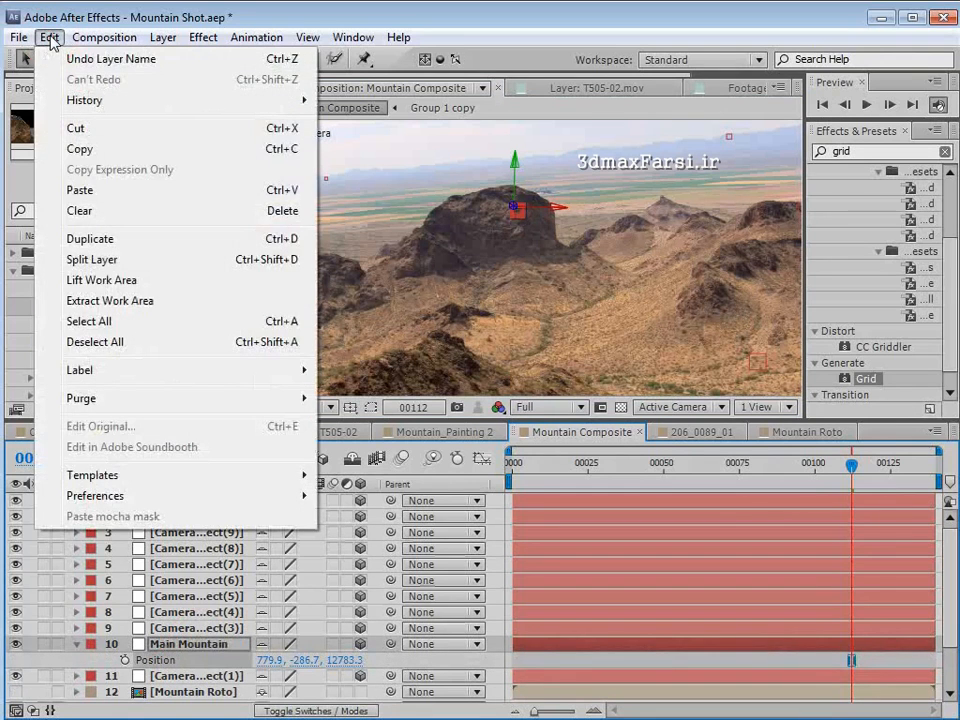
pyautogui.click(80, 148)
pyautogui.click(350, 458)
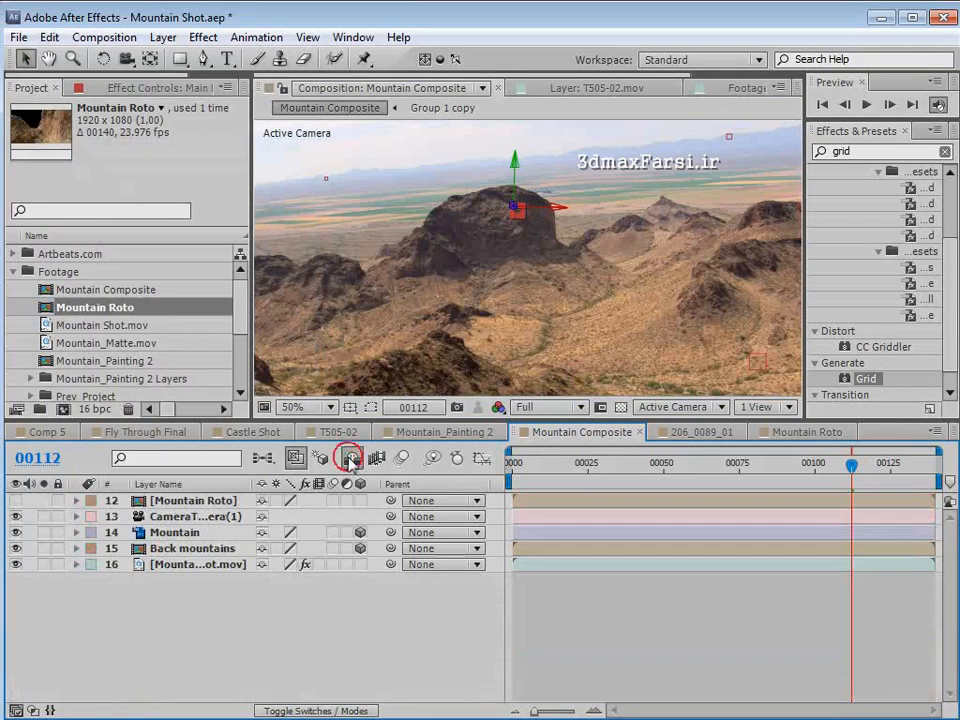
# - Paste the copied null position onto the Mountain layer's Position property
pyautogui.click(173, 536)
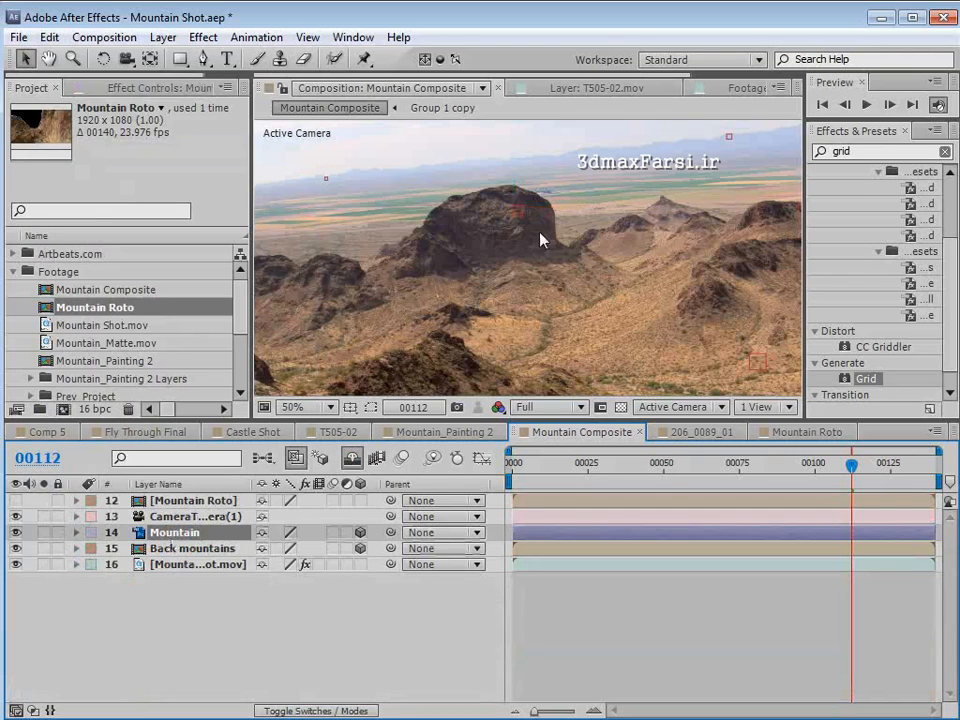
pyautogui.press('p')
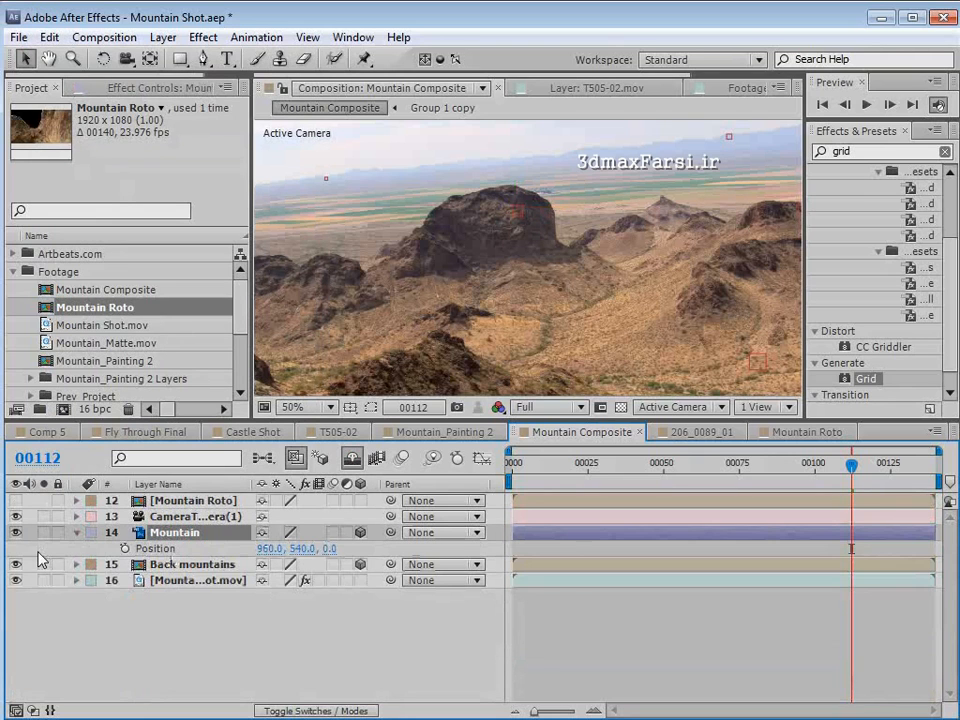
pyautogui.click(168, 549)
pyautogui.click(49, 37)
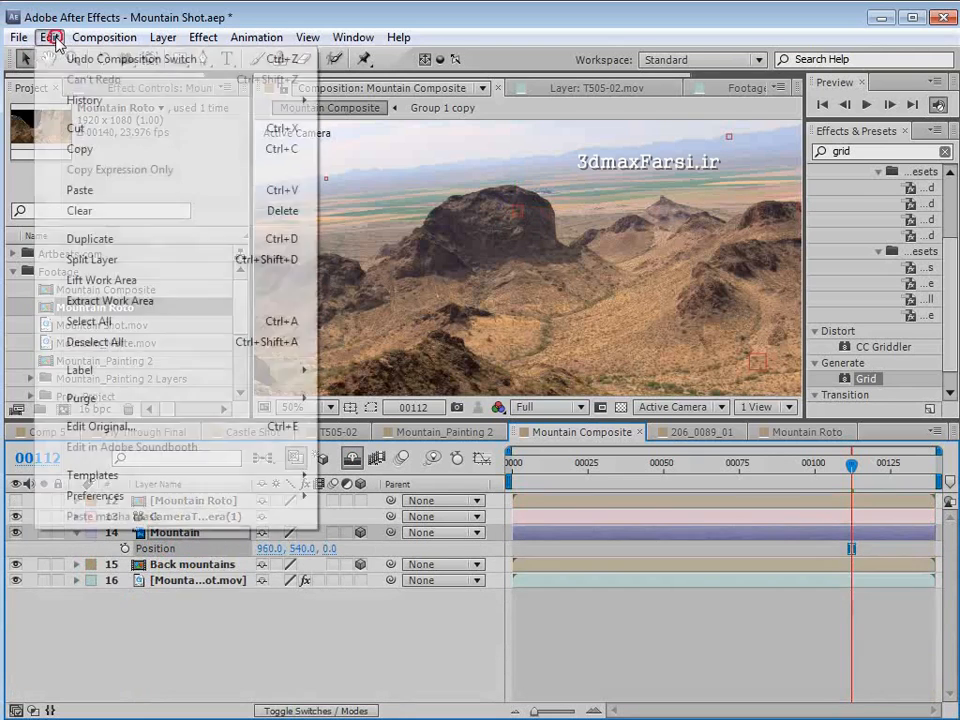
pyautogui.click(86, 190)
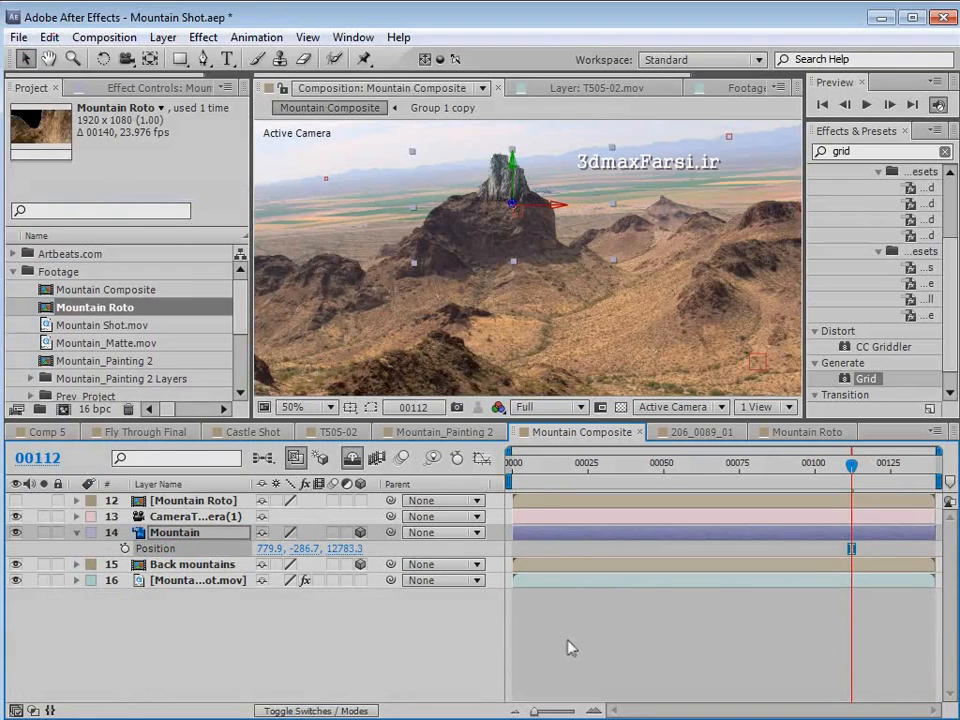
# - At frame 122, lower the Mountain layer to about 760.4, 378.0, 12761.1 and scale it to 351.7% to cover the dark mountain
pyautogui.click(557, 528)
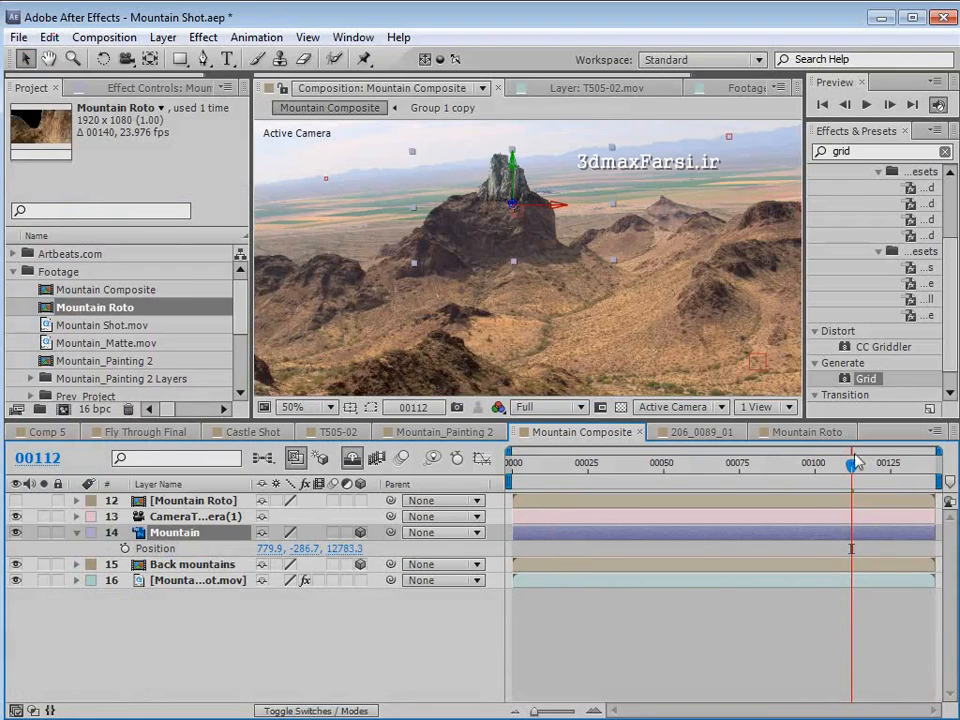
pyautogui.moveTo(856, 460); pyautogui.dragTo(885, 521)
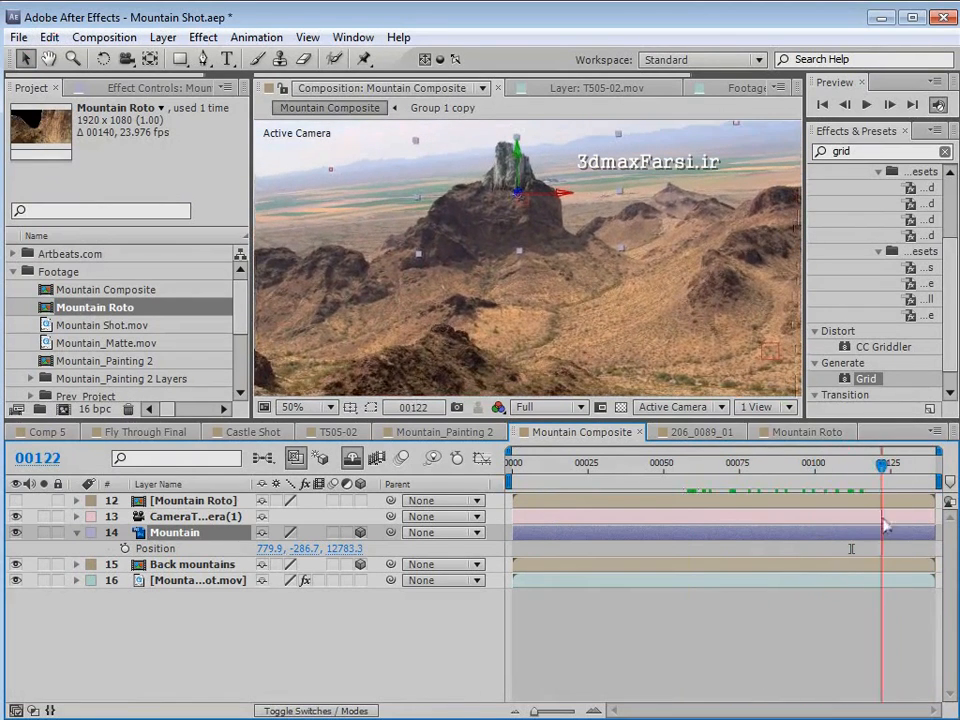
pyautogui.click(643, 261)
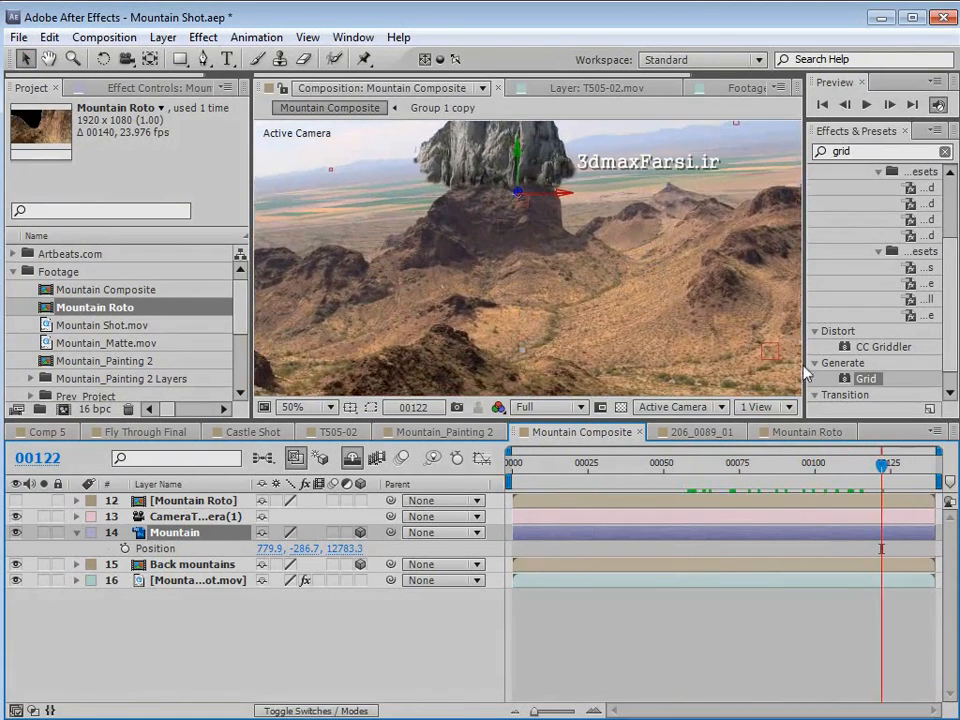
pyautogui.moveTo(518, 160); pyautogui.dragTo(502, 334)
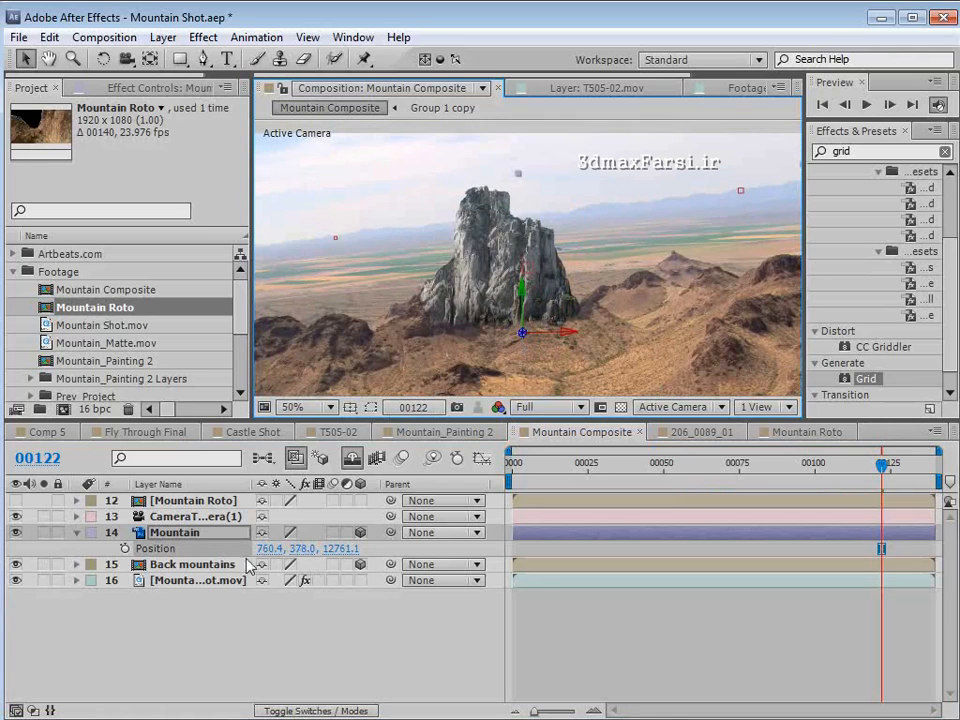
pyautogui.press('s')
pyautogui.moveTo(313, 550); pyautogui.dragTo(382, 545)
# - Go to frame 30, hide the Back mountains layer, and make the Mountain Roto layer visible
pyautogui.scroll(-2, 583, 311)
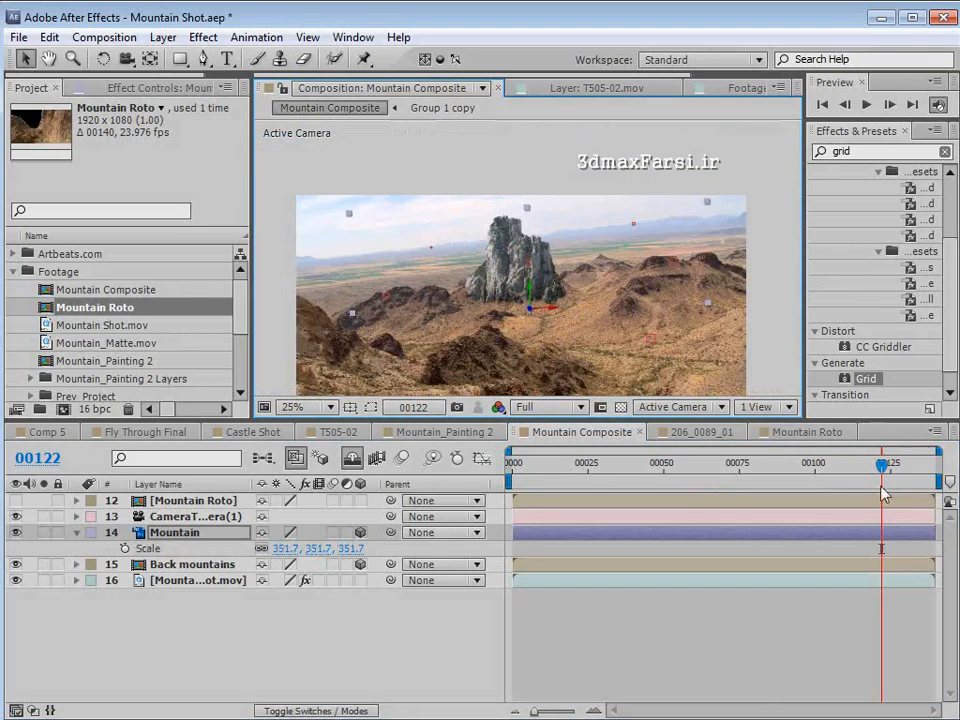
pyautogui.moveTo(881, 464); pyautogui.dragTo(603, 490)
pyautogui.click(182, 617)
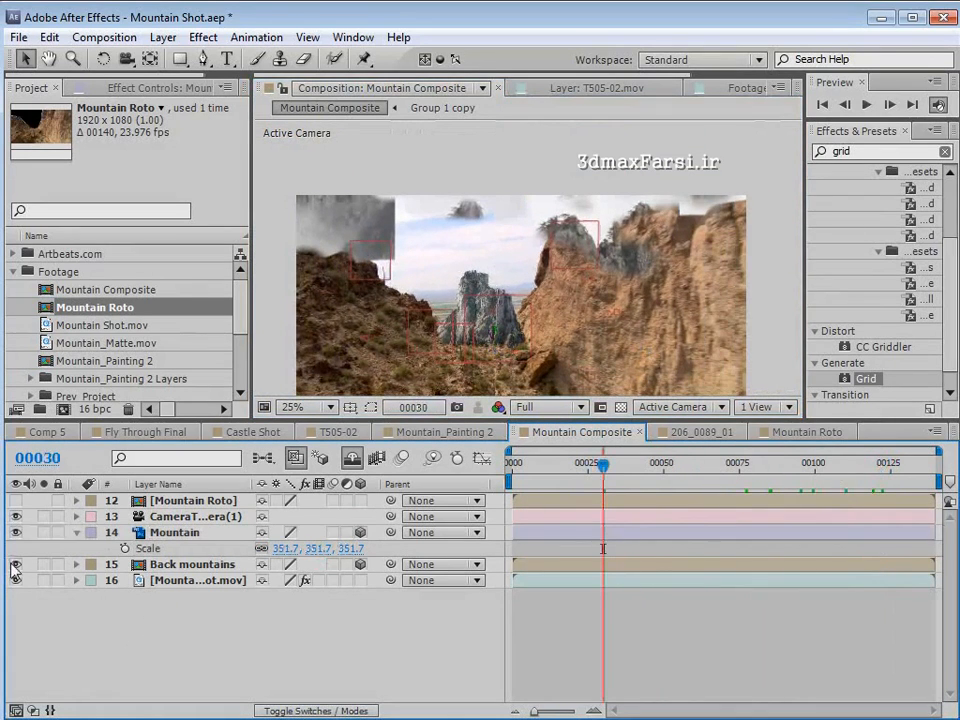
pyautogui.click(15, 564)
pyautogui.click(160, 501)
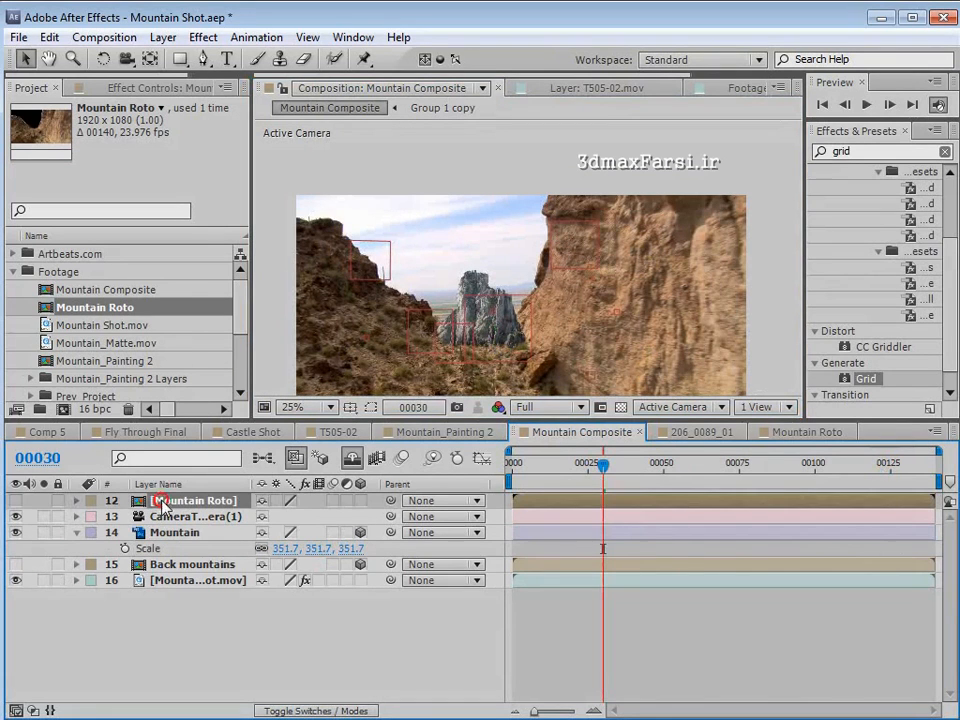
pyautogui.click(15, 500)
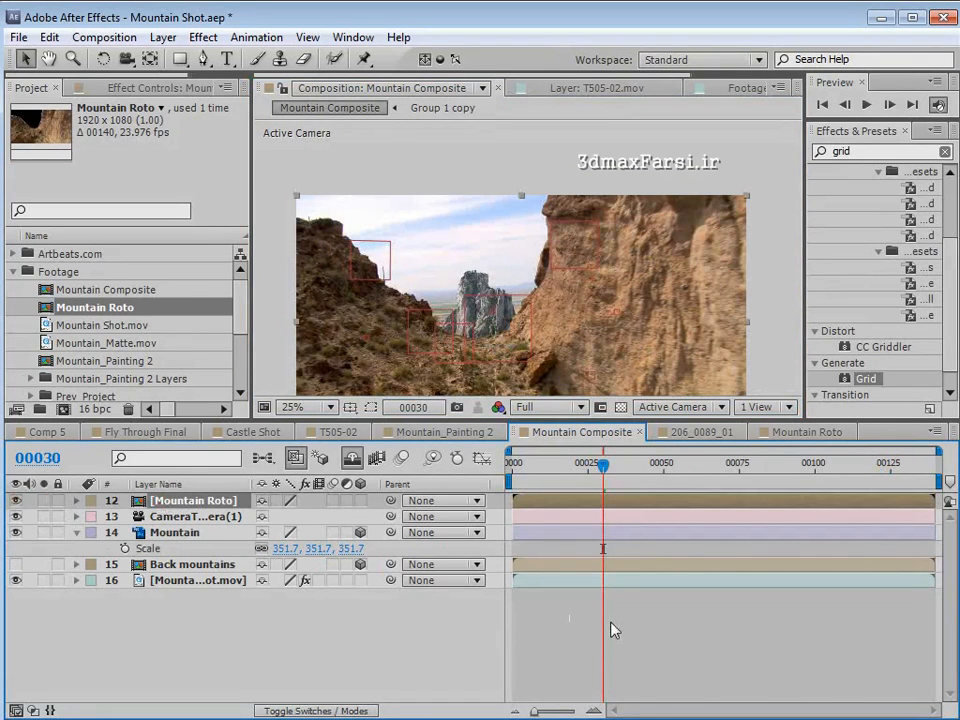
# - Hide the layer controls in the viewer, go to frame 123, and set the preview resolution to Half
pyautogui.hotkey('ctrl', 'shift', 'h')
pyautogui.press('space')
pyautogui.moveTo(576, 276); pyautogui.dragTo(575, 228)
pyautogui.moveTo(595, 476); pyautogui.dragTo(884, 474)
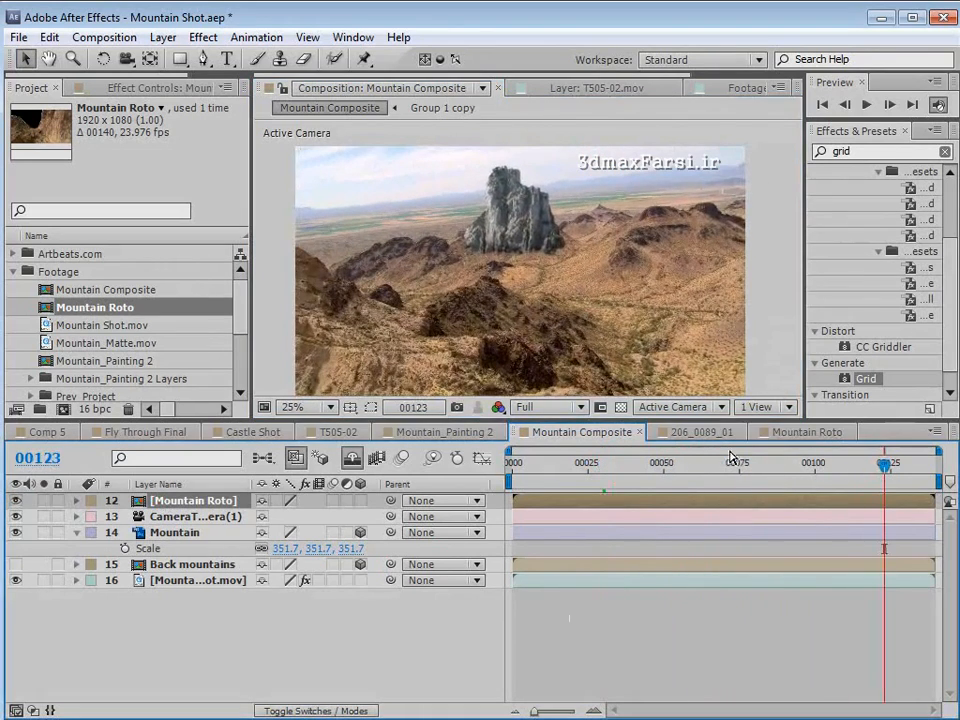
pyautogui.click(547, 409)
pyautogui.click(555, 475)
# - Apply the Tint and Curves colour correction effects to the Mountain Shot.mov layer
pyautogui.click(190, 588)
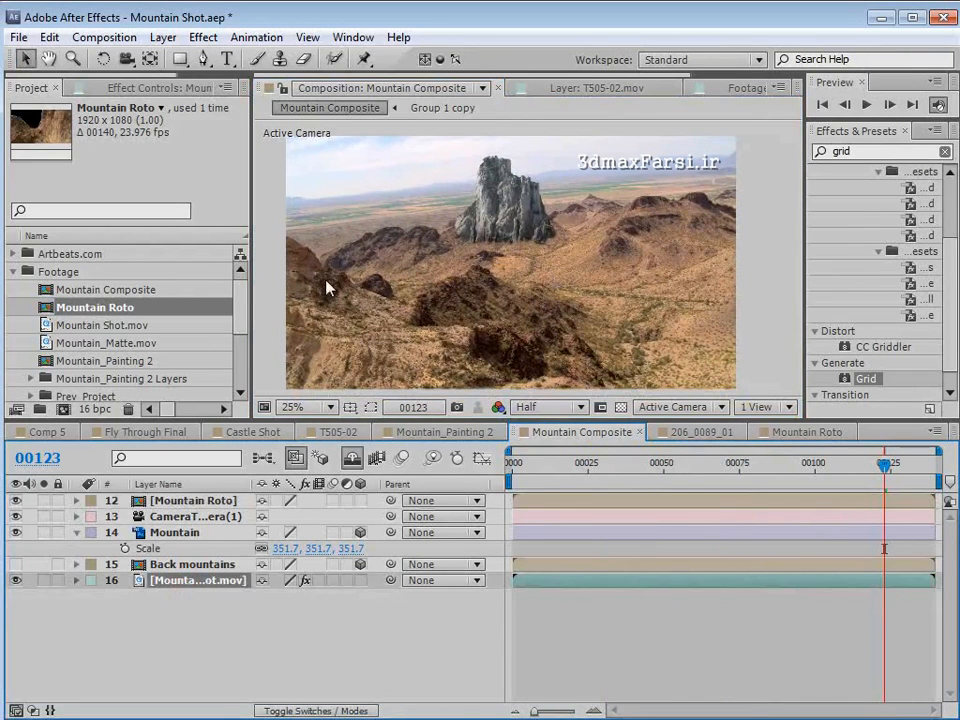
pyautogui.click(203, 37)
pyautogui.click(270, 212)
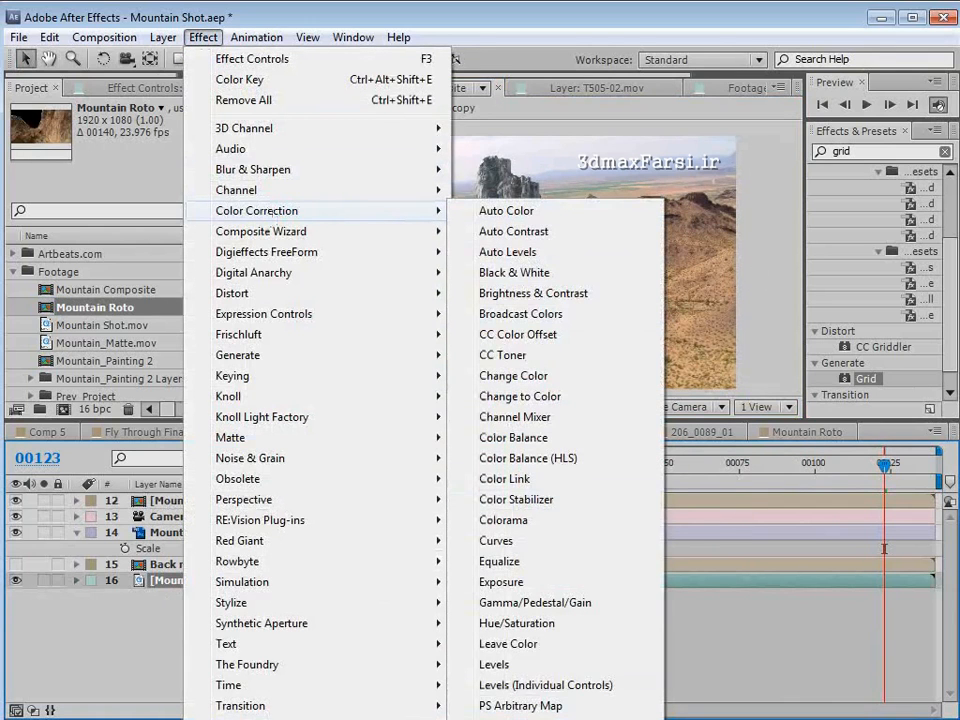
pyautogui.click(500, 719)
pyautogui.click(203, 37)
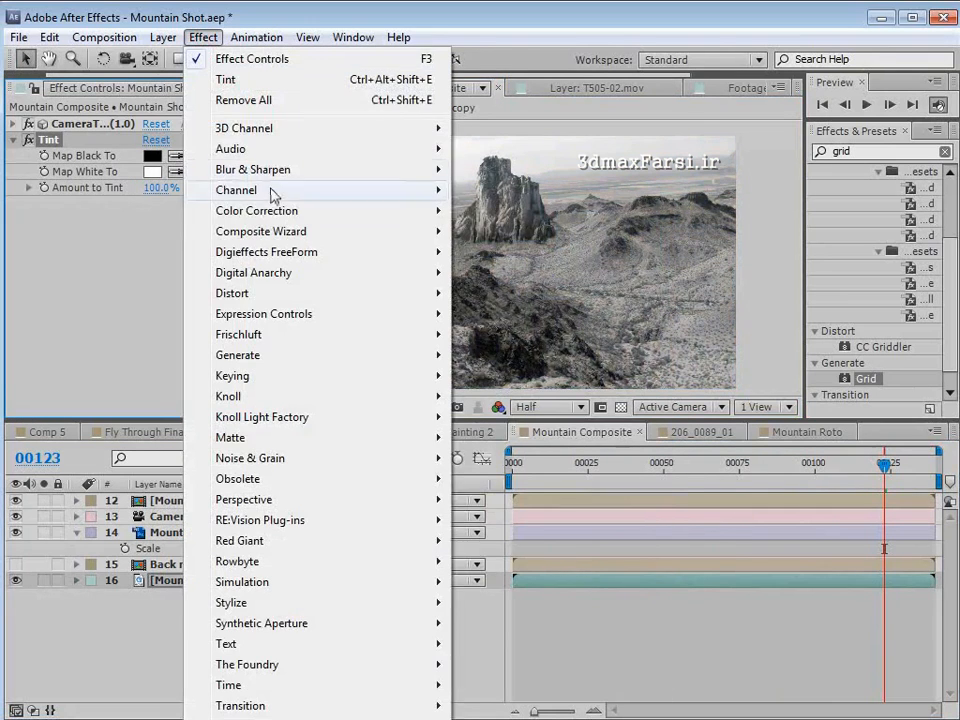
pyautogui.click(270, 211)
pyautogui.click(497, 541)
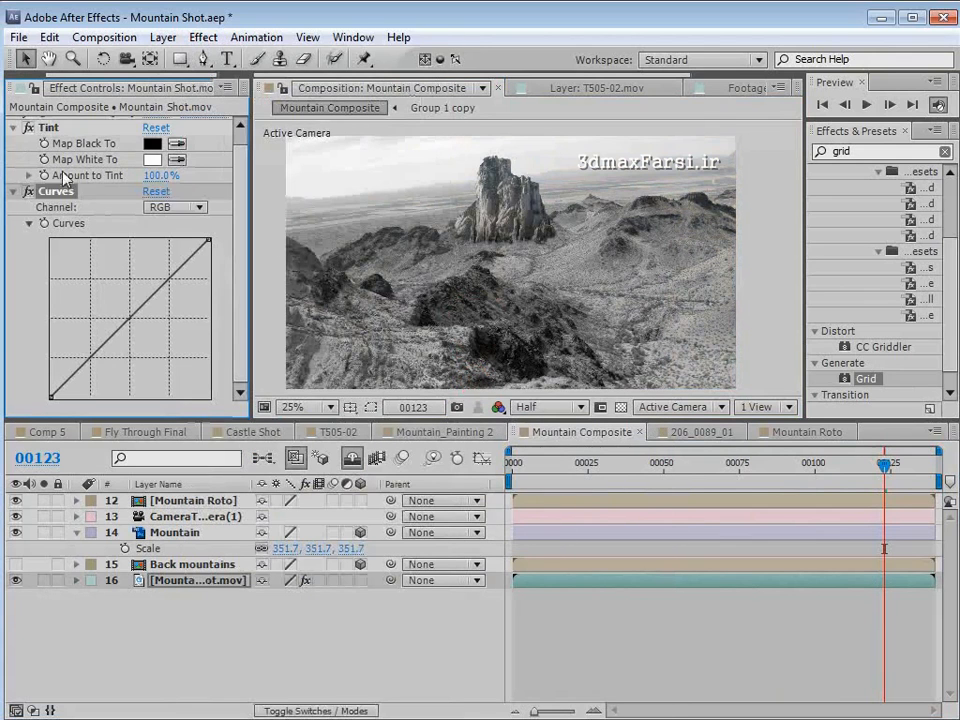
# - Compare the footage untinted with the painted mountain, and set Tint's Amount to Tint to 67%
pyautogui.moveTo(150, 177); pyautogui.dragTo(20, 190)
pyautogui.scroll(2, 525, 250)
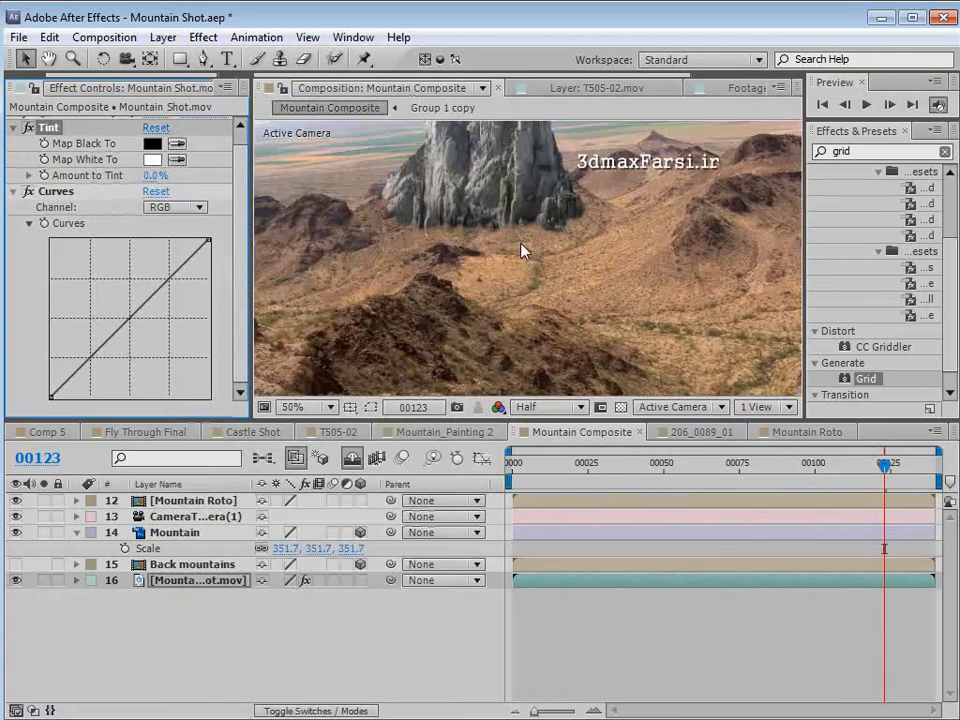
pyautogui.press('h')
pyautogui.moveTo(444, 234); pyautogui.dragTo(519, 258)
pyautogui.press('v')
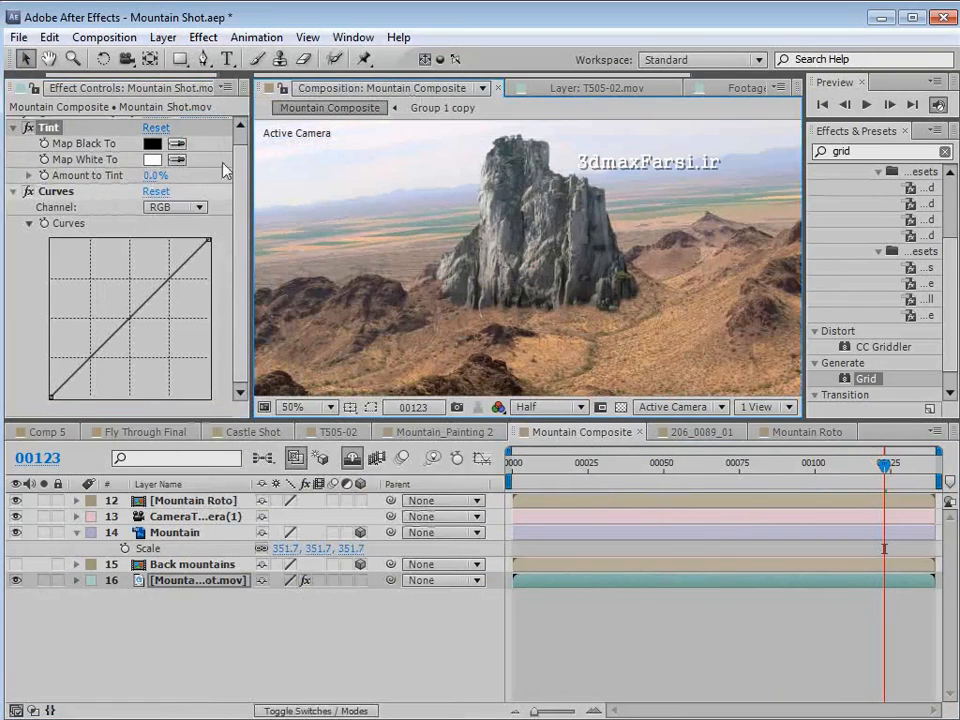
pyautogui.moveTo(150, 175); pyautogui.dragTo(220, 175)
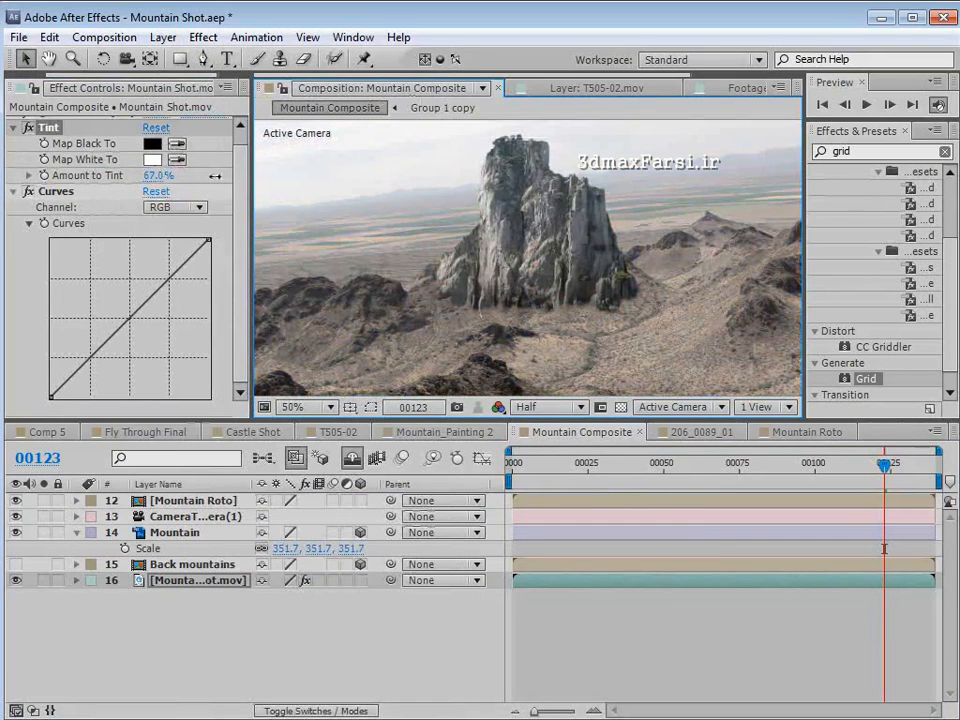
pyautogui.scroll(-2, 422, 220)
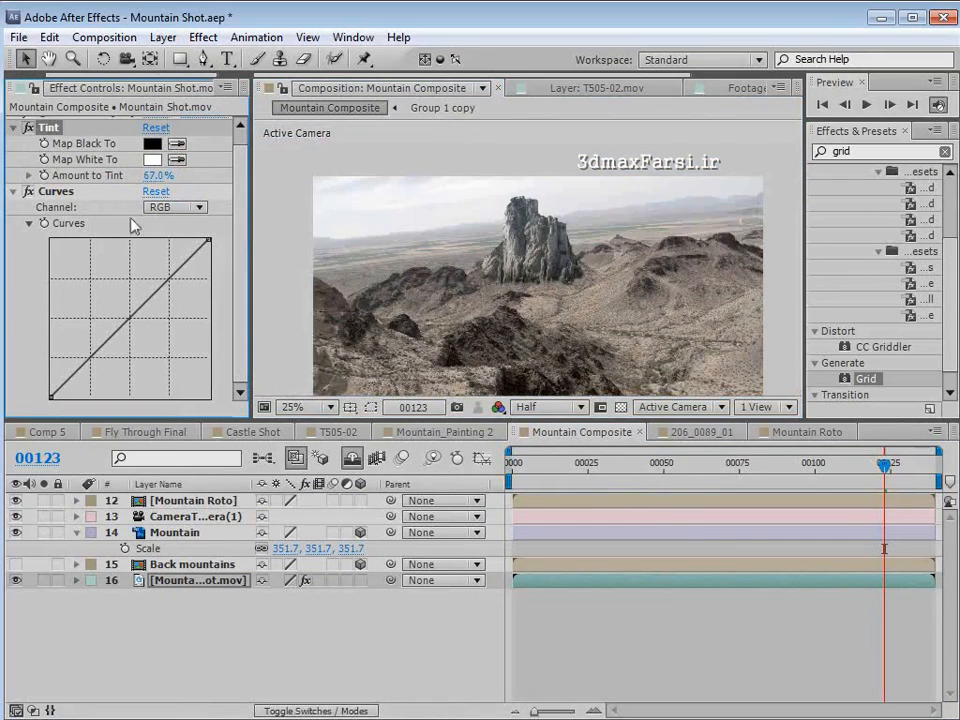
# - In the Curves effect, slightly lower the midpoint of the Red channel curve
pyautogui.scroll(2, 410, 268)
pyautogui.click(175, 207)
pyautogui.click(182, 248)
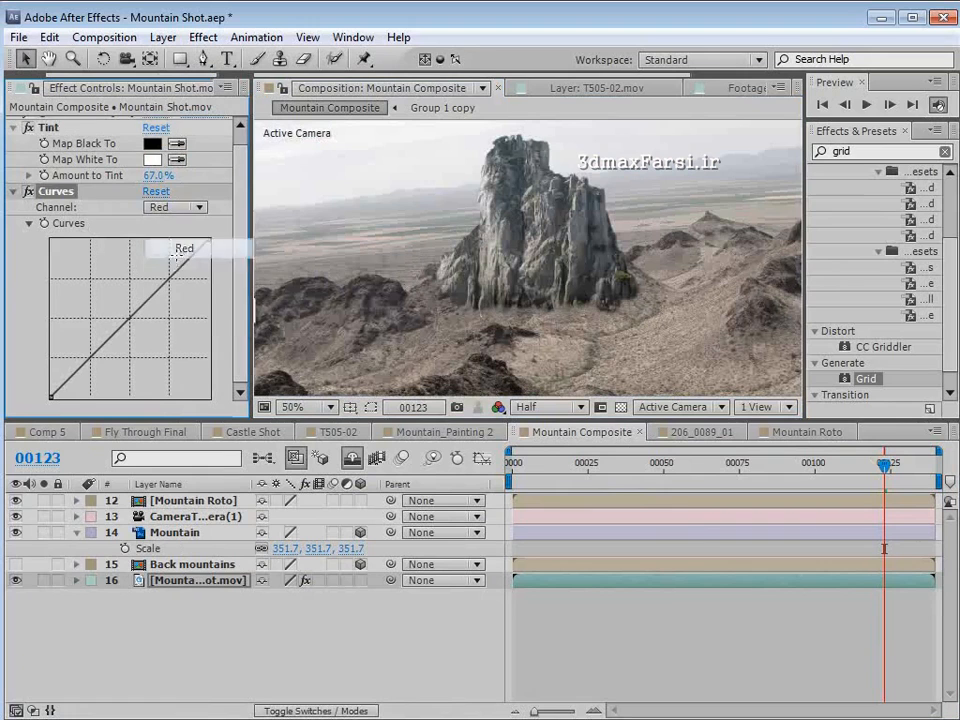
pyautogui.click(175, 207)
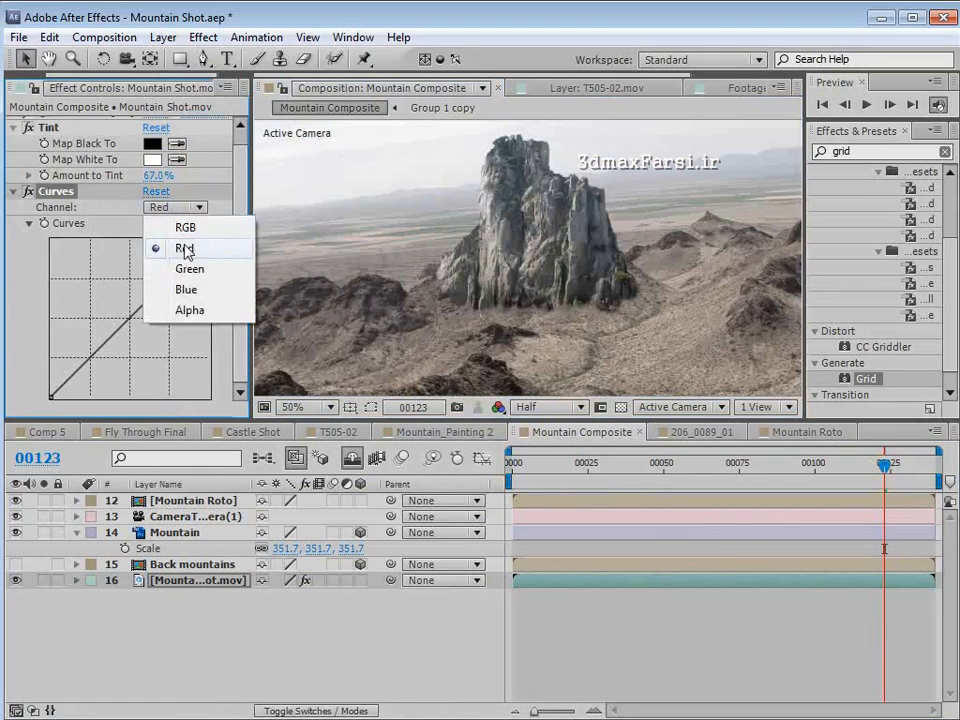
pyautogui.click(182, 247)
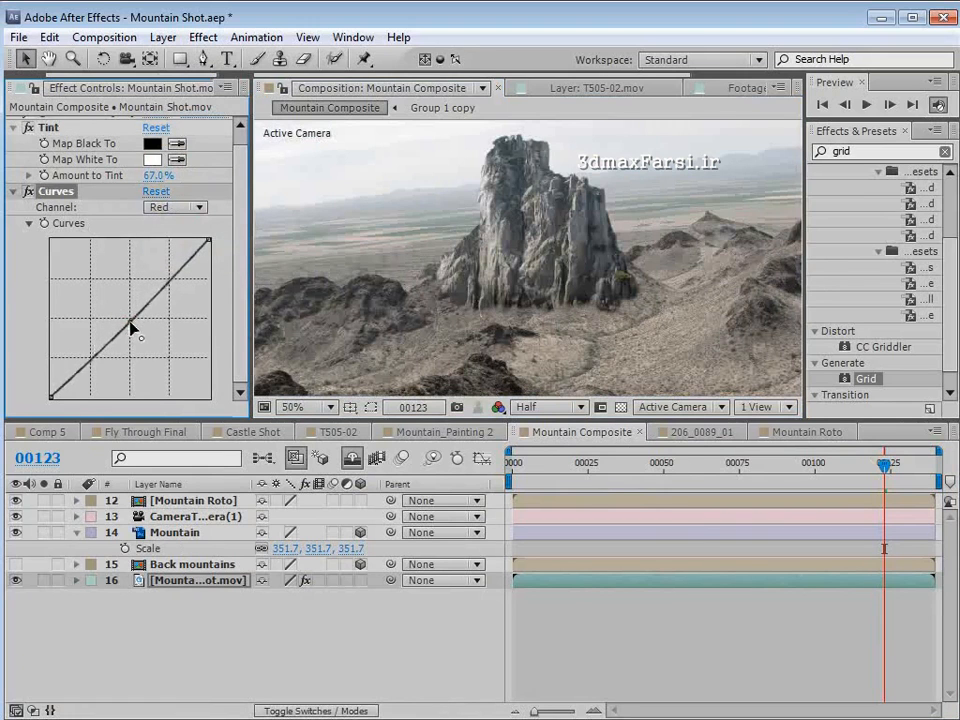
pyautogui.scroll(-2, 673, 293)
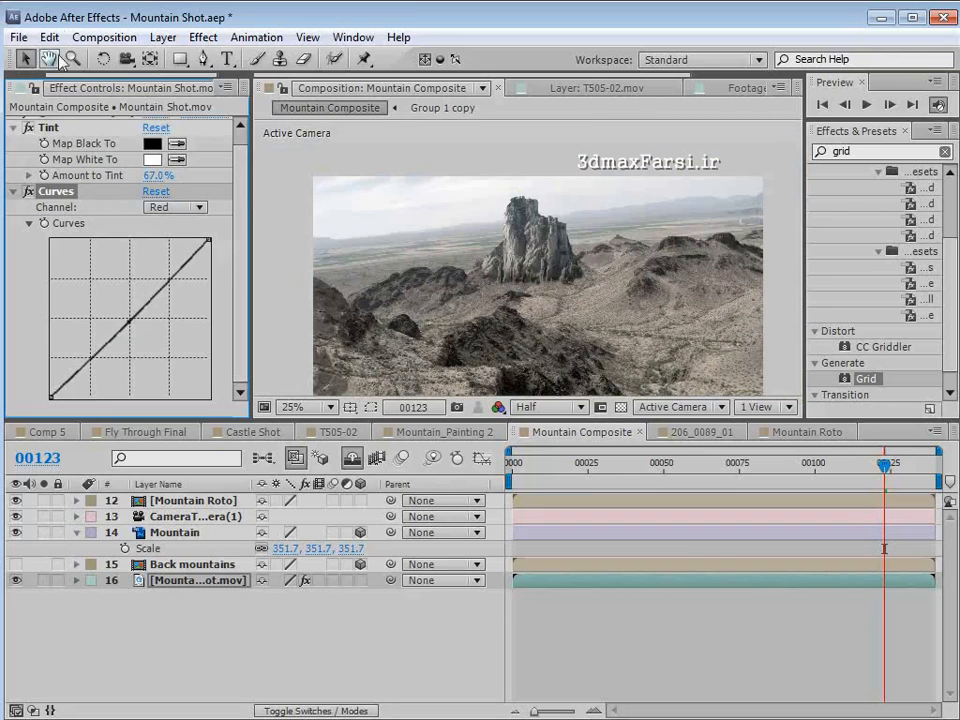
# - Copy the Tint and Curves effects from the Mountain Shot.mov layer to the Mountain Roto layer
pyautogui.scroll(1, 47, 144)
pyautogui.click(52, 145)
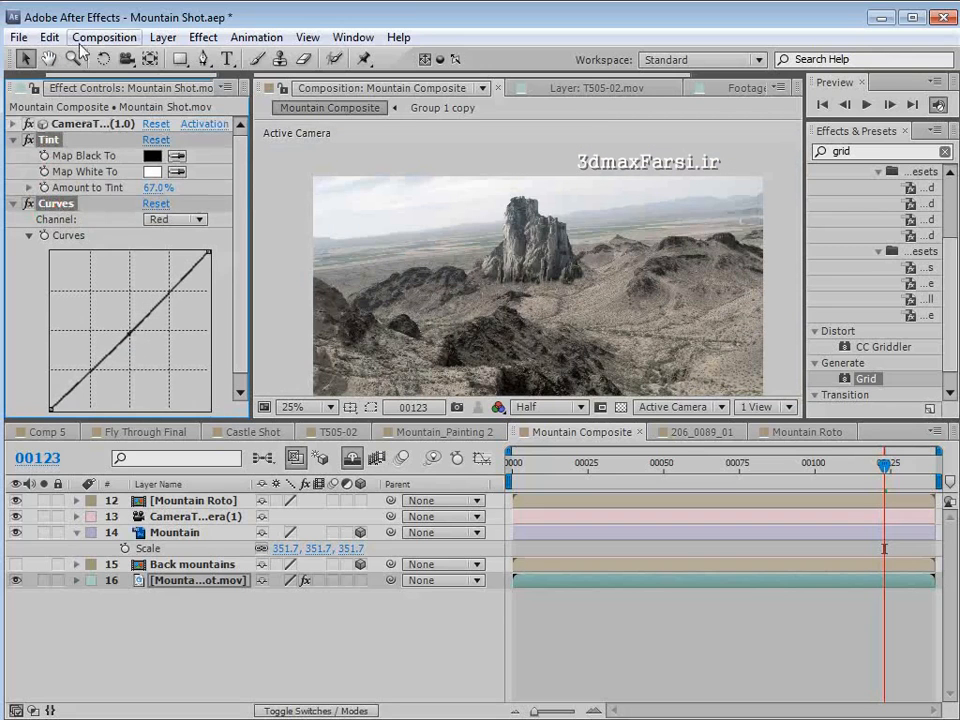
pyautogui.click(49, 37)
pyautogui.click(80, 150)
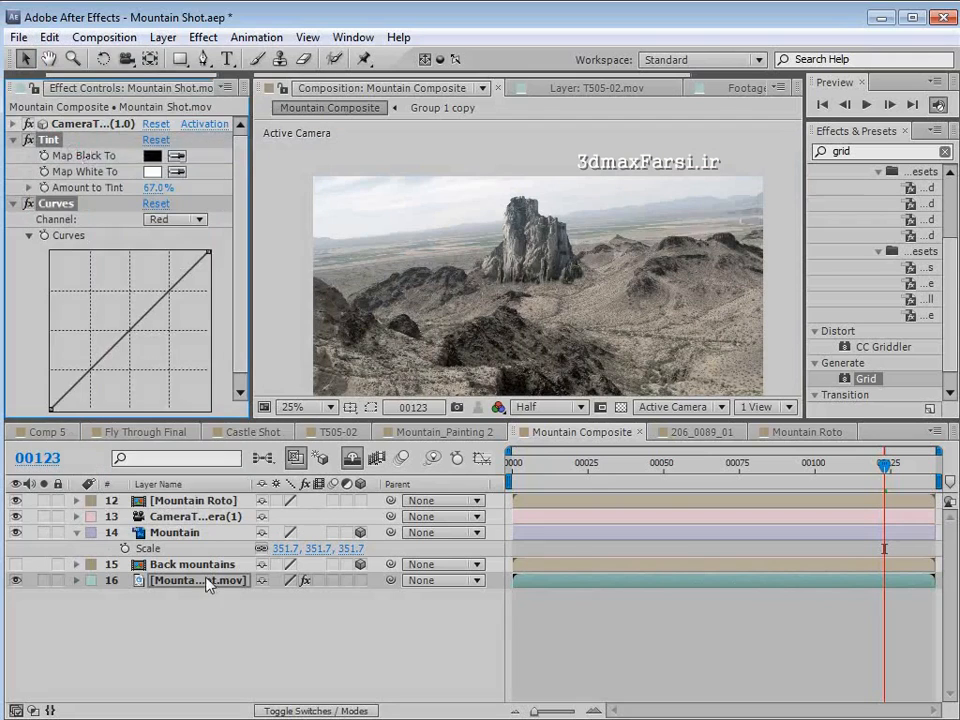
pyautogui.click(193, 500)
pyautogui.click(49, 37)
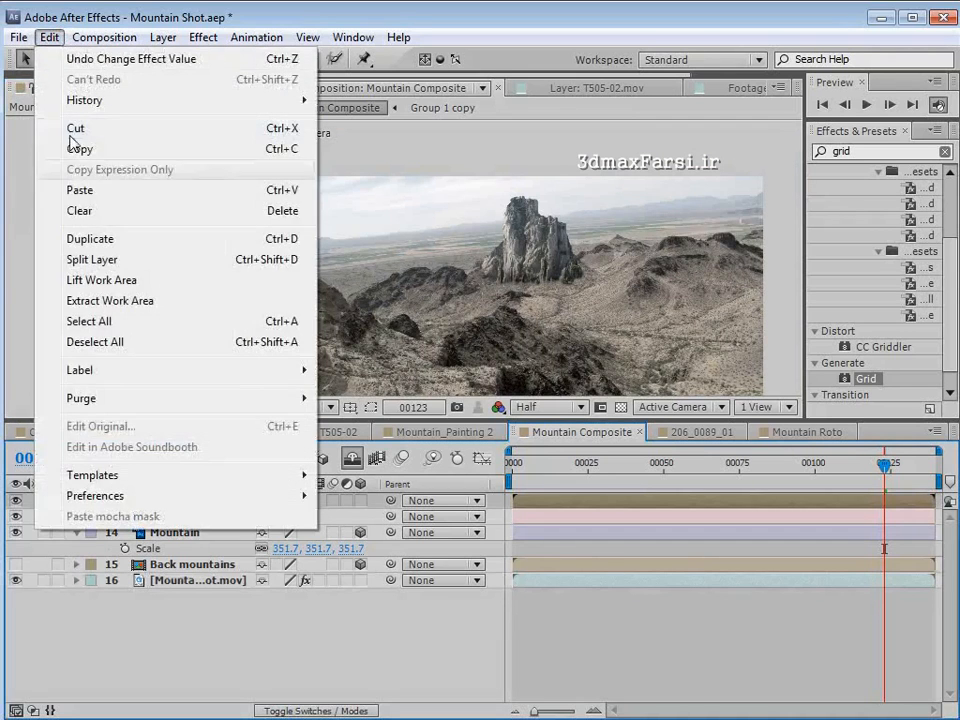
pyautogui.click(60, 190)
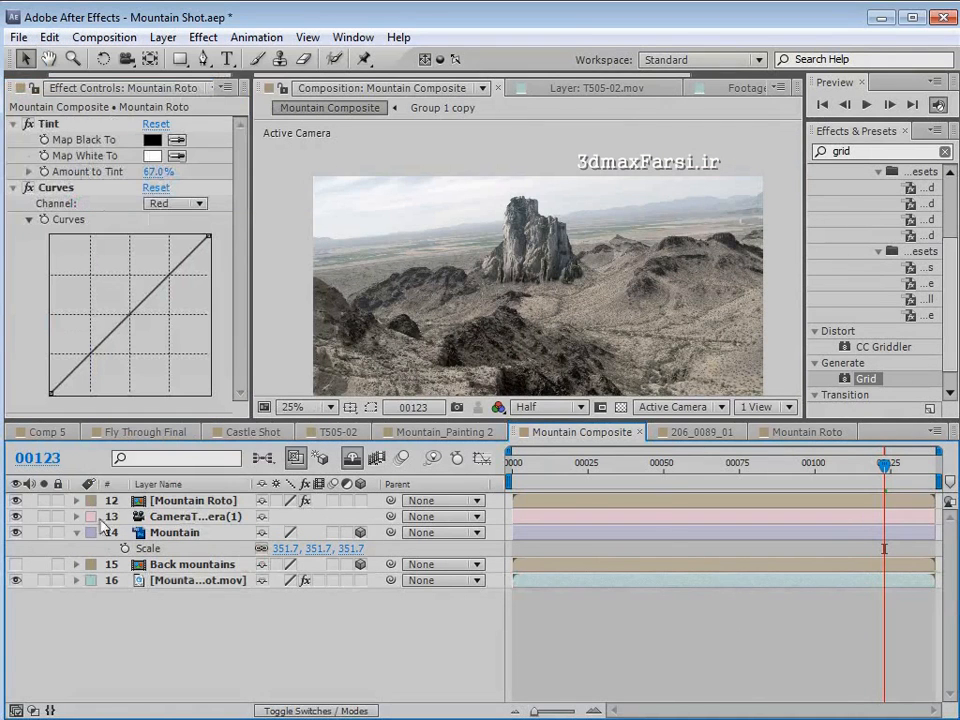
# - Go to frame 110 and select the Back mountains layer, with the ridge beside the main mountain in close view
pyautogui.moveTo(660, 465); pyautogui.dragTo(846, 510)
pyautogui.press('space')
pyautogui.moveTo(491, 294); pyautogui.dragTo(482, 269)
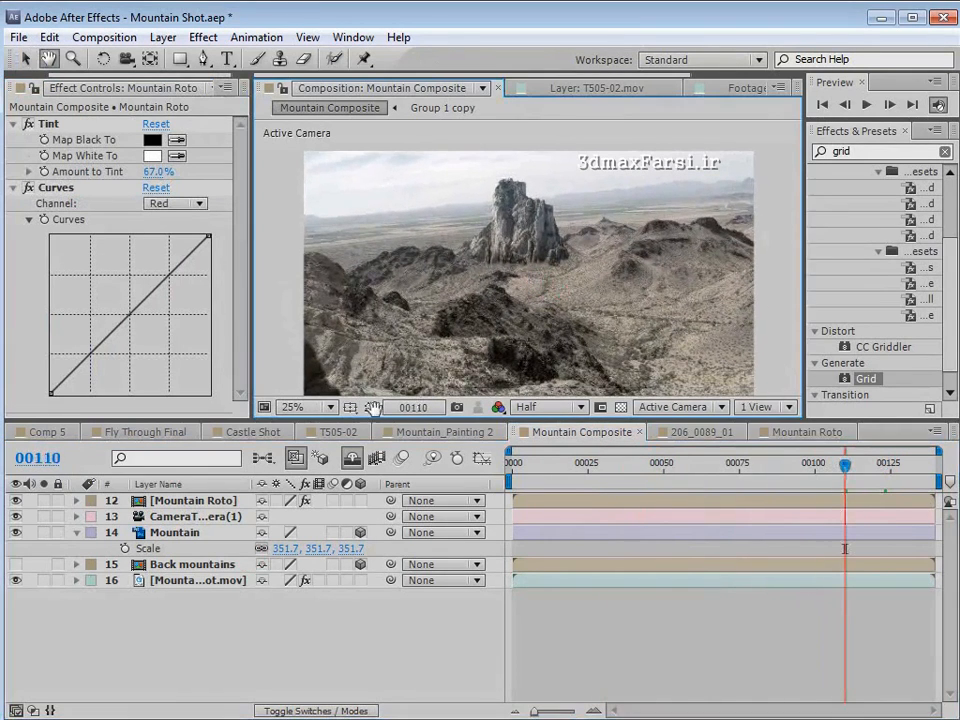
pyautogui.click(160, 565)
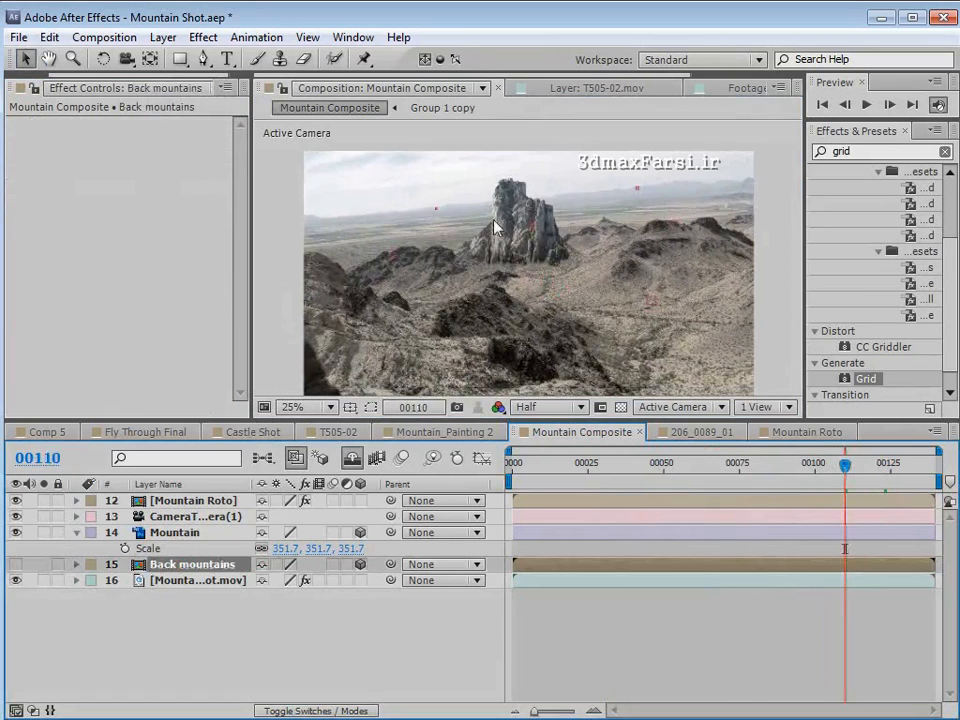
pyautogui.scroll(1, 494, 227)
pyautogui.press('space')
pyautogui.moveTo(298, 264); pyautogui.dragTo(484, 298)
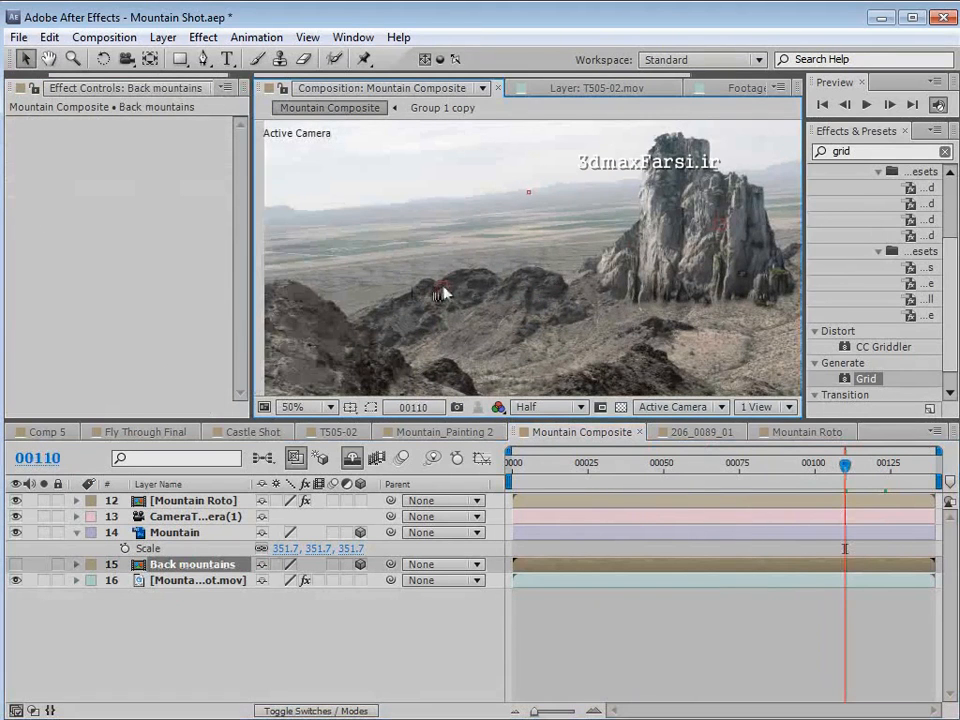
# - Reveal the shy layers and step through the tracker nulls to select number 3, on the dark ridge beside the main mountain
pyautogui.click(352, 458)
pyautogui.click(189, 580)
pyautogui.hotkey('ctrl', 'Up')
pyautogui.hotkey('ctrl', 'Up')
pyautogui.hotkey('ctrl', 'Up')
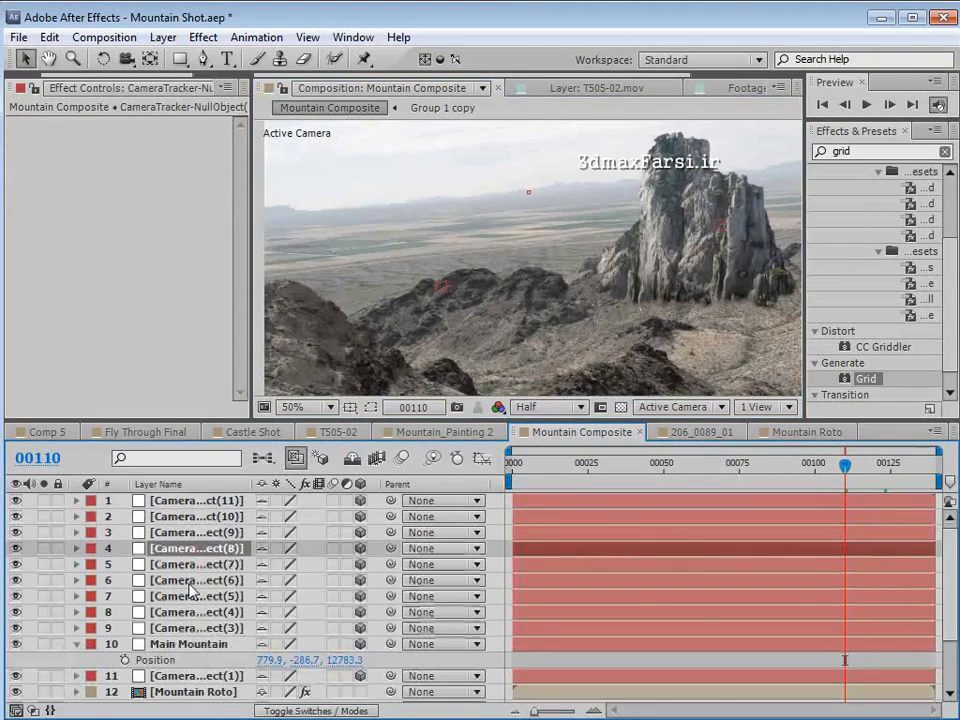
pyautogui.hotkey('ctrl', 'Up')
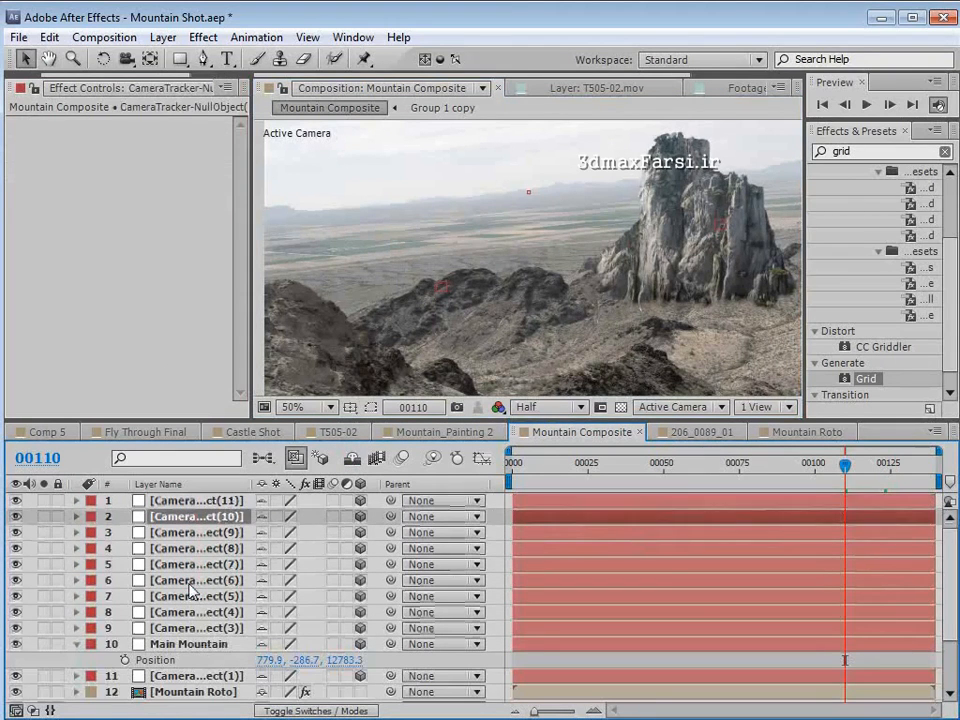
pyautogui.hotkey('ctrl', 'Down')
pyautogui.hotkey('ctrl', 'Down')
pyautogui.hotkey('ctrl', 'Down')
pyautogui.hotkey('ctrl', 'Down')
pyautogui.hotkey('ctrl', 'Down')
pyautogui.hotkey('ctrl', 'Down')
pyautogui.hotkey('ctrl', 'Down')
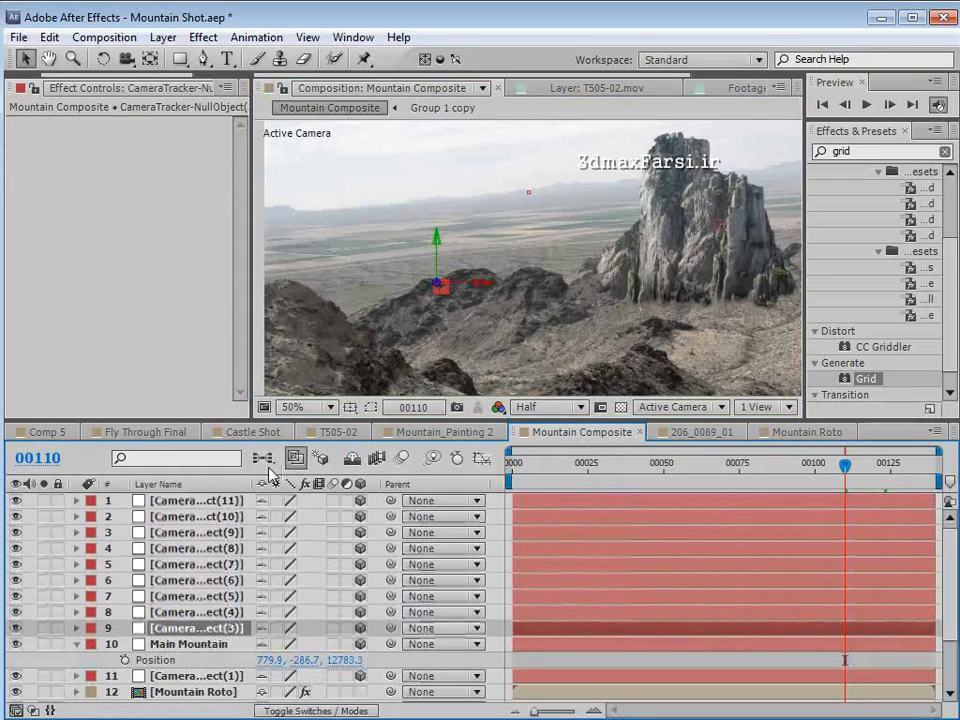
# - Copy the Position of tracker null 3 onto the Back mountains layer, making that layer visible and hiding the shy layers again
pyautogui.press('p')
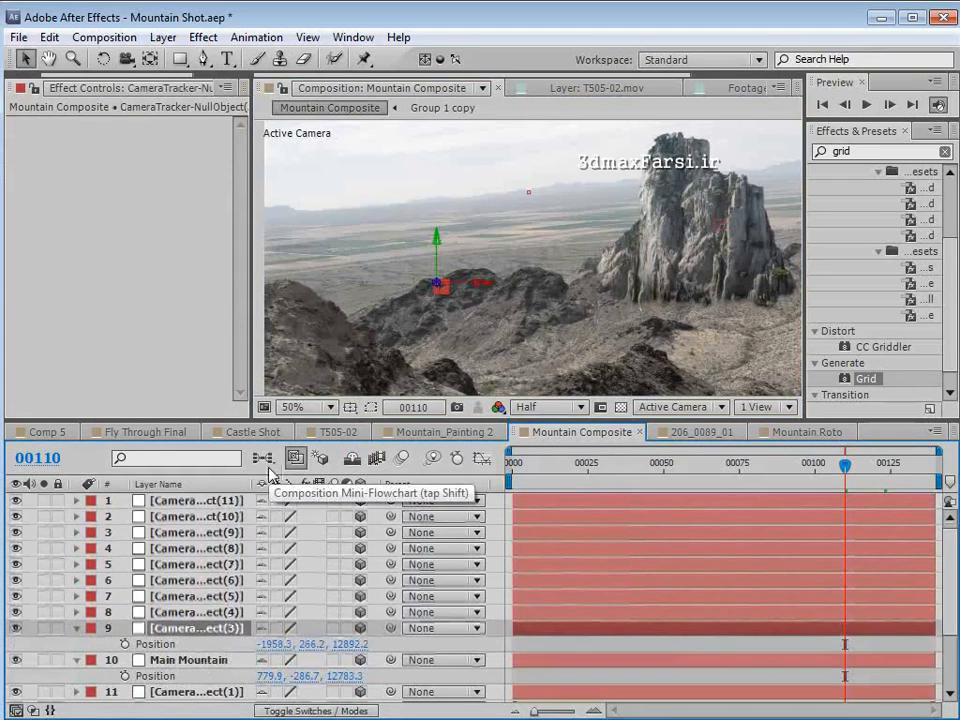
pyautogui.click(155, 644)
pyautogui.click(49, 37)
pyautogui.click(94, 149)
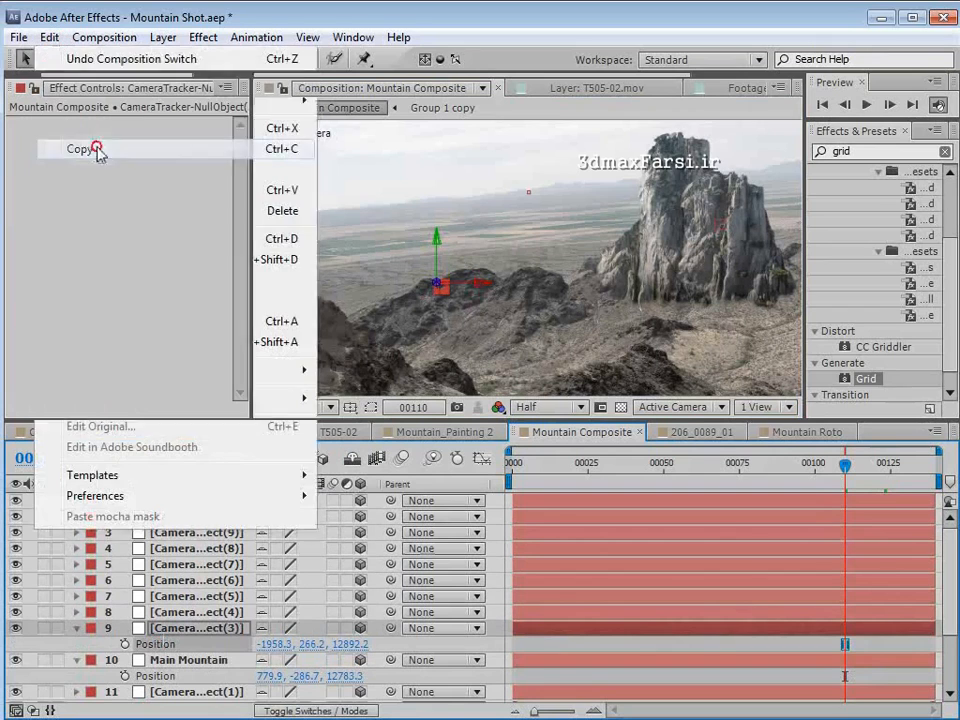
pyautogui.click(354, 460)
pyautogui.click(185, 565)
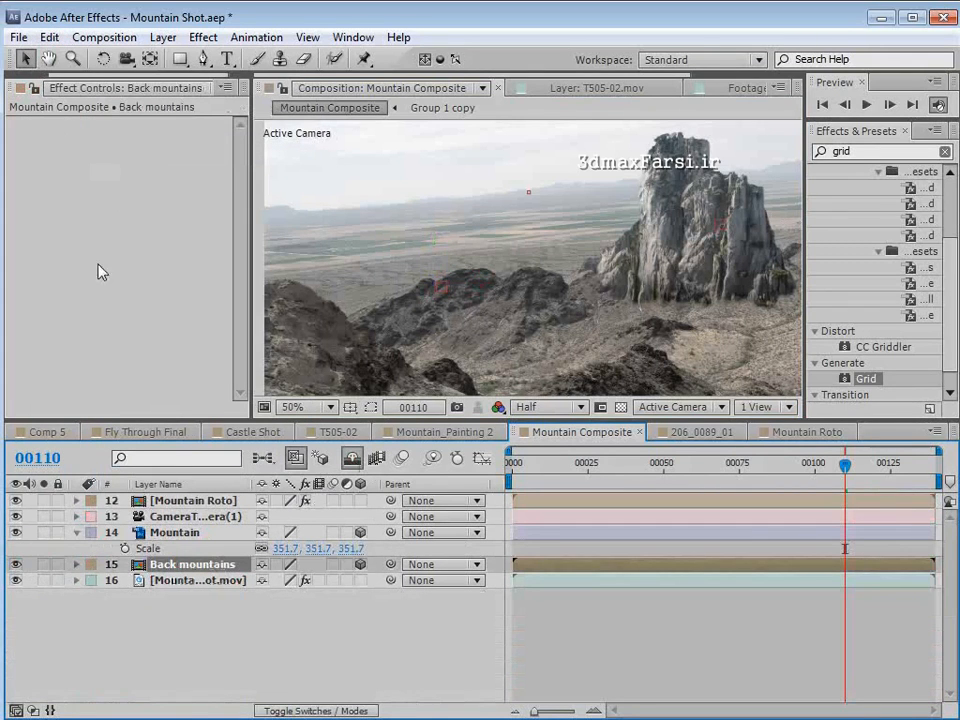
pyautogui.click(49, 37)
pyautogui.click(80, 190)
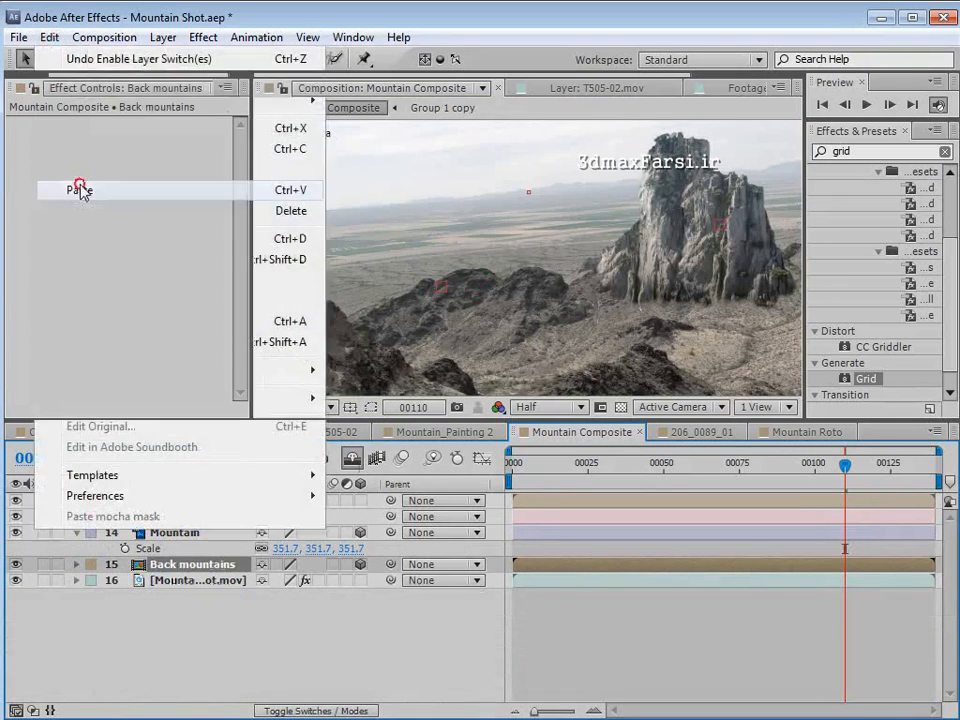
# - Enlarge the Back mountains layer and reposition it so the misty peaks span the full frame width behind the main mountain
pyautogui.scroll(-2, 487, 265)
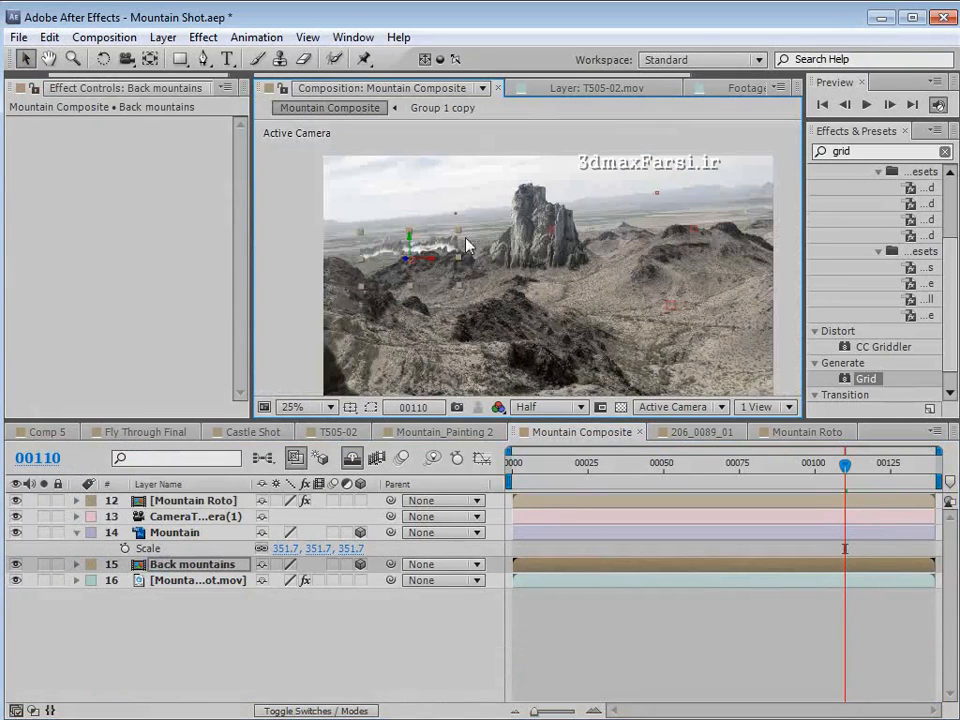
pyautogui.click(536, 272)
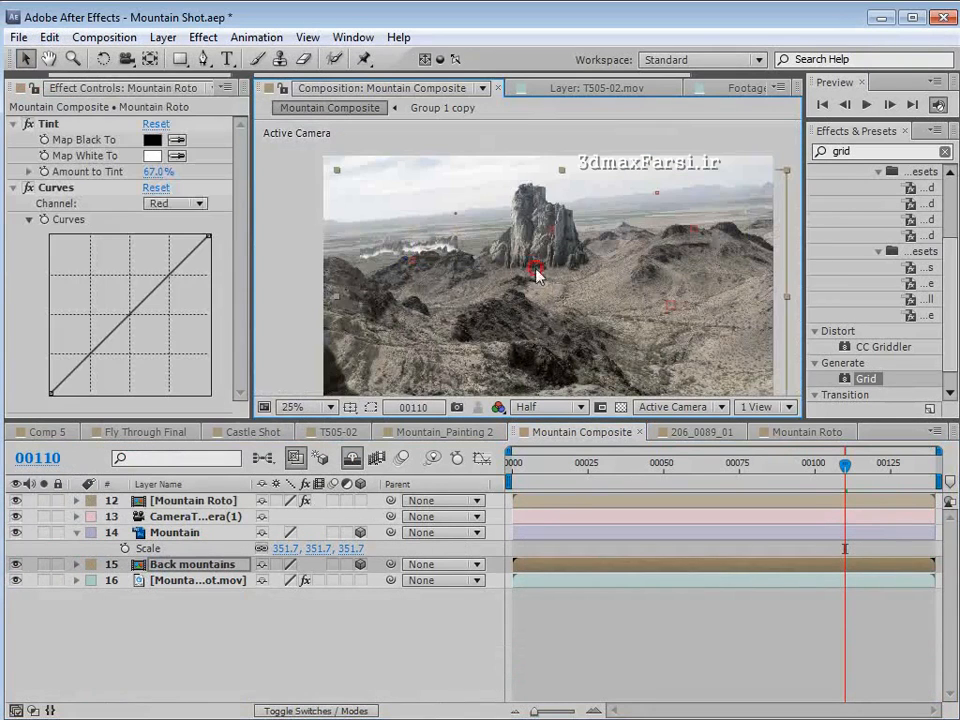
pyautogui.click(187, 565)
pyautogui.moveTo(459, 233); pyautogui.dragTo(768, 157)
pyautogui.moveTo(425, 292); pyautogui.dragTo(529, 293)
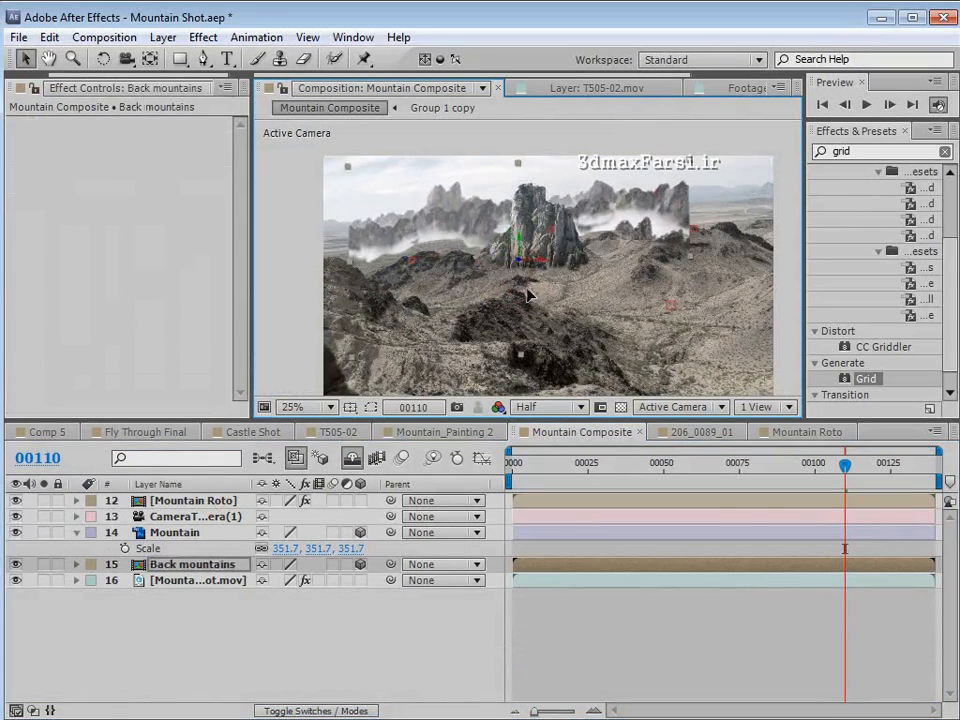
pyautogui.moveTo(697, 175); pyautogui.dragTo(795, 138)
pyautogui.moveTo(643, 213); pyautogui.dragTo(657, 232)
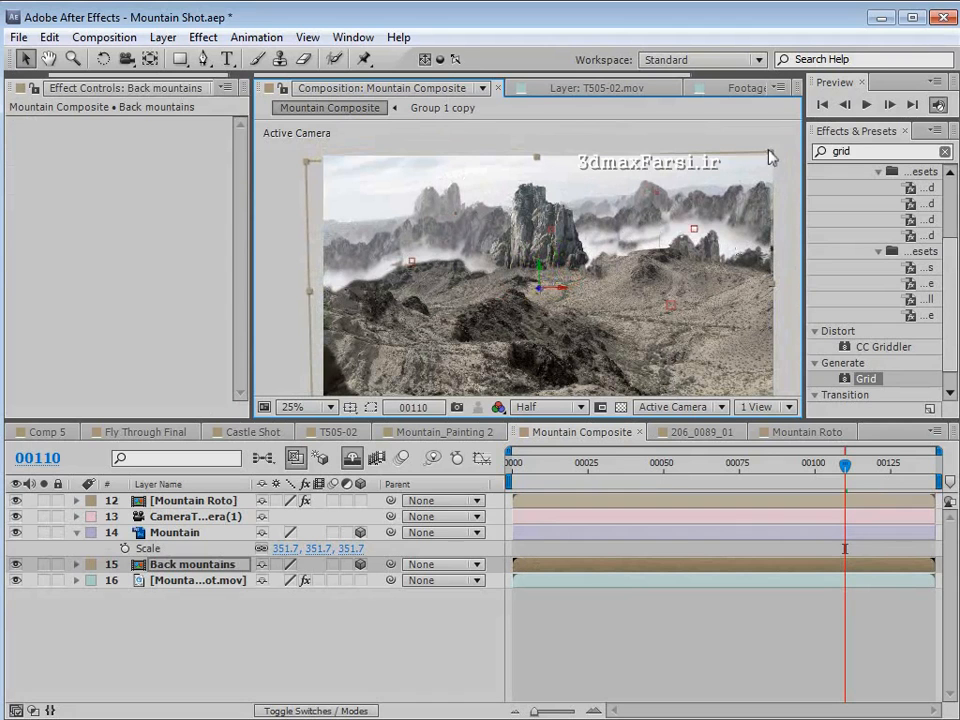
pyautogui.moveTo(778, 150); pyautogui.dragTo(784, 147)
pyautogui.moveTo(653, 209); pyautogui.dragTo(657, 210)
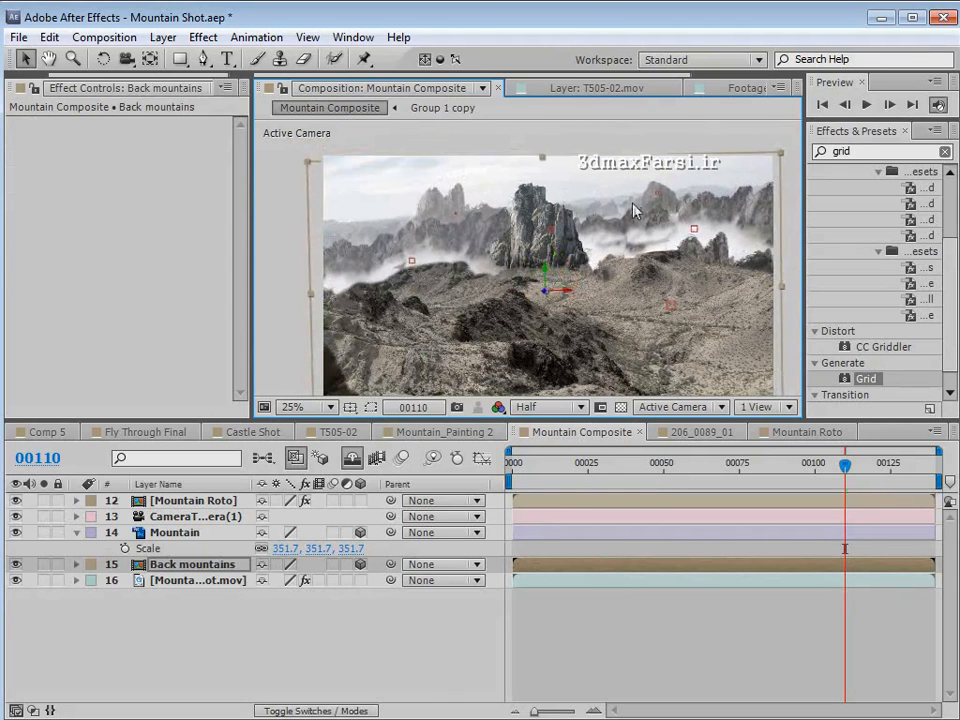
# - Examine how the background mountains blend with the main mountain and ridges, up close at frame 110 and enlarged at frame 115
pyautogui.scroll(2, 622, 206)
pyautogui.press('space')
pyautogui.scroll(2, 622, 208)
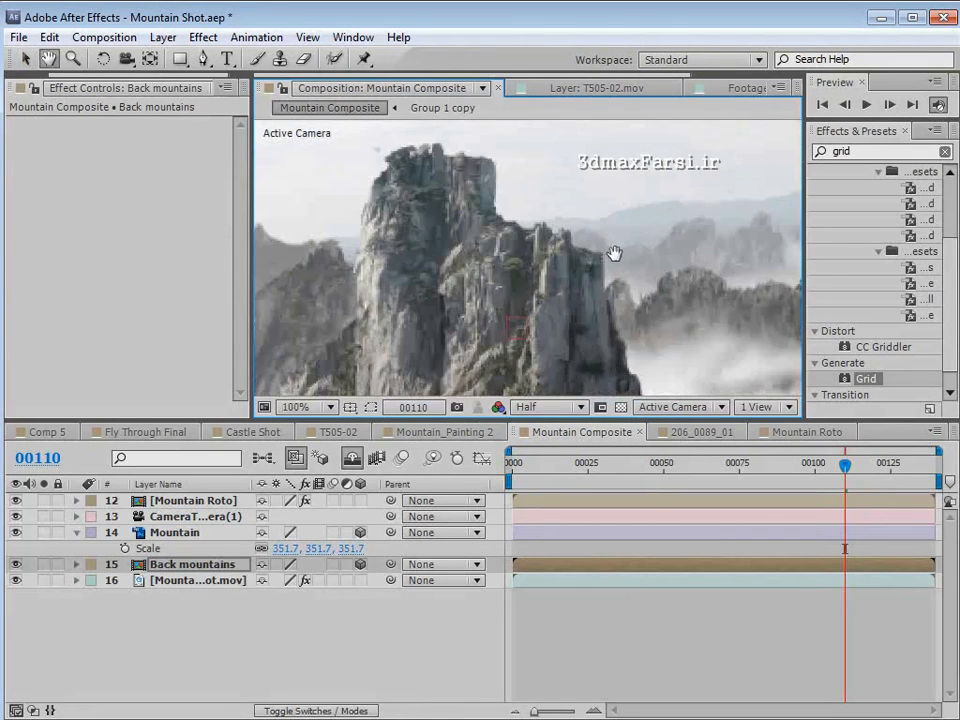
pyautogui.scroll(-4, 613, 253)
pyautogui.moveTo(566, 275); pyautogui.dragTo(595, 233)
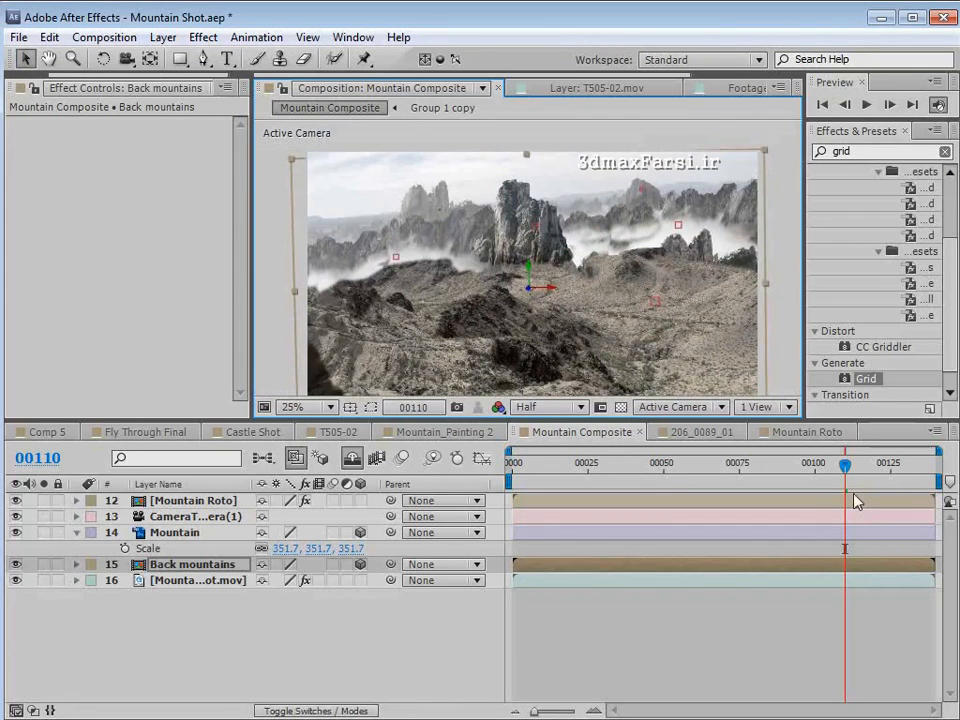
pyautogui.moveTo(859, 475)
pyautogui.mouseDown()
pyautogui.moveTo(900, 471)
pyautogui.moveTo(860, 470)
pyautogui.mouseUp()
pyautogui.press('`')
pyautogui.scroll(2, 536, 293)
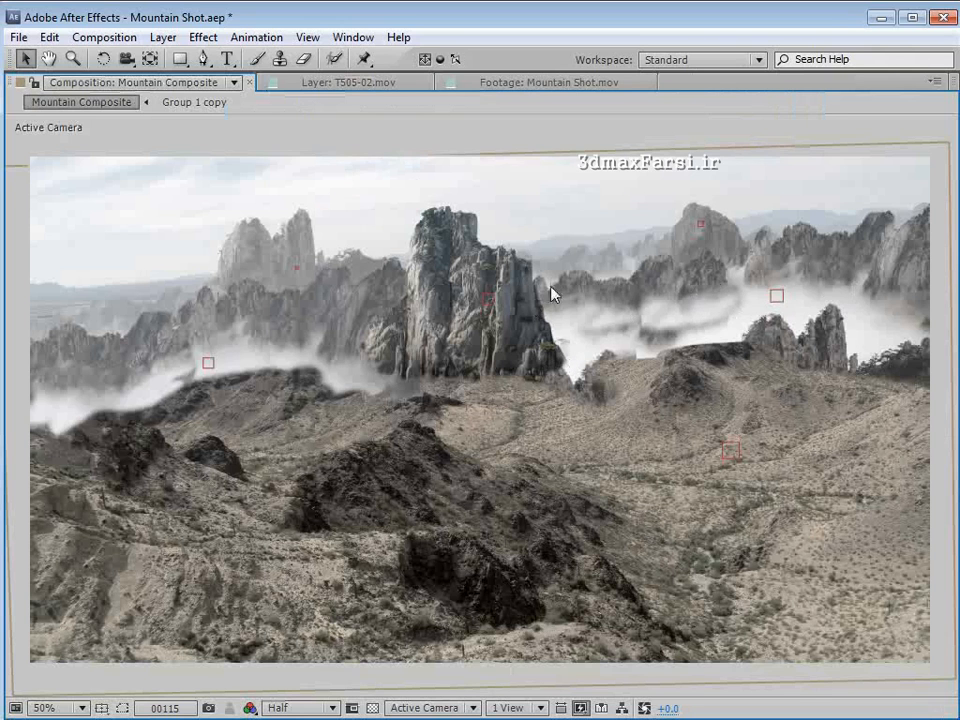
pyautogui.press('`')
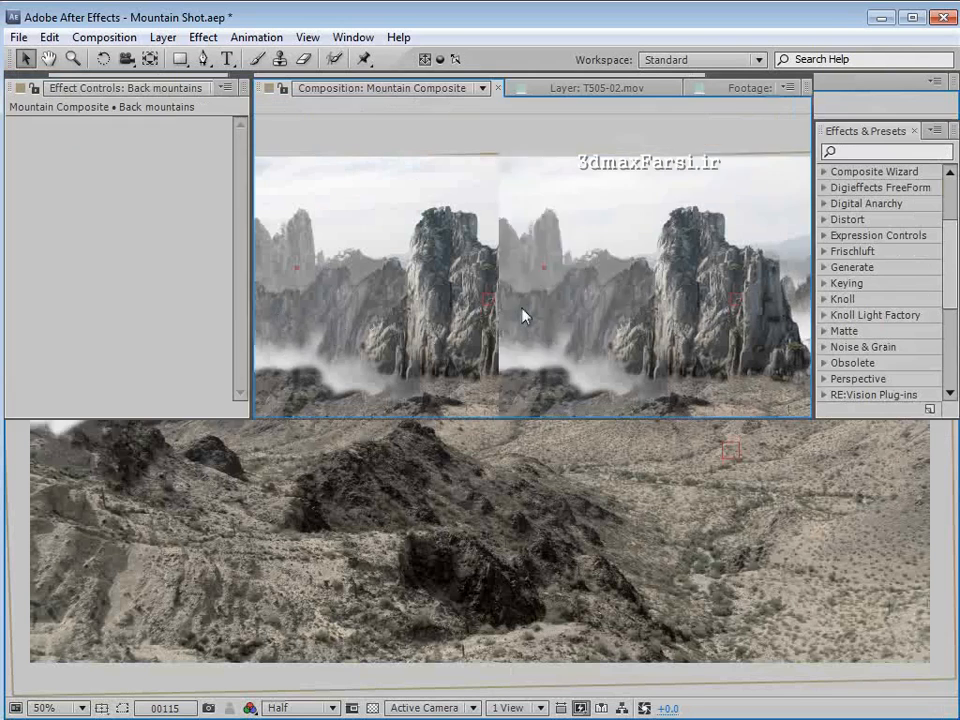
pyautogui.scroll(-2, 523, 315)
# - Create a black solid at composition size, 1920 x 1080 px, and place it between the Mountain and Back mountains layers
pyautogui.click(190, 504)
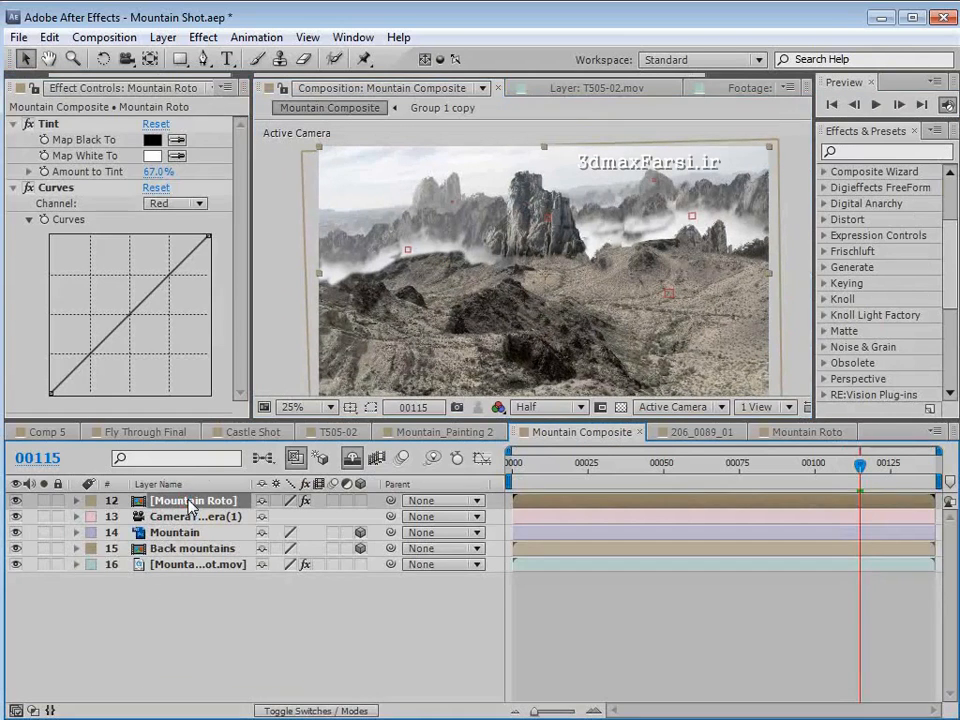
pyautogui.click(163, 37)
pyautogui.moveTo(190, 58)
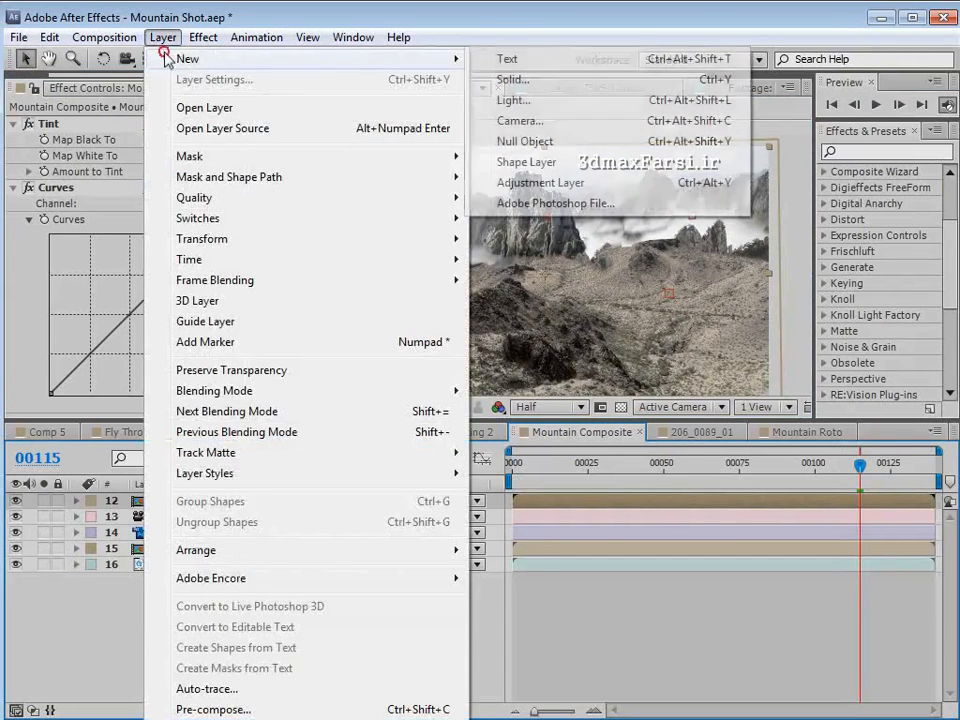
pyautogui.click(510, 80)
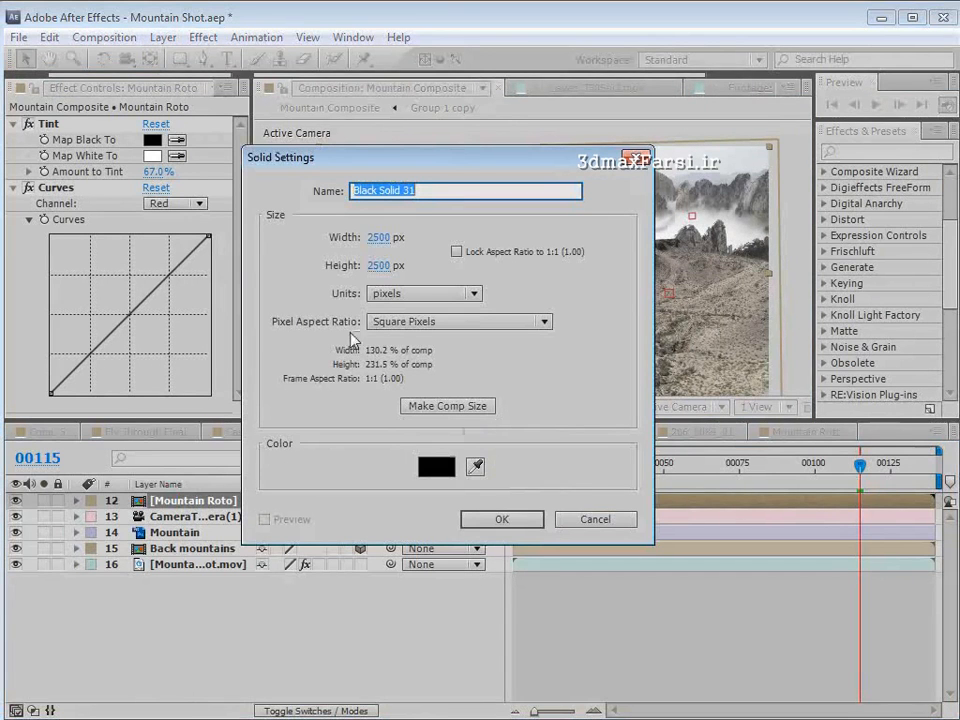
pyautogui.click(447, 408)
pyautogui.click(500, 519)
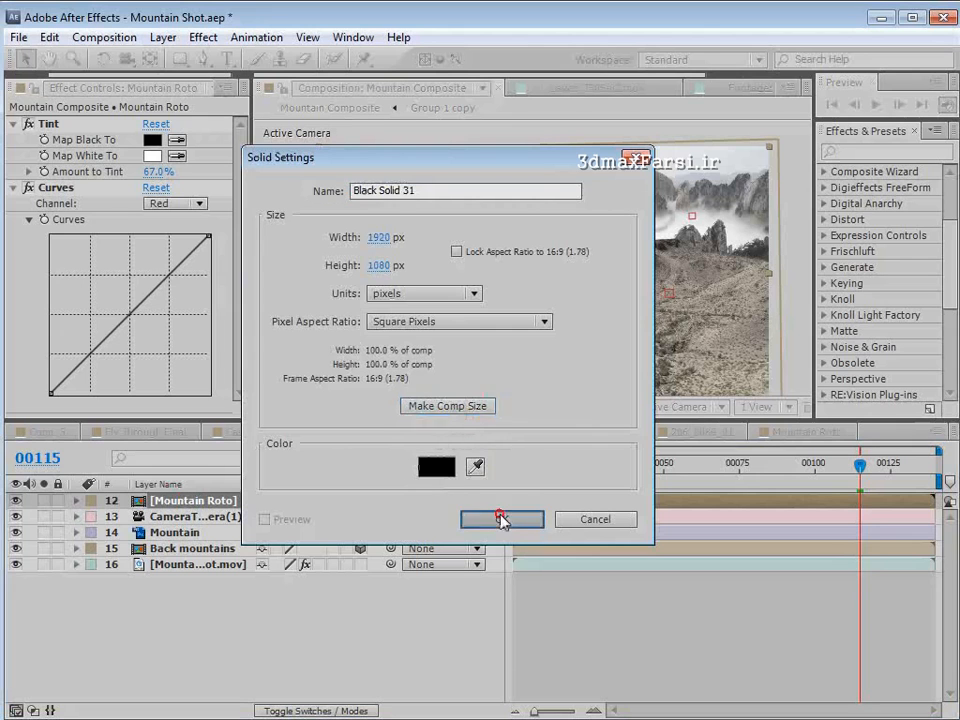
pyautogui.moveTo(185, 503); pyautogui.dragTo(184, 570)
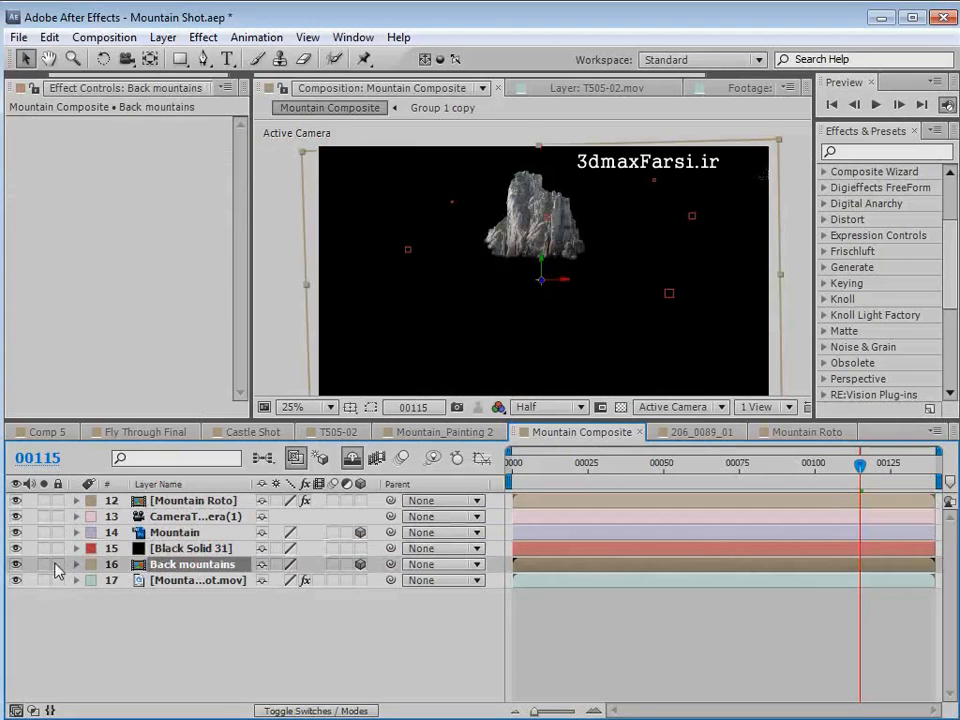
# - Hide the black solid and the Back mountains layer, and make the solid a 3D layer
pyautogui.hotkey('ctrl', 'Up')
pyautogui.click(16, 548)
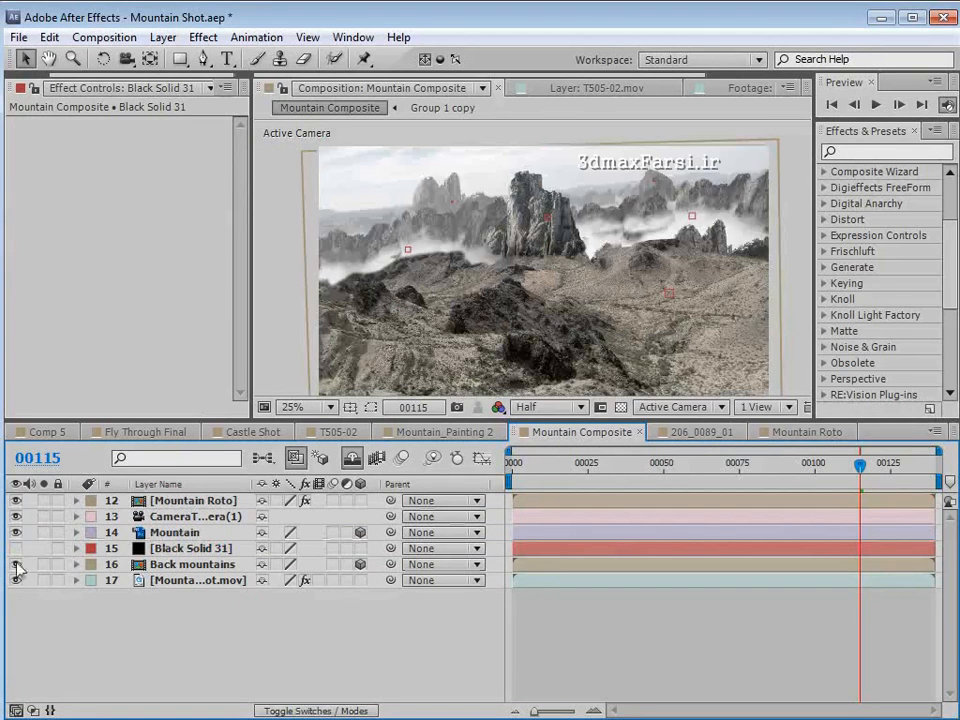
pyautogui.click(16, 564)
pyautogui.click(173, 550)
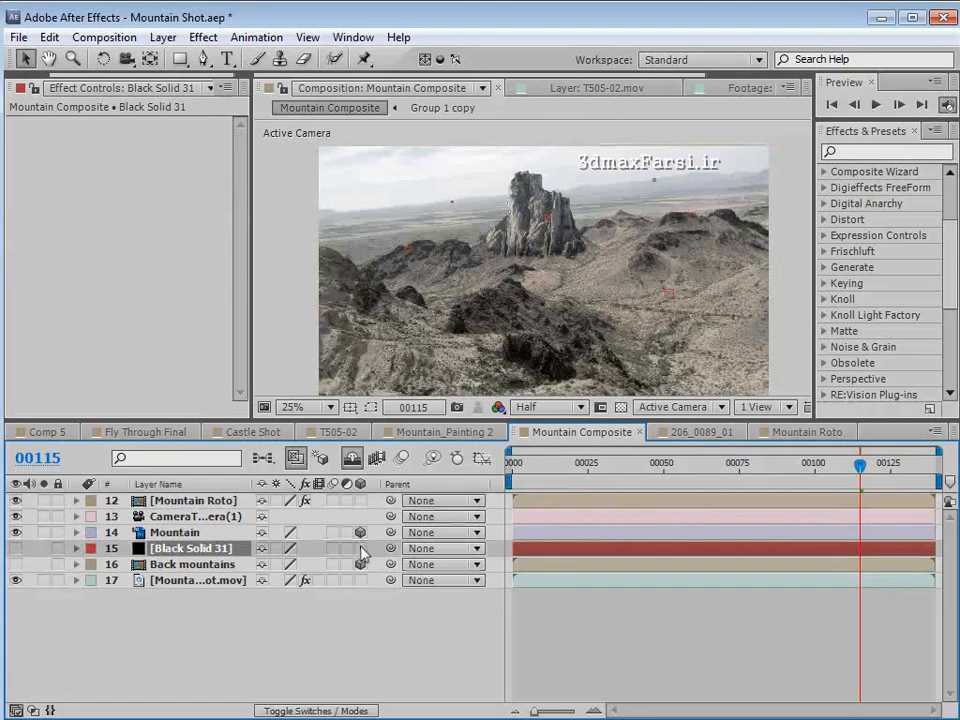
# - Copy the Back mountains layer's Position onto the black solid
pyautogui.click(185, 565)
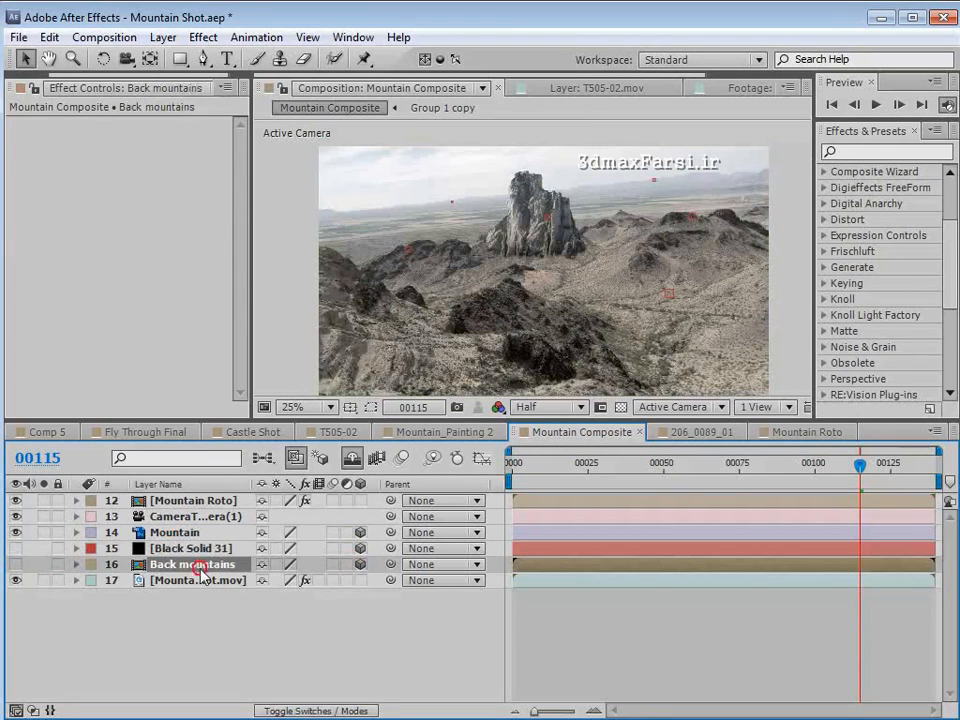
pyautogui.press('p')
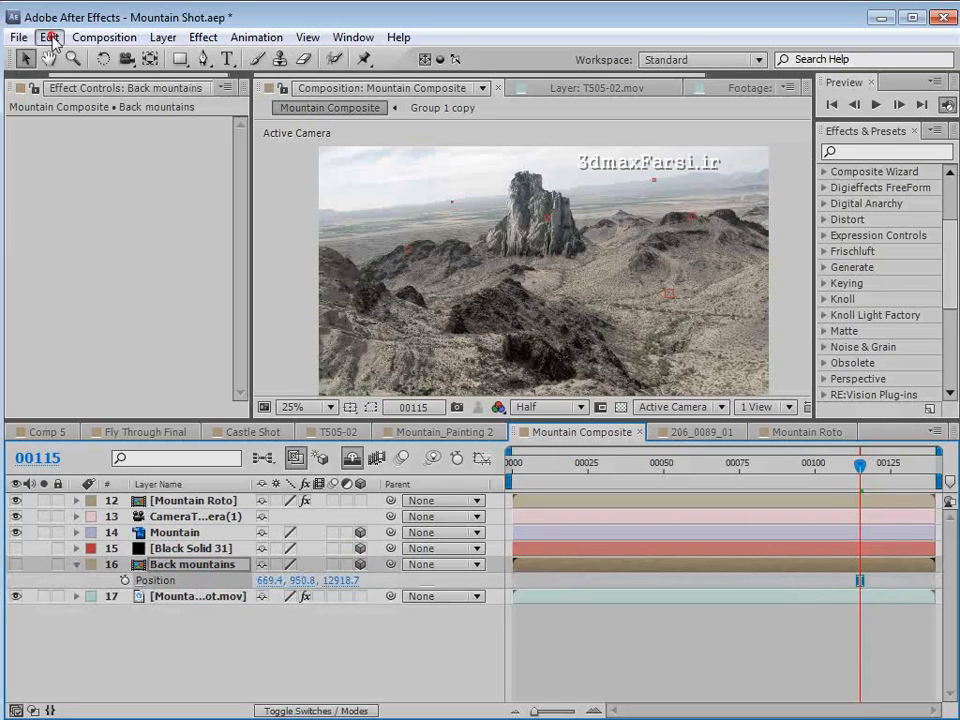
pyautogui.click(49, 37)
pyautogui.click(86, 148)
pyautogui.click(162, 549)
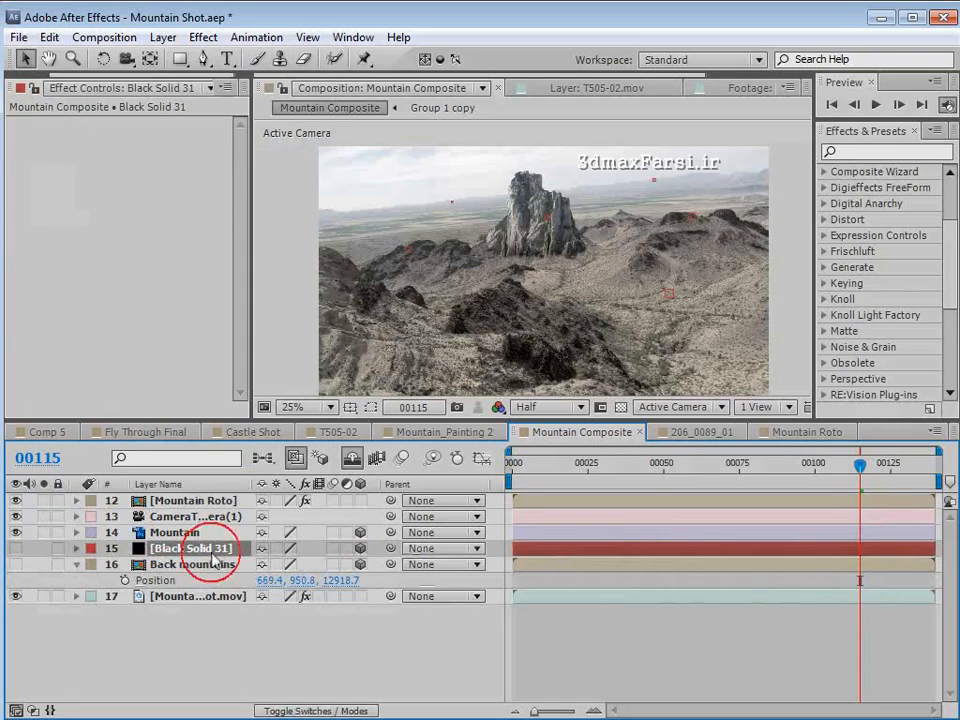
pyautogui.click(49, 37)
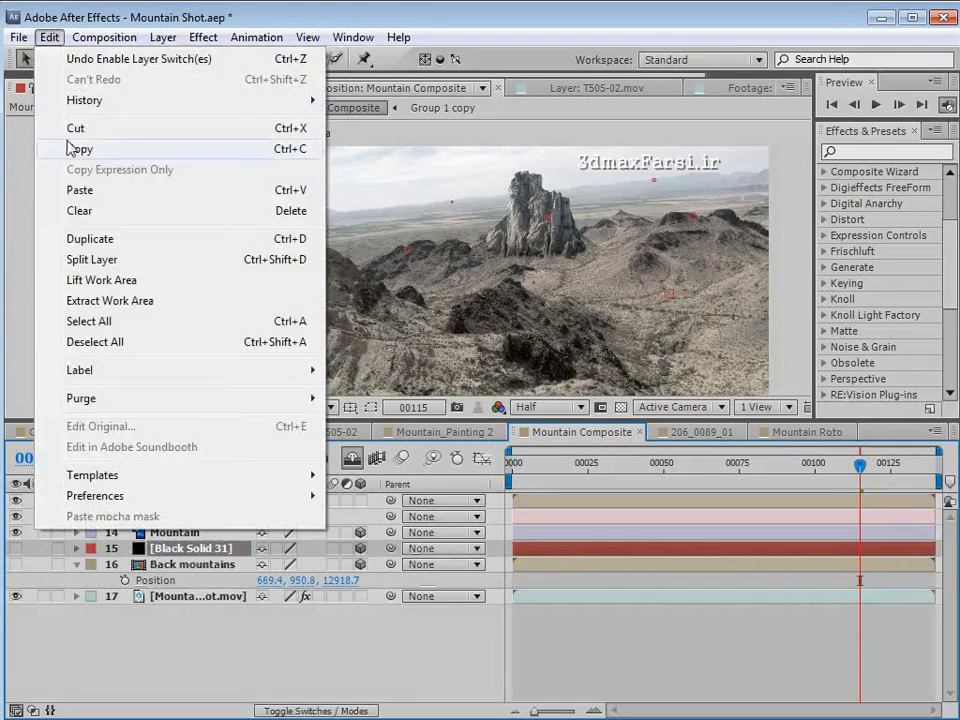
pyautogui.click(58, 189)
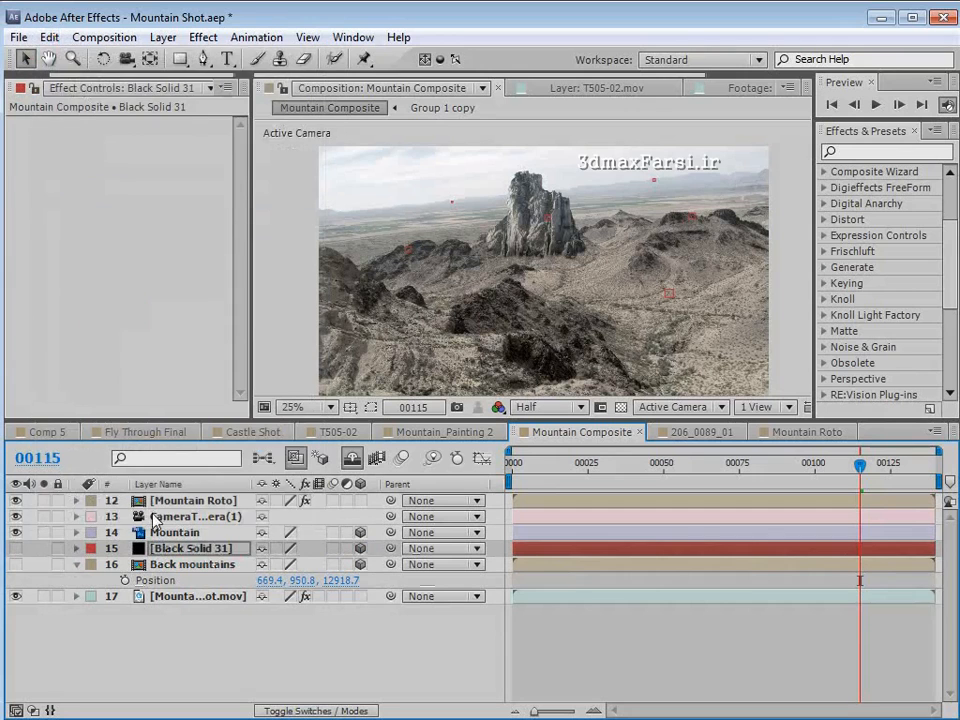
# - Show the black solid, scale it up well beyond the frame, and hide it again
pyautogui.click(16, 548)
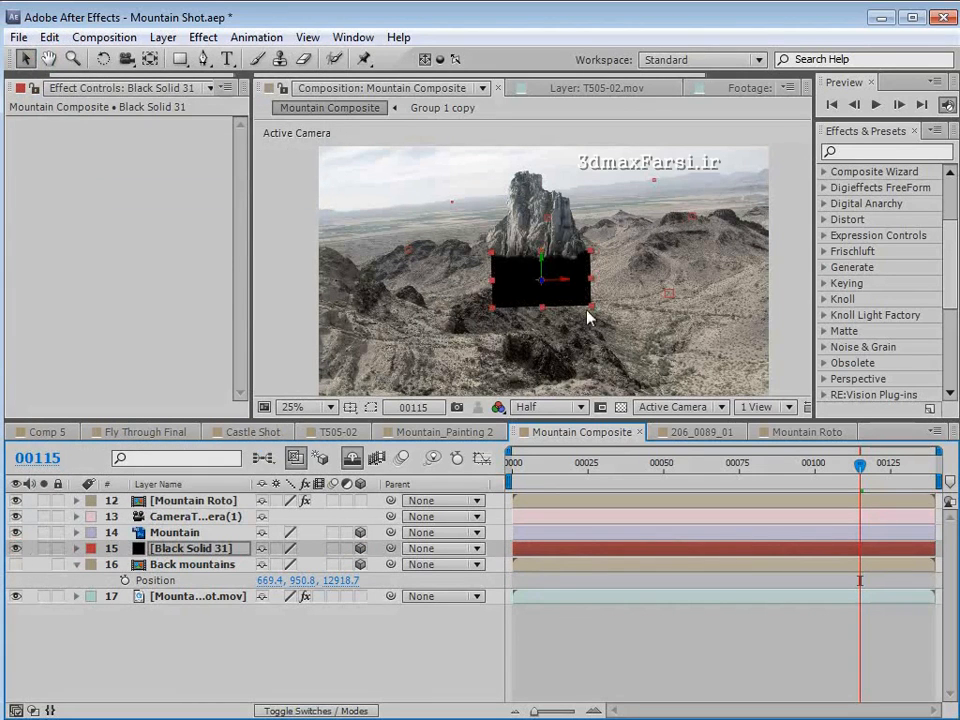
pyautogui.moveTo(593, 315); pyautogui.dragTo(805, 433)
pyautogui.click(16, 548)
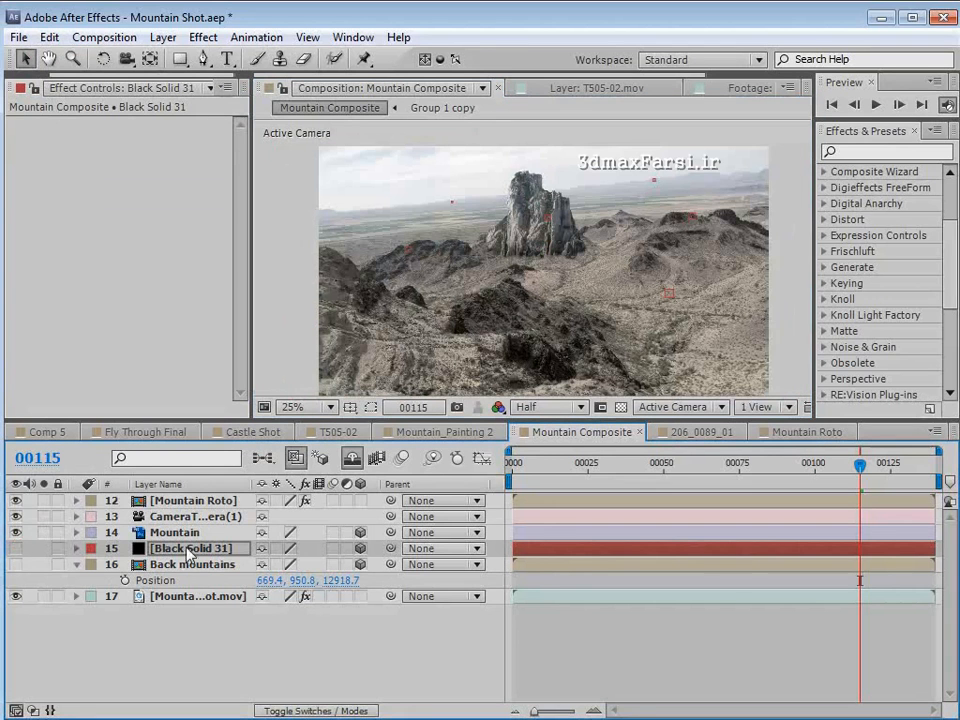
# - Start a pen mask on the black solid just outside the frame's right edge, following the top of the dark ridge there
pyautogui.click(203, 59)
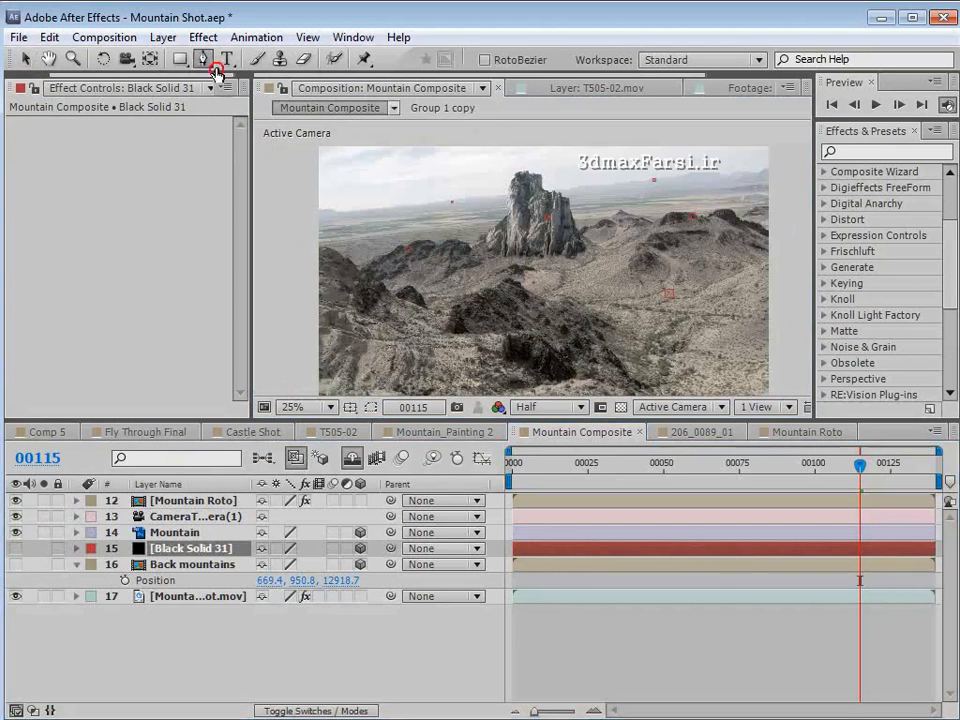
pyautogui.click(155, 550)
pyautogui.press('`')
pyautogui.scroll(2, 560, 300)
pyautogui.press('space')
pyautogui.moveTo(787, 362); pyautogui.dragTo(502, 345)
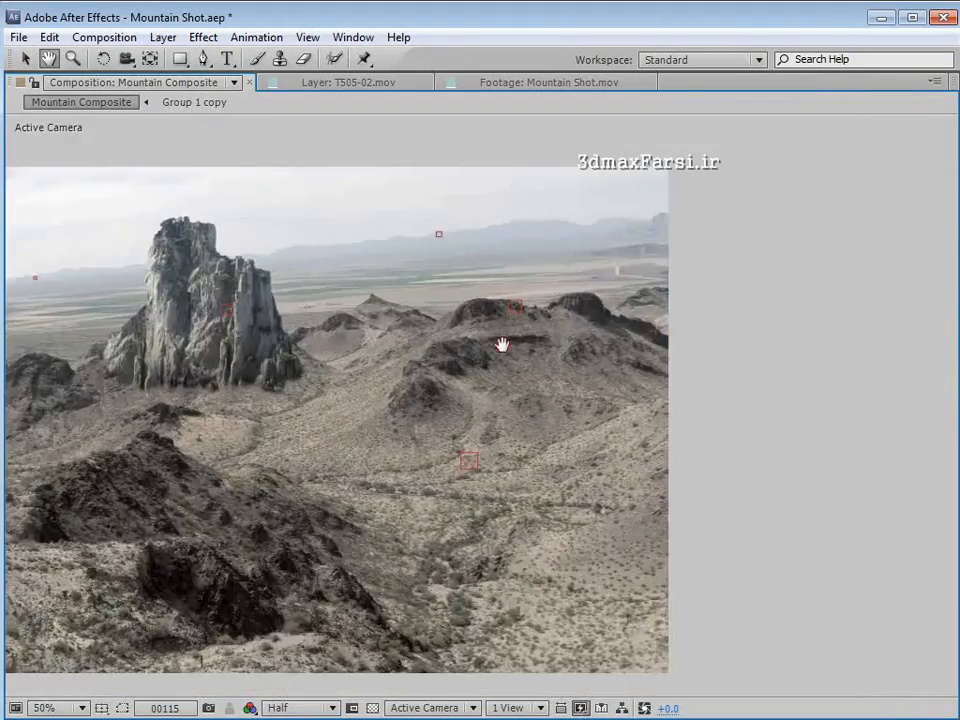
pyautogui.scroll(2, 502, 345)
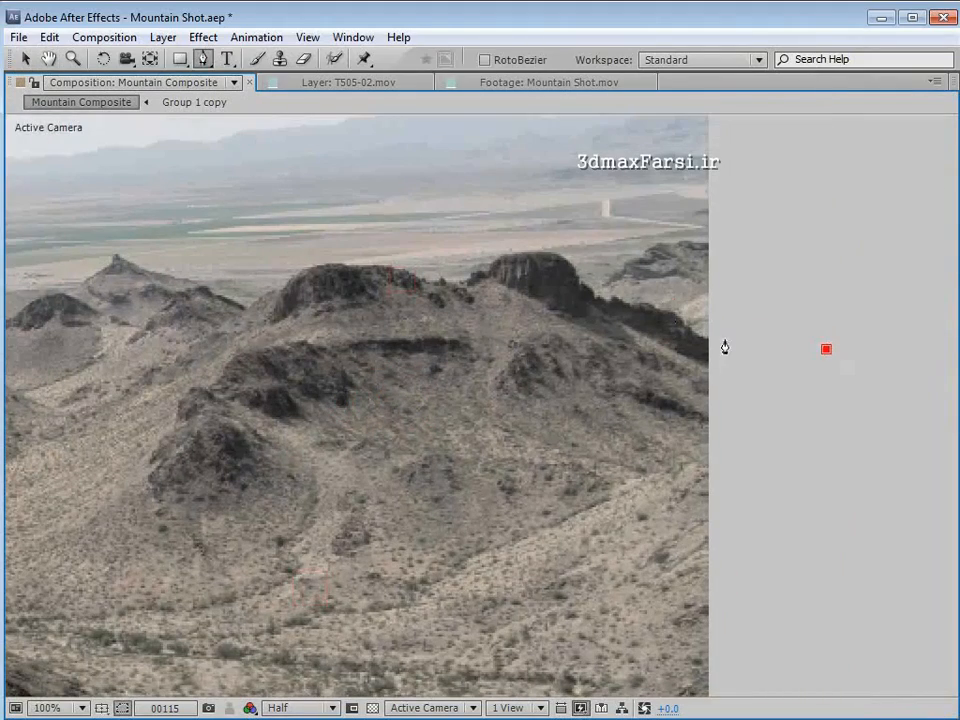
pyautogui.moveTo(721, 340); pyautogui.dragTo(682, 321)
pyautogui.press('space')
pyautogui.moveTo(616, 315); pyautogui.dragTo(618, 390)
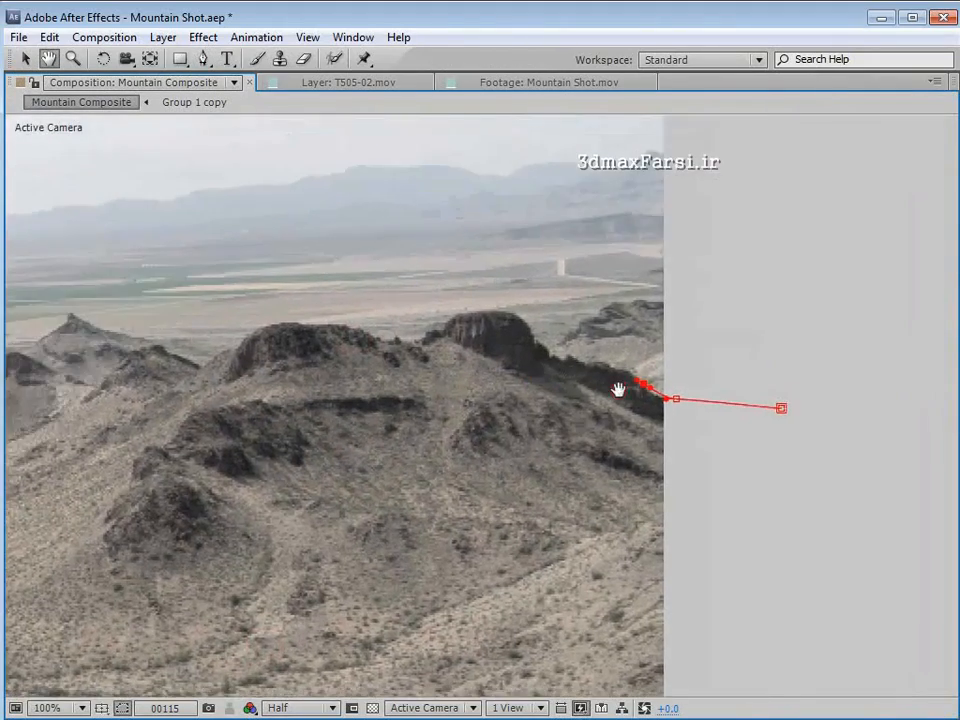
pyautogui.press('.')
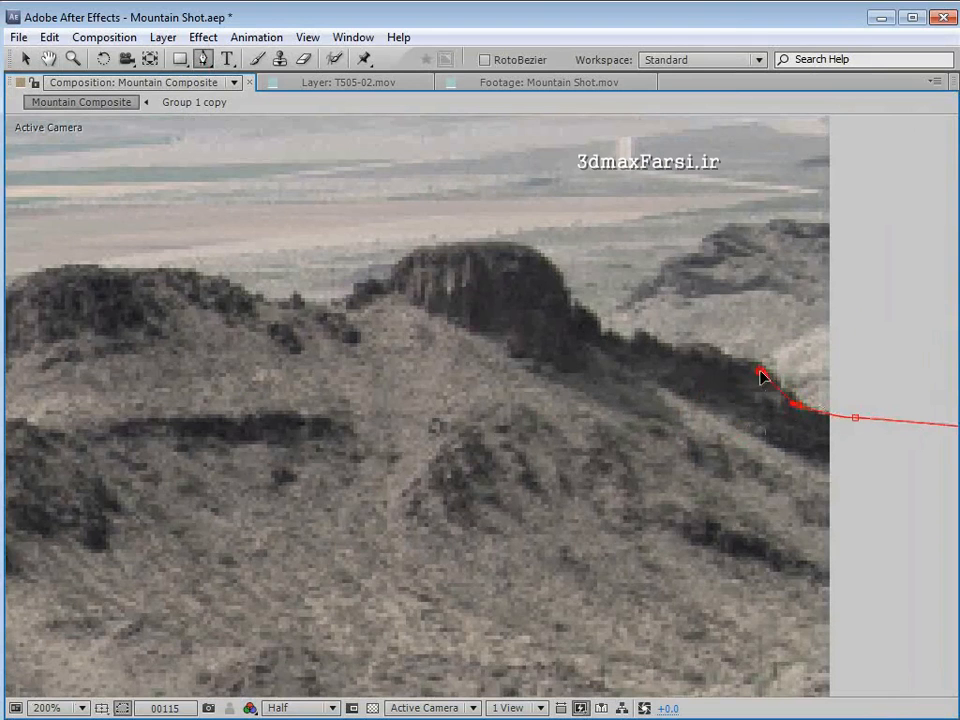
# - Continue the solid's mask up along the dark ridge to the foot of the rounded hilltop
pyautogui.moveTo(741, 356); pyautogui.dragTo(634, 341)
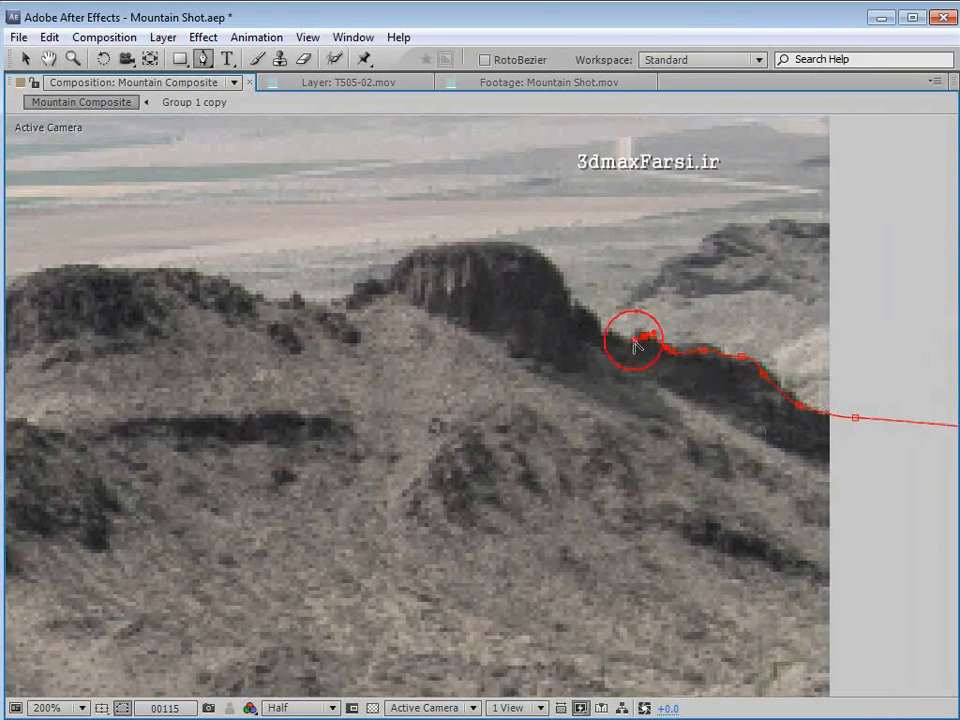
pyautogui.click(597, 333)
pyautogui.click(581, 316)
pyautogui.press('.')
pyautogui.press('space')
pyautogui.moveTo(553, 279); pyautogui.dragTo(679, 496)
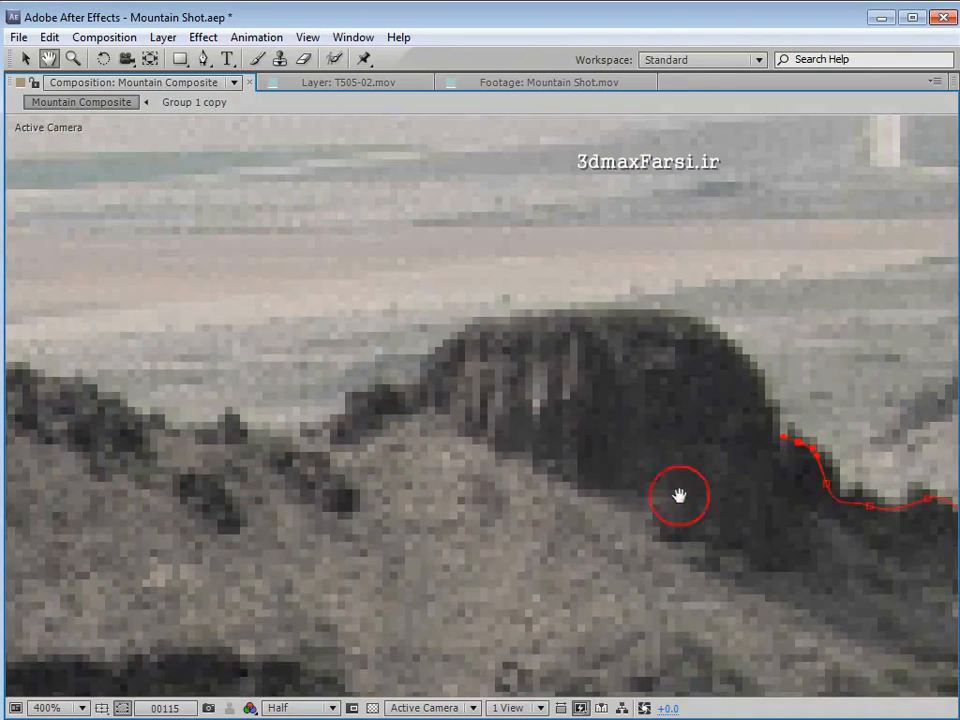
# - Trace the mask over the rest of the ridgeline at Full resolution and close it across the foreground beyond both frame edges
pyautogui.moveTo(450, 352); pyautogui.dragTo(423, 375)
pyautogui.click(298, 709)
pyautogui.click(320, 596)
pyautogui.press('space')
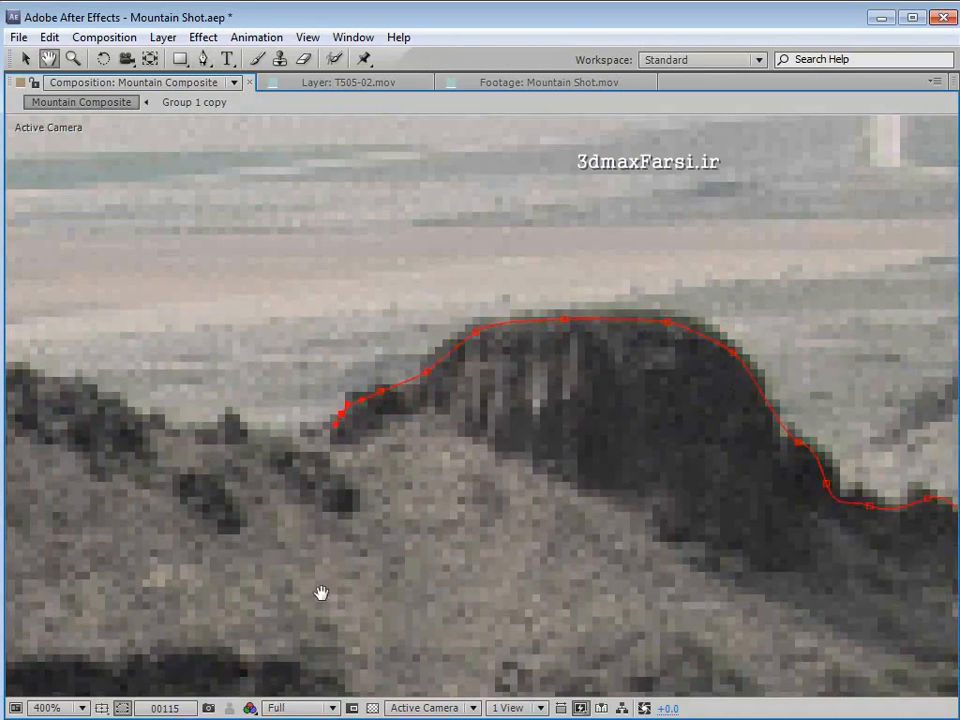
pyautogui.click(251, 499)
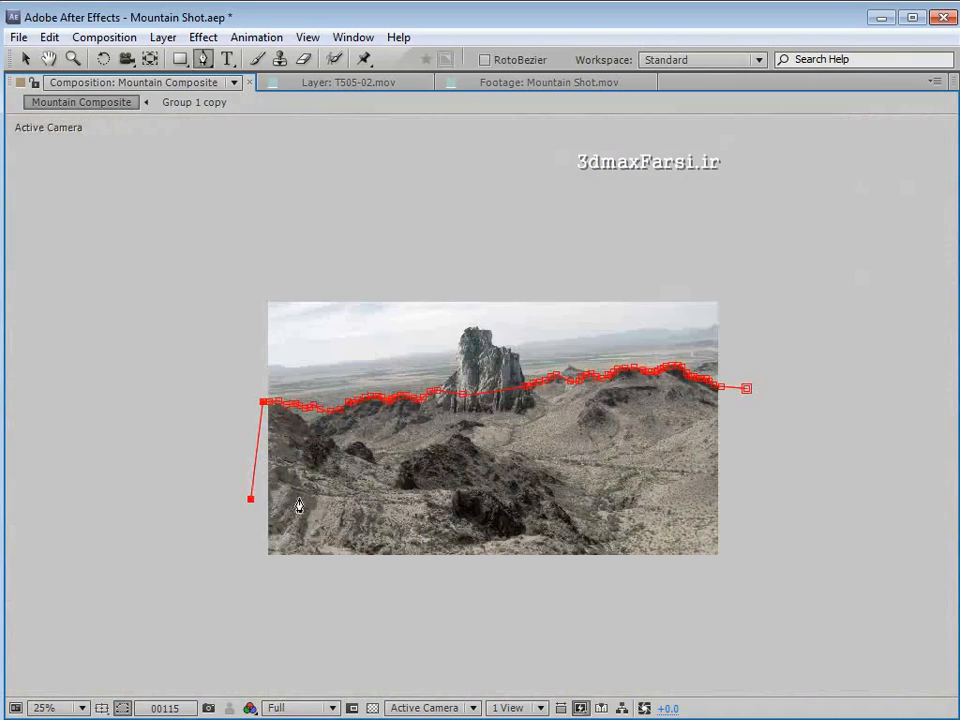
pyautogui.click(761, 511)
pyautogui.click(747, 388)
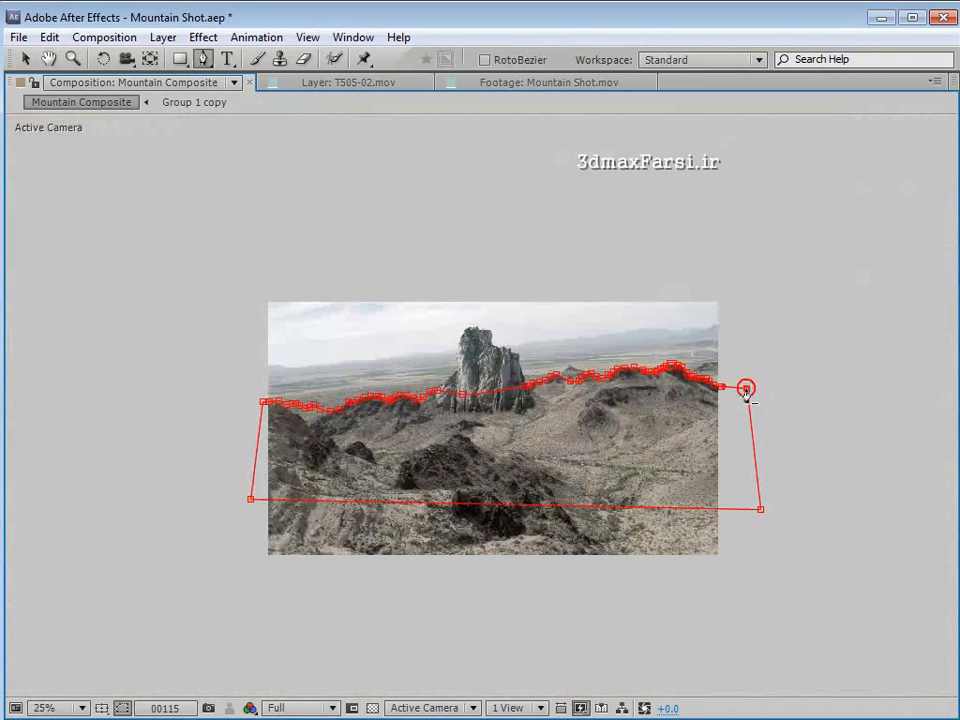
# - Show the black solid briefly to check the masked ridge shape up close, and hide it again
pyautogui.press('v')
pyautogui.press('`')
pyautogui.click(15, 548)
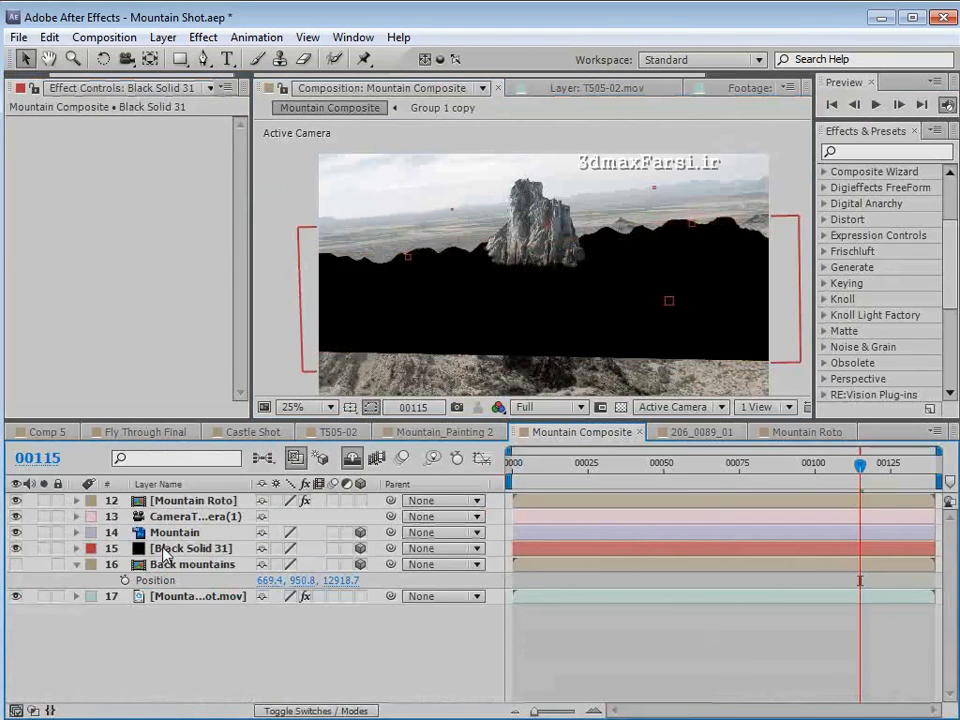
pyautogui.click(598, 652)
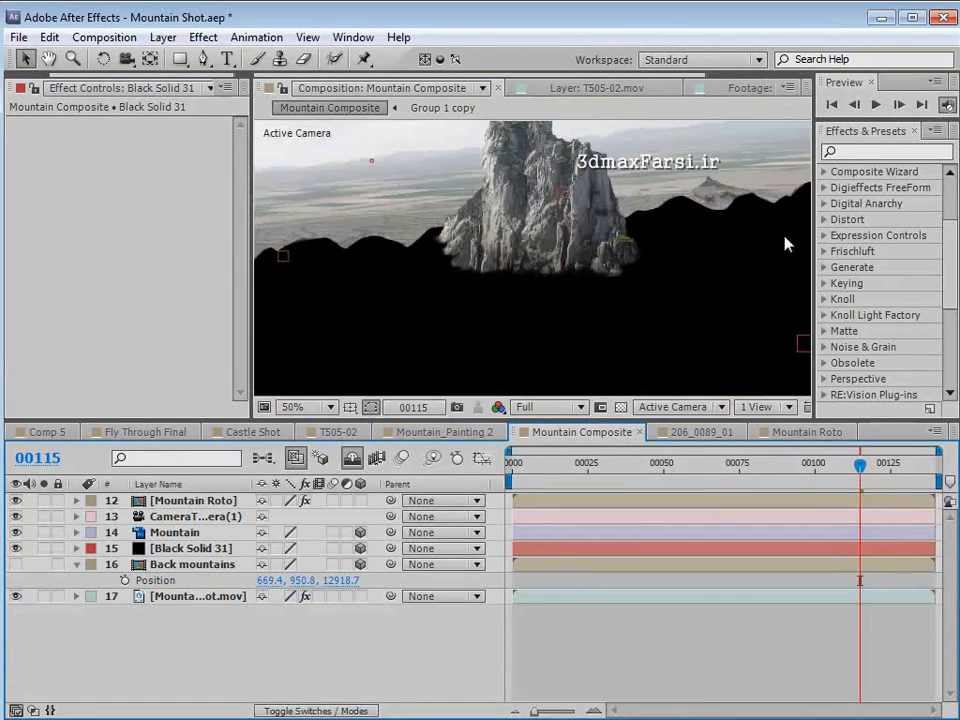
pyautogui.click(15, 548)
# - Show the Back mountains layer and set its track matte to Alpha Inverted Matte of the black solid
pyautogui.click(195, 565)
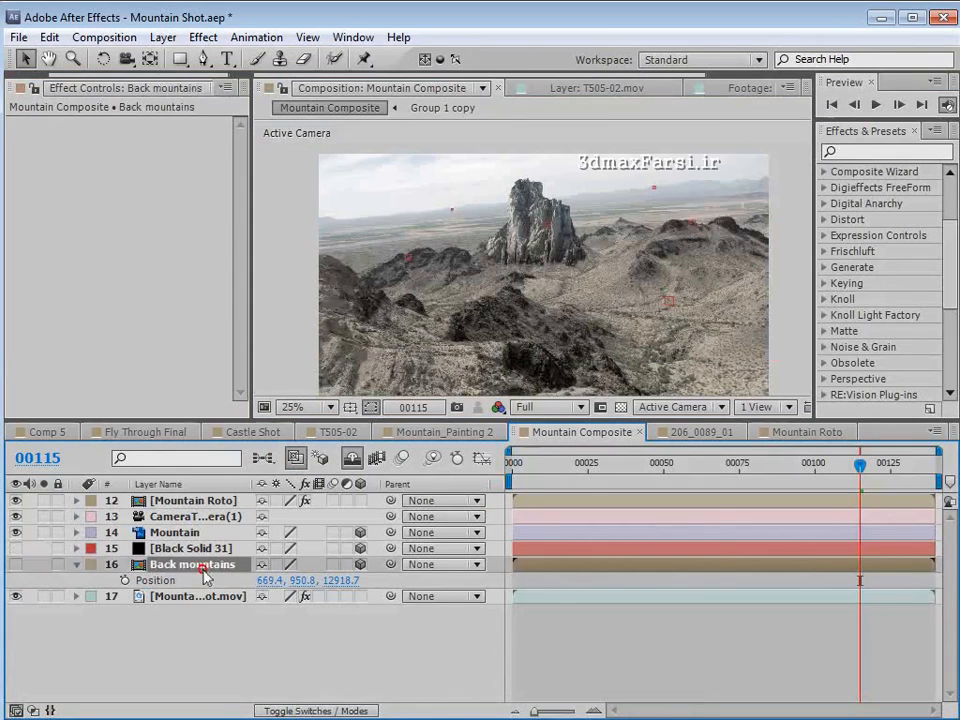
pyautogui.click(15, 564)
pyautogui.press('h')
pyautogui.scroll(2, 504, 283)
pyautogui.press('v')
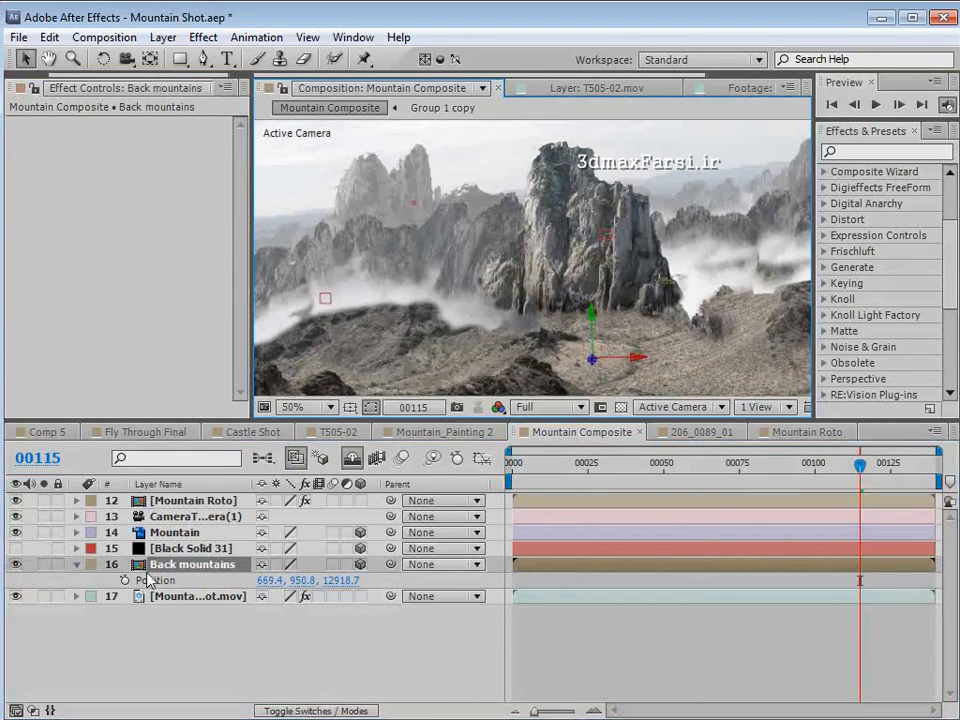
pyautogui.press('F4')
pyautogui.click(382, 564)
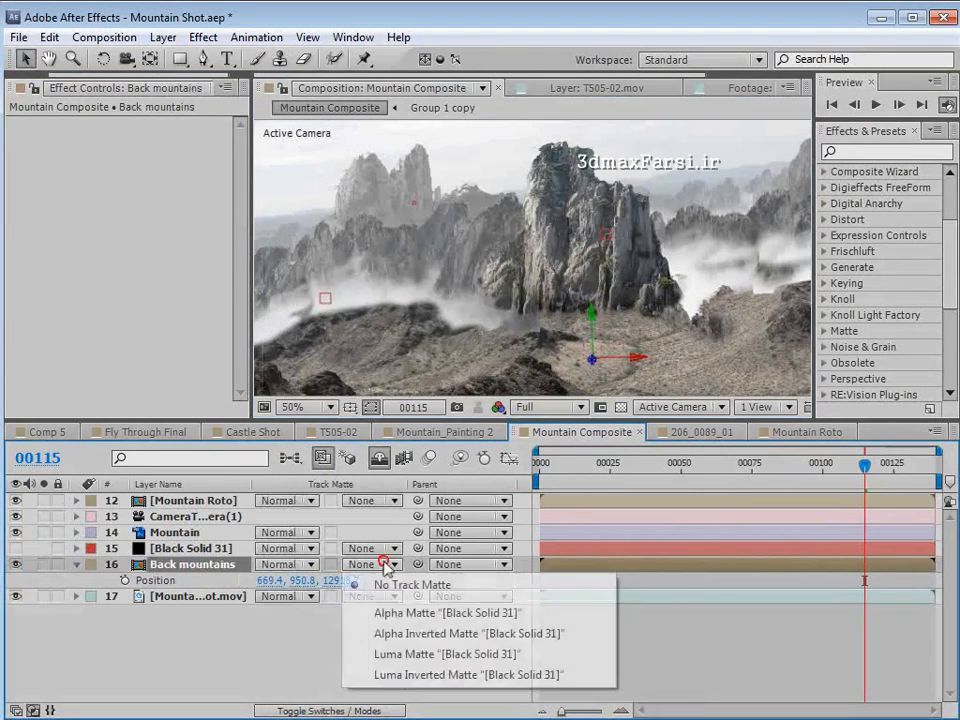
pyautogui.click(396, 613)
pyautogui.click(372, 564)
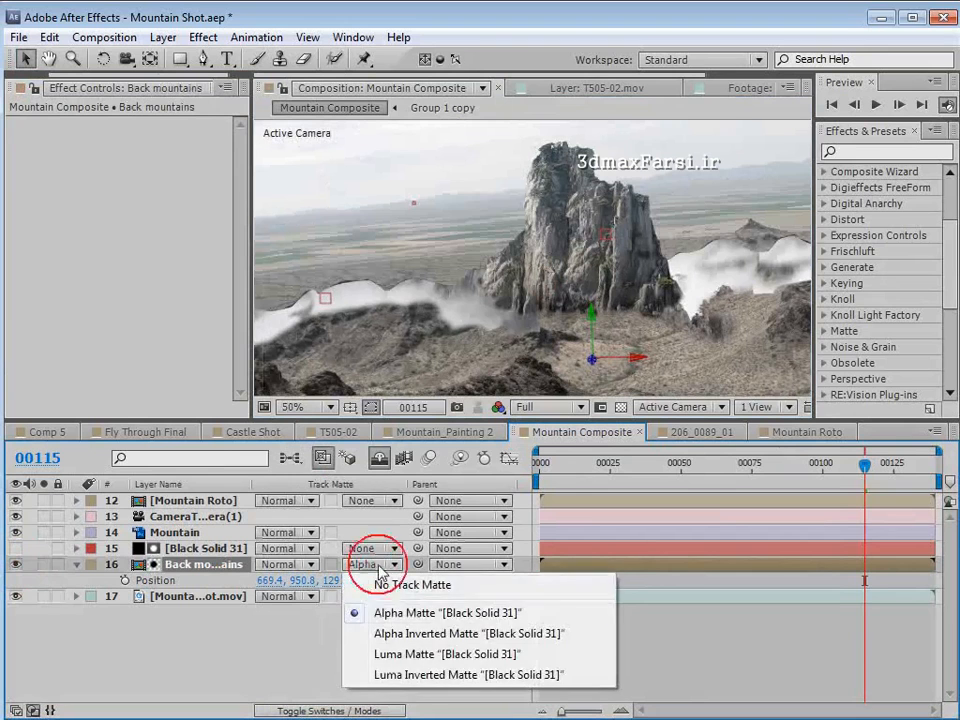
pyautogui.click(437, 633)
# - Inspect the background mountains' matte edge along the dark ridges, and hide the black solid's mask outline
pyautogui.press('space')
pyautogui.moveTo(406, 260); pyautogui.dragTo(586, 255)
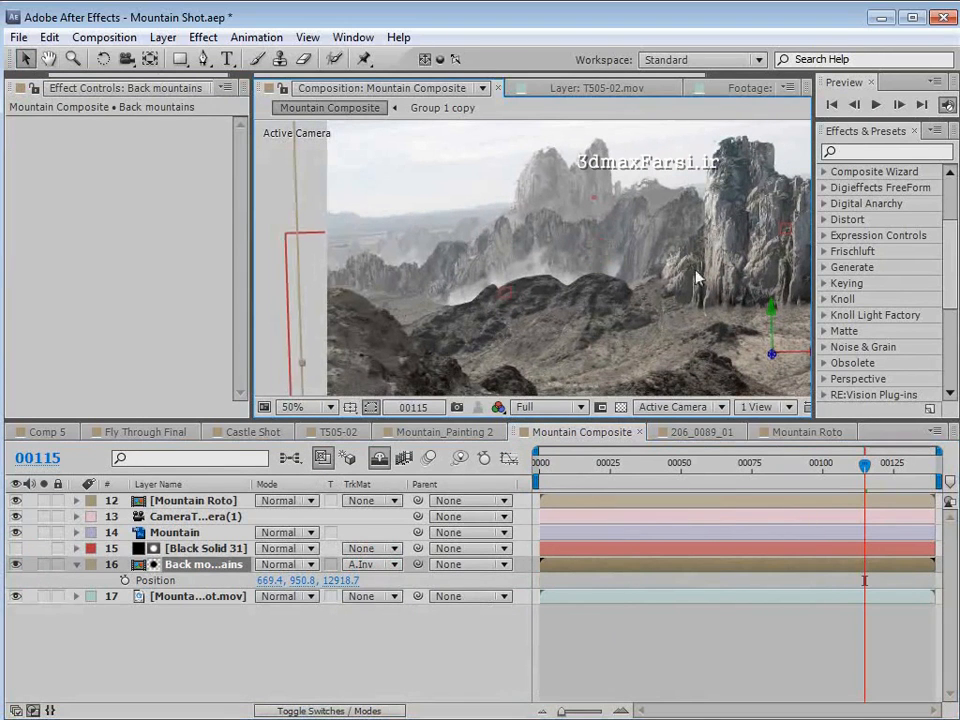
pyautogui.press('space')
pyautogui.moveTo(711, 253); pyautogui.dragTo(615, 270)
pyautogui.scroll(1, 455, 333)
pyautogui.moveTo(455, 333); pyautogui.dragTo(624, 277)
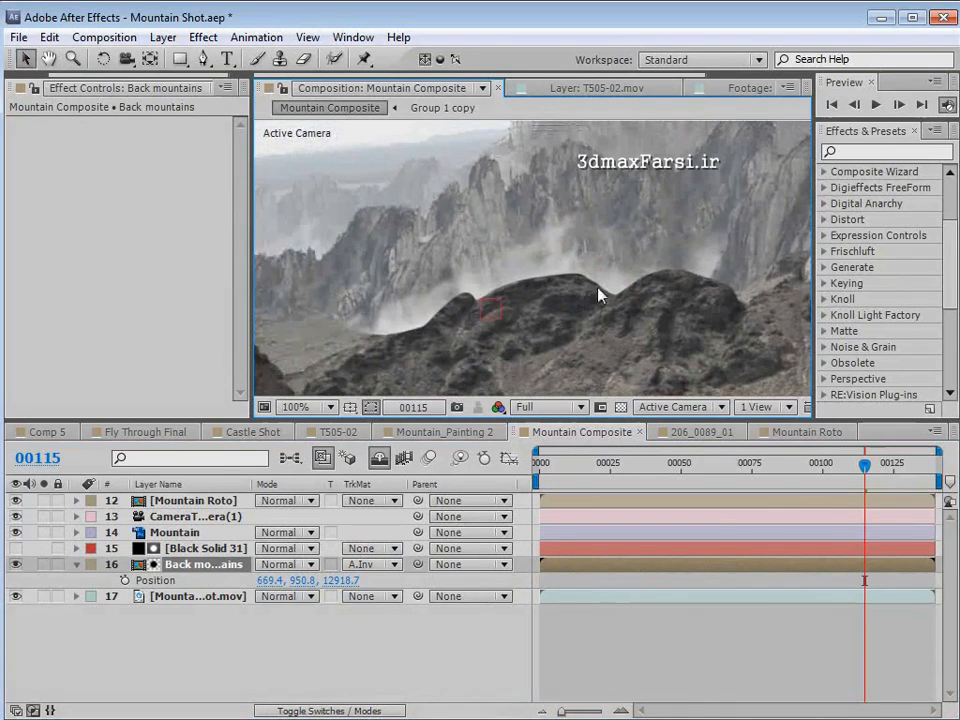
pyautogui.click(197, 547)
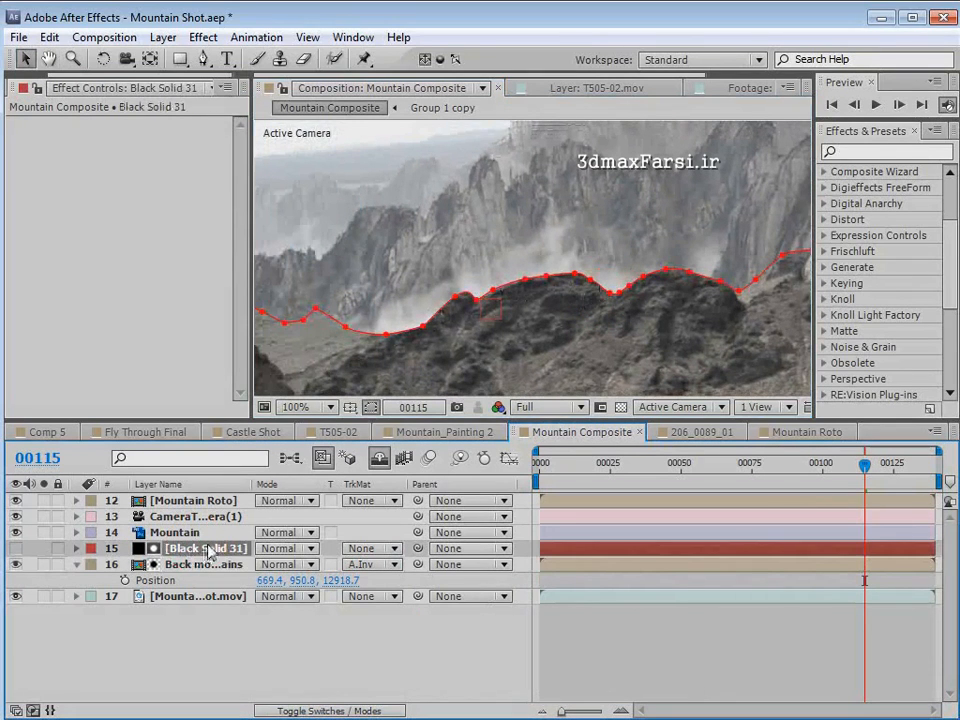
pyautogui.click(370, 407)
# - Find the Roughen Edges effect and apply it to the black solid
pyautogui.click(861, 152)
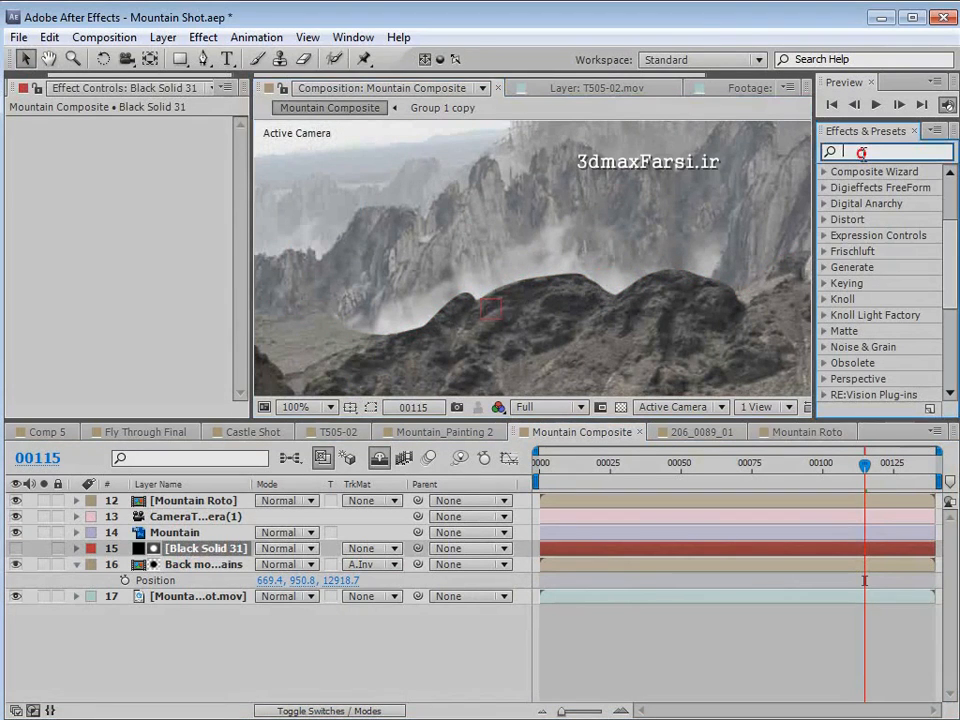
pyautogui.write('roug')
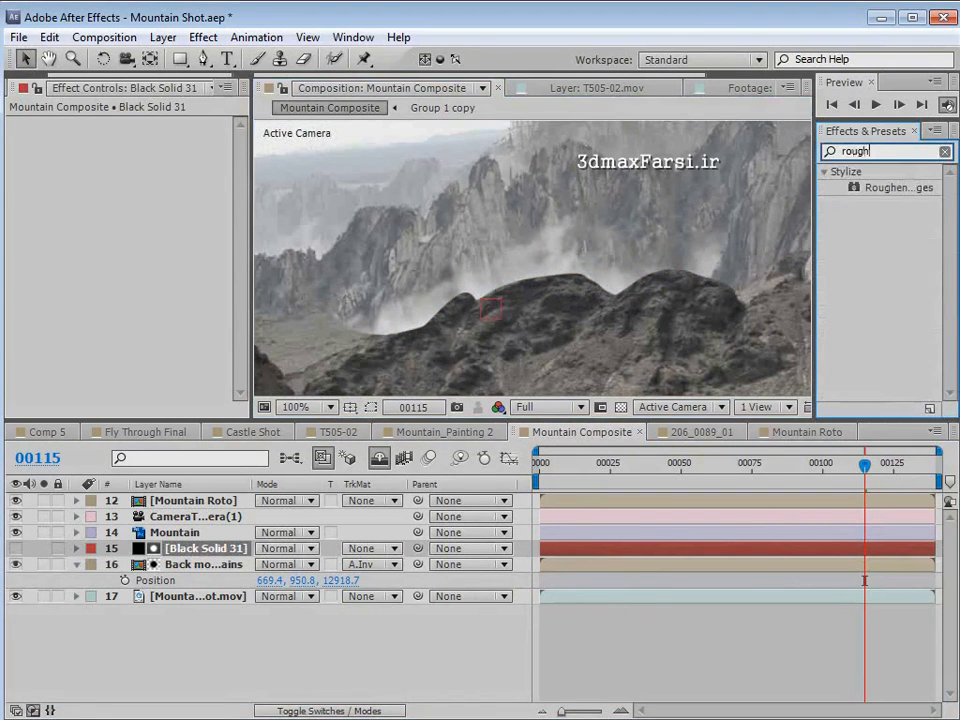
pyautogui.write('h')
pyautogui.moveTo(815, 231); pyautogui.dragTo(741, 242)
pyautogui.moveTo(812, 188); pyautogui.dragTo(188, 553)
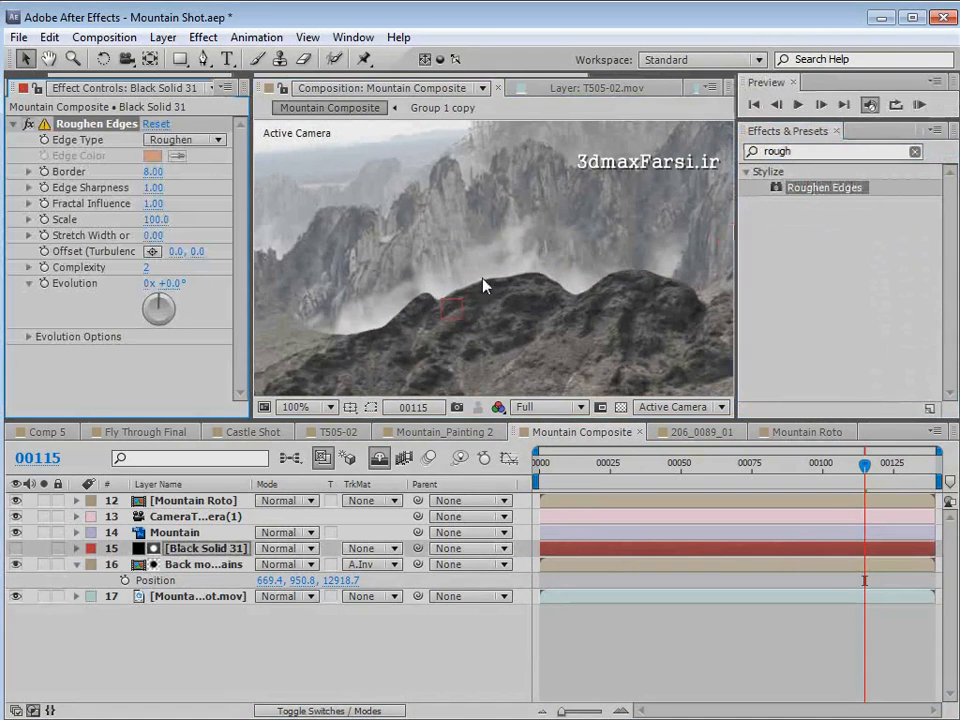
# - Set the solid's Roughen Edges to Scale 17.0, Edge Sharpness 2.06 and Border 3.90
pyautogui.press('space')
pyautogui.moveTo(538, 319); pyautogui.dragTo(514, 285)
pyautogui.scroll(1, 486, 280)
pyautogui.moveTo(435, 247); pyautogui.dragTo(472, 280)
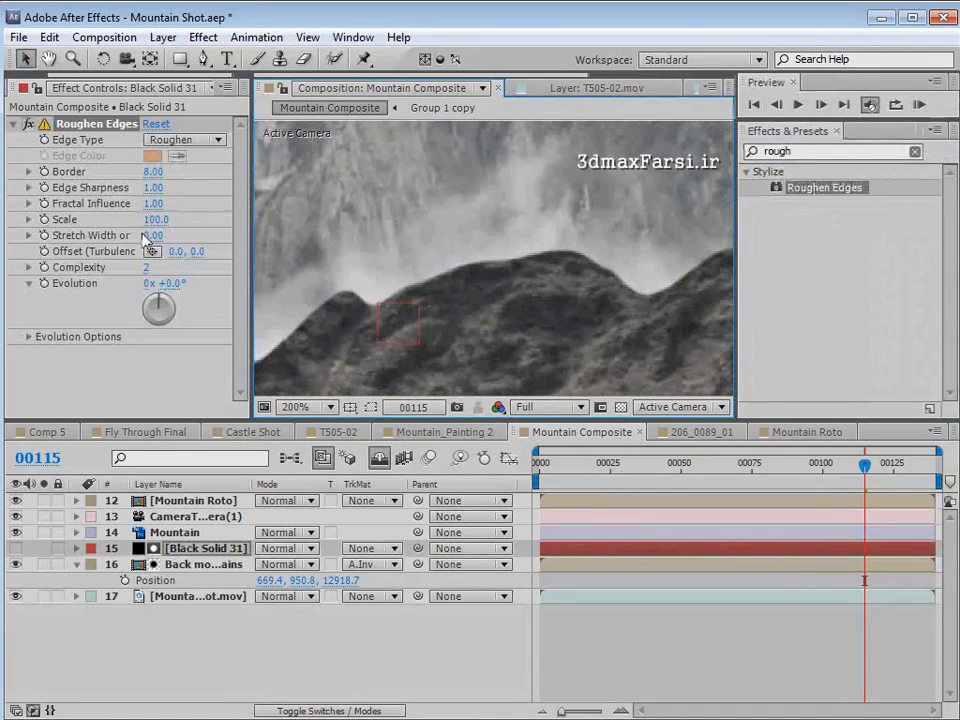
pyautogui.moveTo(150, 219); pyautogui.dragTo(78, 229)
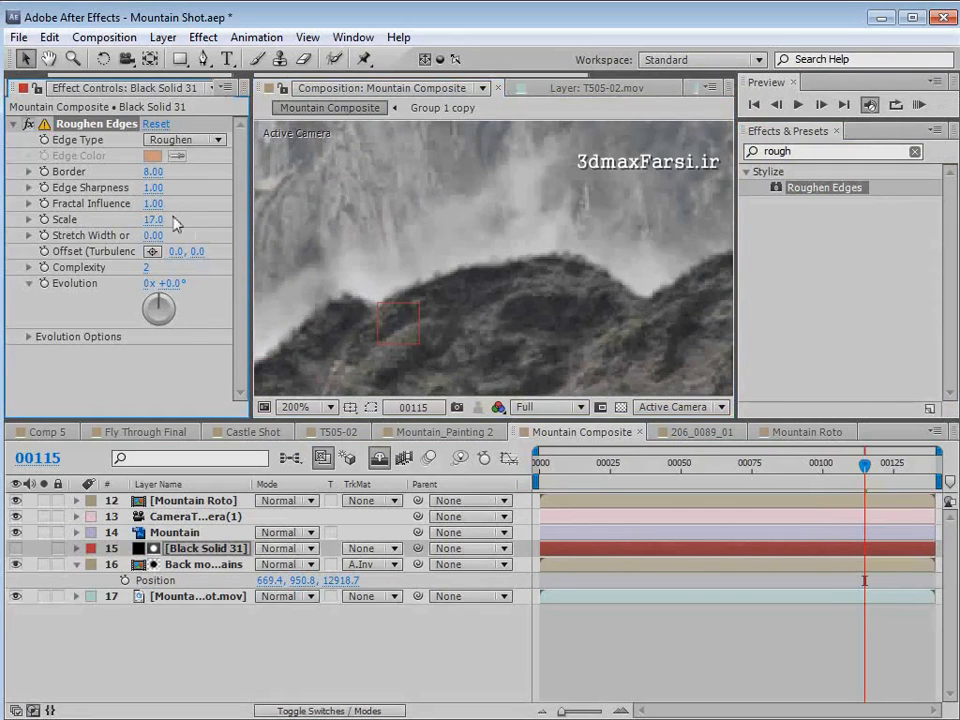
pyautogui.moveTo(153, 188); pyautogui.dragTo(248, 182)
pyautogui.moveTo(152, 174); pyautogui.dragTo(80, 175)
pyautogui.moveTo(151, 173); pyautogui.dragTo(189, 175)
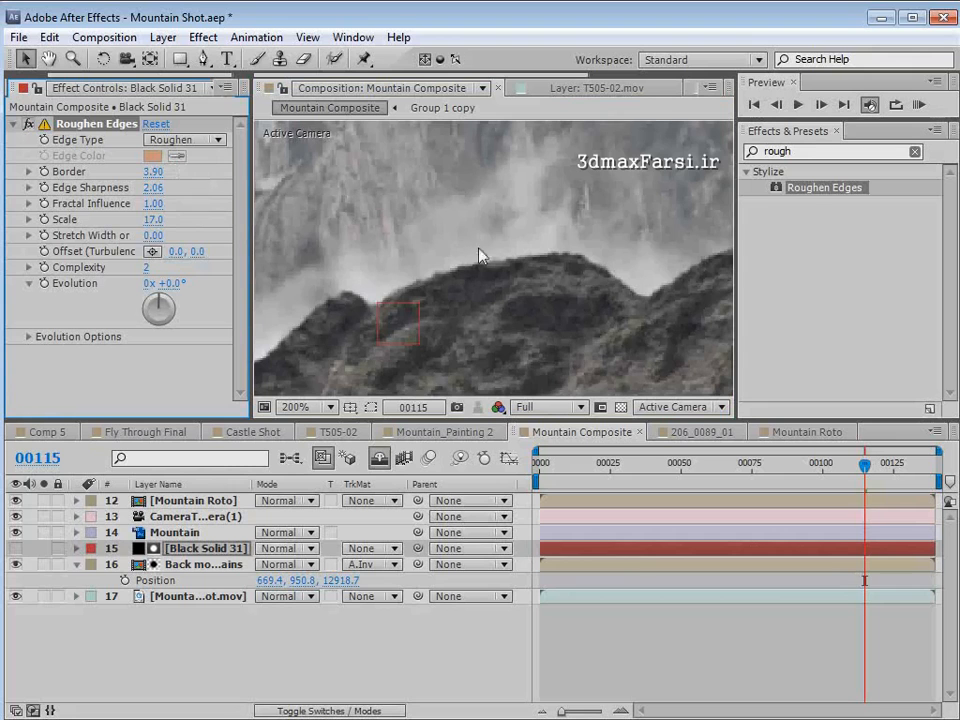
# - Check the ridge edge up close and refine Roughen Edges to Scale 15.0, Edge Sharpness 2.16 and Border 6.60
pyautogui.scroll(-1, 480, 247)
pyautogui.press('space')
pyautogui.moveTo(479, 208); pyautogui.dragTo(470, 264)
pyautogui.scroll(1, 471, 264)
pyautogui.moveTo(362, 243); pyautogui.dragTo(576, 251)
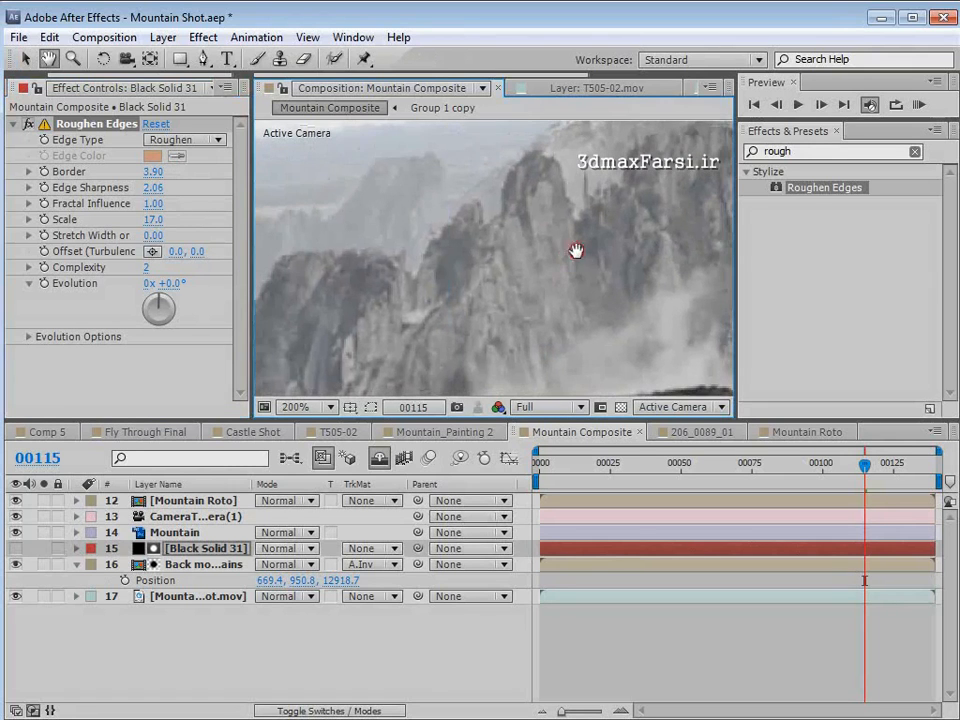
pyautogui.moveTo(585, 330); pyautogui.dragTo(447, 277)
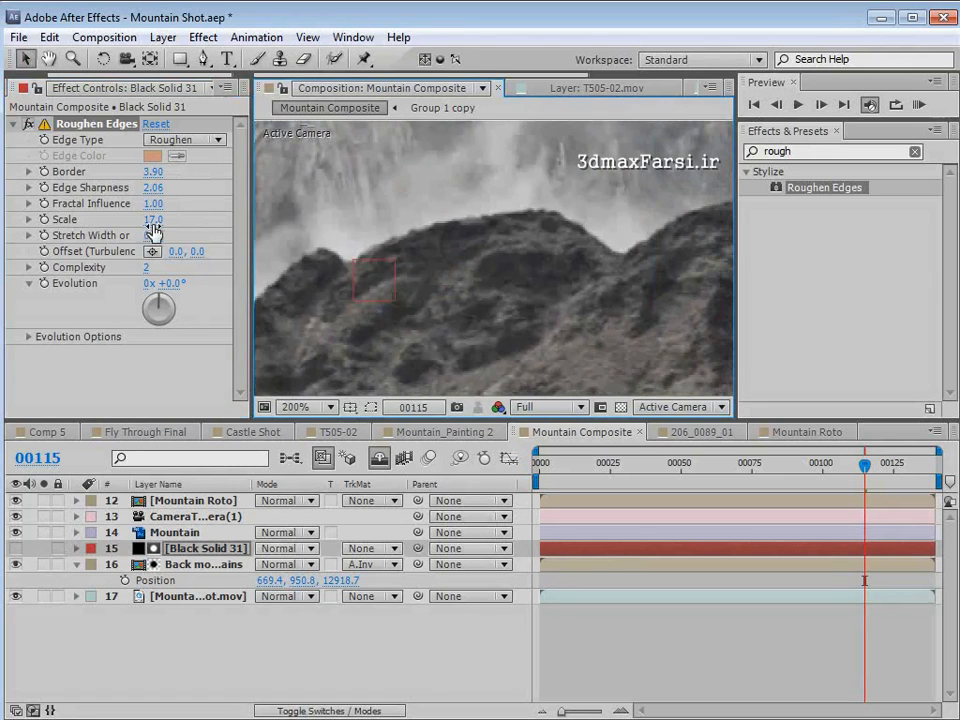
pyautogui.moveTo(150, 221); pyautogui.dragTo(171, 171)
# - Examine how the roughened ridgeline meets the background mountains across the whole frame
pyautogui.scroll(-1, 482, 283)
pyautogui.press('space')
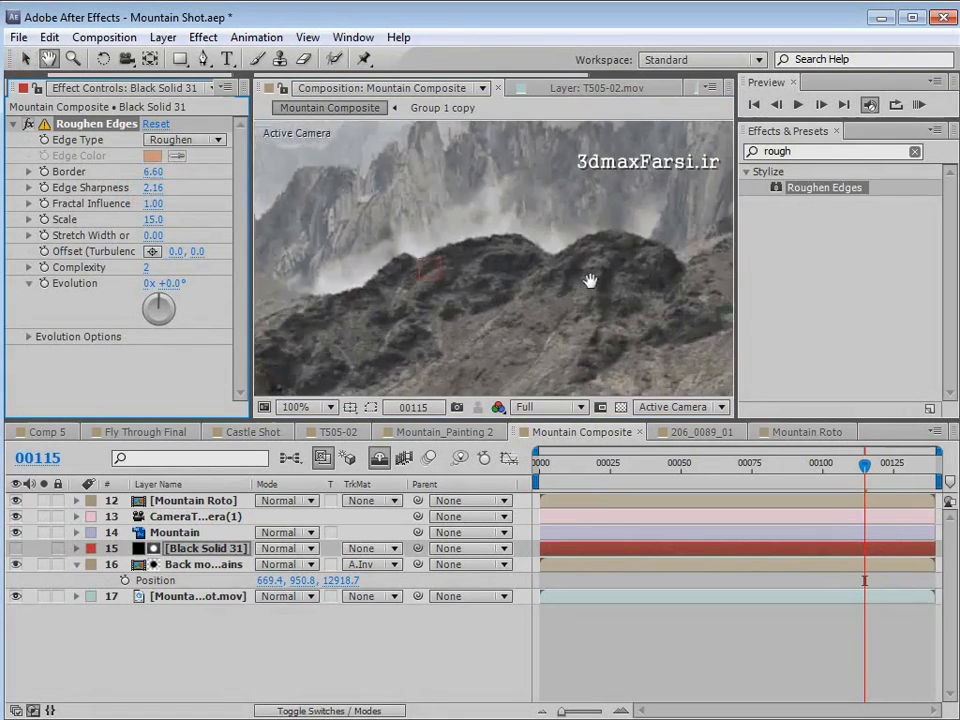
pyautogui.moveTo(591, 281); pyautogui.dragTo(548, 314)
pyautogui.scroll(-1, 486, 282)
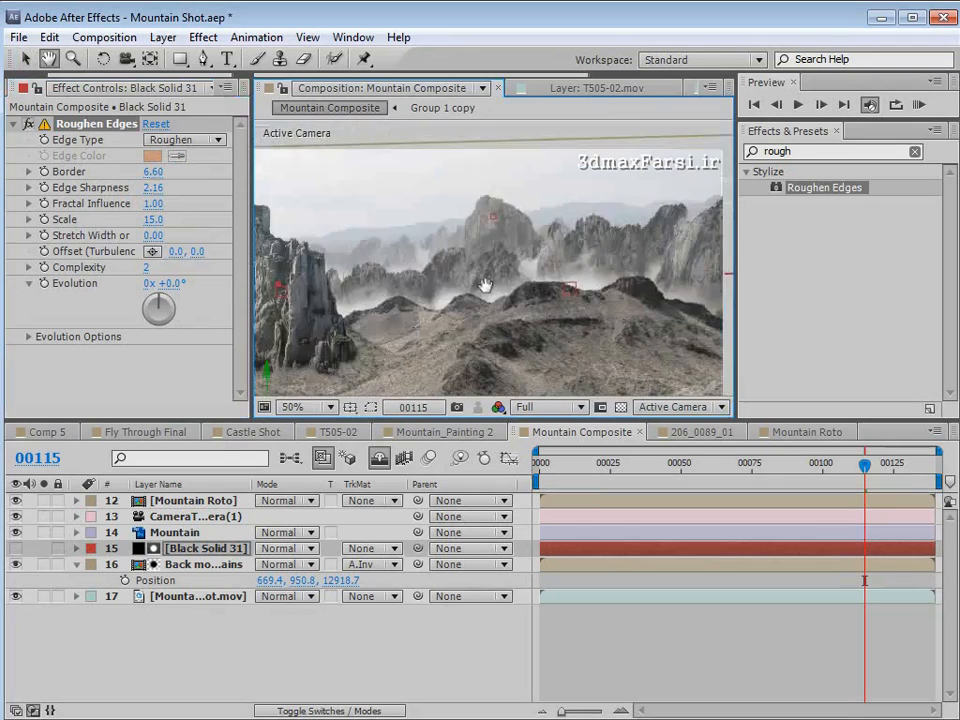
pyautogui.moveTo(484, 283); pyautogui.dragTo(651, 269)
pyautogui.moveTo(409, 311); pyautogui.dragTo(519, 281)
pyautogui.scroll(-1, 518, 280)
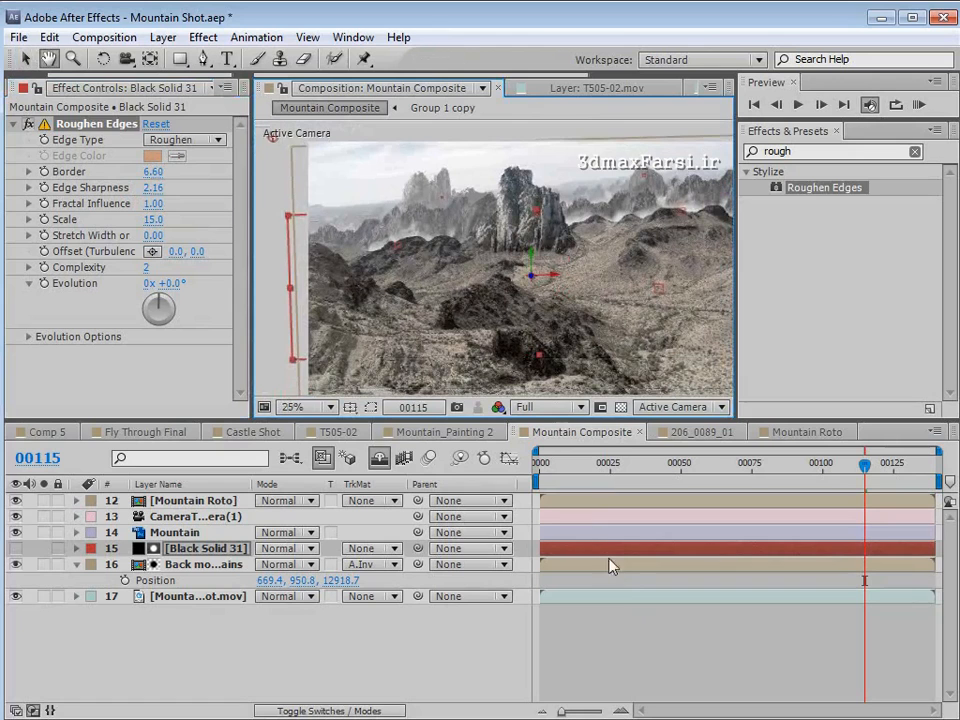
pyautogui.click(623, 615)
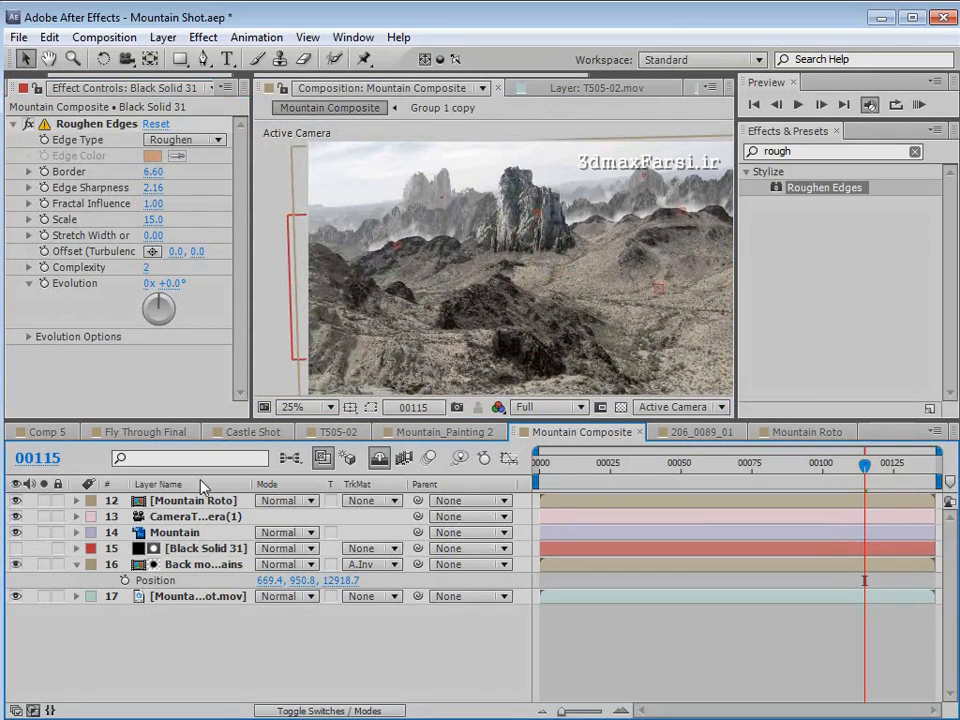
# - Apply the Curves color correction effect to the Back mountains layer
pyautogui.click(145, 563)
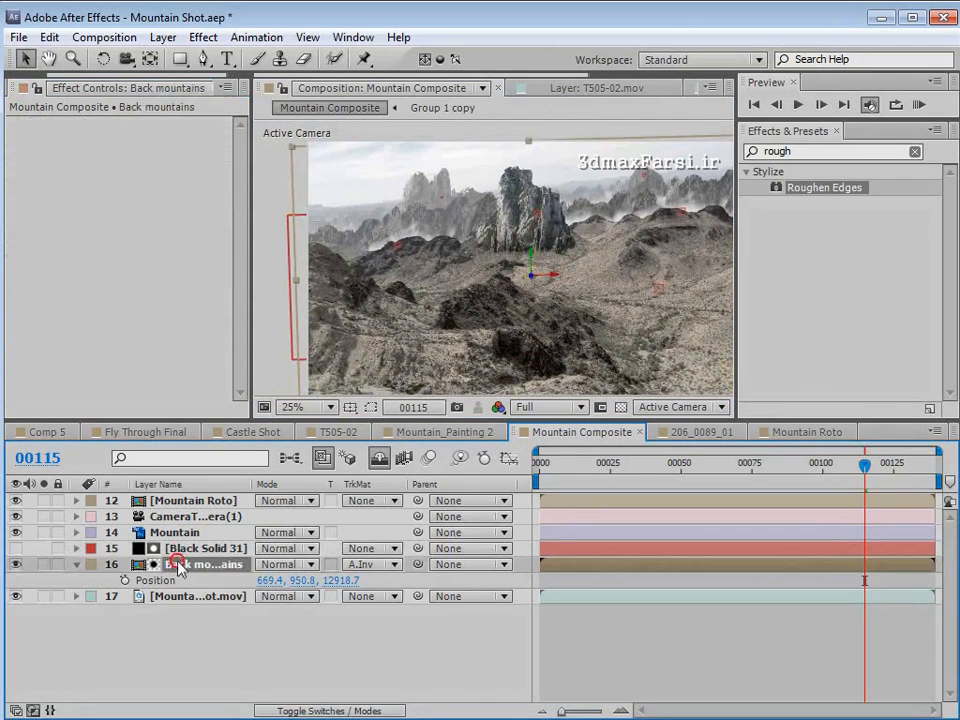
pyautogui.click(203, 37)
pyautogui.moveTo(262, 211)
pyautogui.click(500, 541)
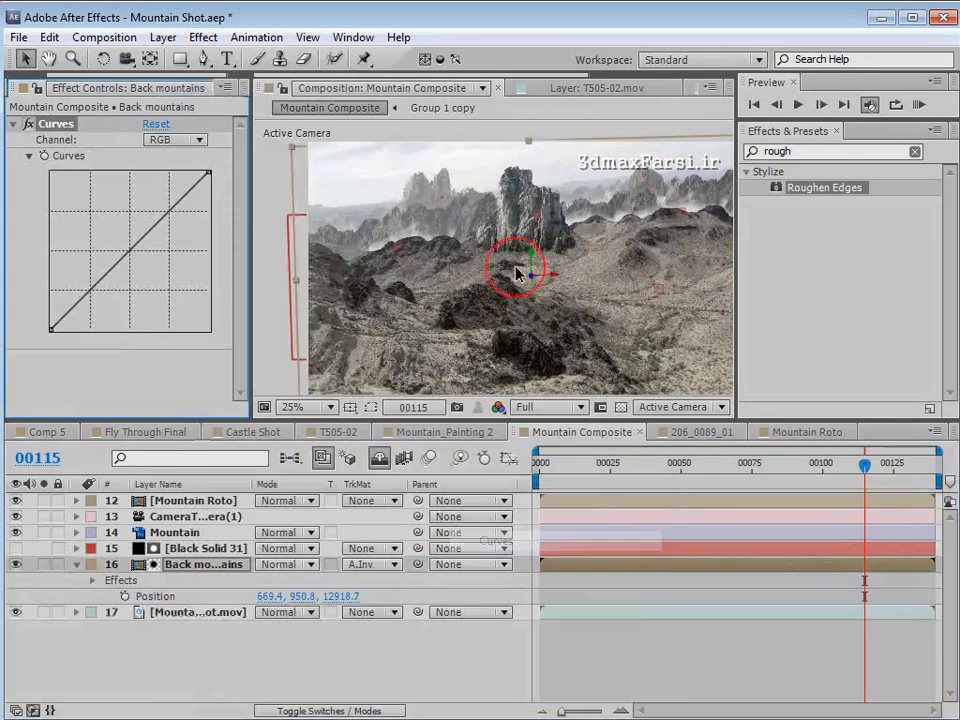
pyautogui.scroll(1, 376, 234)
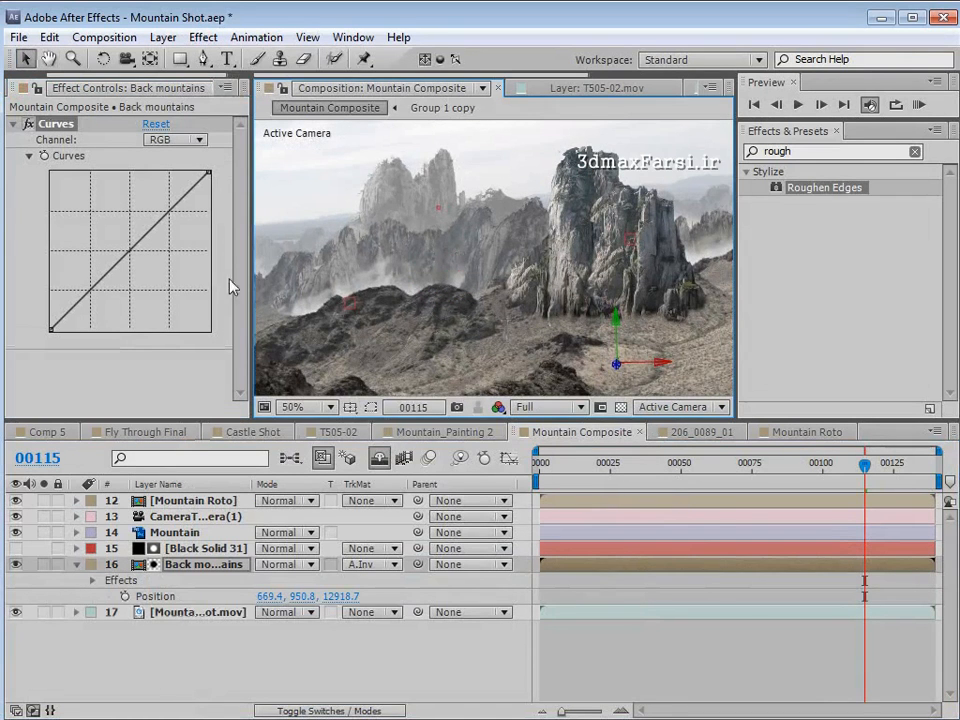
# - Darken the midtones and shadows of the Back mountains layer by bending its RGB curve down below the diagonal
pyautogui.moveTo(128, 254); pyautogui.dragTo(146, 257)
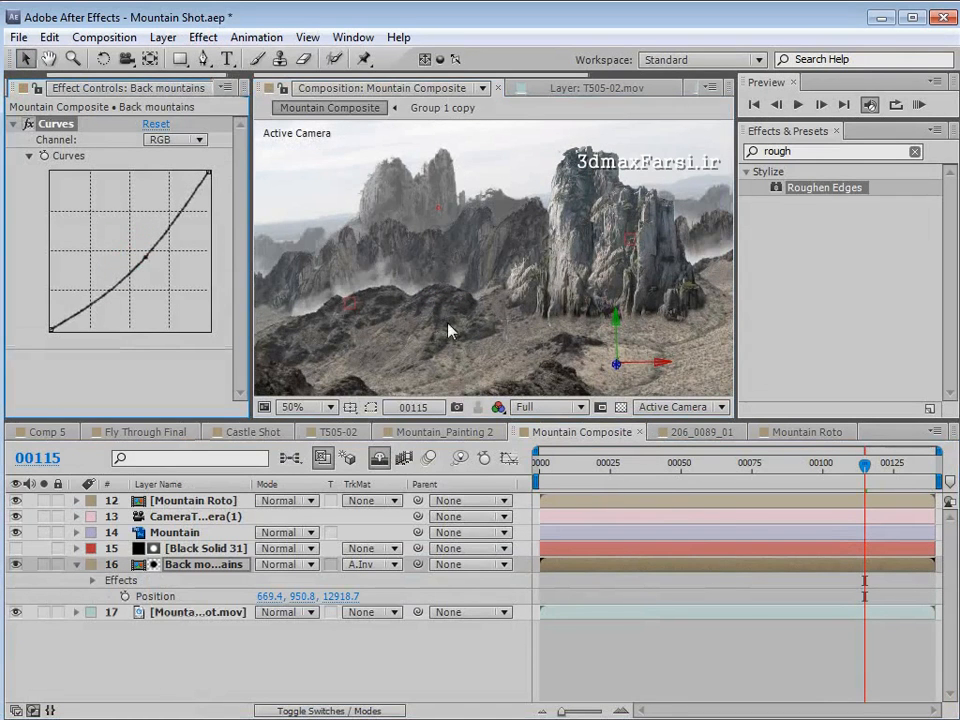
pyautogui.press('space')
pyautogui.scroll(-1, 560, 300)
pyautogui.moveTo(637, 294); pyautogui.dragTo(456, 275)
pyautogui.scroll(1, 530, 250)
pyautogui.moveTo(538, 246); pyautogui.dragTo(574, 286)
pyautogui.moveTo(141, 255); pyautogui.dragTo(140, 257)
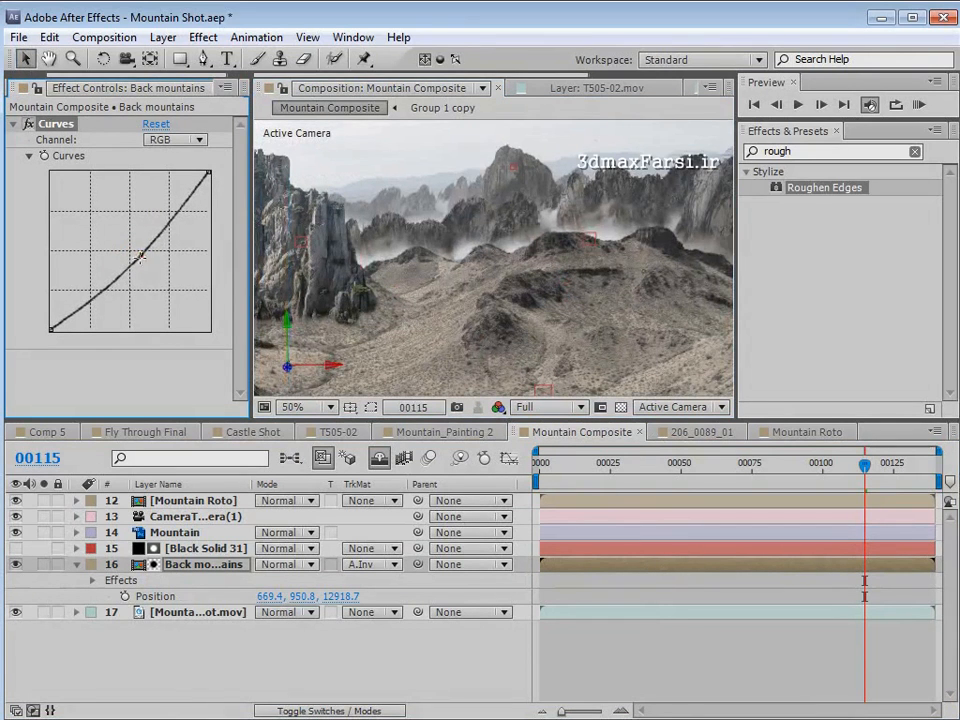
pyautogui.click(98, 297)
pyautogui.scroll(-1, 403, 297)
pyautogui.press('space')
pyautogui.moveTo(403, 297); pyautogui.dragTo(545, 263)
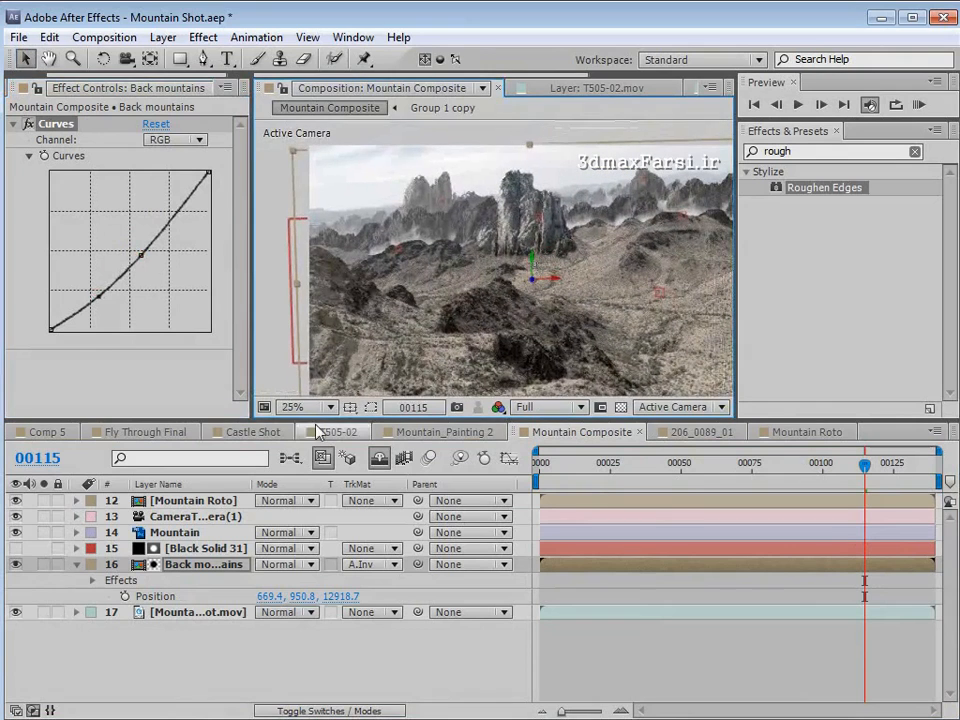
# - Apply the Curves color correction effect to the Mountain layer
pyautogui.click(165, 532)
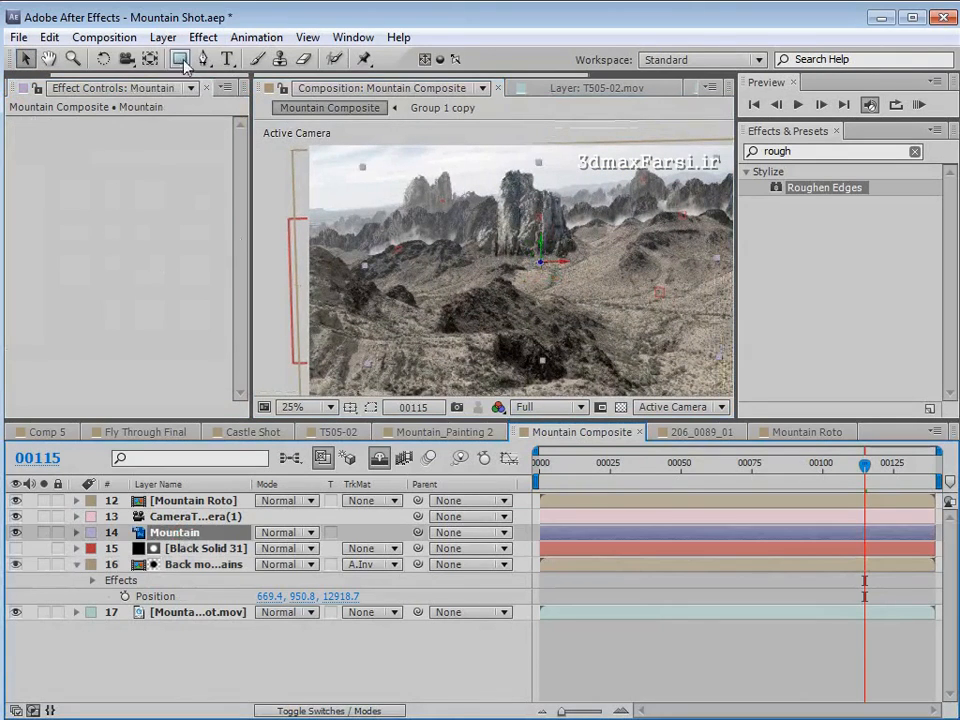
pyautogui.click(203, 37)
pyautogui.moveTo(262, 210)
pyautogui.click(489, 540)
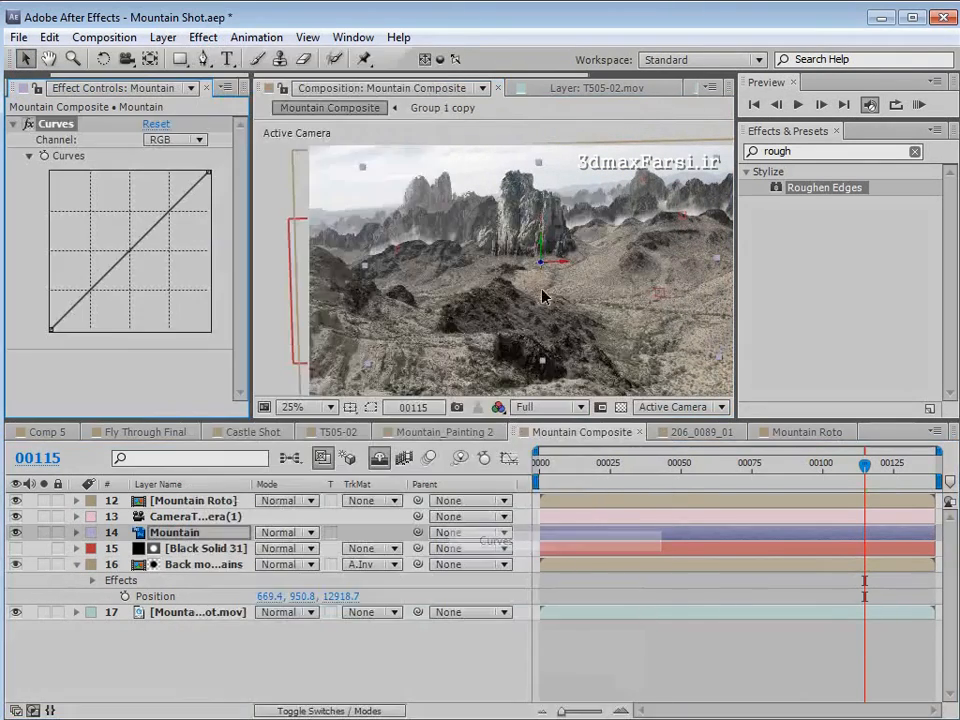
# - Lower the white point and slightly darken the midtones on the Mountain layer's RGB curve
pyautogui.scroll(1, 557, 263)
pyautogui.press('space')
pyautogui.moveTo(556, 260); pyautogui.dragTo(484, 312)
pyautogui.moveTo(130, 252); pyautogui.dragTo(130, 256)
pyautogui.moveTo(208, 172); pyautogui.dragTo(208, 181)
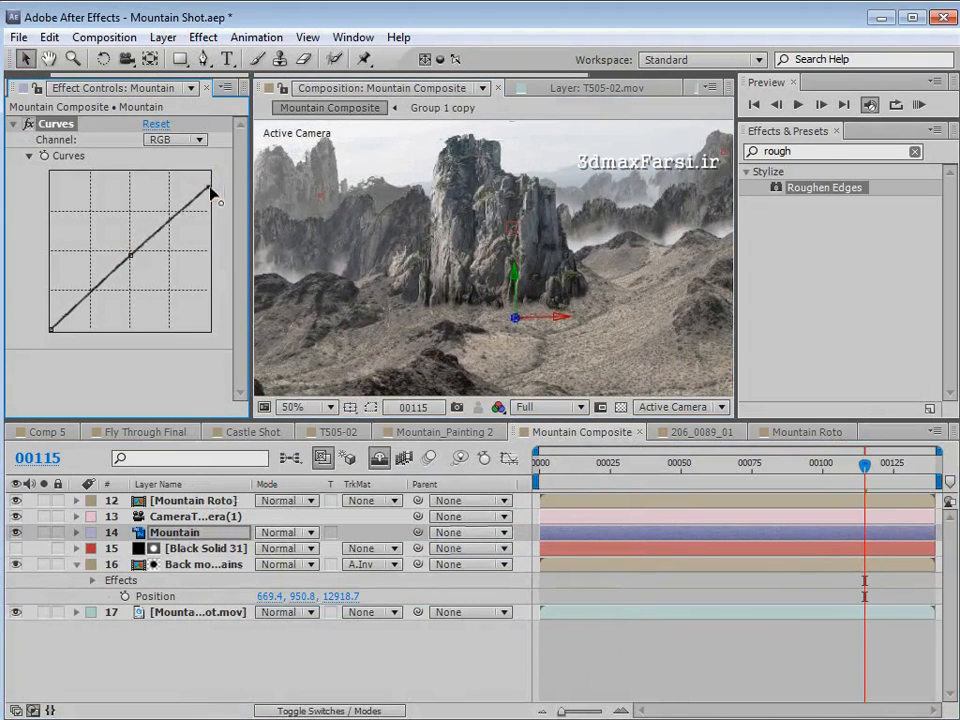
pyautogui.click(160, 227)
pyautogui.moveTo(160, 227); pyautogui.dragTo(127, 261)
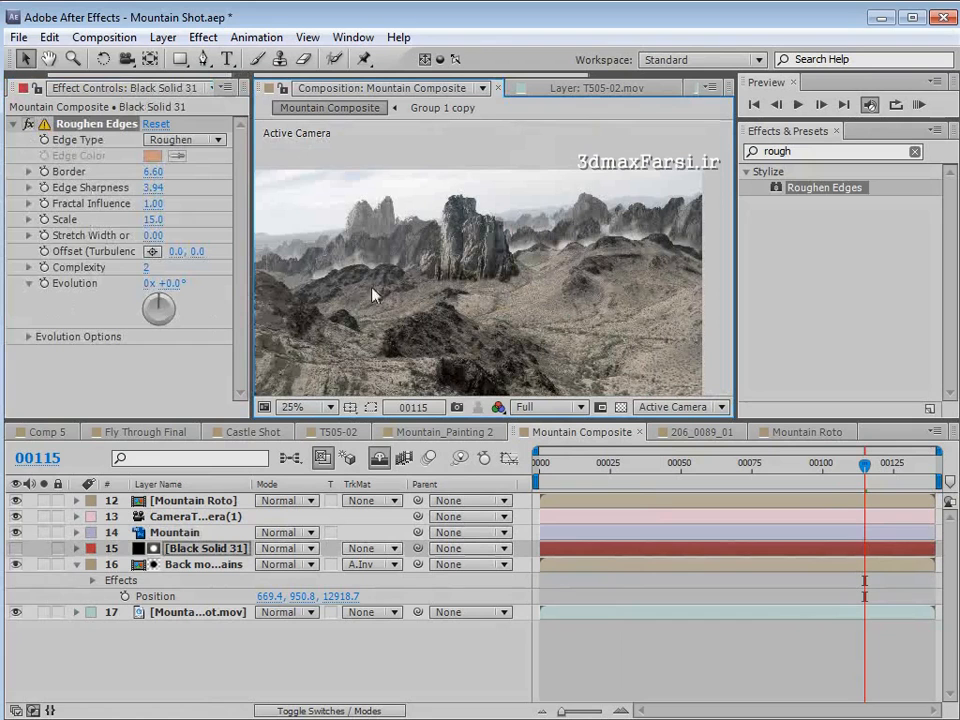
# - Examine how the large rock mountain blends with the ridges, toggling the Mountain layer's visibility for comparison
pyautogui.scroll(2, 490, 301)
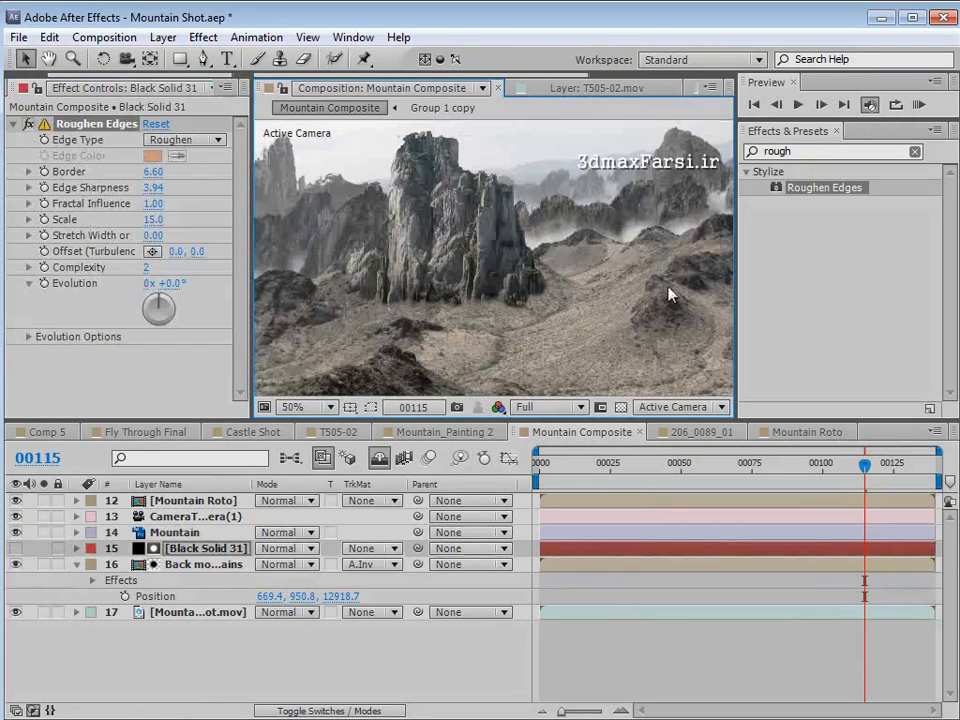
pyautogui.press('space')
pyautogui.scroll(-2, 488, 257)
pyautogui.moveTo(437, 284); pyautogui.dragTo(568, 306)
pyautogui.scroll(2, 450, 260)
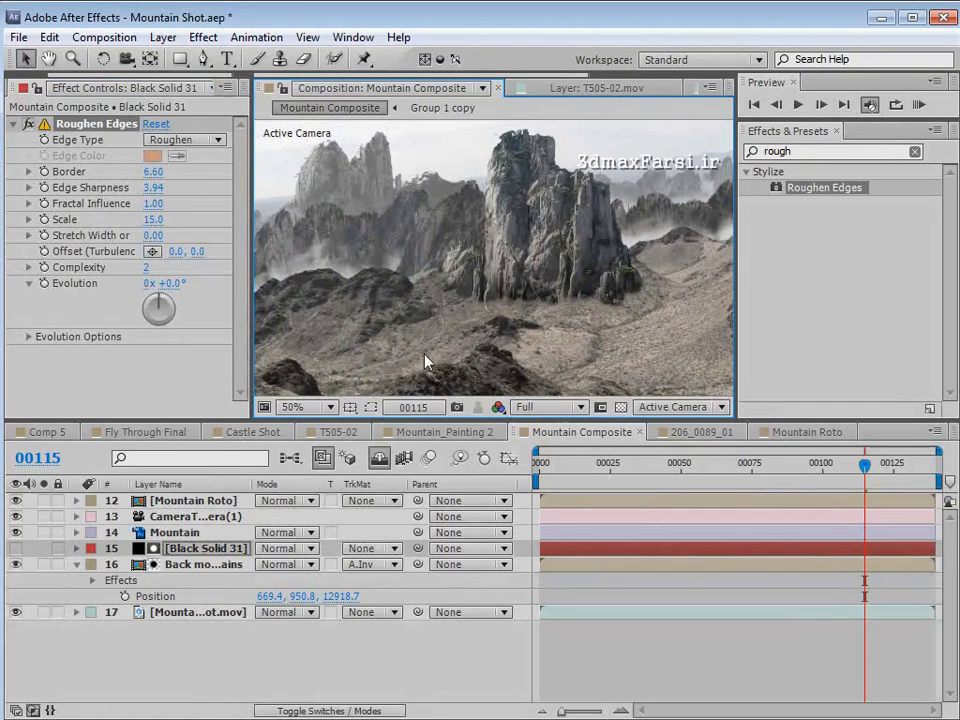
pyautogui.click(197, 501)
pyautogui.click(181, 547)
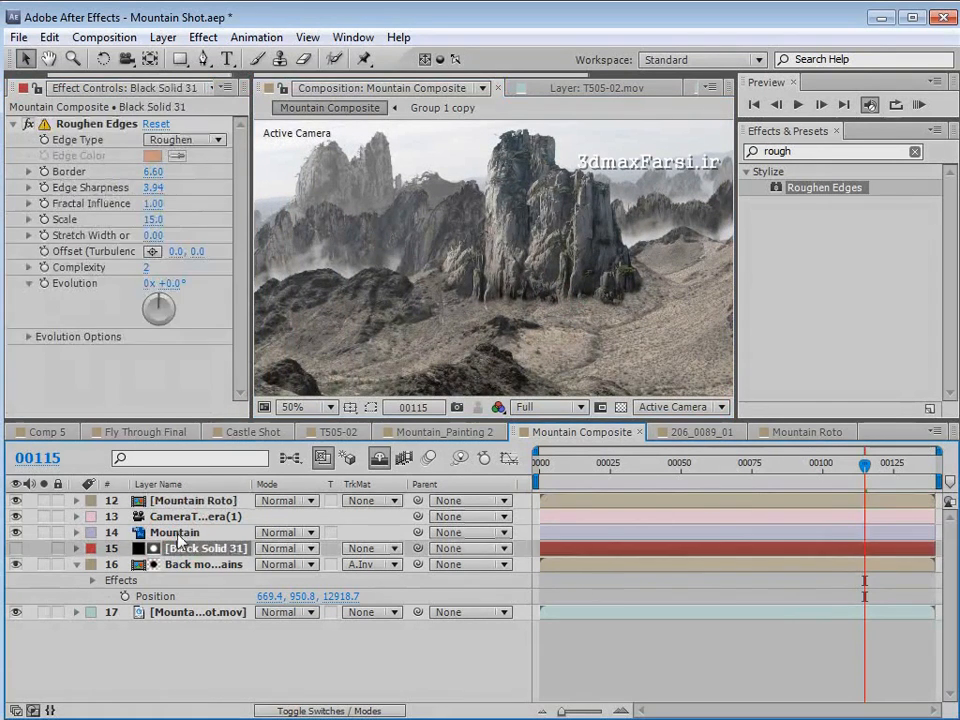
pyautogui.click(174, 533)
pyautogui.click(19, 535)
pyautogui.click(12, 533)
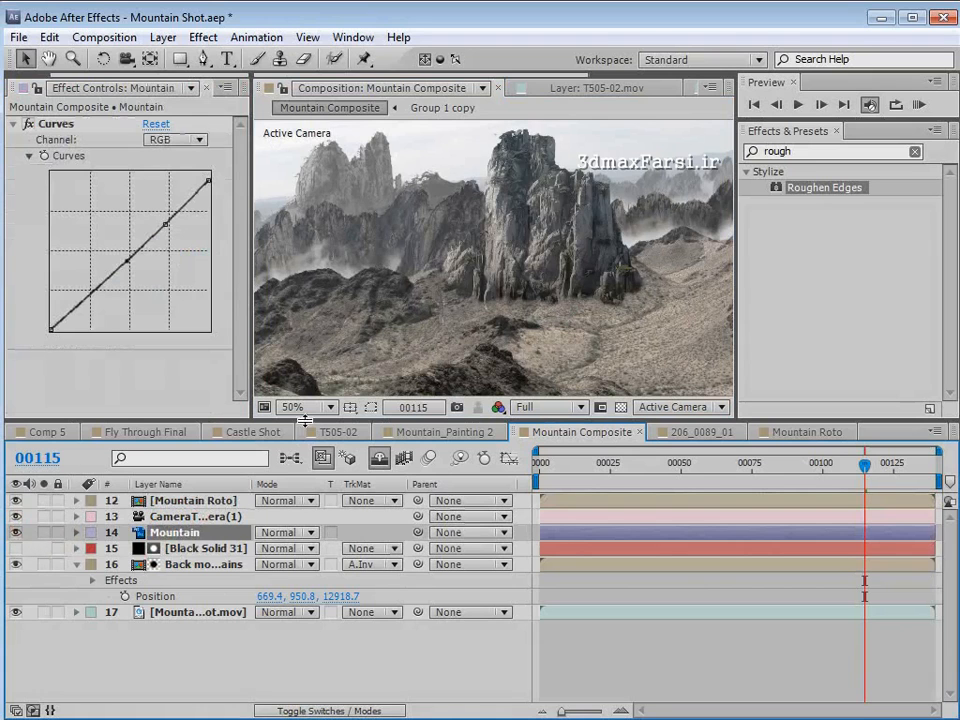
# - Scale the Mountain layer up to 449.7% and check it at frame 75
pyautogui.scroll(-1, 452, 256)
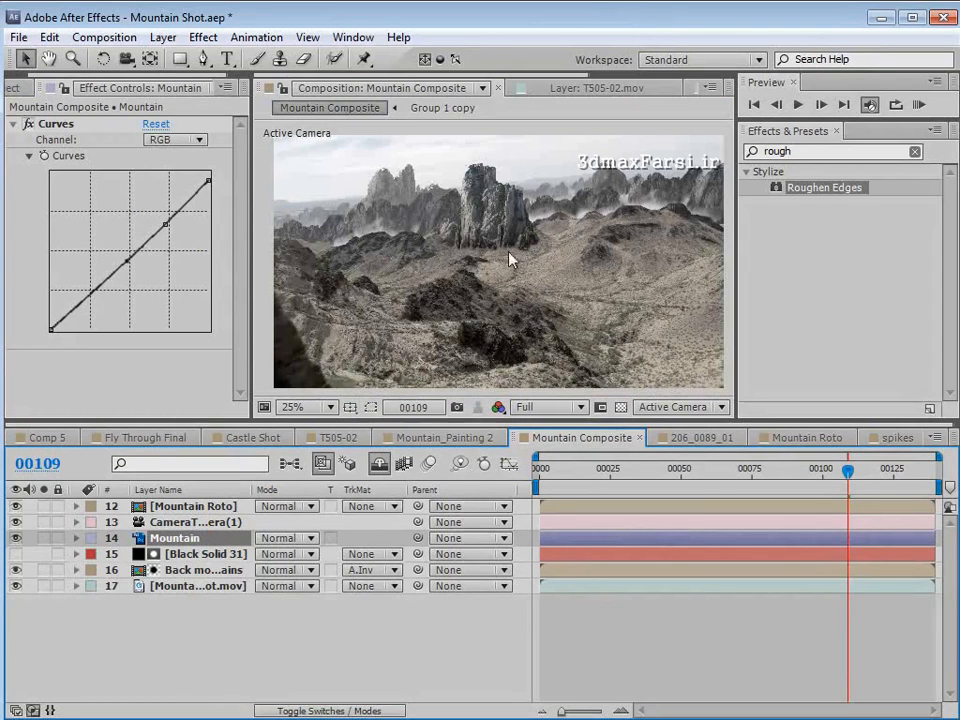
pyautogui.press('s')
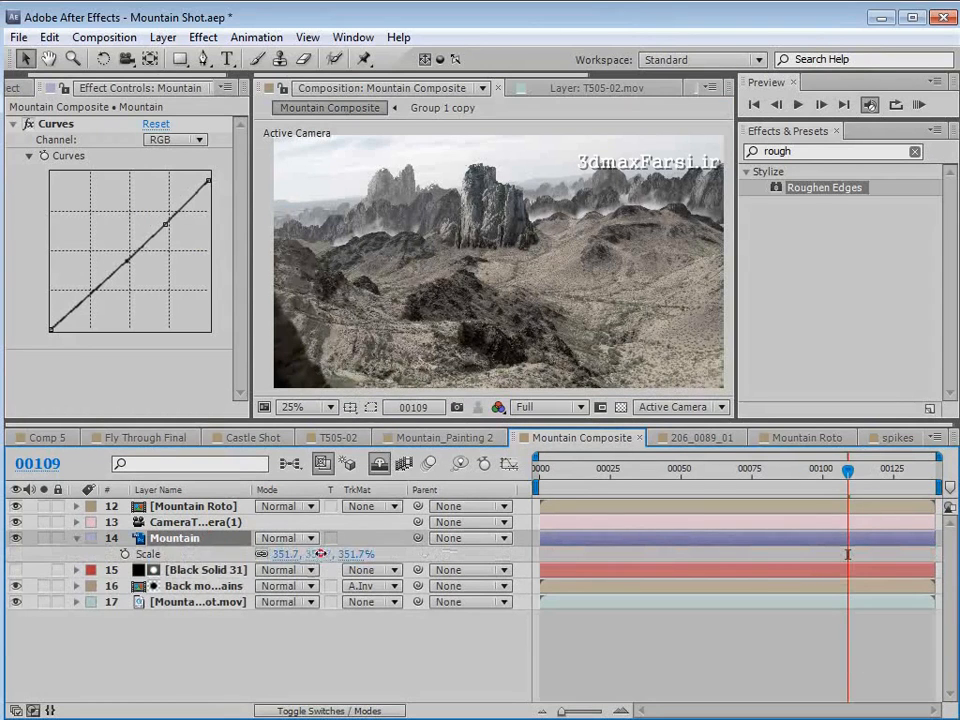
pyautogui.moveTo(322, 554); pyautogui.dragTo(407, 549)
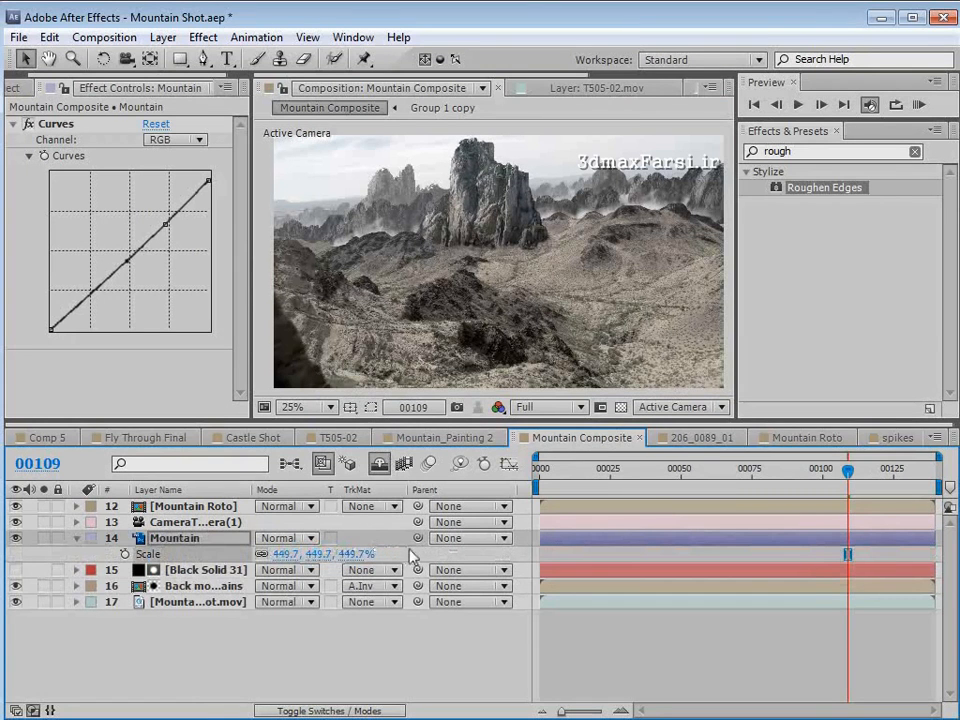
pyautogui.moveTo(848, 470); pyautogui.dragTo(752, 472)
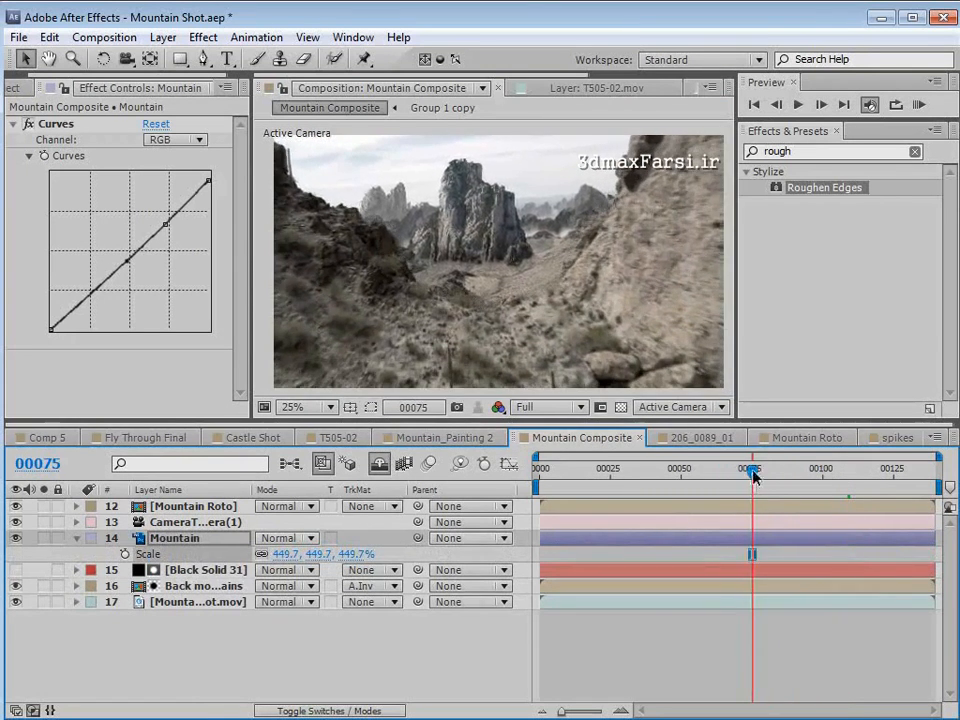
# - Open the Mountain Roto composition to inspect the foreground rock cutout, and return to Mountain Composite
pyautogui.click(708, 505)
pyautogui.click(711, 518)
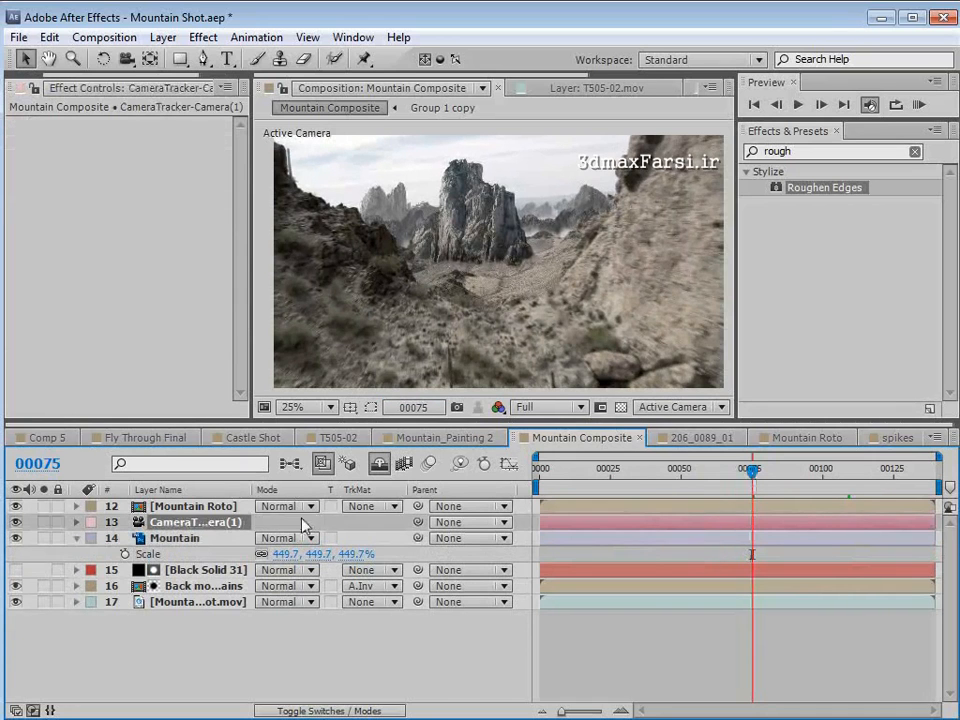
pyautogui.doubleClick(222, 510)
pyautogui.scroll(1, 480, 321)
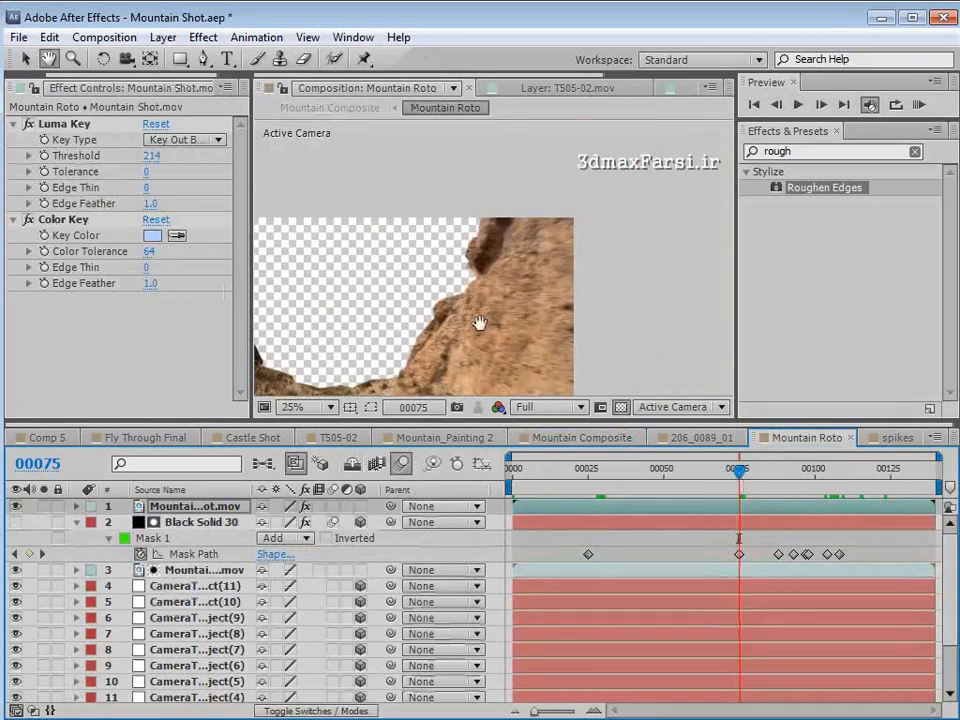
pyautogui.click(750, 523)
pyautogui.press('space')
pyautogui.moveTo(358, 245); pyautogui.dragTo(508, 239)
pyautogui.click(584, 438)
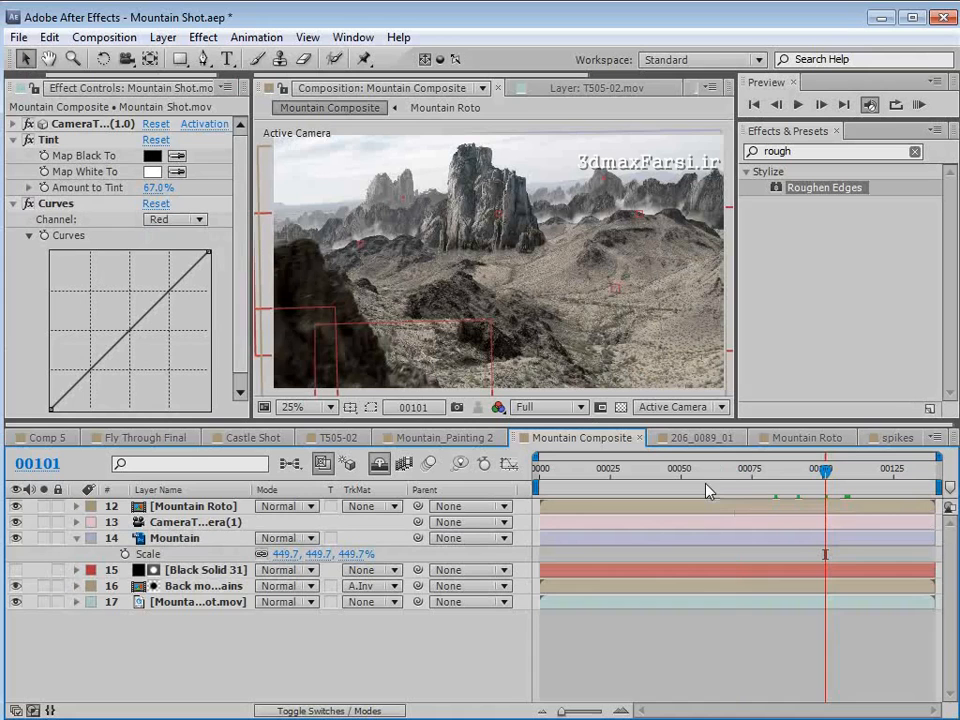
# - Show the footage's CameraTracker points and create a null object at frame 107 from a point on the dark foreground hill
pyautogui.moveTo(825, 469); pyautogui.dragTo(853, 475)
pyautogui.click(205, 603)
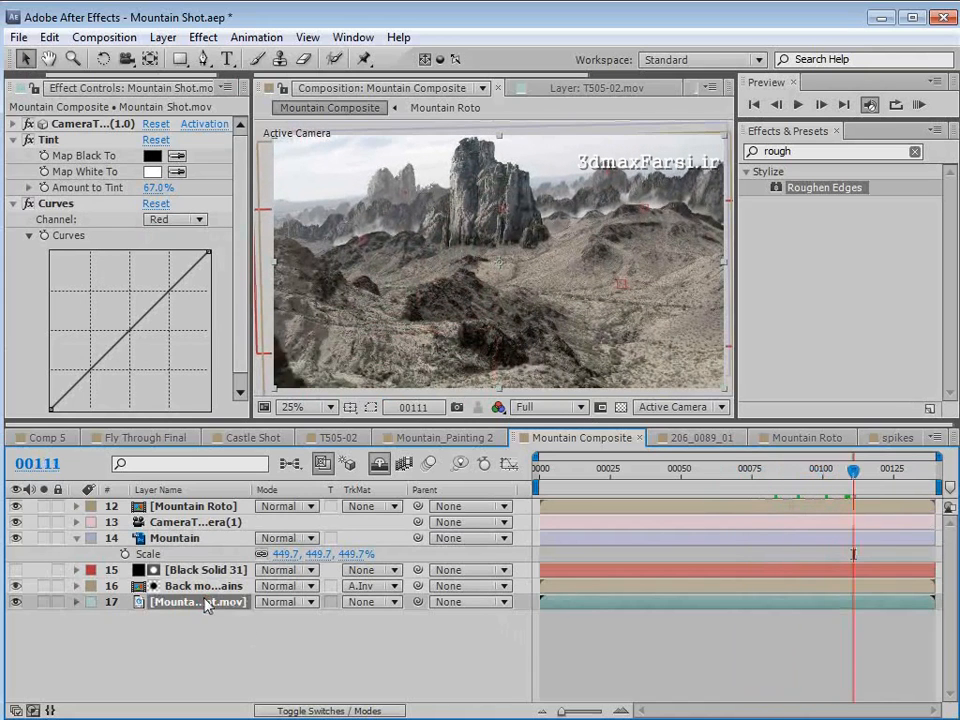
pyautogui.click(88, 124)
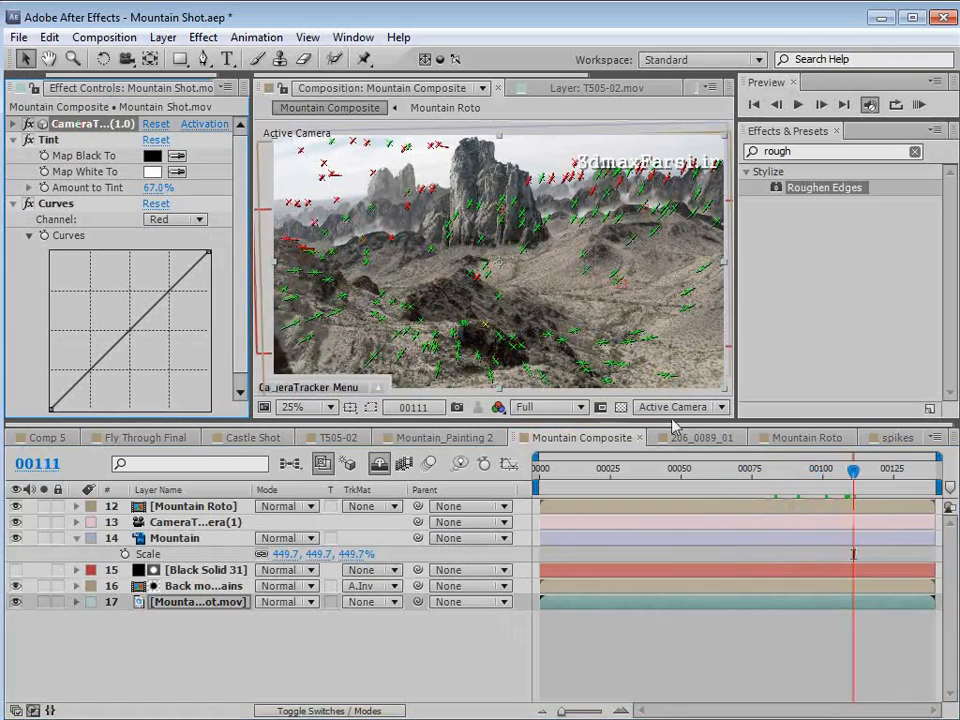
pyautogui.moveTo(853, 469); pyautogui.dragTo(812, 469)
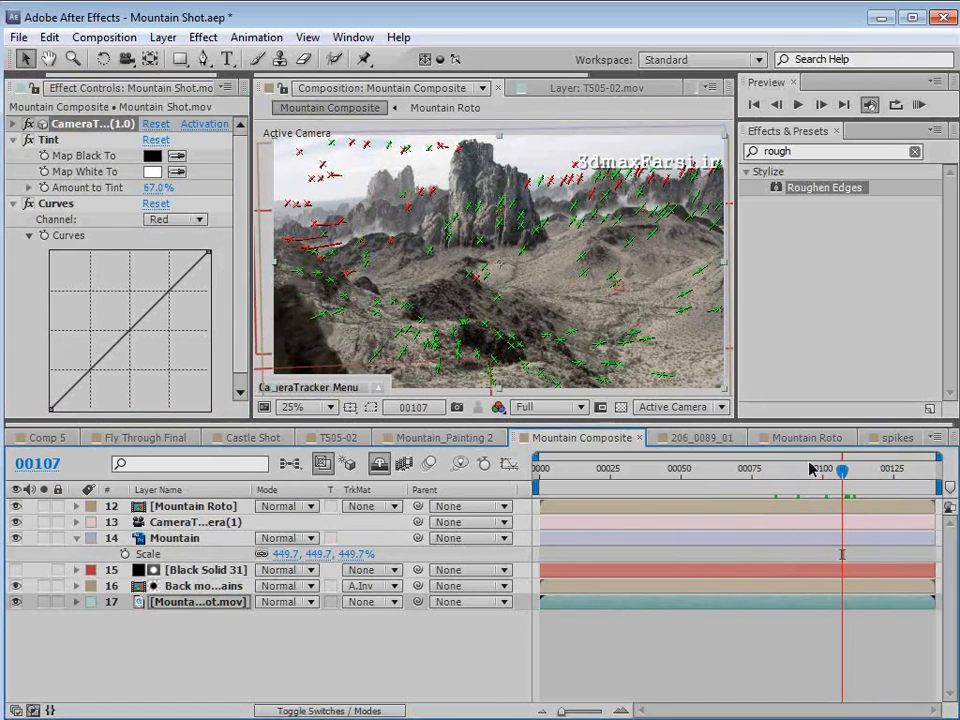
pyautogui.moveTo(480, 326)
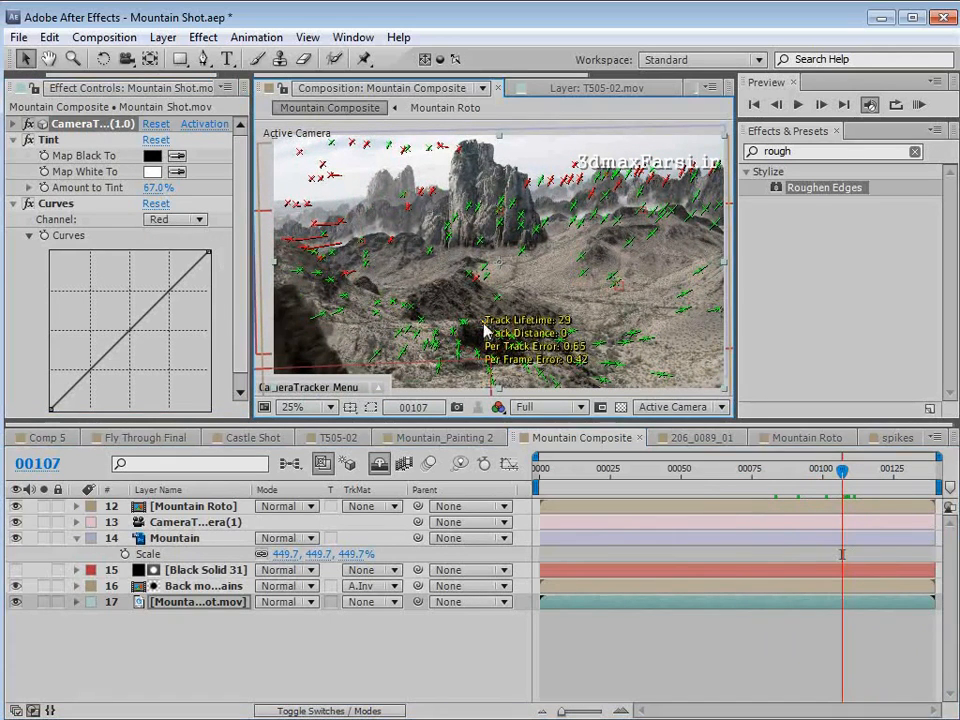
pyautogui.rightClick(486, 330)
pyautogui.moveTo(525, 378)
pyautogui.click(615, 381)
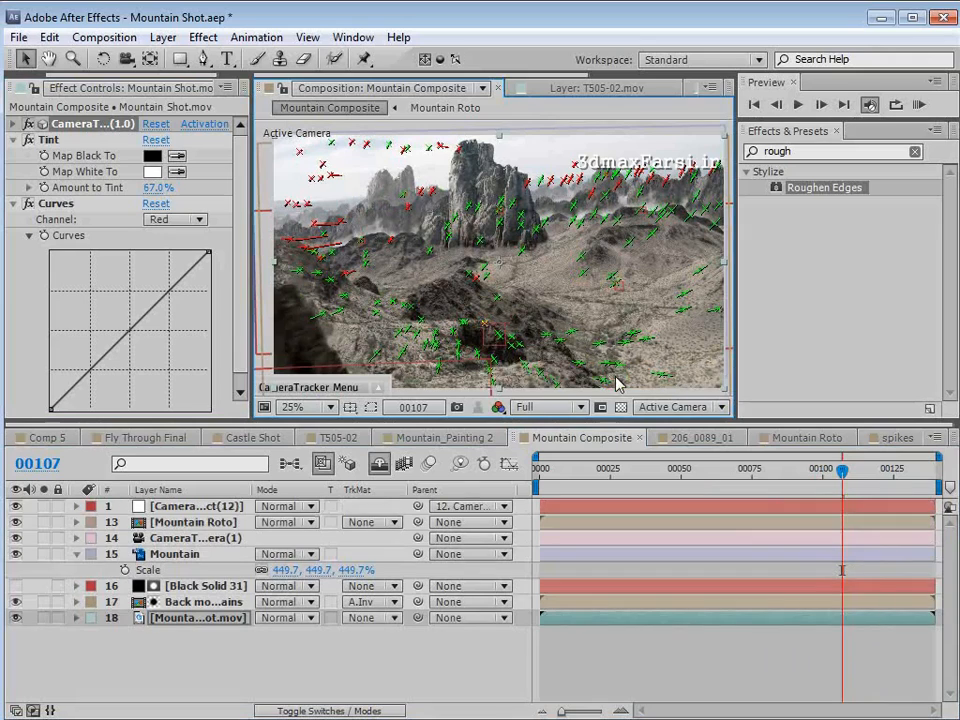
# - Create another null object at frame 126 from the track point atop the dark central hill, and go back to frame 111
pyautogui.moveTo(843, 477); pyautogui.dragTo(896, 478)
pyautogui.moveTo(487, 280)
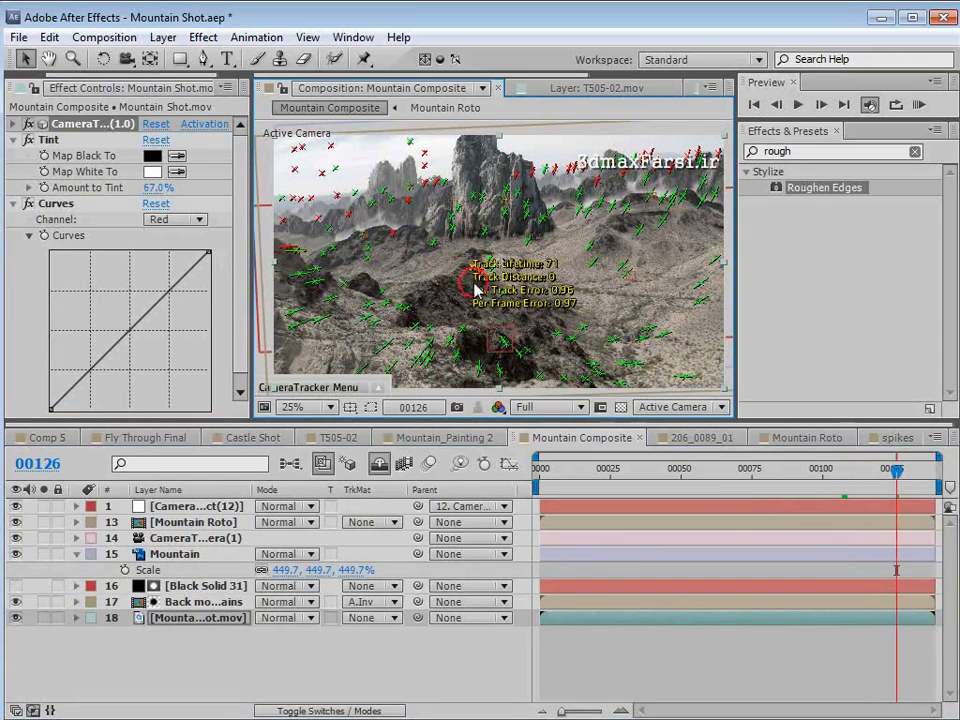
pyautogui.rightClick(476, 274)
pyautogui.moveTo(514, 324)
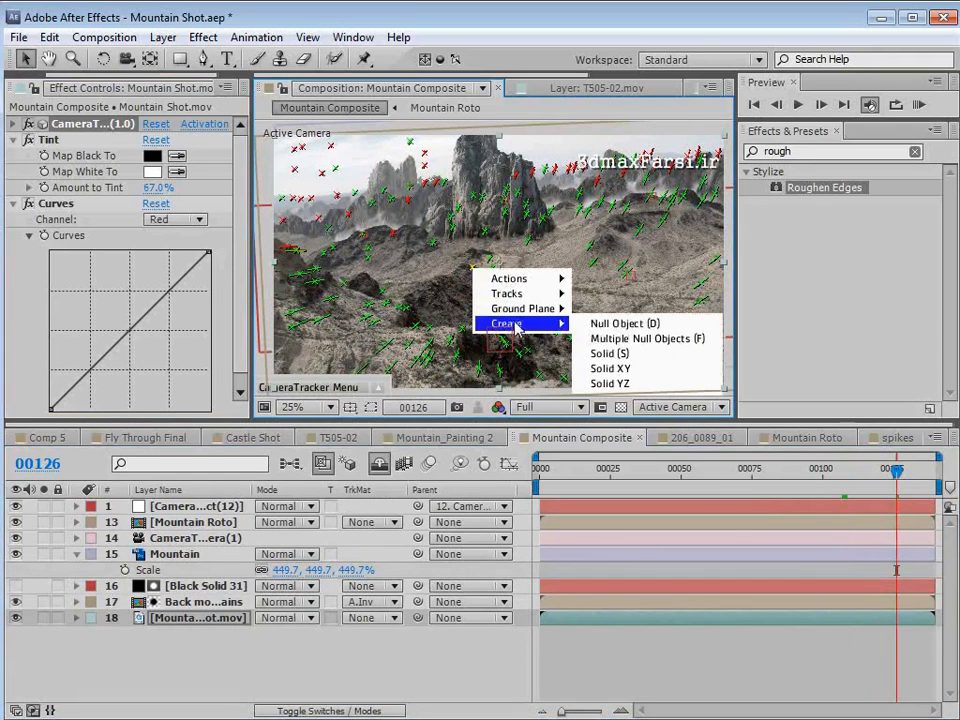
pyautogui.click(640, 326)
pyautogui.moveTo(895, 474); pyautogui.dragTo(853, 493)
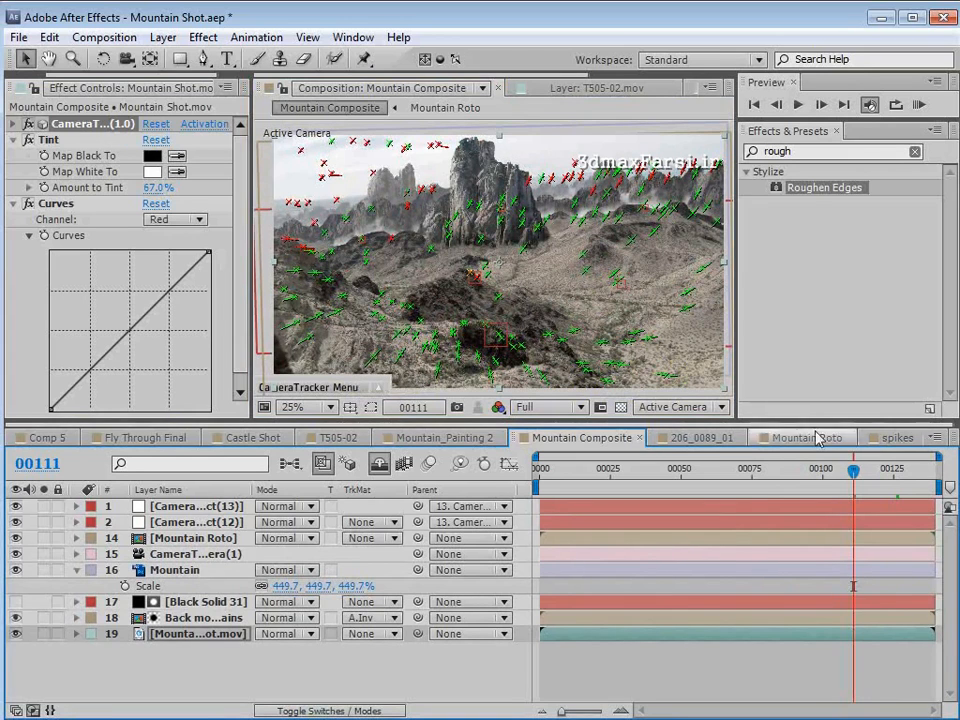
# - Copy the spike rock Layer 1 from the spikes composition and paste it into Mountain Composite
pyautogui.click(896, 439)
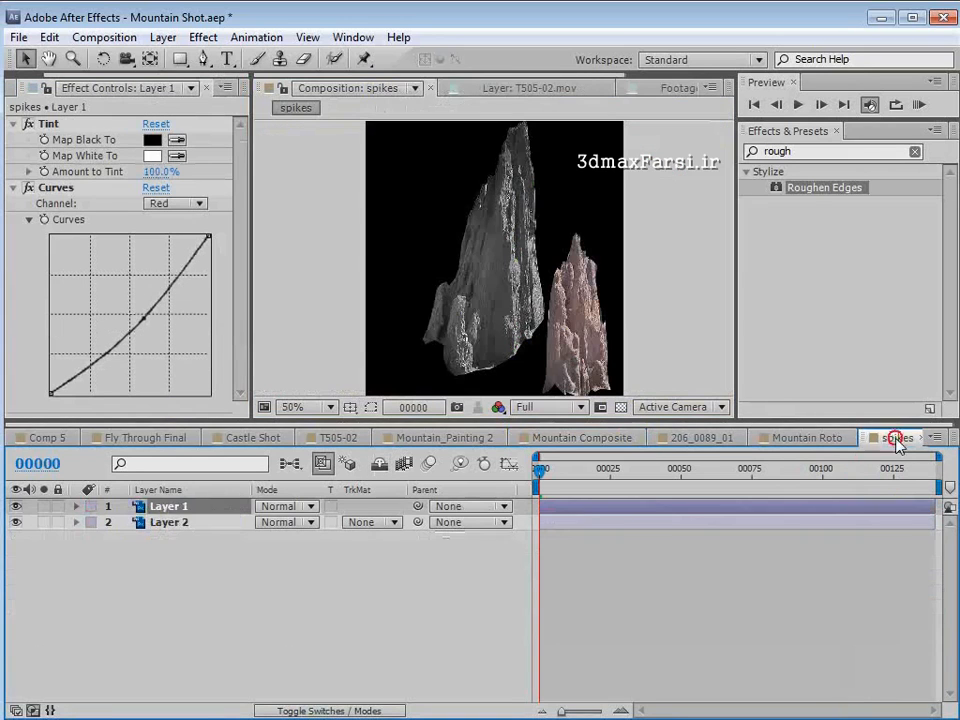
pyautogui.click(16, 507)
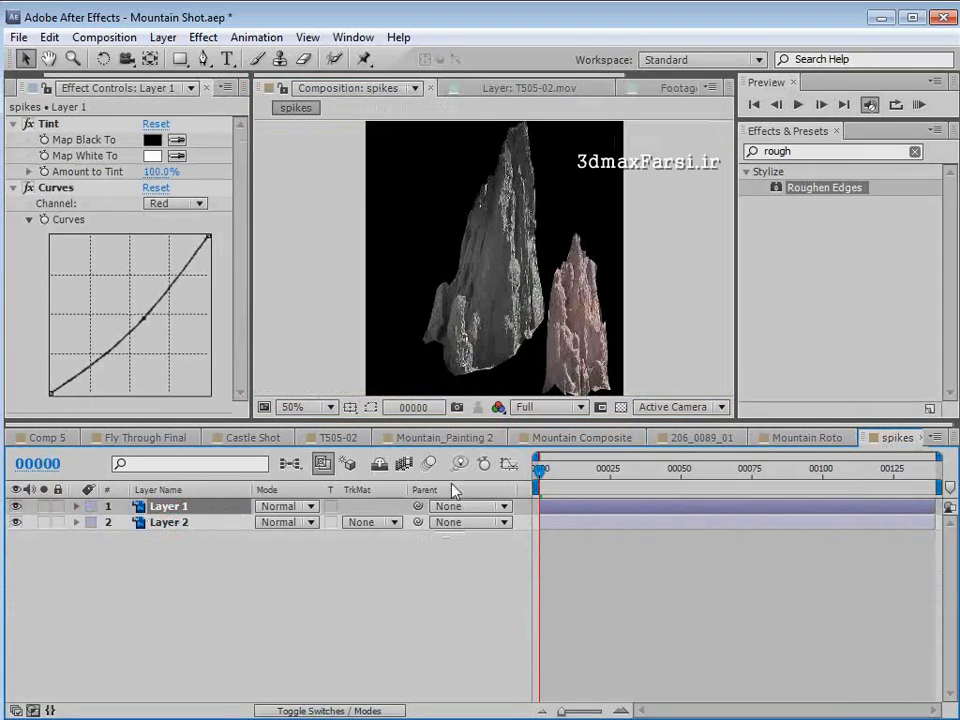
pyautogui.click(580, 438)
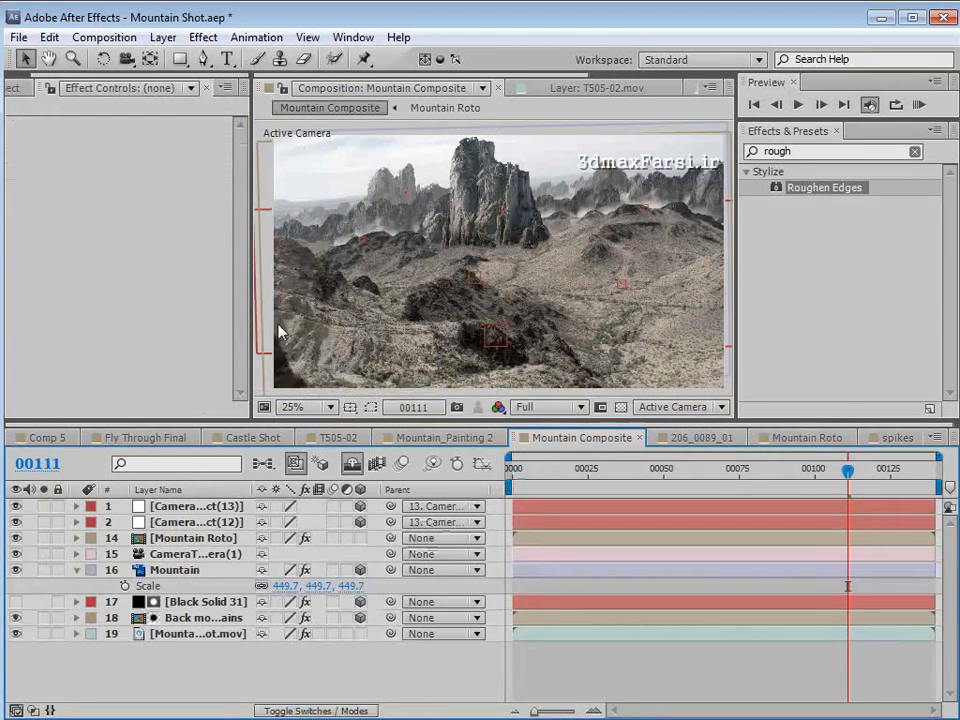
pyautogui.click(50, 37)
pyautogui.click(98, 191)
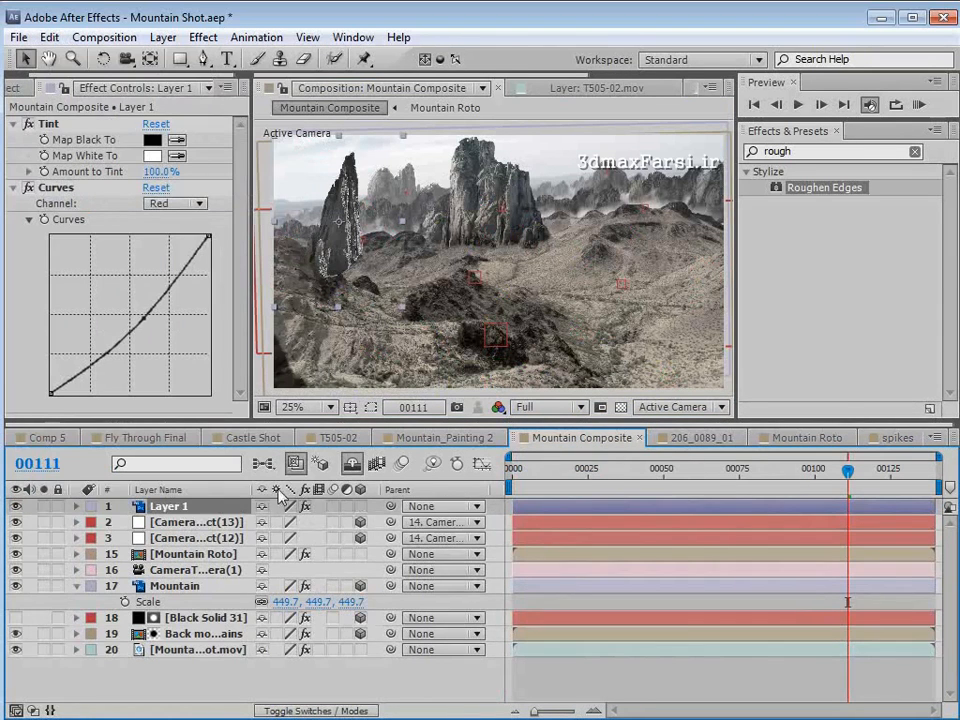
# - Set the parent of CameraTracker null objects 12 and 13 to None
pyautogui.click(186, 523)
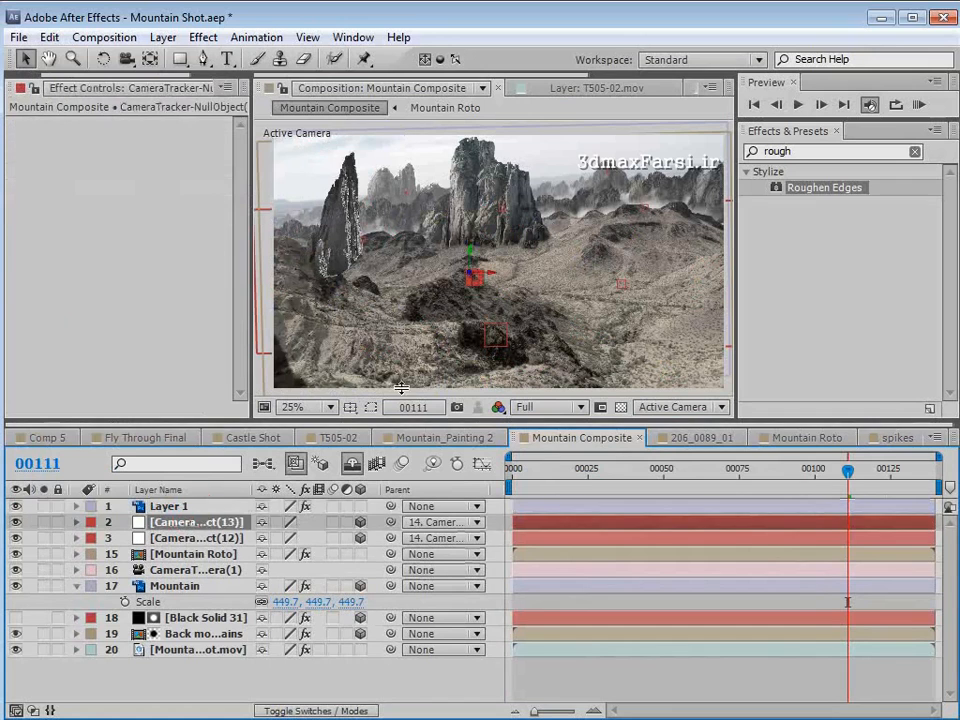
pyautogui.keyDown('shift'); pyautogui.click(196, 538); pyautogui.keyUp('shift')
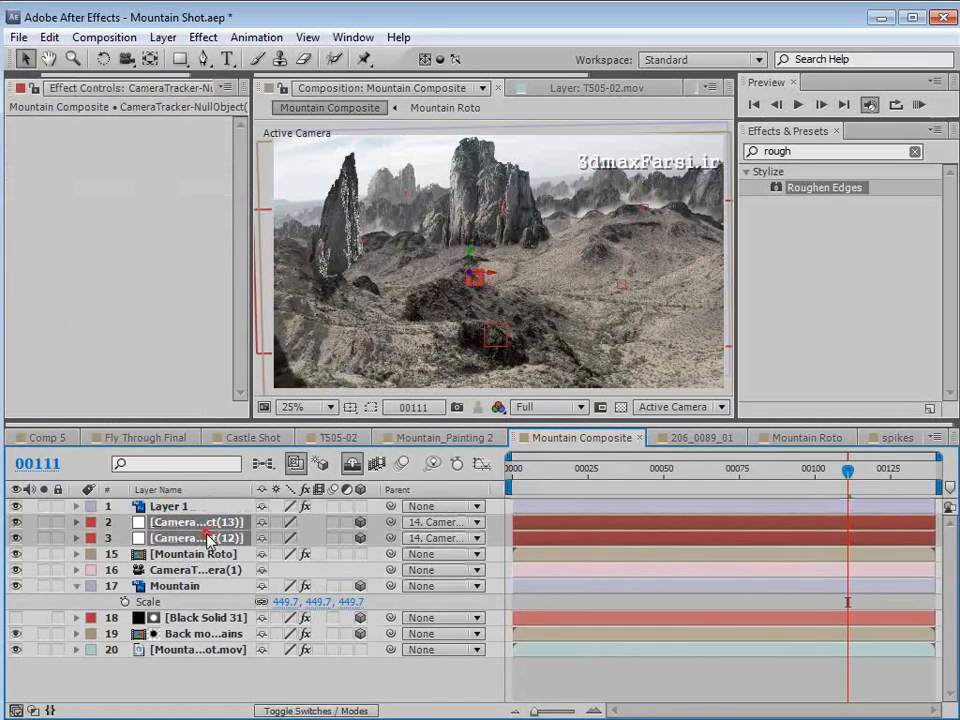
pyautogui.click(438, 522)
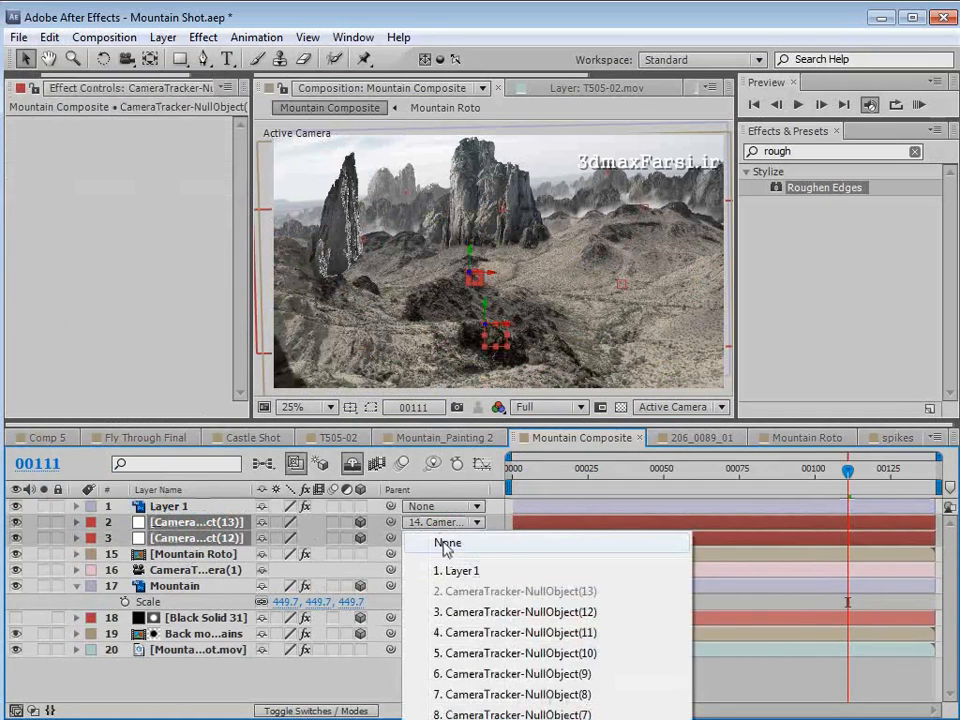
pyautogui.click(447, 545)
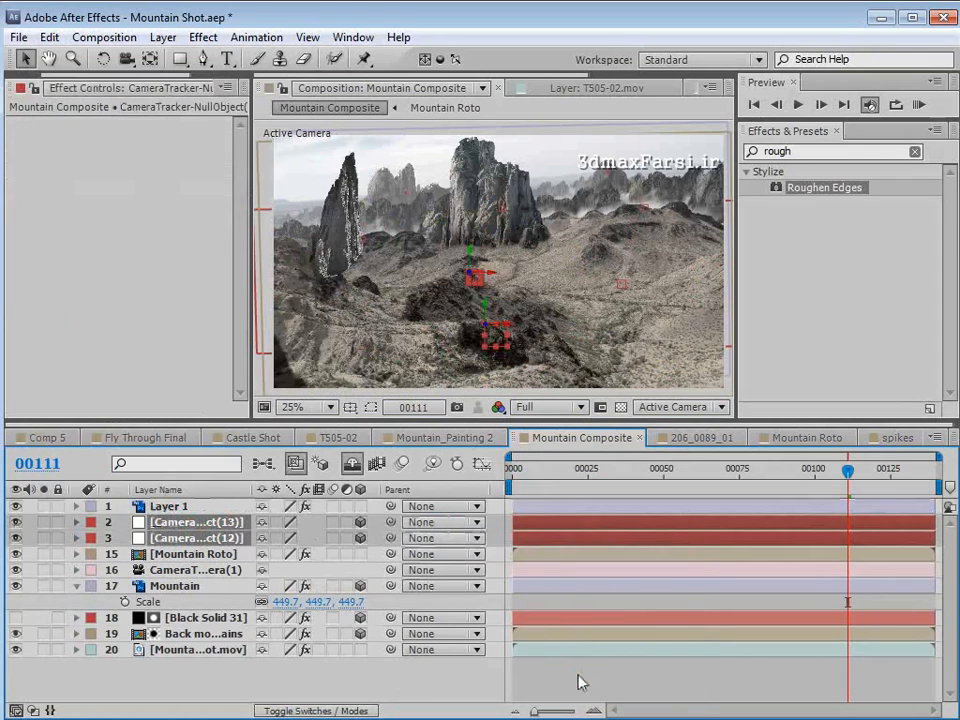
# - Copy the Position property of CameraTracker null object 12
pyautogui.click(226, 538)
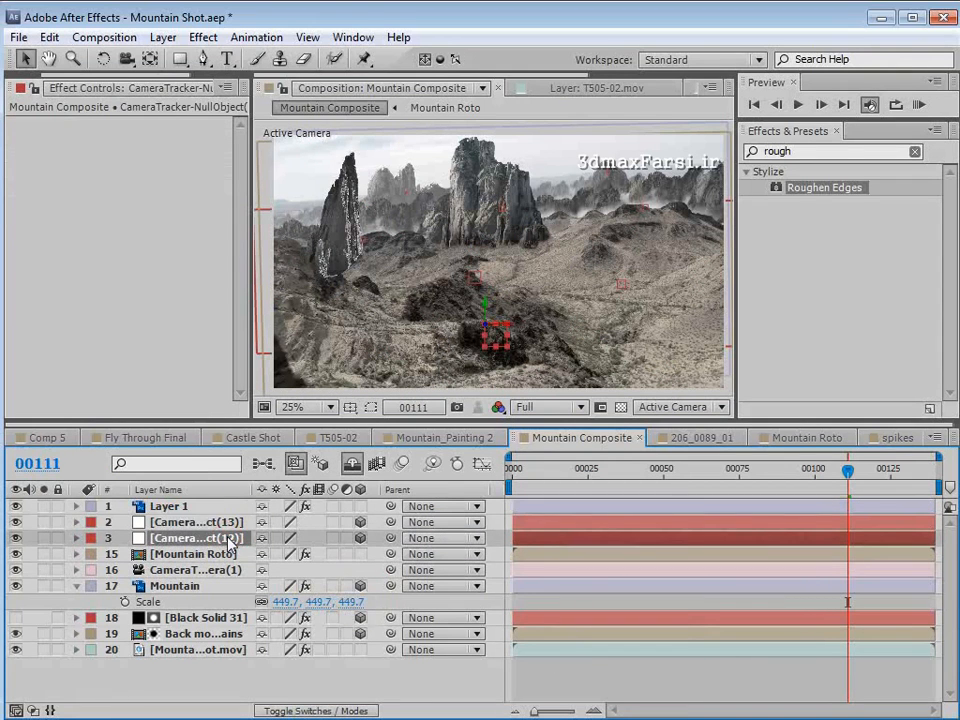
pyautogui.press('p')
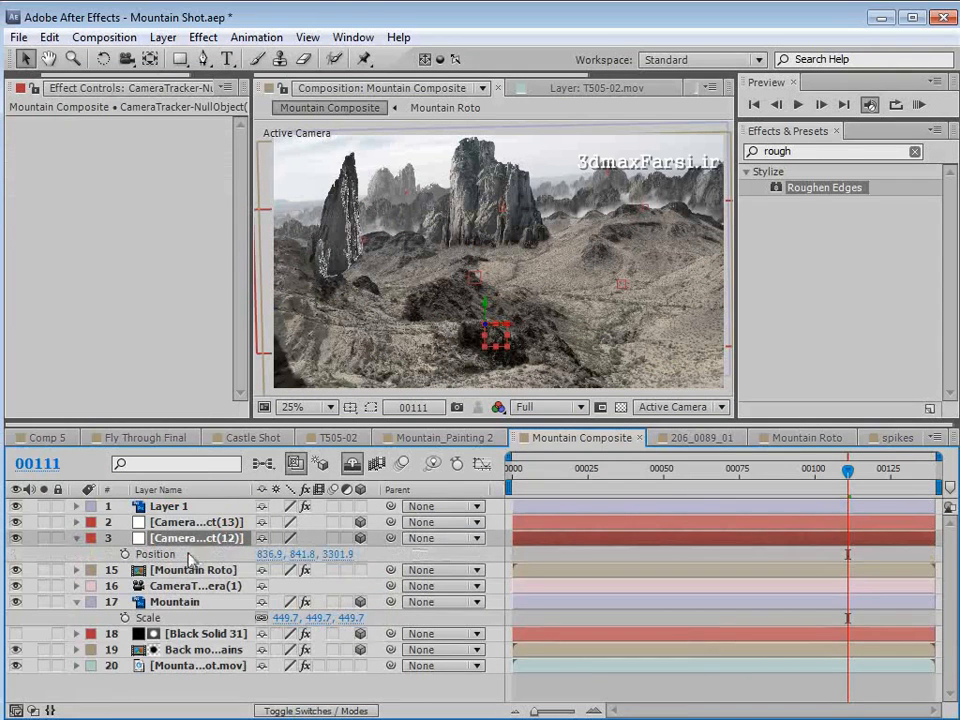
pyautogui.click(188, 556)
pyautogui.click(49, 37)
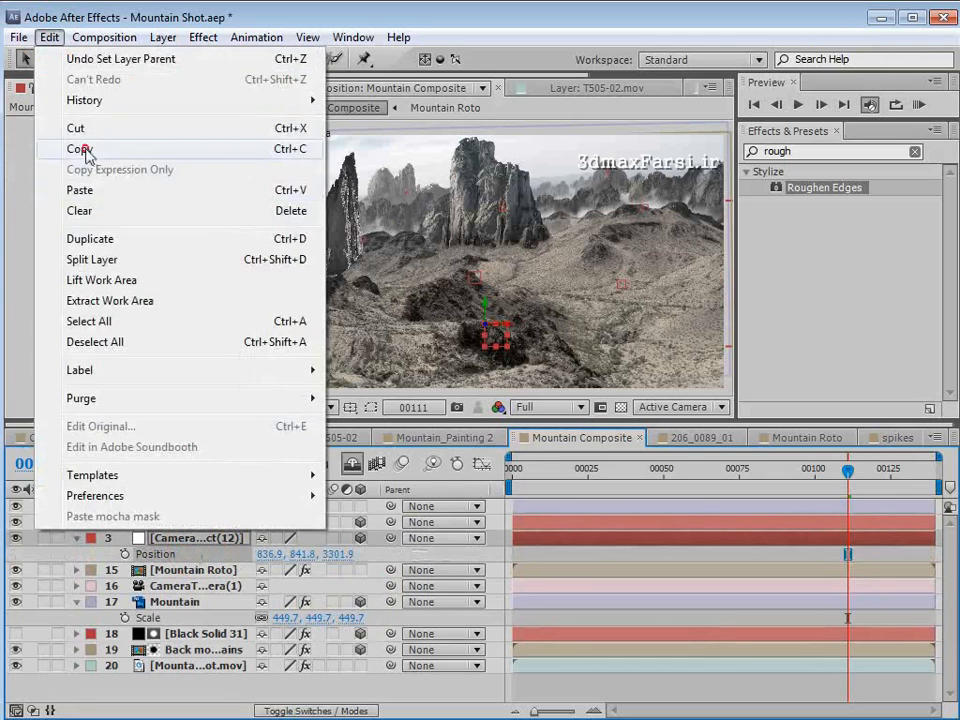
pyautogui.click(83, 150)
# - Rename the pasted rock layer, Layer 1, as Spike
pyautogui.click(168, 508)
pyautogui.press('Tab')
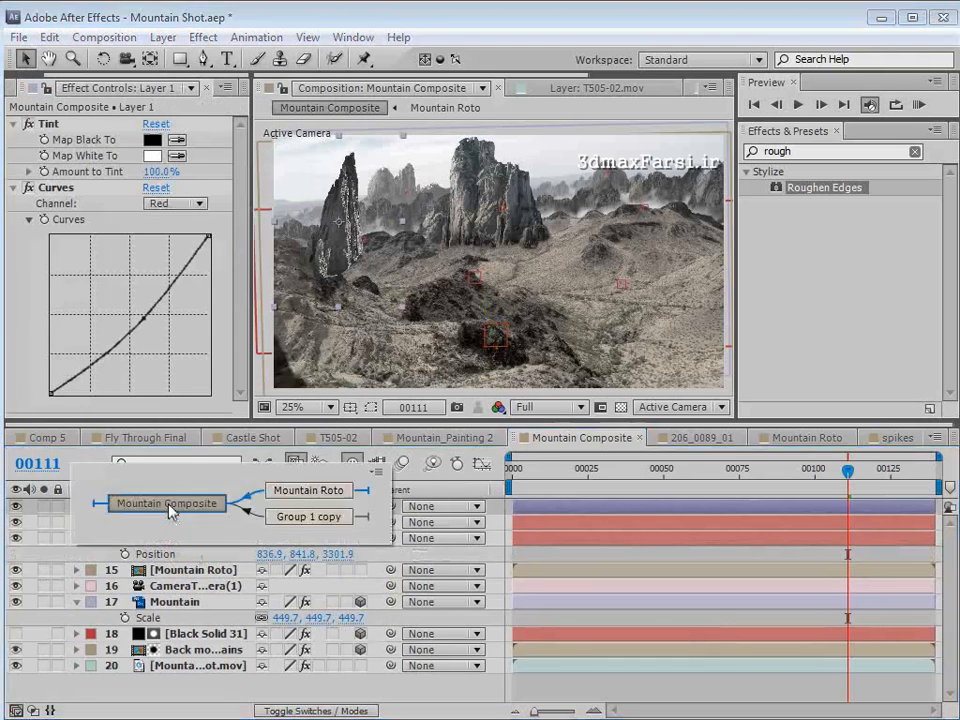
pyautogui.press('Return')
pyautogui.write('Spike')
pyautogui.press('Return')
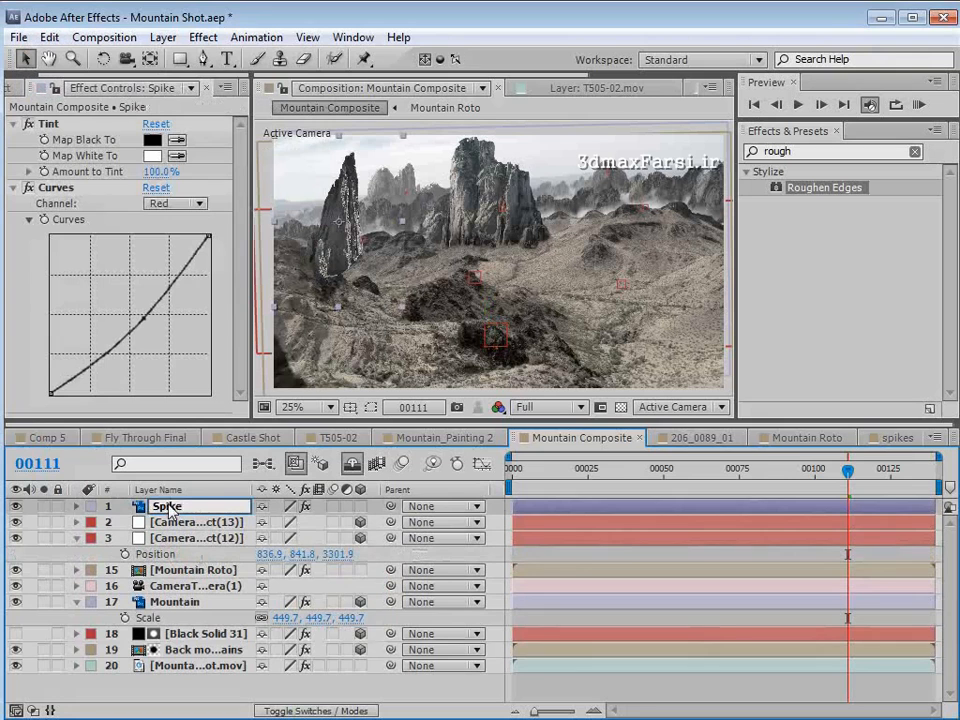
# - Make the Spike layer 3D, paste the copied null position onto it and raise it until its base meets the dark foreground hill
pyautogui.click(360, 507)
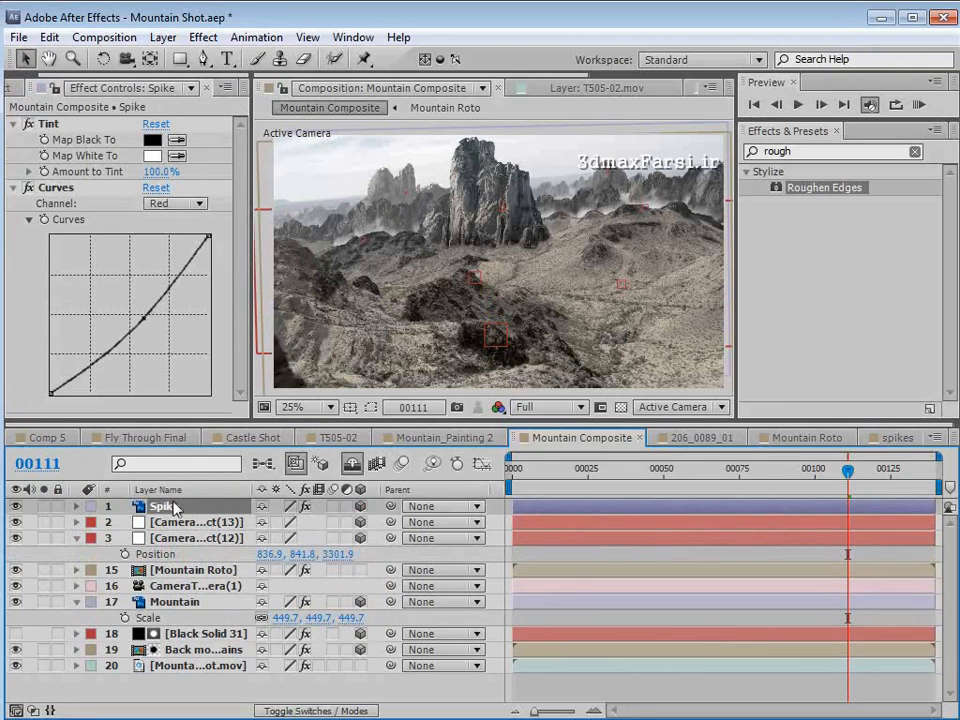
pyautogui.click(49, 37)
pyautogui.click(81, 189)
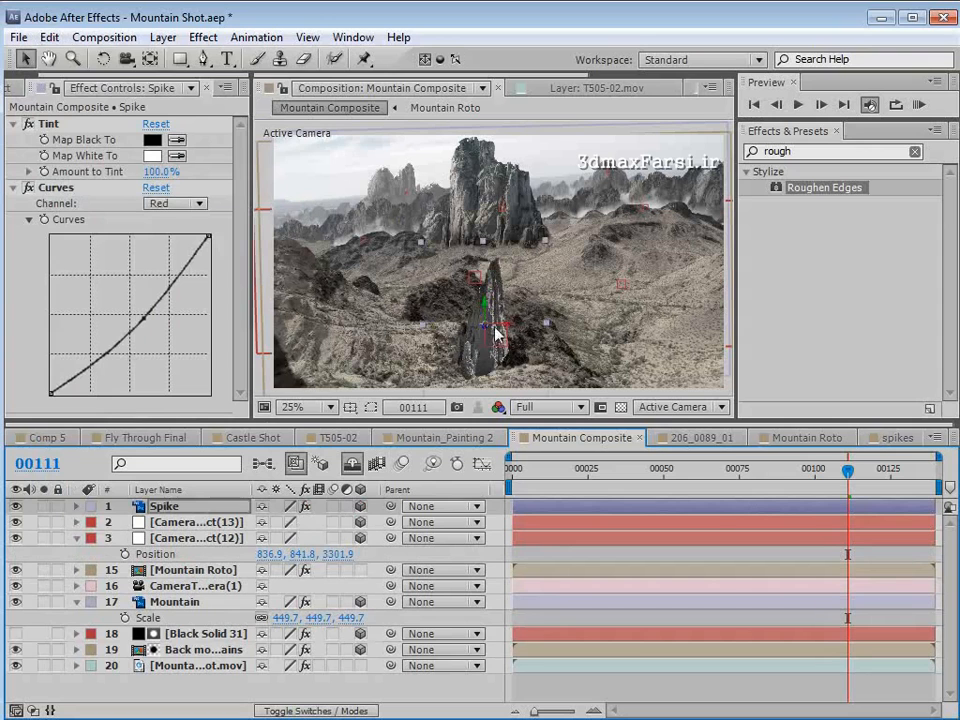
pyautogui.moveTo(486, 313); pyautogui.dragTo(490, 258)
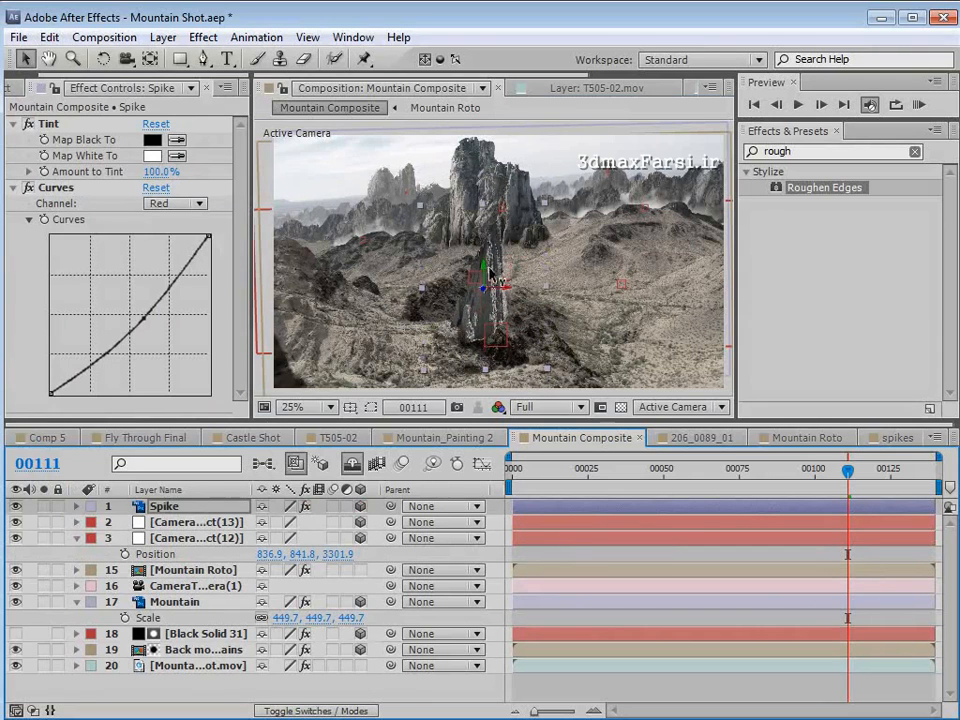
# - Mirror the spike horizontally by unlinking its scale proportions and setting the X scale to -100%
pyautogui.scroll(2, 470, 272)
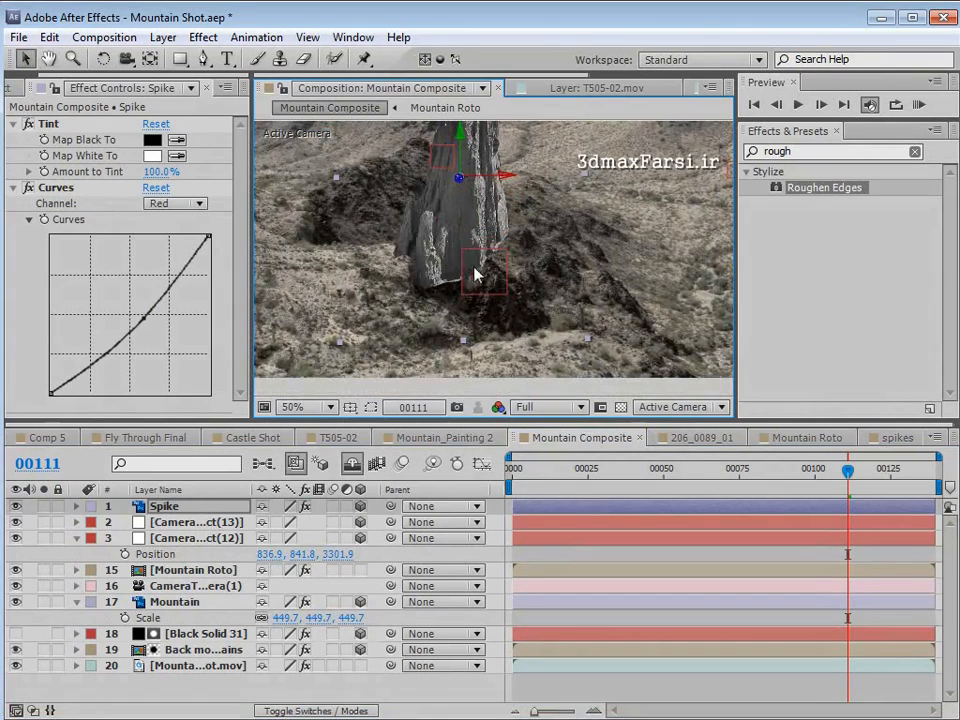
pyautogui.press('s')
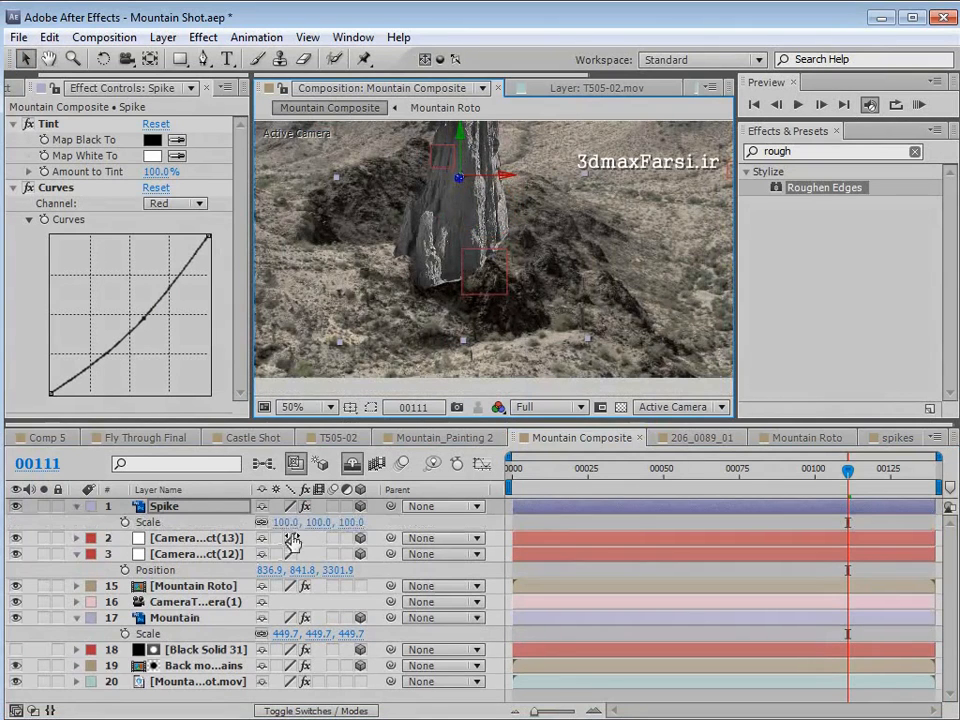
pyautogui.click(280, 522)
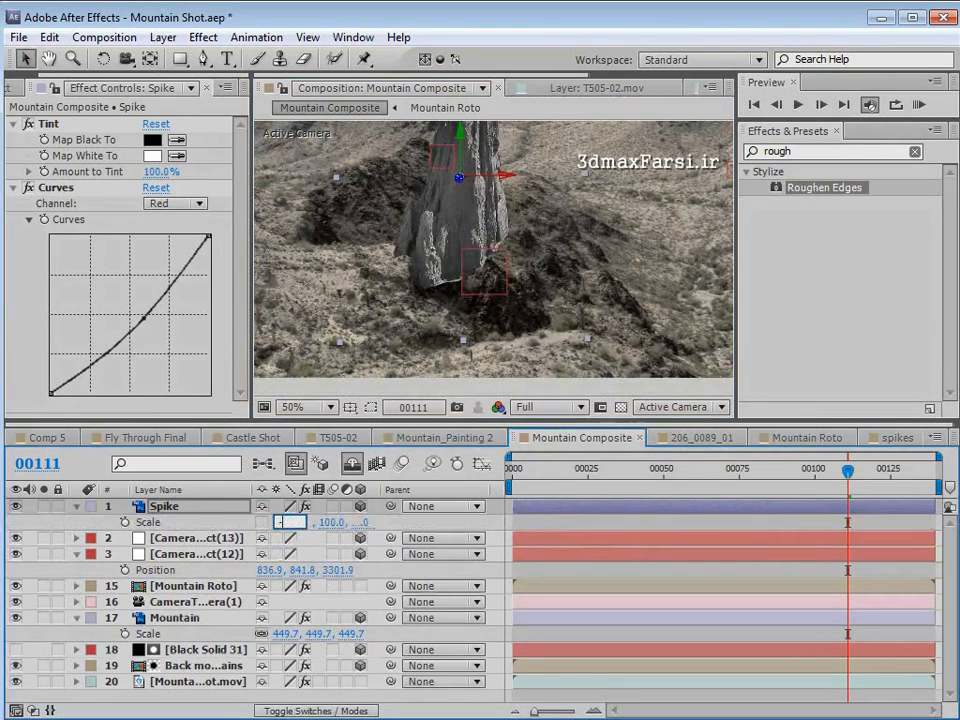
pyautogui.write('-100')
pyautogui.press('Return')
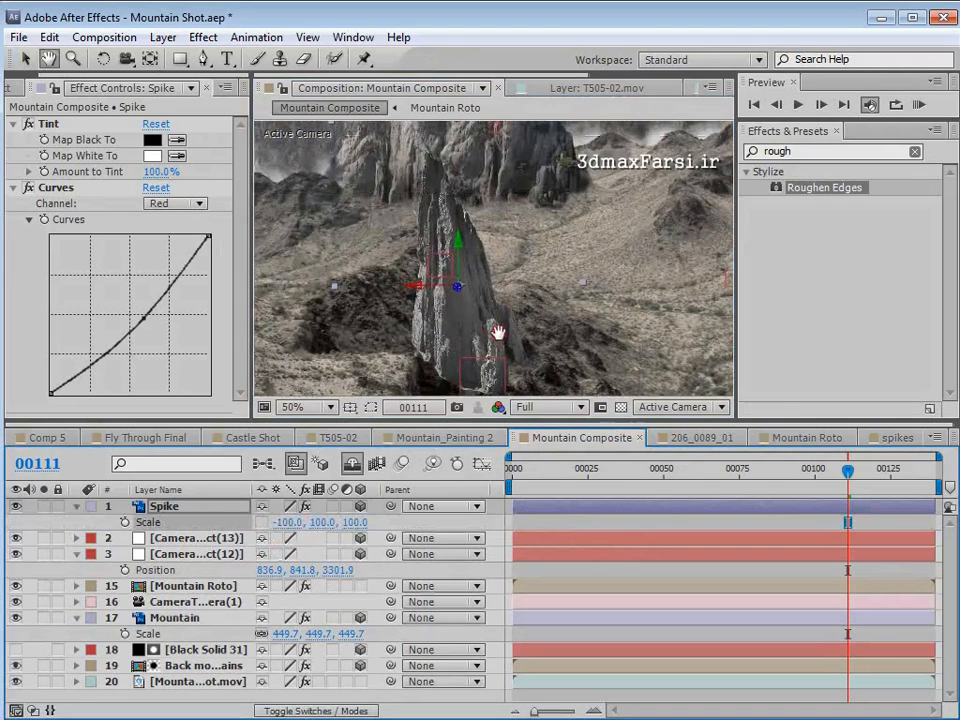
# - Rotate the spike's orientation slightly with the Rotation tool so that it tilts on the hill
pyautogui.press('w')
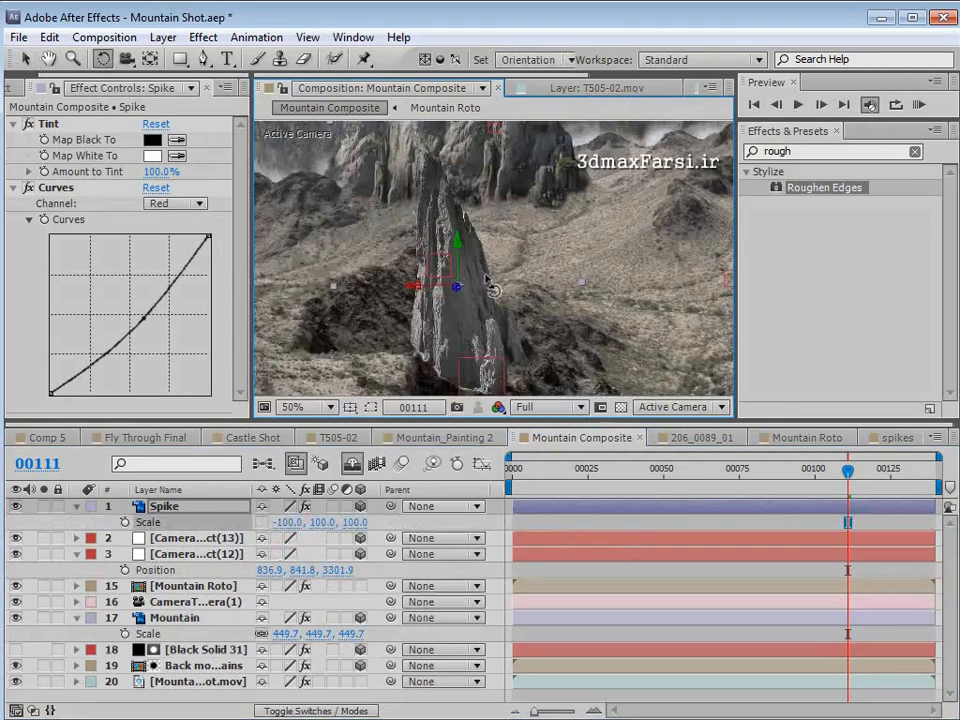
pyautogui.moveTo(456, 288)
pyautogui.mouseDown()
pyautogui.moveTo(446, 287)
pyautogui.moveTo(460, 288)
pyautogui.mouseUp()
pyautogui.press('v')
pyautogui.scroll(-1, 521, 274)
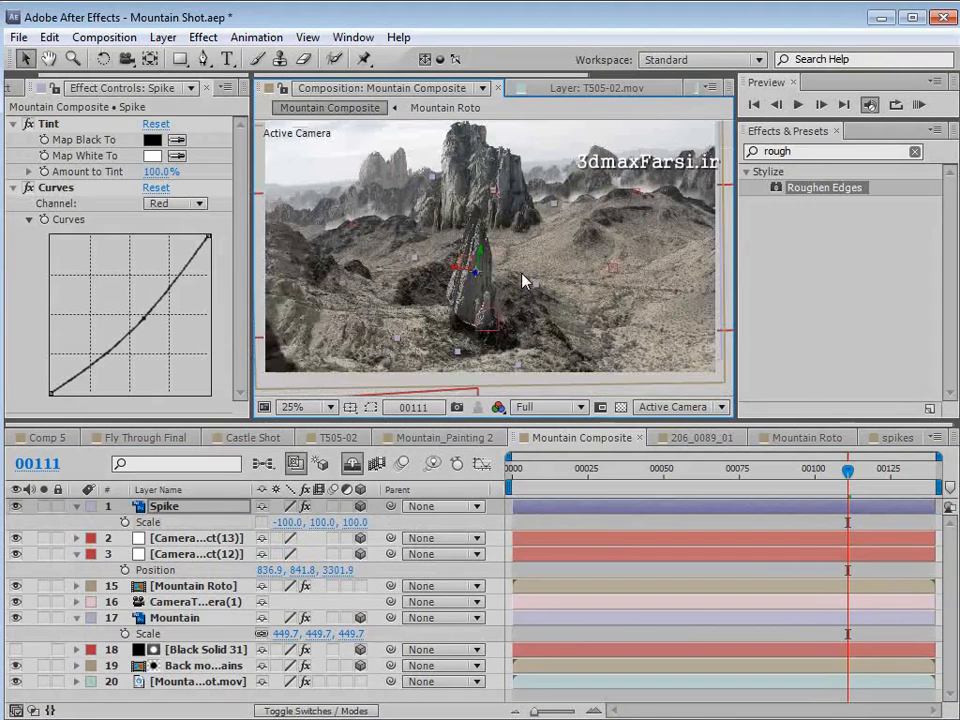
# - Switch the spike's Curves effect to the RGB channel and pull the lower part of the curve down to darken the shadows
pyautogui.scroll(1, 523, 275)
pyautogui.press('space')
pyautogui.moveTo(472, 343); pyautogui.dragTo(459, 253)
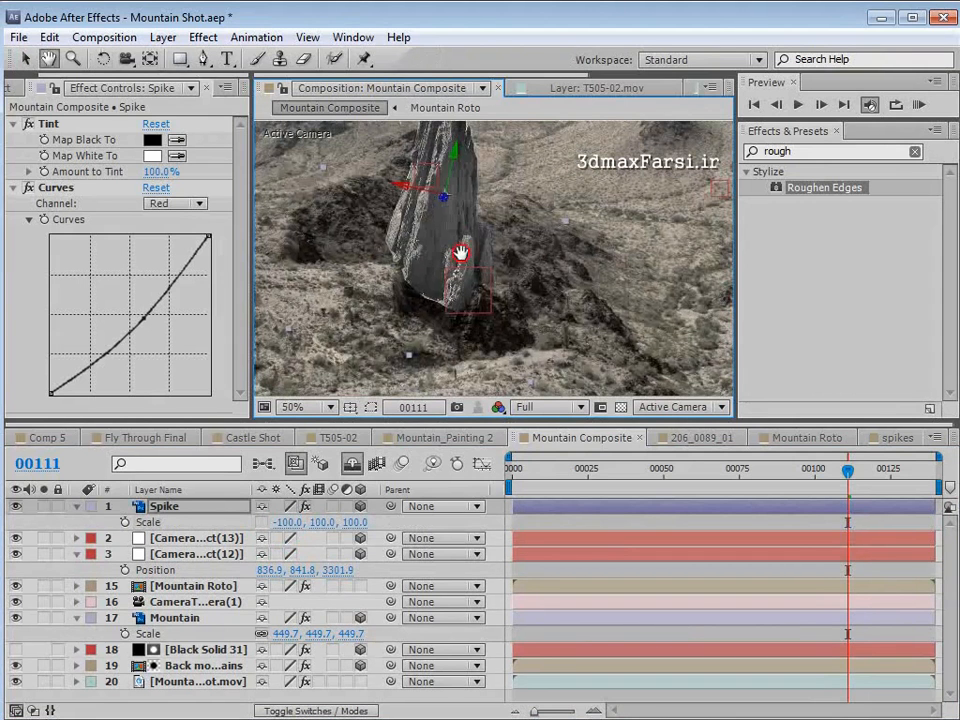
pyautogui.click(161, 210)
pyautogui.click(163, 219)
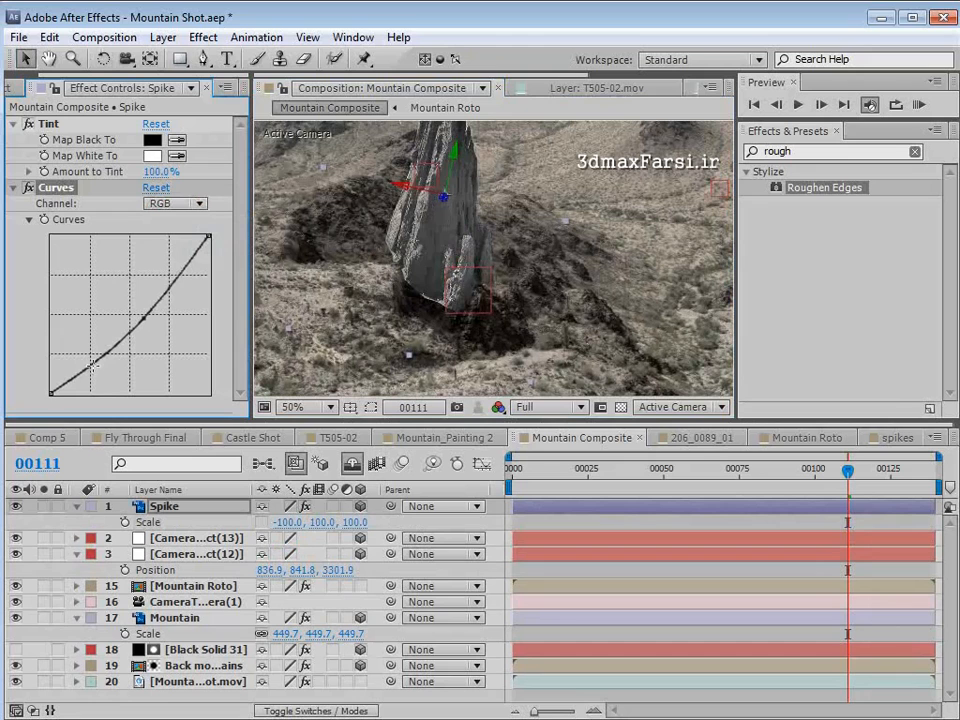
pyautogui.moveTo(97, 371); pyautogui.dragTo(100, 378)
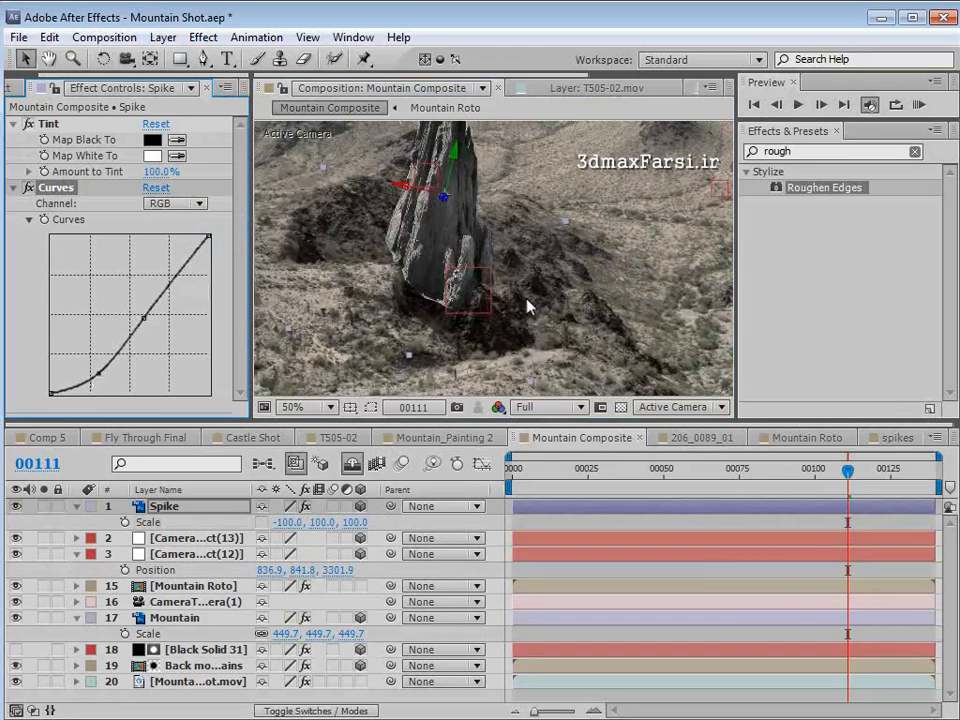
# - Draw a closed, jagged mask around the bottom edge of the spike with the Pen tool
pyautogui.click(204, 61)
pyautogui.scroll(1, 440, 251)
pyautogui.press('space')
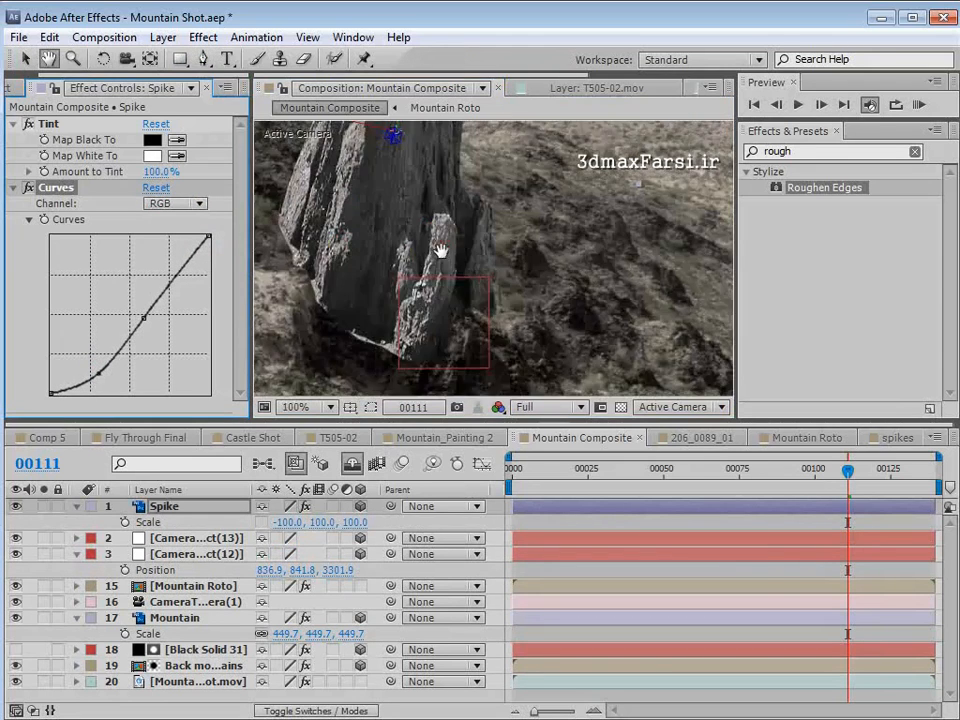
pyautogui.moveTo(424, 296); pyautogui.dragTo(531, 246)
pyautogui.click(410, 260)
pyautogui.click(446, 242)
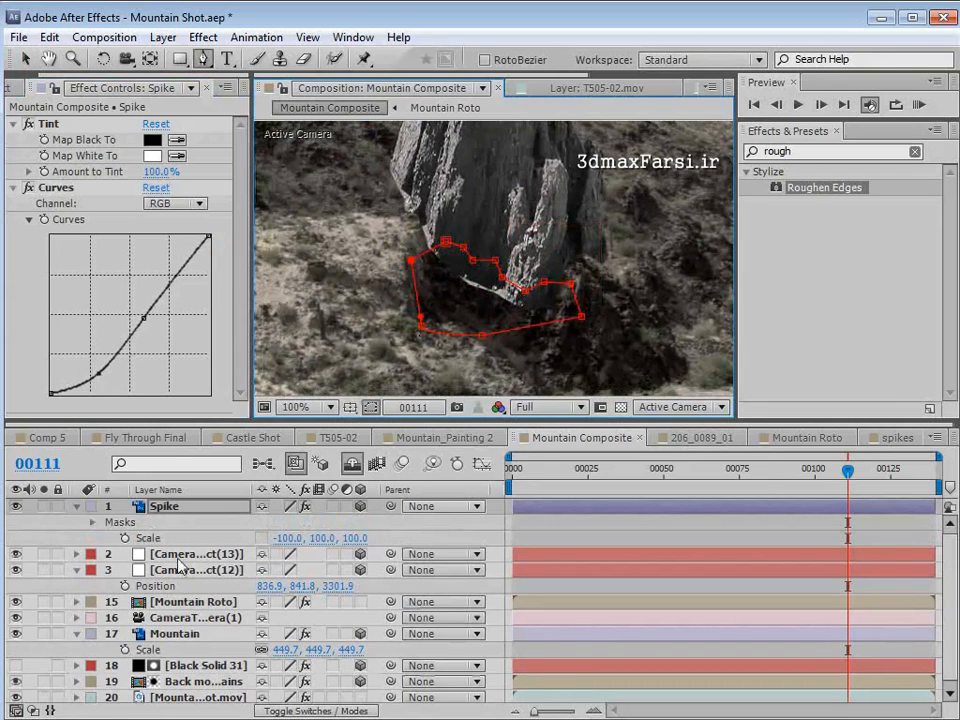
# - Set the spike's Mask 1 to Subtract so its base is cut away, and view the whole shot with the layer deselected
pyautogui.press('m')
pyautogui.click(283, 522)
pyautogui.click(315, 583)
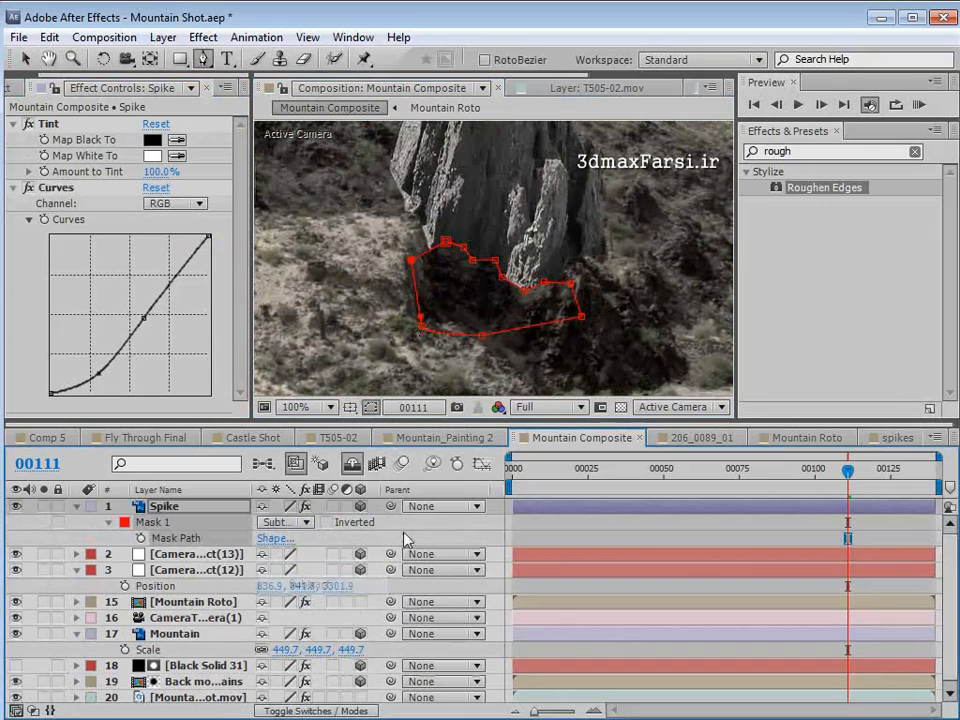
pyautogui.click(547, 527)
pyautogui.scroll(-1, 532, 258)
pyautogui.press('space')
pyautogui.moveTo(532, 253); pyautogui.dragTo(490, 318)
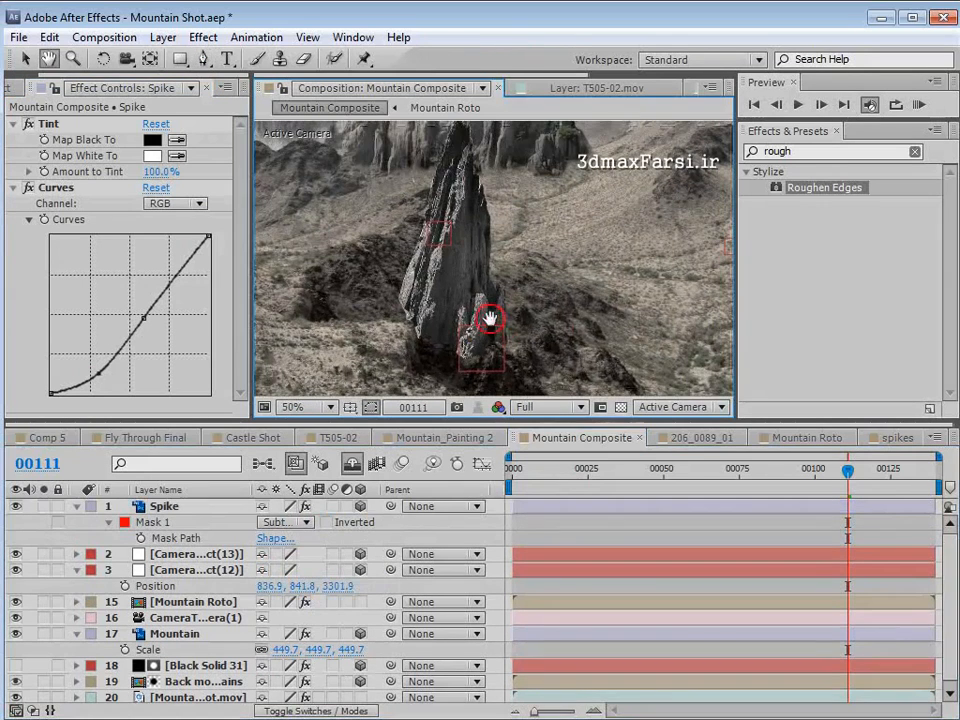
pyautogui.press('g')
pyautogui.scroll(-1, 481, 327)
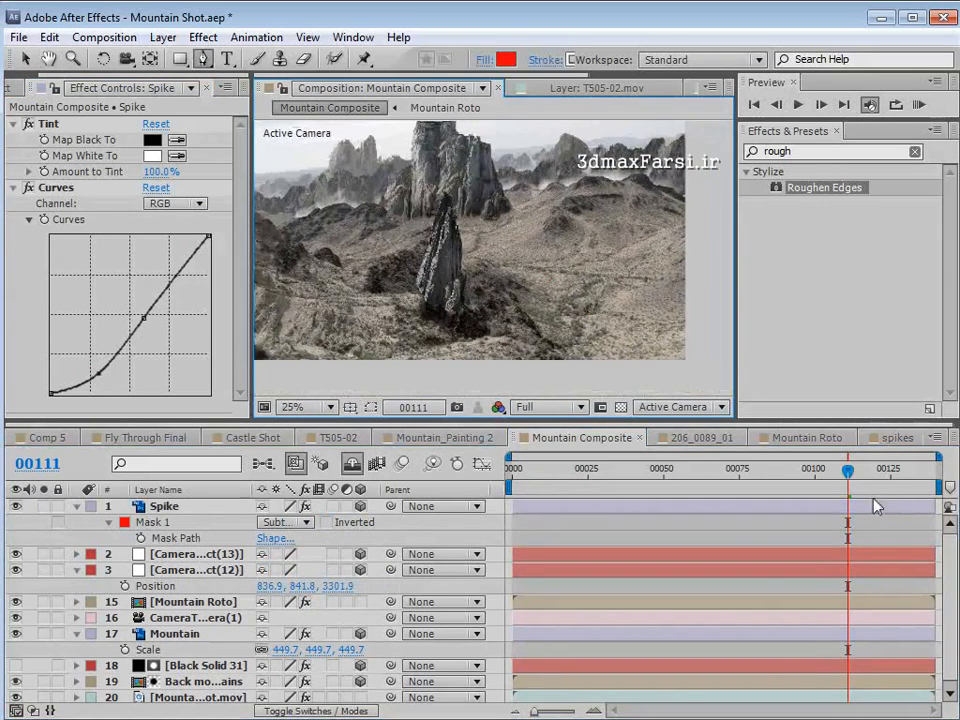
# - Check the spike at frame 75, move its layer directly below Mountain Roto and go to frame 109
pyautogui.moveTo(848, 470); pyautogui.dragTo(738, 478)
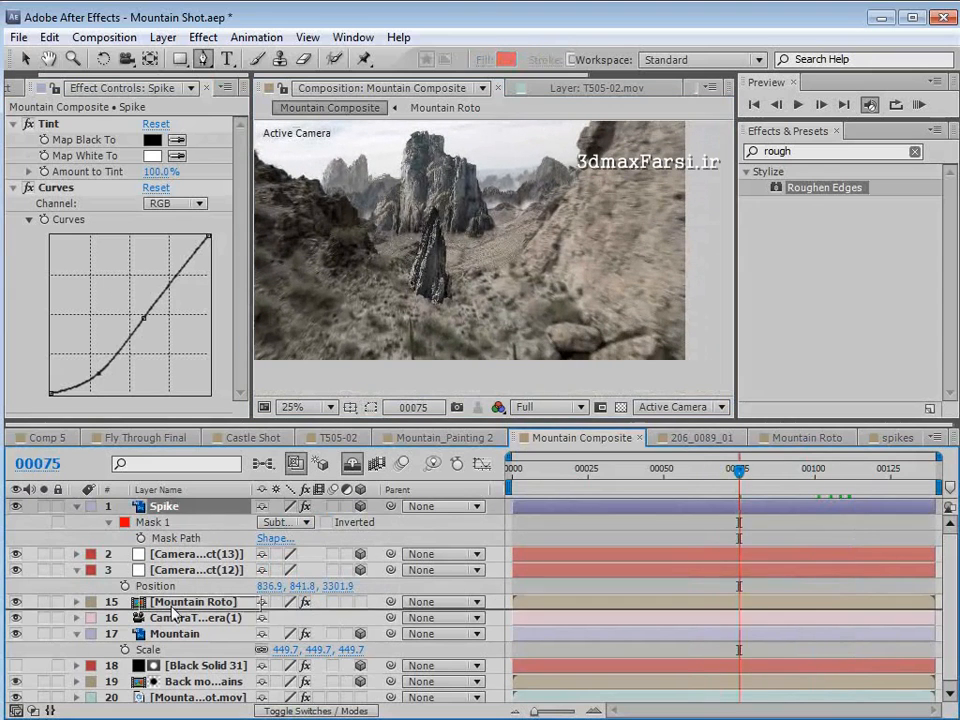
pyautogui.moveTo(164, 507); pyautogui.dragTo(170, 609)
pyautogui.moveTo(738, 468); pyautogui.dragTo(842, 488)
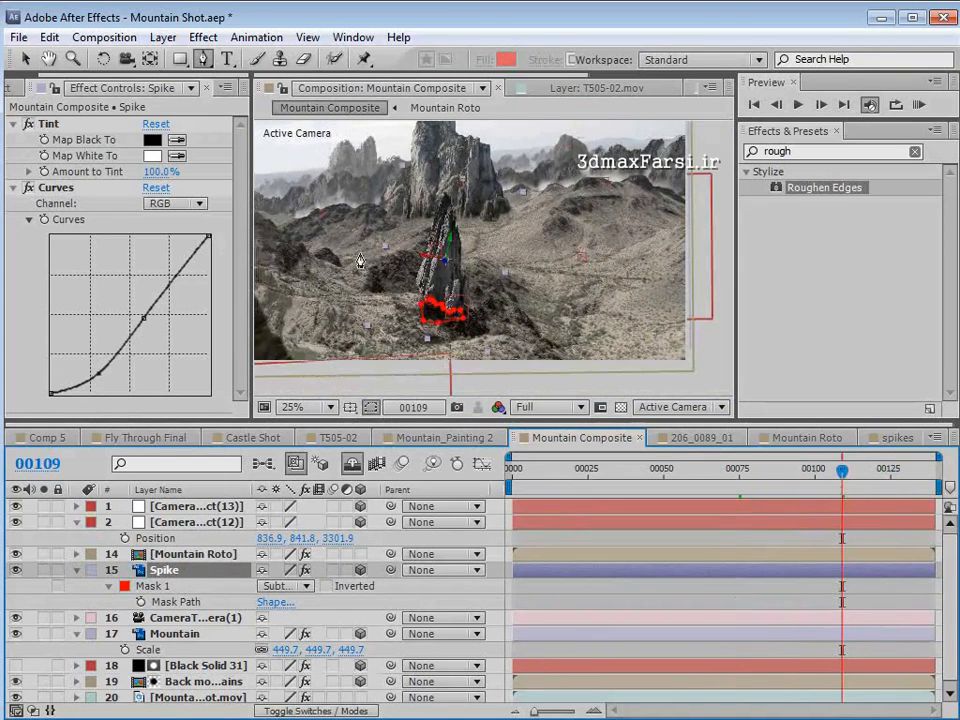
# - Move the spike down and forward onto the ground in front of the dark hill, and check its placement around frames 99 to 102
pyautogui.press('v')
pyautogui.moveTo(448, 290); pyautogui.dragTo(463, 333)
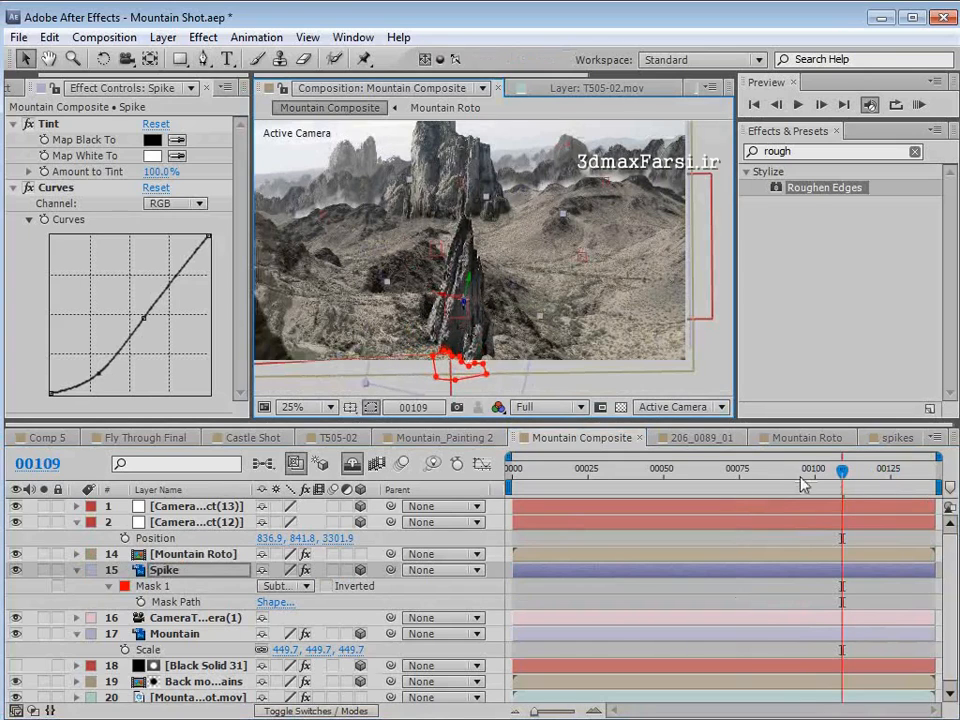
pyautogui.moveTo(804, 480)
pyautogui.mouseDown()
pyautogui.moveTo(729, 484)
pyautogui.moveTo(866, 499)
pyautogui.moveTo(816, 497)
pyautogui.mouseUp()
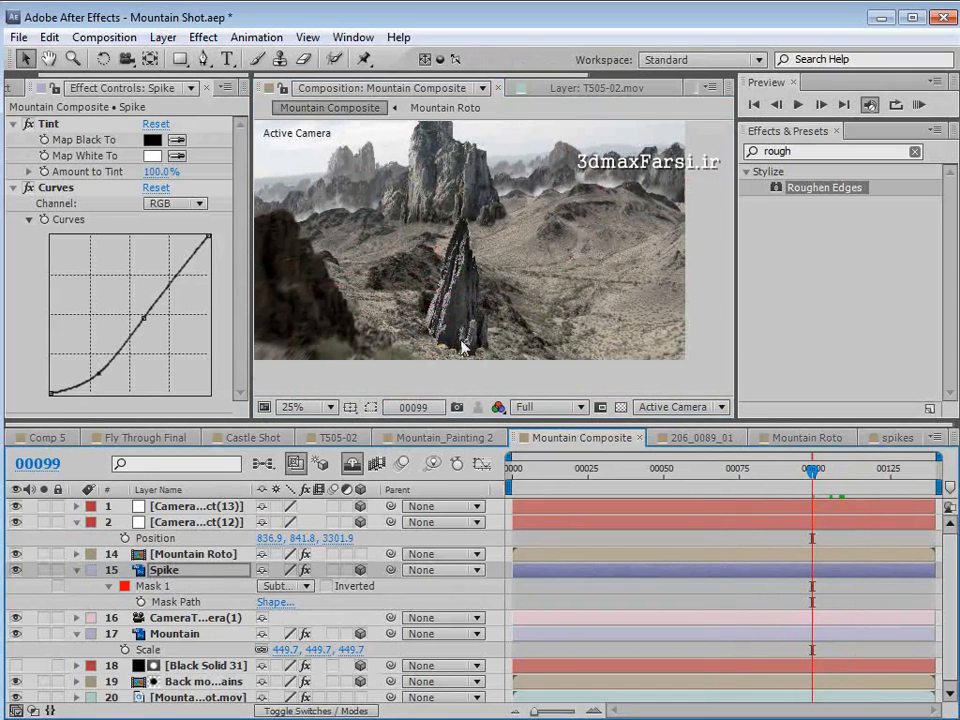
pyautogui.click(497, 300)
pyautogui.moveTo(812, 478)
pyautogui.mouseDown()
pyautogui.moveTo(874, 484)
pyautogui.moveTo(820, 497)
pyautogui.mouseUp()
# - Shift the Spike layer sideways along the ground to the clear area beside the dark foreground hill
pyautogui.click(204, 568)
pyautogui.click(372, 408)
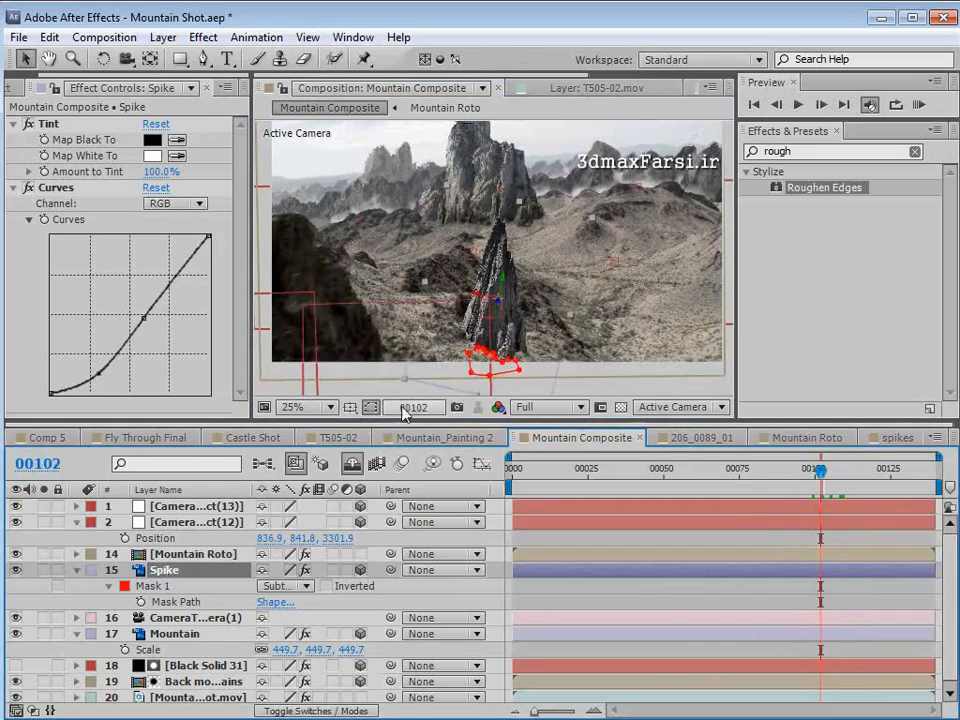
pyautogui.moveTo(497, 303); pyautogui.dragTo(536, 305)
# - Duplicate the Spike layer and shrink the copy proportionally to -54, 54, 54% scale
pyautogui.hotkey('ctrl', 'd')
pyautogui.press('s')
pyautogui.click(309, 587)
pyautogui.click(264, 586)
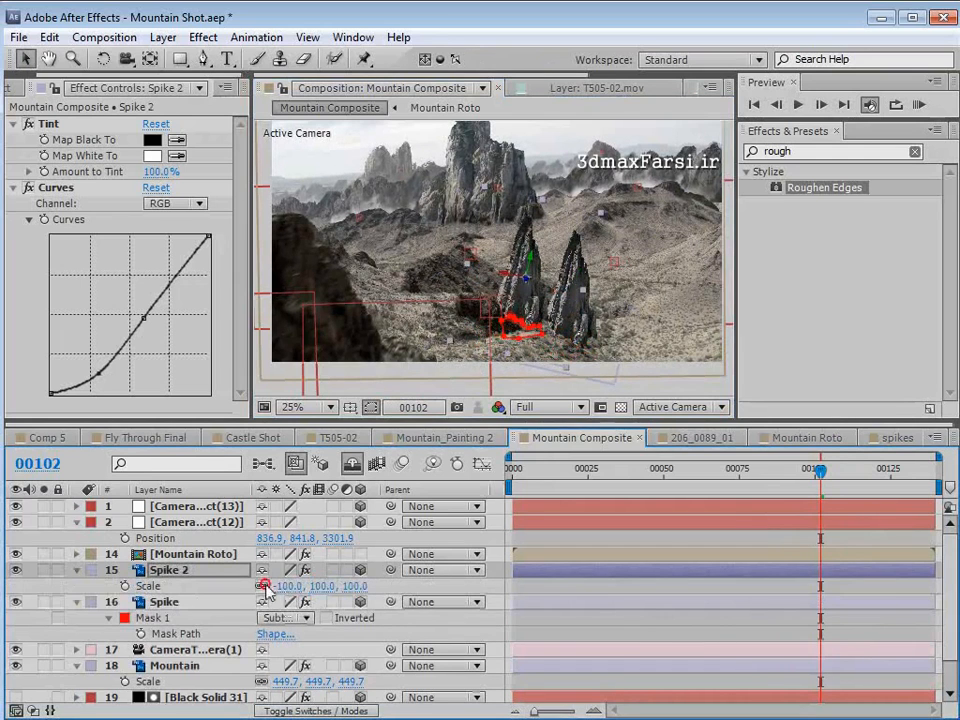
pyautogui.moveTo(320, 586); pyautogui.dragTo(285, 590)
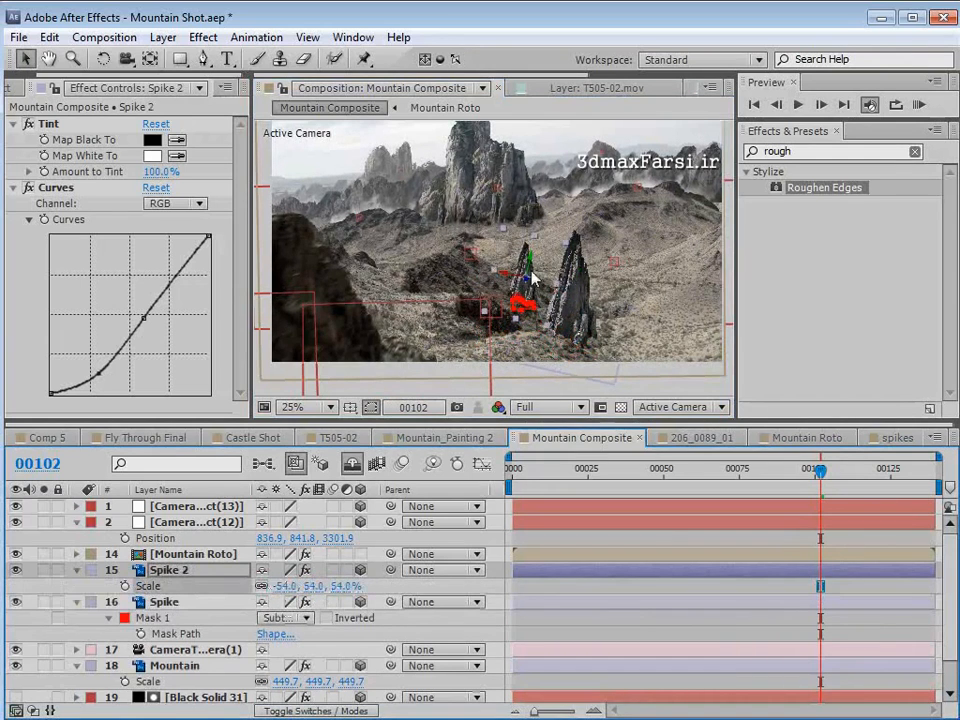
# - Place Spike 2 close beside the larger spike, hide the layer controls and check both spikes from frame 102 to 110
pyautogui.moveTo(531, 278)
pyautogui.mouseDown()
pyautogui.moveTo(544, 298)
pyautogui.moveTo(539, 268)
pyautogui.mouseUp()
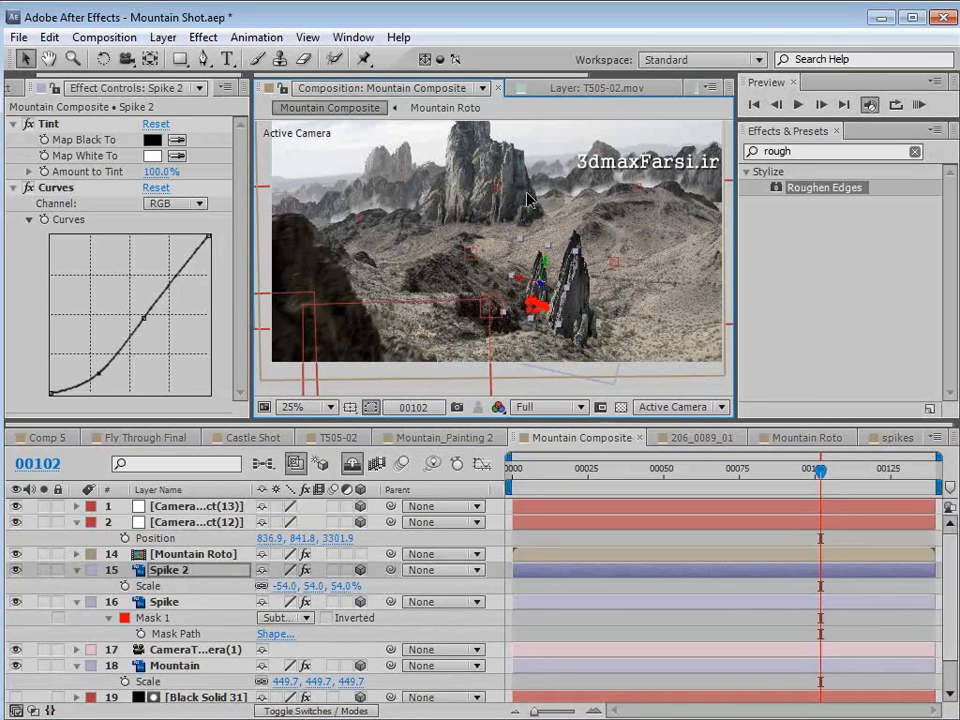
pyautogui.hotkey('ctrl', 'shift', 'h')
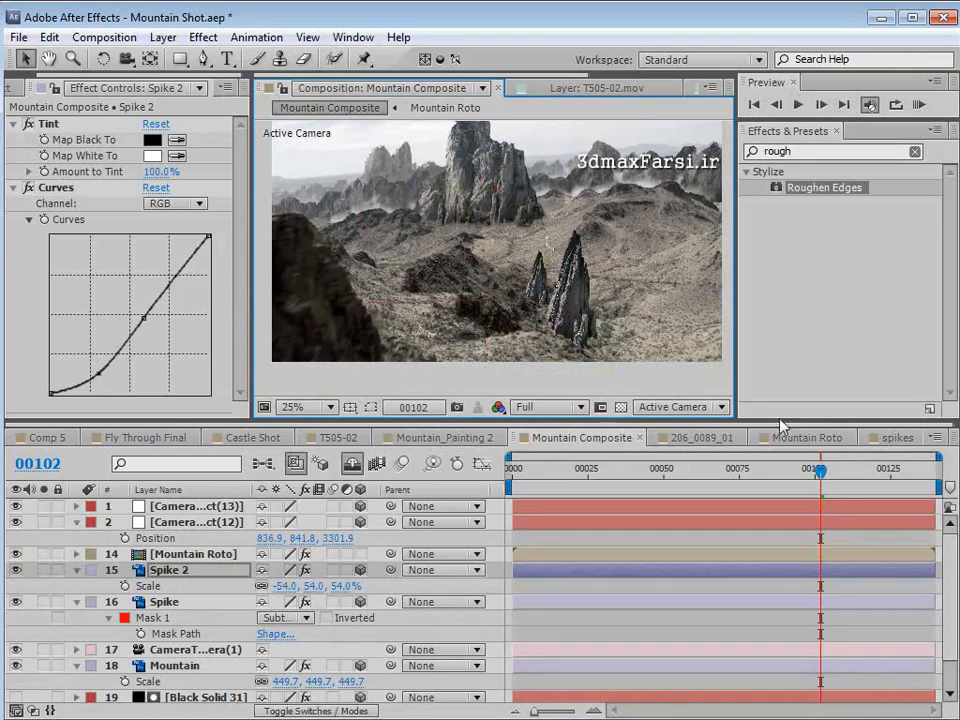
pyautogui.press('space')
pyautogui.moveTo(555, 281); pyautogui.dragTo(548, 307)
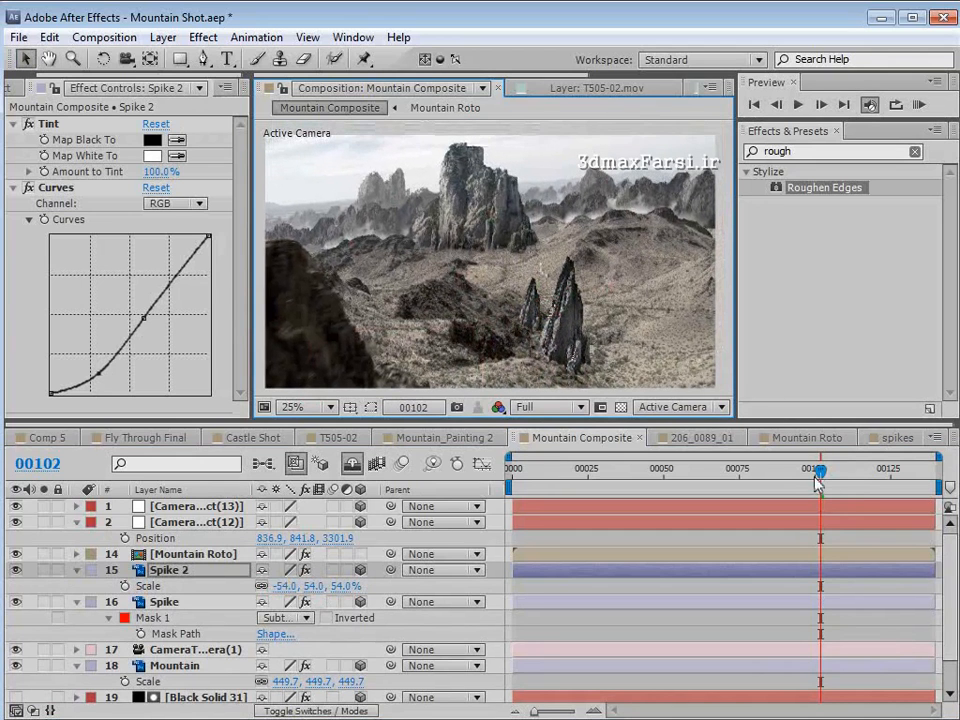
pyautogui.moveTo(818, 484); pyautogui.dragTo(845, 482)
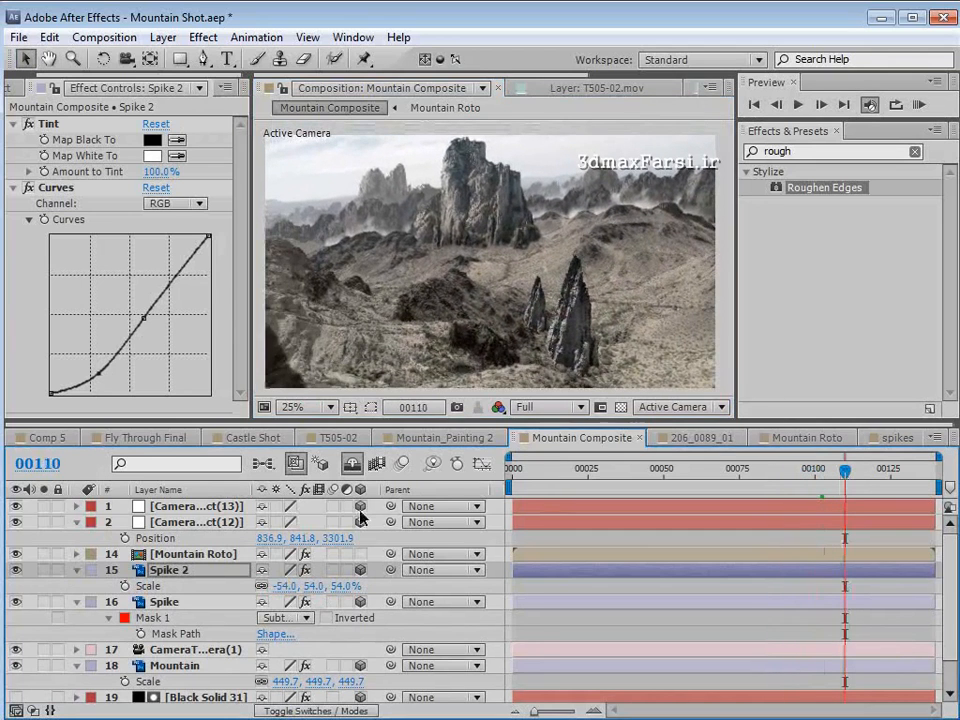
# - Show the layer controls, advance to frame 117 and select the Spike layer to check both spikes against the ground
pyautogui.hotkey('ctrl', 'shift', 'h')
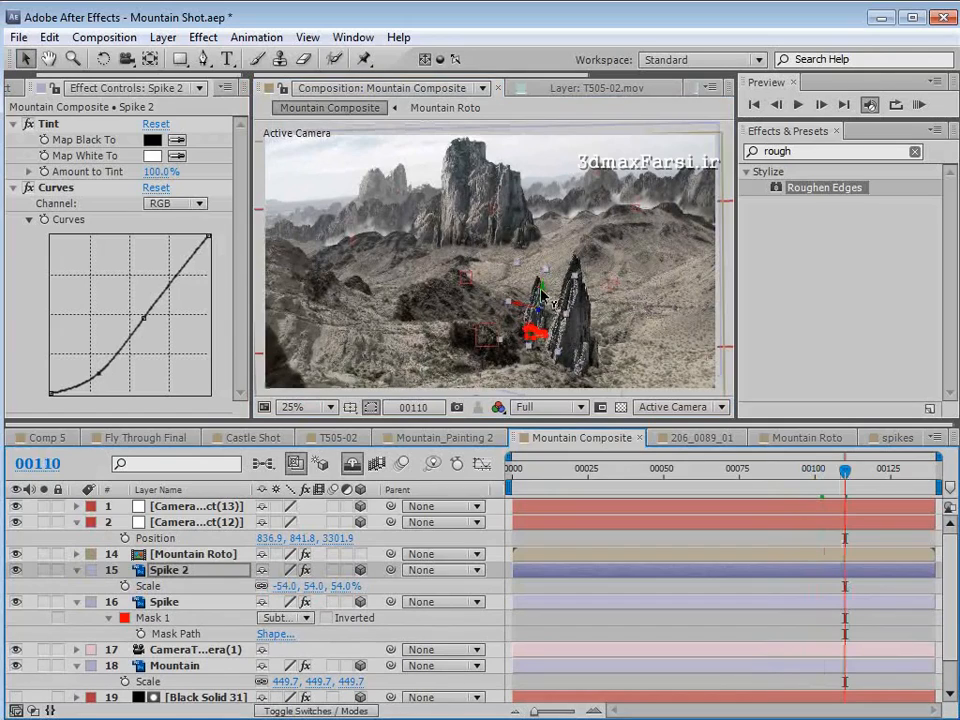
pyautogui.moveTo(843, 482); pyautogui.dragTo(866, 484)
pyautogui.click(165, 602)
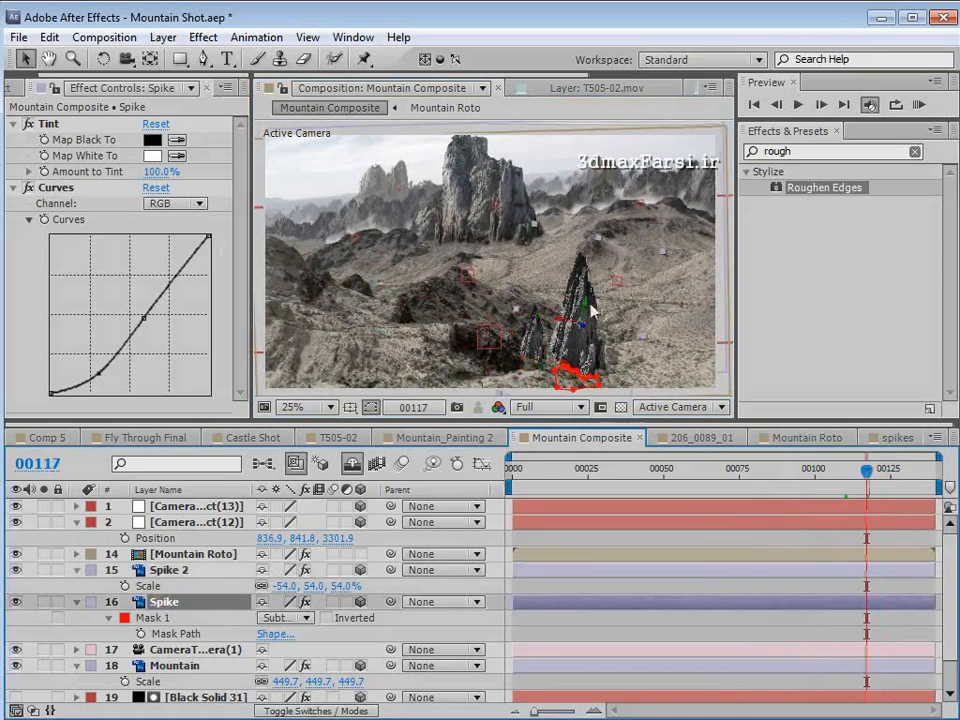
pyautogui.moveTo(815, 469); pyautogui.dragTo(773, 479)
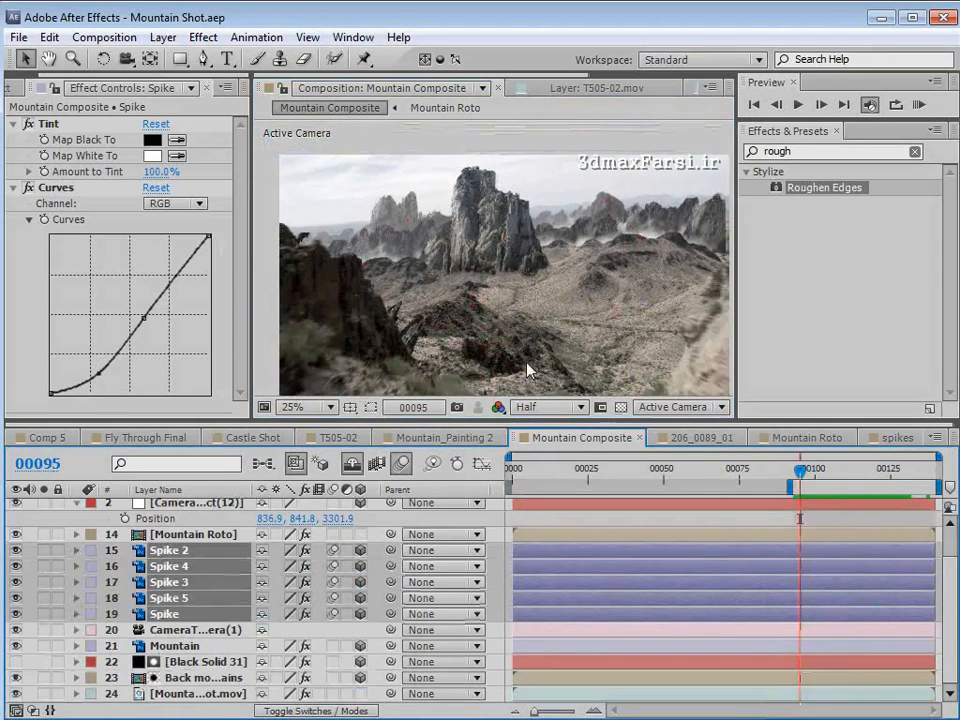
# - Check the group of five spike layers on the foreground hill between frames 95 and 111
pyautogui.moveTo(803, 480); pyautogui.dragTo(848, 470)
pyautogui.press('h')
pyautogui.moveTo(454, 324); pyautogui.dragTo(456, 315)
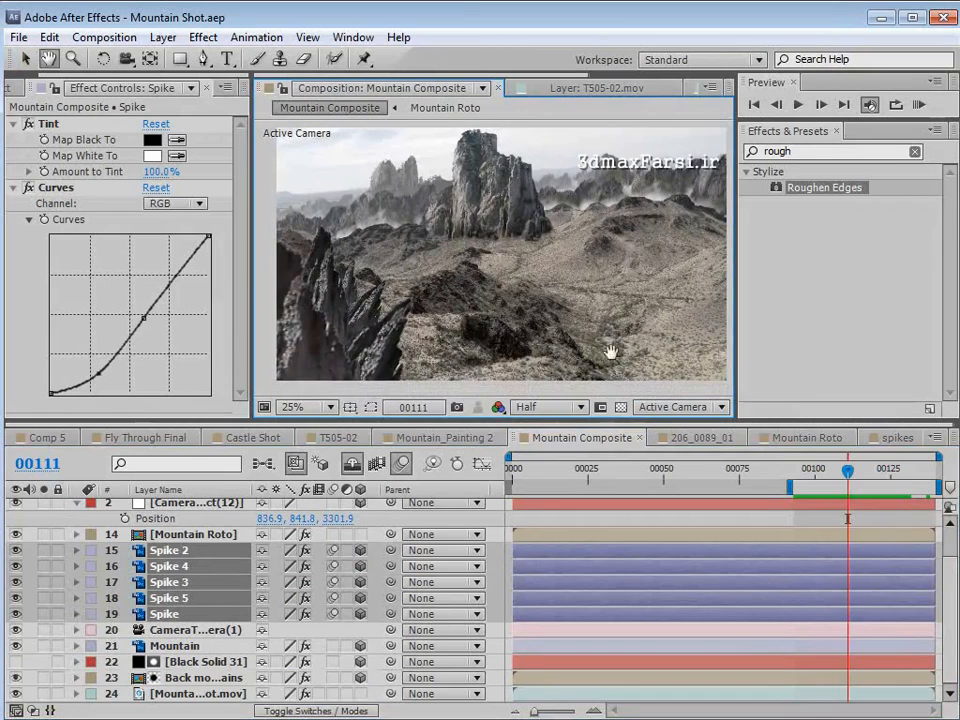
pyautogui.press('v')
pyautogui.moveTo(848, 470)
pyautogui.mouseDown()
pyautogui.moveTo(810, 467)
pyautogui.moveTo(885, 474)
pyautogui.moveTo(852, 492)
pyautogui.moveTo(820, 486)
pyautogui.moveTo(881, 472)
pyautogui.moveTo(850, 477)
pyautogui.mouseUp()
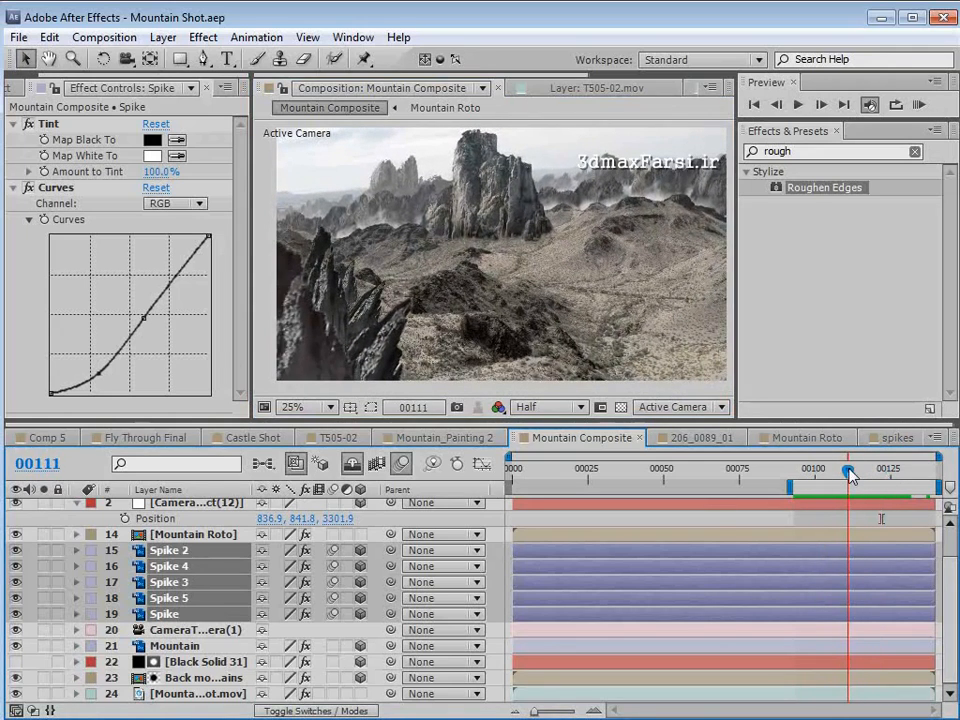
# - Solo the original mountain footage layer on and off to compare the untouched plate with the composite at frame 111
pyautogui.click(43, 693)
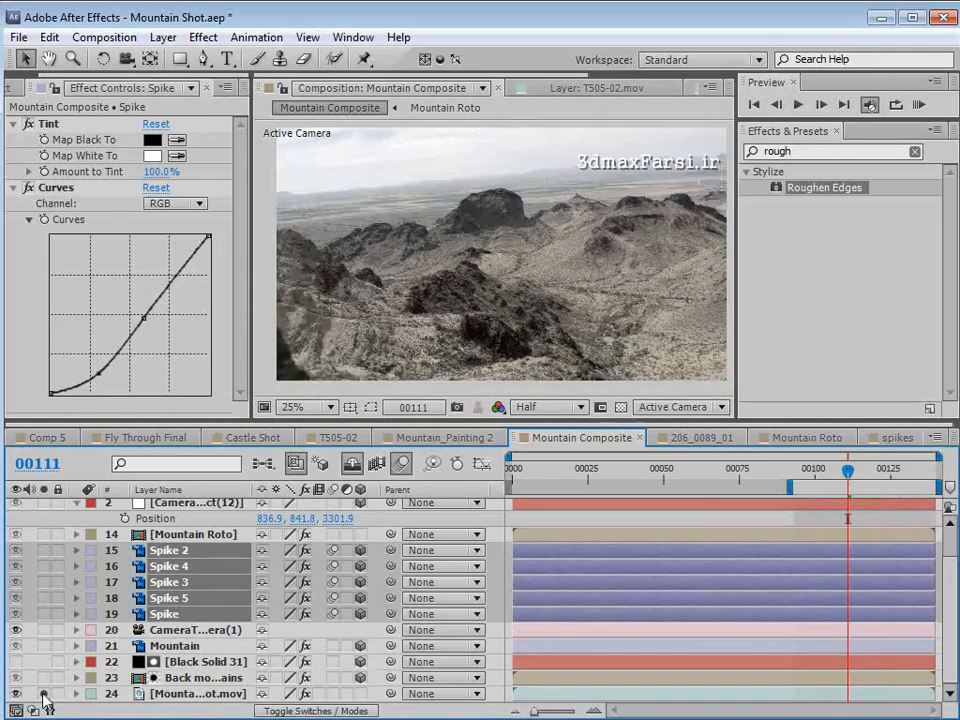
pyautogui.click(43, 693)
pyautogui.click(43, 693)
pyautogui.click(43, 693)
pyautogui.click(43, 693)
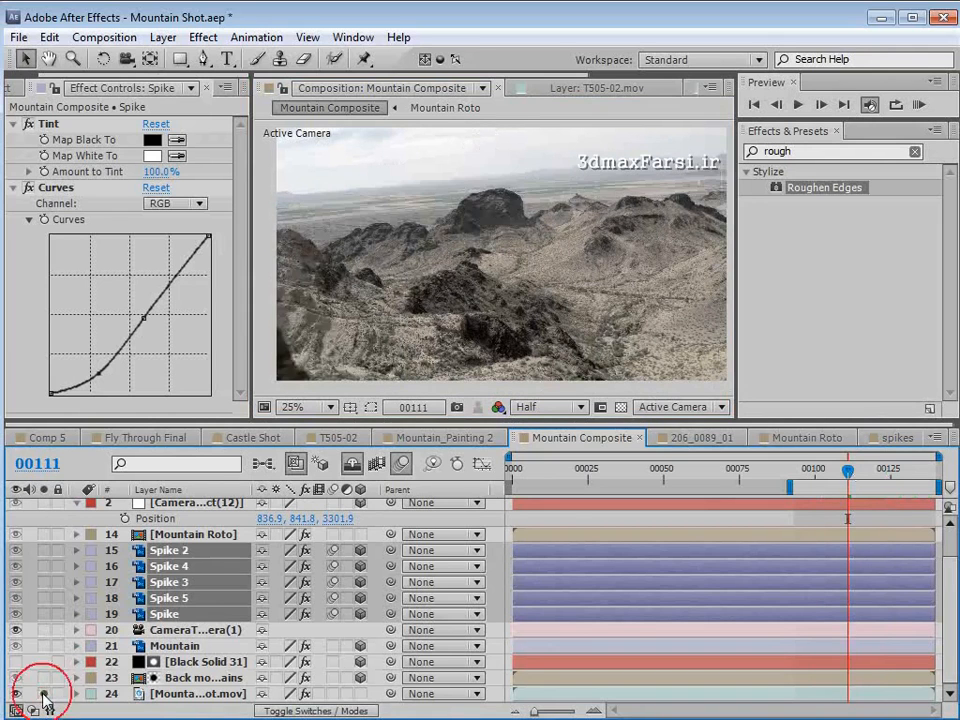
pyautogui.click(43, 693)
# - Bring up the project's footage list and review the composite backwards from about frame 95
pyautogui.click(24, 87)
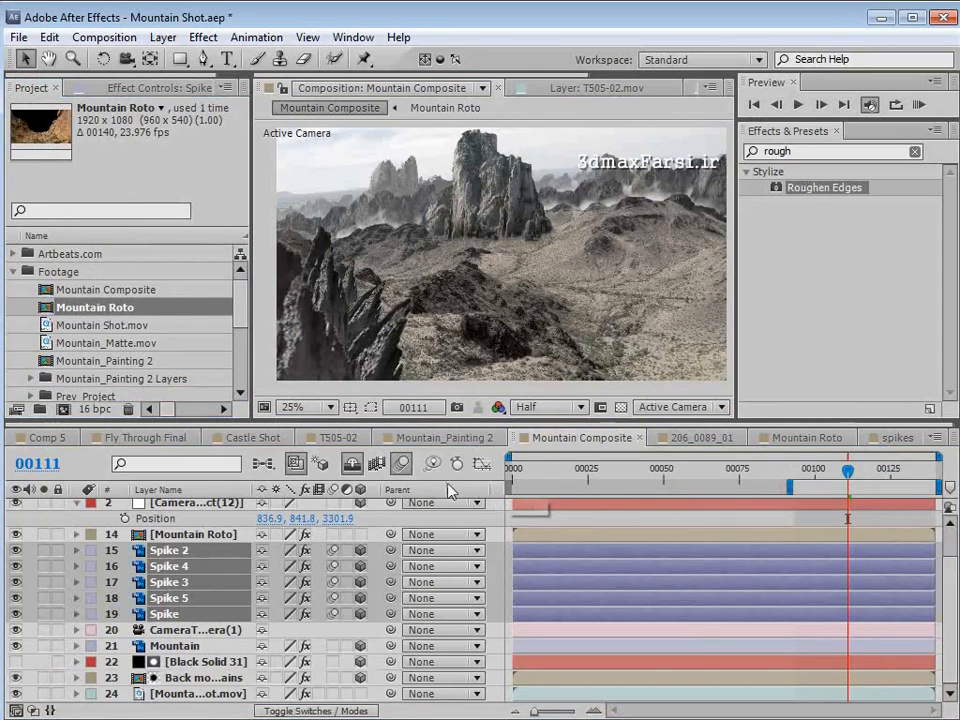
pyautogui.click(800, 472)
pyautogui.moveTo(800, 472); pyautogui.dragTo(620, 476)
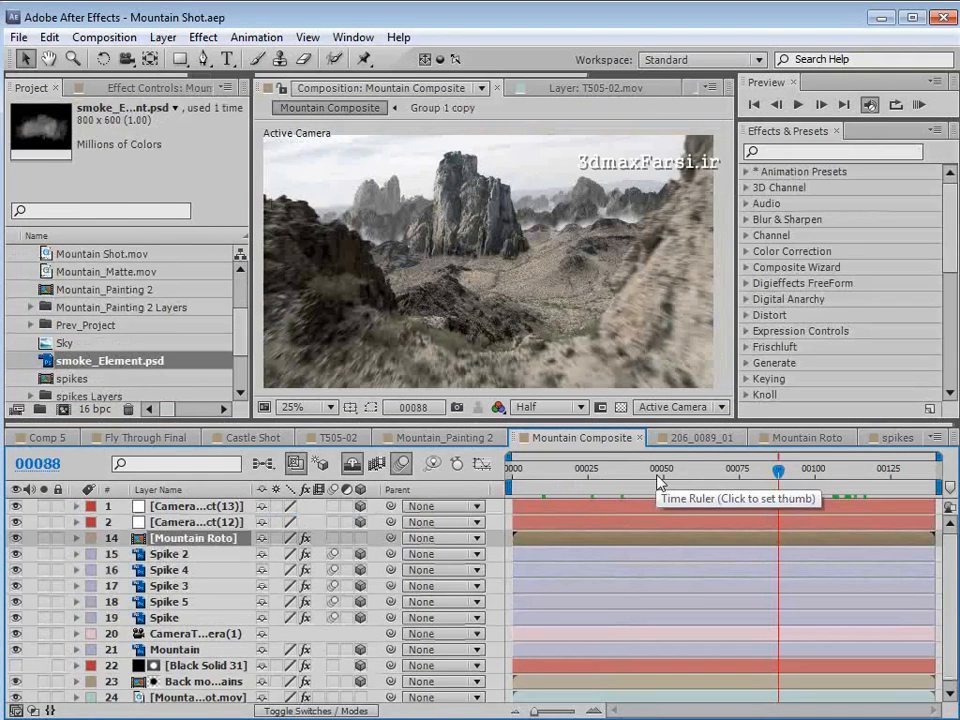
# - Review the foggy finished look in Comp 5 up to frame 113, and return to the Mountain Composite
pyautogui.click(43, 439)
pyautogui.moveTo(688, 469); pyautogui.dragTo(864, 476)
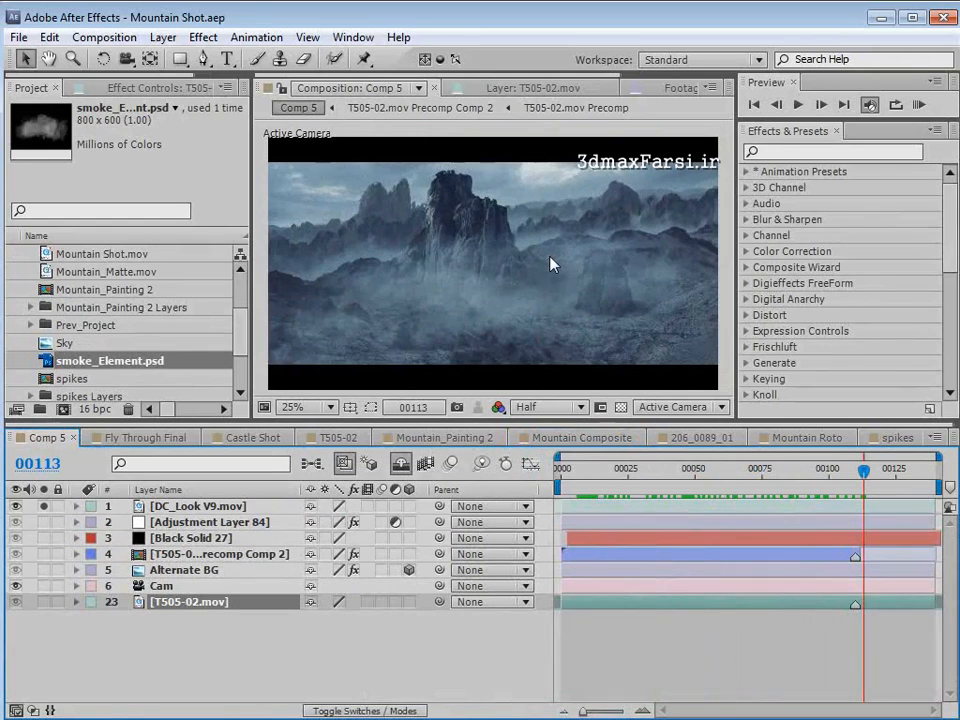
pyautogui.click(573, 440)
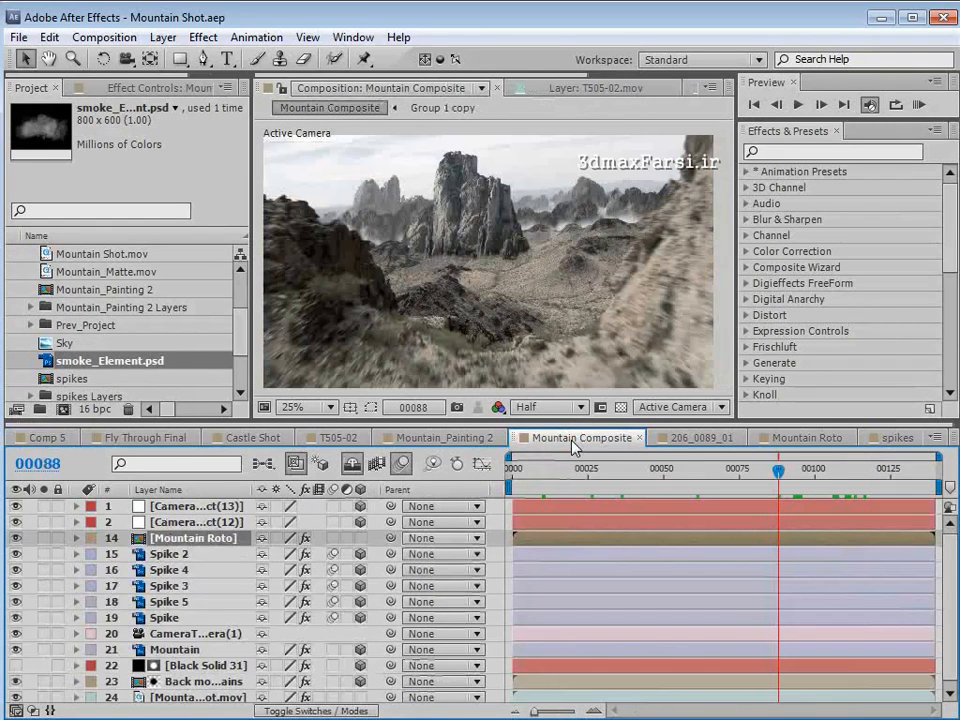
# - Create a black 1920 x 1080 solid named Particle Clouds in the Mountain Composite
pyautogui.click(301, 16)
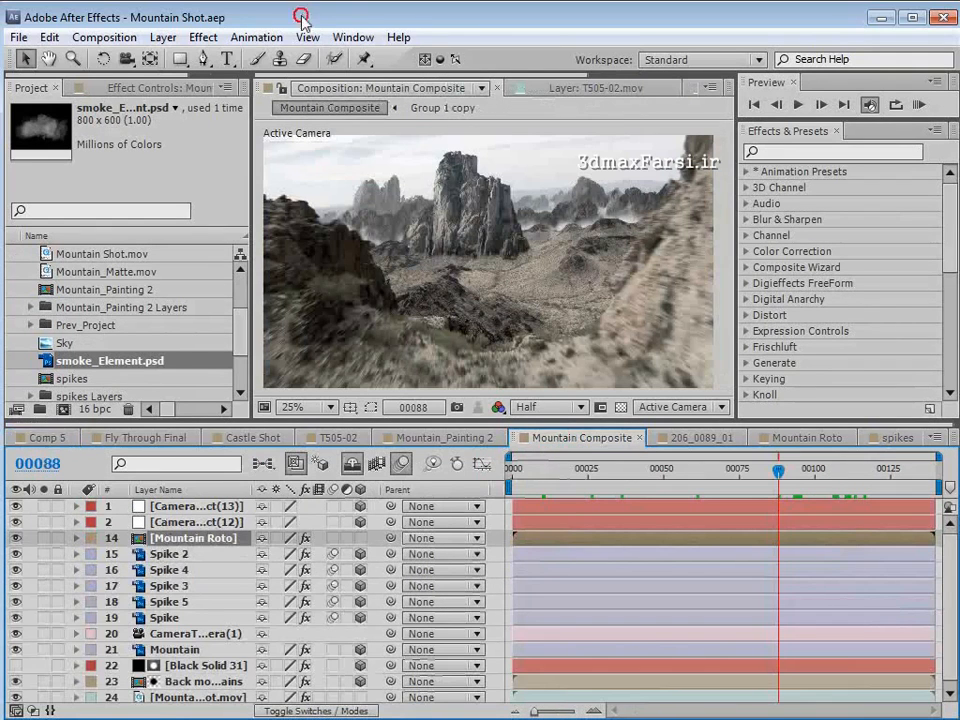
pyautogui.click(163, 37)
pyautogui.moveTo(390, 59)
pyautogui.click(522, 79)
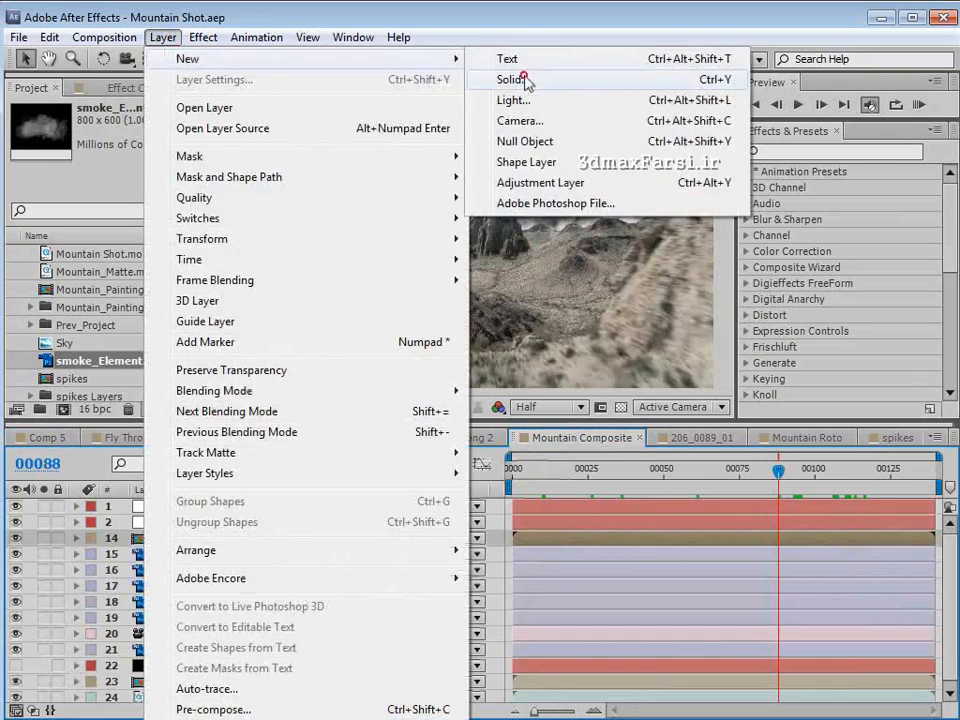
pyautogui.write('P')
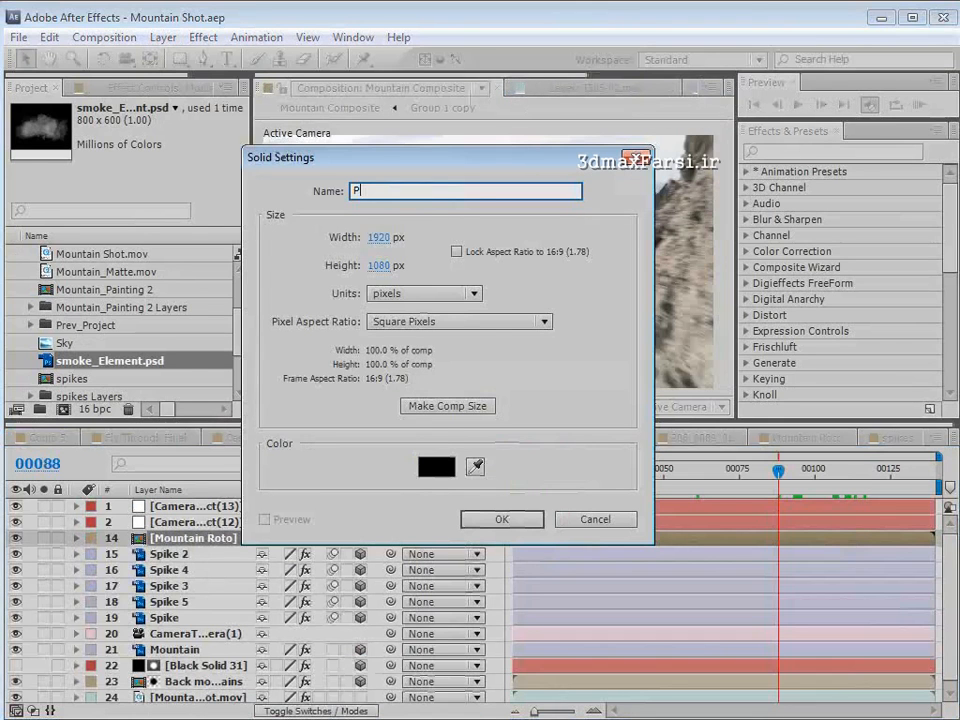
pyautogui.write('article Clouds')
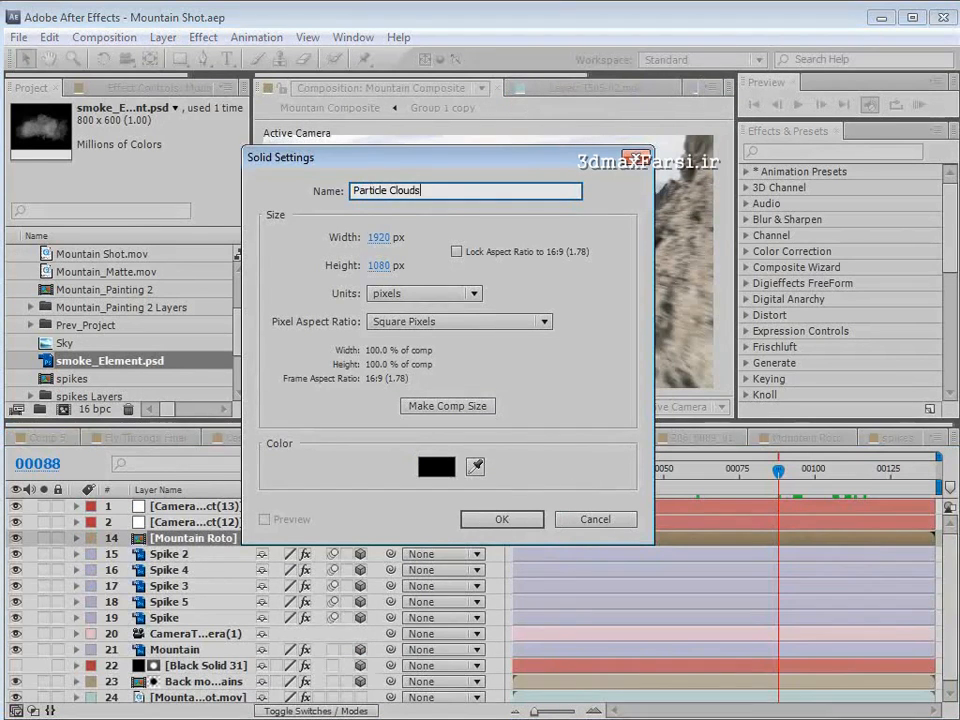
pyautogui.click(505, 520)
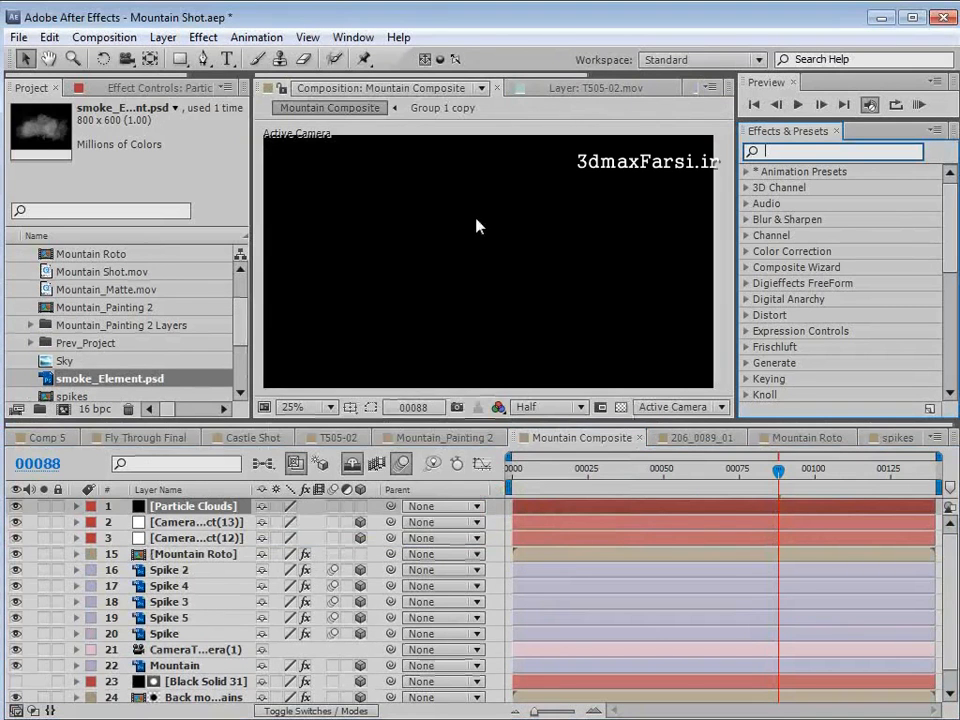
# - Apply the Trapcode Particular effect to the Particle Clouds layer and preview its particles at frame 49
pyautogui.write('particul')
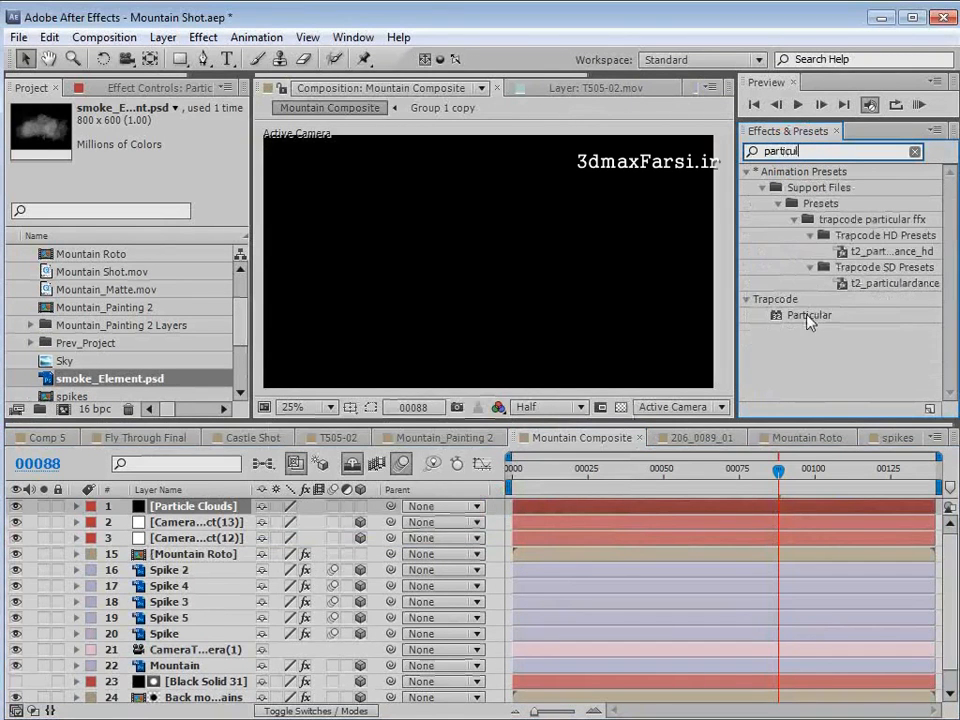
pyautogui.moveTo(809, 315); pyautogui.dragTo(197, 508)
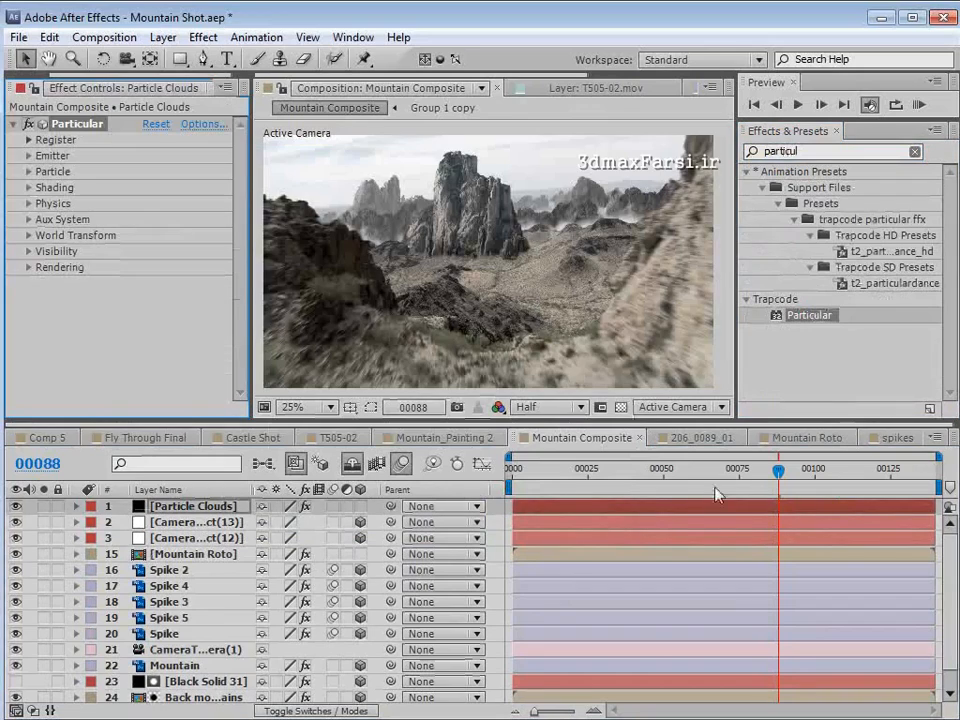
pyautogui.moveTo(718, 470); pyautogui.dragTo(660, 470)
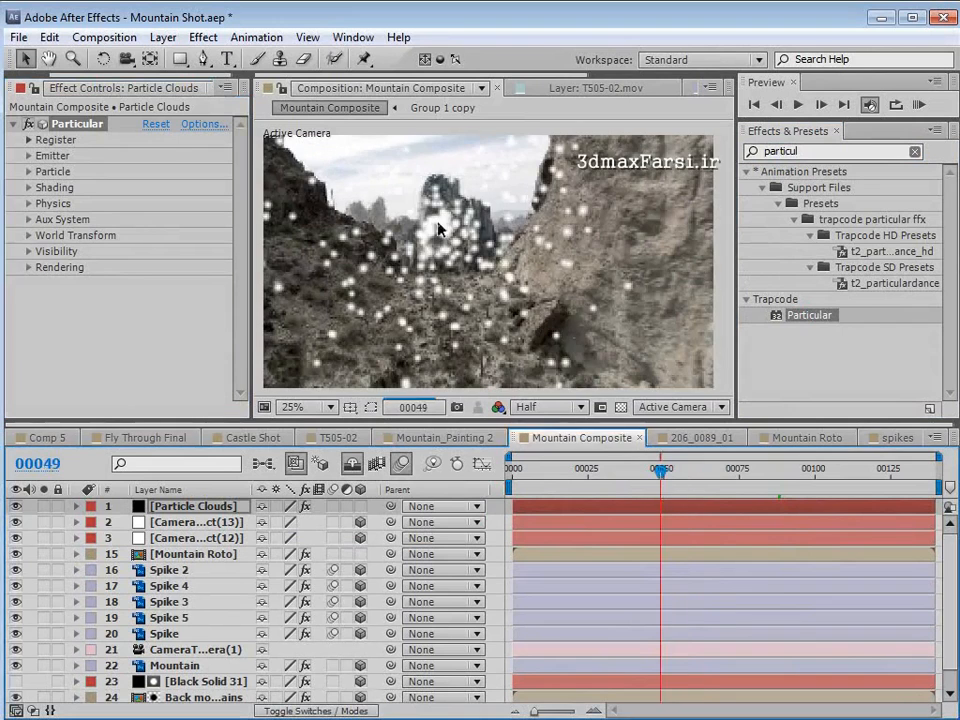
# - Set Particular's Emitter Type to Box and Velocity to 0, and check the particles between frames 34 and 53
pyautogui.click(29, 156)
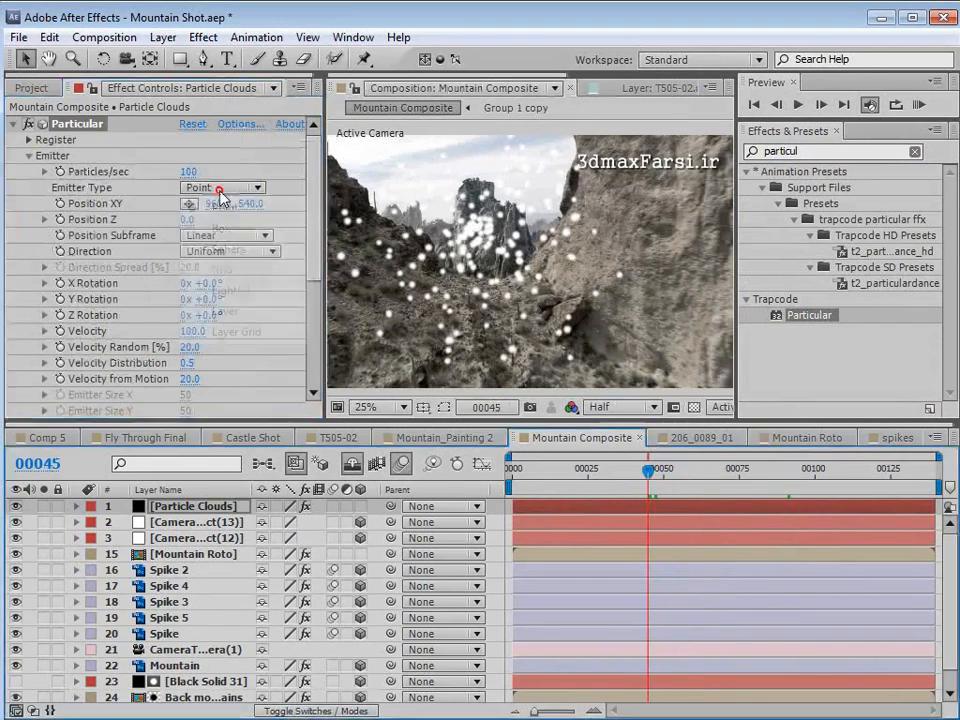
pyautogui.click(220, 187)
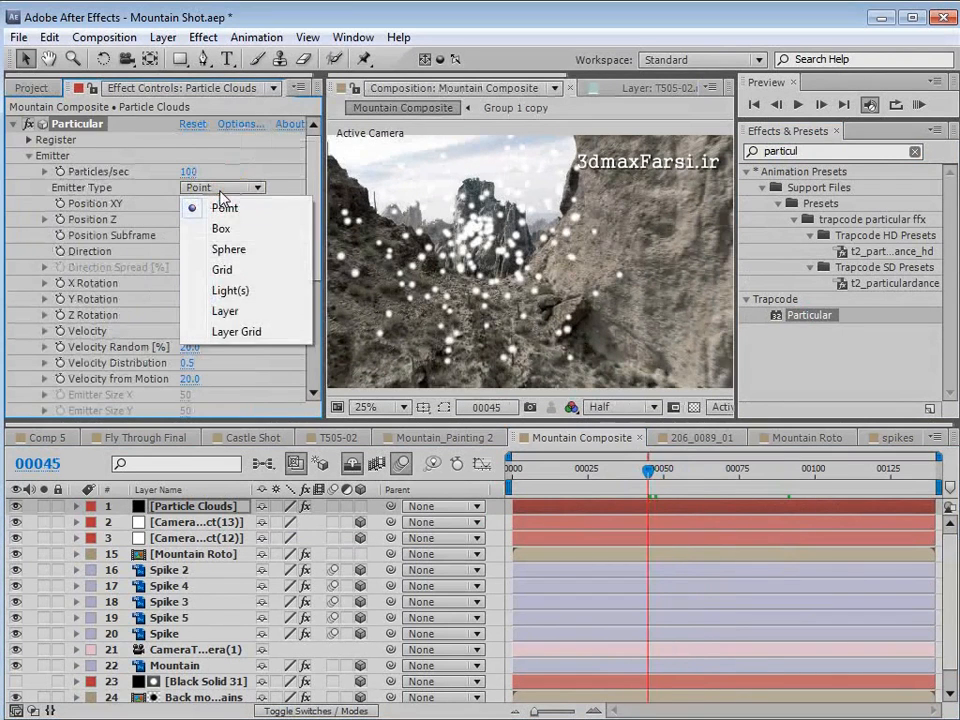
pyautogui.click(222, 229)
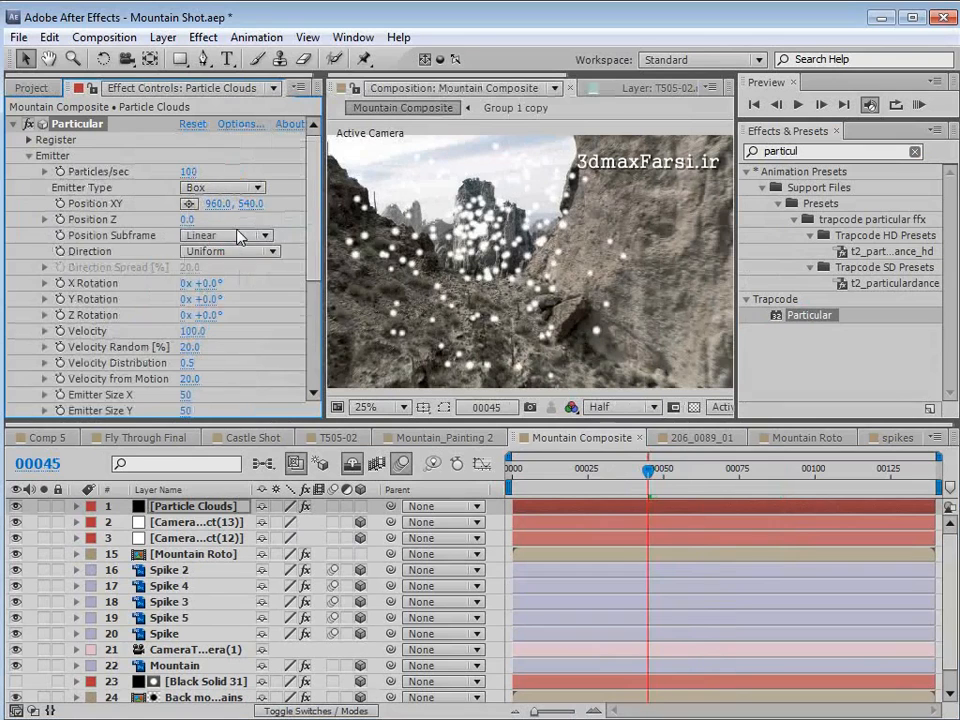
pyautogui.click(191, 333)
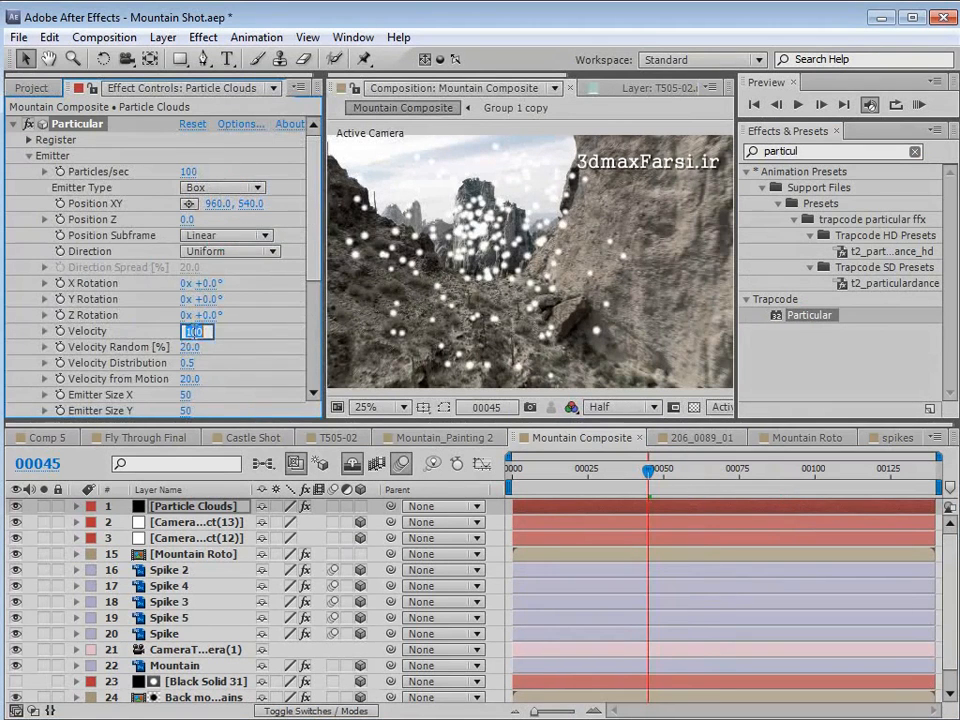
pyautogui.write('0')
pyautogui.press('Return')
pyautogui.moveTo(648, 470); pyautogui.dragTo(672, 470)
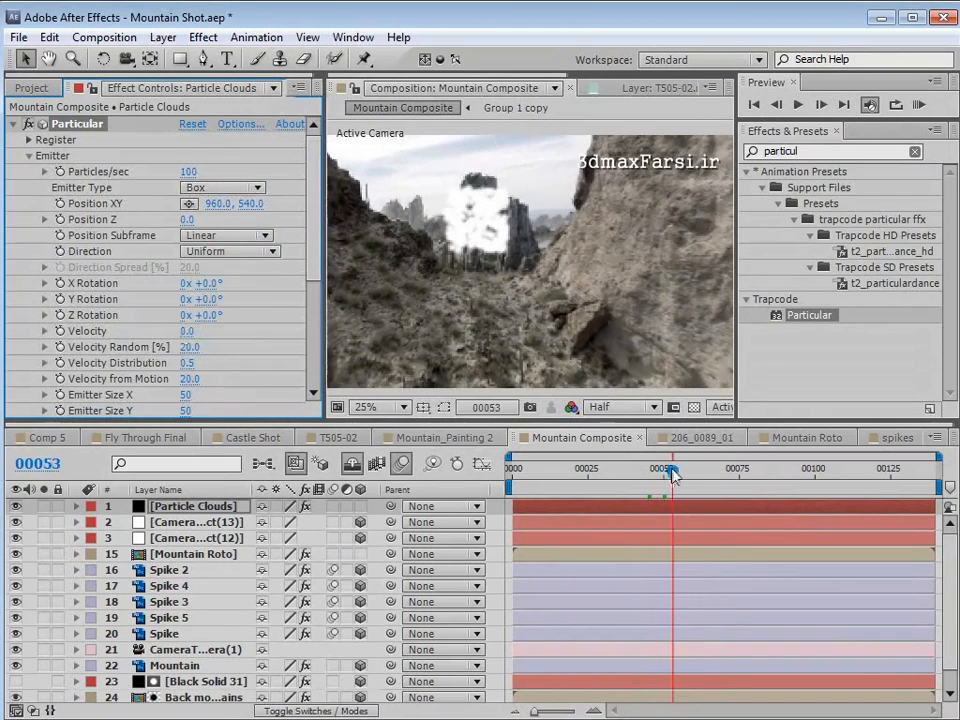
pyautogui.moveTo(603, 473); pyautogui.dragTo(615, 474)
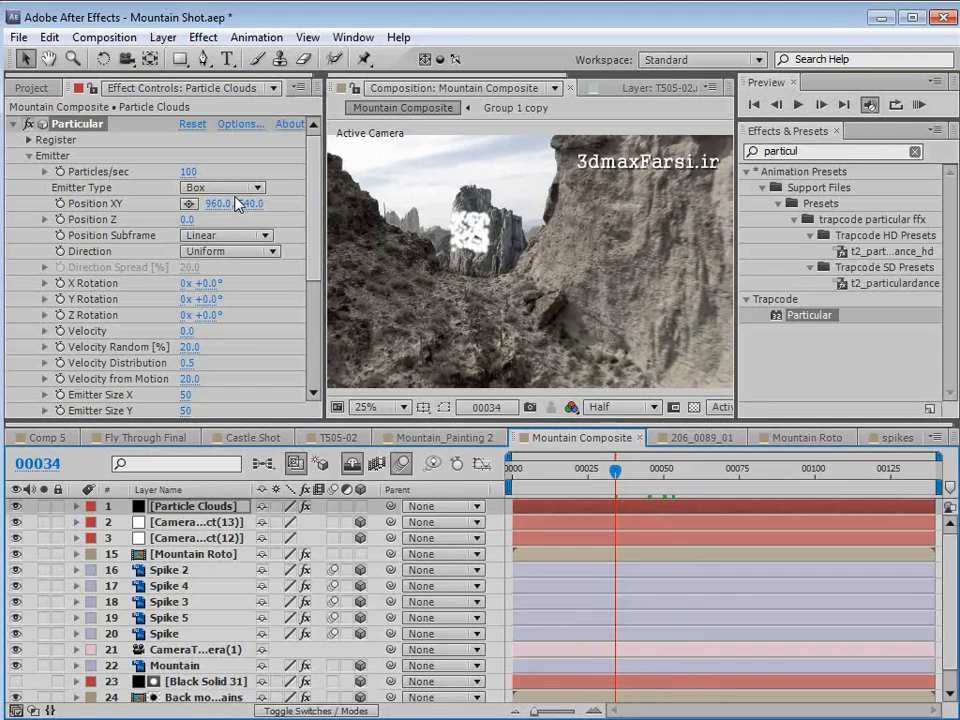
# - Keyframe Particular's Particles/sec at 100 on frame 34 and 0 on frame 35, and check the result at frame 44
pyautogui.press('u')
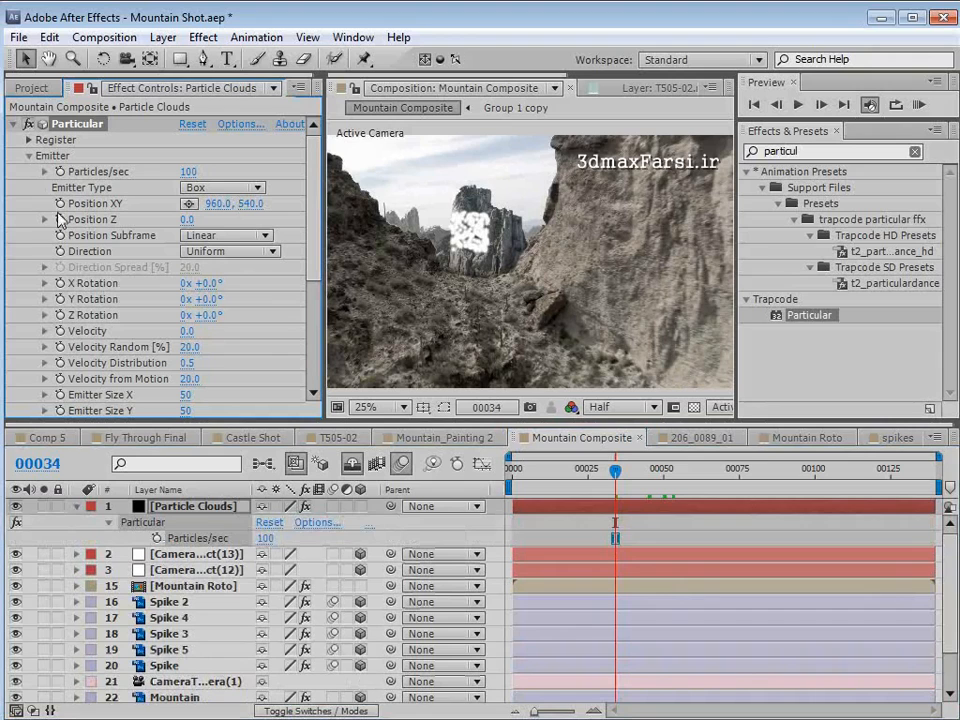
pyautogui.click(61, 173)
pyautogui.click(618, 494)
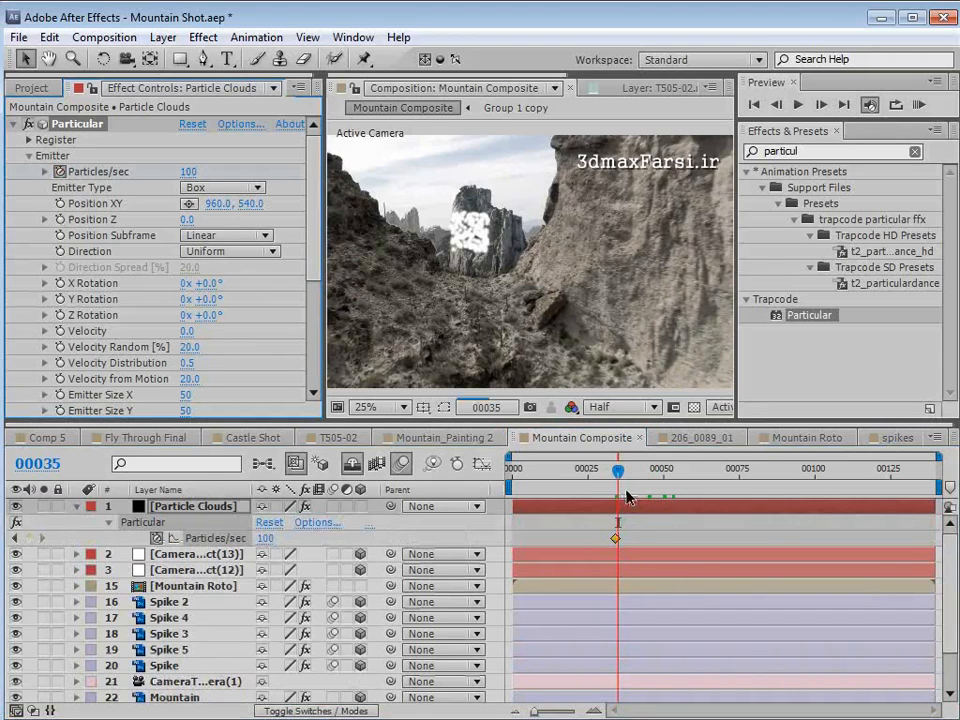
pyautogui.click(189, 173)
pyautogui.write('0')
pyautogui.press('Return')
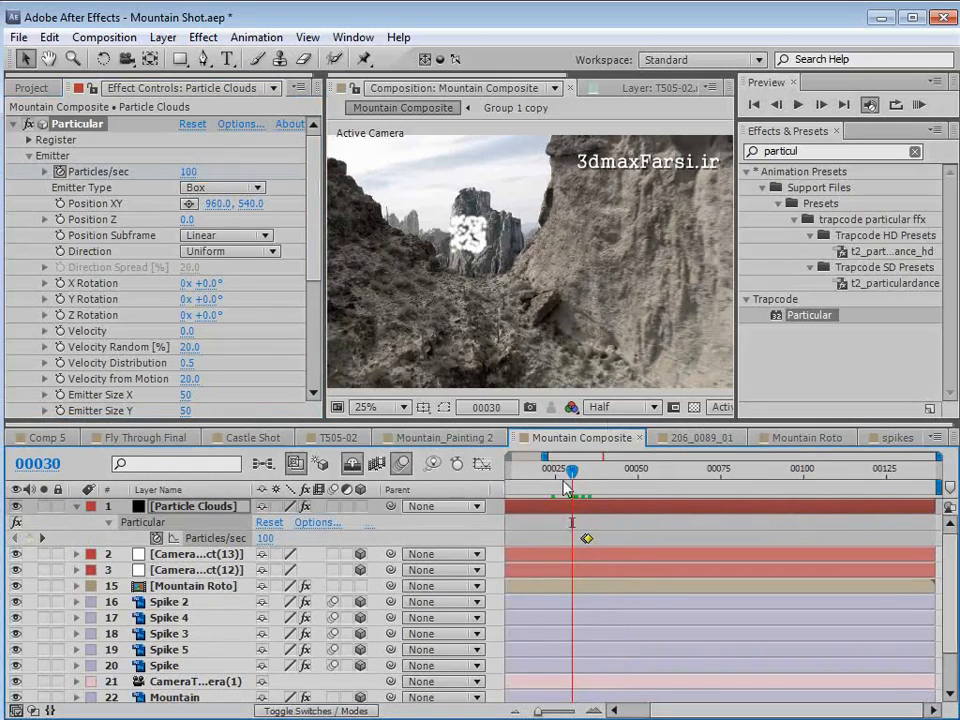
pyautogui.moveTo(567, 487); pyautogui.dragTo(645, 486)
# - Set Particular's Emitter Size to X 708, Y 106 and Z 717, and preview the spread particles at frame 59
pyautogui.scroll(-3, 280, 292)
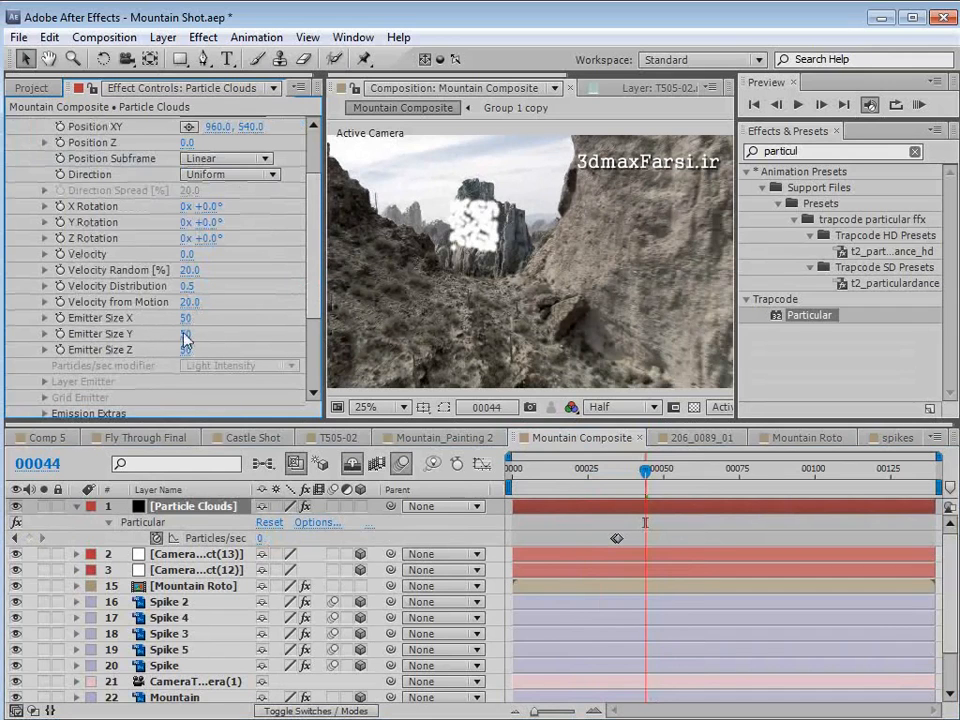
pyautogui.moveTo(184, 337); pyautogui.dragTo(560, 272)
pyautogui.scroll(-1, 560, 272)
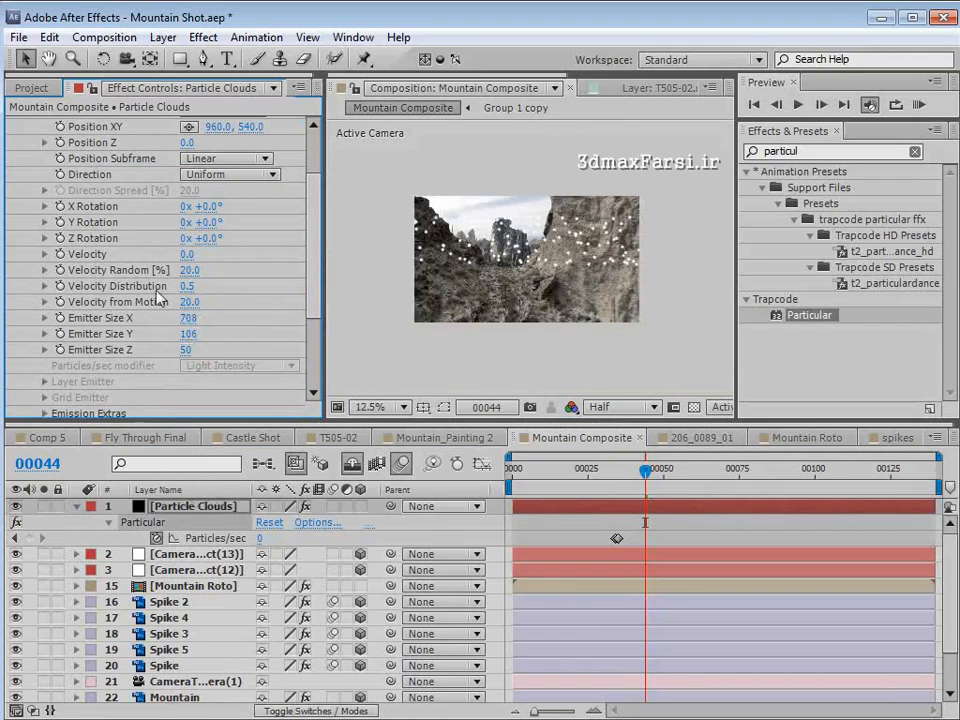
pyautogui.moveTo(184, 350); pyautogui.dragTo(776, 318)
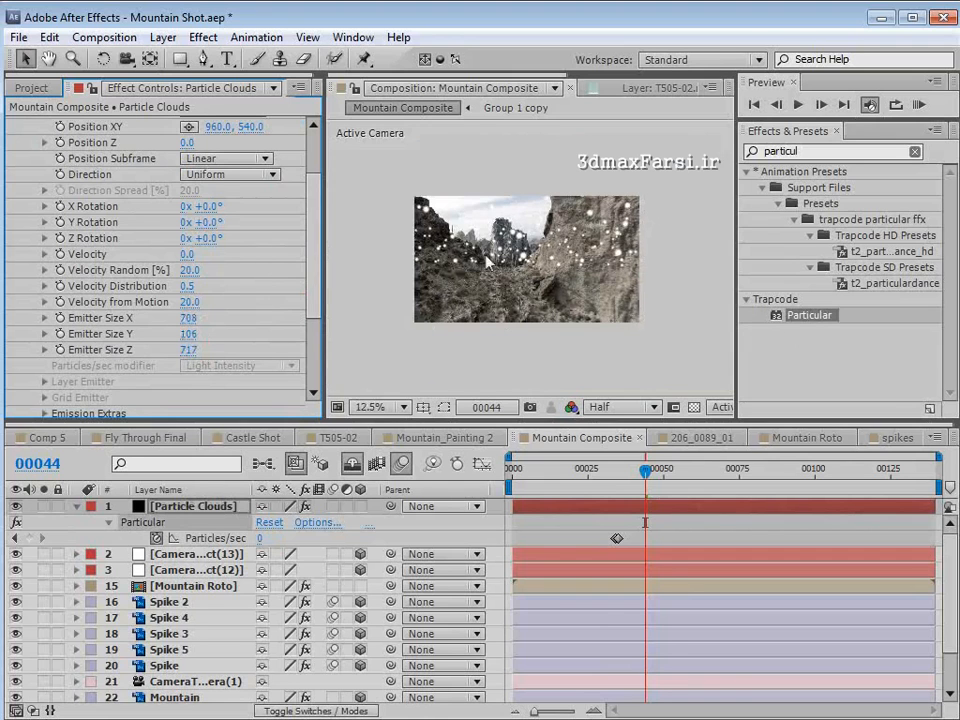
pyautogui.scroll(1, 487, 262)
pyautogui.moveTo(651, 478); pyautogui.dragTo(690, 478)
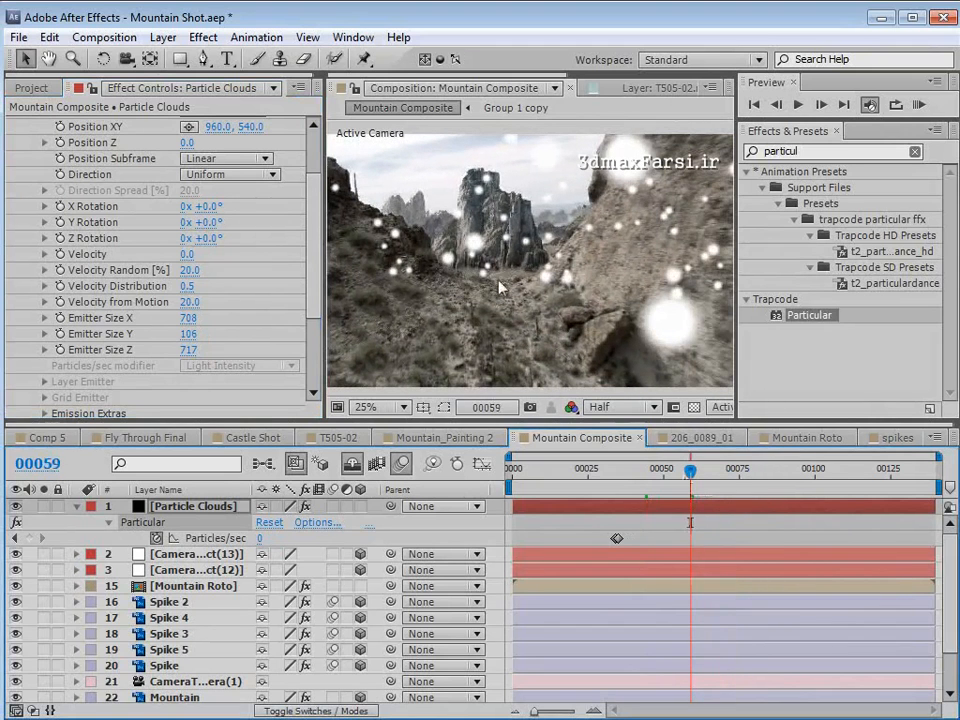
# - Preview the smoke_Element.psd footage and create a new composition from it
pyautogui.click(30, 88)
pyautogui.click(65, 380)
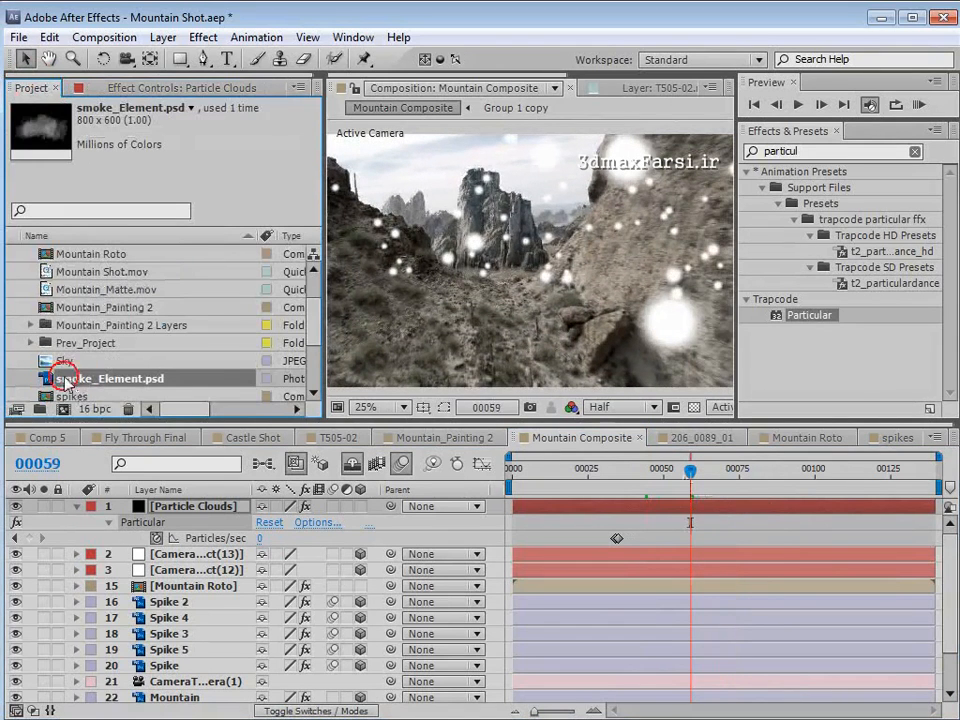
pyautogui.doubleClick(65, 380)
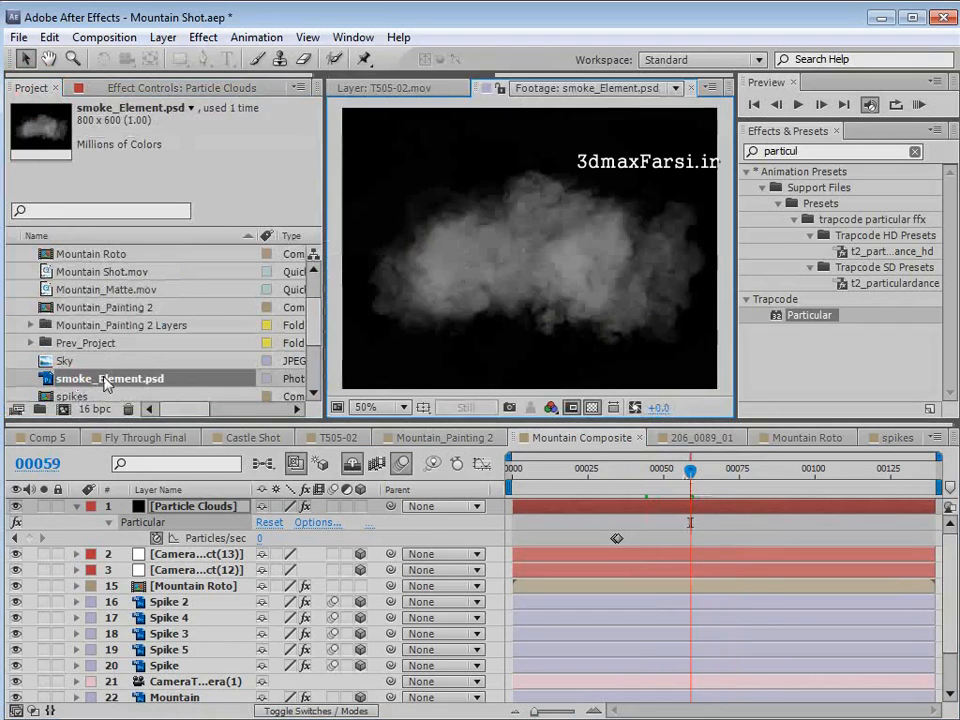
pyautogui.moveTo(107, 385); pyautogui.dragTo(63, 410)
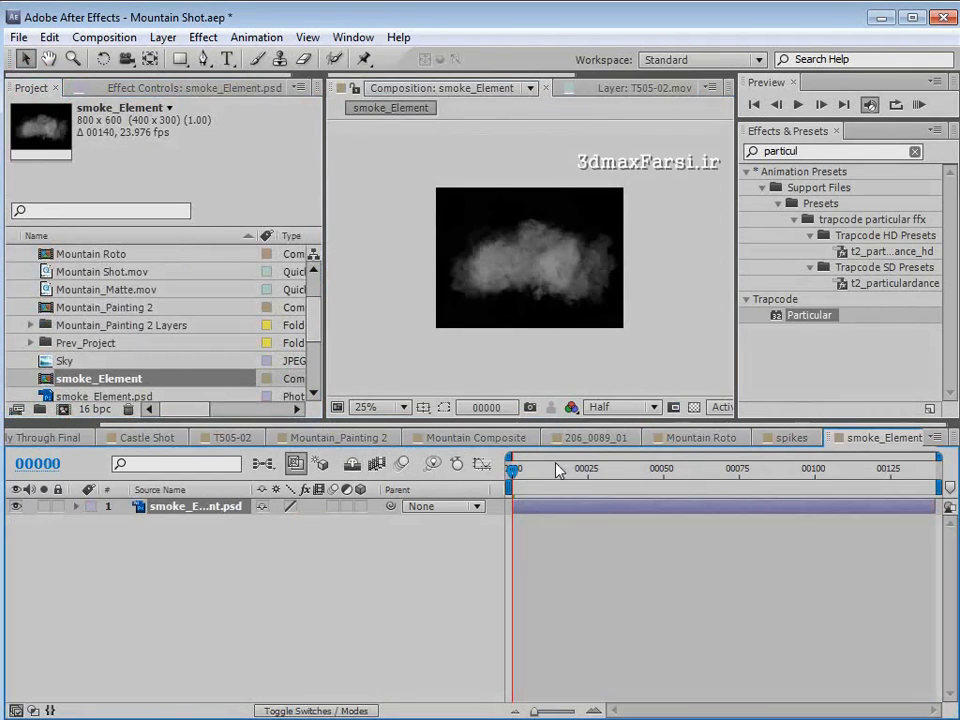
pyautogui.click(598, 468)
# - Create a white 800 x 600 solid in the smoke_Element composition
pyautogui.click(163, 37)
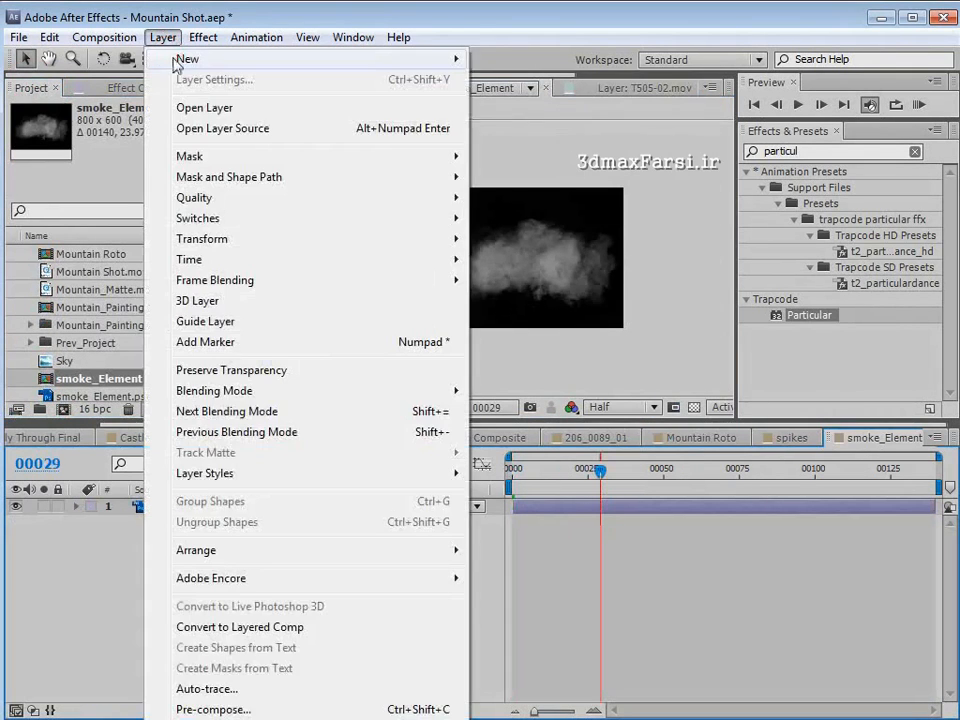
pyautogui.moveTo(200, 58)
pyautogui.click(512, 80)
pyautogui.click(436, 467)
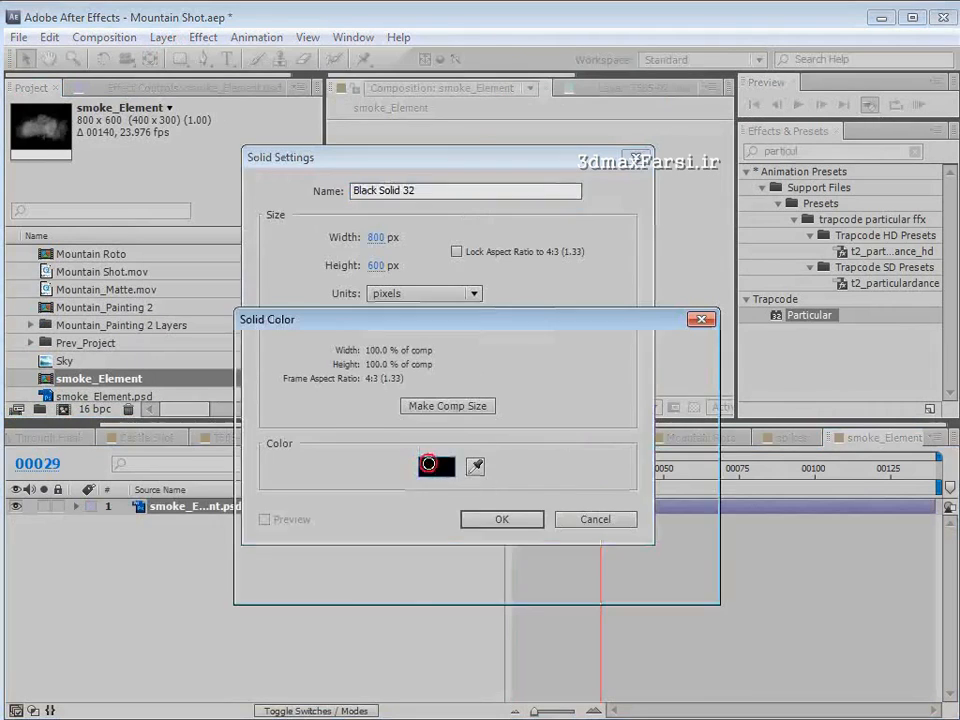
pyautogui.moveTo(343, 465); pyautogui.dragTo(160, 242)
pyautogui.click(645, 355)
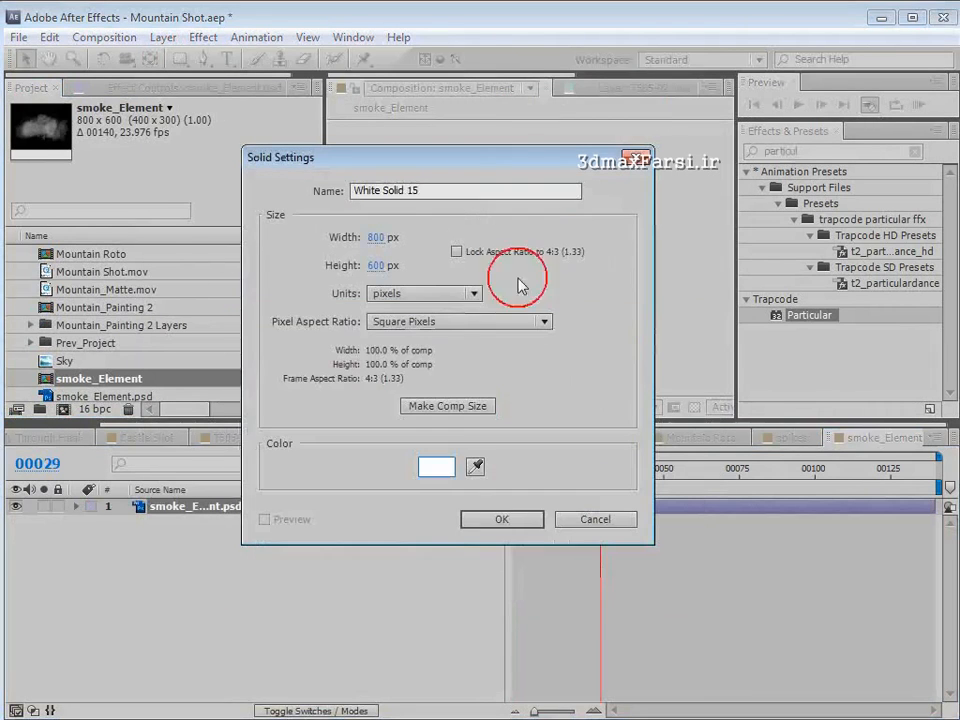
pyautogui.click(499, 520)
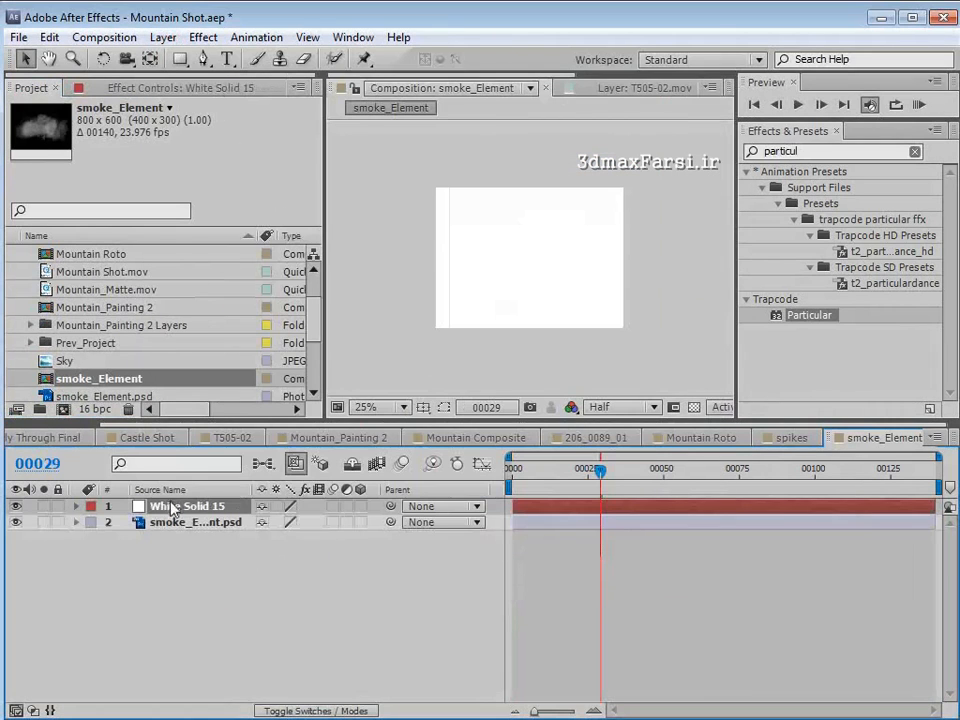
# - Place the white solid below the smoke layer, use the smoke as its luma matte, and check the transparency
pyautogui.moveTo(172, 508)
pyautogui.mouseDown()
pyautogui.moveTo(160, 530)
pyautogui.moveTo(178, 519)
pyautogui.mouseUp()
pyautogui.press('F4')
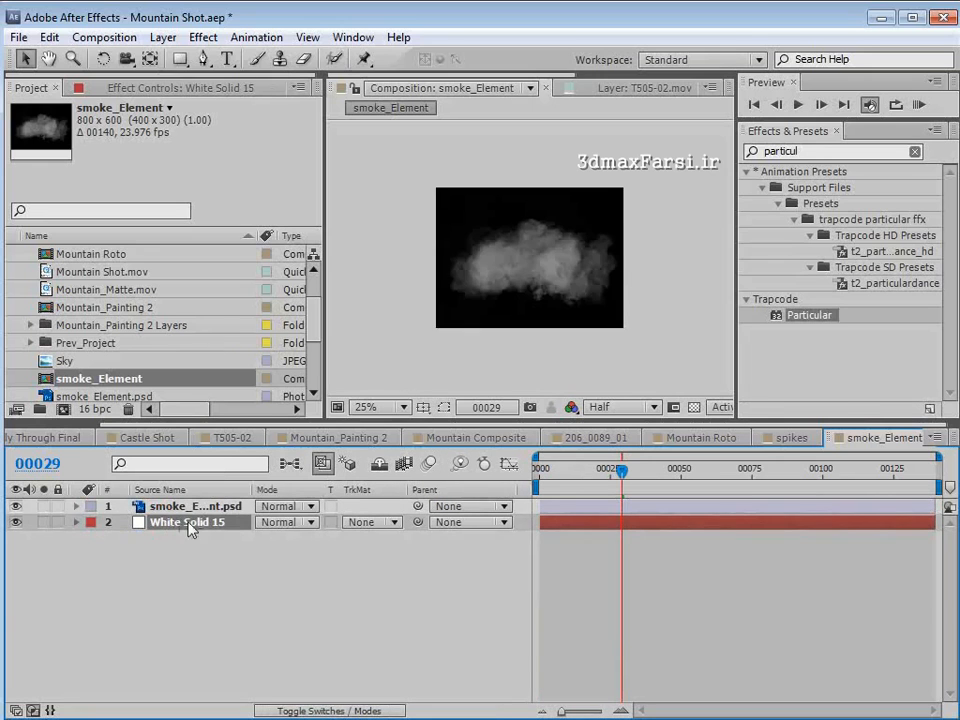
pyautogui.click(376, 522)
pyautogui.click(418, 612)
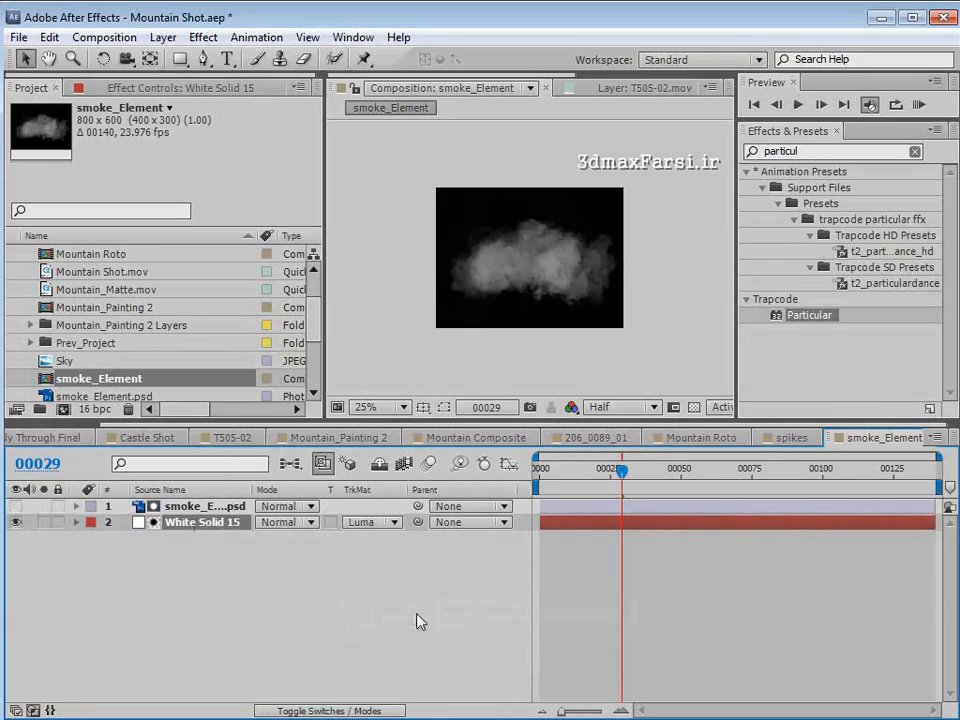
pyautogui.scroll(1, 460, 358)
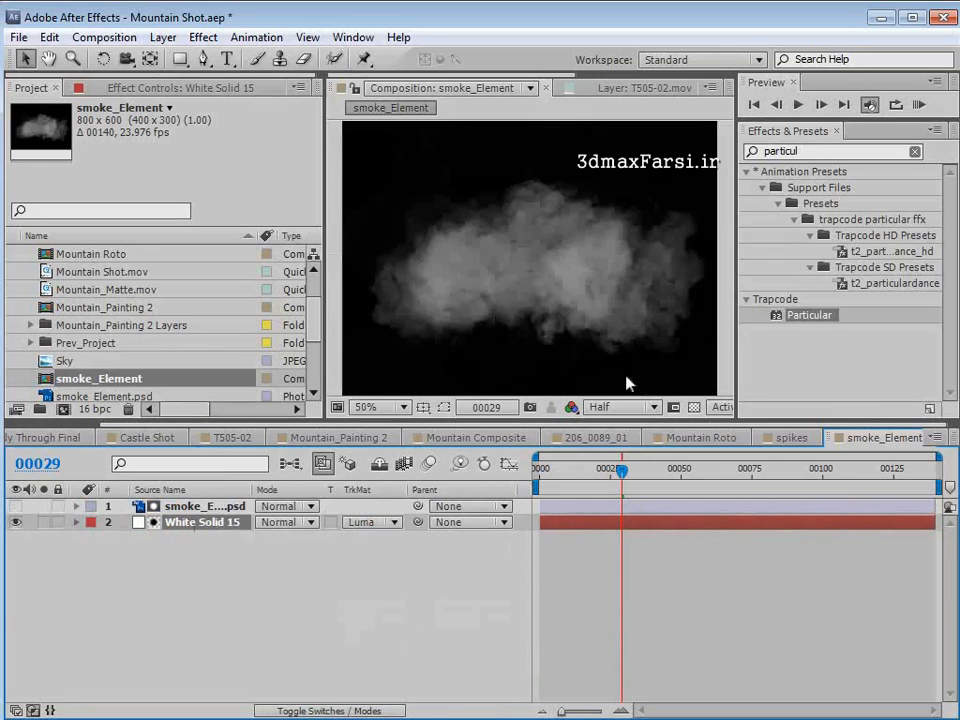
pyautogui.click(690, 407)
pyautogui.click(693, 407)
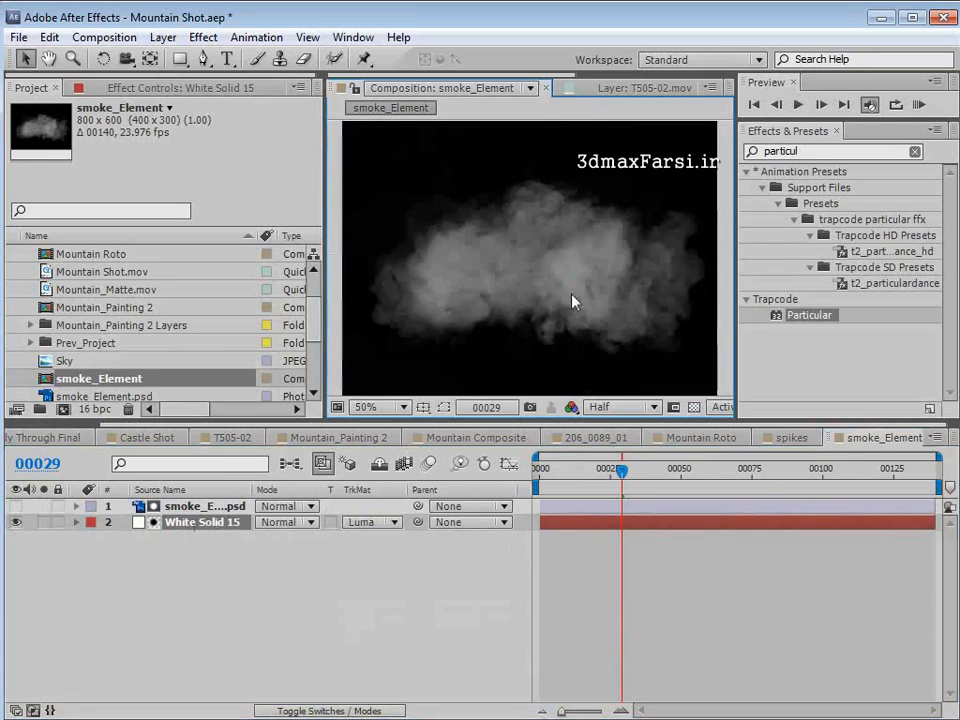
# - Add the smoke_Element composition to the Mountain Composite above Particle Clouds and hide its layer
pyautogui.click(466, 440)
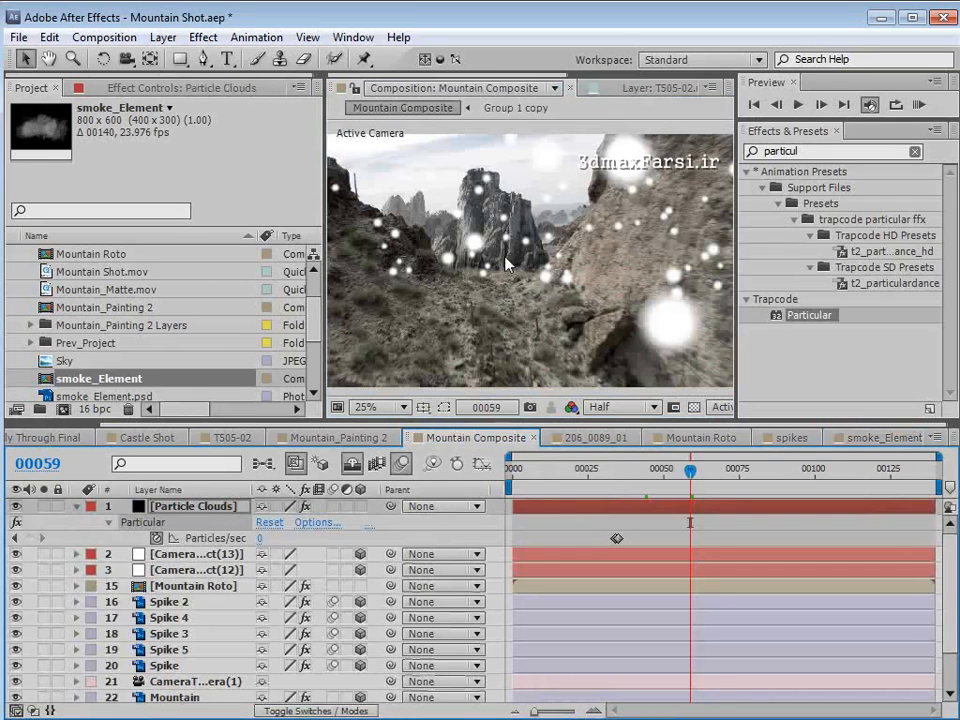
pyautogui.moveTo(93, 385); pyautogui.dragTo(197, 510)
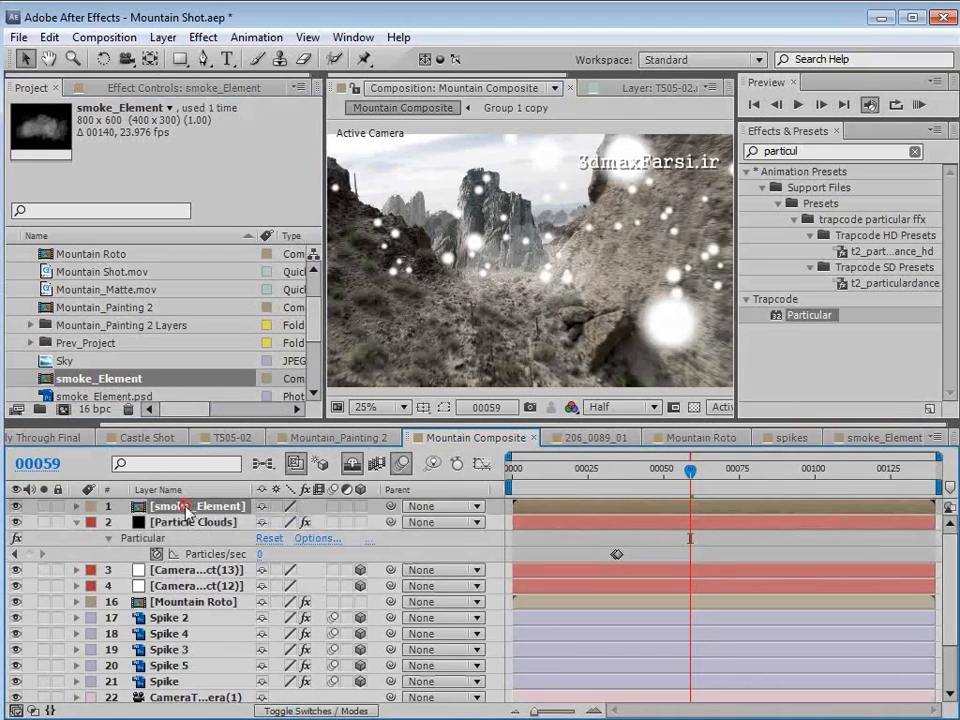
pyautogui.click(14, 508)
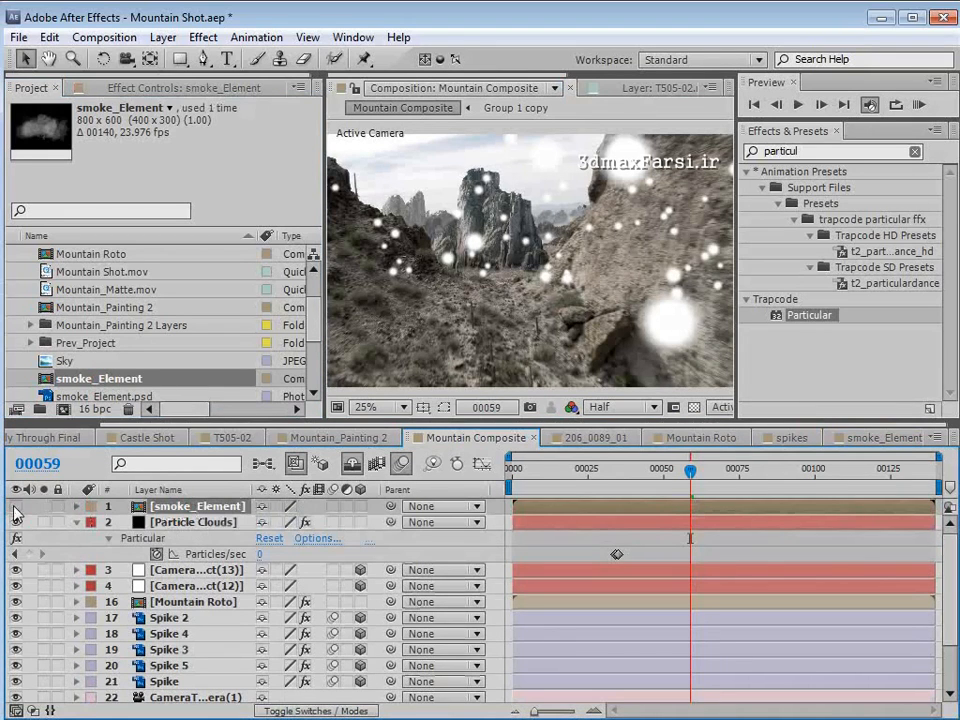
# - Set the Particle Clouds layer's Particle Type to Sprite, with smoke_Element as the texture layer
pyautogui.click(194, 523)
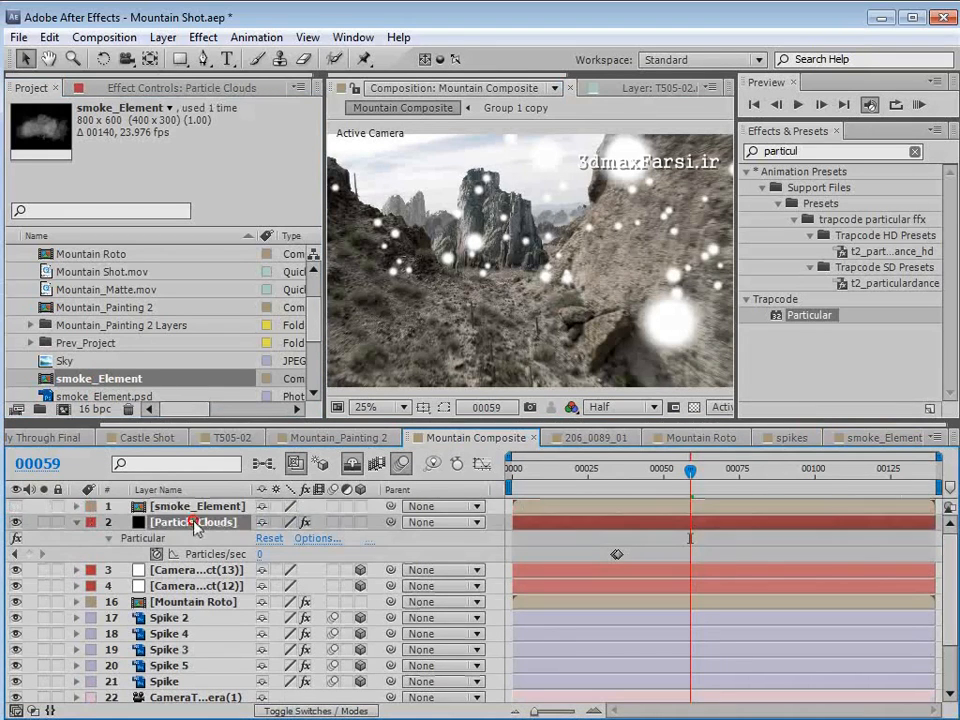
pyautogui.click(131, 88)
pyautogui.moveTo(310, 195); pyautogui.dragTo(301, 298)
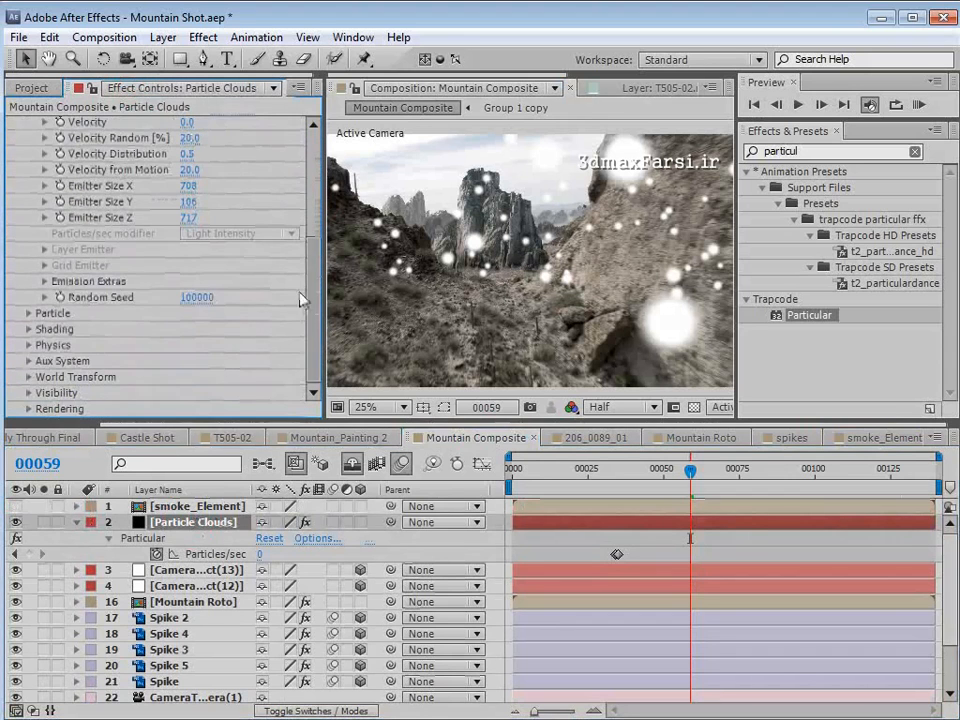
pyautogui.click(29, 314)
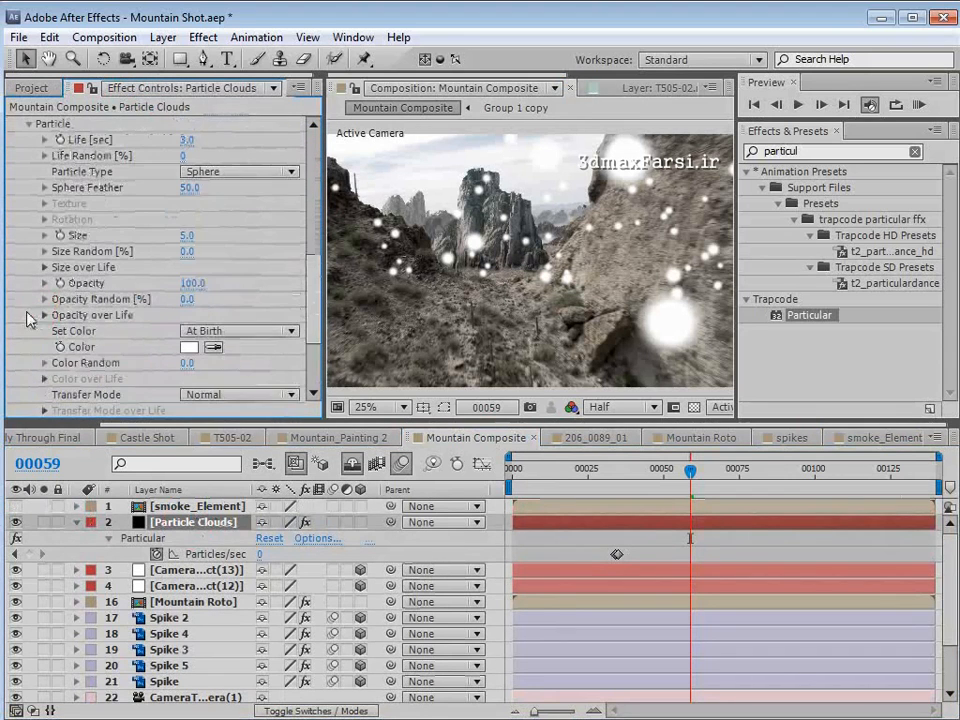
pyautogui.click(231, 172)
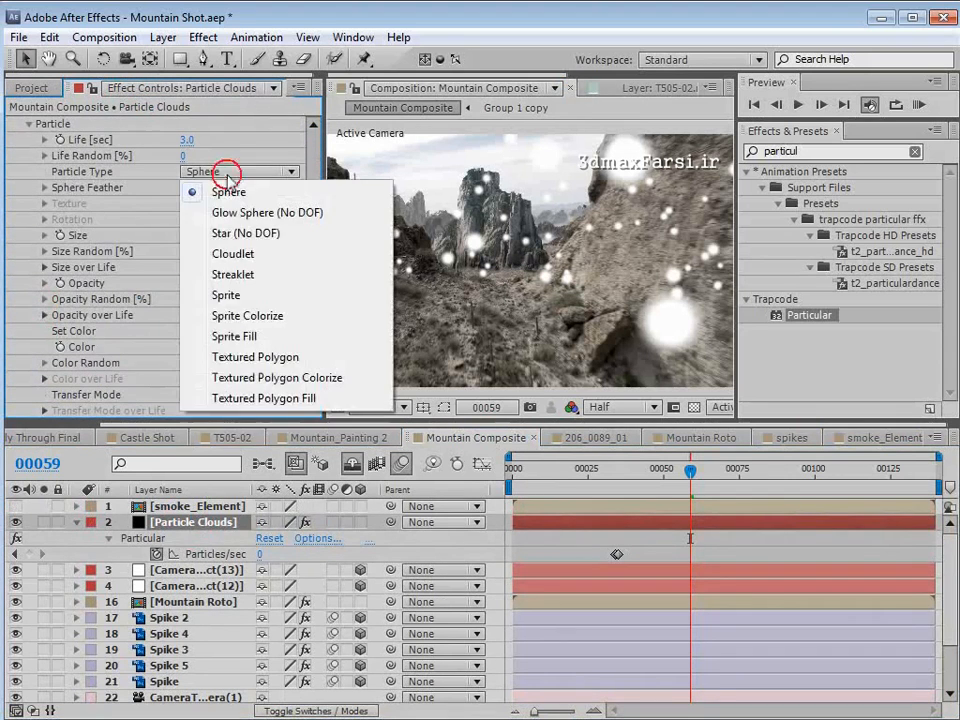
pyautogui.click(254, 298)
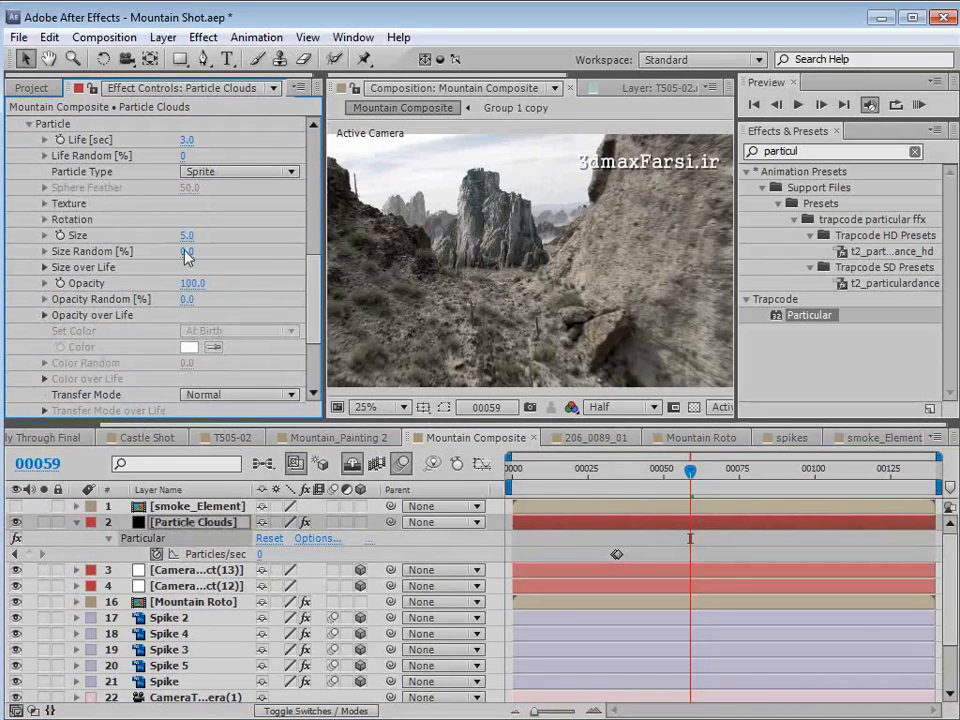
pyautogui.click(44, 204)
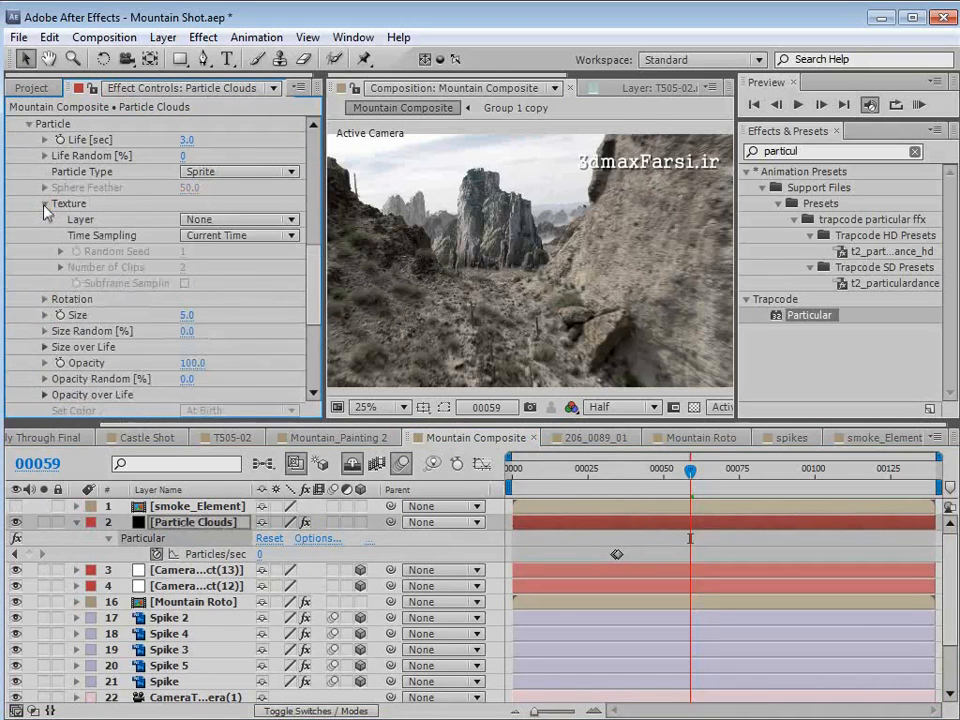
pyautogui.click(199, 224)
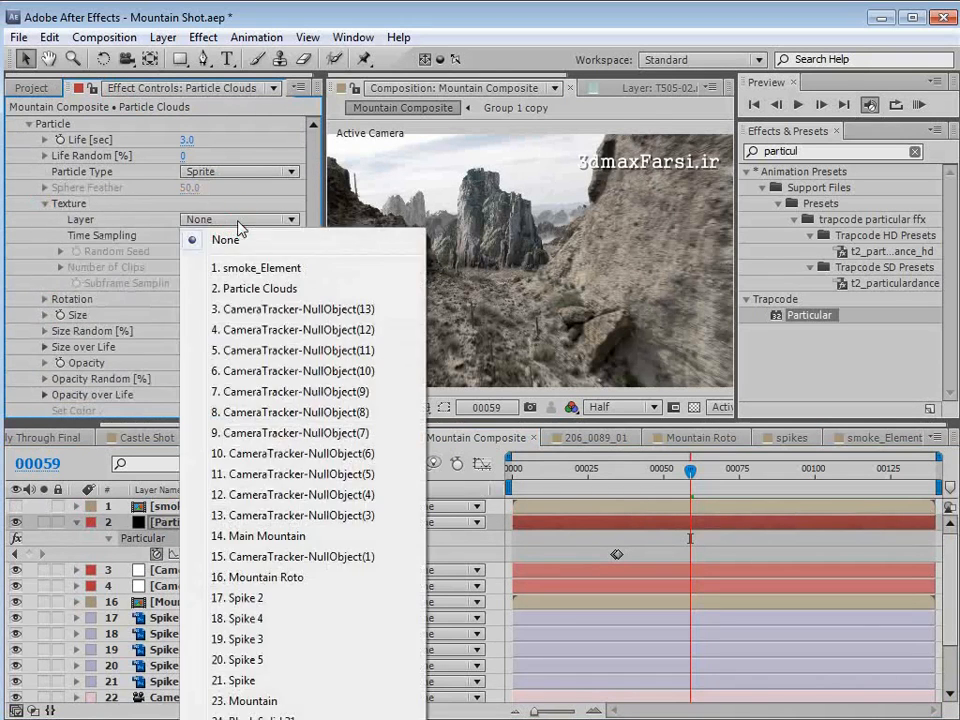
pyautogui.click(291, 270)
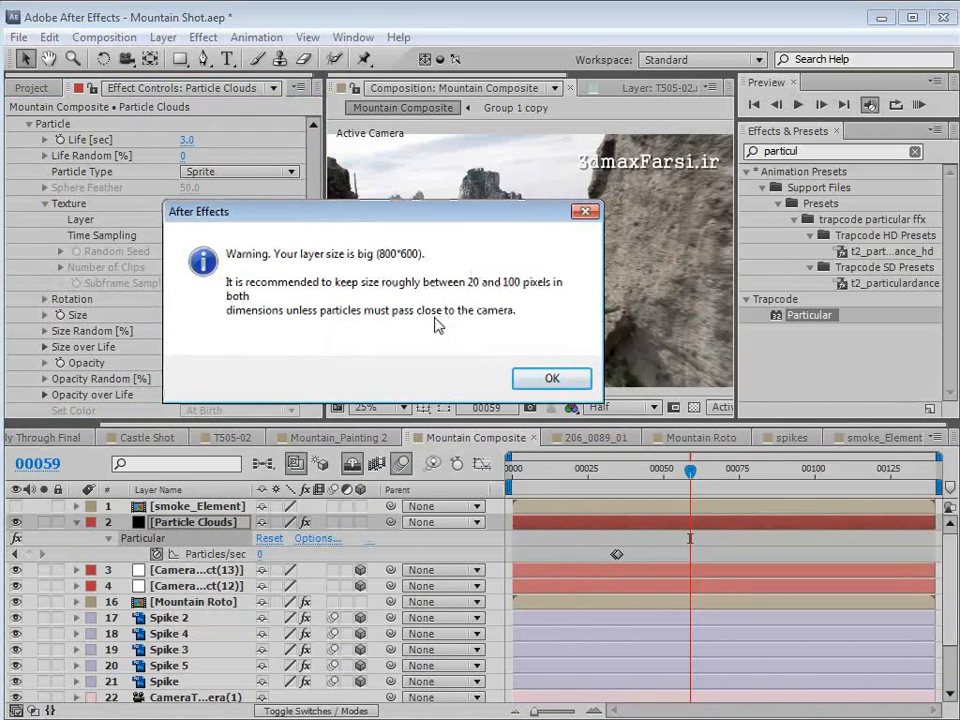
pyautogui.click(550, 380)
# - Examine the cloud image in the smoke_Element composition in an enlarged view
pyautogui.click(878, 437)
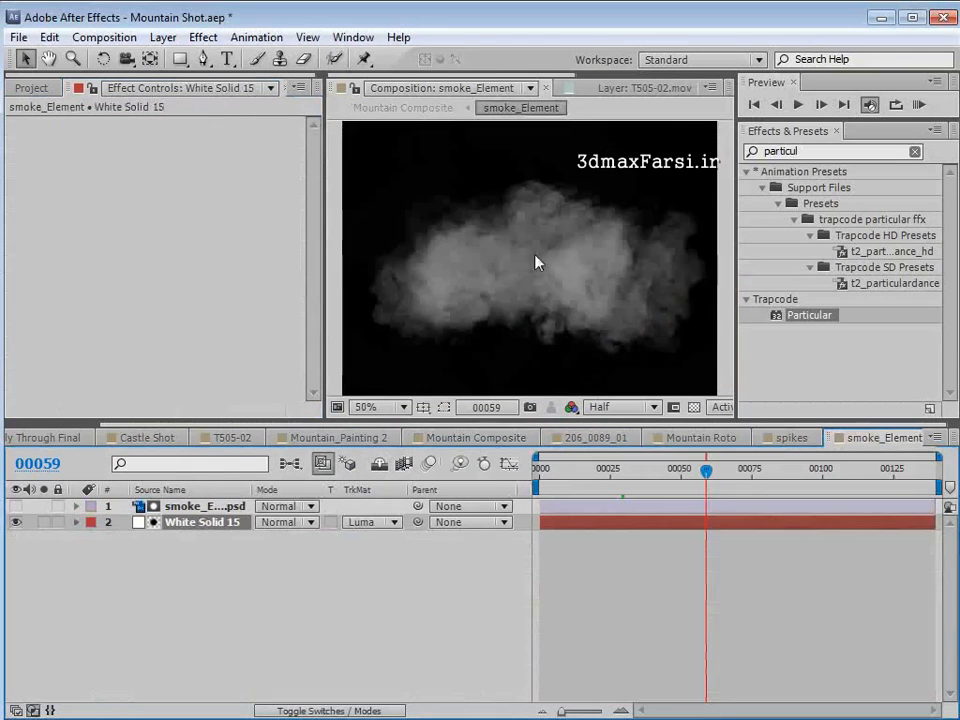
pyautogui.scroll(2, 501, 321)
pyautogui.press('`')
pyautogui.scroll(-2, 503, 324)
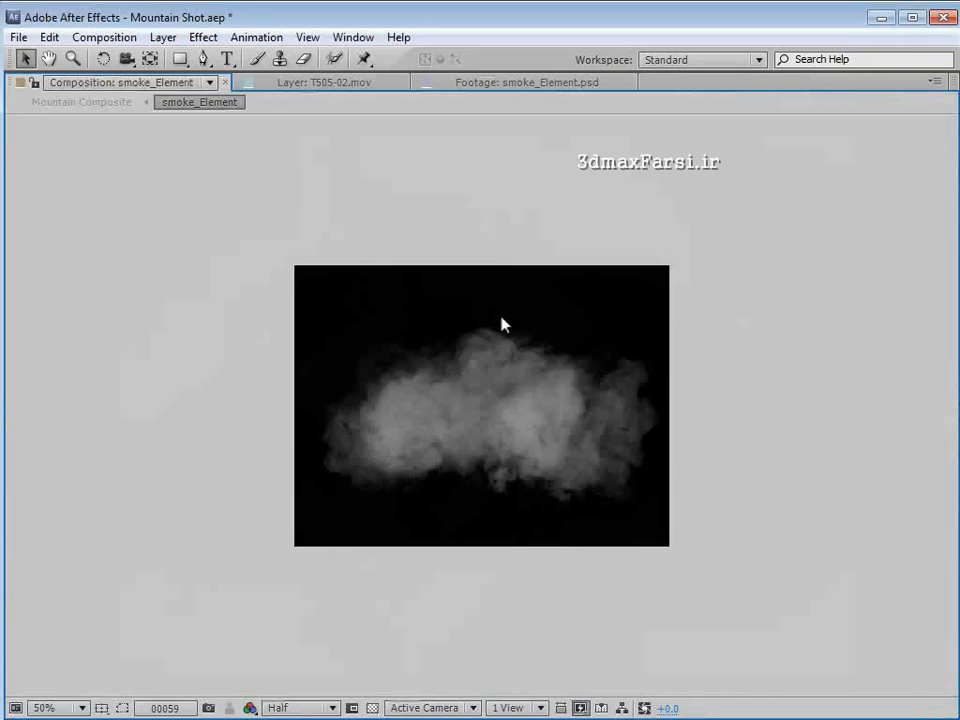
pyautogui.press('`')
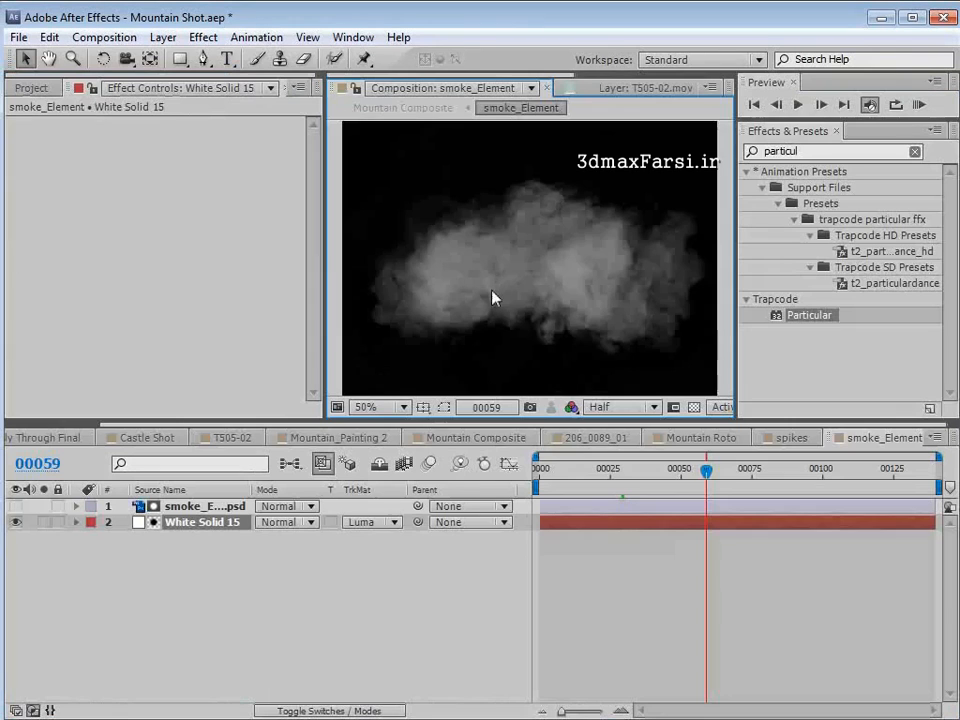
# - In the Mountain Composite, set the Particle Clouds size to 55, Size Random to 22% and Opacity to 67, and check several frames
pyautogui.click(462, 438)
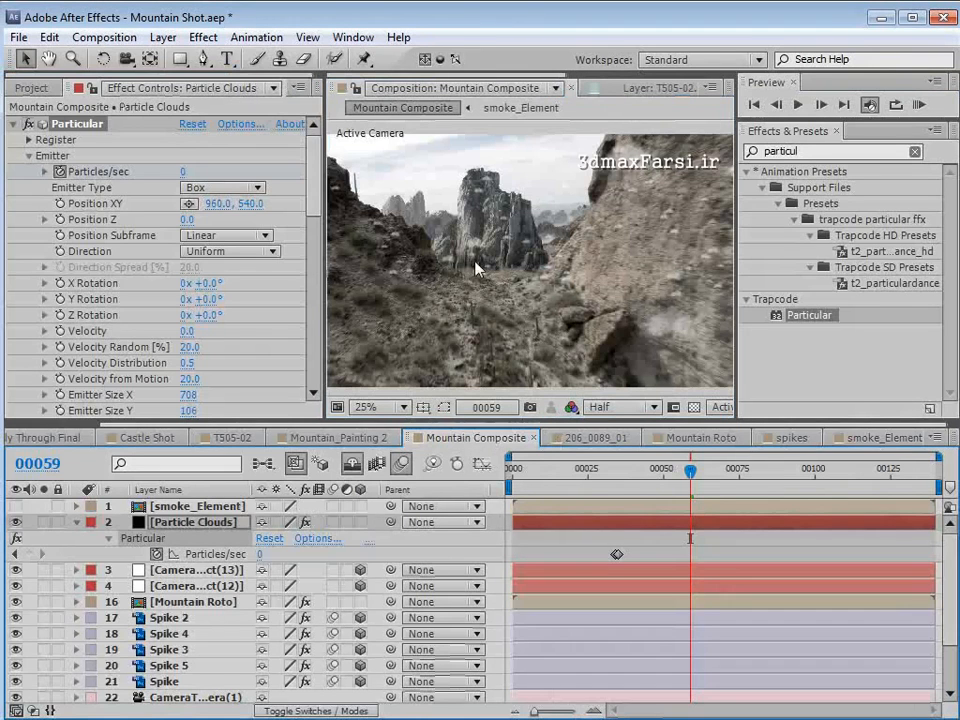
pyautogui.moveTo(320, 195); pyautogui.dragTo(315, 216)
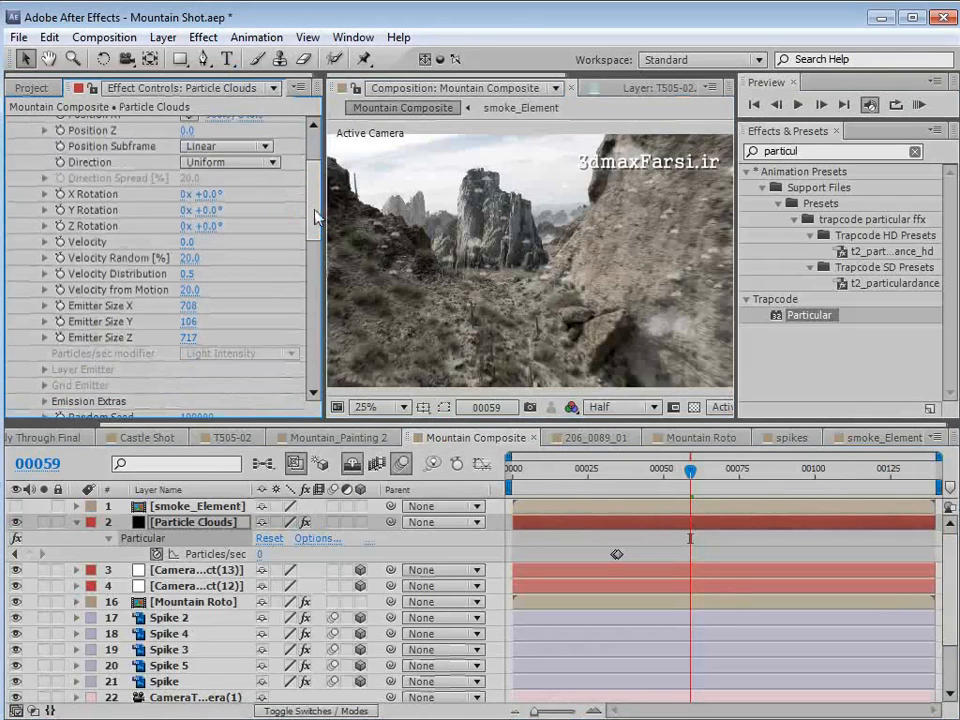
pyautogui.moveTo(316, 211); pyautogui.dragTo(311, 296)
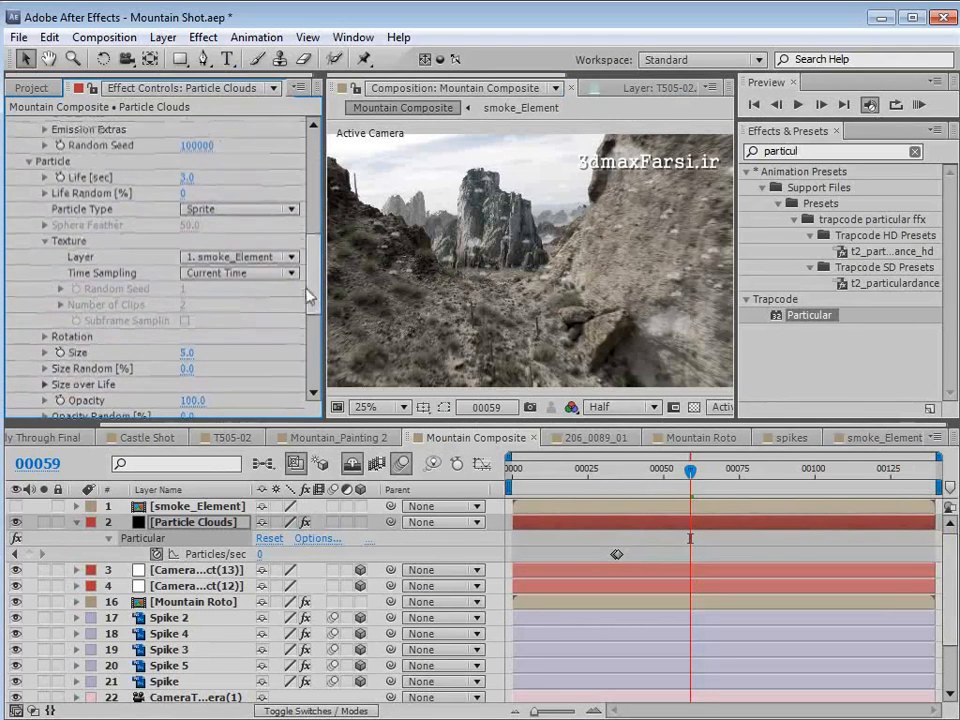
pyautogui.moveTo(189, 360)
pyautogui.mouseDown()
pyautogui.moveTo(251, 354)
pyautogui.moveTo(227, 349)
pyautogui.moveTo(240, 356)
pyautogui.moveTo(197, 365)
pyautogui.moveTo(207, 368)
pyautogui.mouseUp()
pyautogui.moveTo(315, 267); pyautogui.dragTo(317, 291)
pyautogui.moveTo(188, 297); pyautogui.dragTo(155, 298)
pyautogui.moveTo(692, 472); pyautogui.dragTo(762, 484)
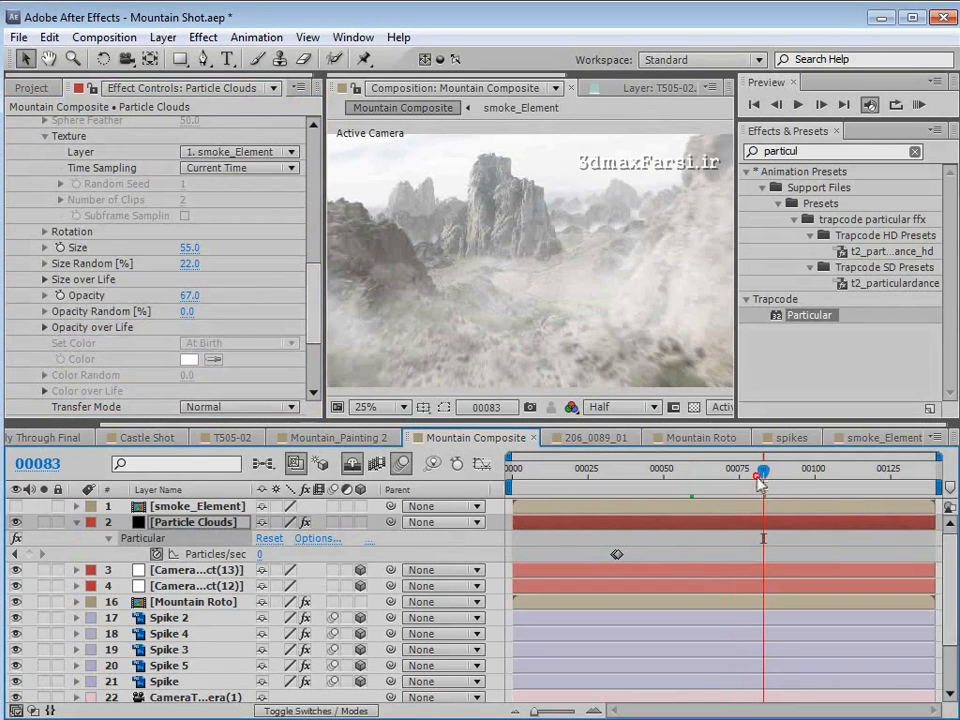
pyautogui.moveTo(760, 484); pyautogui.dragTo(672, 491)
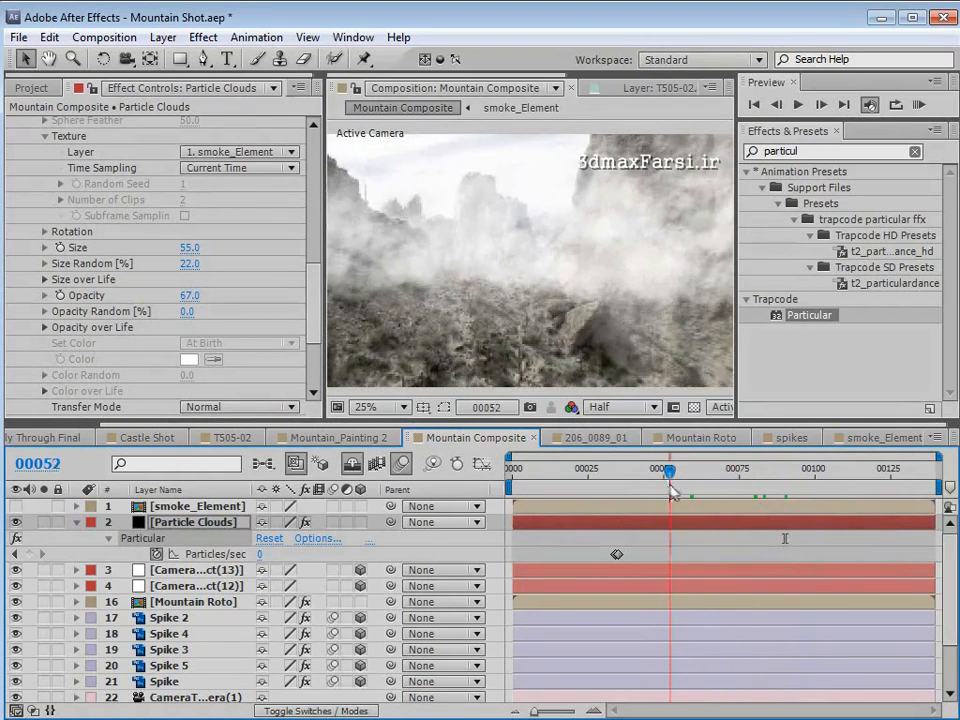
# - Increase the Particle Clouds Emitter Size Z to 1003 and check the cloud depth around frame 49
pyautogui.moveTo(314, 282); pyautogui.dragTo(314, 188)
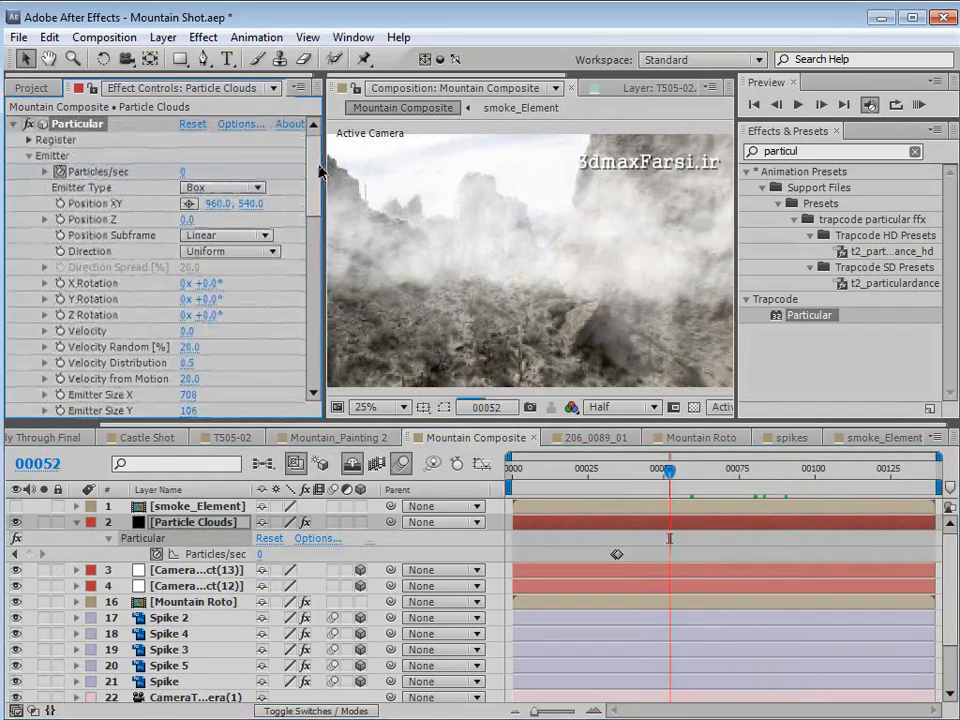
pyautogui.moveTo(250, 159); pyautogui.dragTo(315, 169)
pyautogui.moveTo(670, 469)
pyautogui.mouseDown()
pyautogui.moveTo(733, 471)
pyautogui.moveTo(607, 470)
pyautogui.moveTo(655, 470)
pyautogui.mouseUp()
pyautogui.scroll(-3, 164, 223)
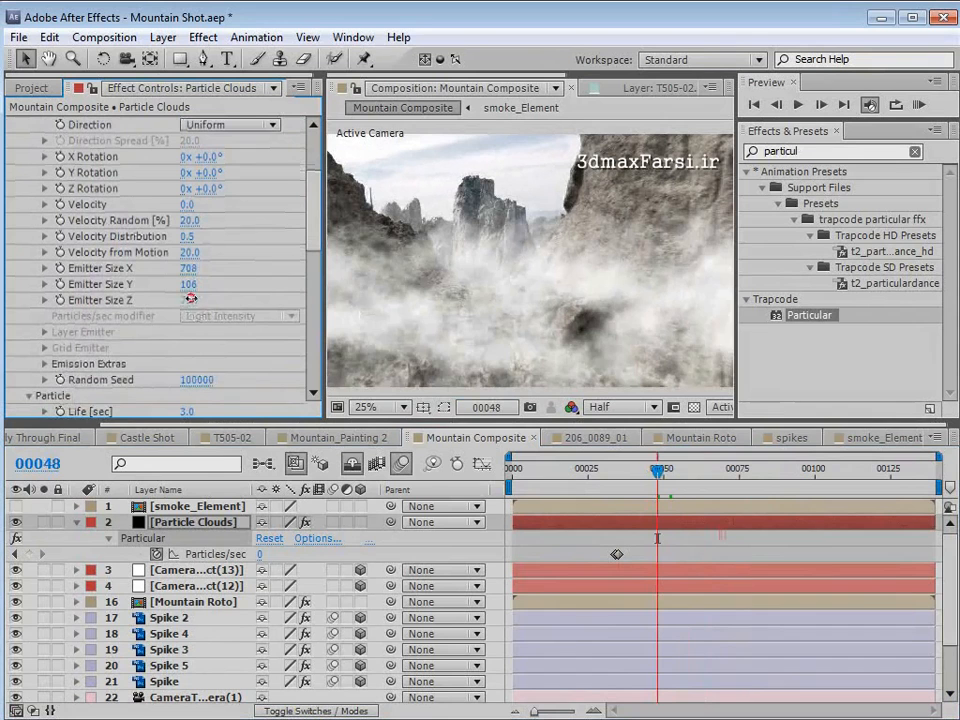
pyautogui.moveTo(188, 300); pyautogui.dragTo(440, 278)
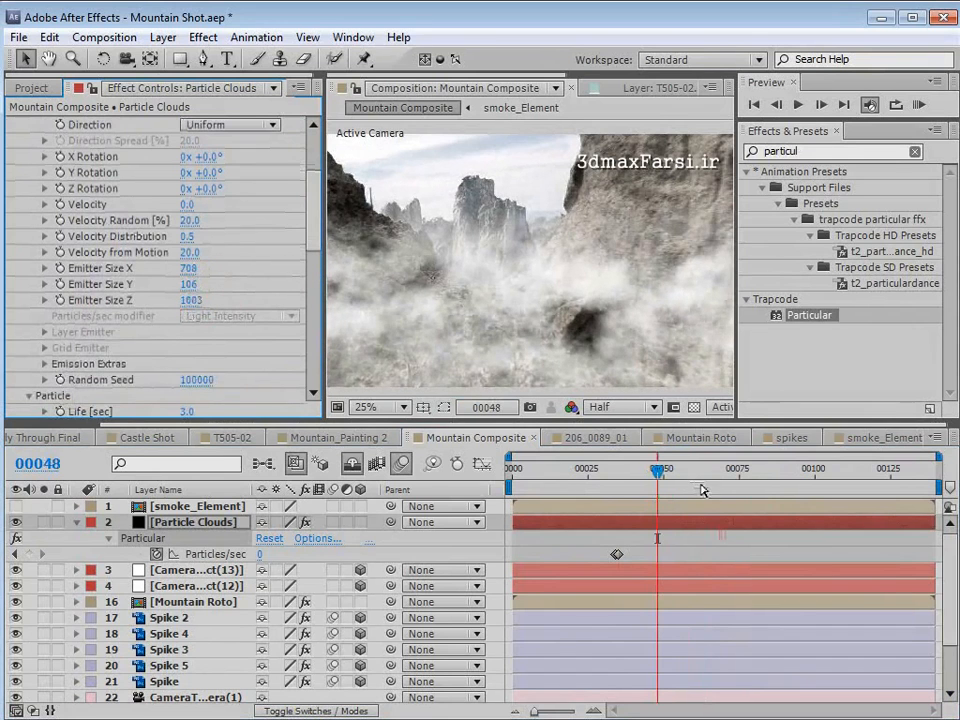
pyautogui.moveTo(671, 469)
pyautogui.mouseDown()
pyautogui.moveTo(770, 470)
pyautogui.moveTo(698, 470)
pyautogui.moveTo(716, 465)
pyautogui.moveTo(654, 476)
pyautogui.moveTo(662, 476)
pyautogui.mouseUp()
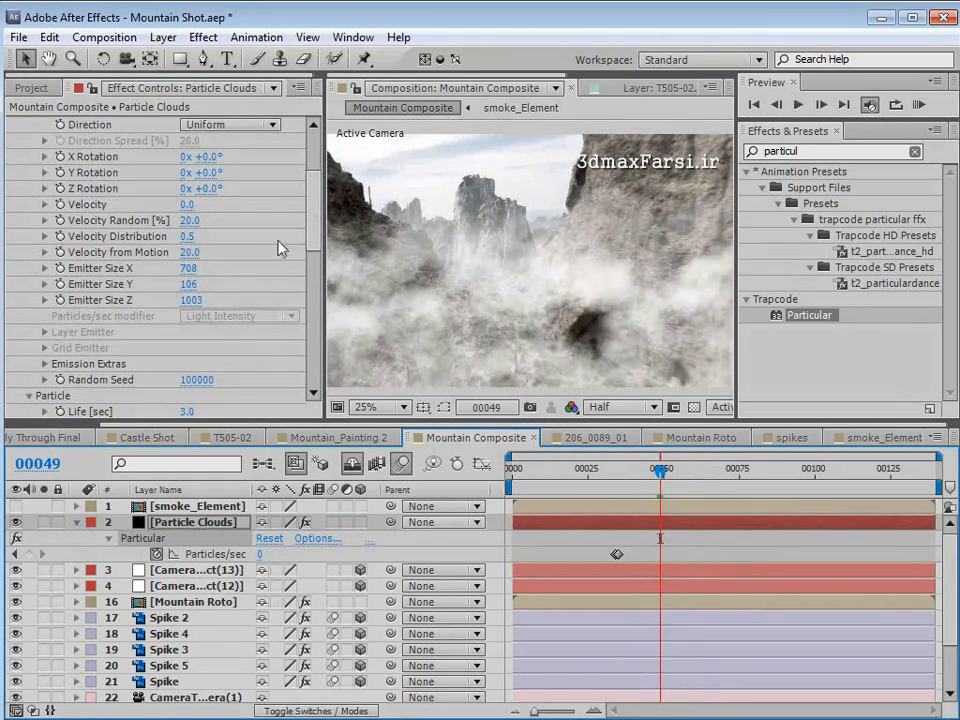
# - Try flattening the cloud layer by reducing Emitter Size Y to 39, check frame 55, and raise it slightly
pyautogui.moveTo(187, 284); pyautogui.dragTo(101, 288)
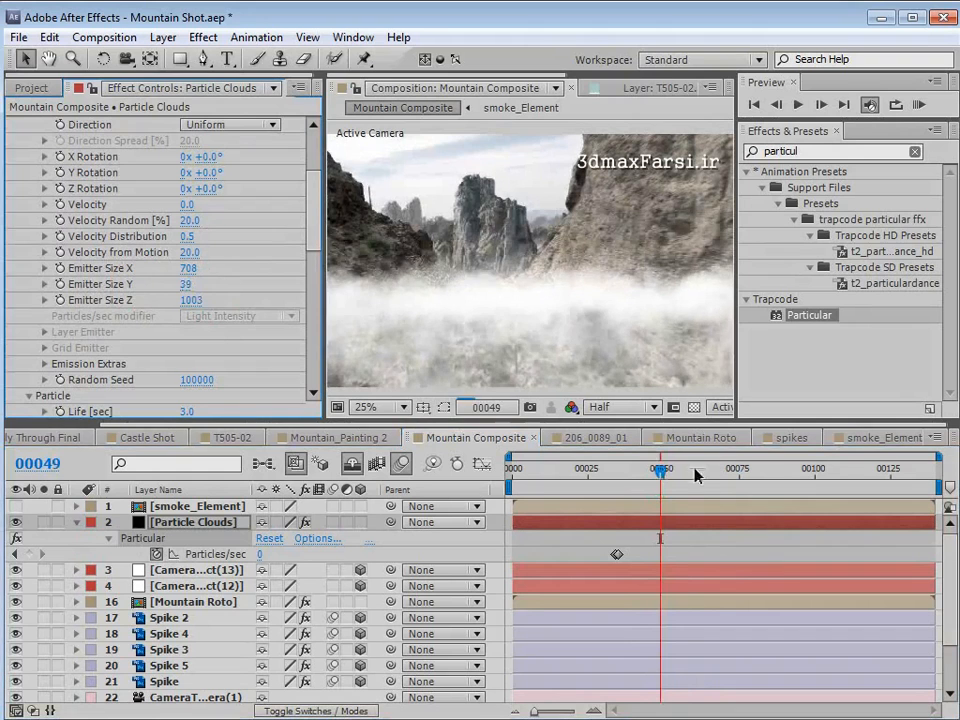
pyautogui.moveTo(658, 473); pyautogui.dragTo(679, 476)
pyautogui.moveTo(187, 285); pyautogui.dragTo(201, 279)
# - Tilt the cloud particles by setting the World Transform X Rotation to 6°, and check the adjacent frame
pyautogui.moveTo(312, 232); pyautogui.dragTo(302, 372)
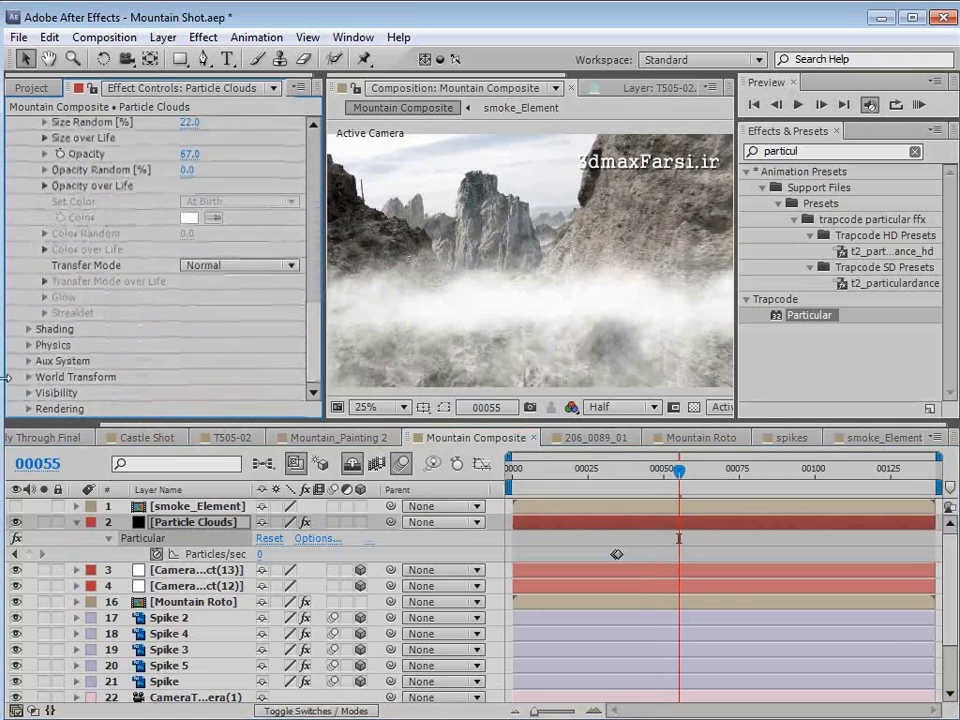
pyautogui.click(28, 376)
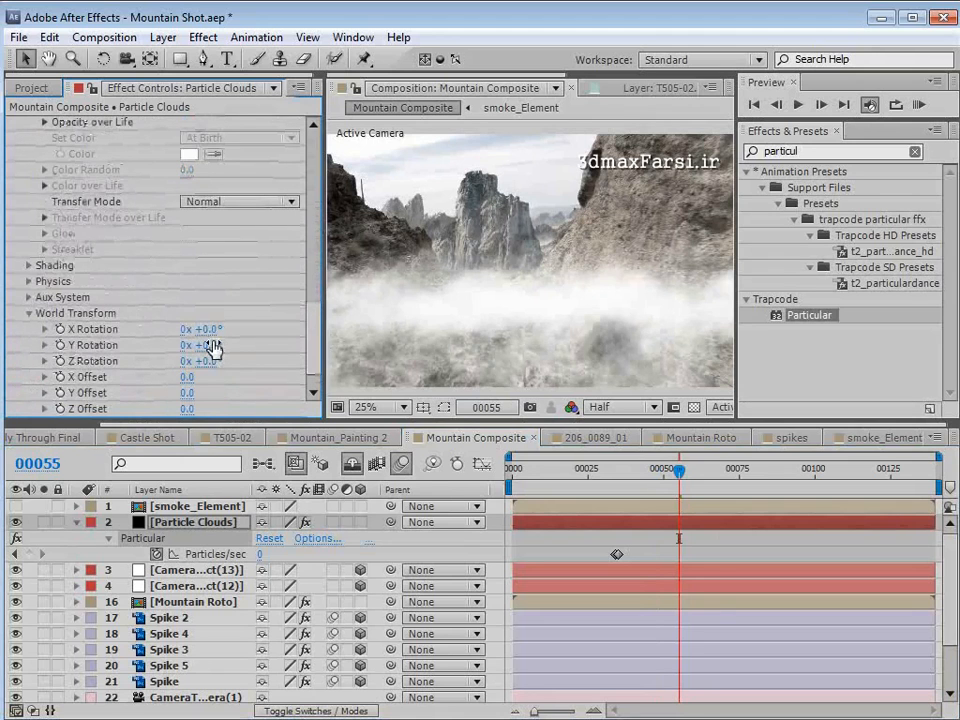
pyautogui.moveTo(224, 342)
pyautogui.mouseDown()
pyautogui.moveTo(245, 343)
pyautogui.moveTo(210, 355)
pyautogui.moveTo(222, 328)
pyautogui.moveTo(240, 328)
pyautogui.moveTo(210, 328)
pyautogui.mouseUp()
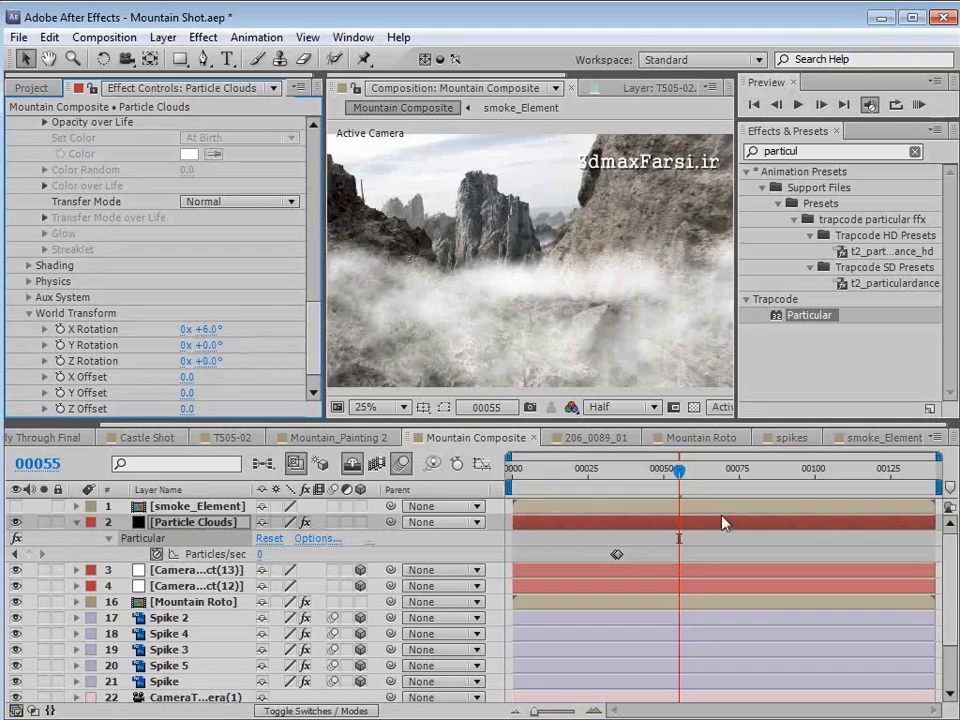
pyautogui.moveTo(679, 468)
pyautogui.mouseDown()
pyautogui.moveTo(737, 468)
pyautogui.moveTo(674, 468)
pyautogui.mouseUp()
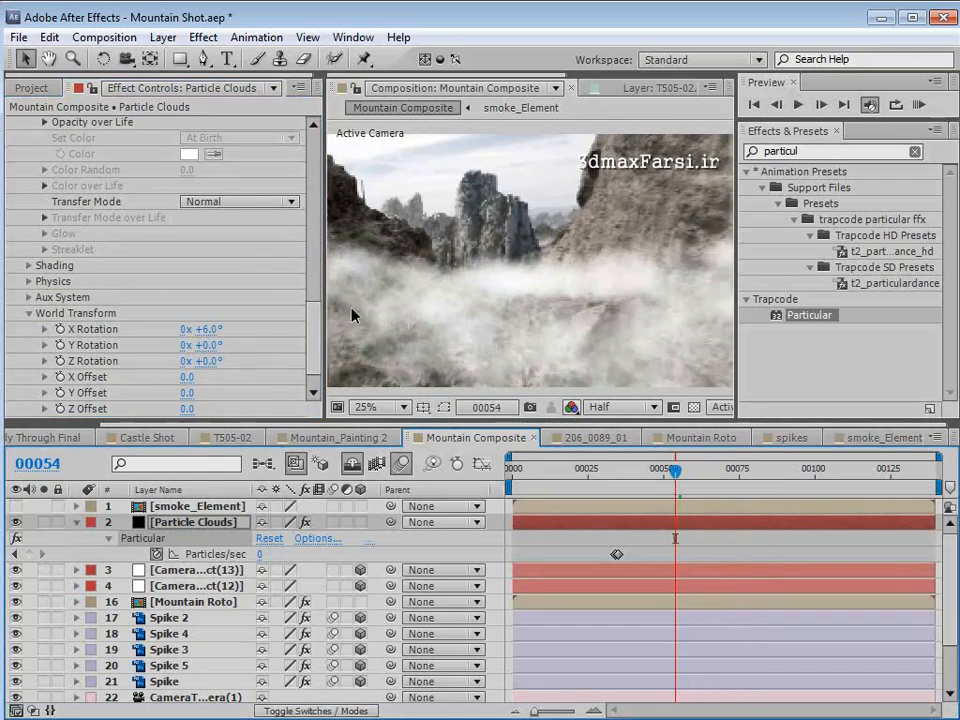
# - Set the Particle Clouds Emitter Size Y to 128 and check the fog at frame 47
pyautogui.moveTo(312, 323); pyautogui.dragTo(312, 187)
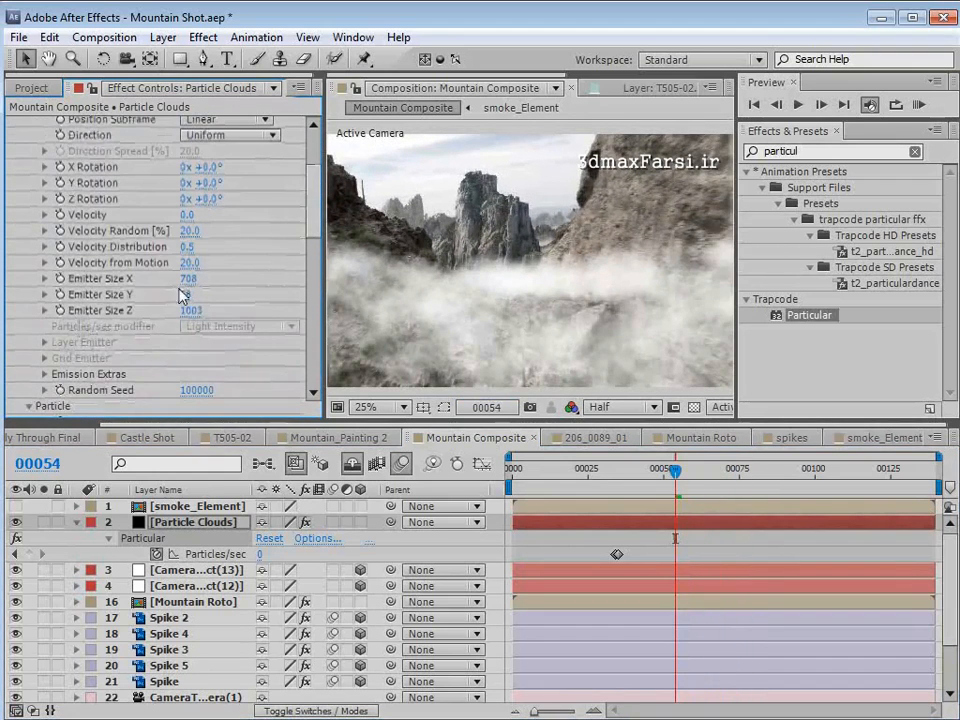
pyautogui.moveTo(187, 290); pyautogui.dragTo(240, 280)
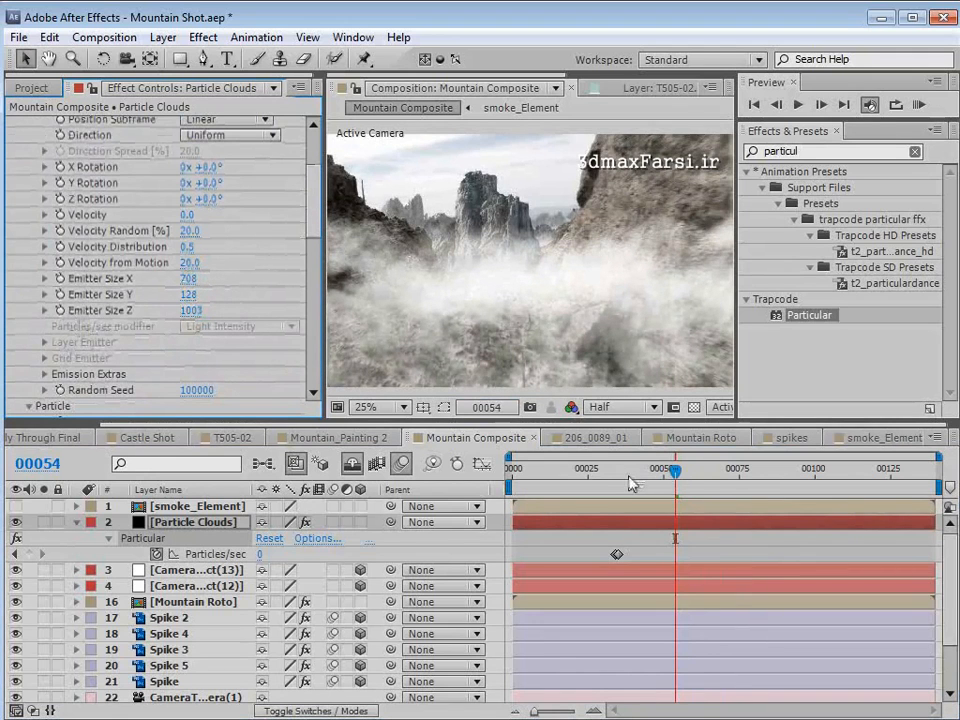
pyautogui.moveTo(675, 468); pyautogui.dragTo(657, 488)
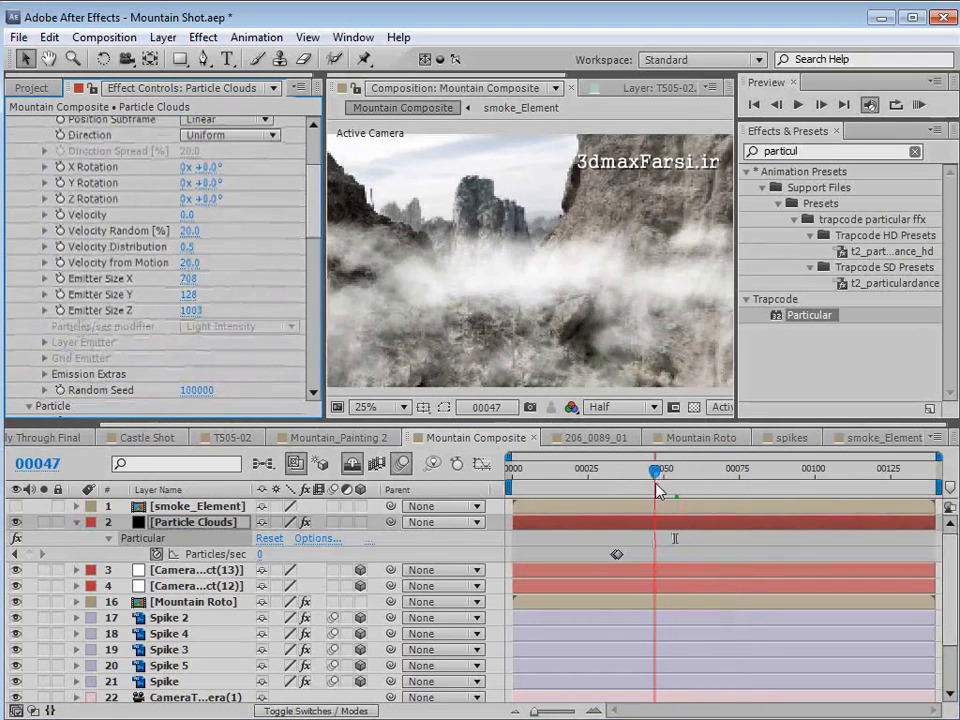
# - Set the first Particles/sec keyframe of Particle Clouds to 150 and check the denser fog on nearby frames
pyautogui.press('=')
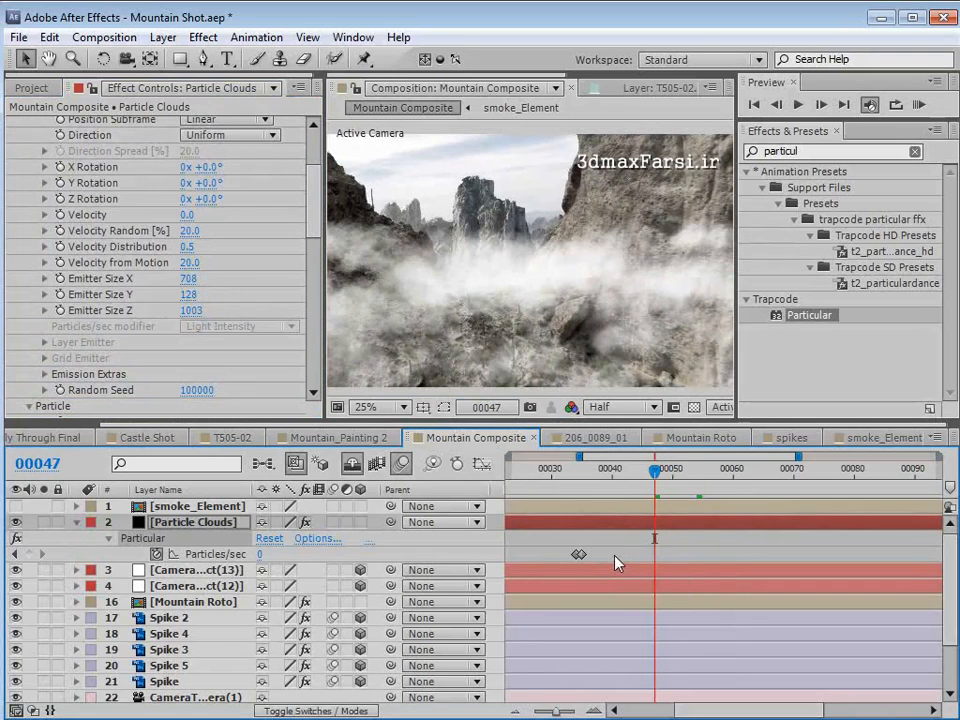
pyautogui.doubleClick(578, 555)
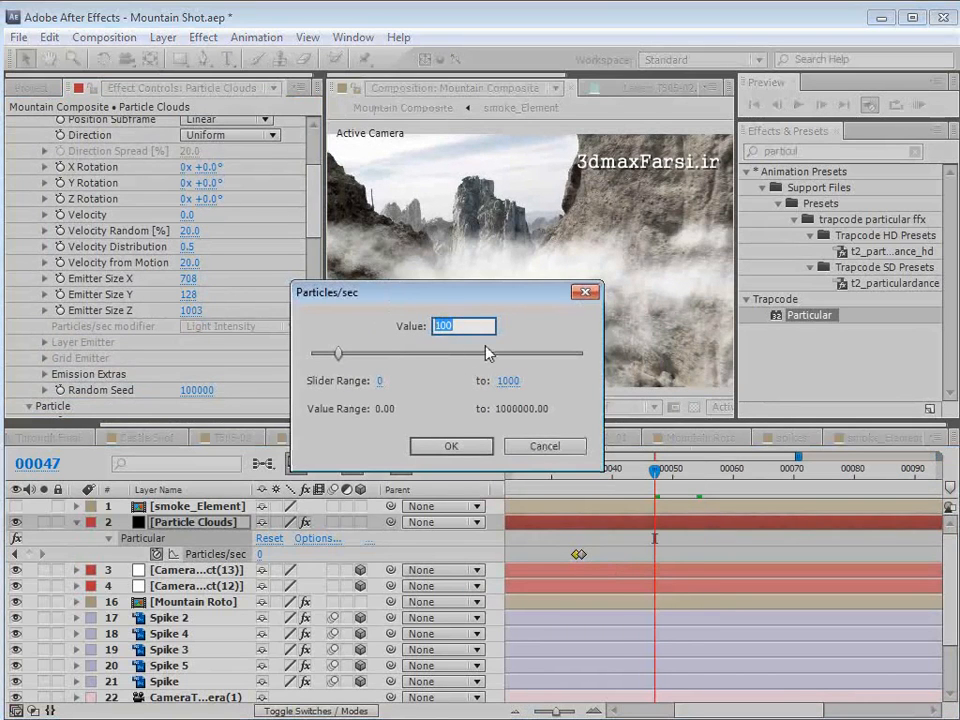
pyautogui.write('150')
pyautogui.press('Return')
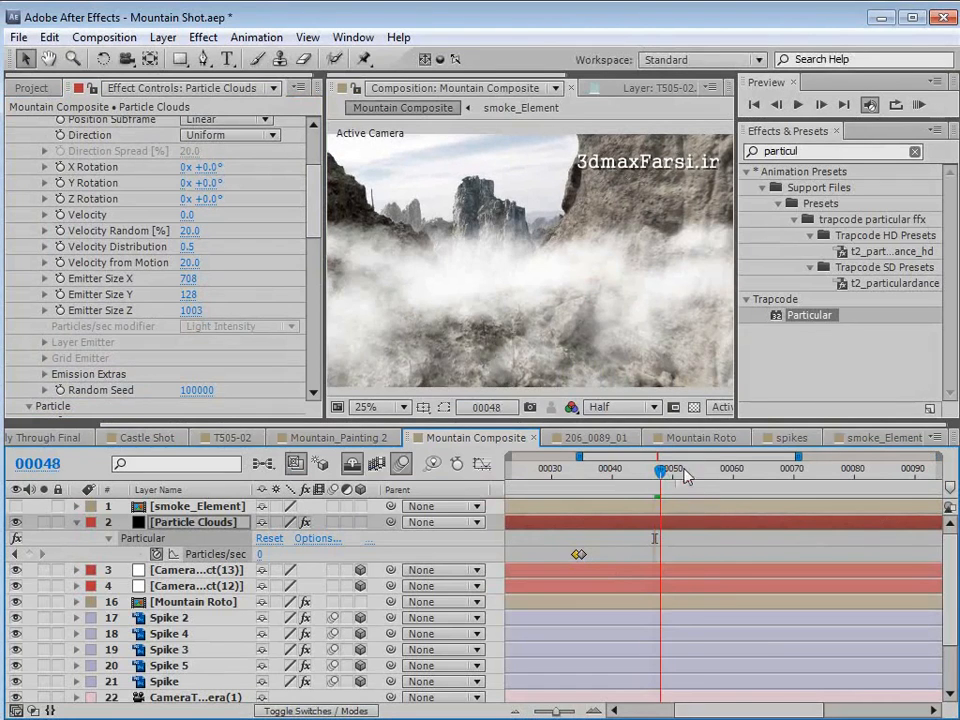
pyautogui.moveTo(686, 478); pyautogui.dragTo(642, 470)
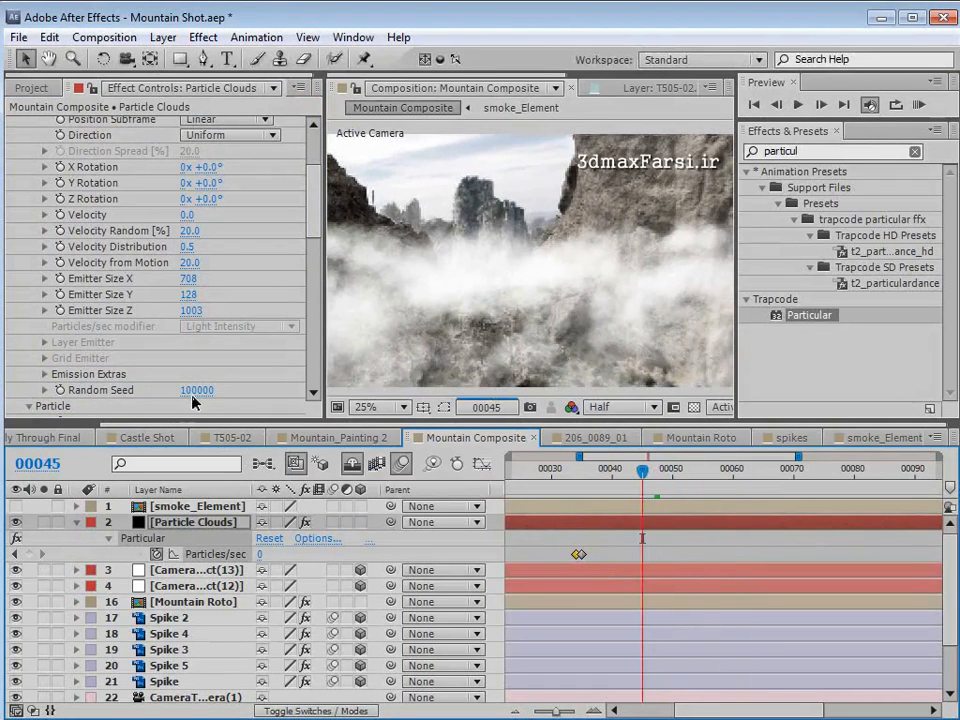
# - Set the cloud emitter's Random Seed to 100160 and lower the particle Opacity to 45, checking frames 58 to 65
pyautogui.moveTo(195, 390); pyautogui.dragTo(200, 390)
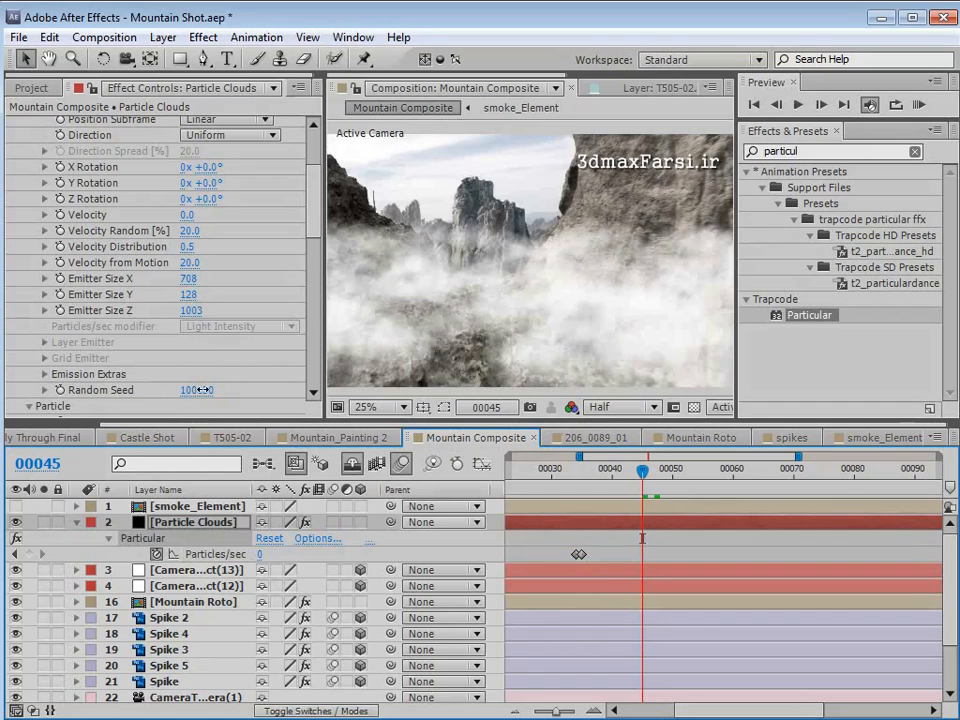
pyautogui.moveTo(644, 470); pyautogui.dragTo(721, 472)
pyautogui.moveTo(326, 225); pyautogui.dragTo(321, 274)
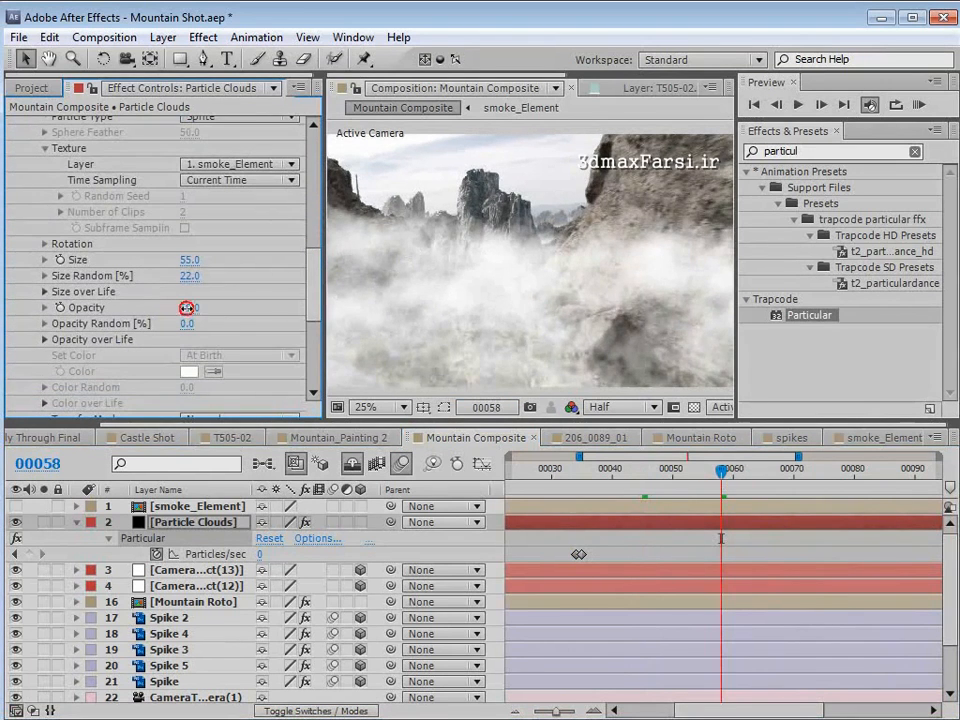
pyautogui.moveTo(187, 308); pyautogui.dragTo(174, 309)
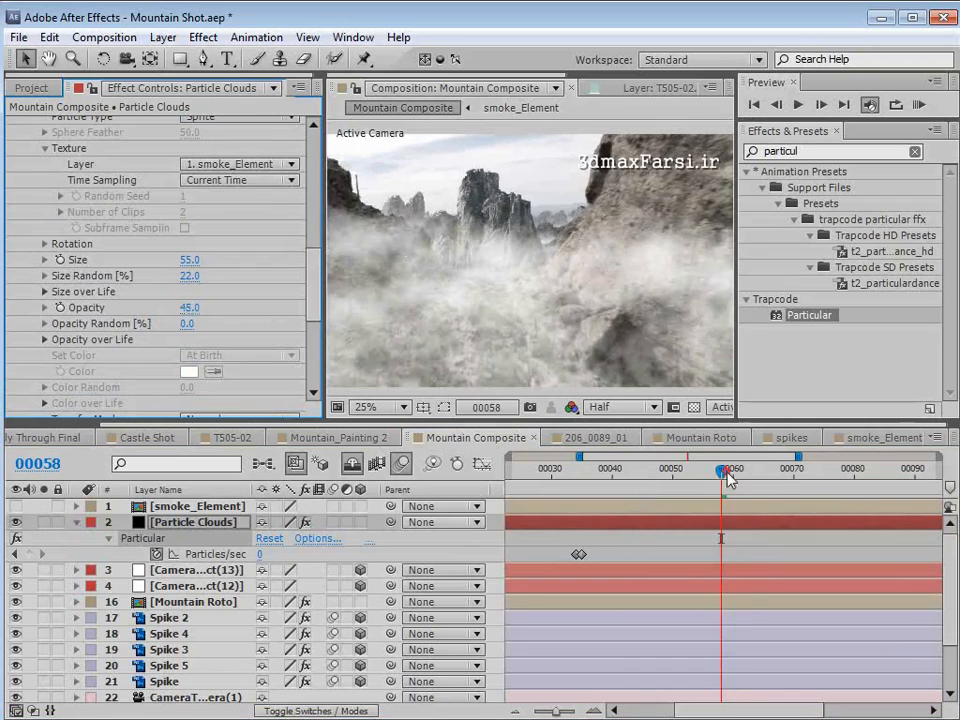
pyautogui.moveTo(727, 478); pyautogui.dragTo(763, 500)
# - Set the cloud particles' Life to 10 seconds and check that the clouds persist through the rest of the shot
pyautogui.moveTo(313, 303); pyautogui.dragTo(311, 246)
pyautogui.click(190, 304)
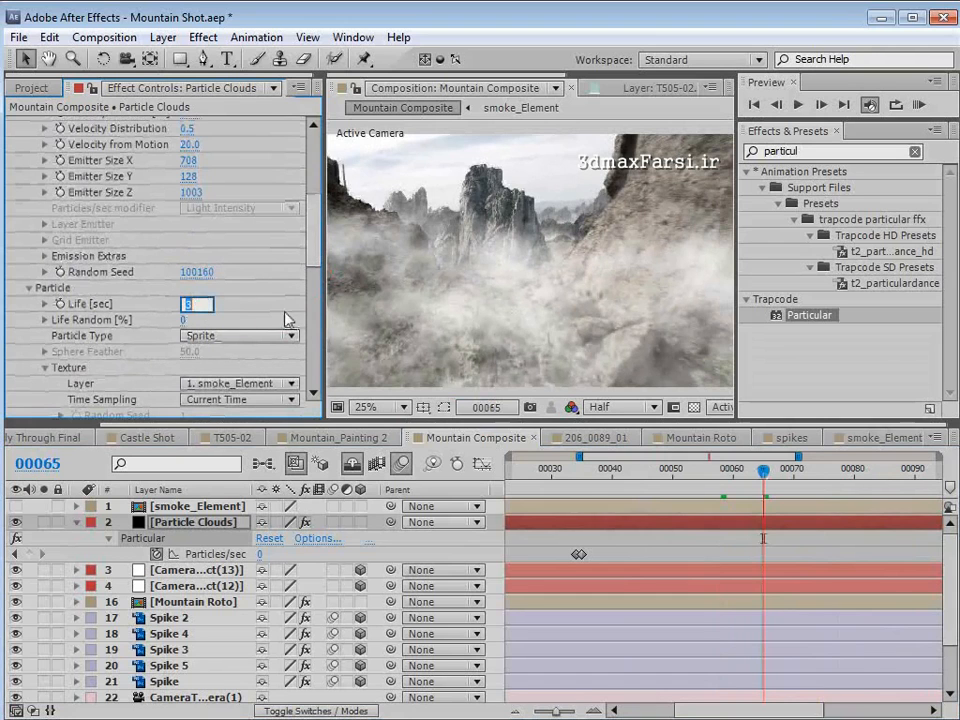
pyautogui.write('10')
pyautogui.press('Return')
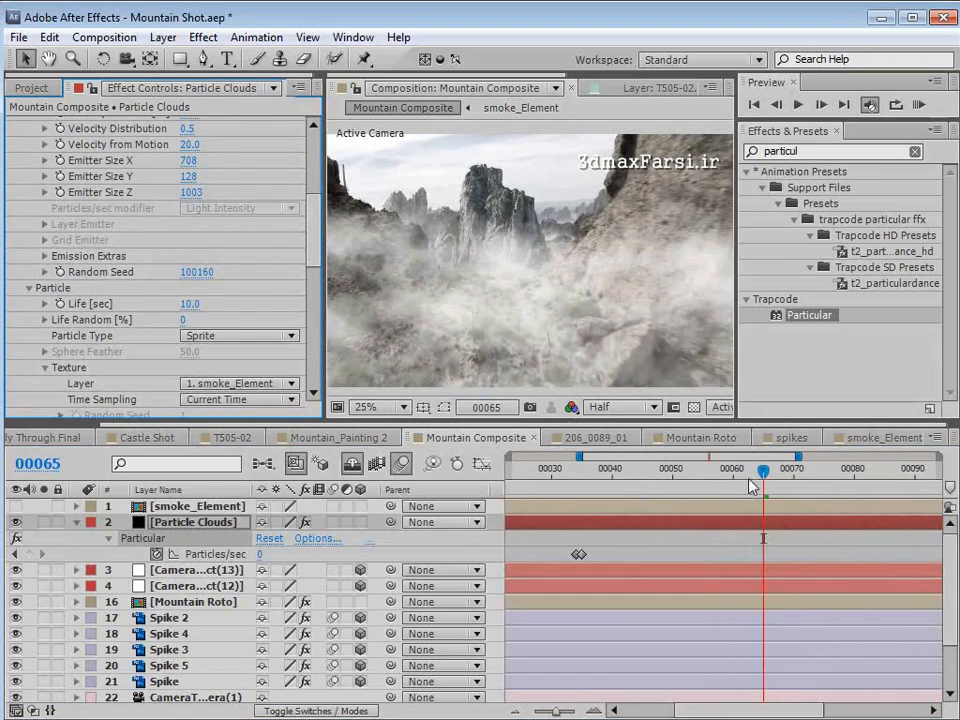
pyautogui.moveTo(763, 470); pyautogui.dragTo(940, 503)
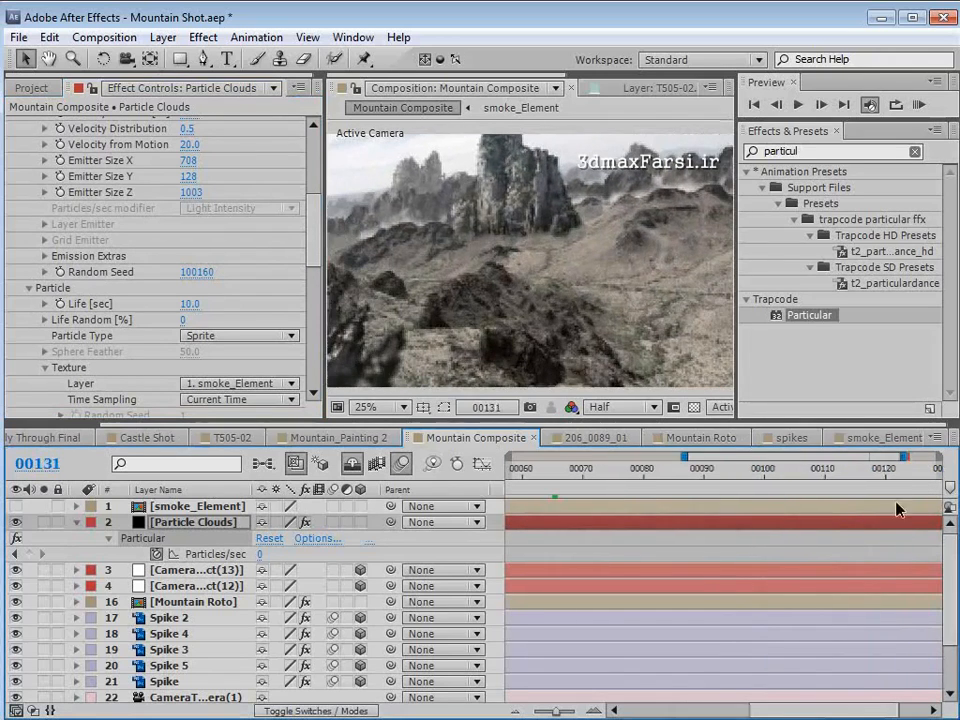
pyautogui.press('-')
pyautogui.press('-')
pyautogui.moveTo(668, 472); pyautogui.dragTo(812, 481)
# - Solo the Particle Clouds layer and set its Near Start Fade visibility to 130
pyautogui.click(43, 523)
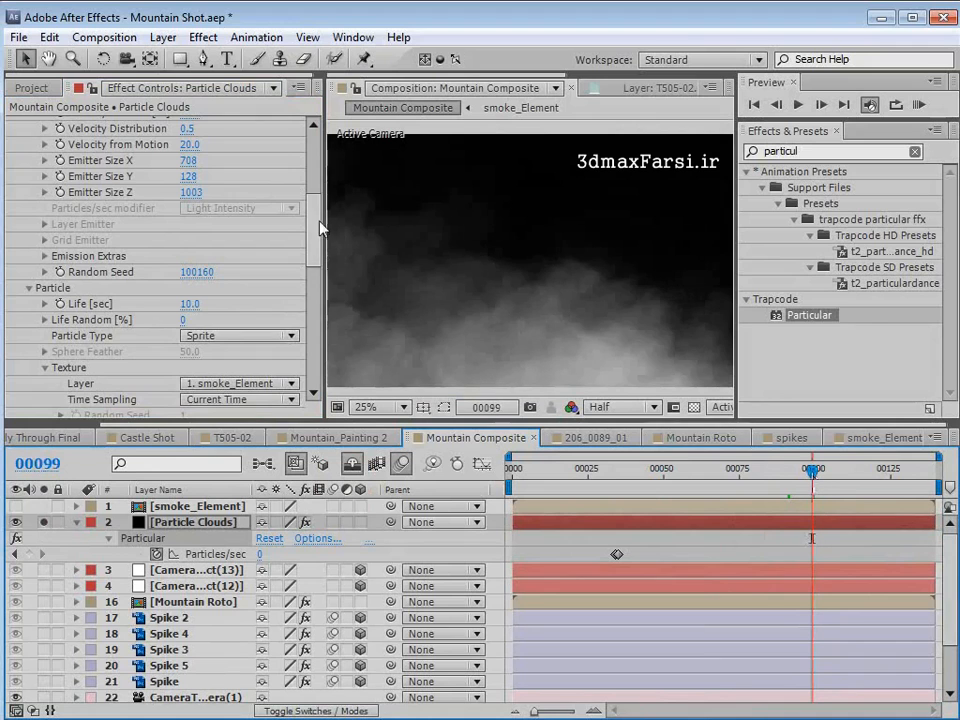
pyautogui.moveTo(314, 262); pyautogui.dragTo(310, 362)
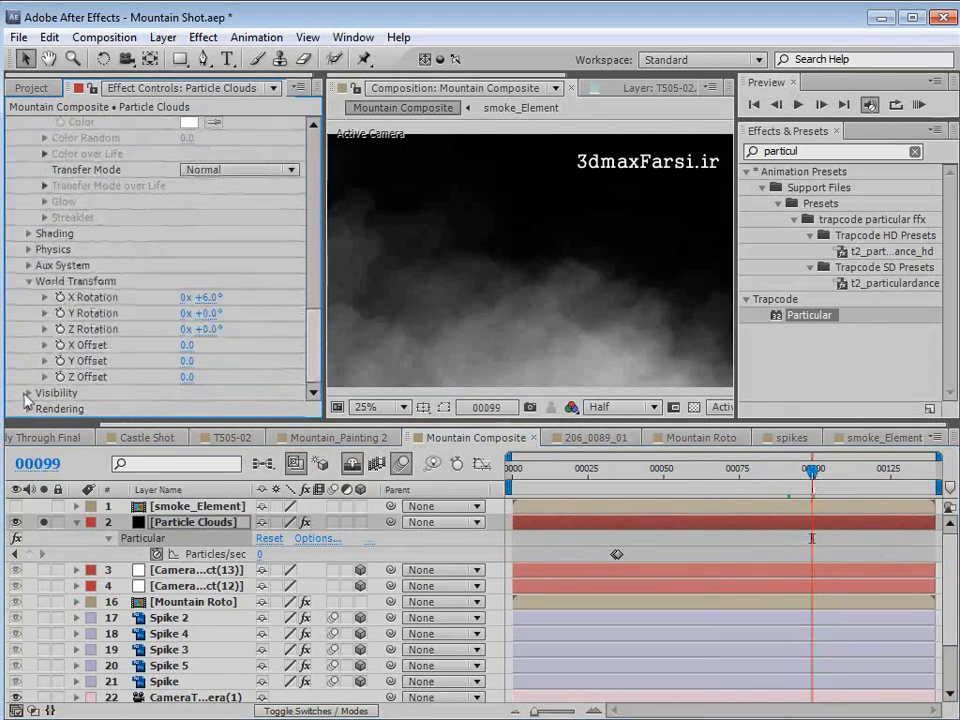
pyautogui.click(28, 393)
pyautogui.scroll(-3, 30, 400)
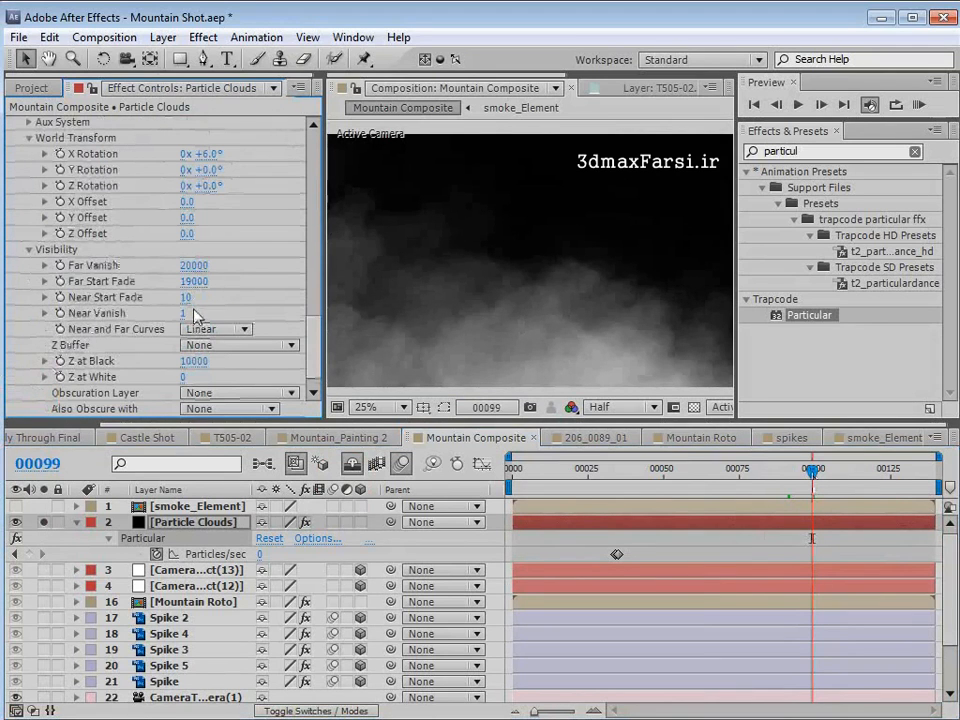
pyautogui.moveTo(184, 299); pyautogui.dragTo(190, 298)
pyautogui.moveTo(643, 470); pyautogui.dragTo(810, 472)
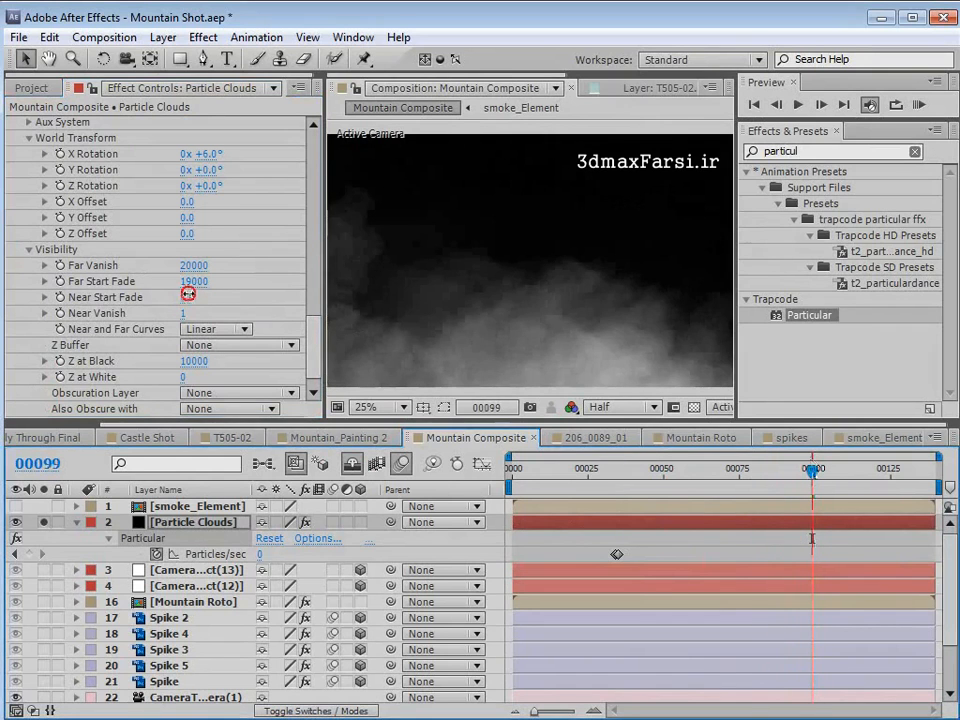
pyautogui.moveTo(188, 293); pyautogui.dragTo(187, 293)
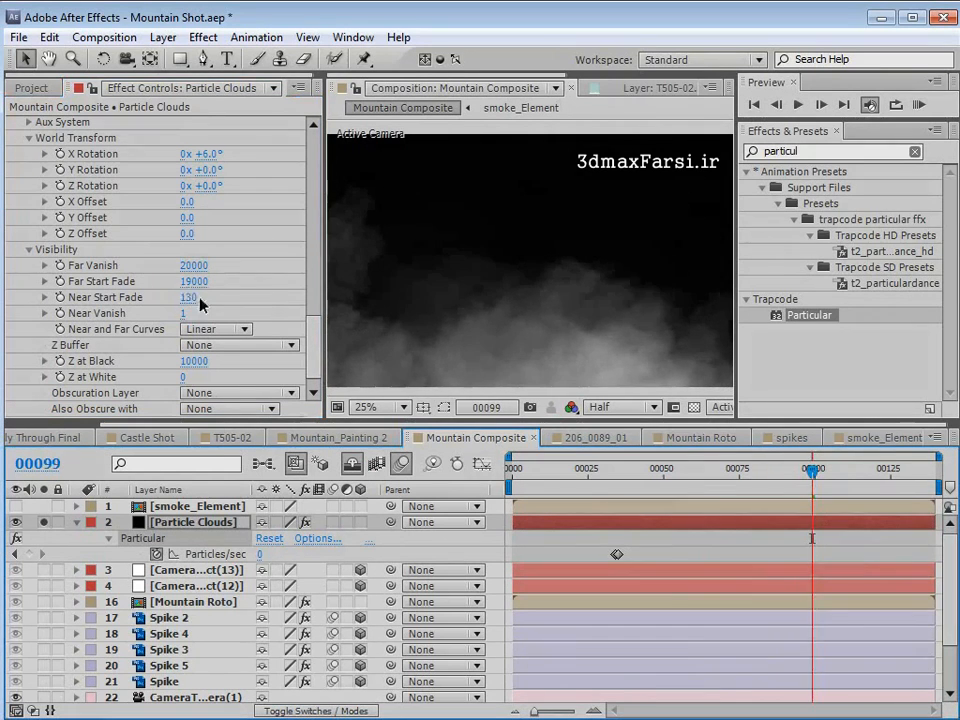
# - Preview the soloed clouds' fade at several frames, and unsolo Particle Clouds to show the full composite
pyautogui.moveTo(694, 472); pyautogui.dragTo(736, 482)
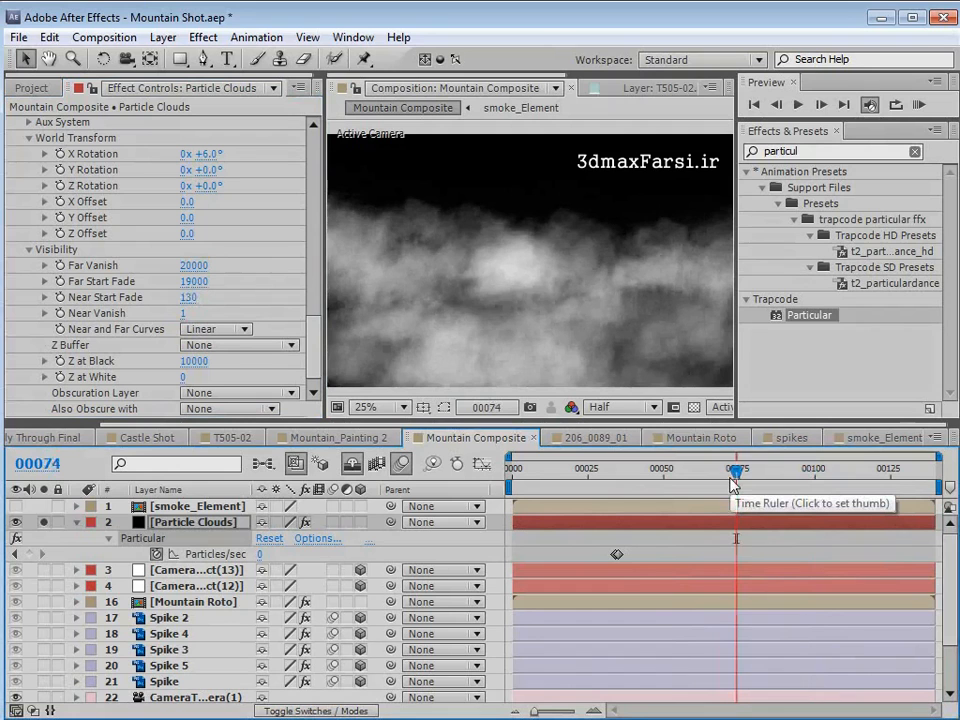
pyautogui.moveTo(733, 478); pyautogui.dragTo(764, 470)
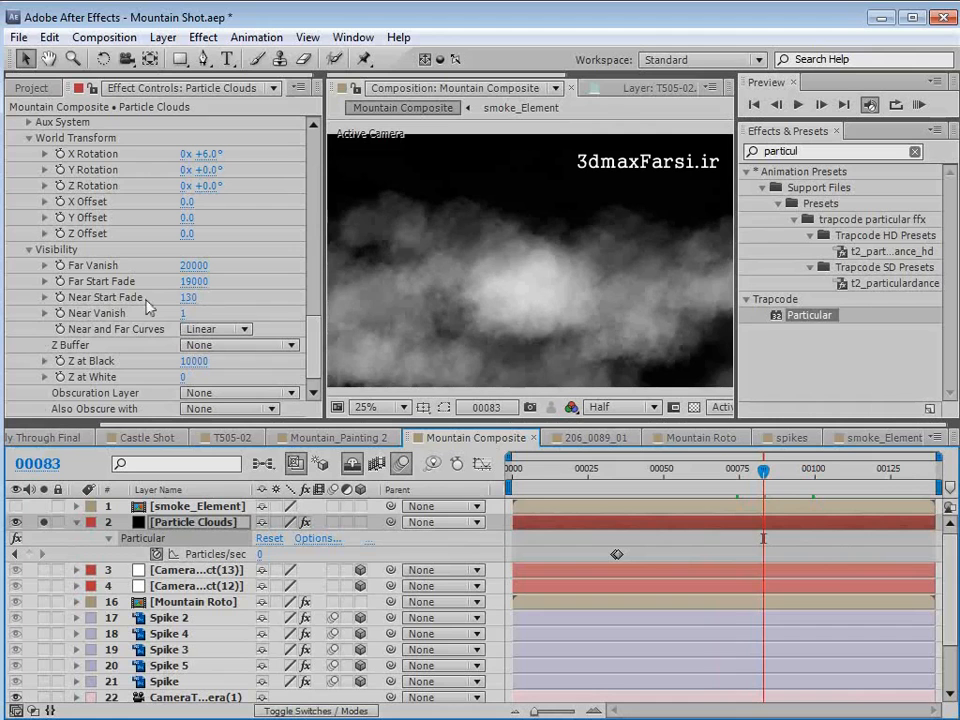
pyautogui.moveTo(652, 469); pyautogui.dragTo(716, 490)
pyautogui.click(43, 522)
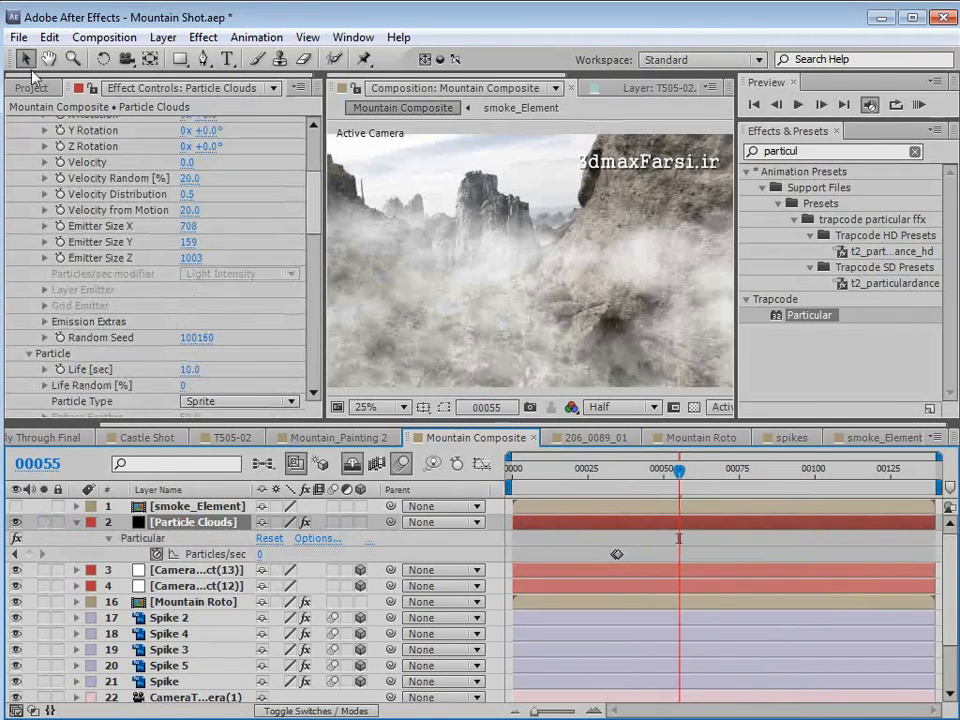
# - Duplicate the Particle Clouds layer and place the copy directly beneath the Mountain Roto layer
pyautogui.click(48, 37)
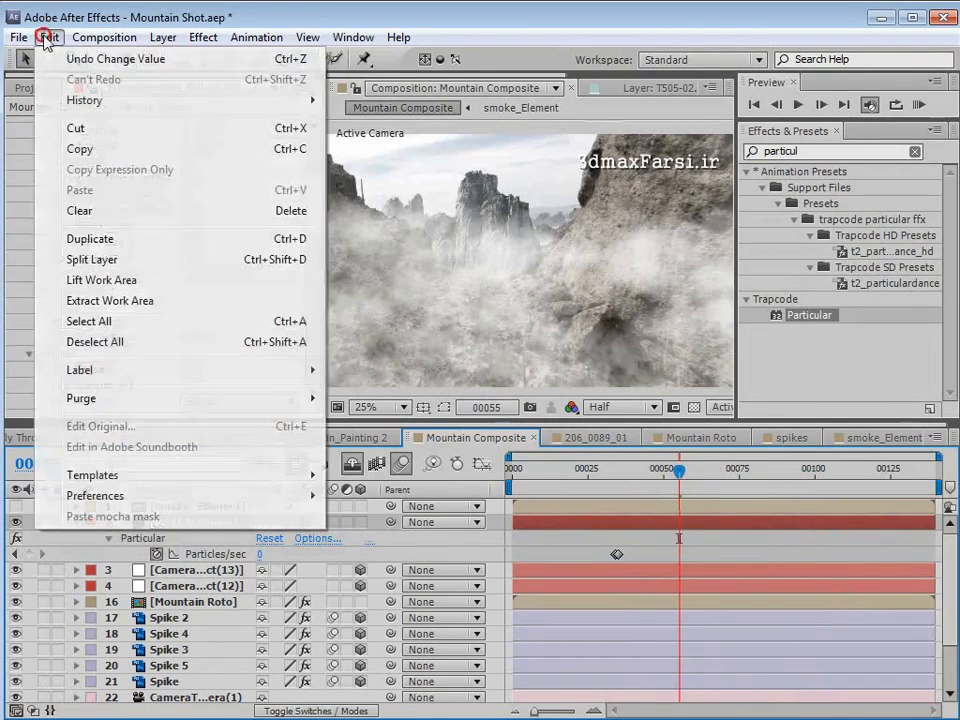
pyautogui.click(89, 239)
pyautogui.moveTo(173, 524); pyautogui.dragTo(188, 626)
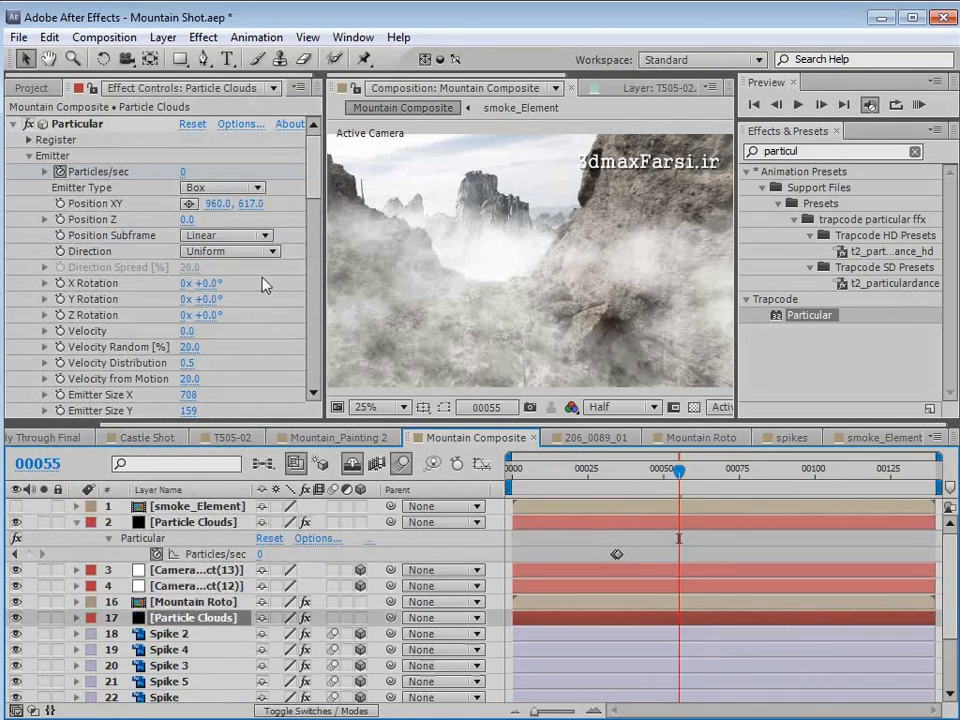
# - Push the copied clouds' emitter back to a Position Z of about 2060, checking it at frames 80 and 109
pyautogui.moveTo(313, 181)
pyautogui.mouseDown()
pyautogui.moveTo(315, 189)
pyautogui.moveTo(318, 180)
pyautogui.mouseUp()
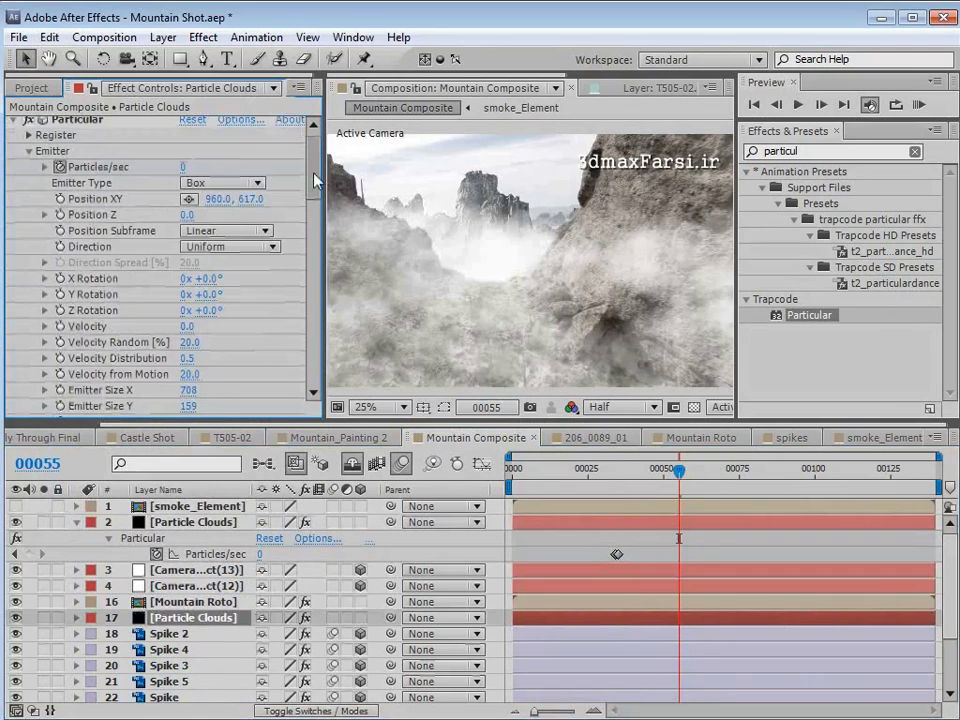
pyautogui.moveTo(688, 481); pyautogui.dragTo(754, 472)
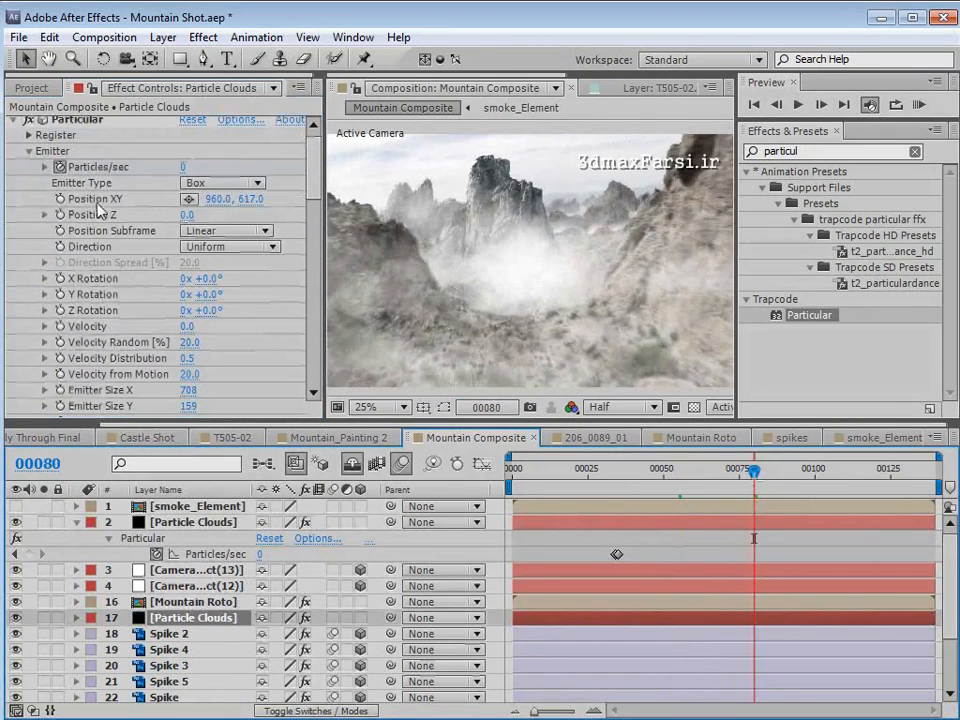
pyautogui.moveTo(185, 215); pyautogui.dragTo(340, 204)
pyautogui.moveTo(754, 470); pyautogui.dragTo(842, 489)
pyautogui.moveTo(213, 214); pyautogui.dragTo(243, 214)
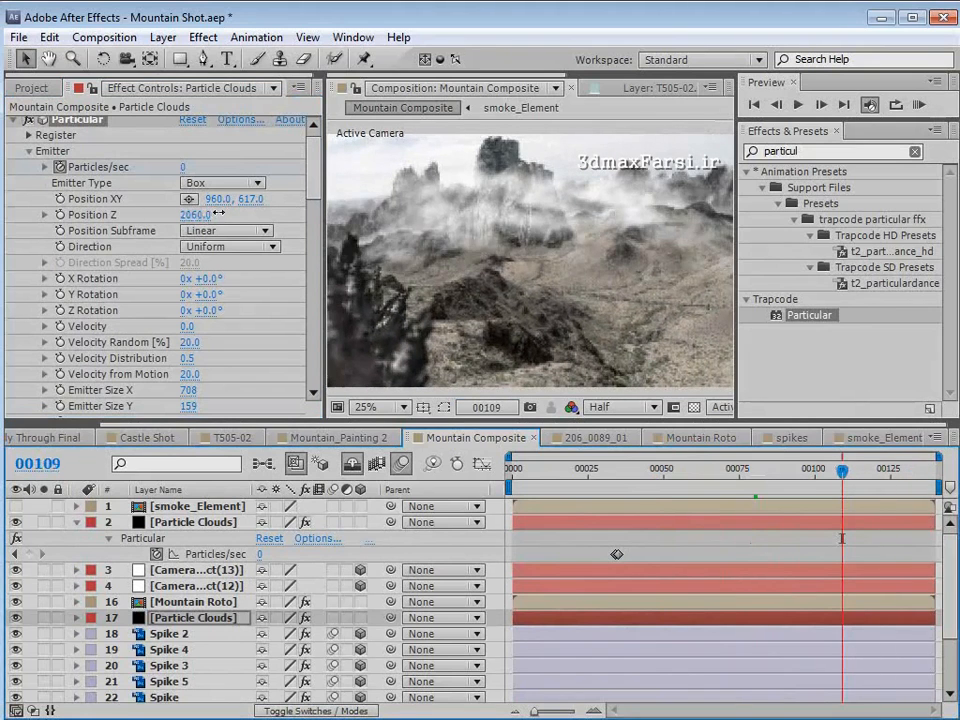
# - At frame 101, set the copied clouds' Emitter Size Y to 134, Emitter Size Z to 3198 and Emitter Size X to 1020
pyautogui.moveTo(842, 472); pyautogui.dragTo(818, 474)
pyautogui.scroll(-5, 314, 200)
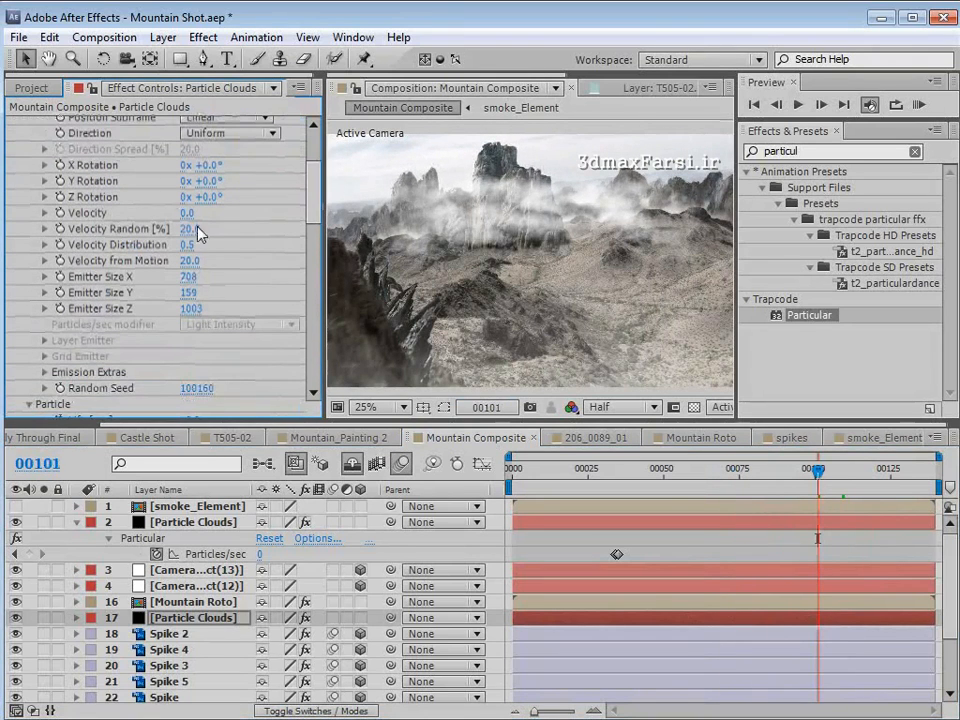
pyautogui.moveTo(193, 290); pyautogui.dragTo(168, 297)
pyautogui.moveTo(228, 305); pyautogui.dragTo(333, 283)
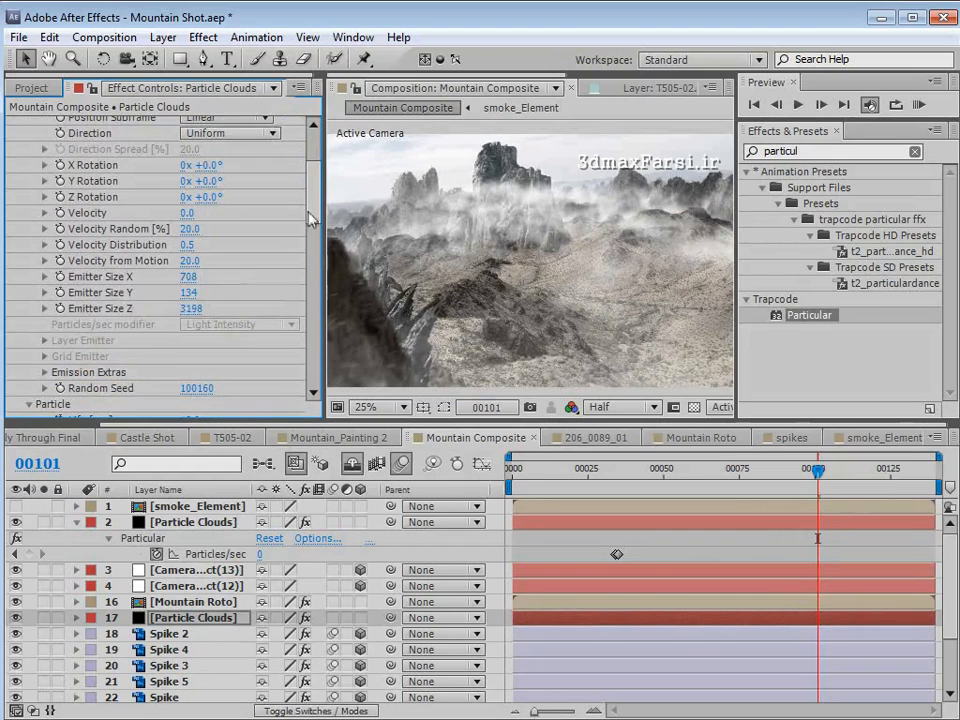
pyautogui.moveTo(200, 275); pyautogui.dragTo(480, 270)
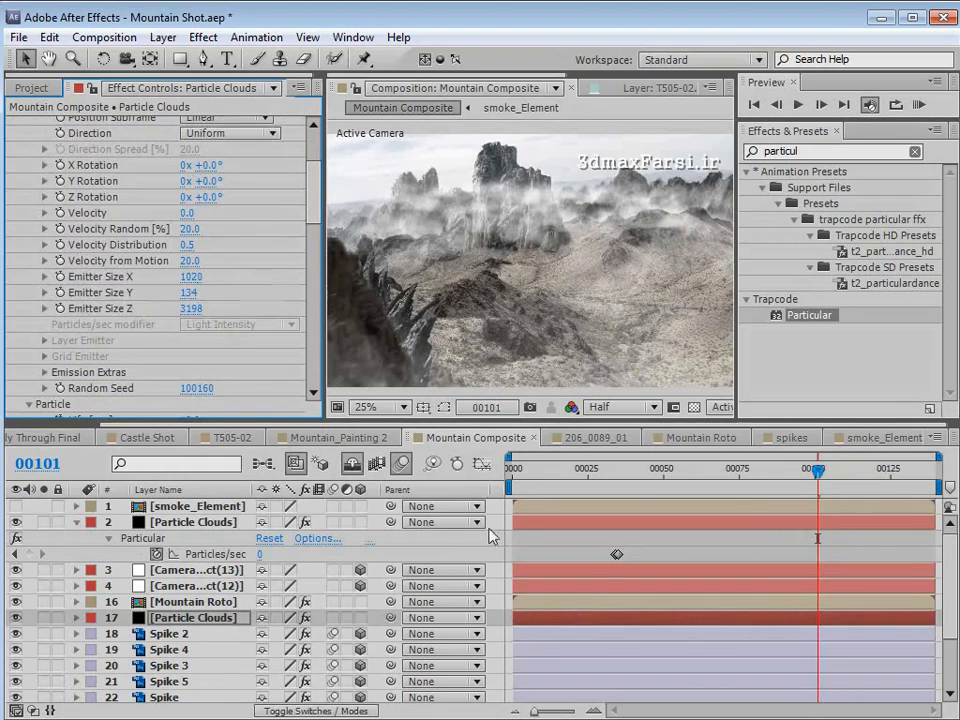
# - Raise the copied clouds' nonzero Particles/sec keyframe to 250 and finally to 4000, and check the density at frame 97
pyautogui.press('u')
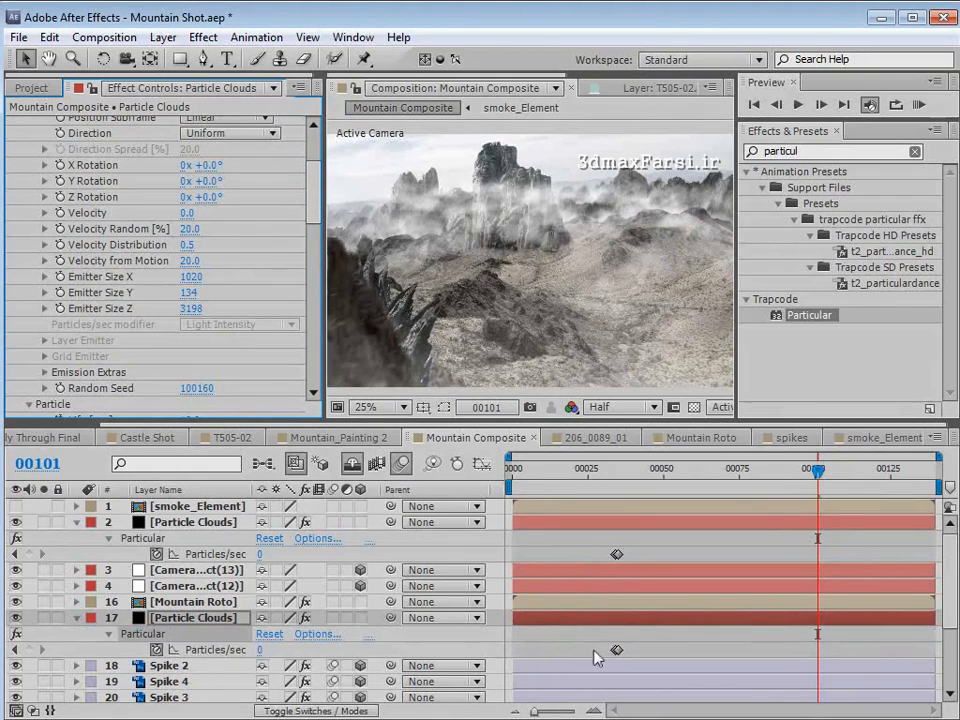
pyautogui.doubleClick(616, 652)
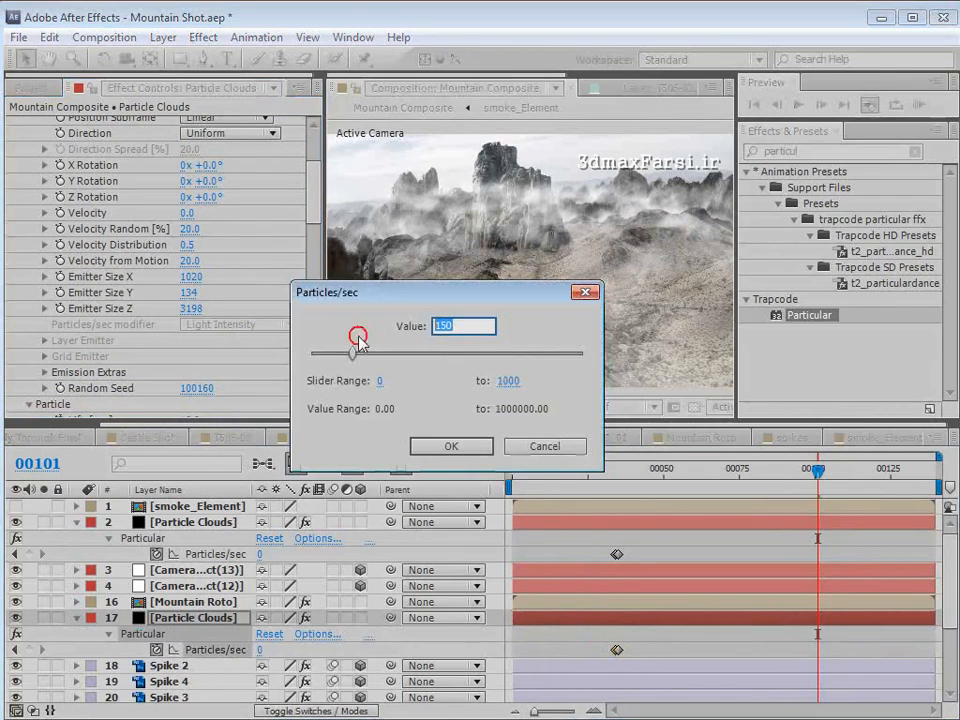
pyautogui.write('250')
pyautogui.press('Return')
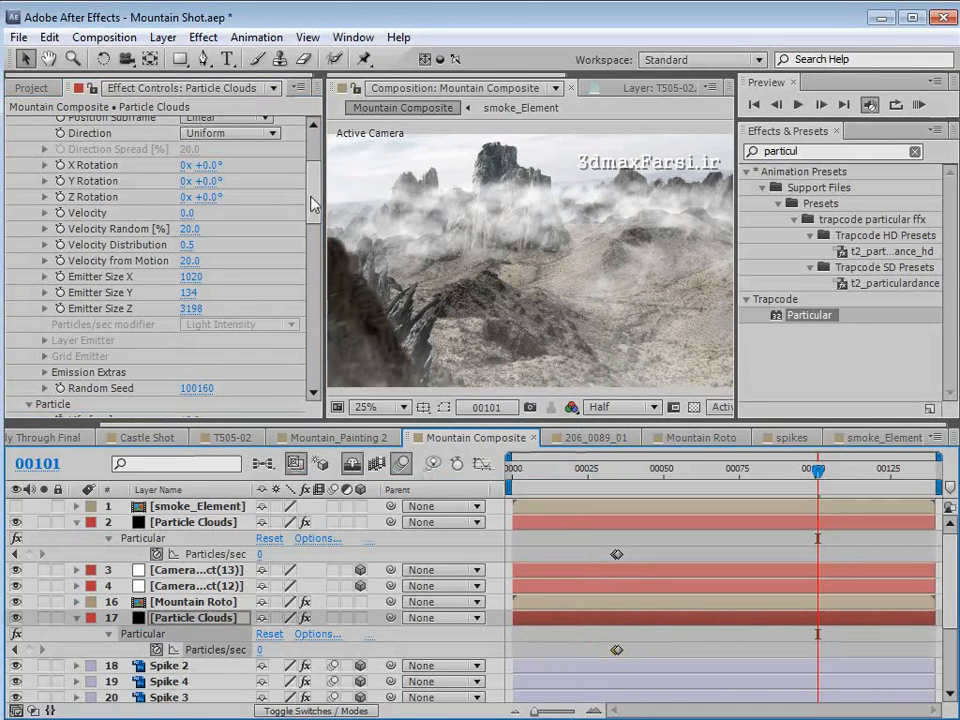
pyautogui.moveTo(311, 197); pyautogui.dragTo(311, 196)
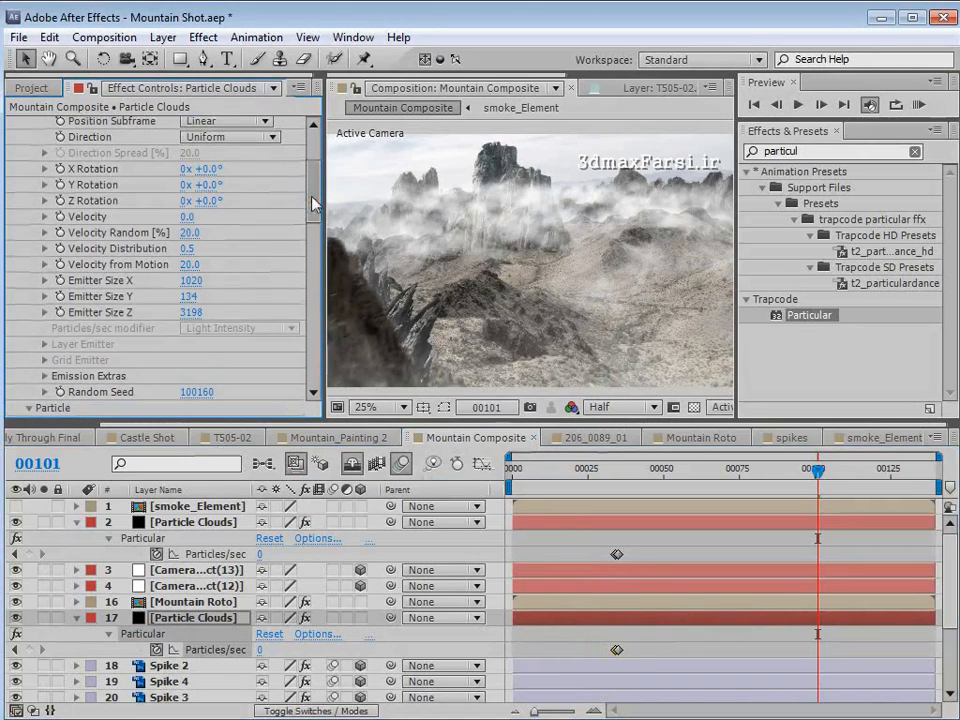
pyautogui.doubleClick(617, 653)
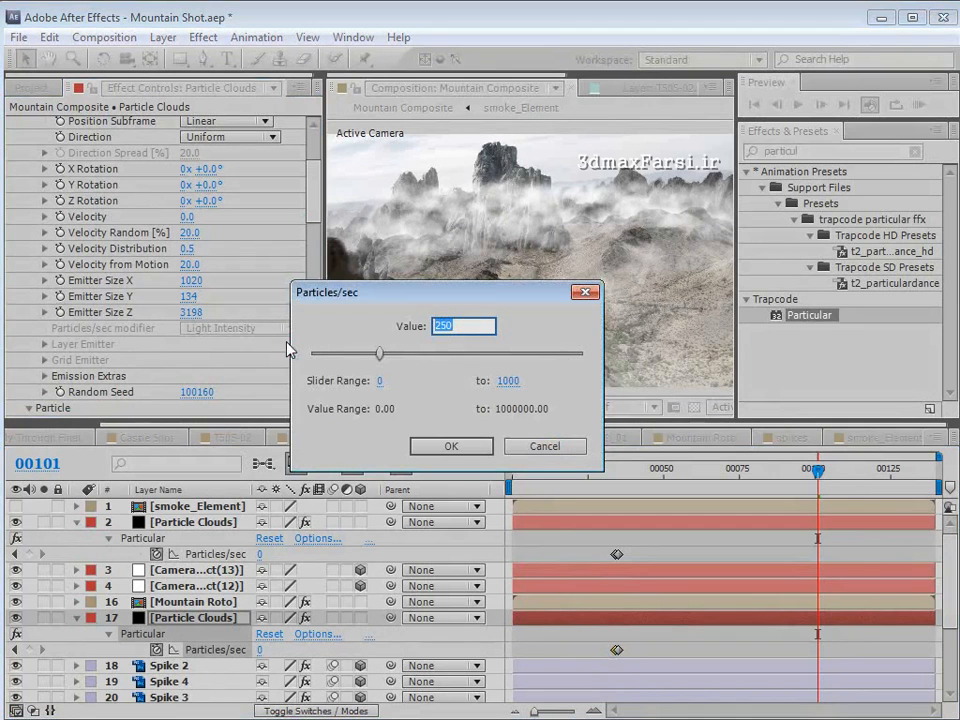
pyautogui.write('4000')
pyautogui.press('Return')
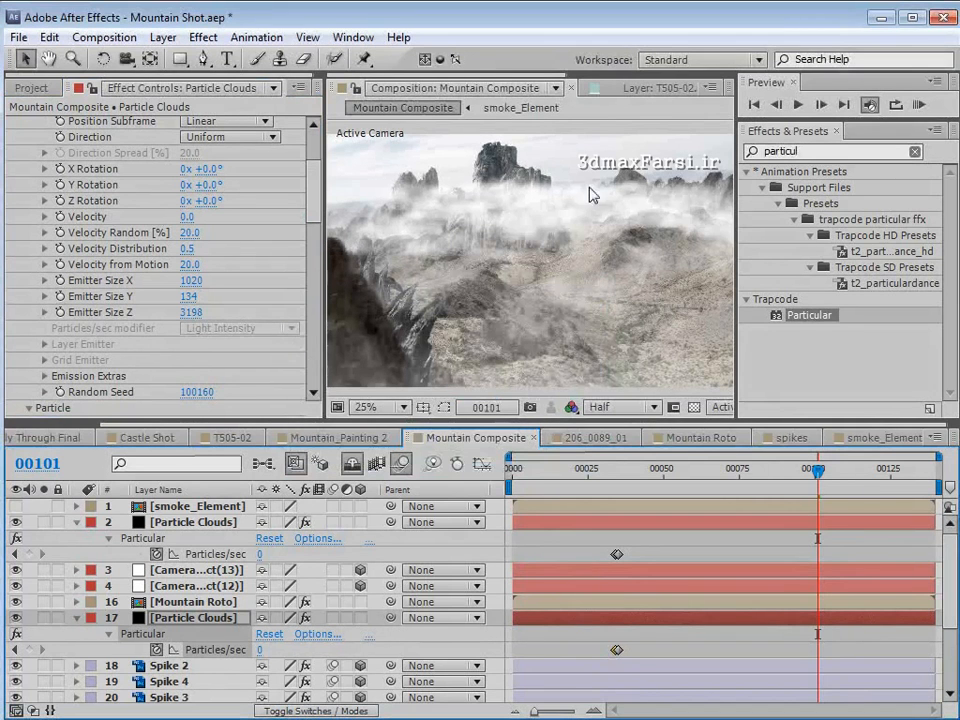
pyautogui.moveTo(818, 487)
pyautogui.mouseDown()
pyautogui.moveTo(842, 489)
pyautogui.moveTo(754, 487)
pyautogui.moveTo(806, 487)
pyautogui.mouseUp()
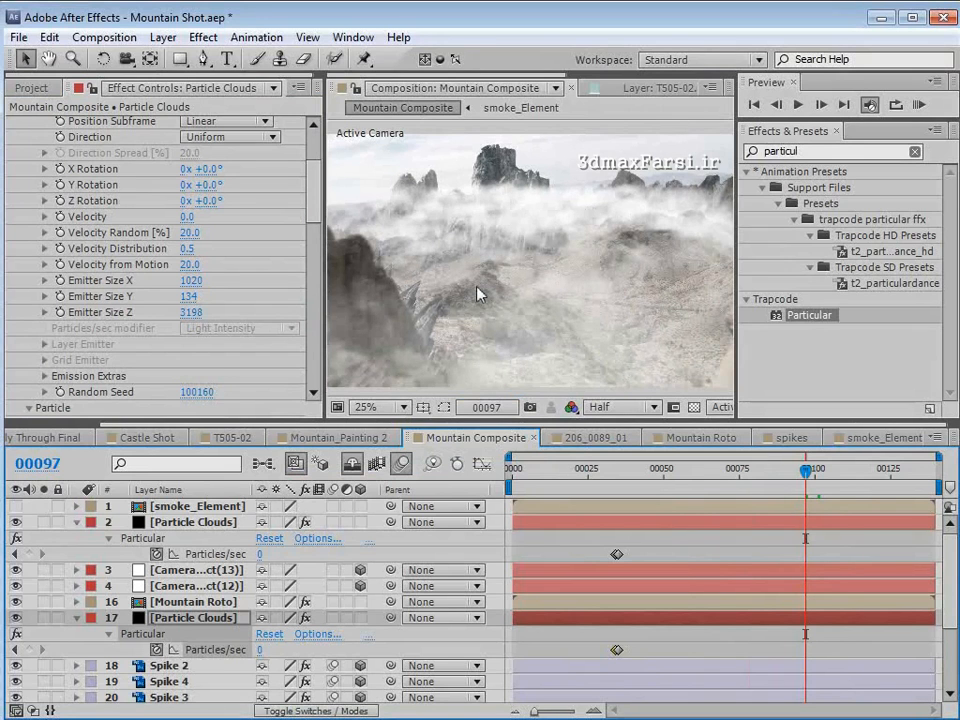
# - Set the copied clouds' visibility Far Start Fade to 1500 and Far Vanish to 2000
pyautogui.moveTo(315, 180); pyautogui.dragTo(312, 362)
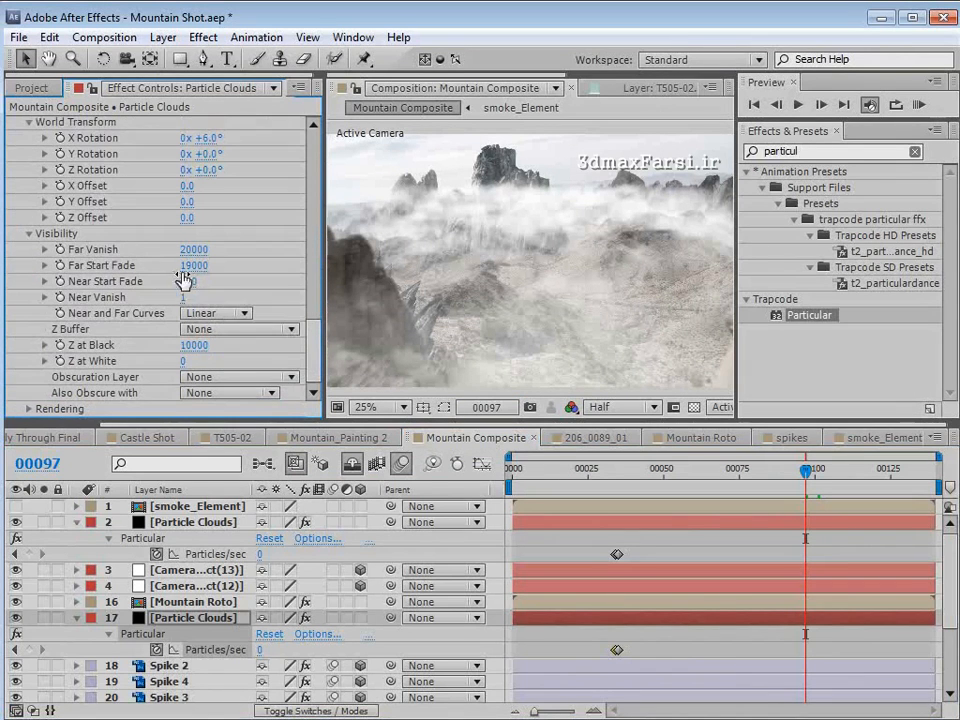
pyautogui.click(234, 261)
pyautogui.write('1500')
pyautogui.press('Return')
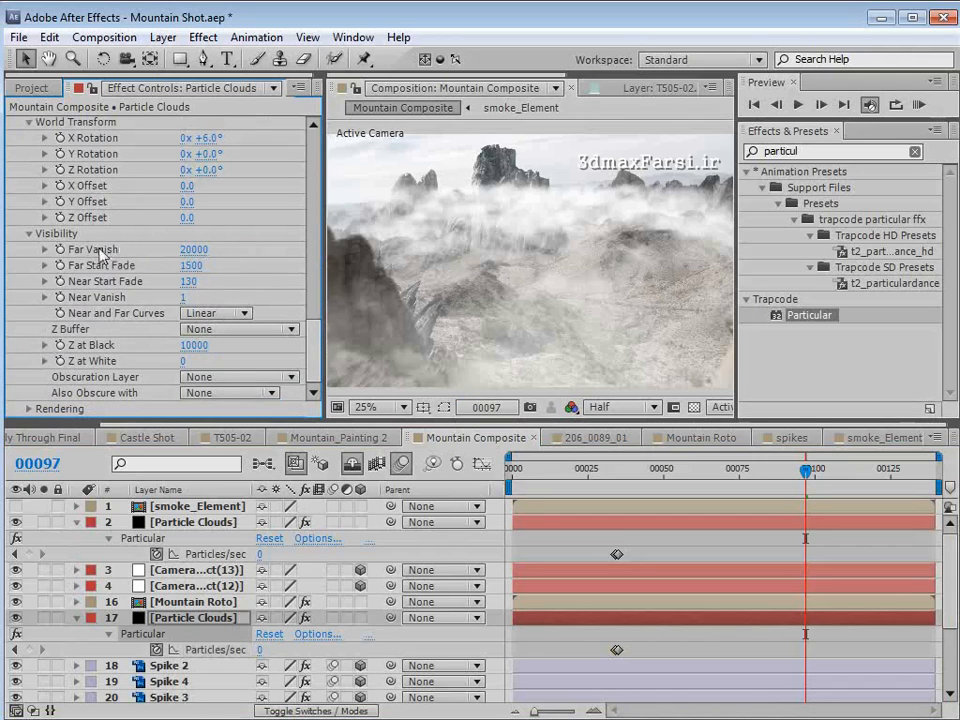
pyautogui.click(195, 251)
pyautogui.write('200')
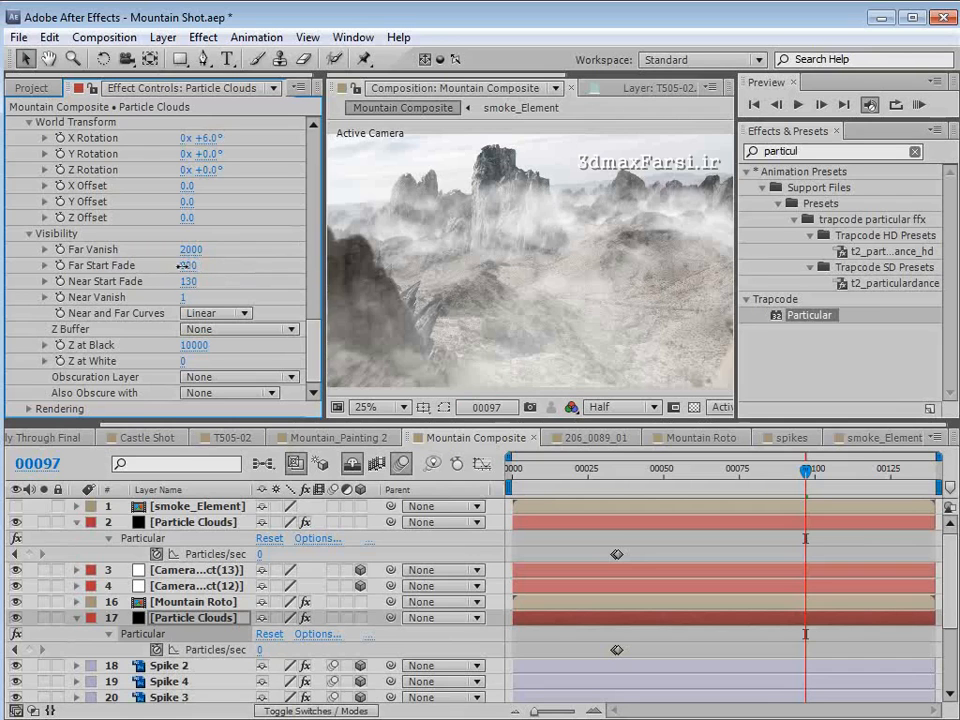
# - Refine the distance fade to a Far Start Fade of 200 and a Far Vanish of 2100, checking frames 93 and 110
pyautogui.moveTo(190, 265)
pyautogui.mouseDown()
pyautogui.moveTo(168, 268)
pyautogui.moveTo(156, 251)
pyautogui.moveTo(167, 250)
pyautogui.moveTo(153, 251)
pyautogui.moveTo(177, 253)
pyautogui.mouseUp()
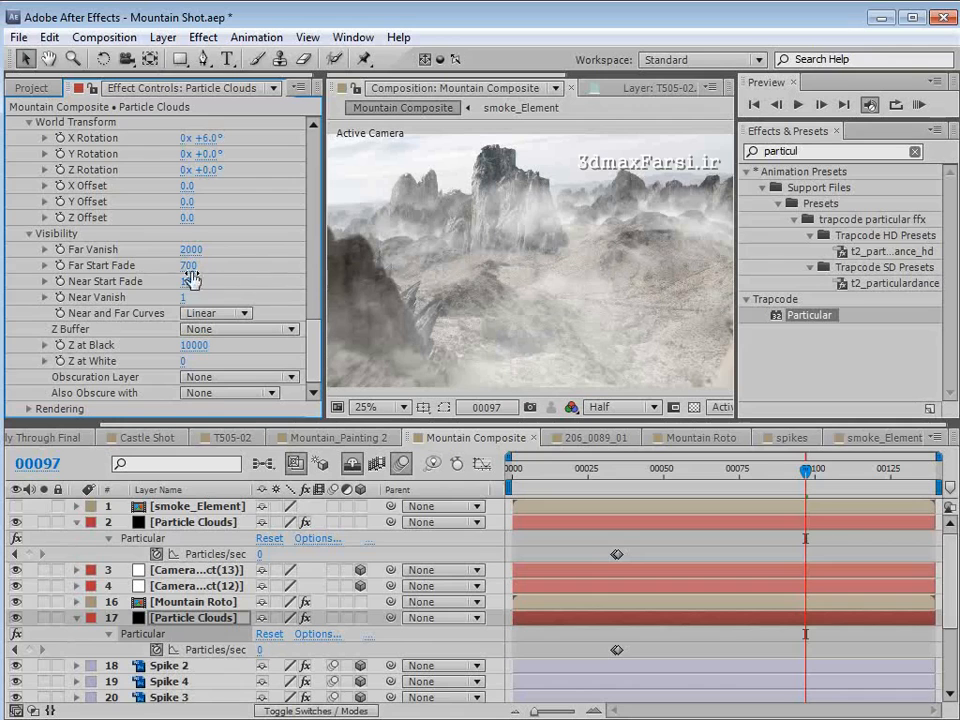
pyautogui.moveTo(188, 267); pyautogui.dragTo(188, 249)
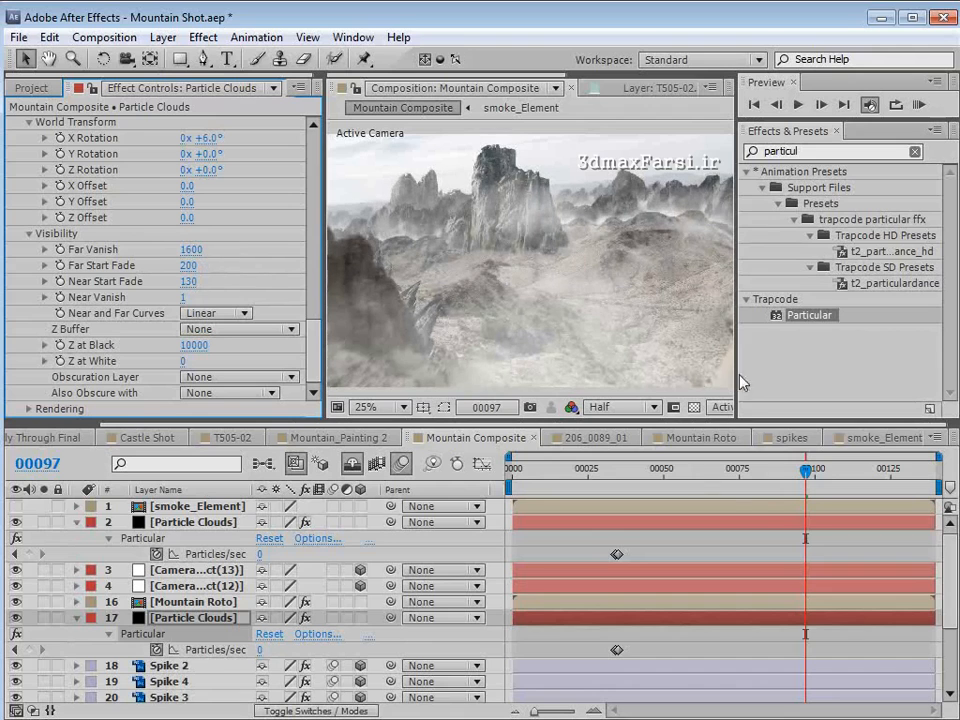
pyautogui.moveTo(768, 477); pyautogui.dragTo(793, 474)
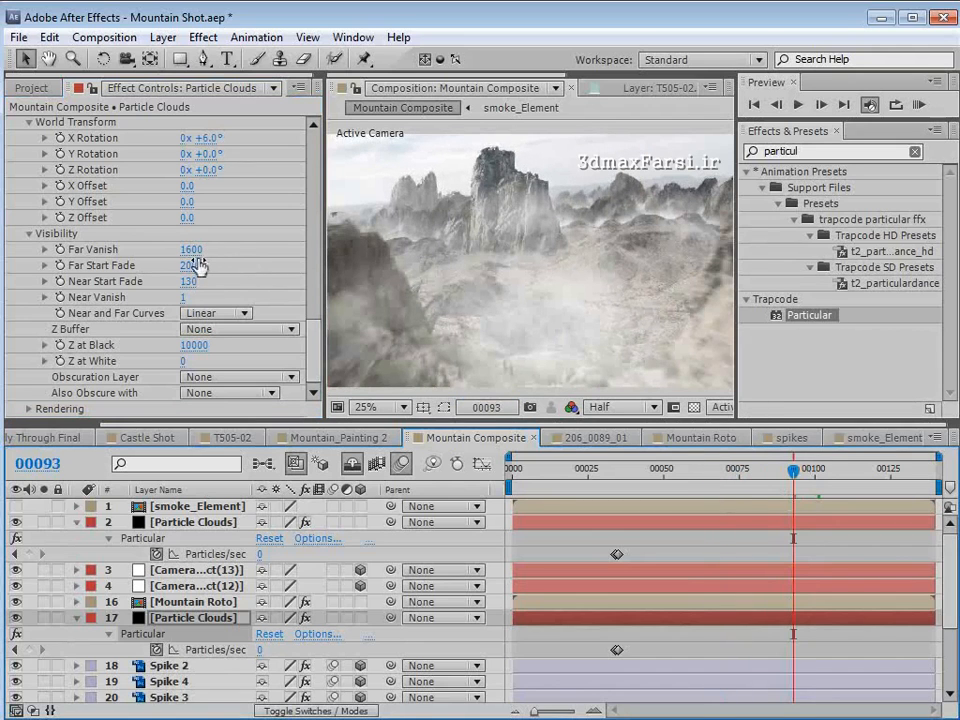
pyautogui.moveTo(195, 249); pyautogui.dragTo(194, 249)
pyautogui.moveTo(793, 470); pyautogui.dragTo(845, 470)
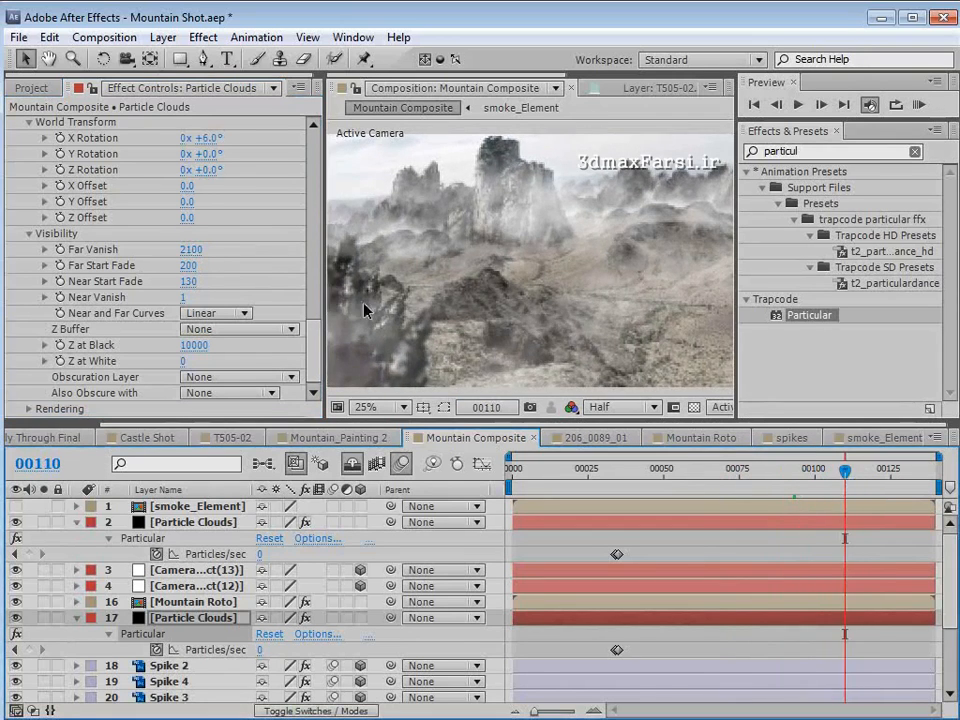
# - Set the copied clouds' World Transform Y Offset to 20 and check the result around frame 98
pyautogui.moveTo(315, 350); pyautogui.dragTo(317, 337)
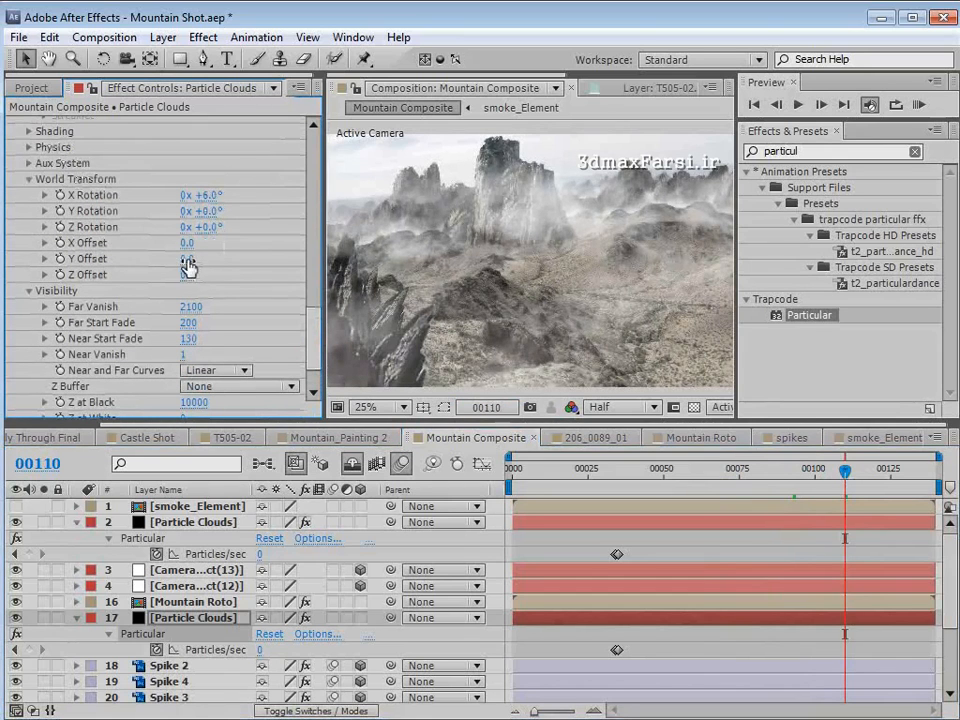
pyautogui.moveTo(187, 262)
pyautogui.mouseDown()
pyautogui.moveTo(120, 257)
pyautogui.moveTo(186, 258)
pyautogui.mouseUp()
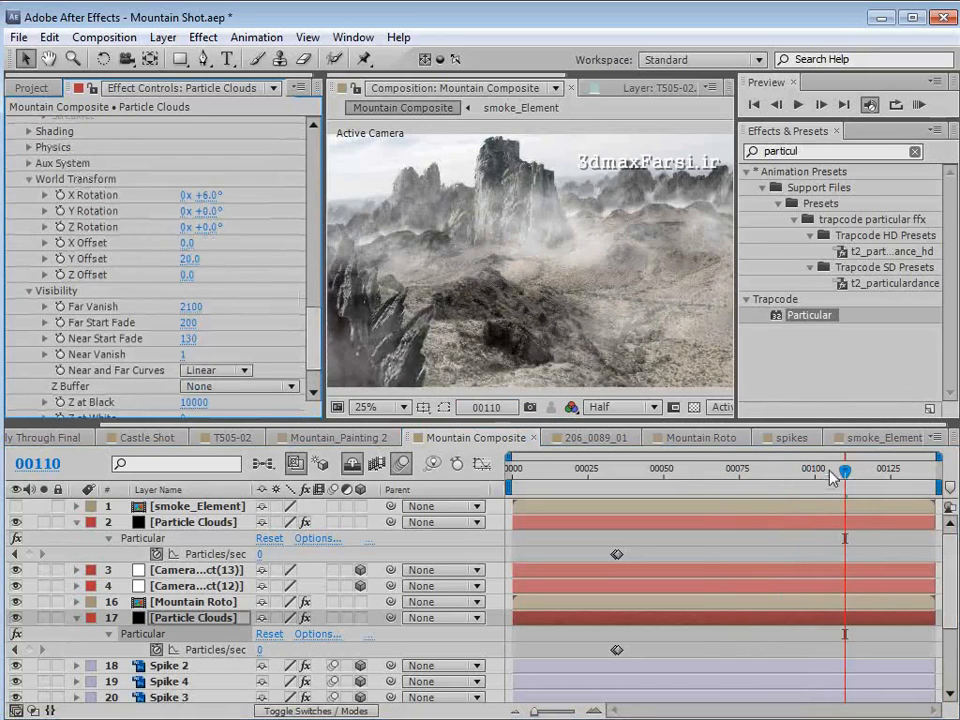
pyautogui.moveTo(846, 470); pyautogui.dragTo(805, 472)
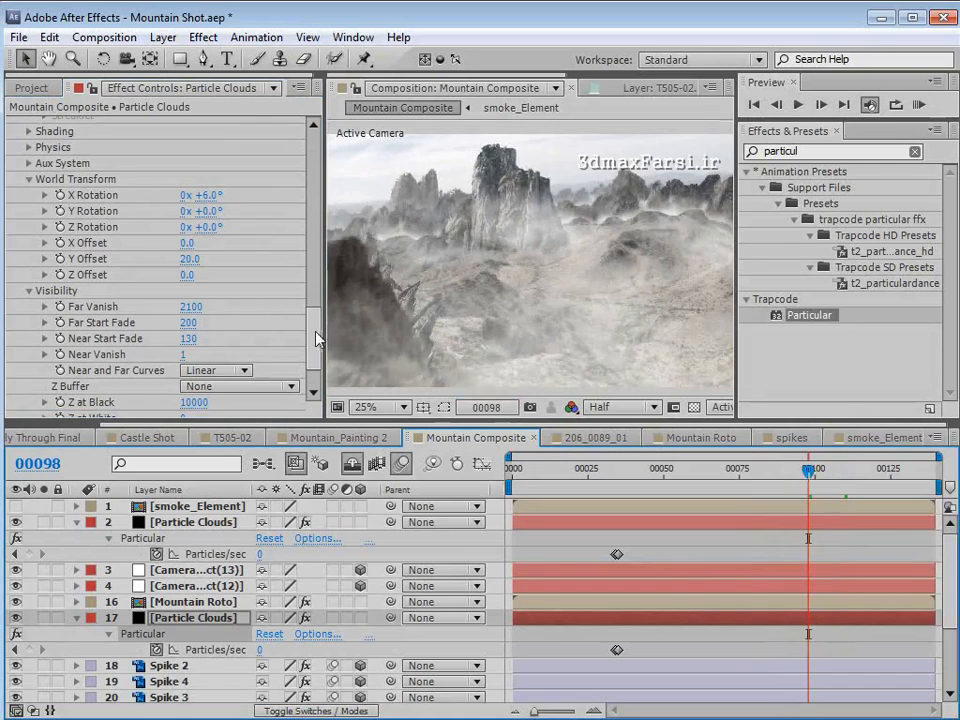
# - Lower the copied clouds' emitter to a Position Y of 654, reviewing the fog at frames 130 and 102
pyautogui.moveTo(203, 240); pyautogui.dragTo(200, 271)
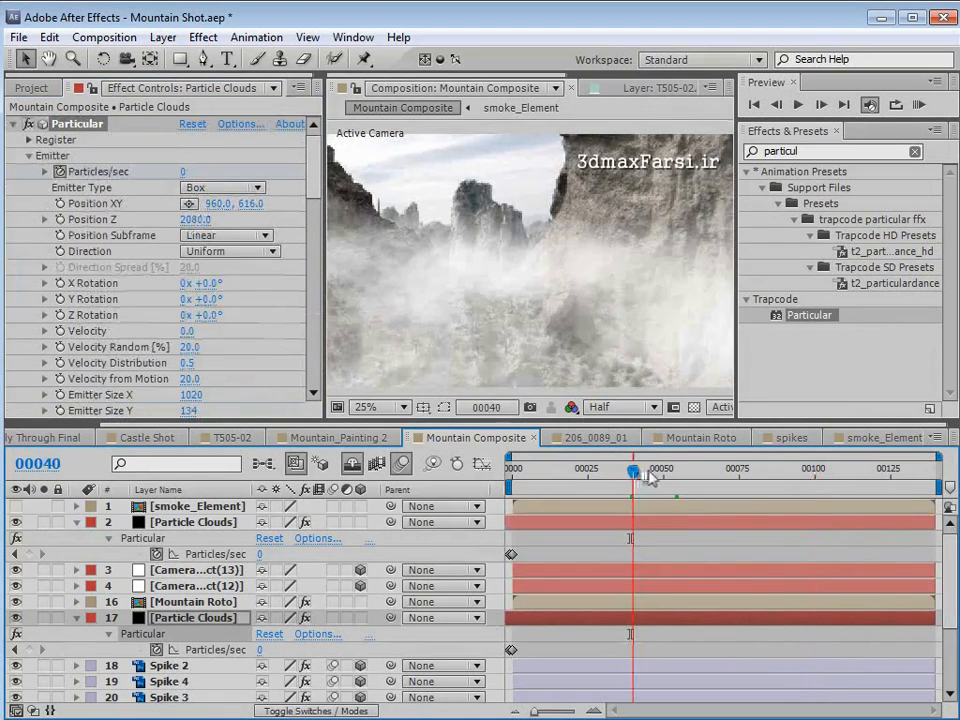
pyautogui.moveTo(648, 478); pyautogui.dragTo(909, 509)
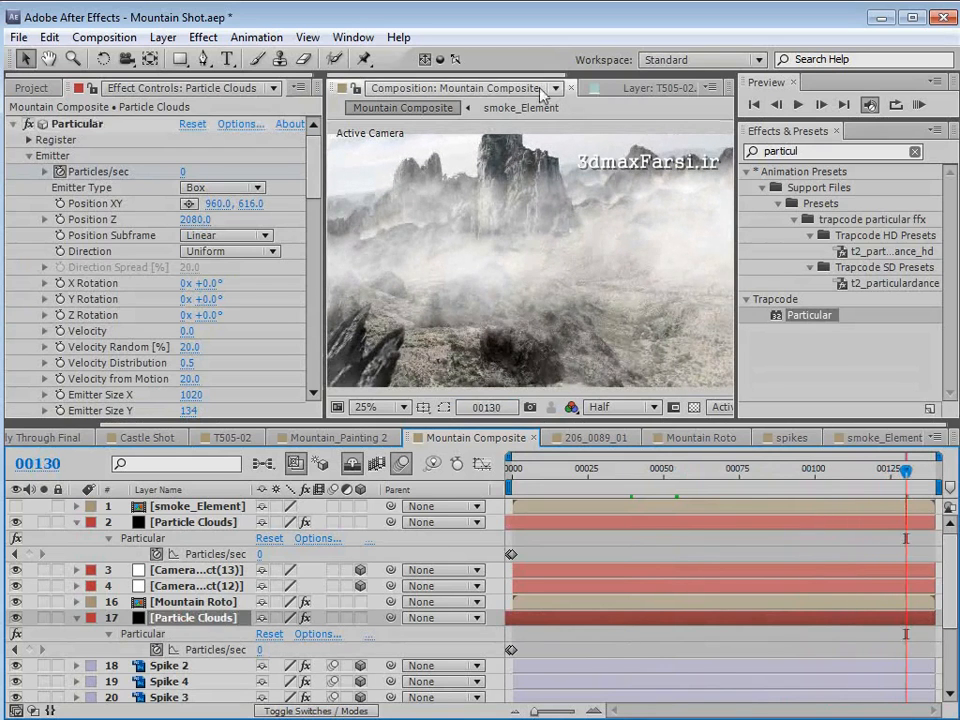
pyautogui.moveTo(246, 204); pyautogui.dragTo(310, 190)
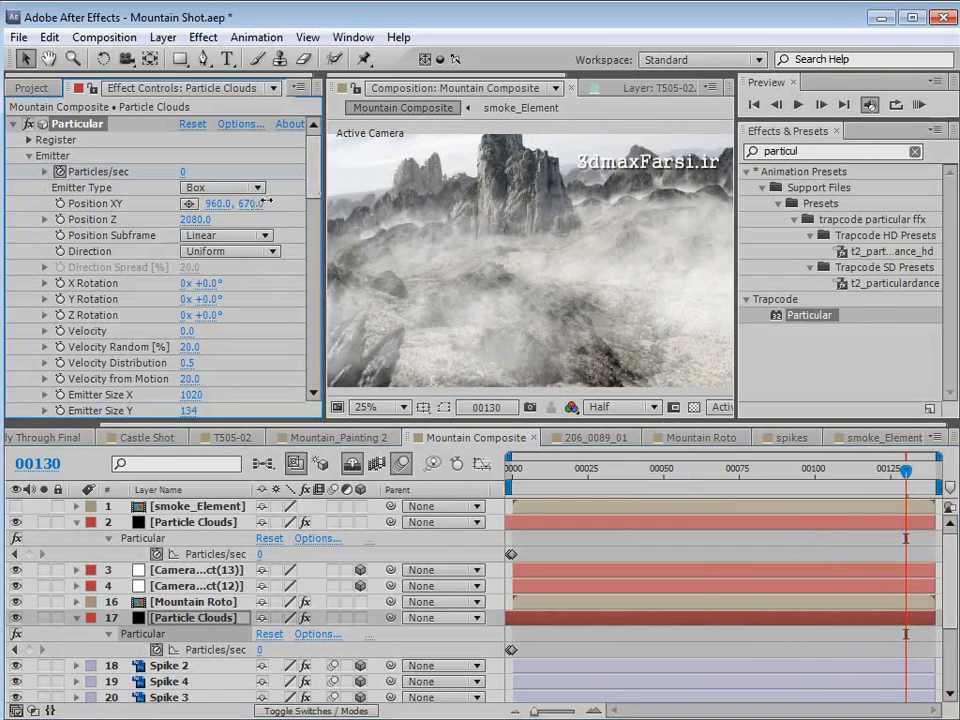
pyautogui.moveTo(264, 203); pyautogui.dragTo(228, 225)
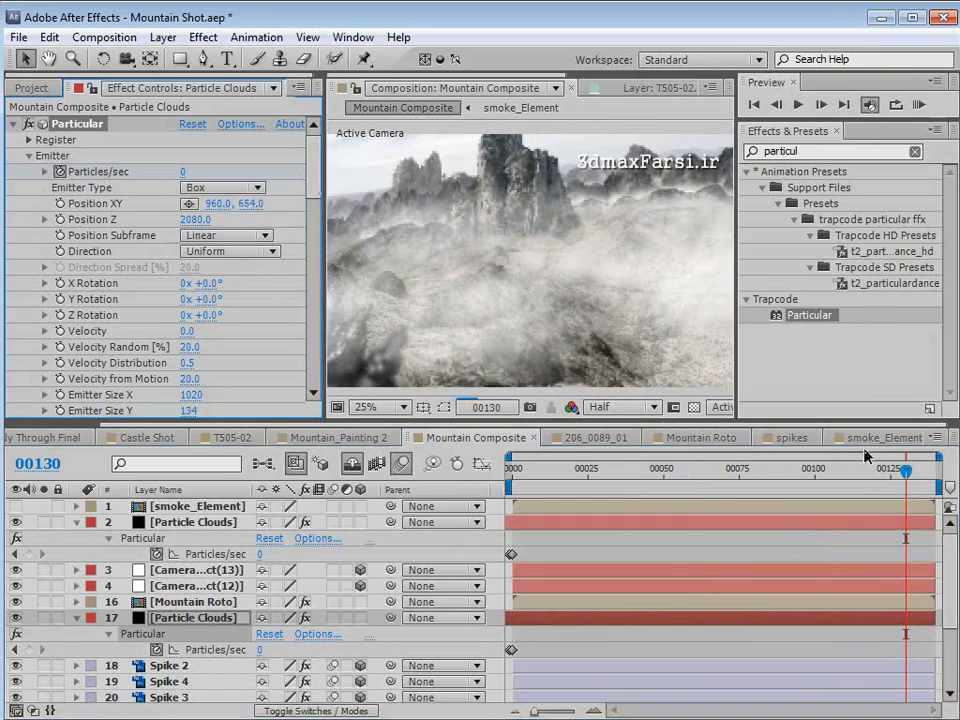
pyautogui.moveTo(888, 478); pyautogui.dragTo(843, 486)
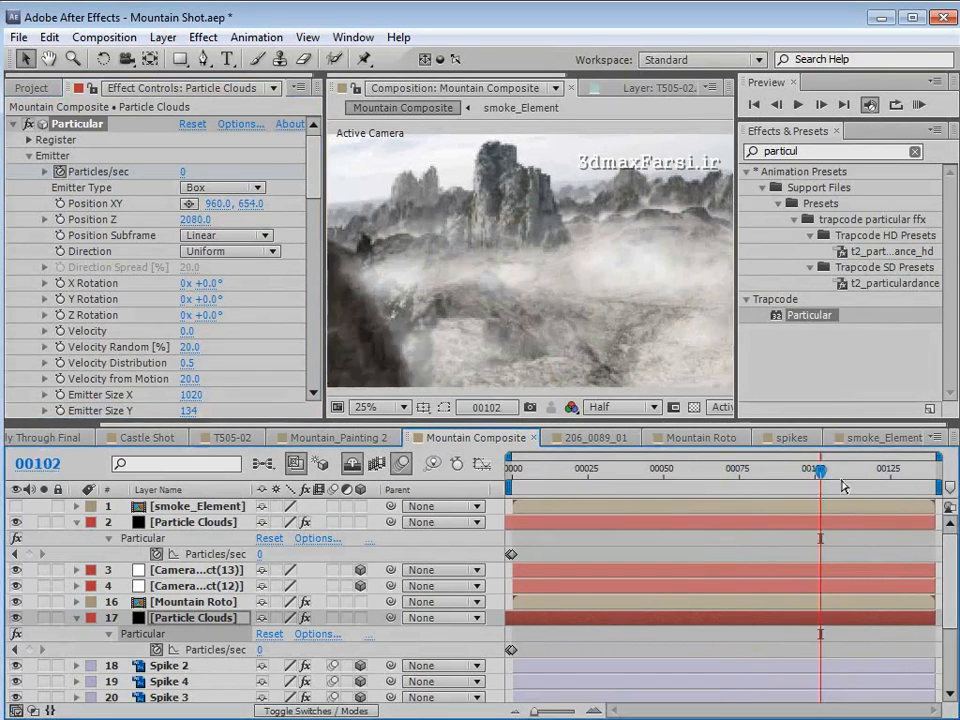
# - Add an adjustment layer at the top of Mountain Composite and apply the Curves effect to it
pyautogui.click(200, 506)
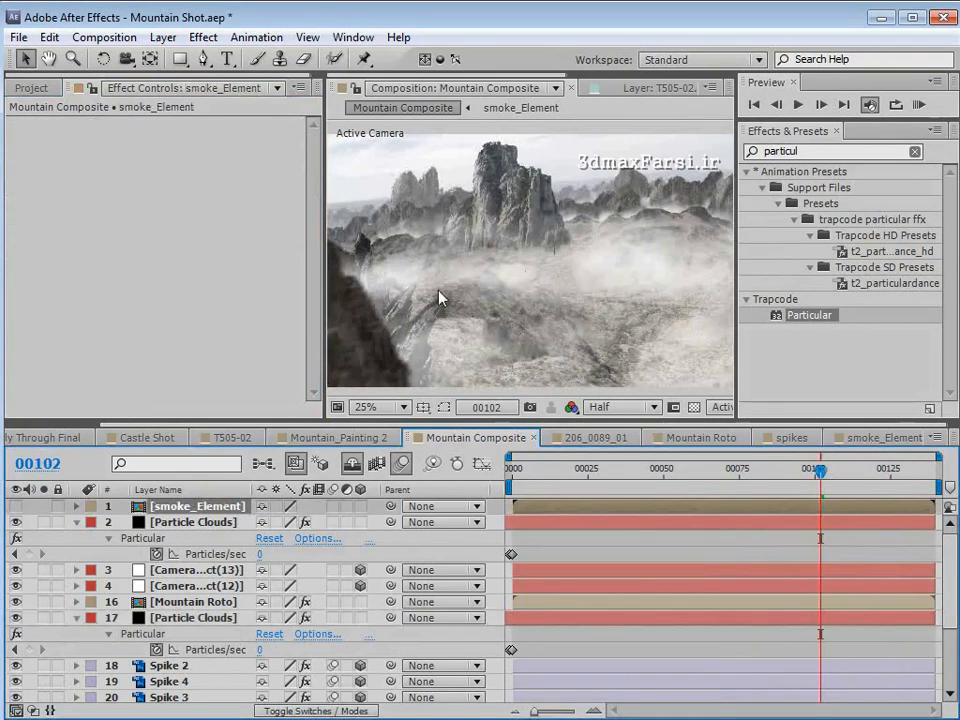
pyautogui.hotkey('ctrl', 'Down')
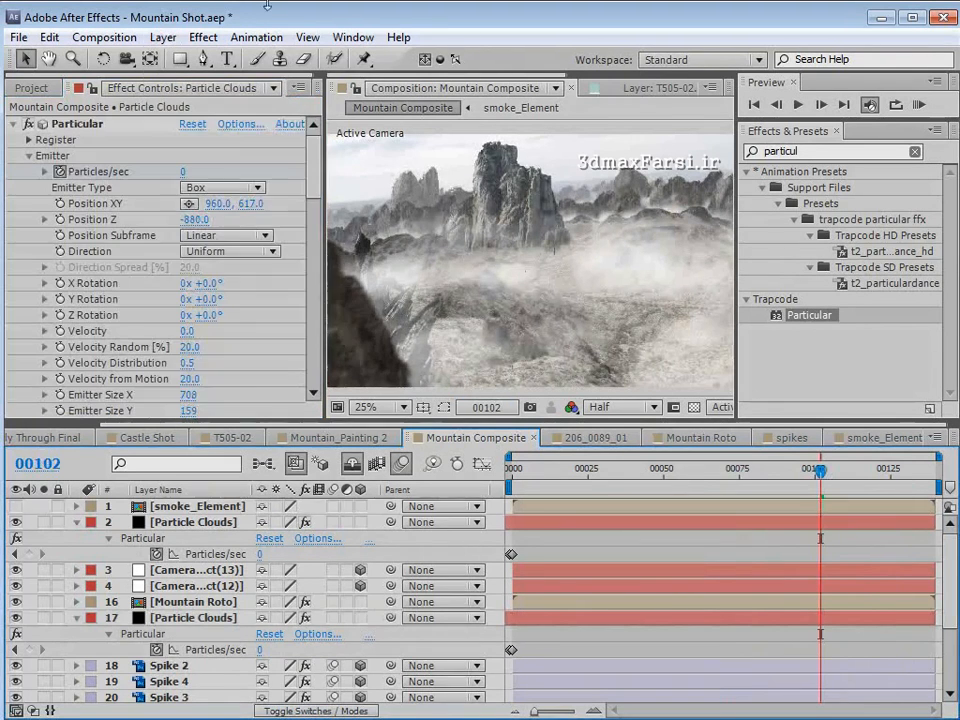
pyautogui.click(163, 37)
pyautogui.moveTo(190, 58)
pyautogui.click(540, 182)
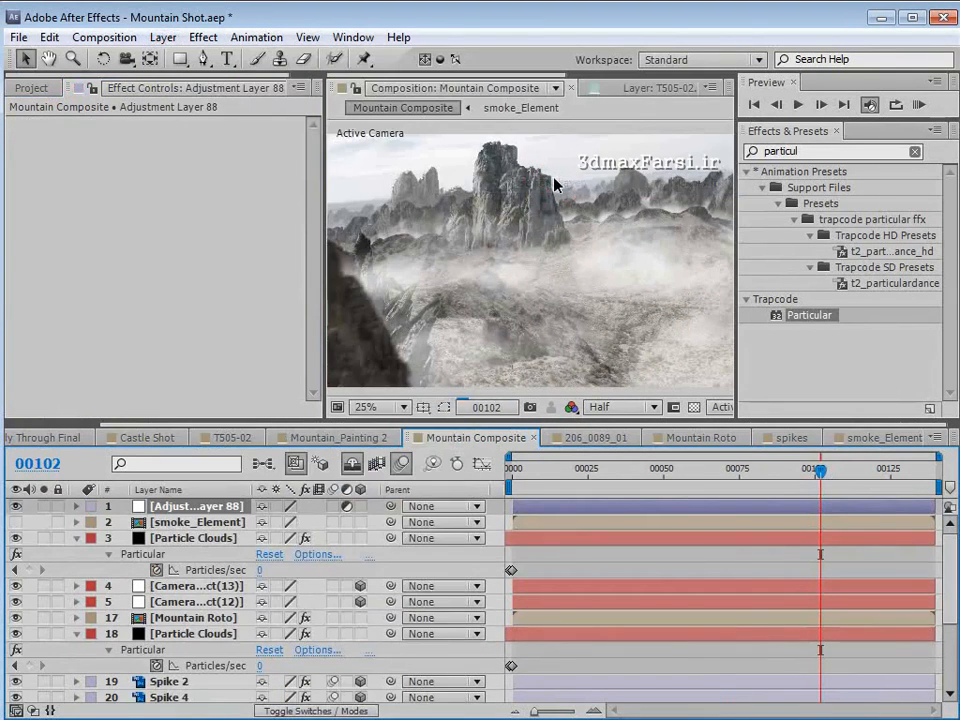
pyautogui.click(205, 37)
pyautogui.moveTo(321, 208)
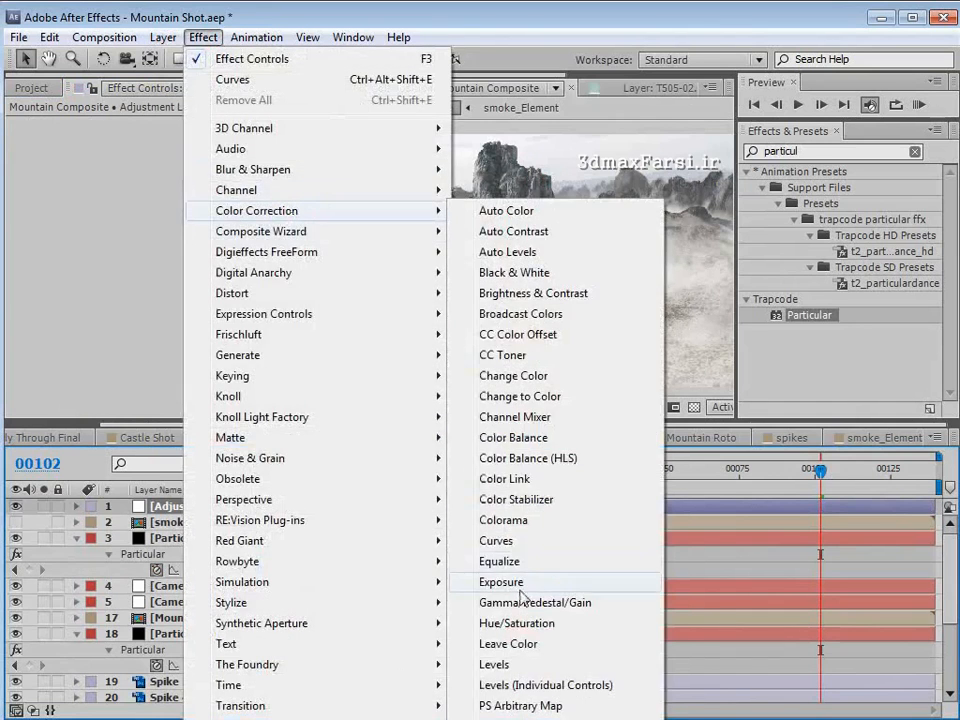
pyautogui.click(508, 542)
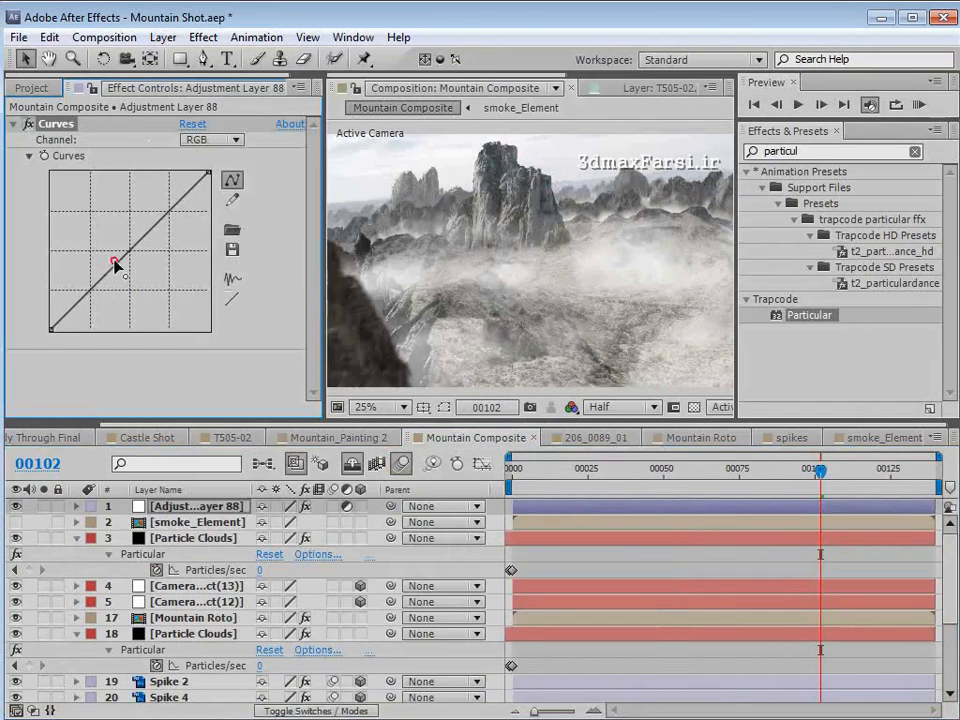
# - Grade the adjustment layer's Curves by lowering the Red channel's midtones and slightly raising the Blue channel's midtones
pyautogui.moveTo(115, 265)
pyautogui.mouseDown()
pyautogui.moveTo(110, 282)
pyautogui.moveTo(122, 287)
pyautogui.moveTo(78, 317)
pyautogui.moveTo(139, 266)
pyautogui.moveTo(131, 266)
pyautogui.mouseUp()
pyautogui.click(211, 141)
pyautogui.click(195, 180)
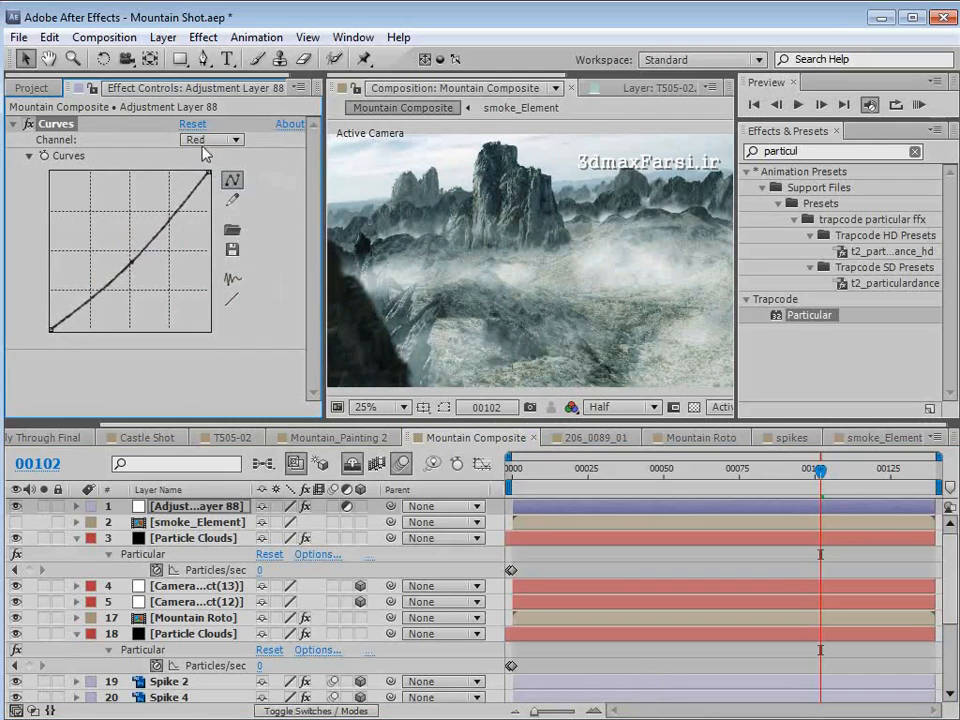
pyautogui.click(211, 140)
pyautogui.click(220, 221)
pyautogui.moveTo(113, 268); pyautogui.dragTo(110, 264)
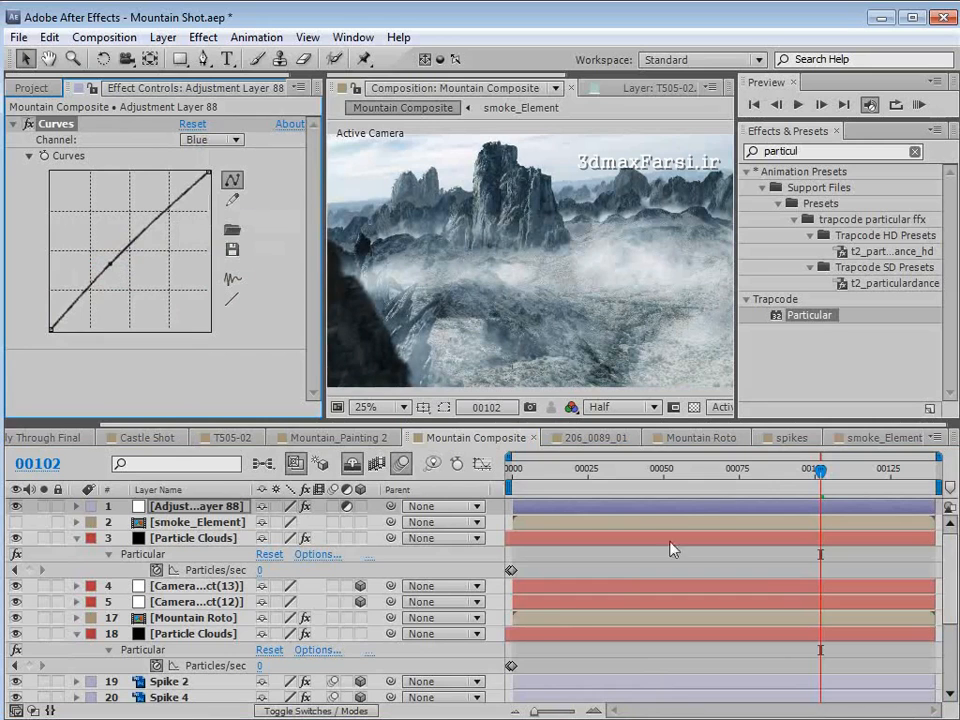
# - Set the background Particle Clouds layer's Random Seed to 100330 and check the new cloud arrangement at frame 116
pyautogui.click(230, 638)
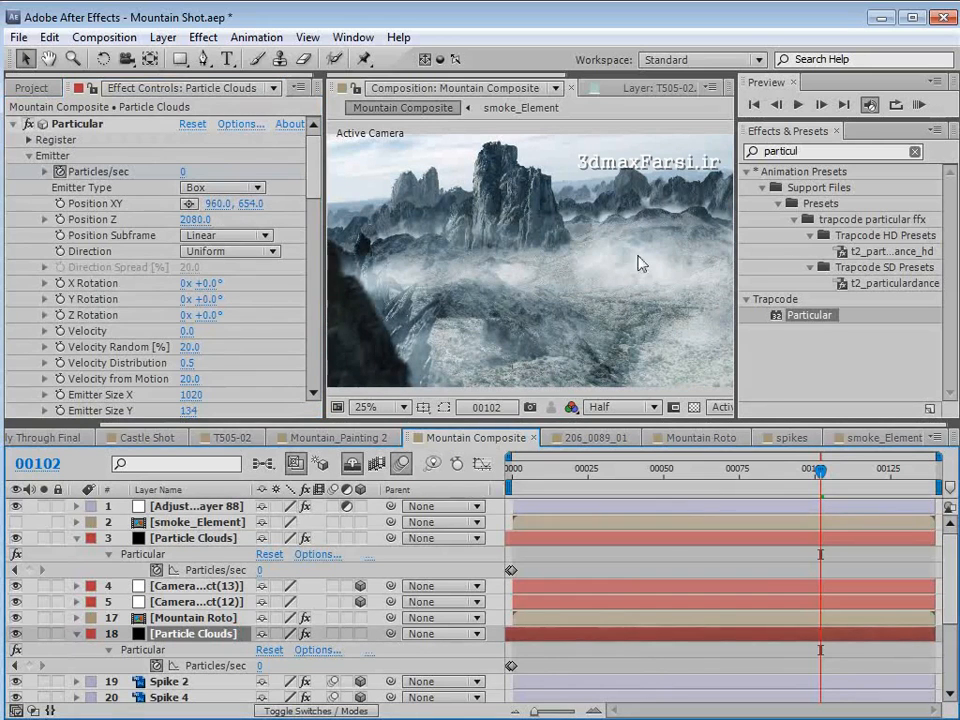
pyautogui.scroll(-6, 268, 294)
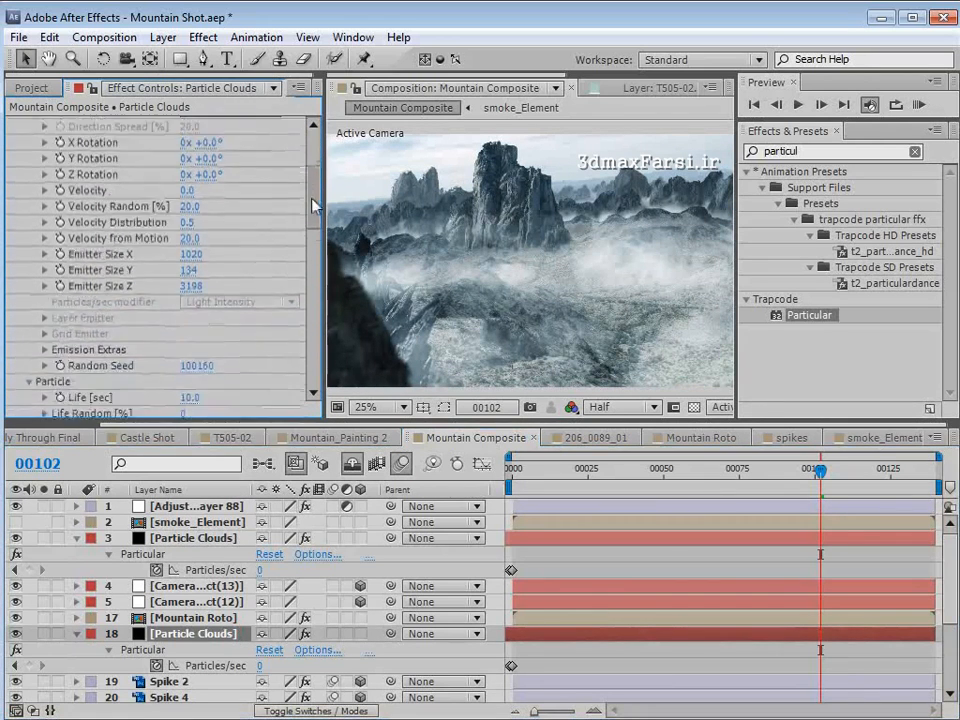
pyautogui.moveTo(191, 304); pyautogui.dragTo(206, 294)
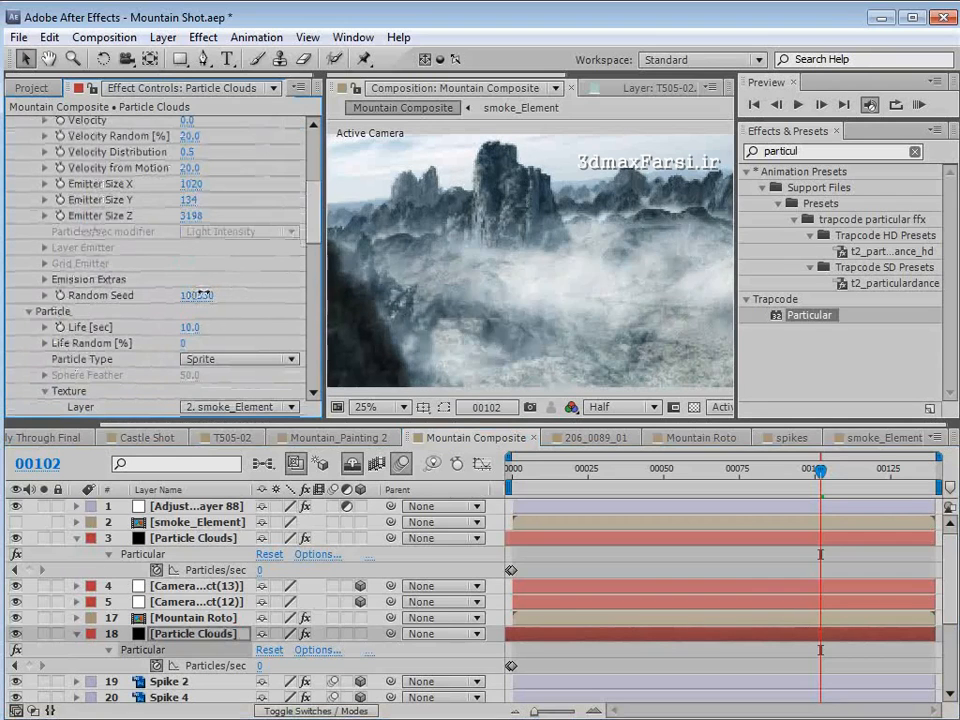
pyautogui.moveTo(805, 470); pyautogui.dragTo(863, 488)
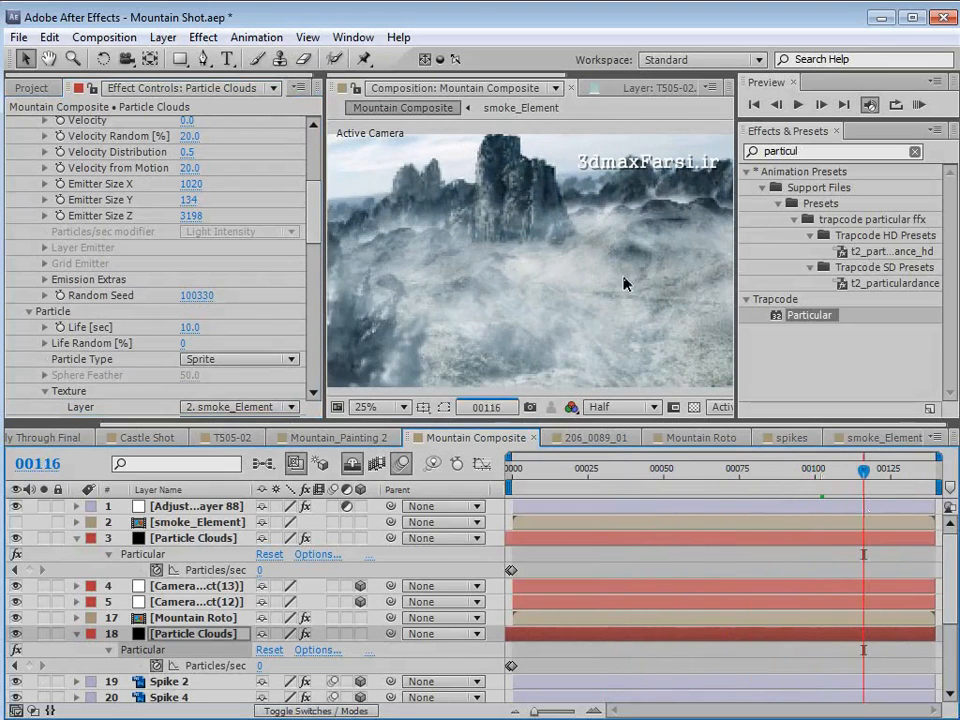
pyautogui.press('space')
pyautogui.scroll(-1, 531, 236)
pyautogui.scroll(1, 531, 236)
pyautogui.moveTo(512, 264); pyautogui.dragTo(534, 221)
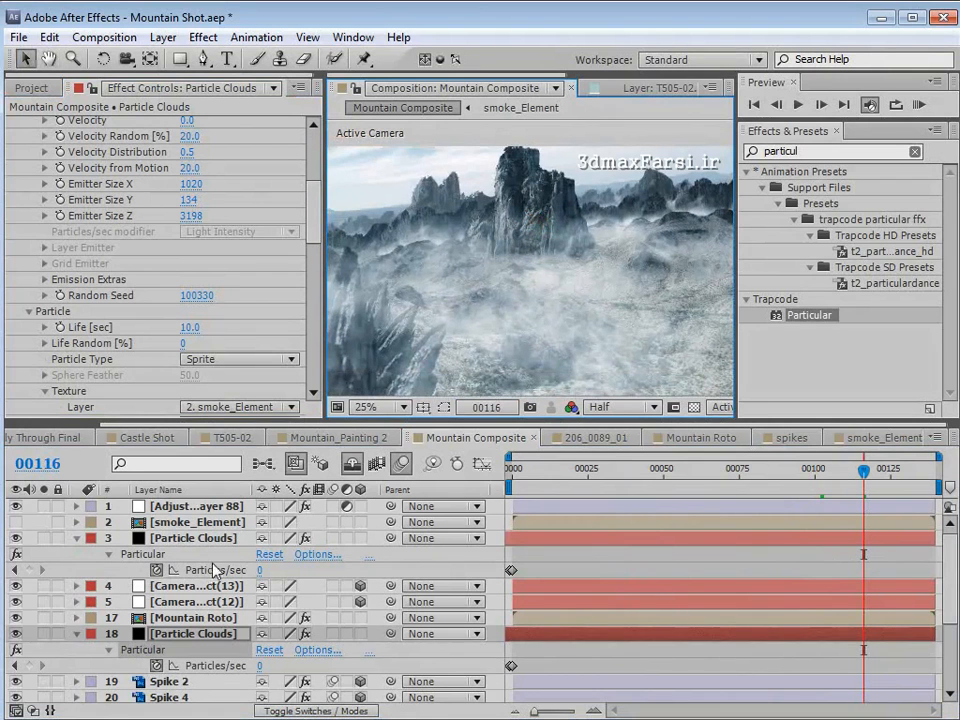
# - Solo and select the Mountain Shot.mov layer, collapse its existing Tint and Curves effects, and save the project
pyautogui.scroll(-3, 213, 570)
pyautogui.click(180, 677)
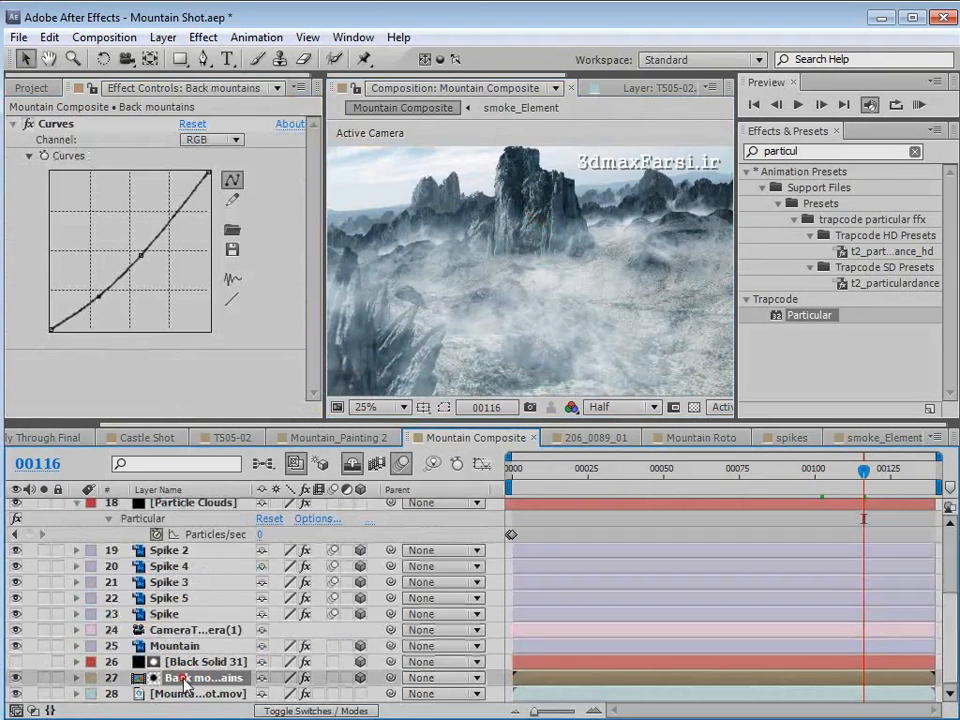
pyautogui.click(43, 678)
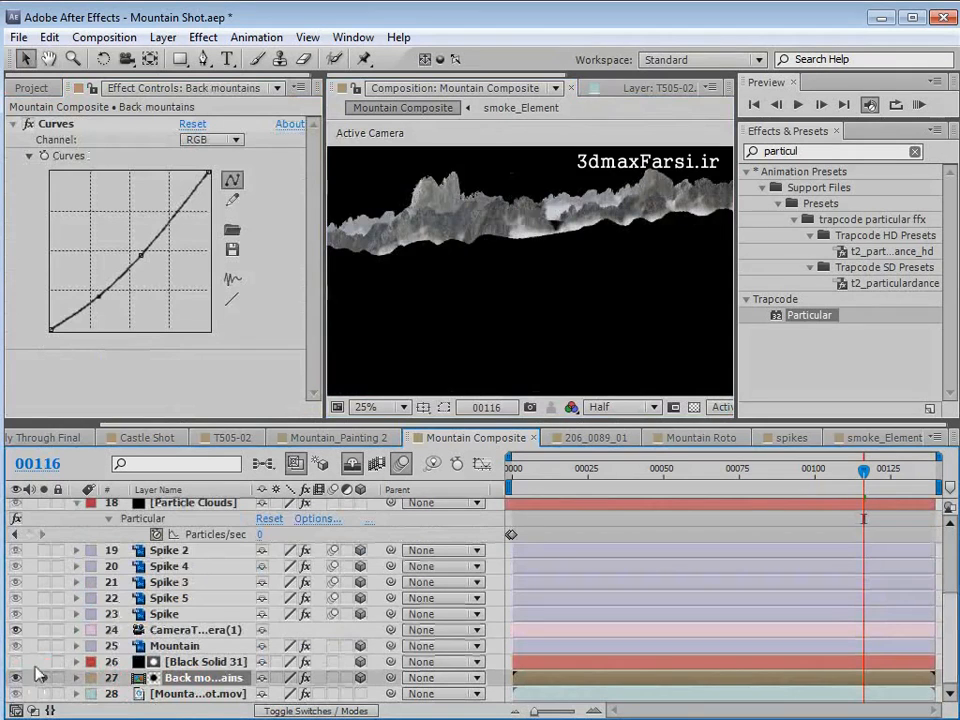
pyautogui.click(43, 693)
pyautogui.click(176, 693)
pyautogui.moveTo(520, 222); pyautogui.dragTo(532, 237)
pyautogui.click(12, 139)
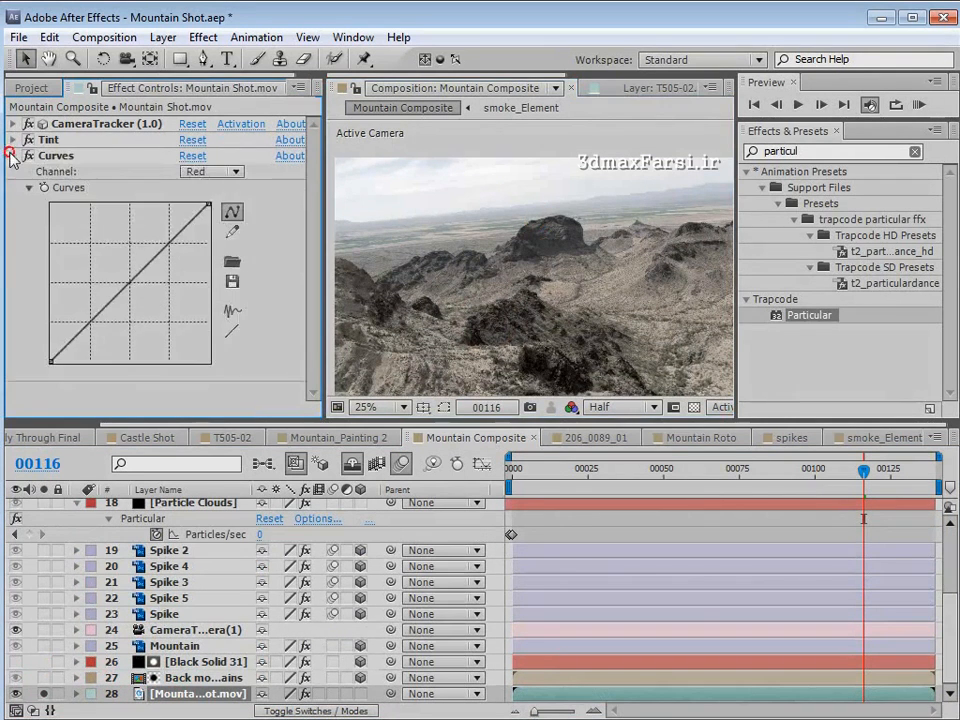
pyautogui.click(12, 156)
pyautogui.hotkey('ctrl', 's')
# - Apply a Luma Key to Mountain Shot.mov with Key Out Brighter and a Threshold of 216 to remove the sky
pyautogui.click(176, 317)
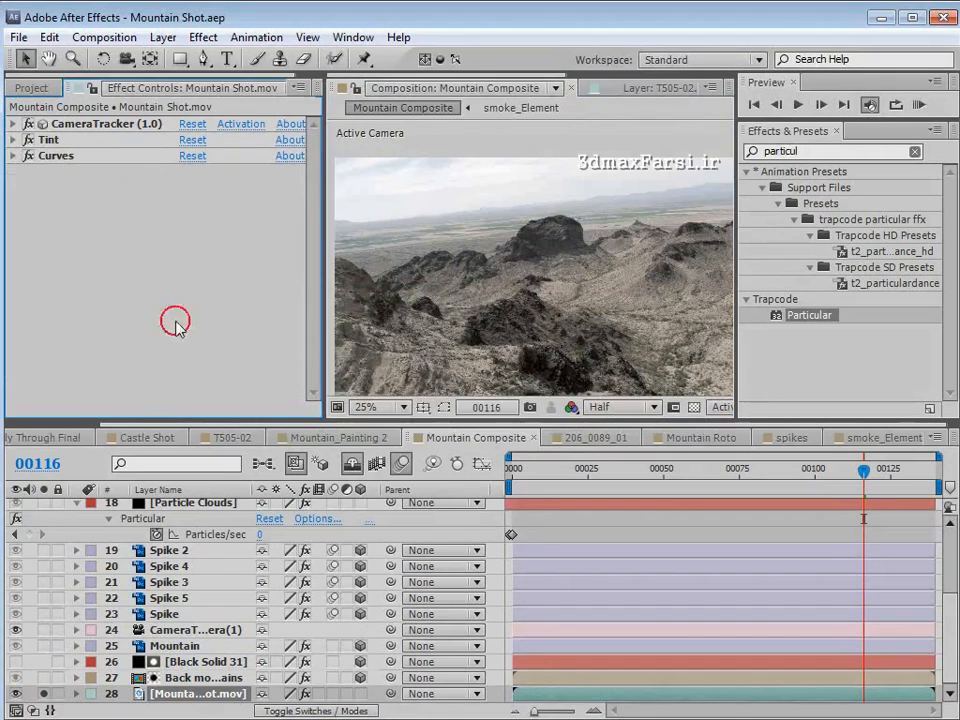
pyautogui.click(200, 37)
pyautogui.moveTo(265, 378)
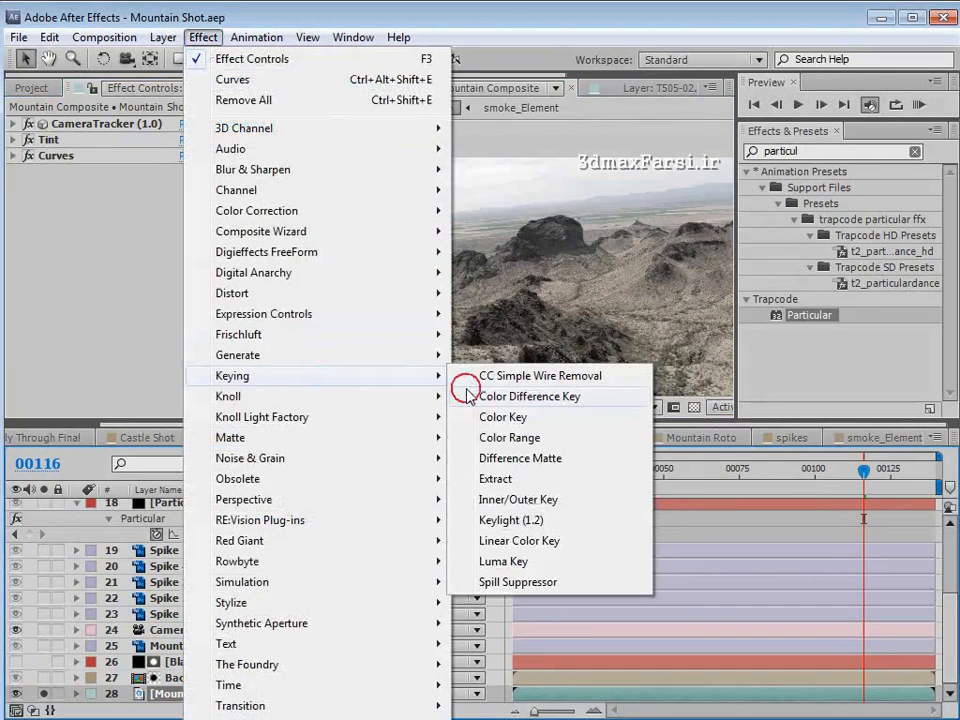
pyautogui.click(504, 562)
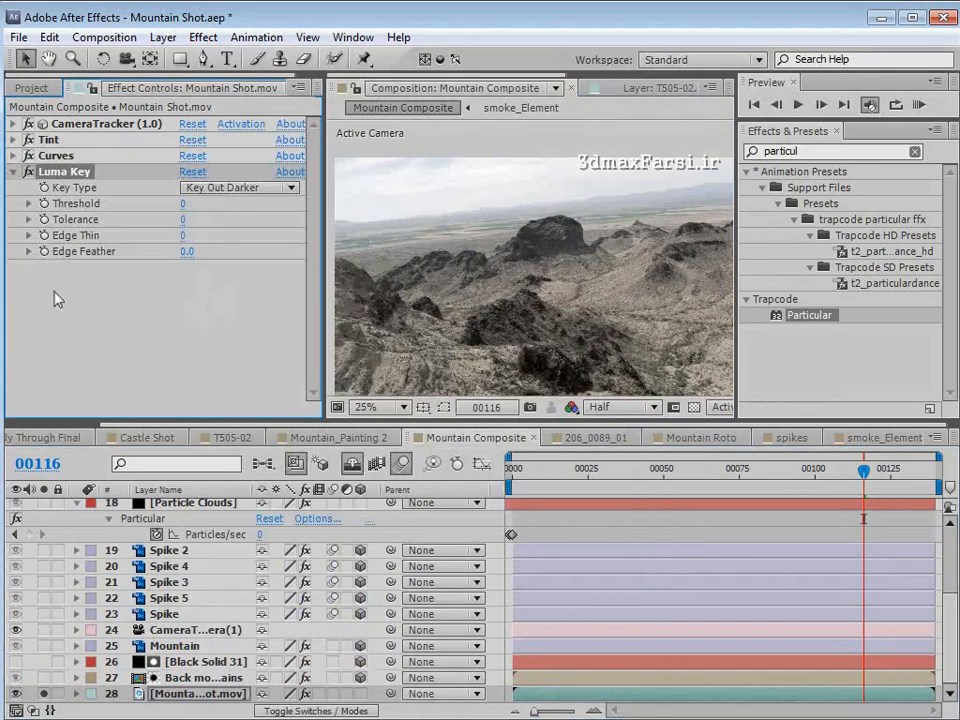
pyautogui.click(217, 199)
pyautogui.click(266, 210)
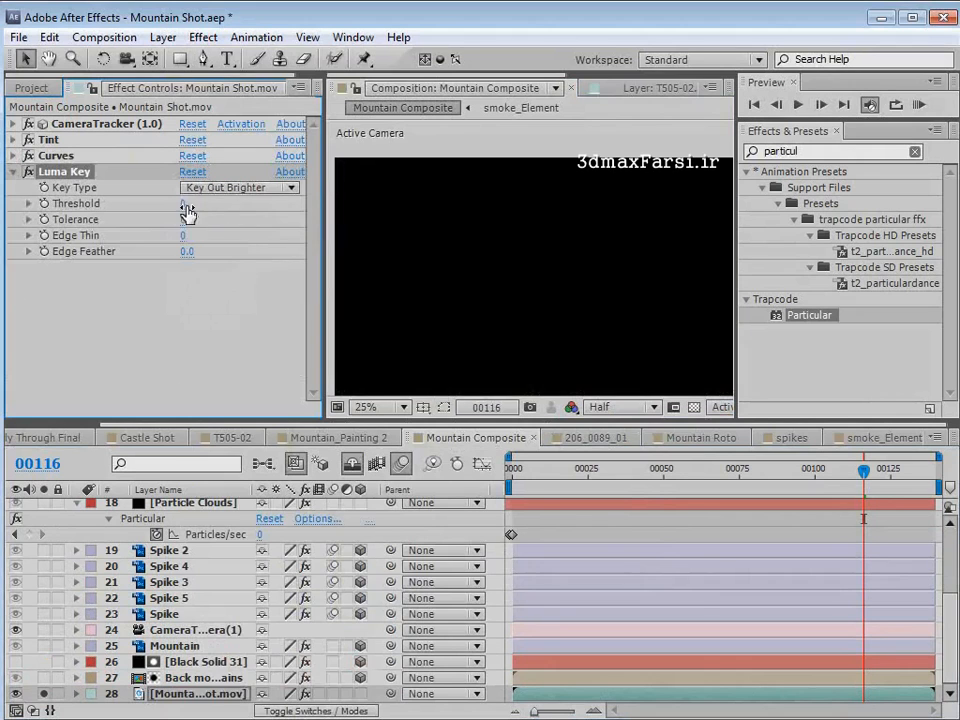
pyautogui.moveTo(184, 204); pyautogui.dragTo(376, 198)
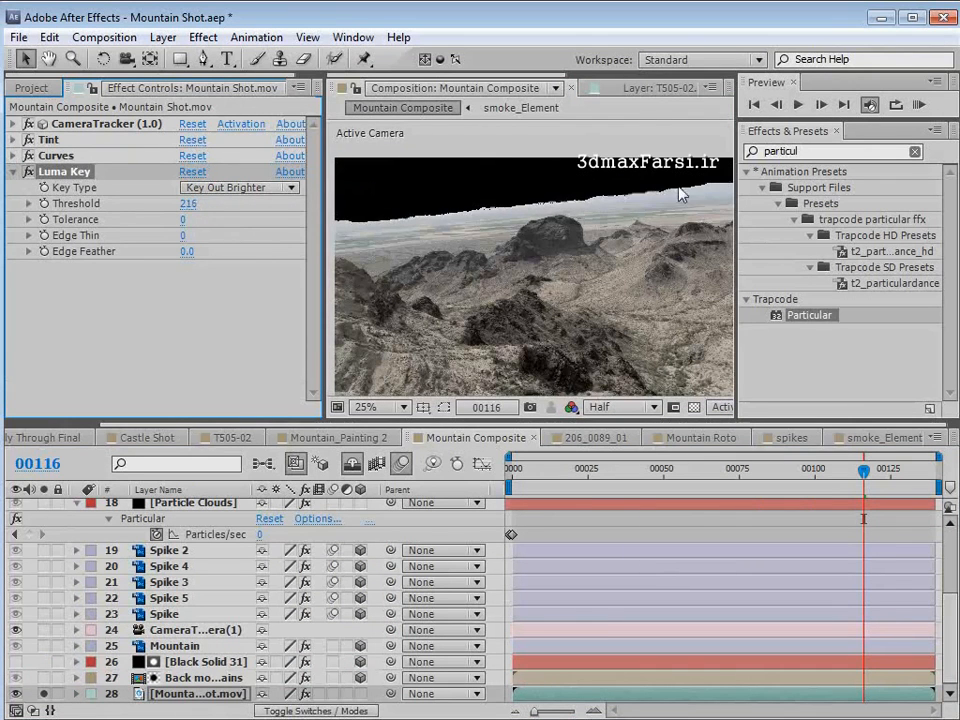
# - Refine the Luma Key with an Edge Feather of 2 and a Threshold of 221, reviewing it back to frame 0
pyautogui.click(186, 253)
pyautogui.write('2')
pyautogui.press('Return')
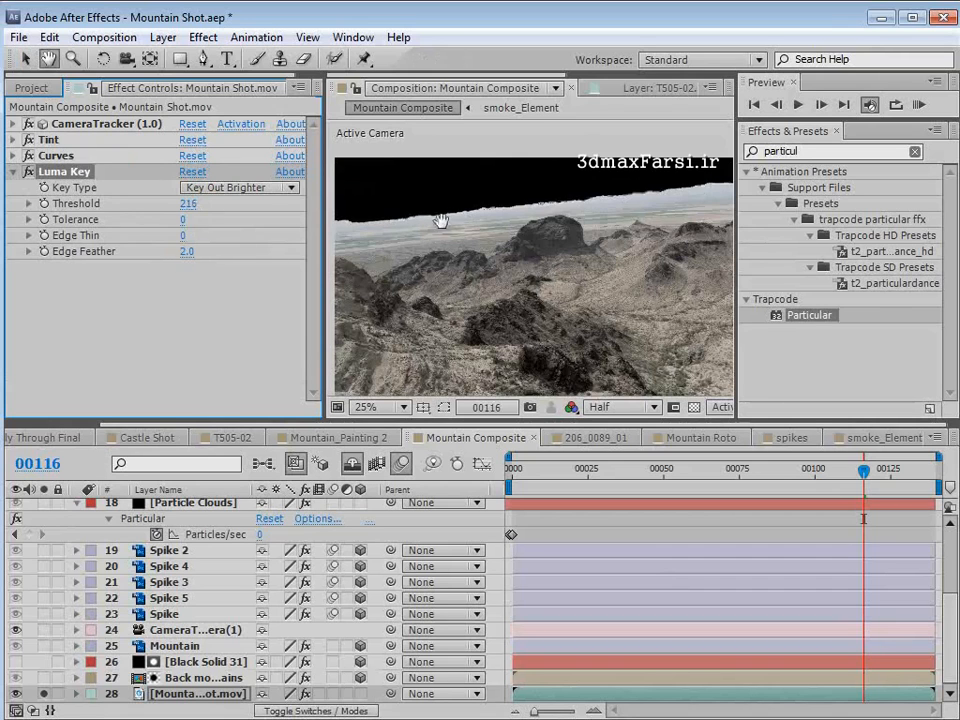
pyautogui.scroll(2, 546, 274)
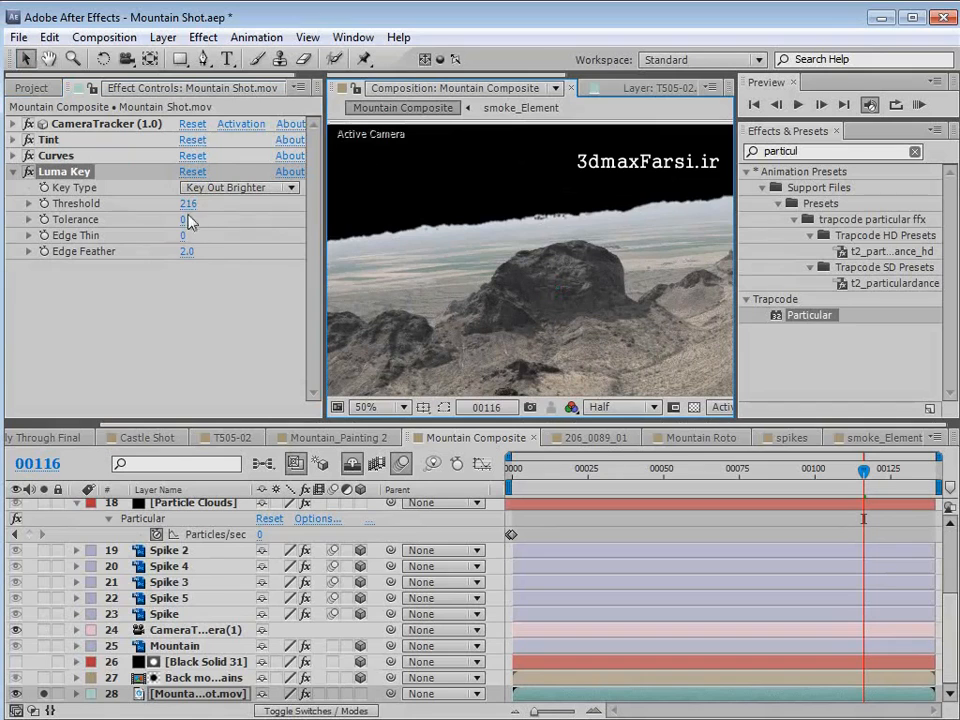
pyautogui.moveTo(190, 203); pyautogui.dragTo(190, 203)
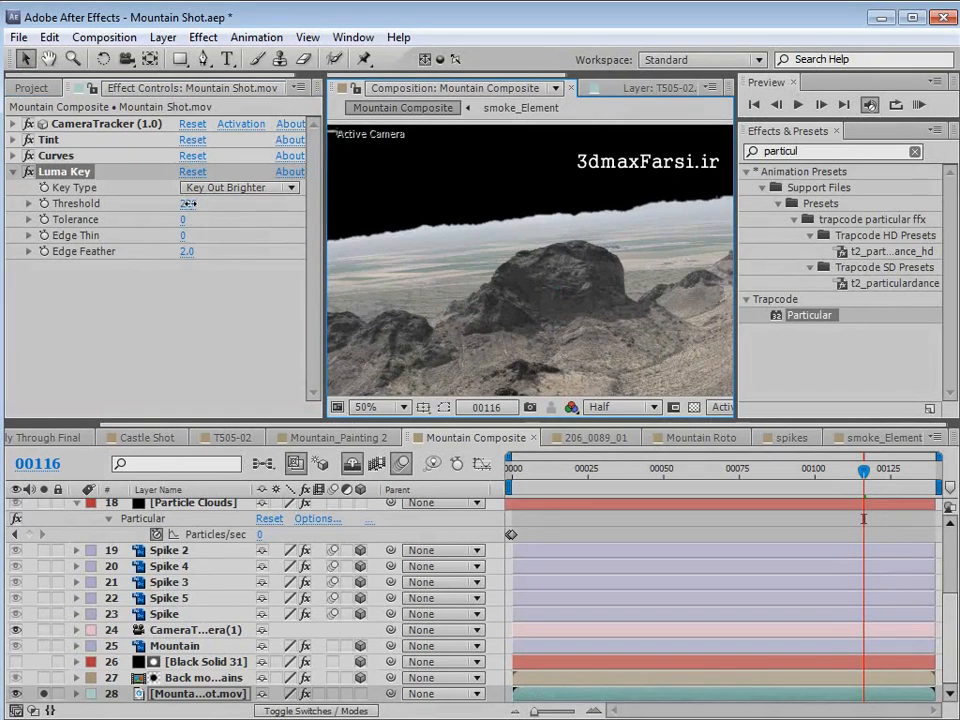
pyautogui.press('space')
pyautogui.moveTo(863, 470); pyautogui.dragTo(613, 485)
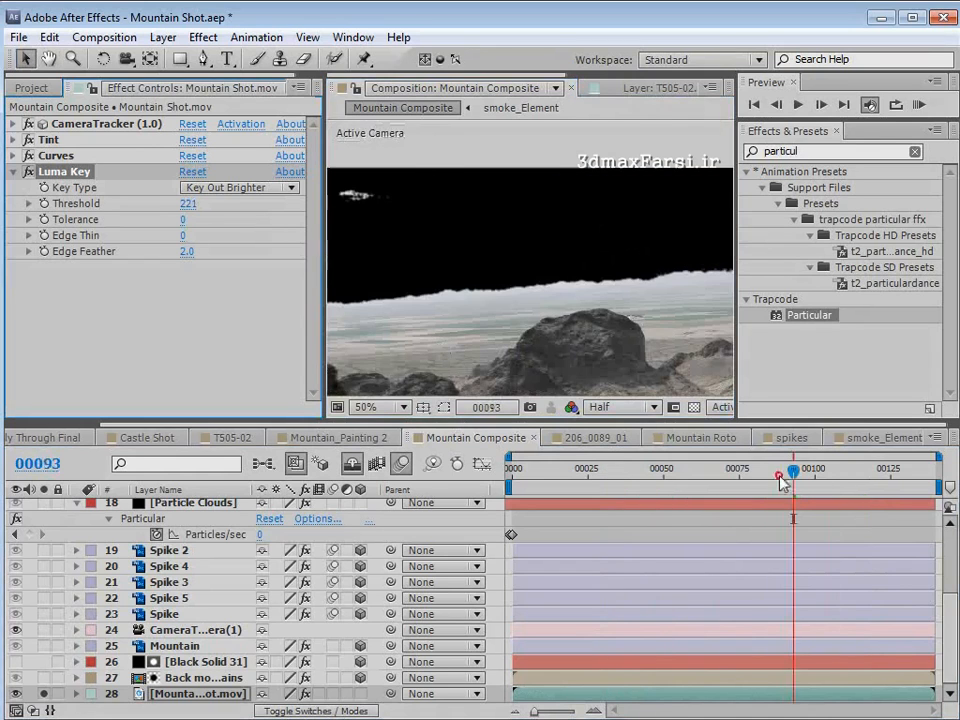
pyautogui.moveTo(781, 482); pyautogui.dragTo(511, 483)
# - Draw a closed mask with the Pen tool around the upper sky area of Mountain Shot.mov at frame 0
pyautogui.scroll(-2, 540, 233)
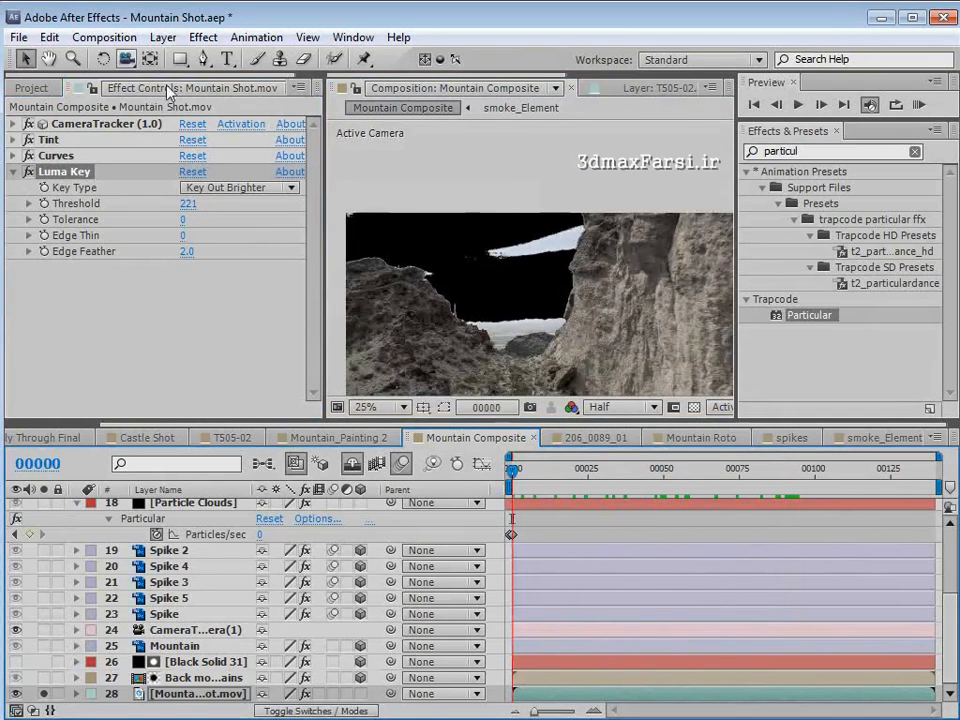
pyautogui.press('g')
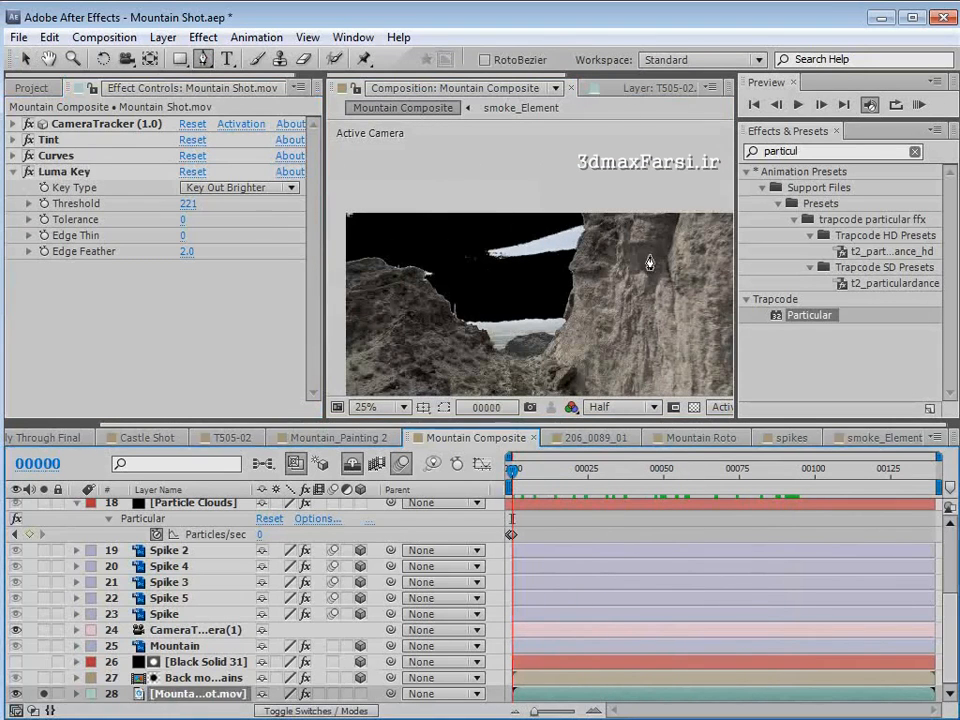
pyautogui.press('space')
pyautogui.moveTo(459, 300); pyautogui.dragTo(513, 249)
pyautogui.scroll(-1, 492, 260)
pyautogui.click(371, 261)
pyautogui.click(664, 180)
pyautogui.click(428, 178)
pyautogui.click(352, 207)
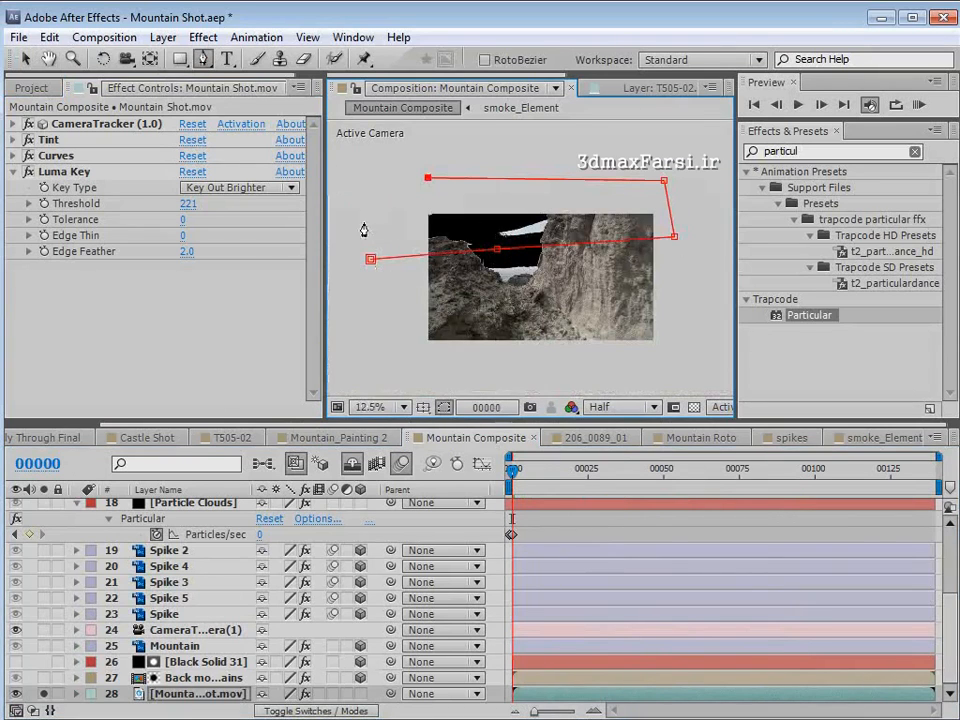
pyautogui.click(371, 261)
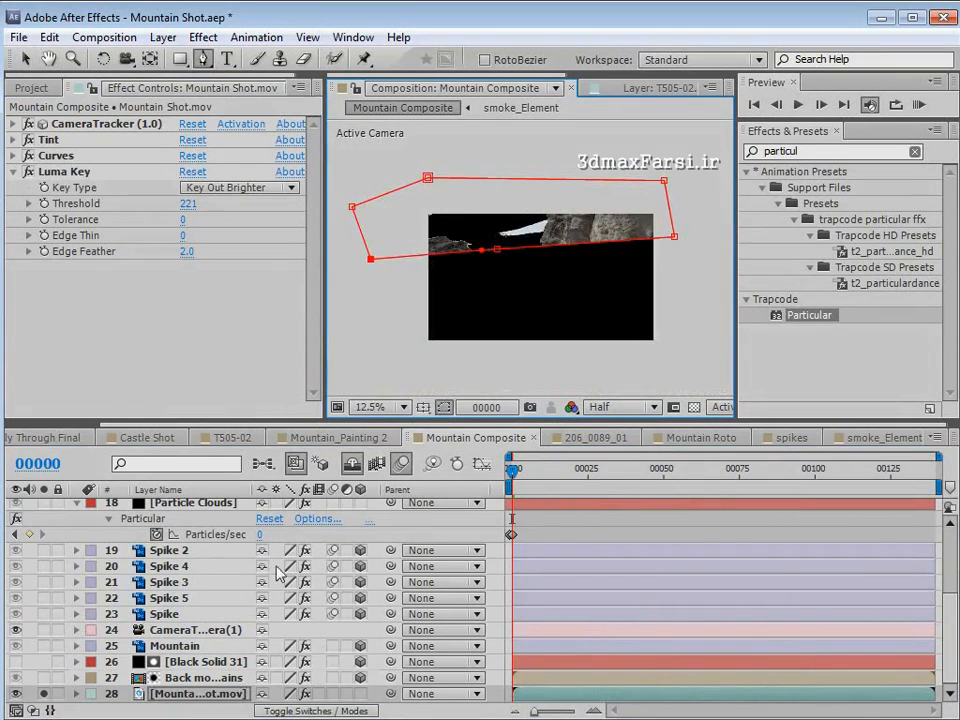
# - Switch Mask 1 to Subtract and start keyframing its Mask Path at frame 0
pyautogui.click(288, 677)
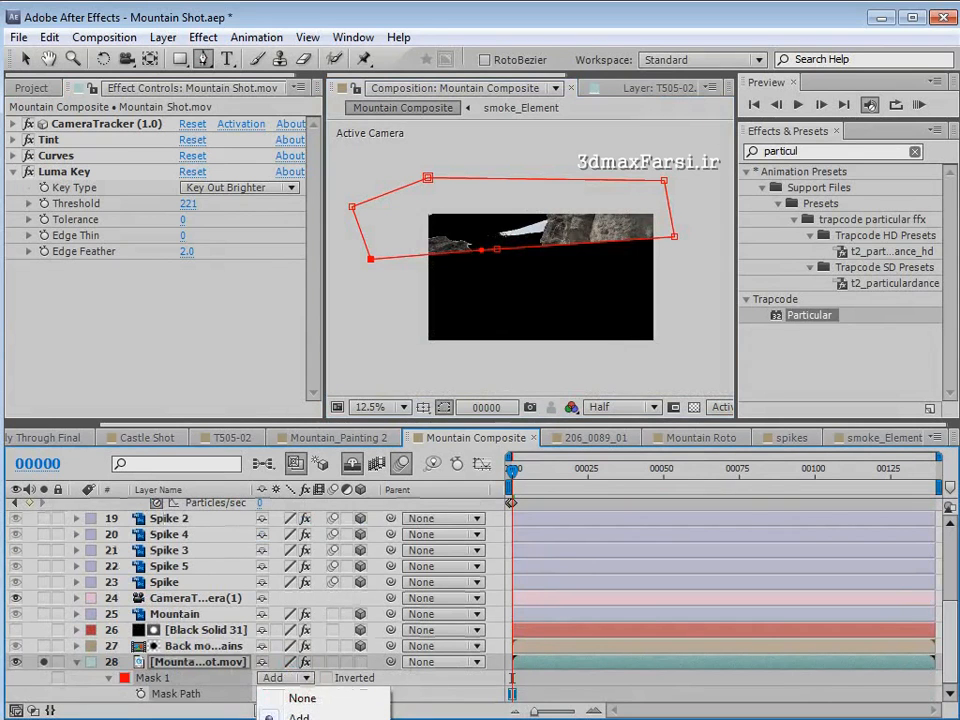
pyautogui.click(340, 719)
pyautogui.click(141, 694)
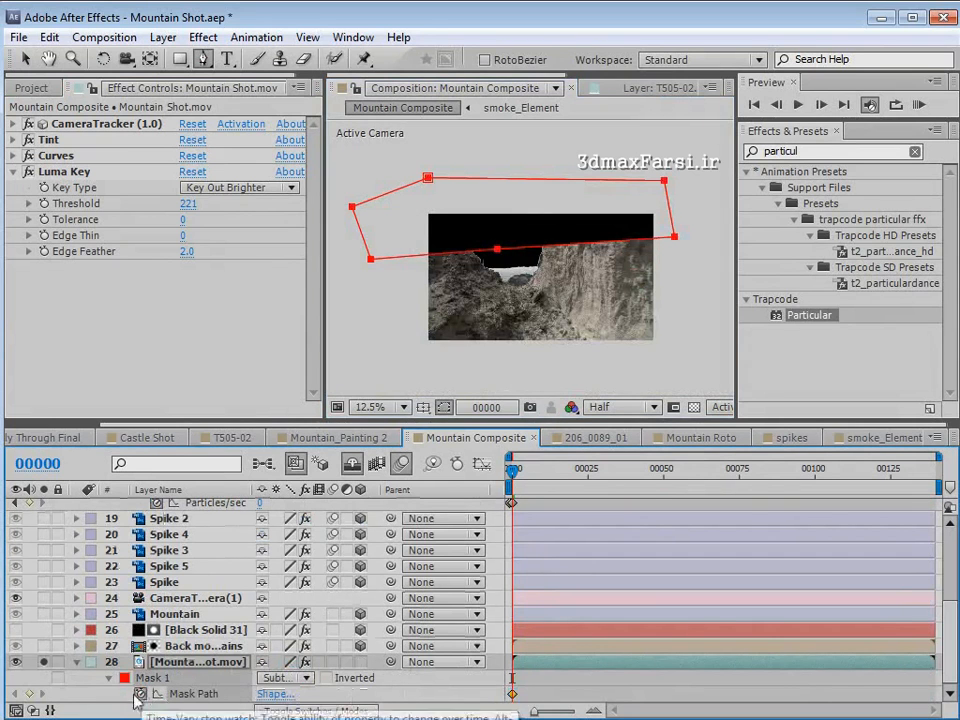
# - Keyframe the sky mask by raising it at frame 50 and shifting it slightly down and right at frame 90
pyautogui.moveTo(512, 470); pyautogui.dragTo(662, 472)
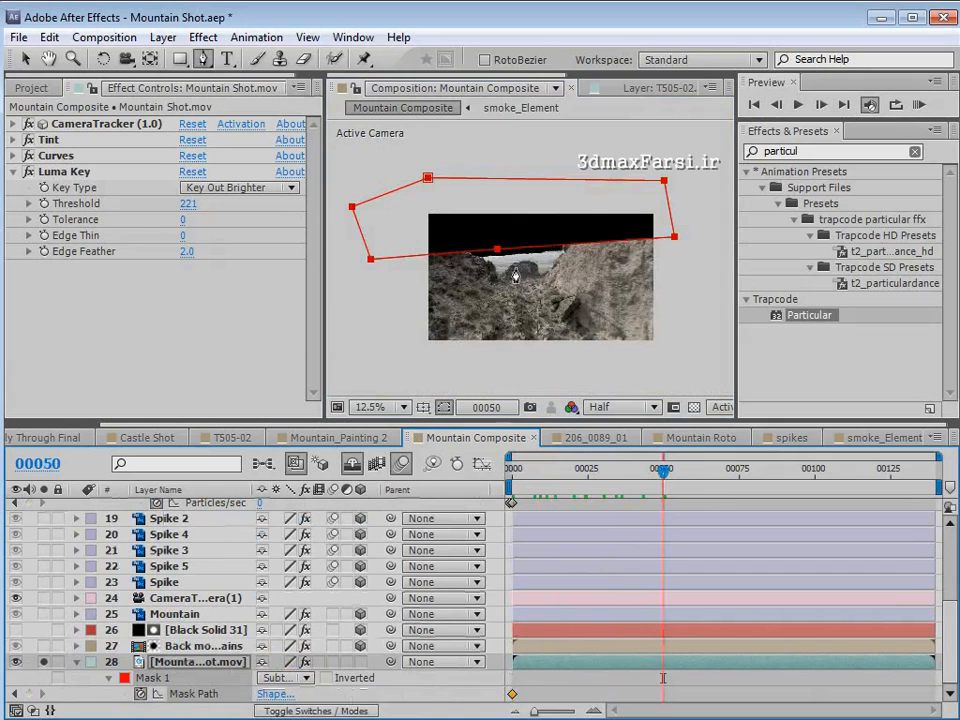
pyautogui.press('v')
pyautogui.moveTo(497, 249); pyautogui.dragTo(496, 236)
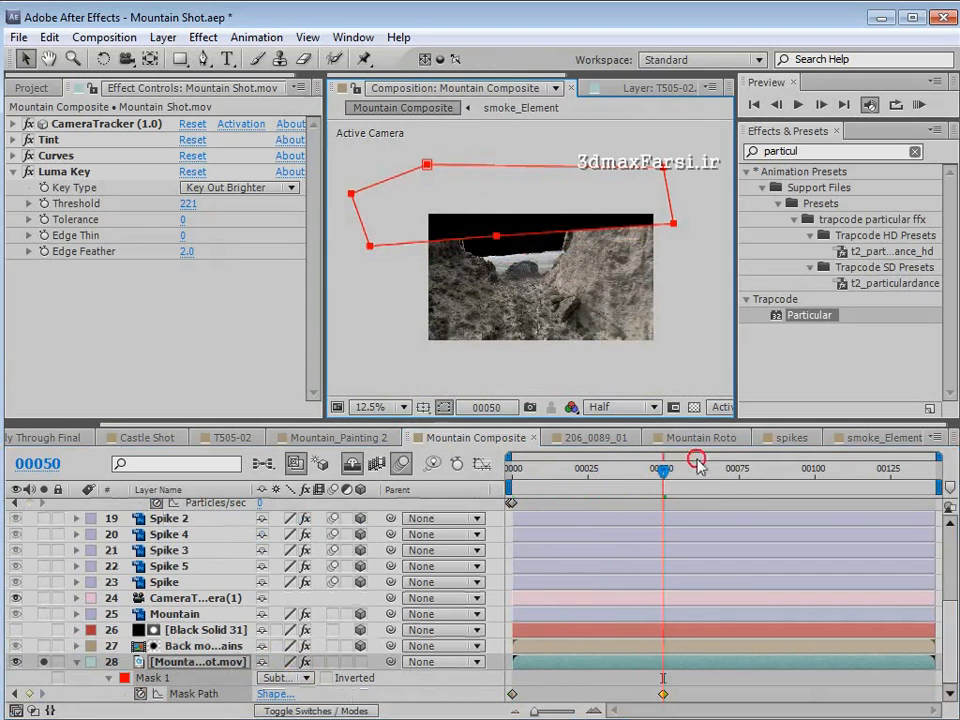
pyautogui.moveTo(697, 467); pyautogui.dragTo(785, 468)
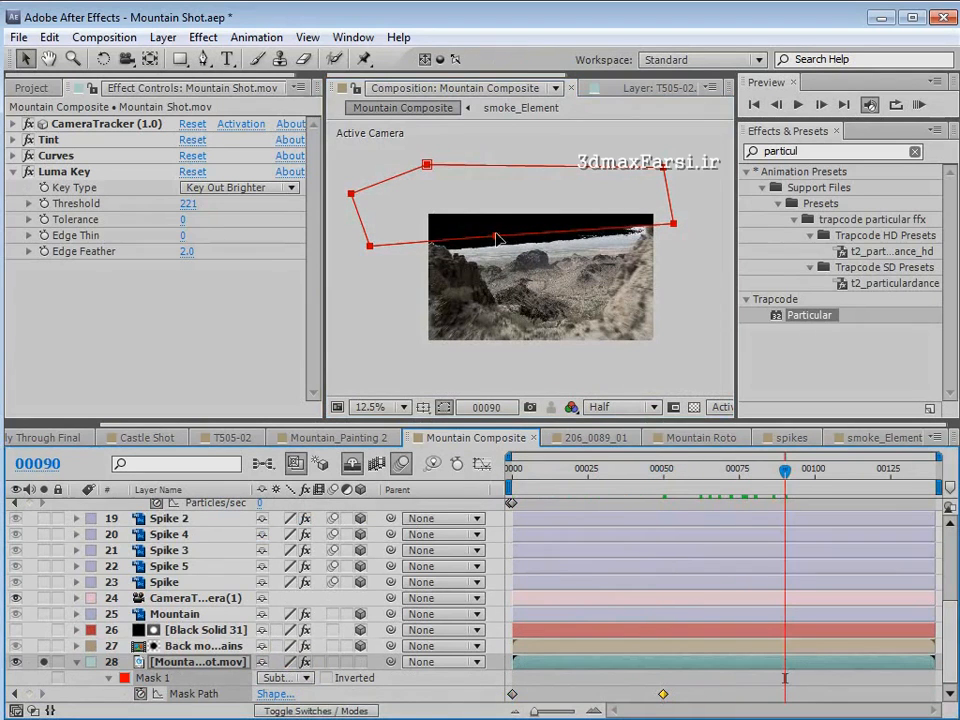
pyautogui.moveTo(674, 228); pyautogui.dragTo(677, 232)
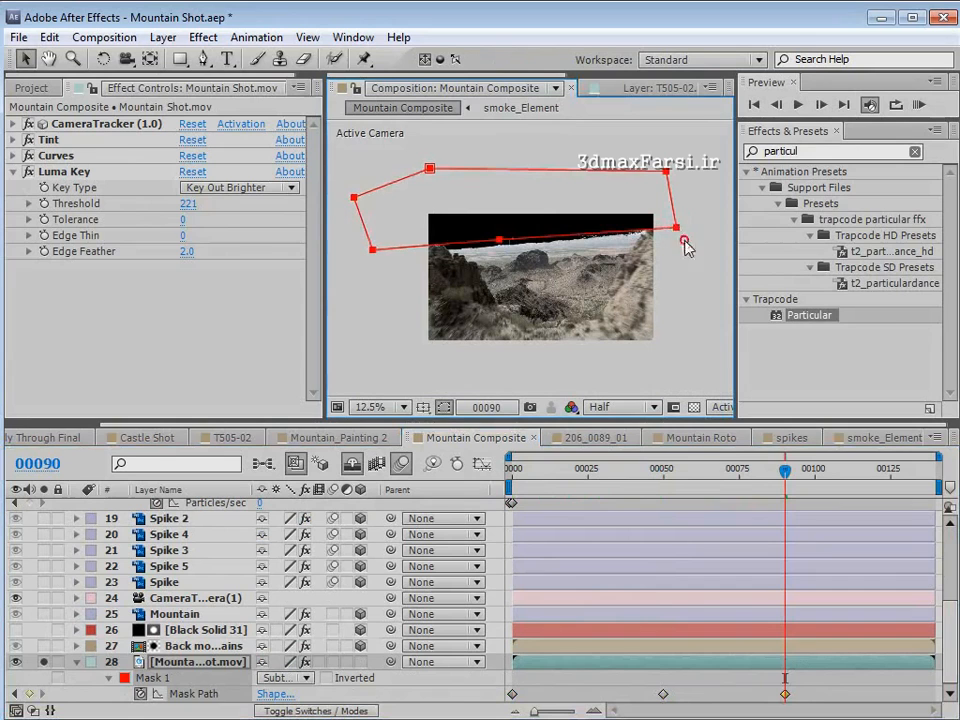
pyautogui.click(684, 327)
# - Set the Luma Key Threshold to 217 and raise the mask's lower-right point at frame 106
pyautogui.moveTo(188, 199); pyautogui.dragTo(187, 202)
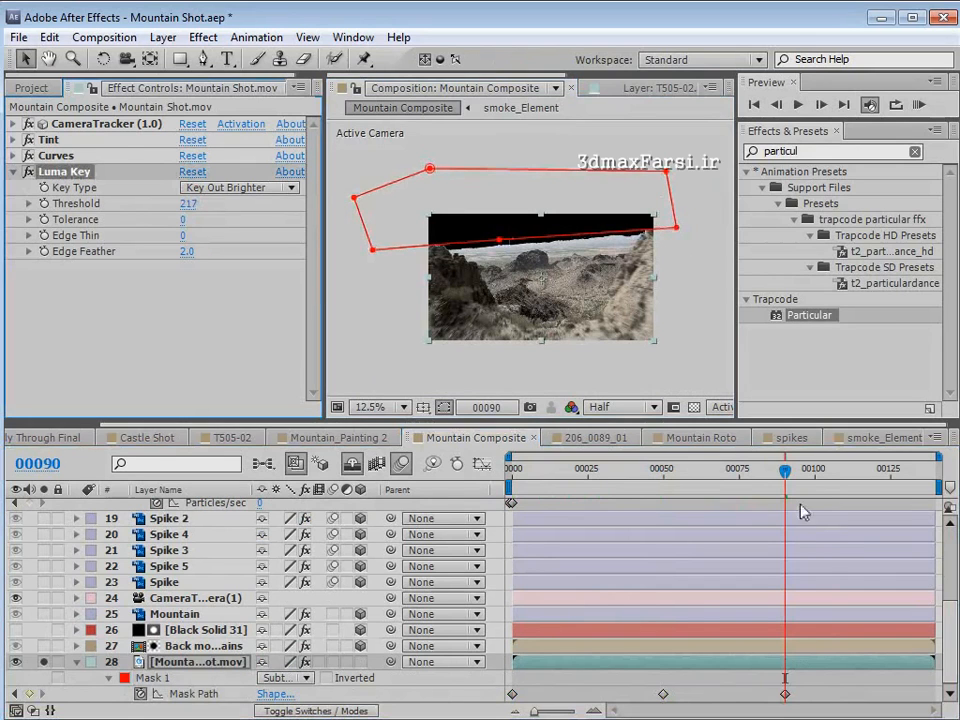
pyautogui.moveTo(785, 469); pyautogui.dragTo(833, 470)
pyautogui.moveTo(677, 225); pyautogui.dragTo(675, 222)
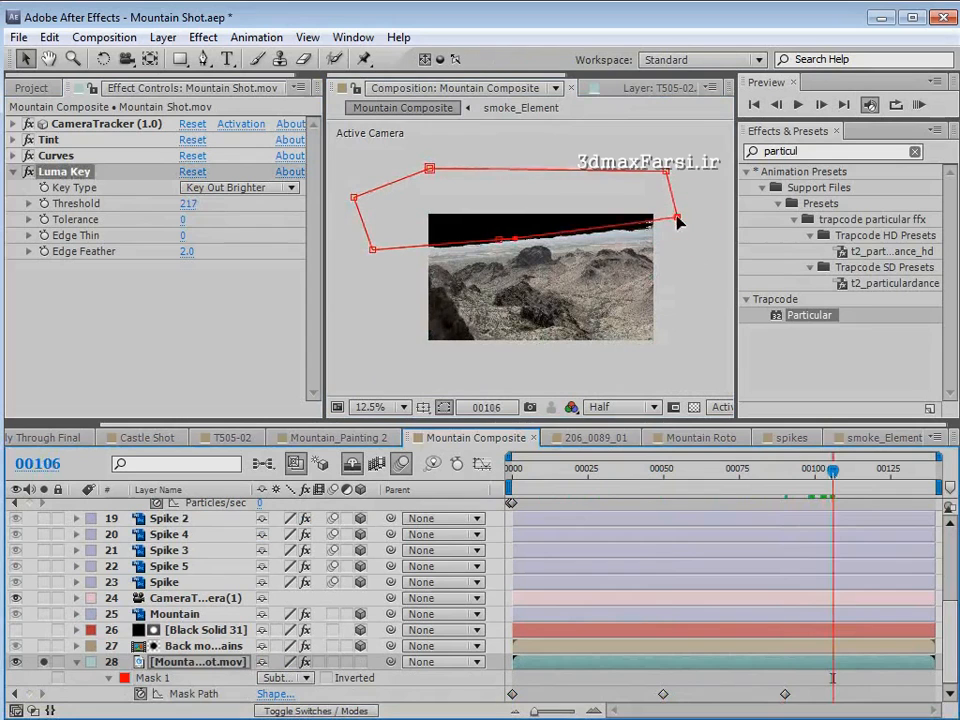
# - Move the whole sky mask up at frame 139 to keep its lower edge above the horizon
pyautogui.moveTo(855, 475); pyautogui.dragTo(934, 470)
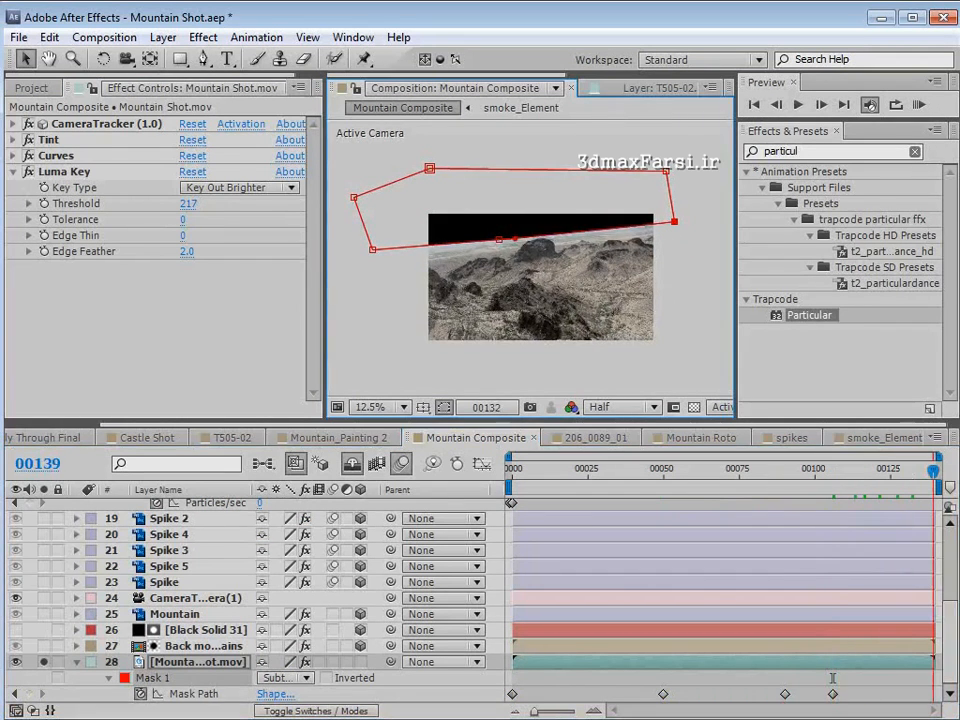
pyautogui.doubleClick(500, 237)
pyautogui.moveTo(520, 220); pyautogui.dragTo(518, 214)
pyautogui.doubleClick(700, 249)
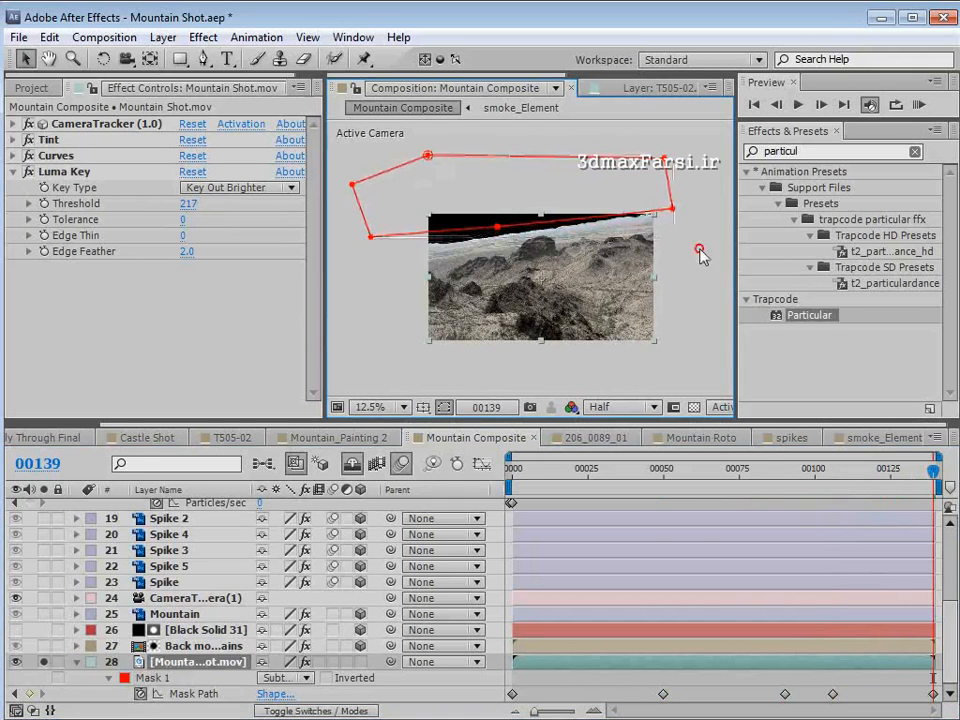
# - Check the mask back to frame 57 and unsolo Mountain Shot.mov to show the full composite
pyautogui.moveTo(870, 473); pyautogui.dragTo(684, 470)
pyautogui.click(44, 662)
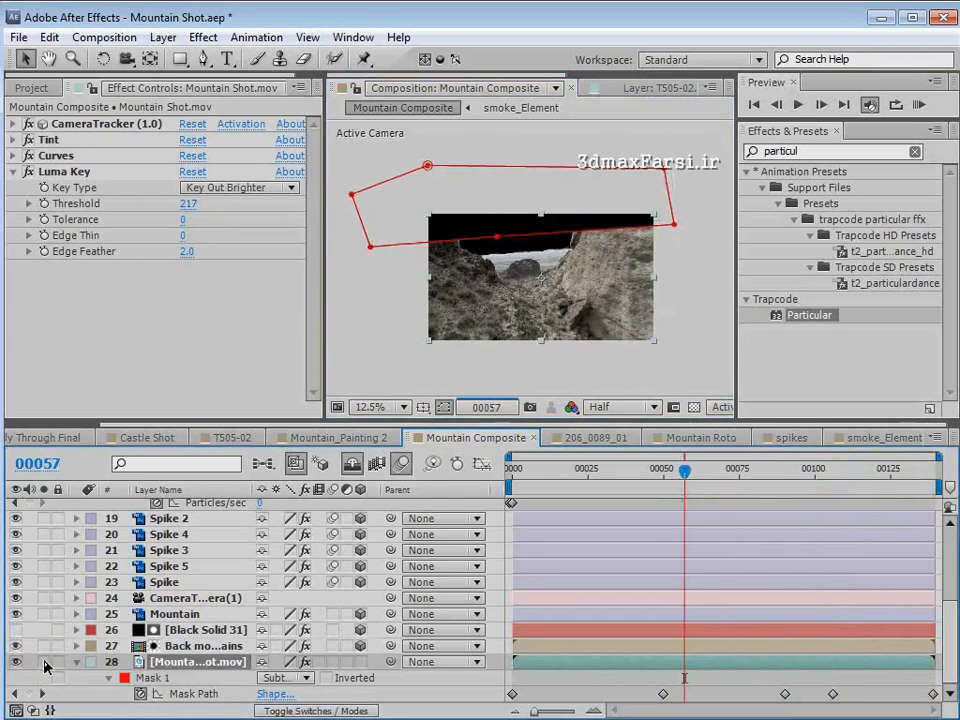
pyautogui.press('h')
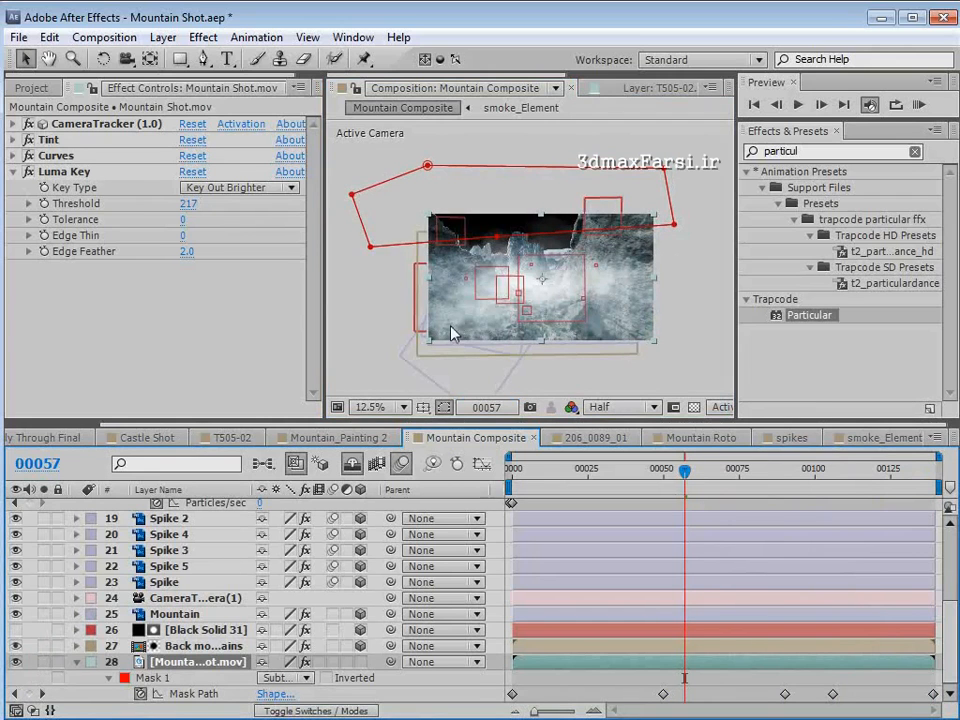
# - Inspect the composite at frame 102 and preview the Sky image from the project's footage
pyautogui.scroll(1, 487, 331)
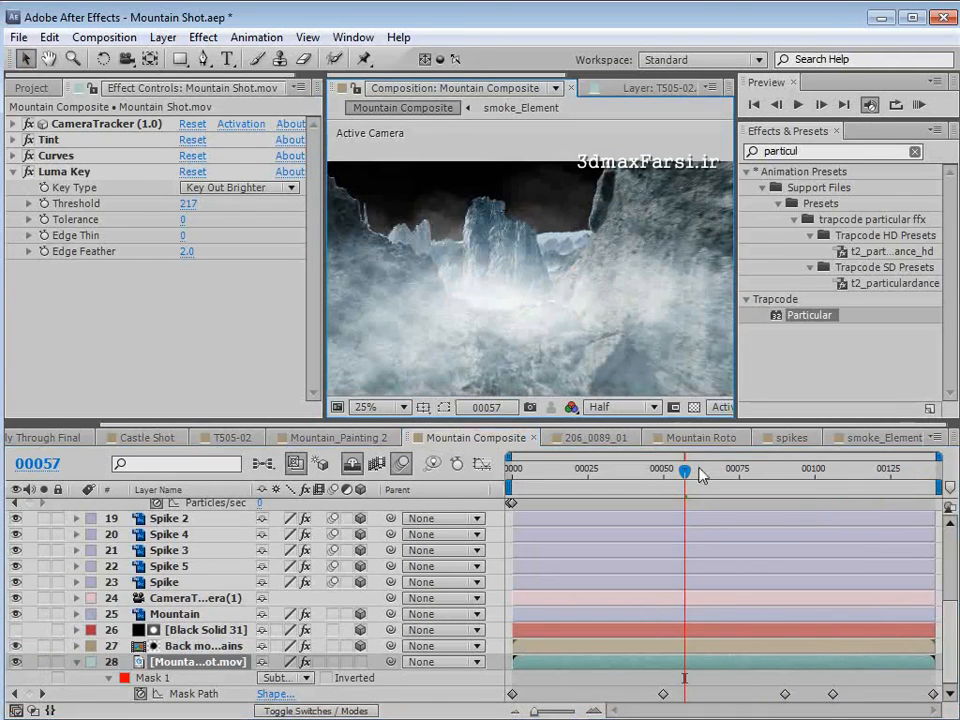
pyautogui.moveTo(685, 470); pyautogui.dragTo(820, 470)
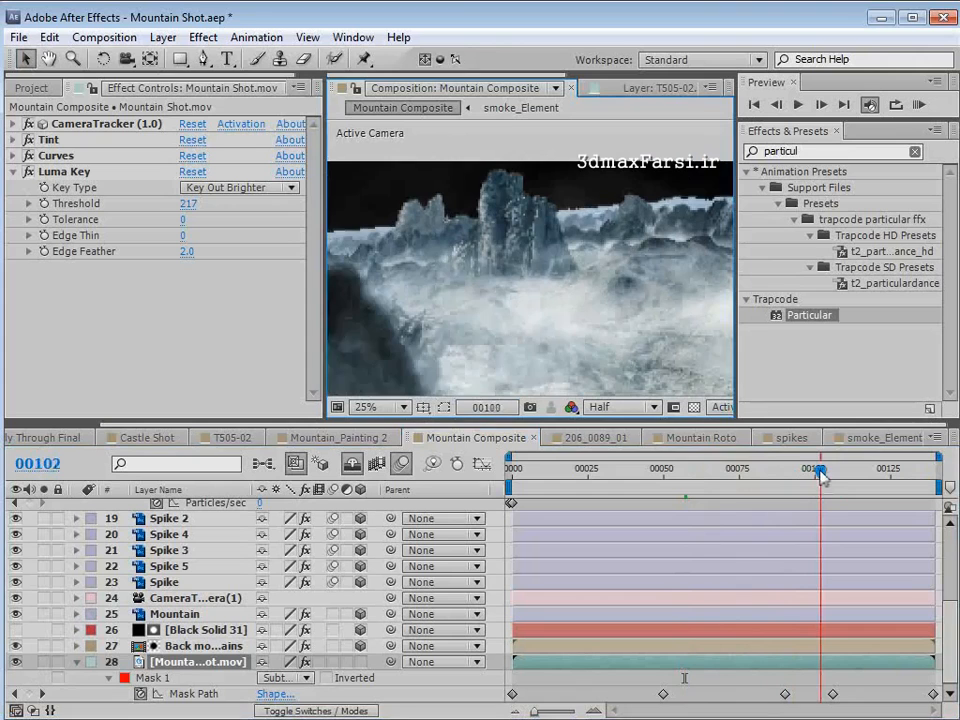
pyautogui.scroll(-1, 525, 246)
pyautogui.moveTo(543, 260); pyautogui.dragTo(531, 238)
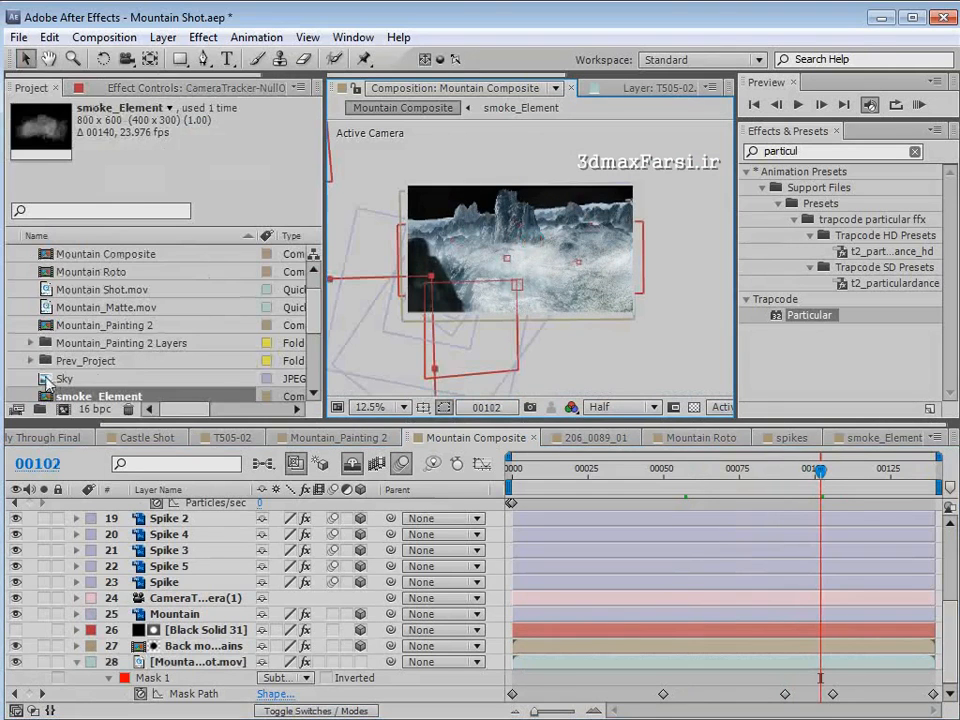
pyautogui.doubleClick(44, 380)
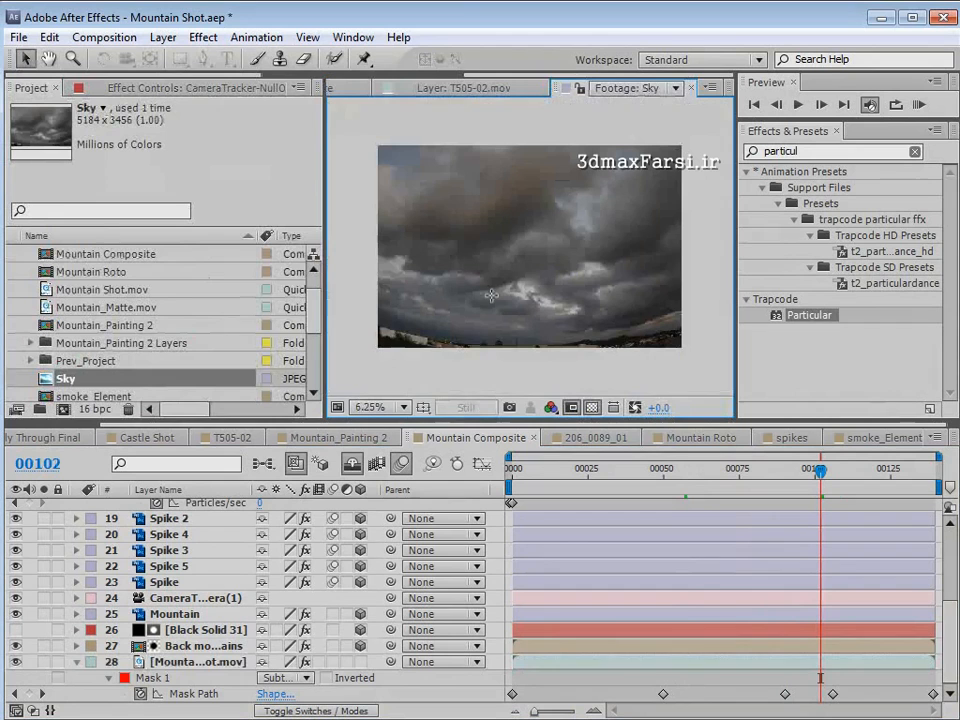
pyautogui.scroll(3, 410, 83)
pyautogui.click(408, 84)
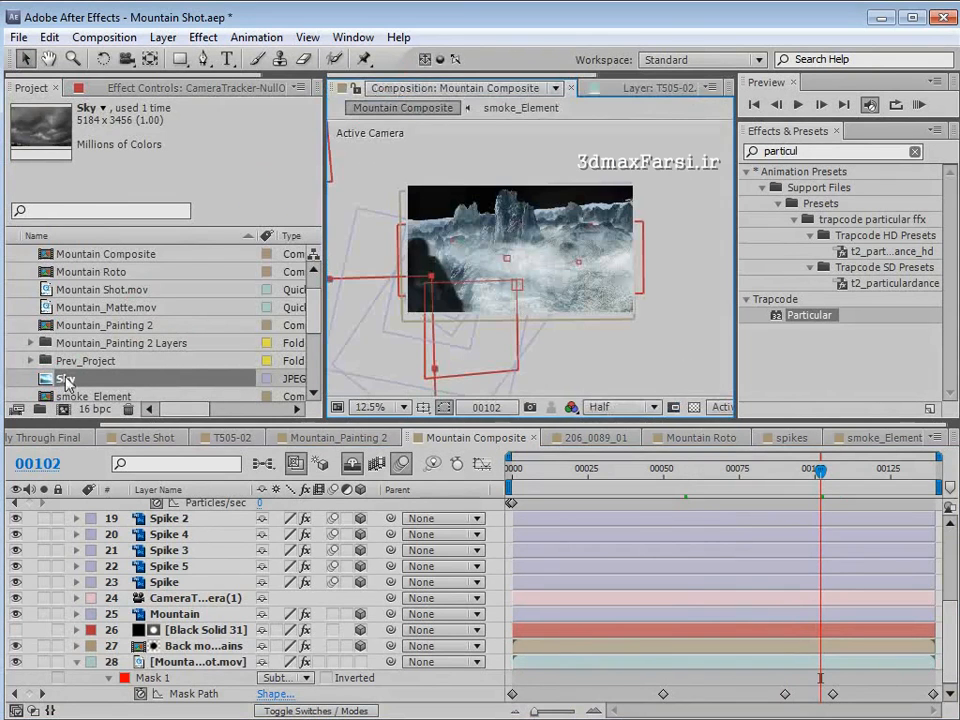
# - Add the Sky image to Mountain Composite beneath Mountain Shot.mov and make it a 3D layer
pyautogui.moveTo(65, 382); pyautogui.dragTo(160, 690)
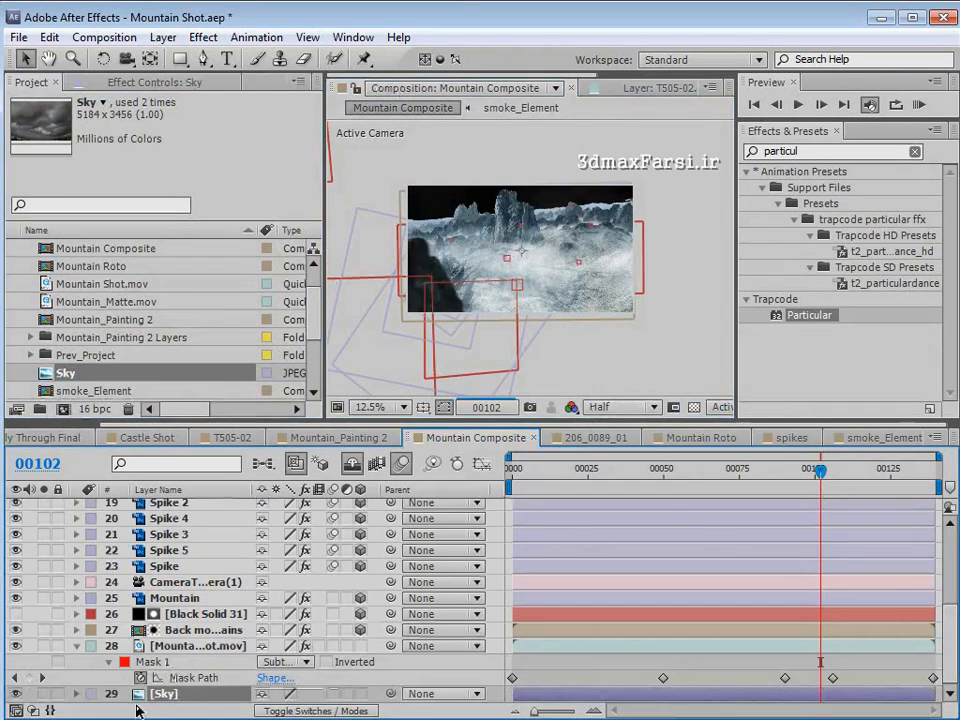
pyautogui.click(355, 693)
pyautogui.click(514, 317)
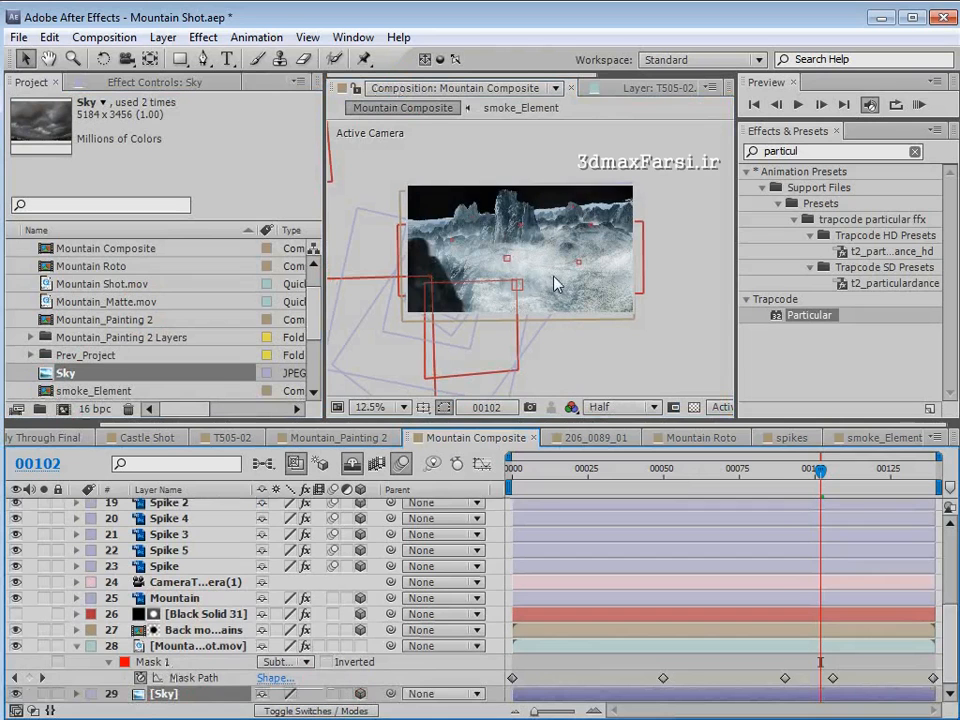
# - Copy the position of the CameraTracker null (5) at the distant spikes and paste it onto the Sky layer
pyautogui.scroll(1, 497, 204)
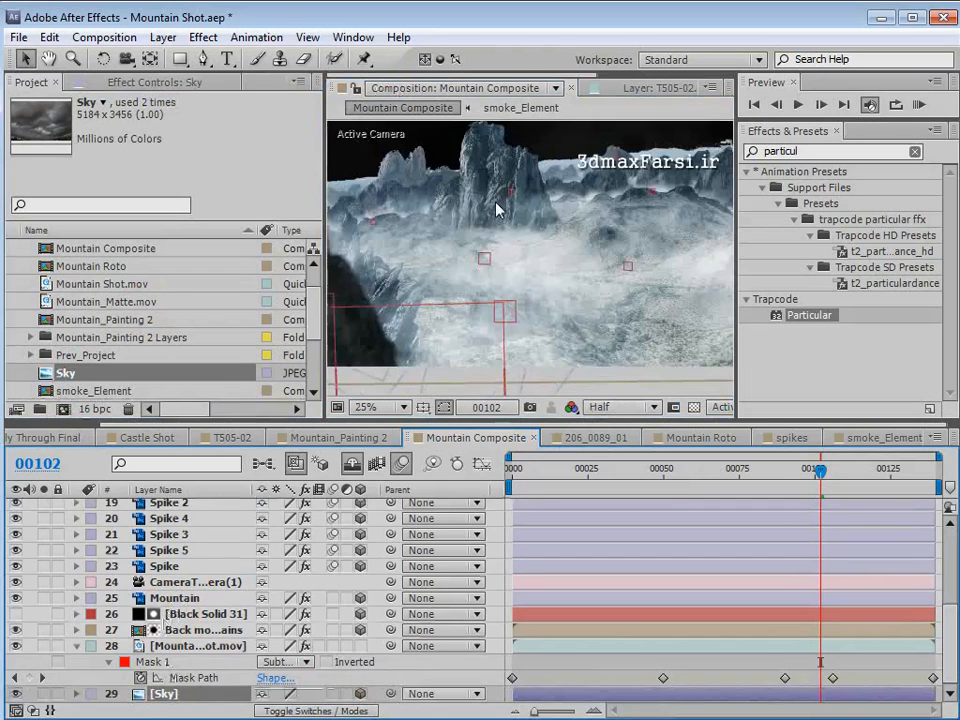
pyautogui.scroll(1, 450, 231)
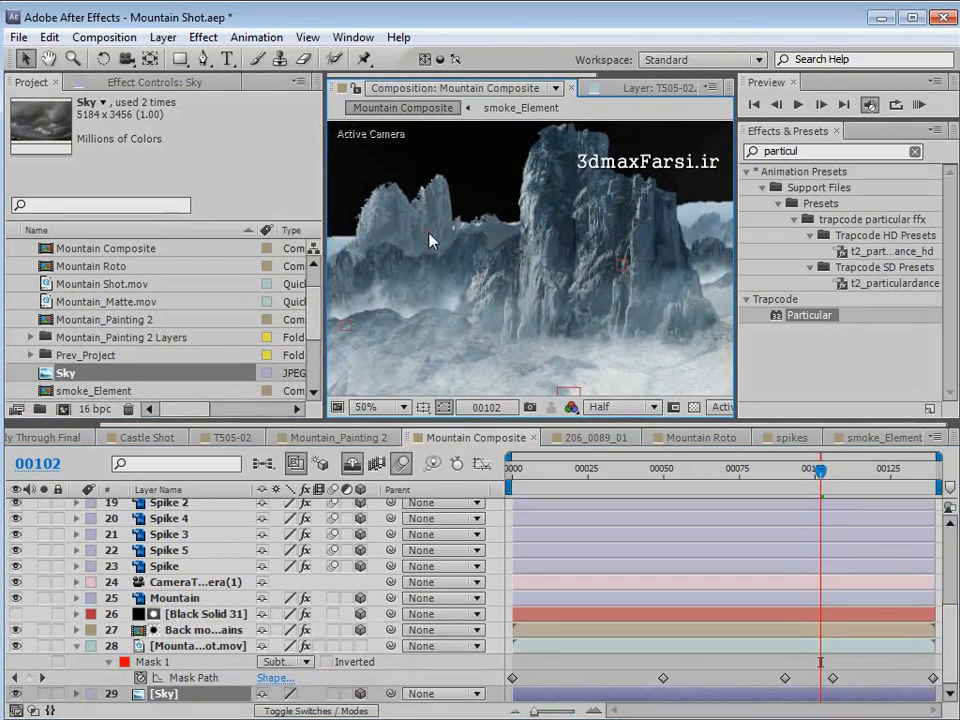
pyautogui.click(169, 535)
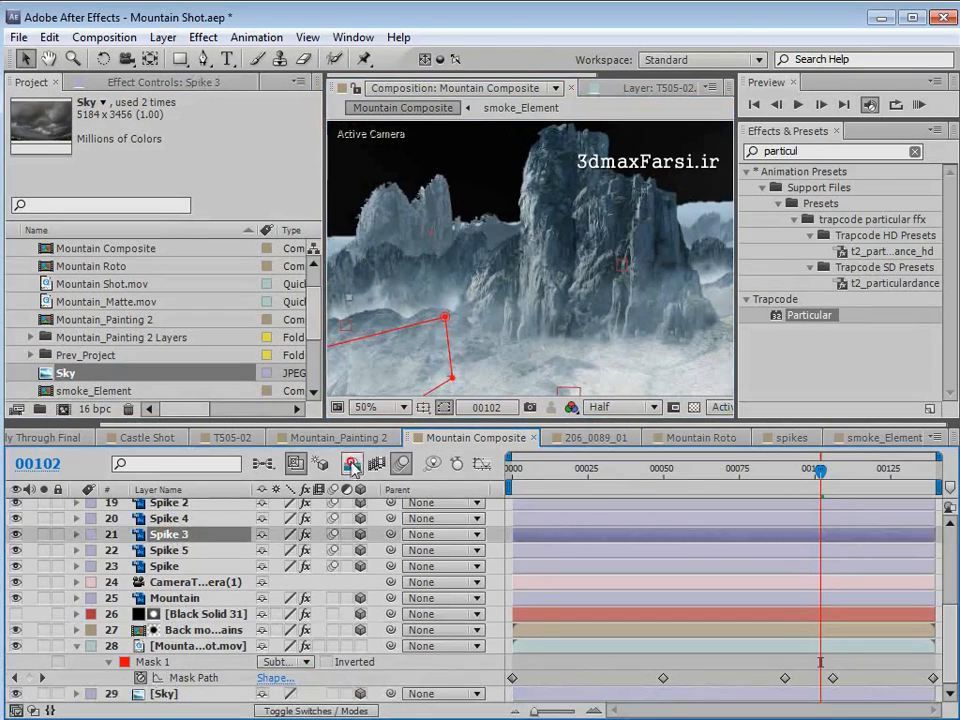
pyautogui.scroll(3, 200, 560)
pyautogui.click(183, 535)
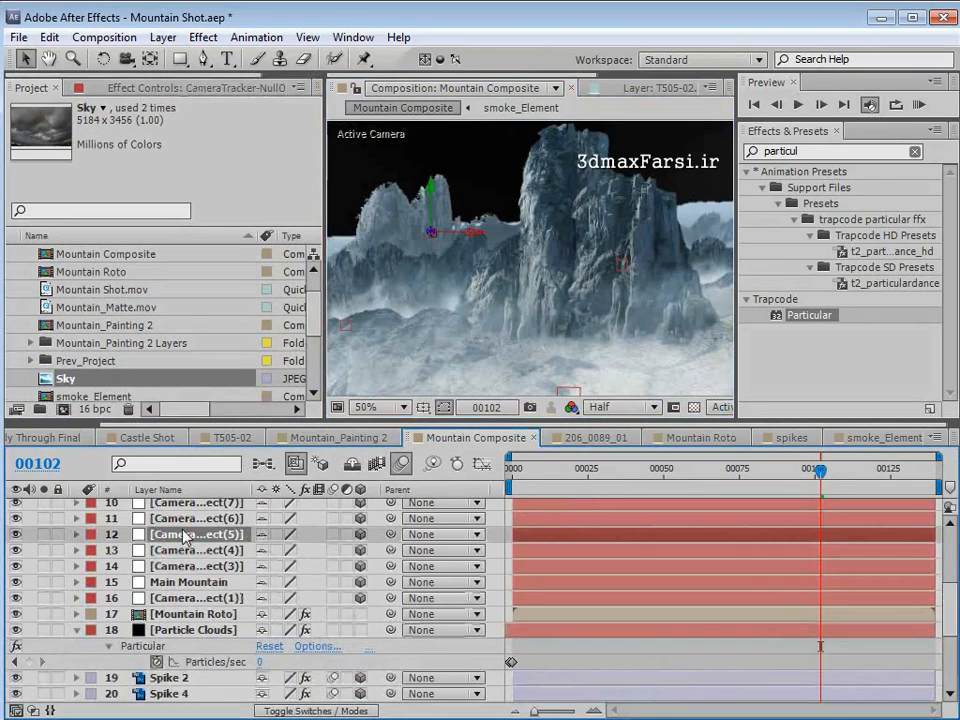
pyautogui.press('p')
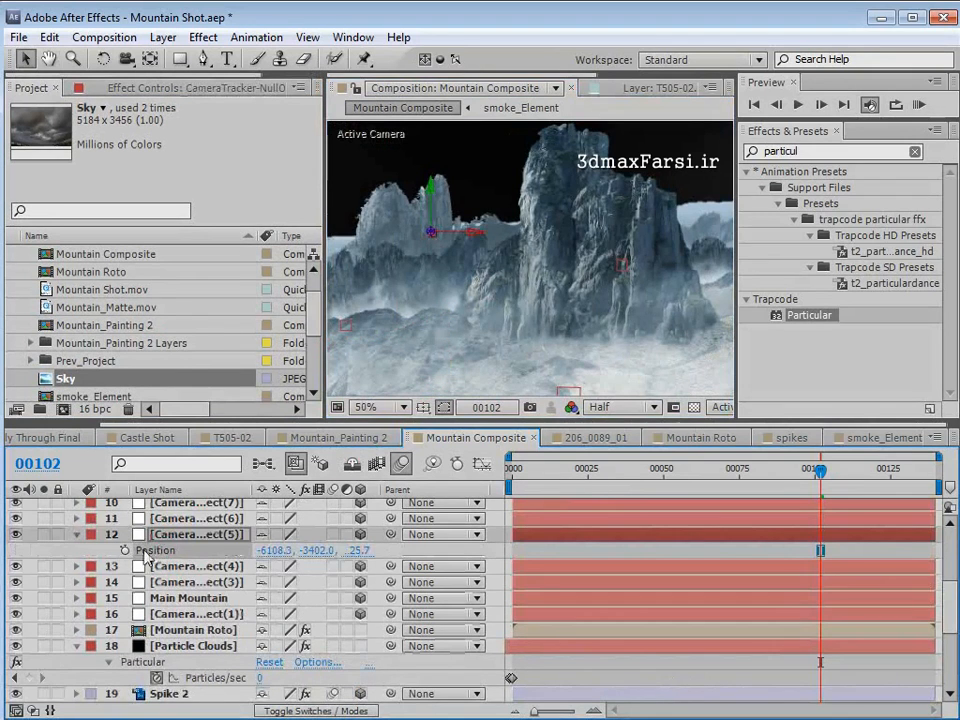
pyautogui.scroll(-3, 180, 531)
pyautogui.click(167, 695)
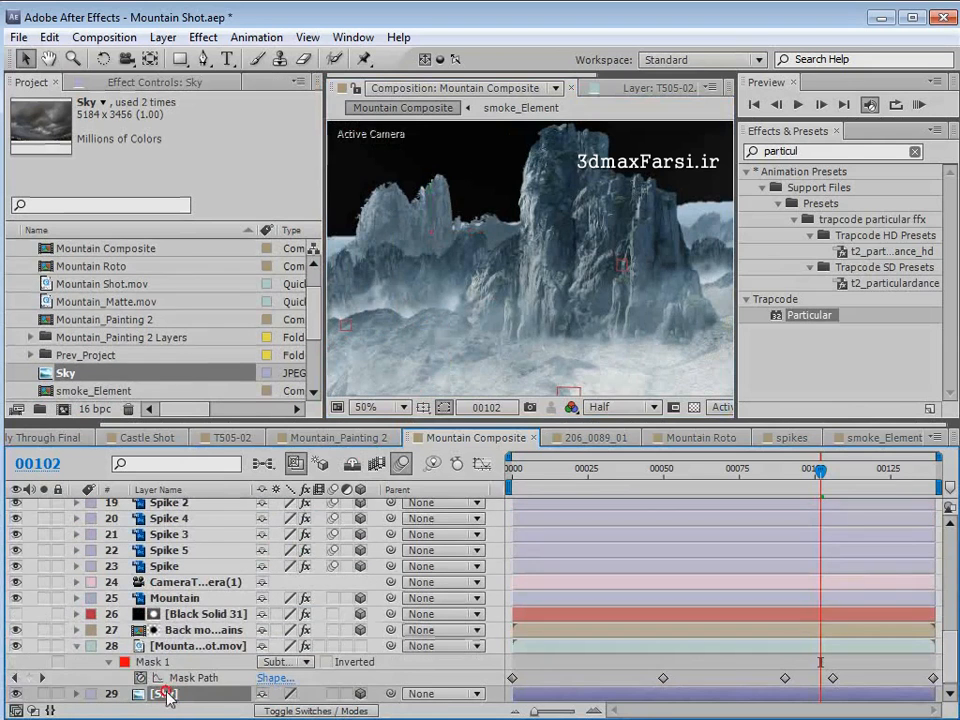
pyautogui.click(49, 37)
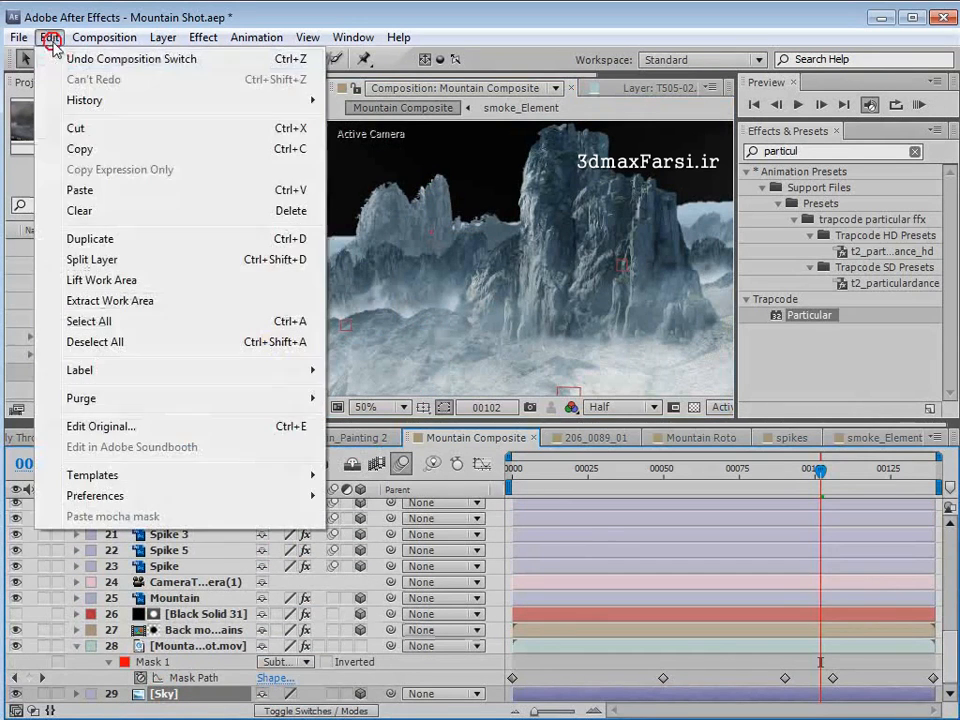
pyautogui.click(86, 189)
# - Scale the Sky layer up to about the frame's width and raise it behind the mountains
pyautogui.scroll(-2, 449, 250)
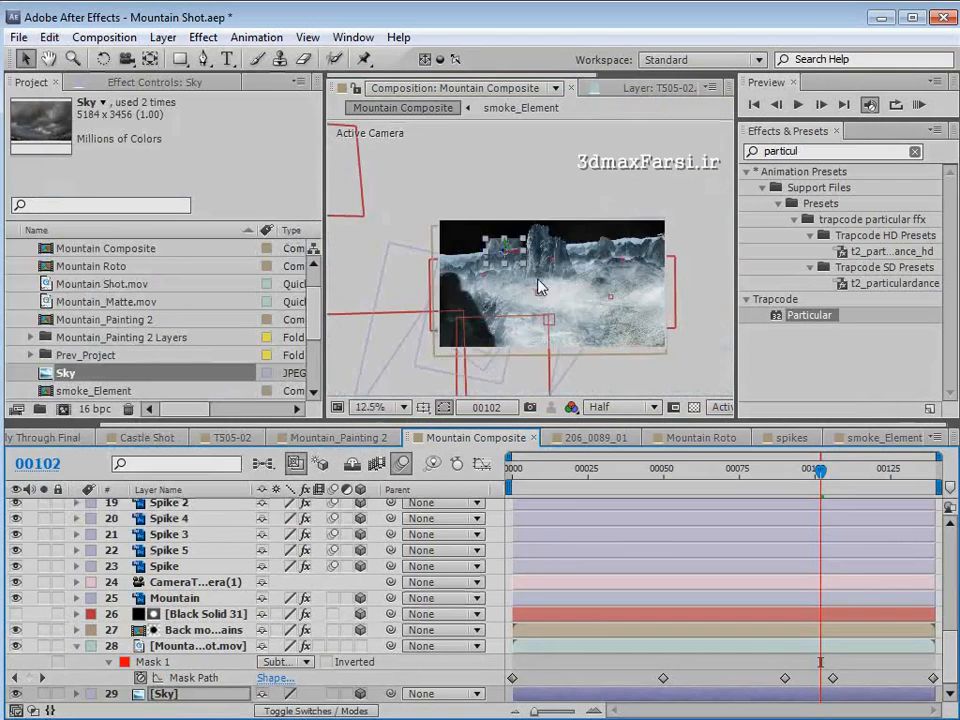
pyautogui.moveTo(546, 225); pyautogui.dragTo(797, 177)
pyautogui.moveTo(530, 294); pyautogui.dragTo(560, 210)
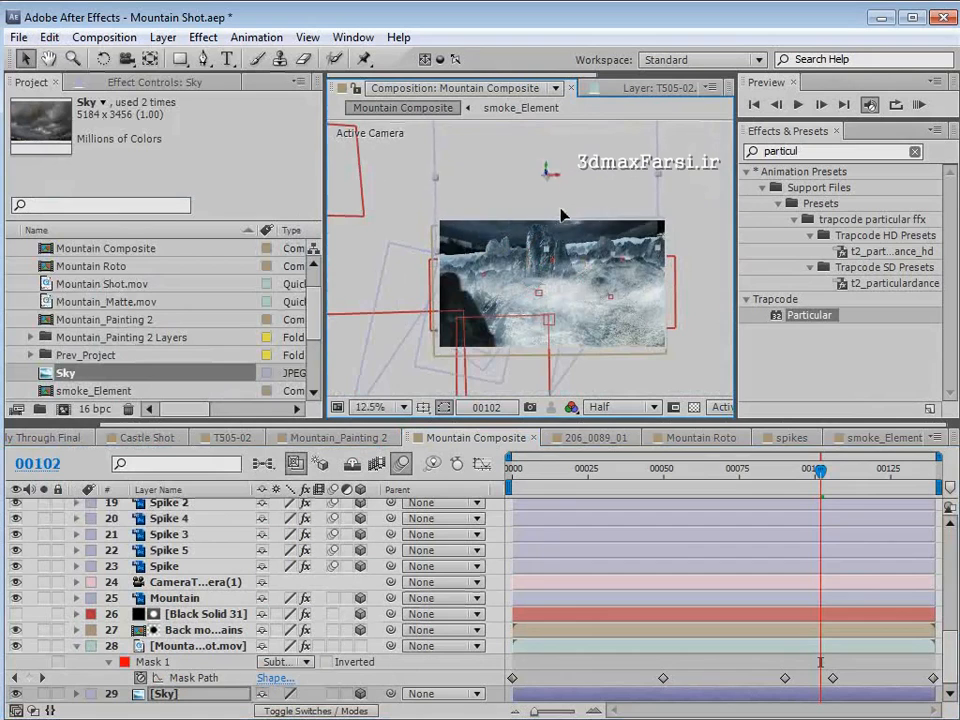
# - Apply Optics Compensation to the Sky layer and solo that layer
pyautogui.scroll(1, 651, 218)
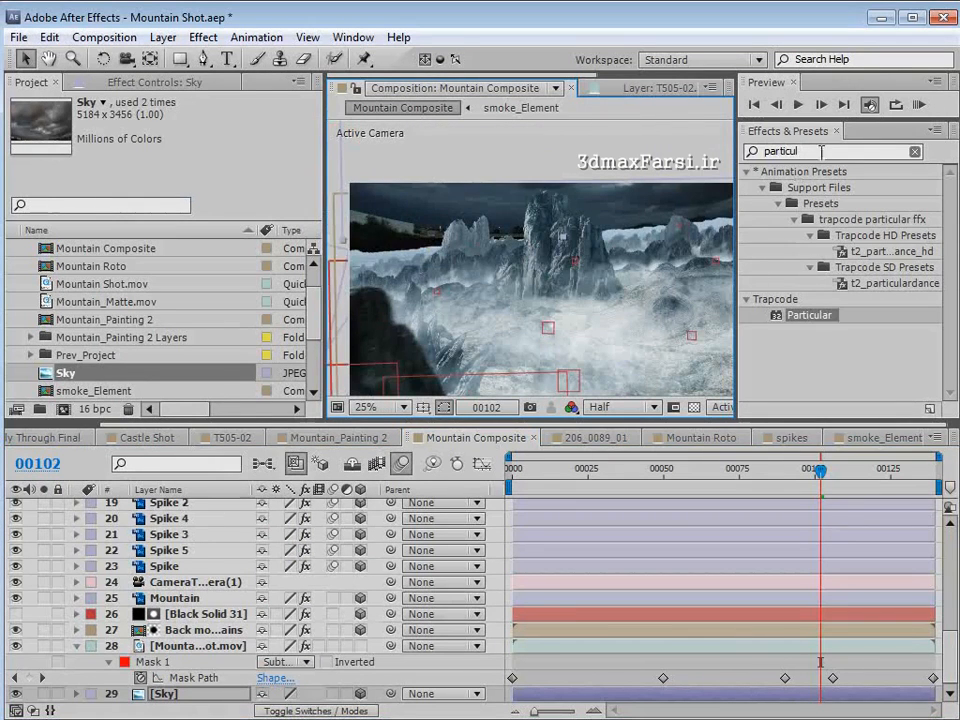
pyautogui.moveTo(821, 152); pyautogui.dragTo(688, 151)
pyautogui.write('opti')
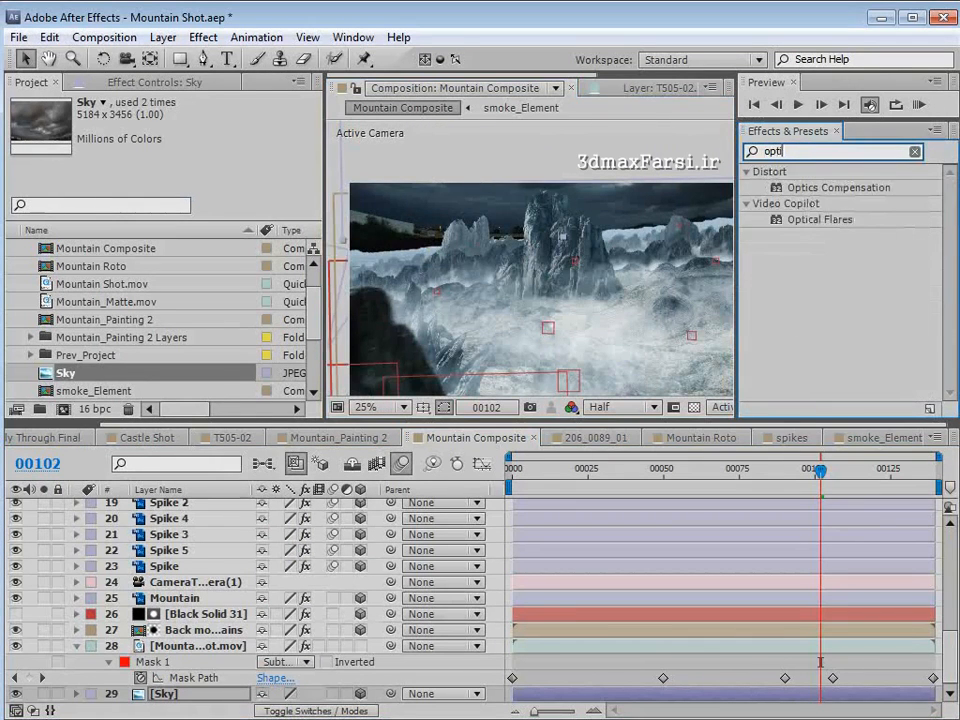
pyautogui.moveTo(810, 190); pyautogui.dragTo(160, 693)
pyautogui.click(43, 693)
pyautogui.scroll(-1, 549, 216)
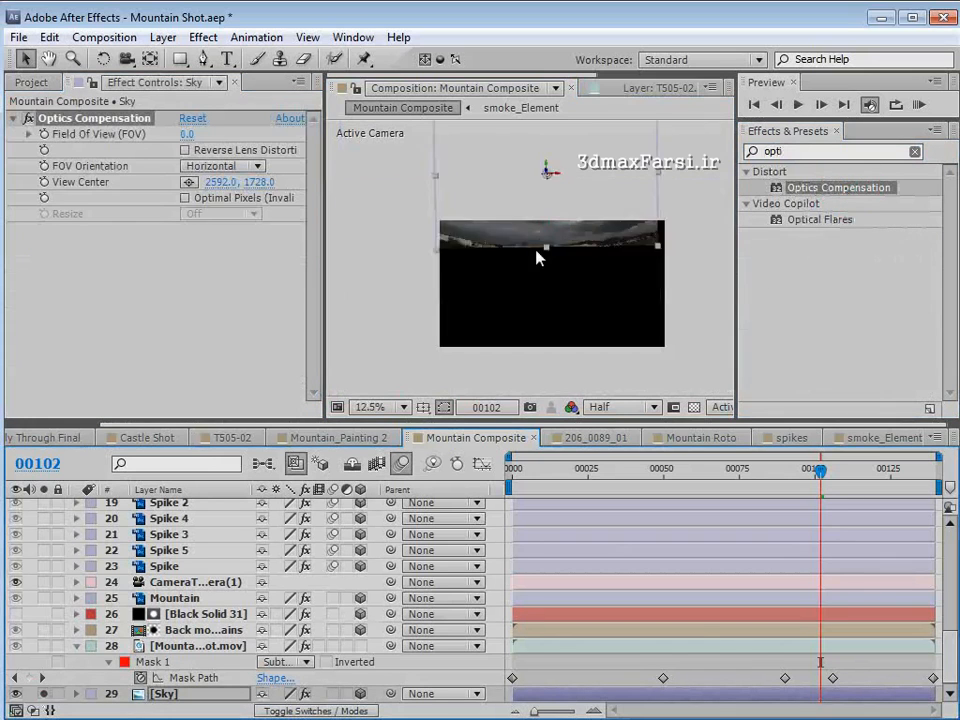
# - Enable Reverse Lens Distortion and set the Field Of View to 62.8 to straighten the sky's curved horizon
pyautogui.click(185, 150)
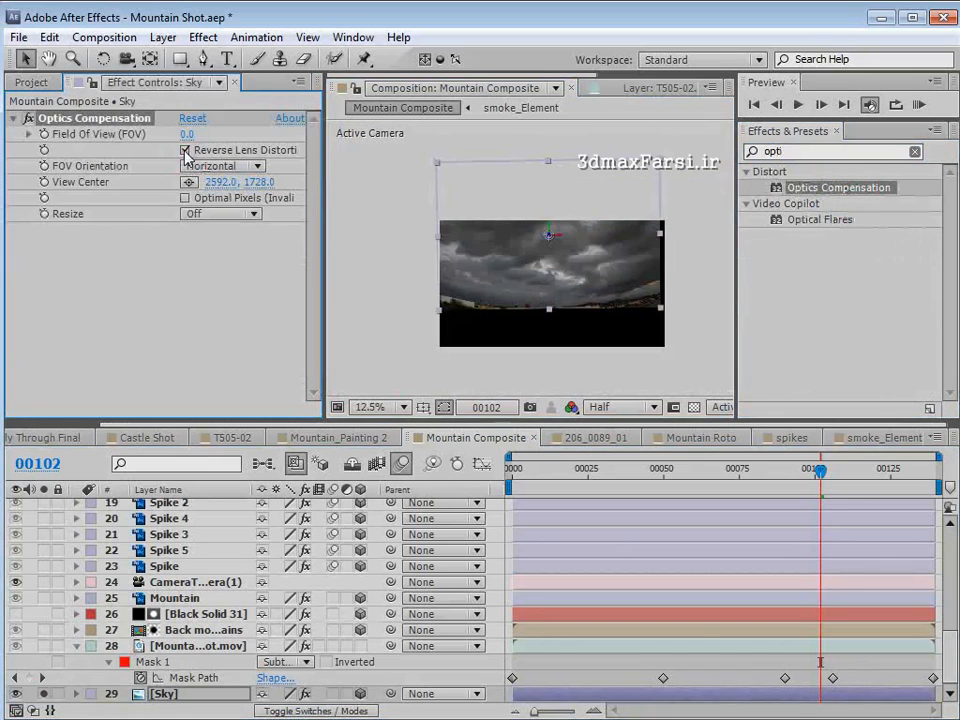
pyautogui.moveTo(185, 133); pyautogui.dragTo(732, 168)
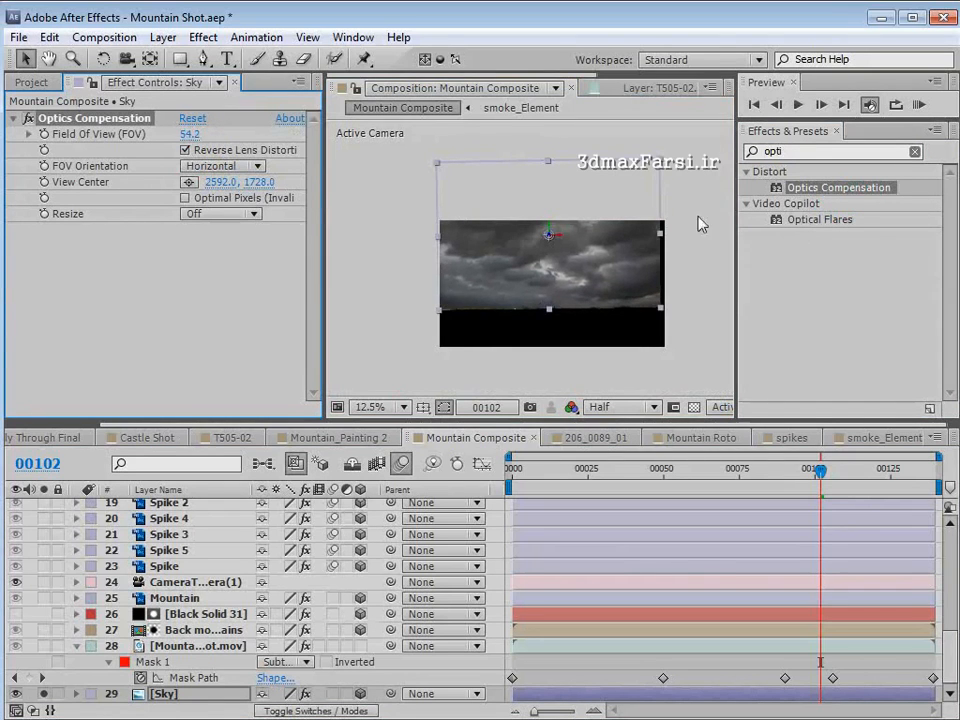
pyautogui.press('space')
pyautogui.scroll(1, 568, 320)
pyautogui.moveTo(568, 320); pyautogui.dragTo(560, 262)
pyautogui.click(185, 149)
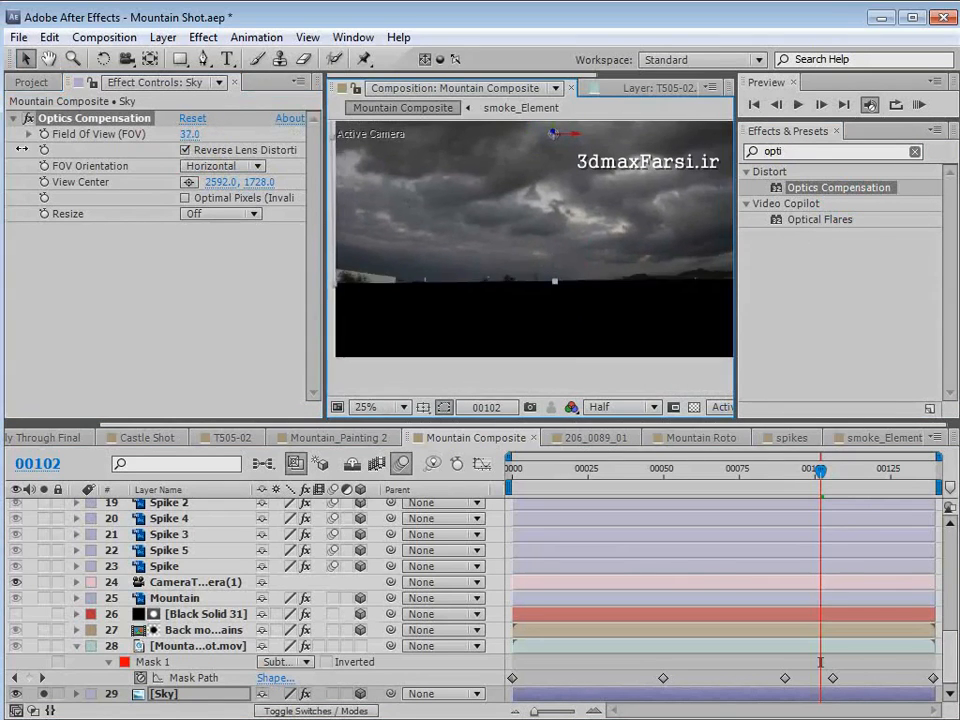
pyautogui.moveTo(268, 150); pyautogui.dragTo(283, 147)
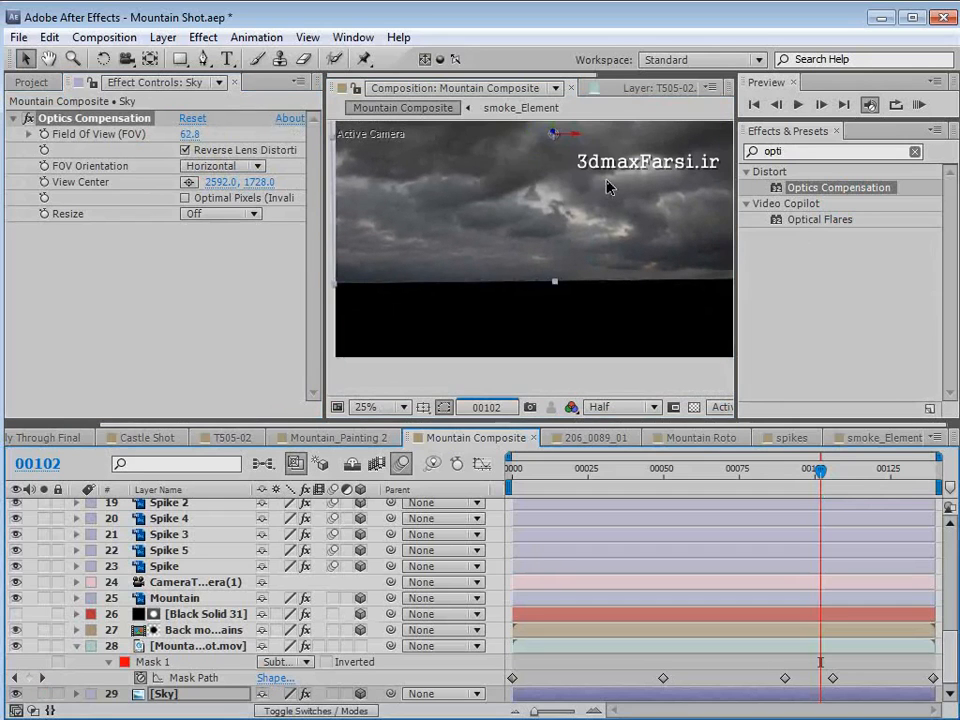
# - Unsolo the Sky layer and move it up so its horizon sits behind the distant mountains
pyautogui.press('space')
pyautogui.moveTo(608, 193); pyautogui.dragTo(606, 318)
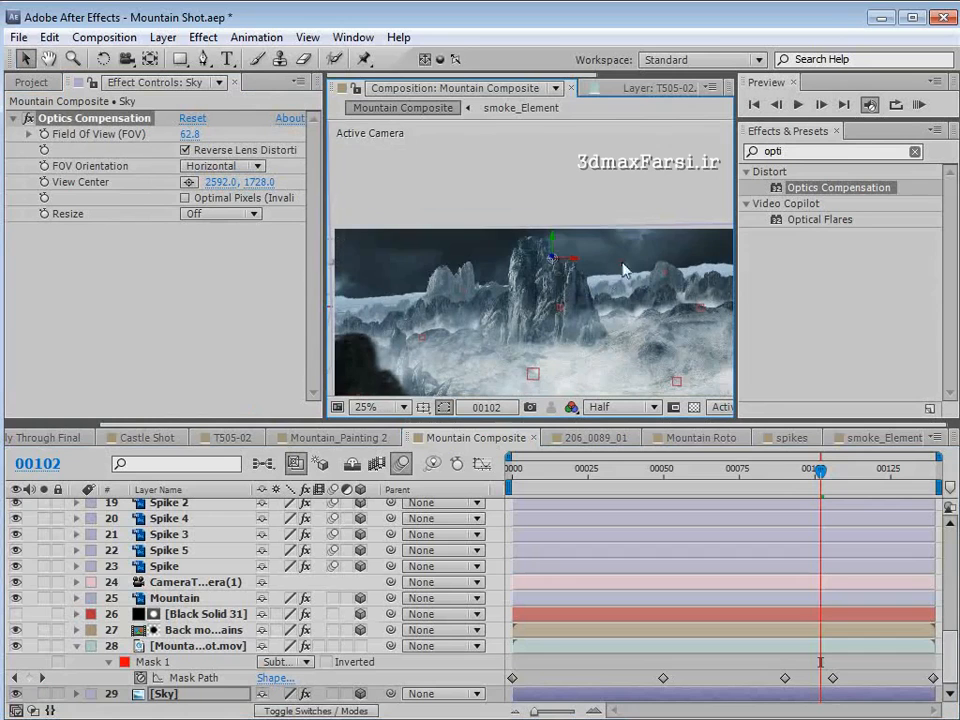
pyautogui.moveTo(622, 262); pyautogui.dragTo(585, 152)
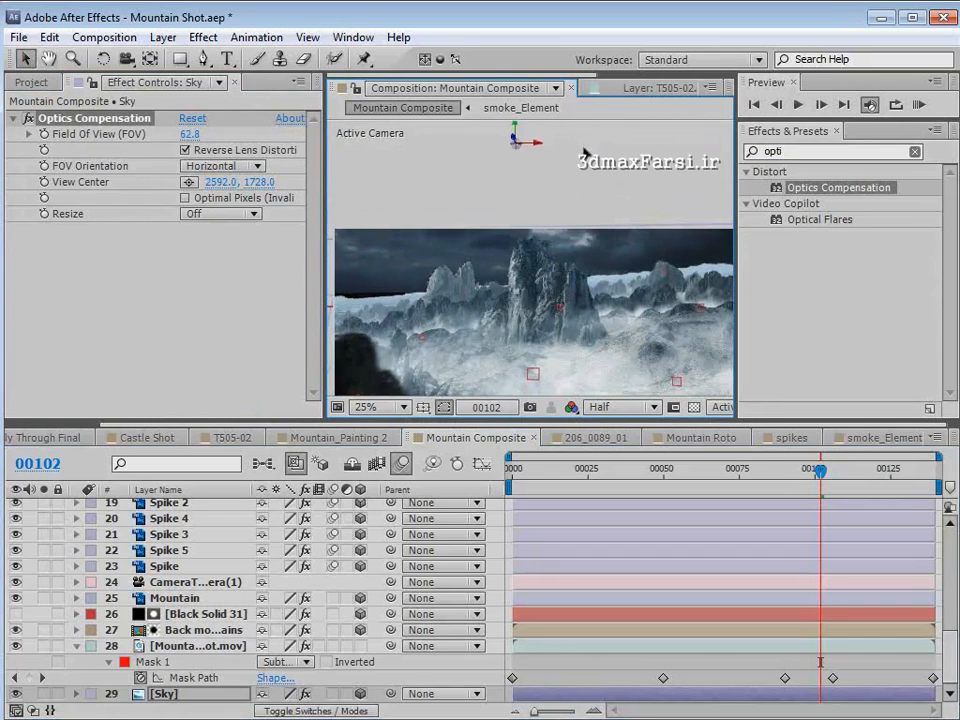
# - Set the Sky layer's Z orientation to 358° to tilt it in line with the mountain horizon
pyautogui.press('w')
pyautogui.press('r')
pyautogui.press('space')
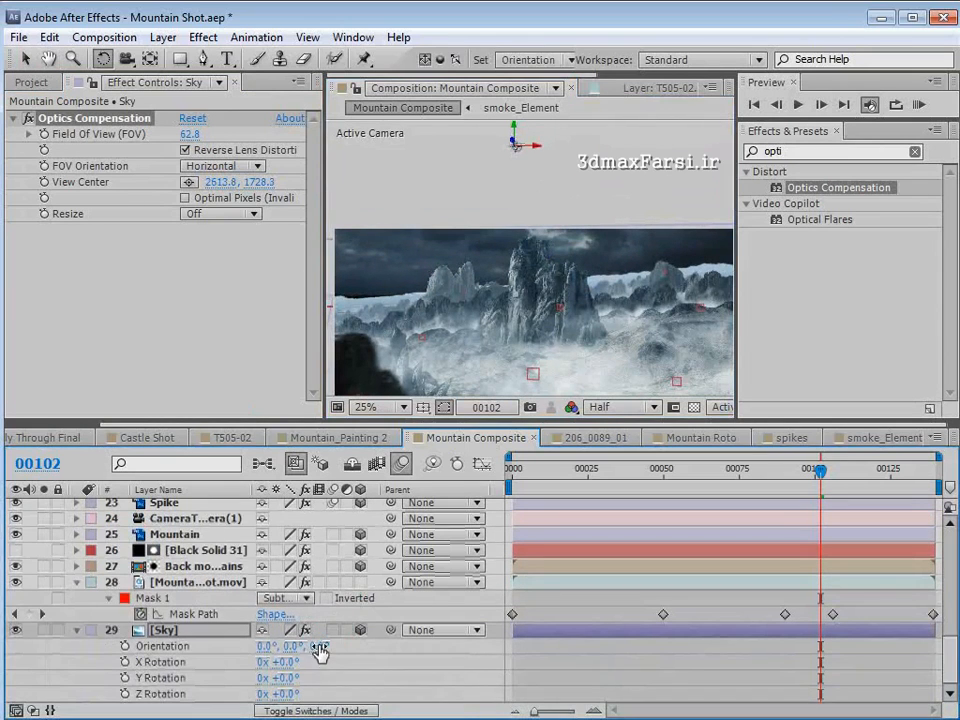
pyautogui.moveTo(318, 646); pyautogui.dragTo(318, 646)
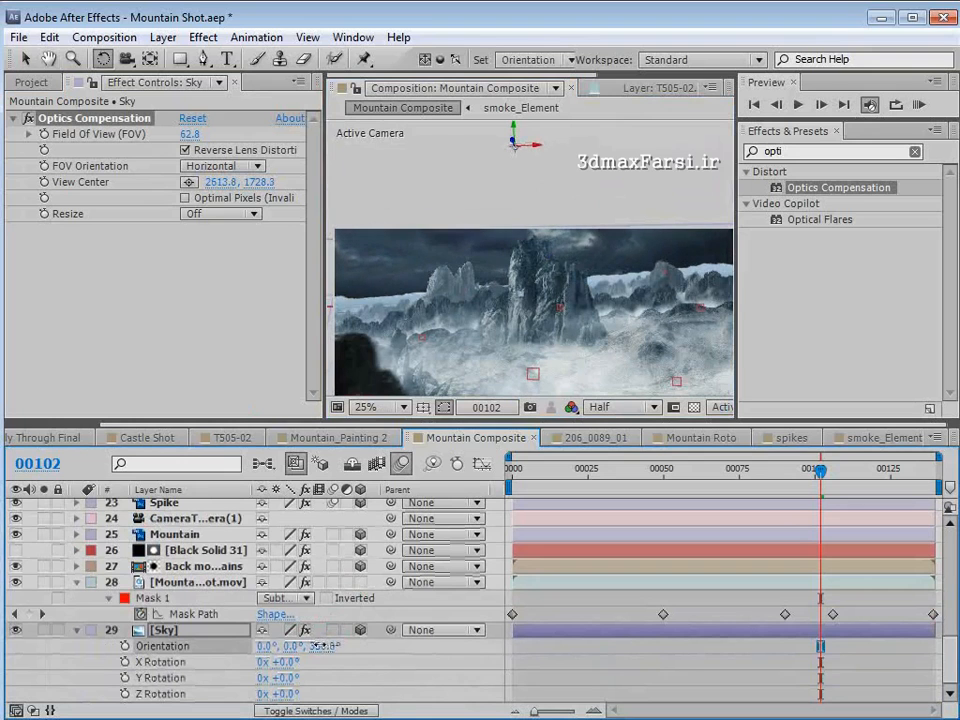
pyautogui.press('v')
# - Apply Curves to the Sky layer and brighten it by lifting the RGB curve's black point, shadows and midtones
pyautogui.press('F3')
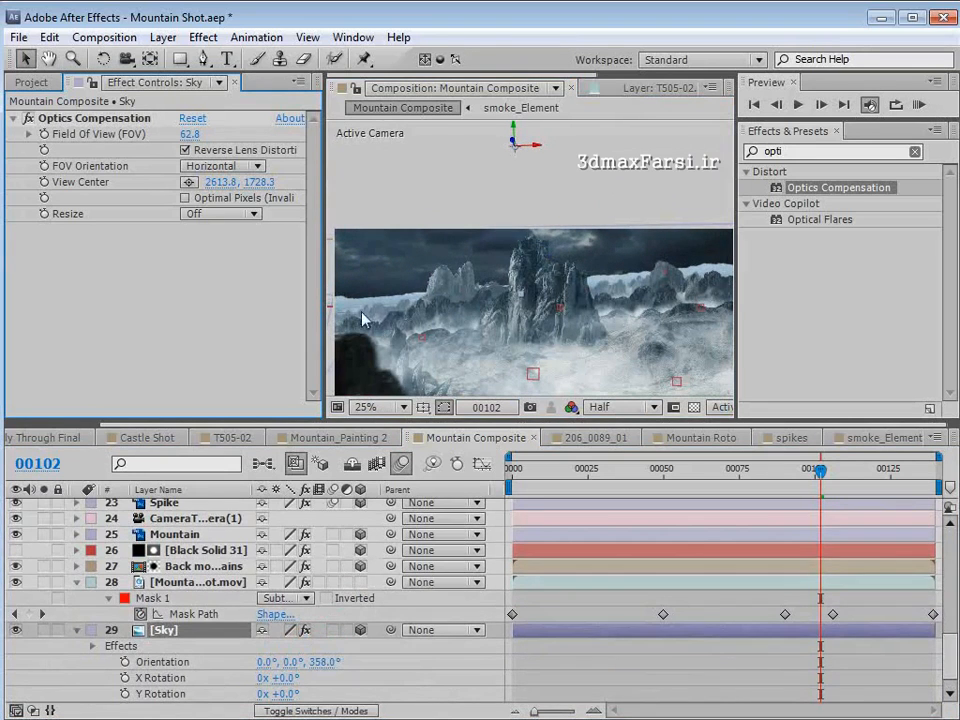
pyautogui.click(203, 37)
pyautogui.moveTo(257, 210)
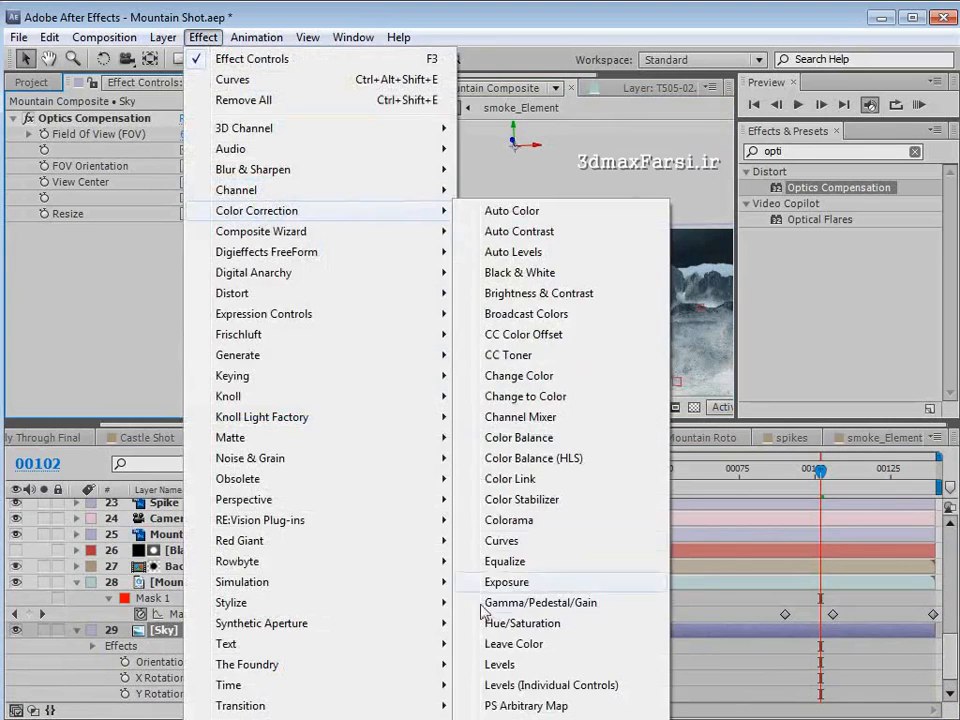
pyautogui.click(495, 540)
pyautogui.moveTo(86, 362); pyautogui.dragTo(86, 341)
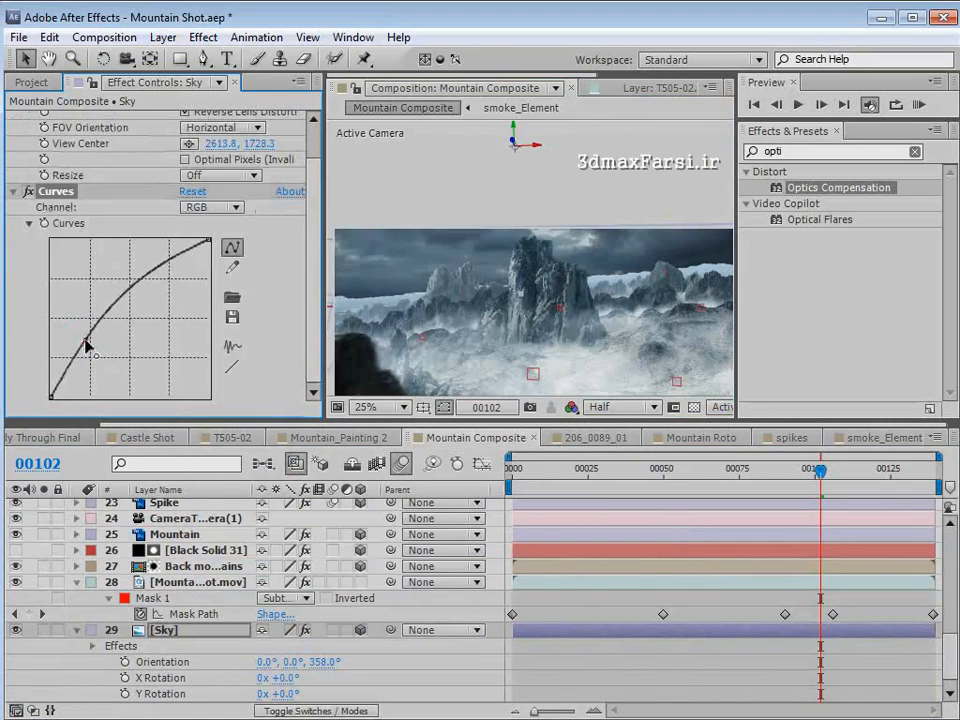
pyautogui.moveTo(52, 397); pyautogui.dragTo(90, 302)
pyautogui.moveTo(133, 261); pyautogui.dragTo(141, 276)
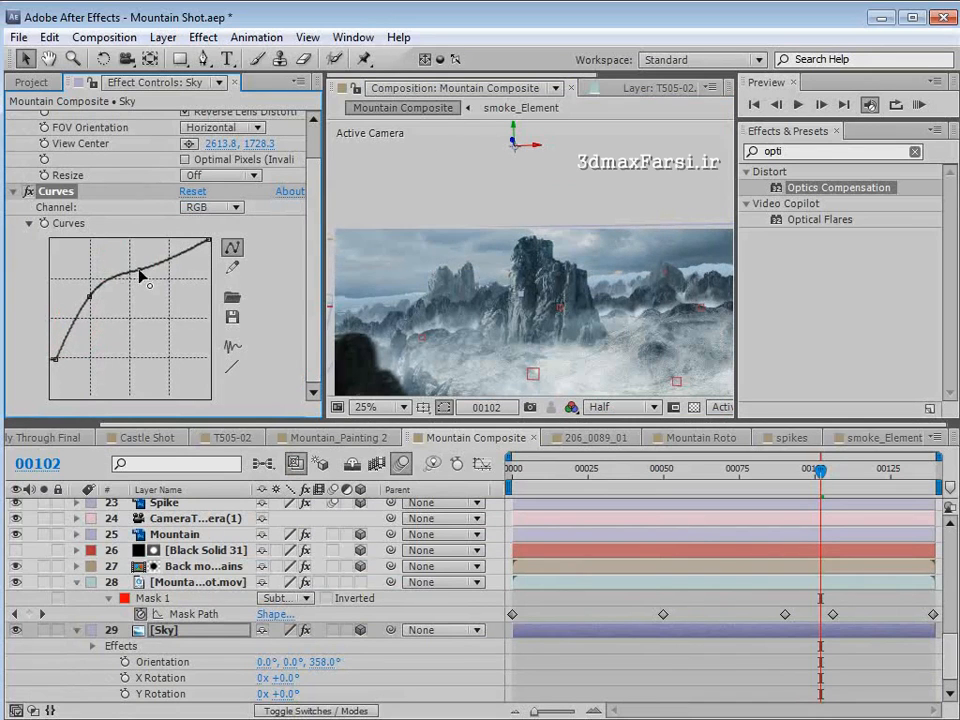
# - Raise the Sky curve's black point, shadow point and upper midtone point further for pale, hazy clouds
pyautogui.moveTo(88, 296); pyautogui.dragTo(91, 298)
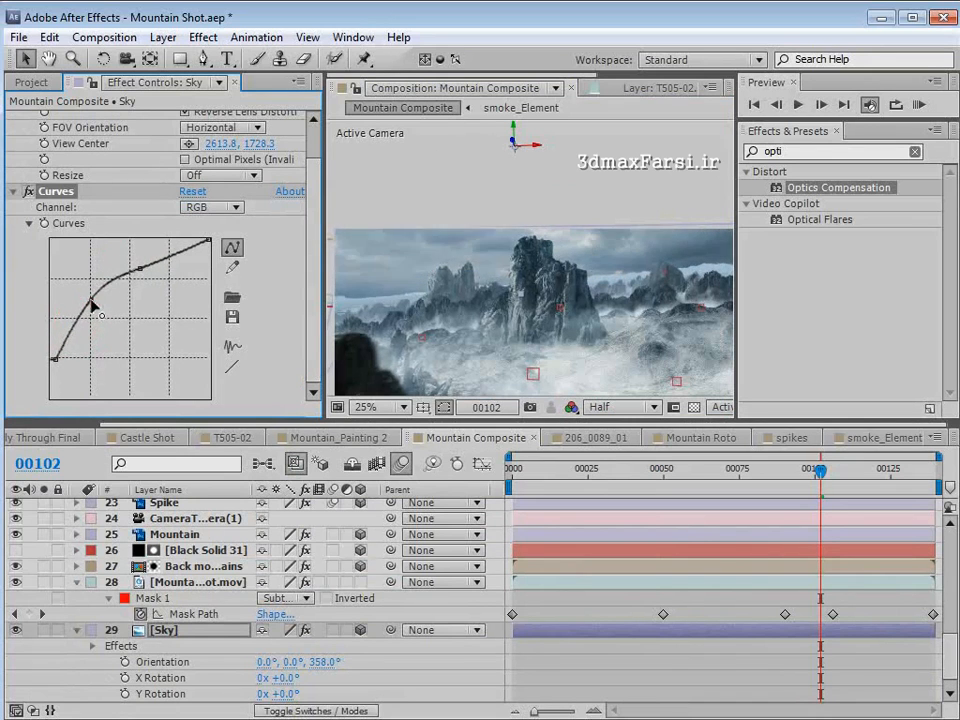
pyautogui.moveTo(55, 358); pyautogui.dragTo(46, 343)
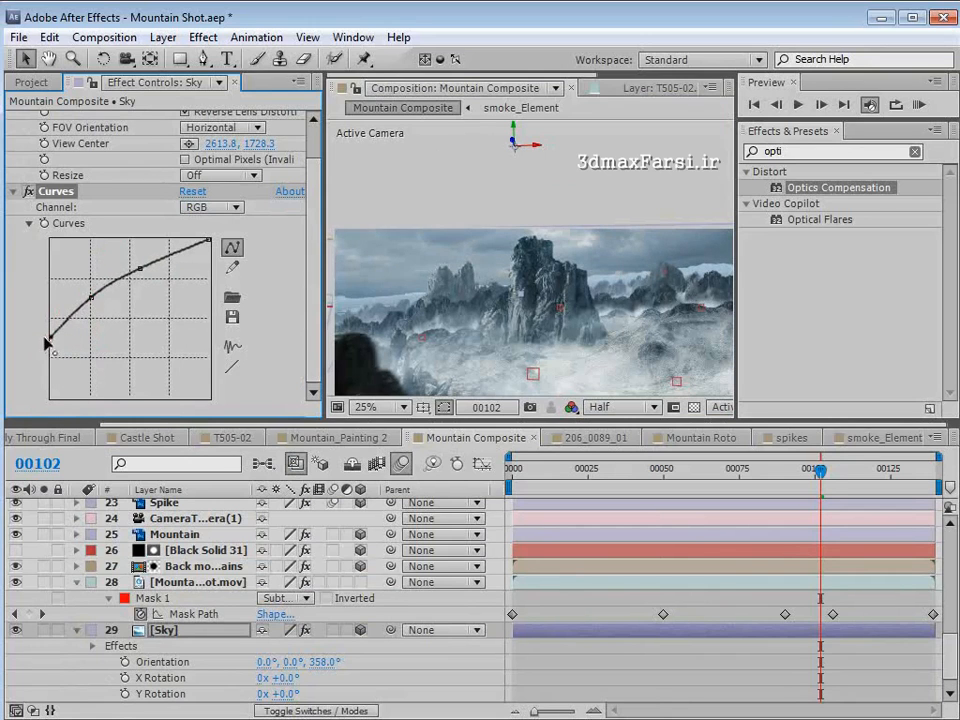
pyautogui.moveTo(89, 296); pyautogui.dragTo(85, 291)
pyautogui.moveTo(145, 272); pyautogui.dragTo(137, 257)
pyautogui.moveTo(84, 285); pyautogui.dragTo(85, 282)
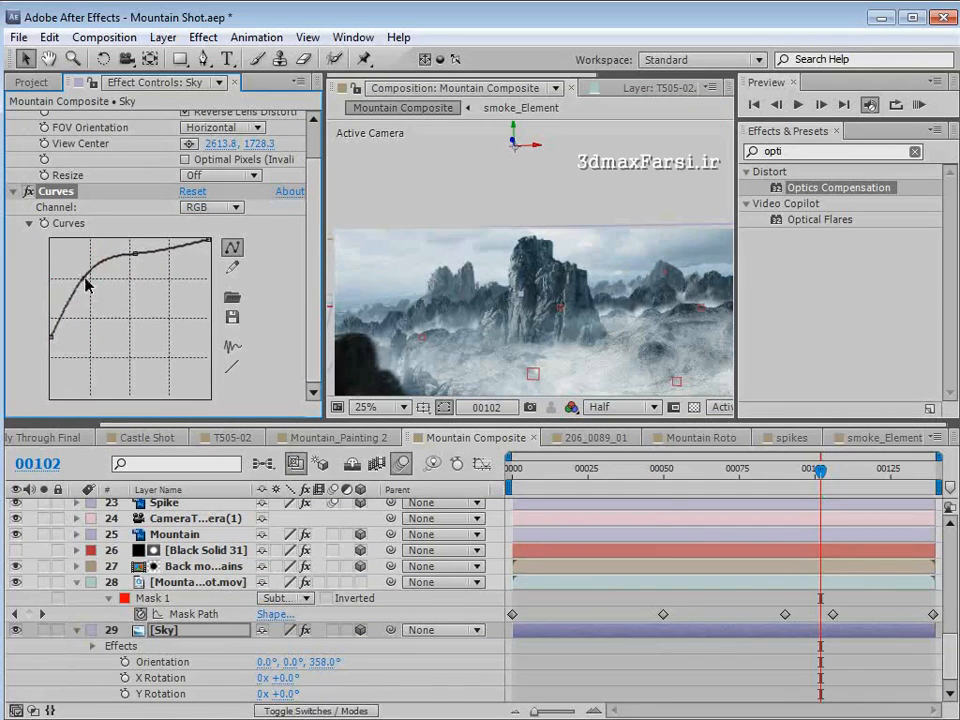
# - Scale up the Sky layer from its corner and reposition it so it covers the full width of the frame
pyautogui.press('`')
pyautogui.scroll(2, 630, 313)
pyautogui.press('space')
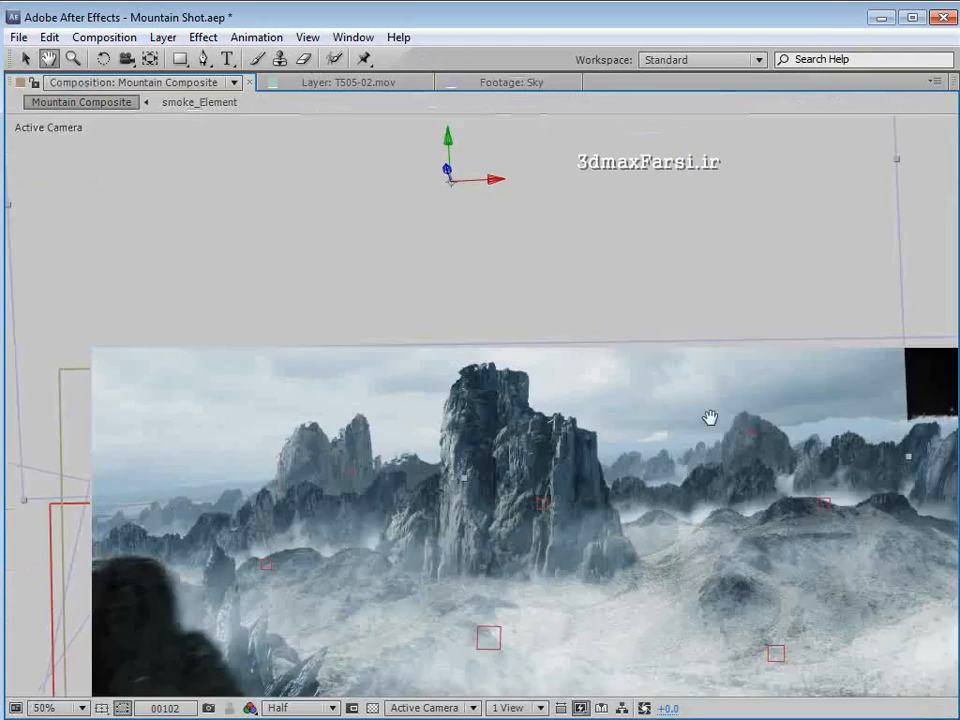
pyautogui.moveTo(709, 418); pyautogui.dragTo(557, 392)
pyautogui.scroll(-2, 604, 402)
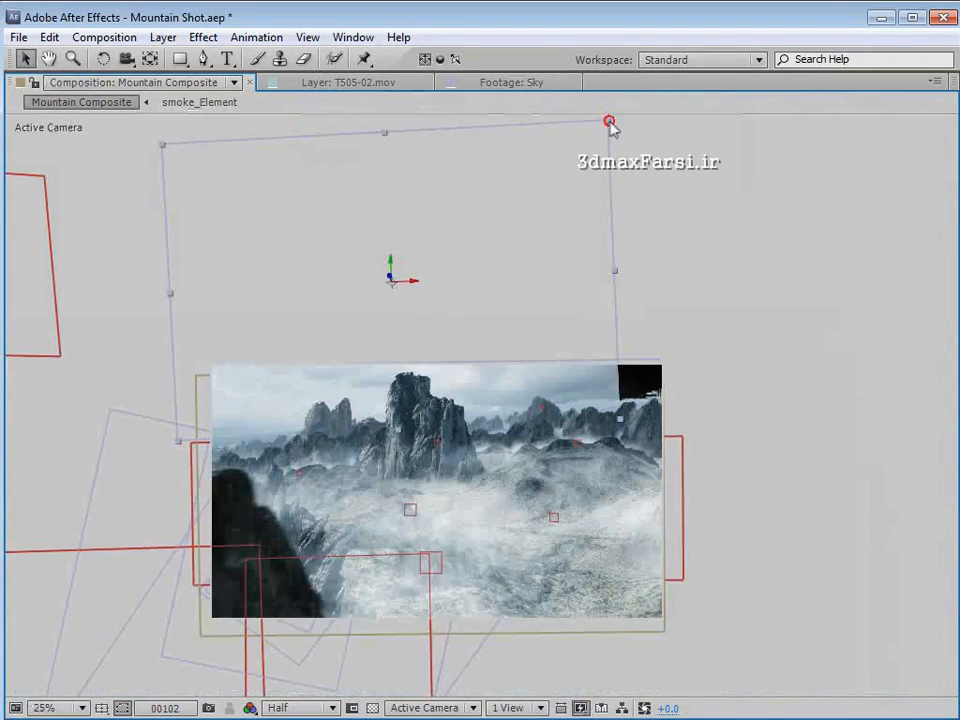
pyautogui.moveTo(609, 121); pyautogui.dragTo(655, 105)
pyautogui.moveTo(531, 328)
pyautogui.mouseDown()
pyautogui.moveTo(555, 312)
pyautogui.moveTo(547, 325)
pyautogui.mouseUp()
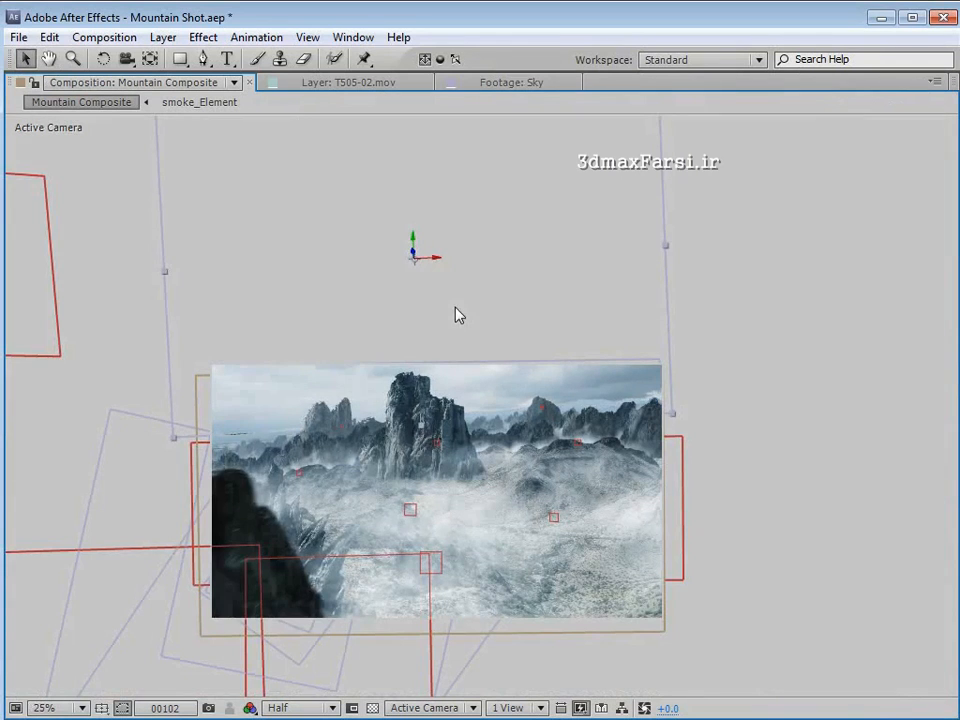
# - Set the Sky layer's Z orientation to 356° to match the tilt of the mountain horizon
pyautogui.press('`')
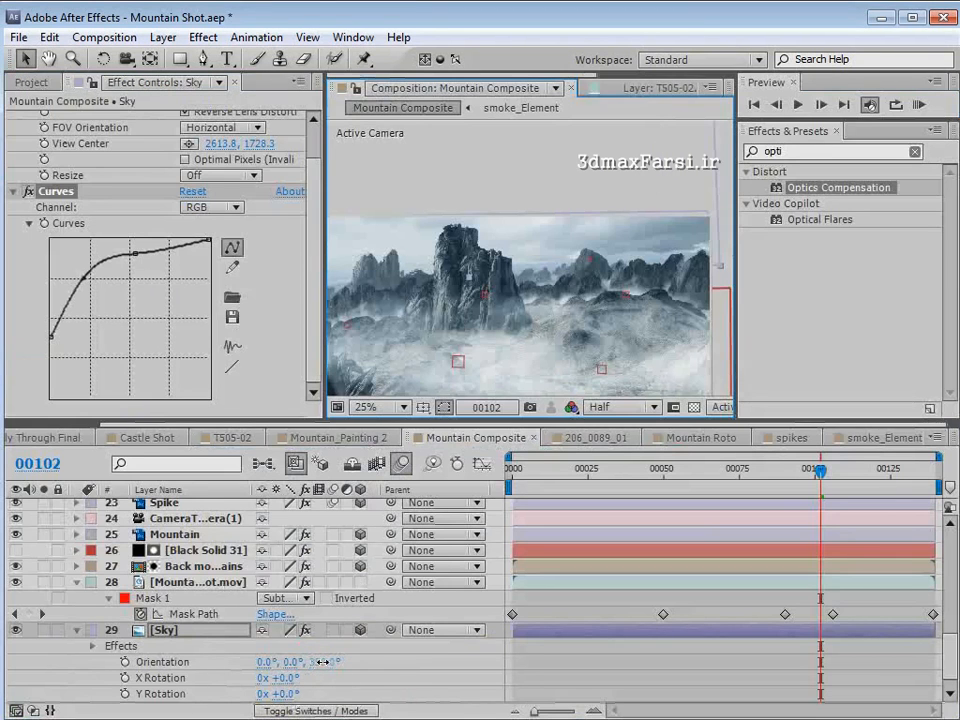
pyautogui.moveTo(320, 662); pyautogui.dragTo(323, 662)
pyautogui.press('`')
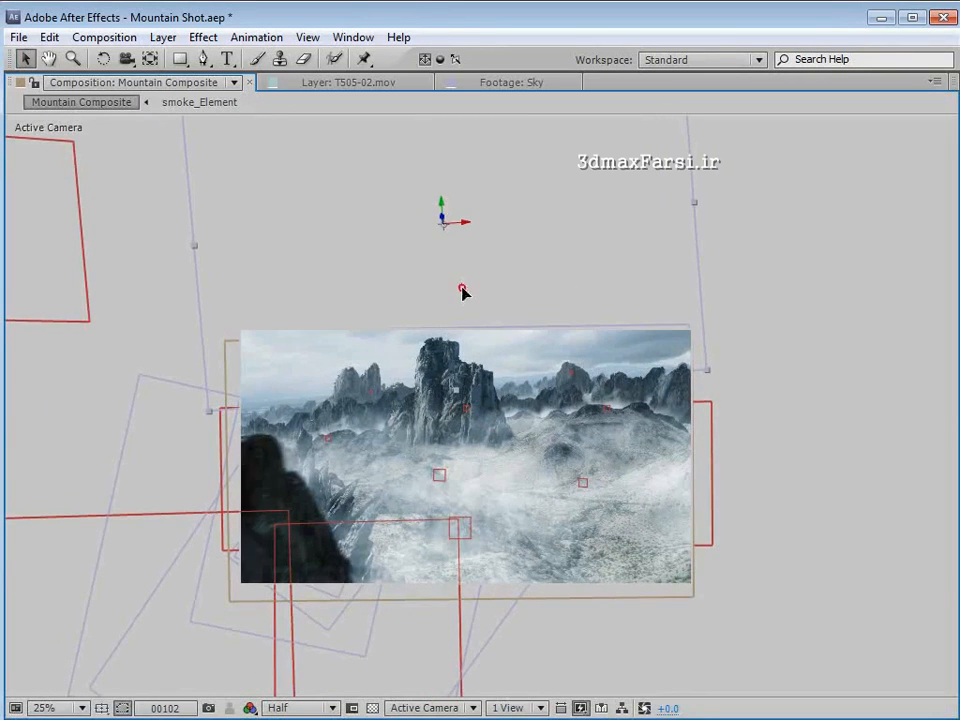
# - Draw a closed five-point Pen mask on the Sky layer, its upper edge following the slope of the distant horizon
pyautogui.click(203, 60)
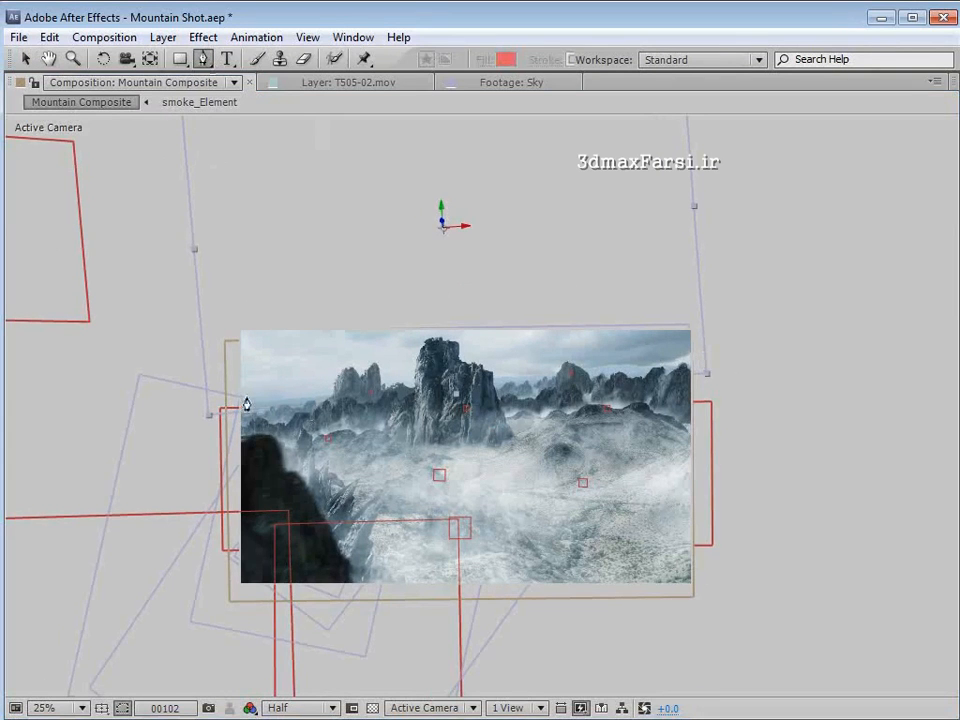
pyautogui.scroll(1, 250, 404)
pyautogui.press('space')
pyautogui.moveTo(253, 437); pyautogui.dragTo(384, 406)
pyautogui.scroll(-1, 317, 377)
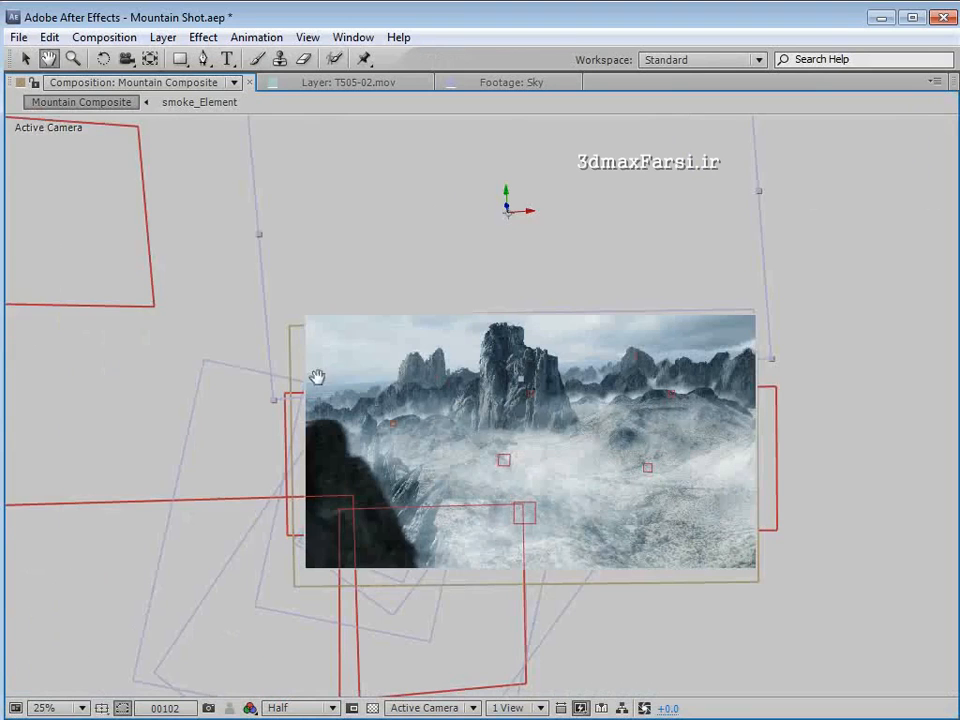
pyautogui.click(231, 381)
pyautogui.click(422, 363)
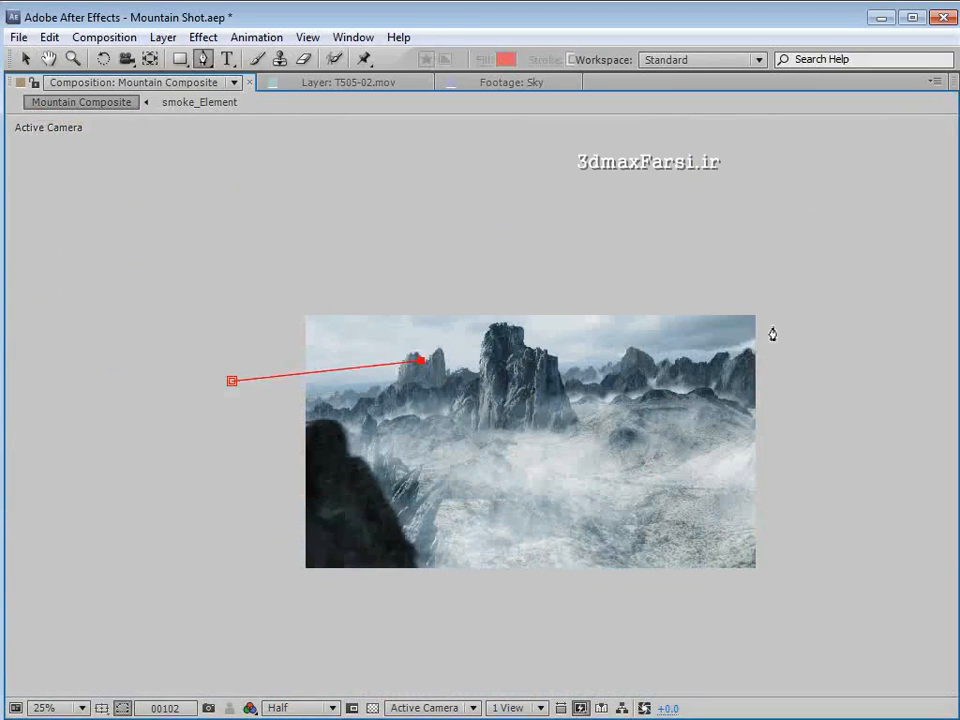
pyautogui.click(813, 317)
pyautogui.click(248, 468)
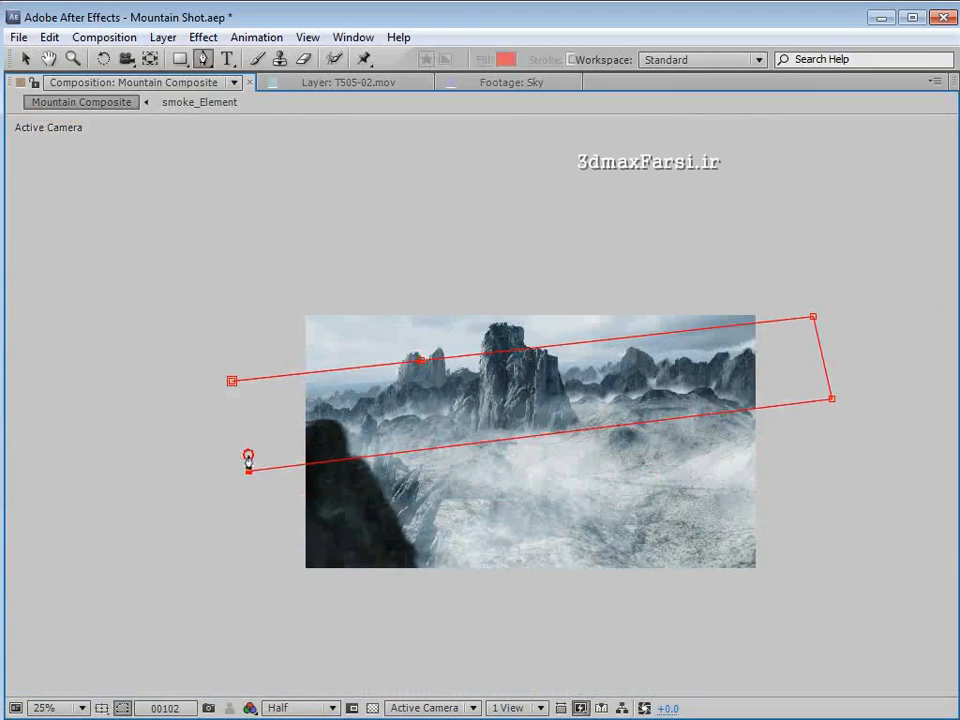
pyautogui.click(231, 383)
# - Set the Sky mask's mode to Subtract and its feather to 104 pixels
pyautogui.press('`')
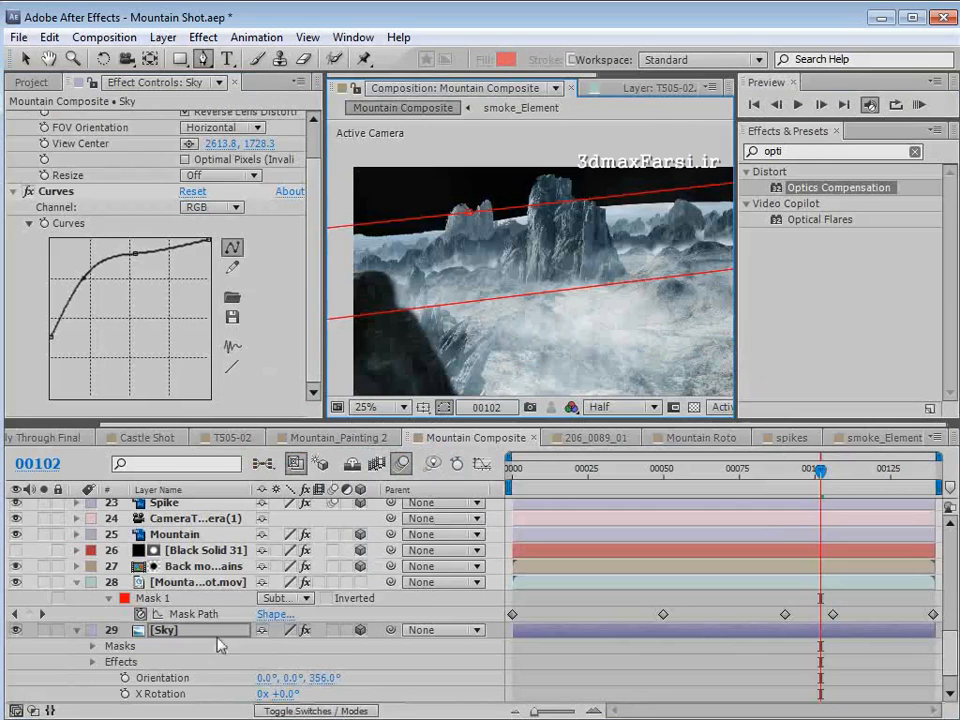
pyautogui.press('m')
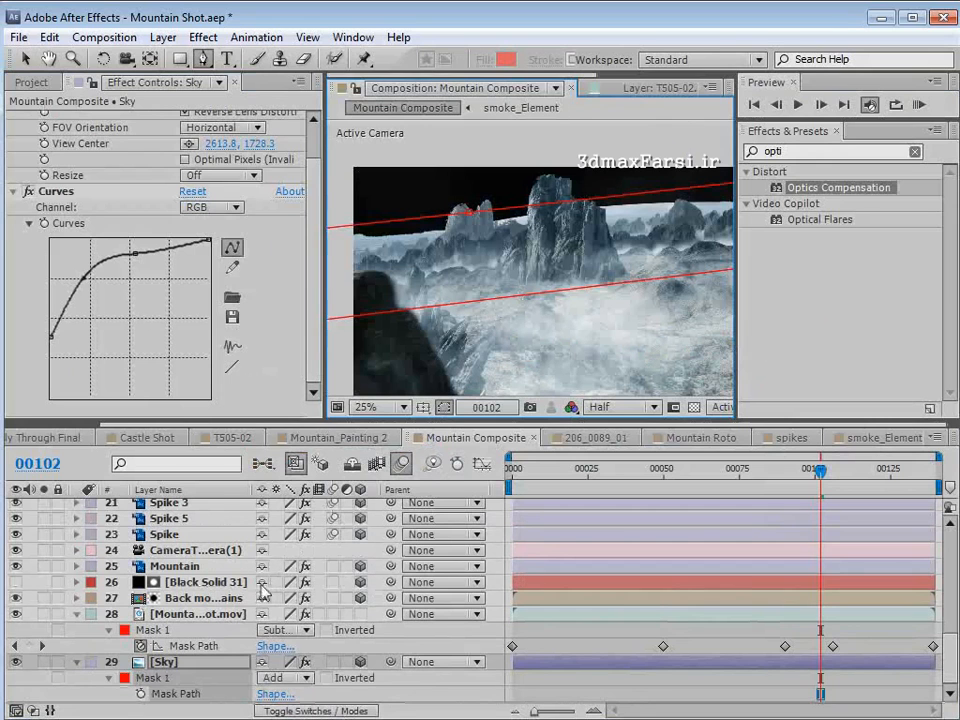
pyautogui.click(283, 679)
pyautogui.click(312, 719)
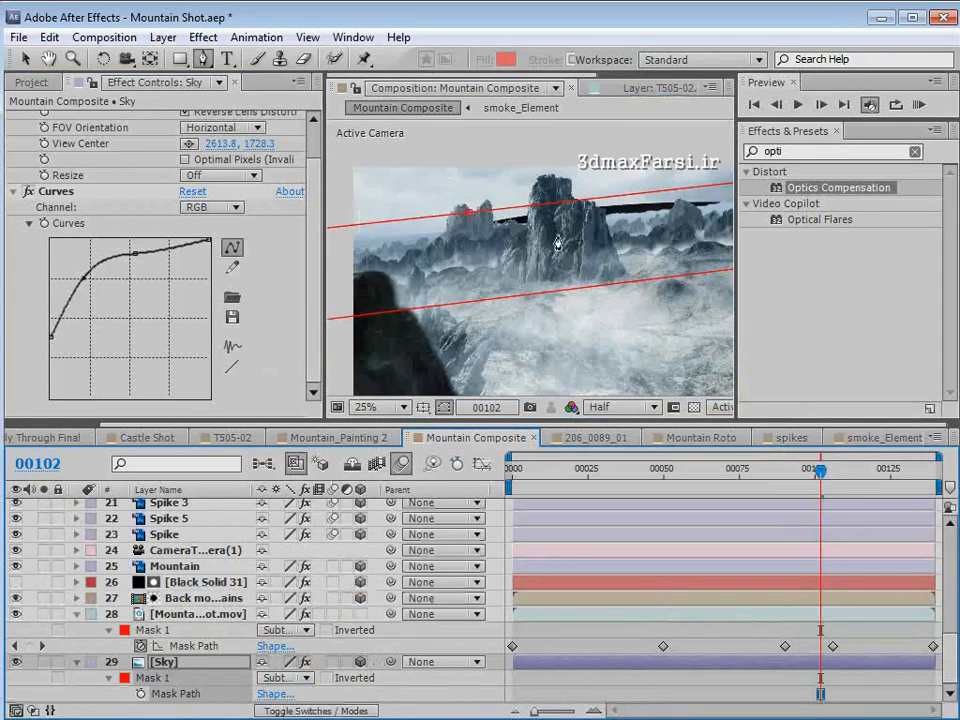
pyautogui.scroll(-1, 557, 243)
pyautogui.press('f')
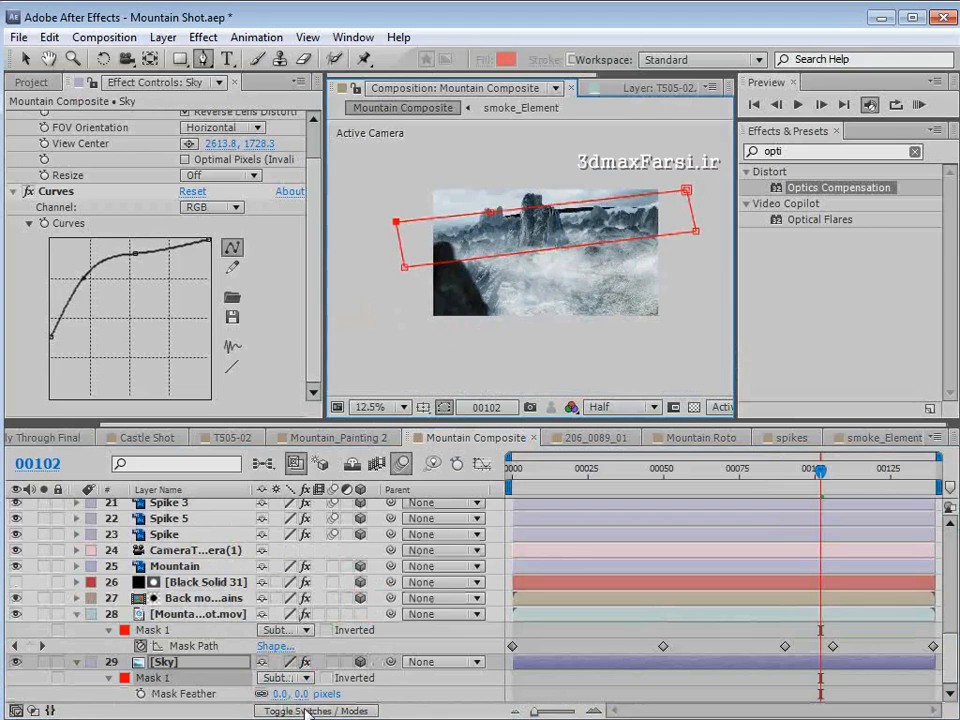
pyautogui.moveTo(297, 698); pyautogui.dragTo(379, 678)
pyautogui.scroll(1, 534, 213)
pyautogui.press('space')
pyautogui.moveTo(534, 213); pyautogui.dragTo(536, 247)
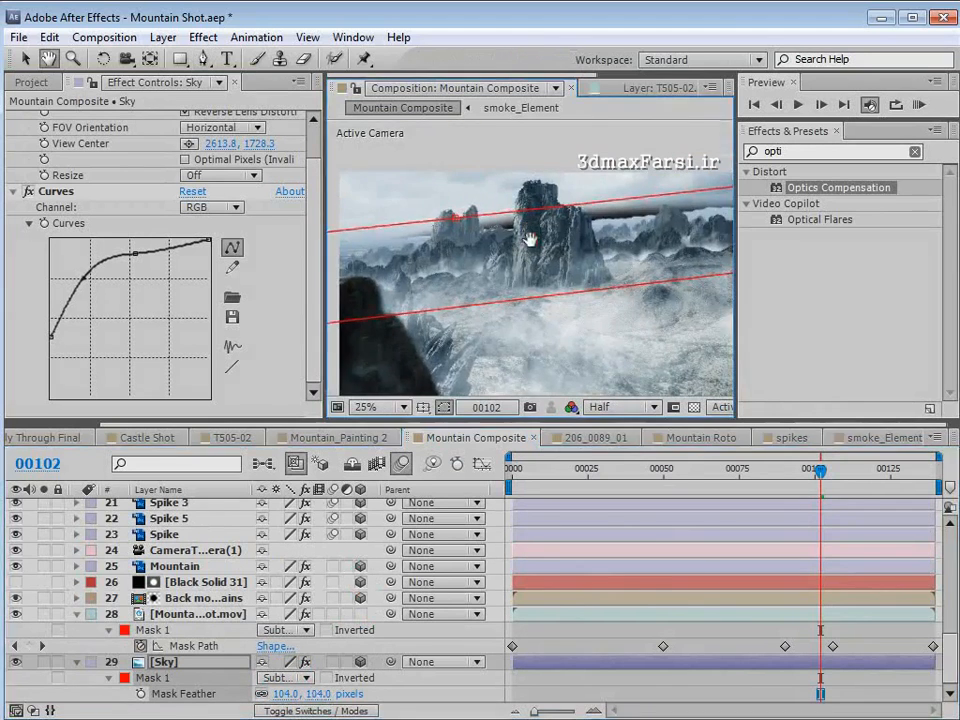
# - Reshape the Sky mask's upper edge by raising both outer points and moving the middle point onto the central mountain
pyautogui.press('`')
pyautogui.press('v')
pyautogui.moveTo(407, 367); pyautogui.dragTo(494, 361)
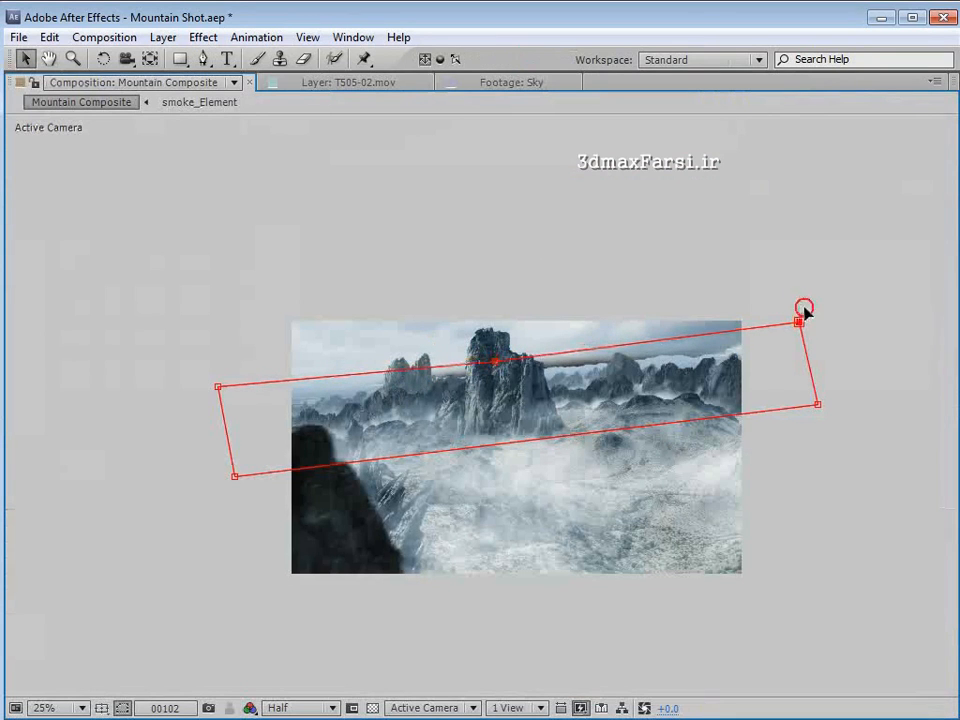
pyautogui.moveTo(800, 322); pyautogui.dragTo(812, 303)
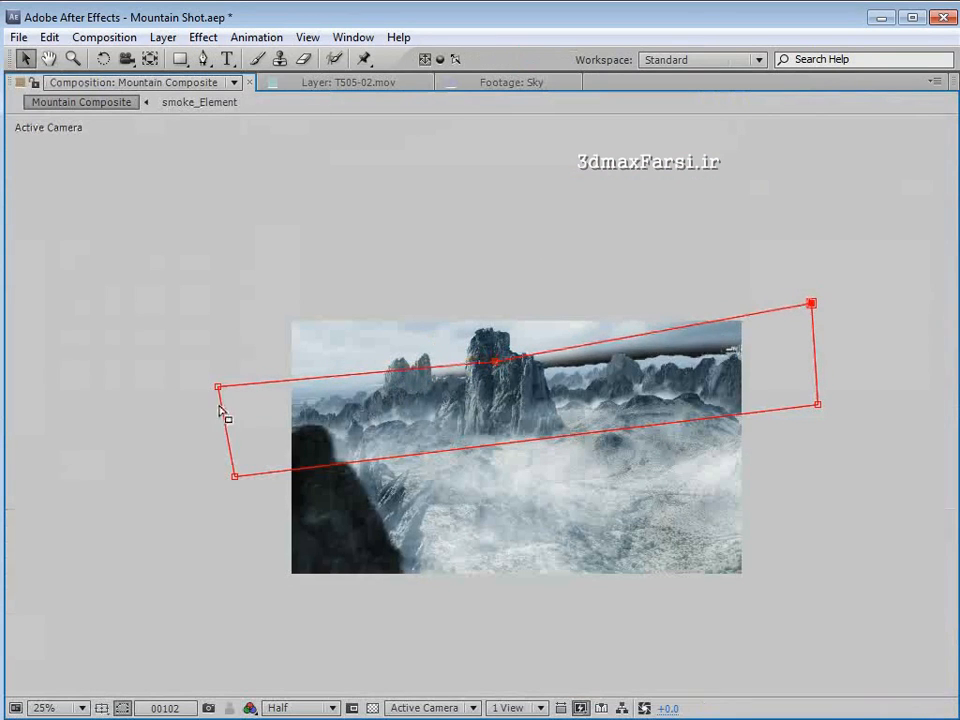
pyautogui.moveTo(217, 388); pyautogui.dragTo(200, 355)
pyautogui.click(497, 363)
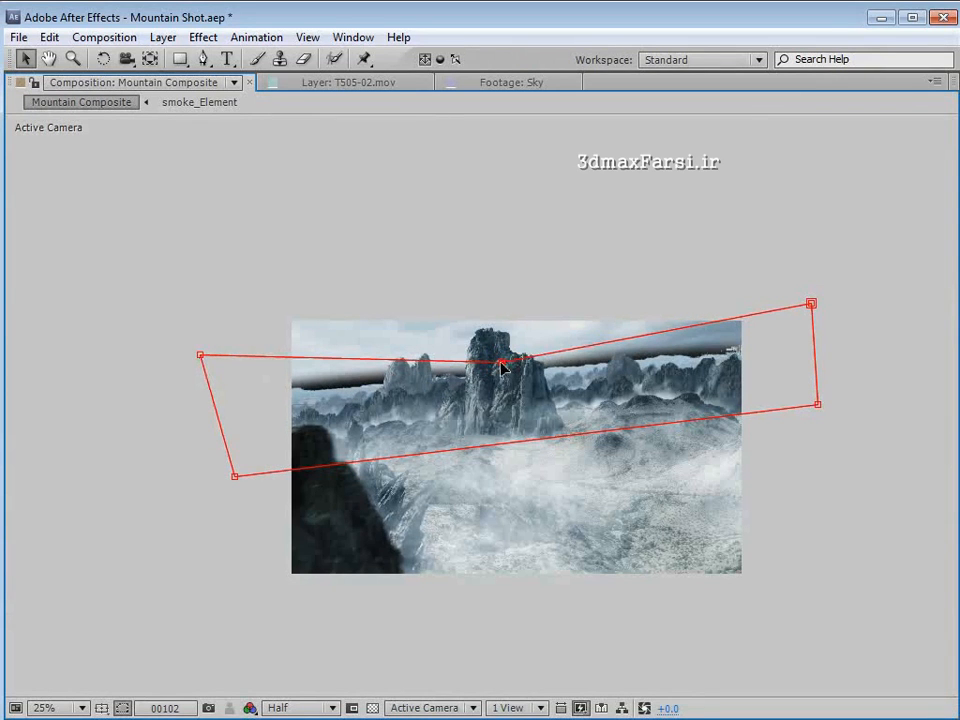
pyautogui.press('`')
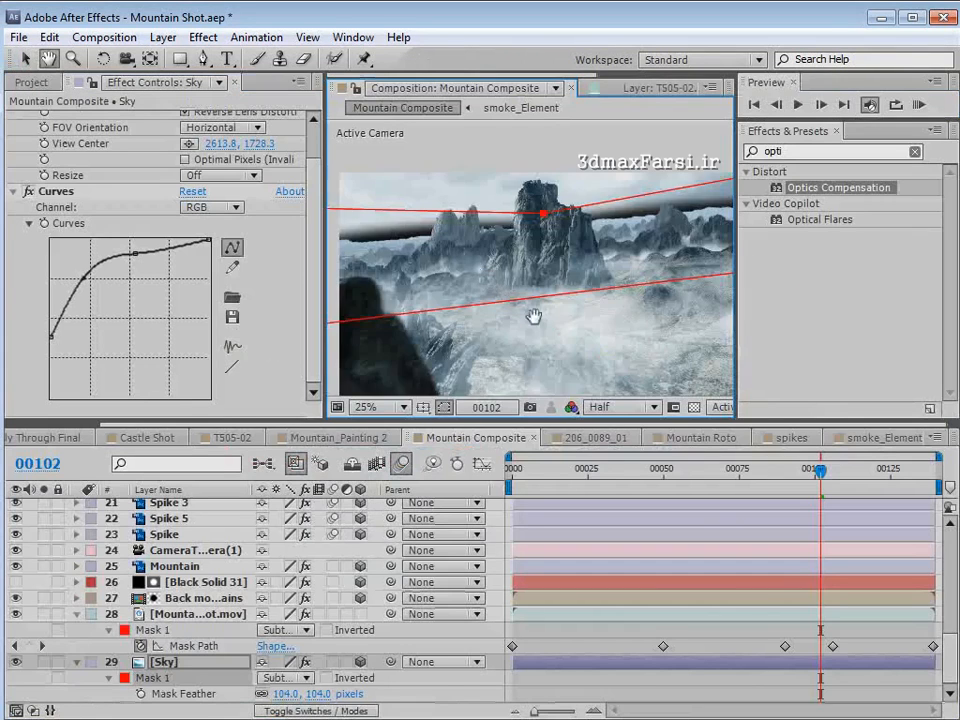
# - Duplicate the Mountain Shot.mov layer and remove the CameraTracker effect from the copy
pyautogui.scroll(-1, 532, 265)
pyautogui.press('v')
pyautogui.click(190, 614)
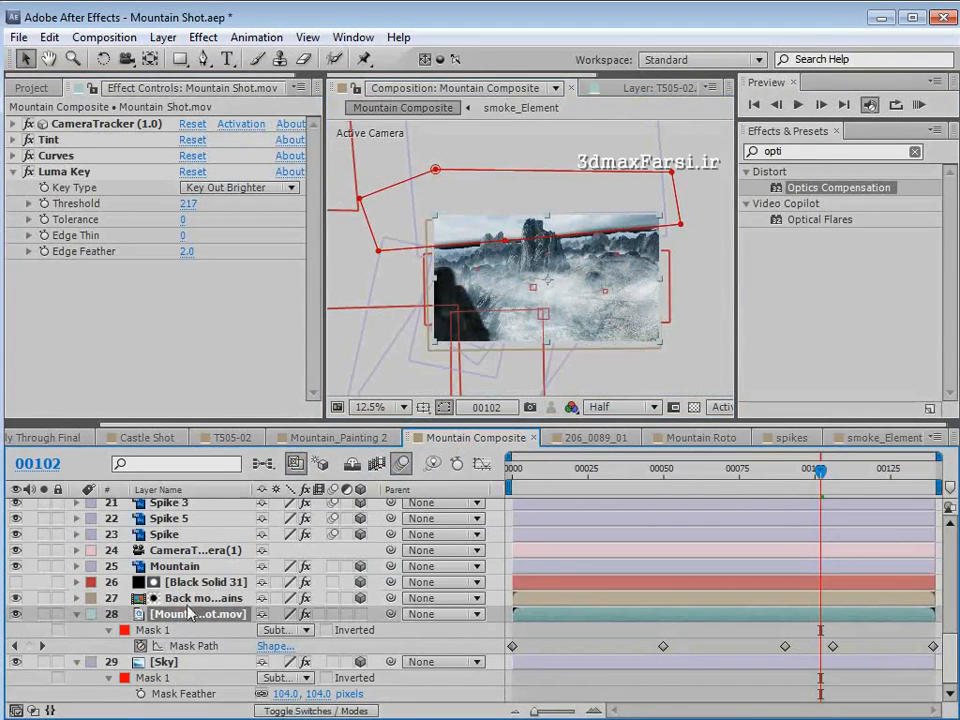
pyautogui.hotkey('ctrl', 'd')
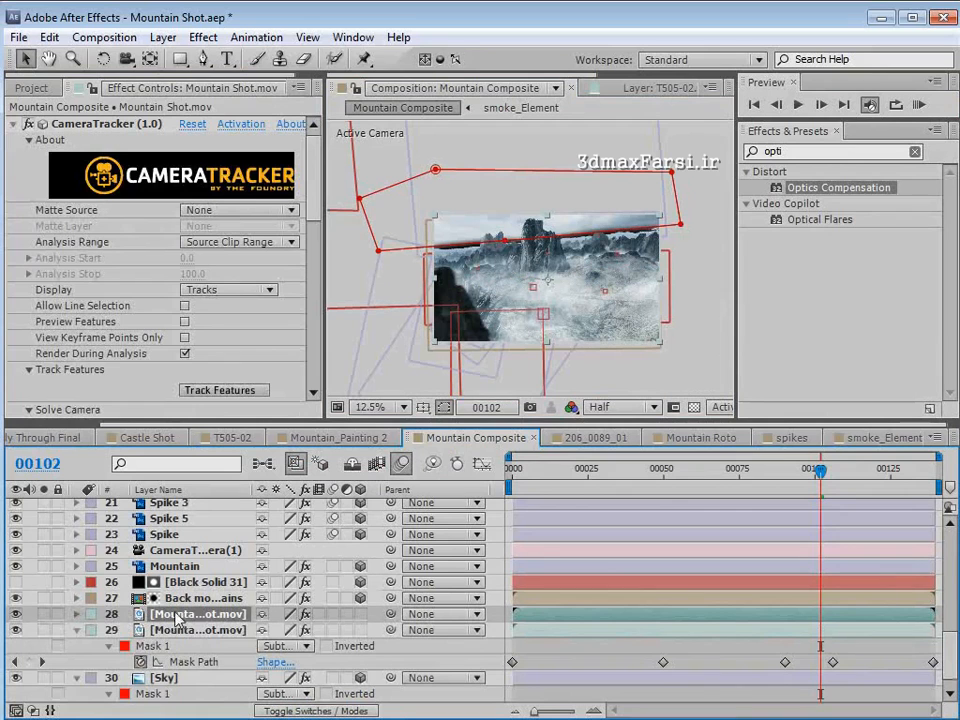
pyautogui.click(97, 125)
pyautogui.press('Delete')
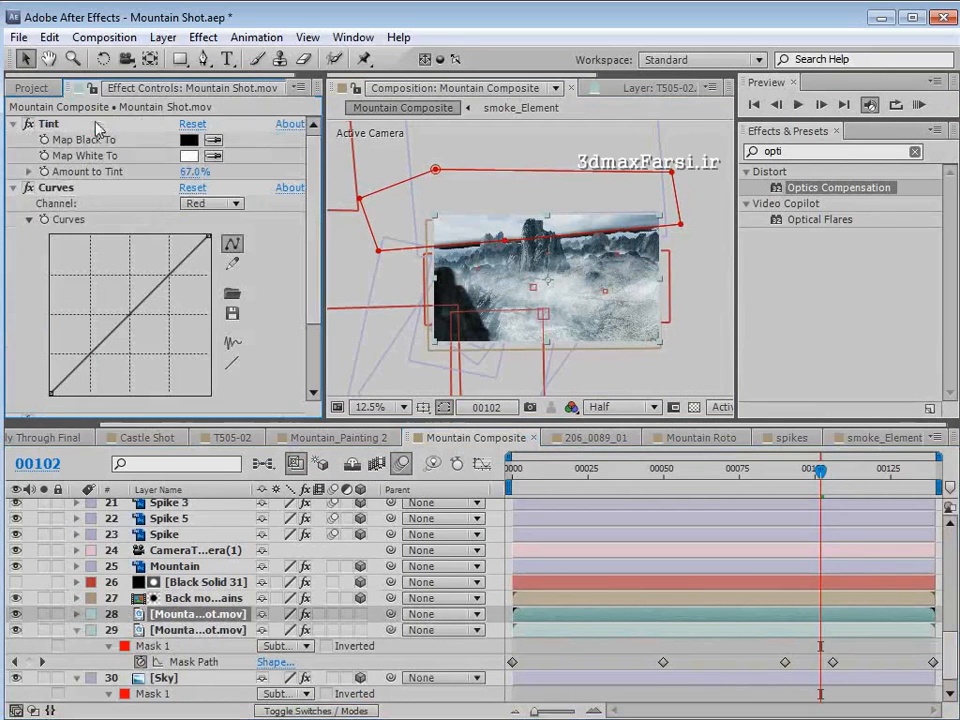
# - Move the duplicated Mountain Shot.mov layer below the Sky layer in the stack
pyautogui.click(185, 614)
pyautogui.press('Delete')
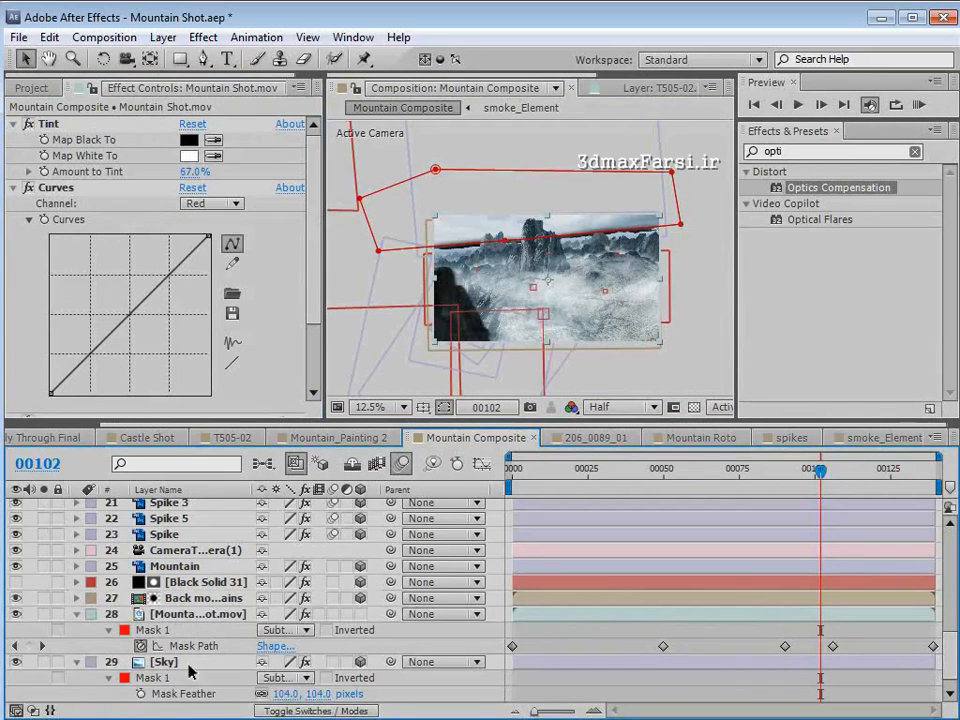
pyautogui.scroll(-1, 170, 627)
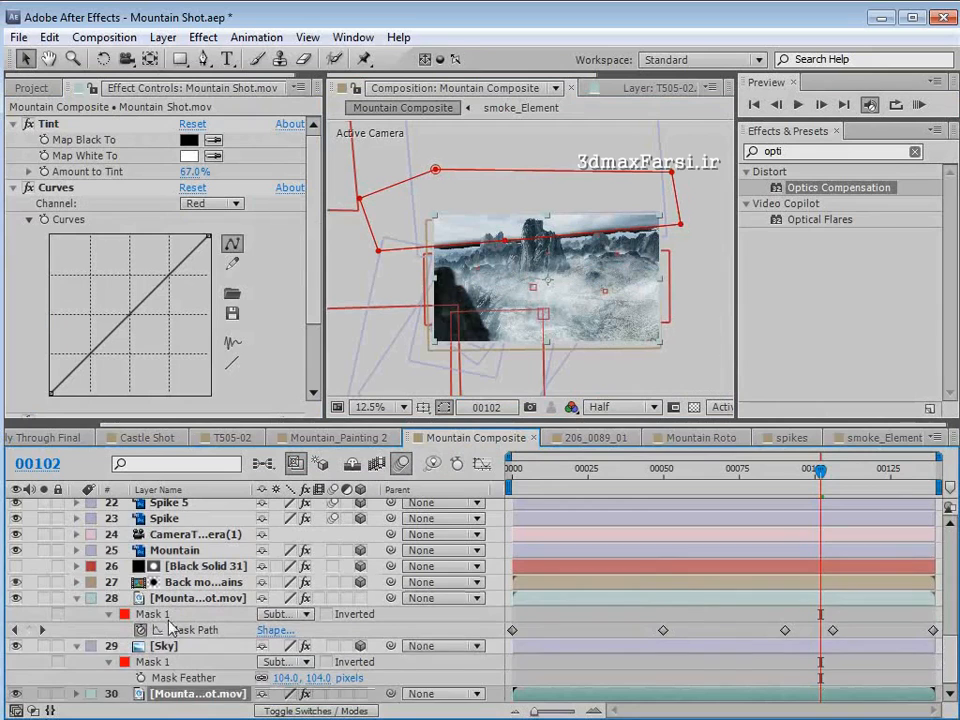
# - Disable Luma Key on the duplicated Mountain Shot.mov layer and hide the layer controls in the composition view
pyautogui.click(12, 123)
pyautogui.click(12, 139)
pyautogui.click(12, 155)
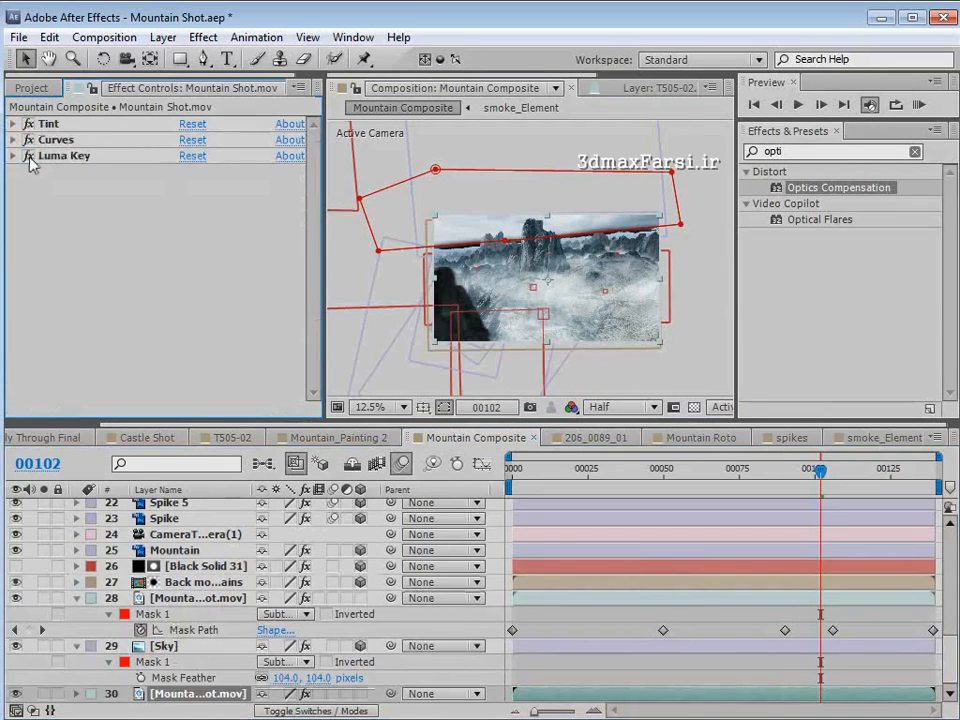
pyautogui.click(28, 156)
pyautogui.hotkey('ctrl', 'shift', 'h')
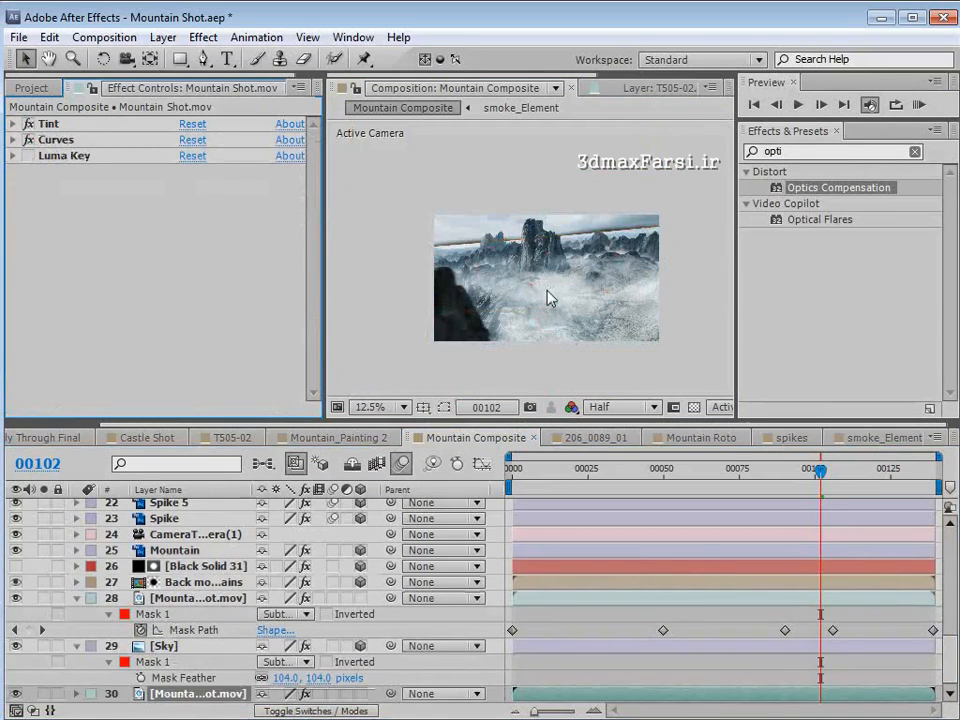
# - Delete the mask from the duplicated Mountain Shot.mov layer so its original sky fills the gap at the horizon
pyautogui.scroll(1, 546, 294)
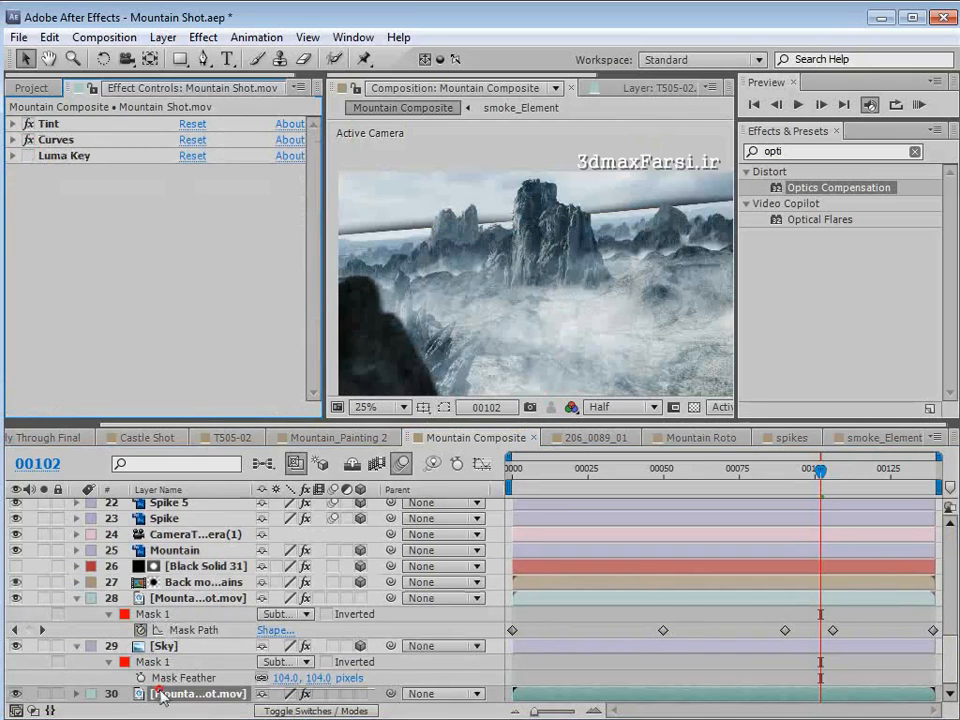
pyautogui.press('m')
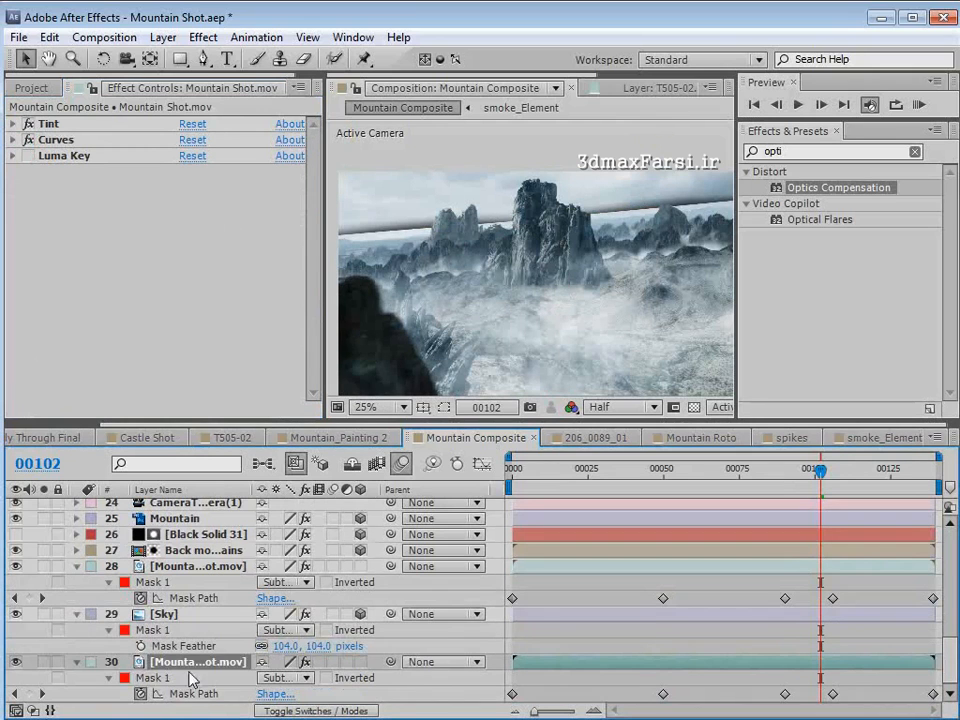
pyautogui.scroll(1, 155, 685)
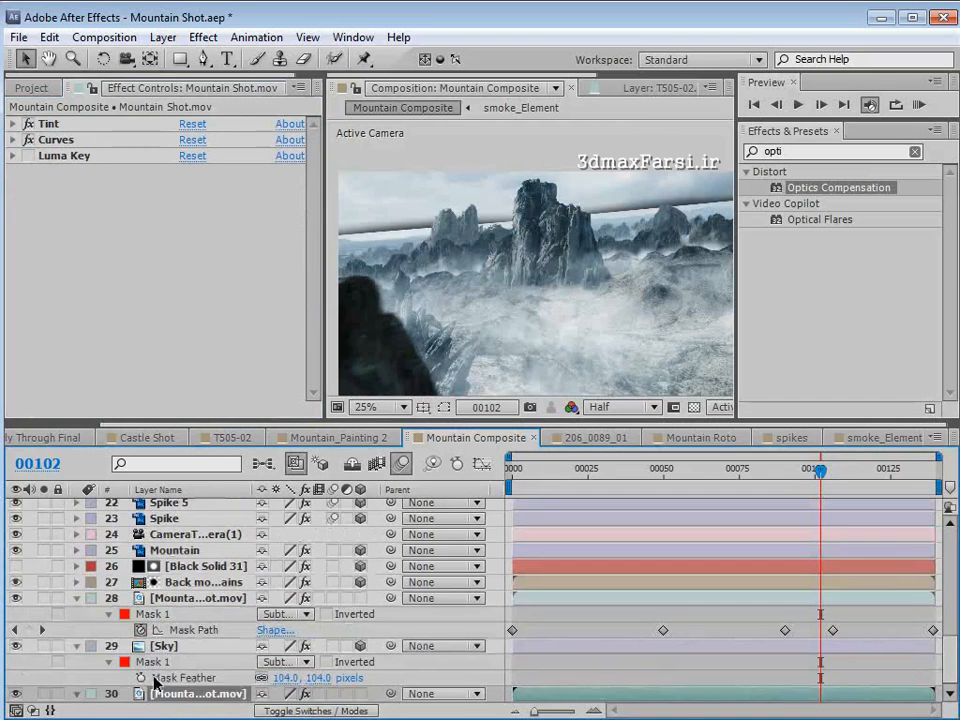
pyautogui.moveTo(575, 293); pyautogui.dragTo(556, 272)
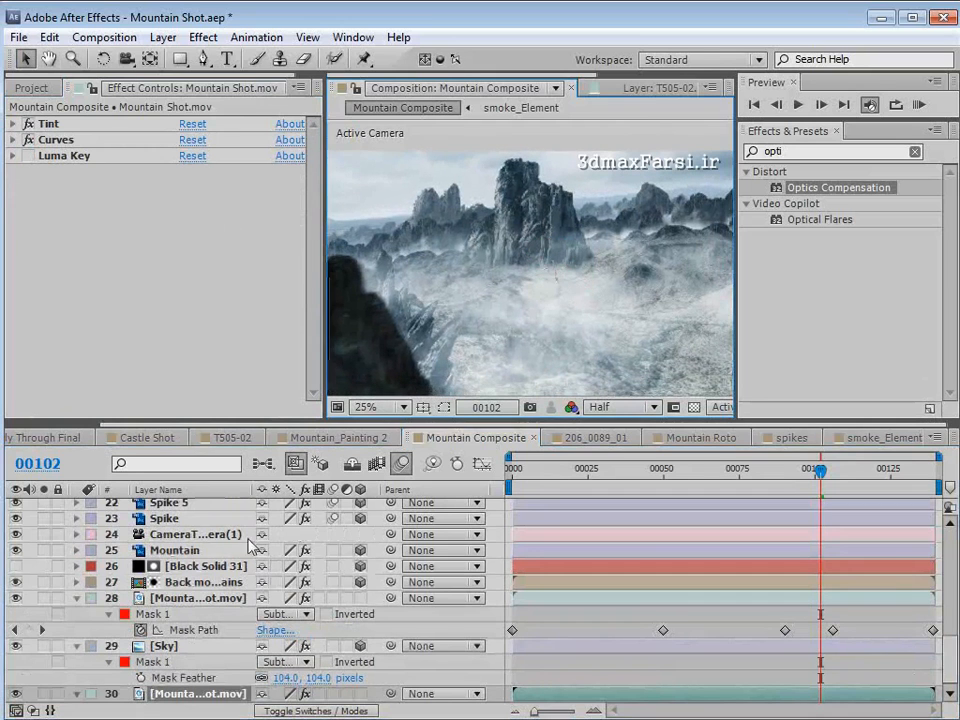
# - Solo the bottom Mountain Shot.mov layer and the Sky layer in turn to compare the original and replacement skies
pyautogui.click(42, 694)
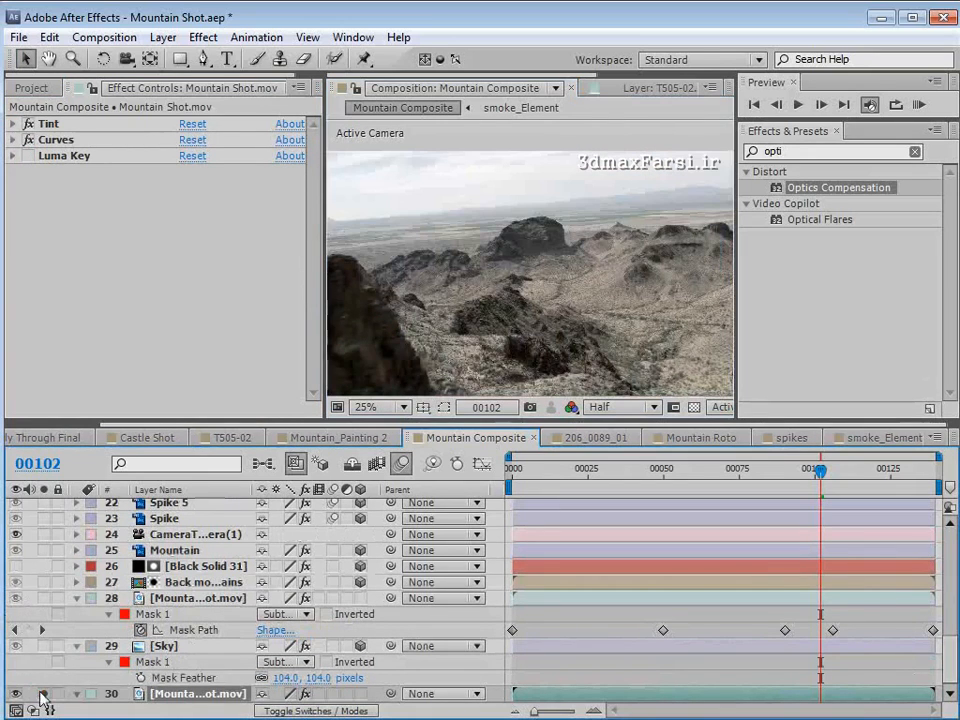
pyautogui.click(164, 646)
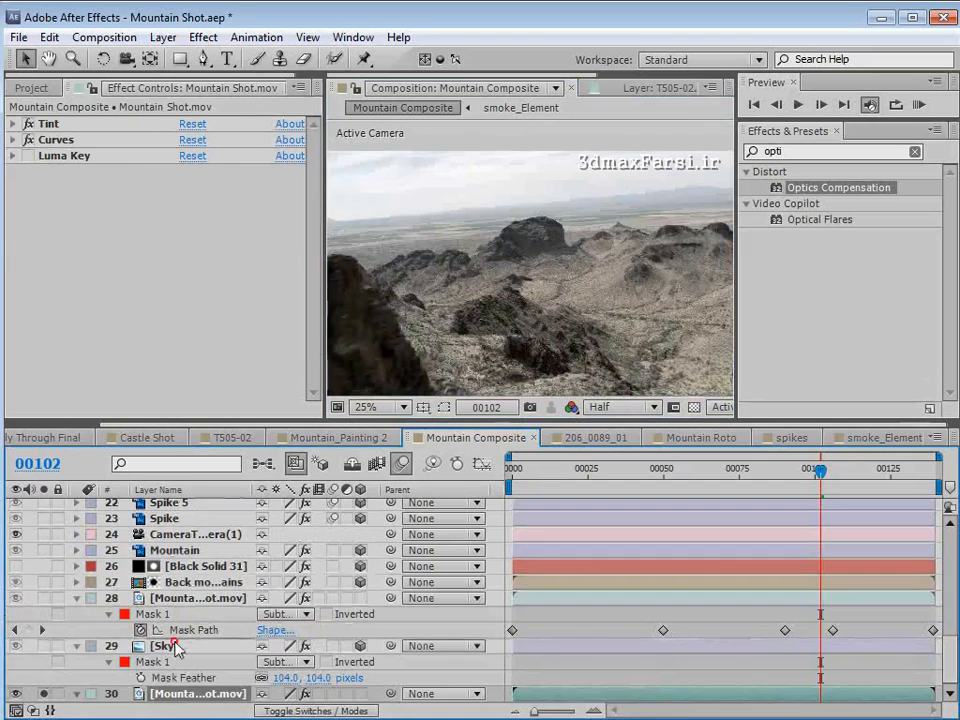
pyautogui.click(43, 646)
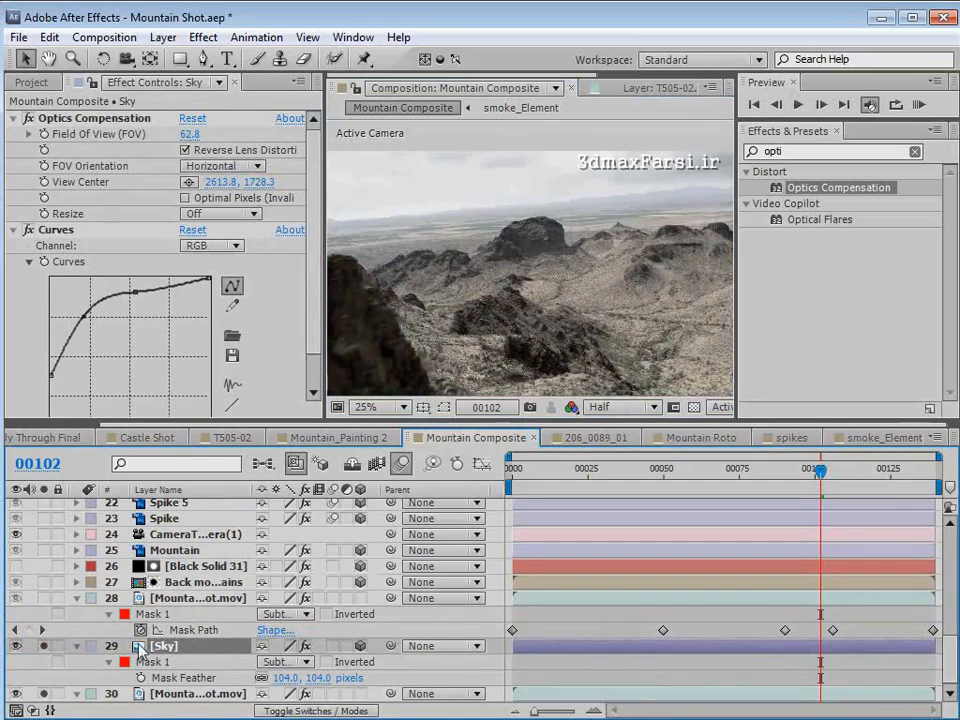
pyautogui.click(43, 694)
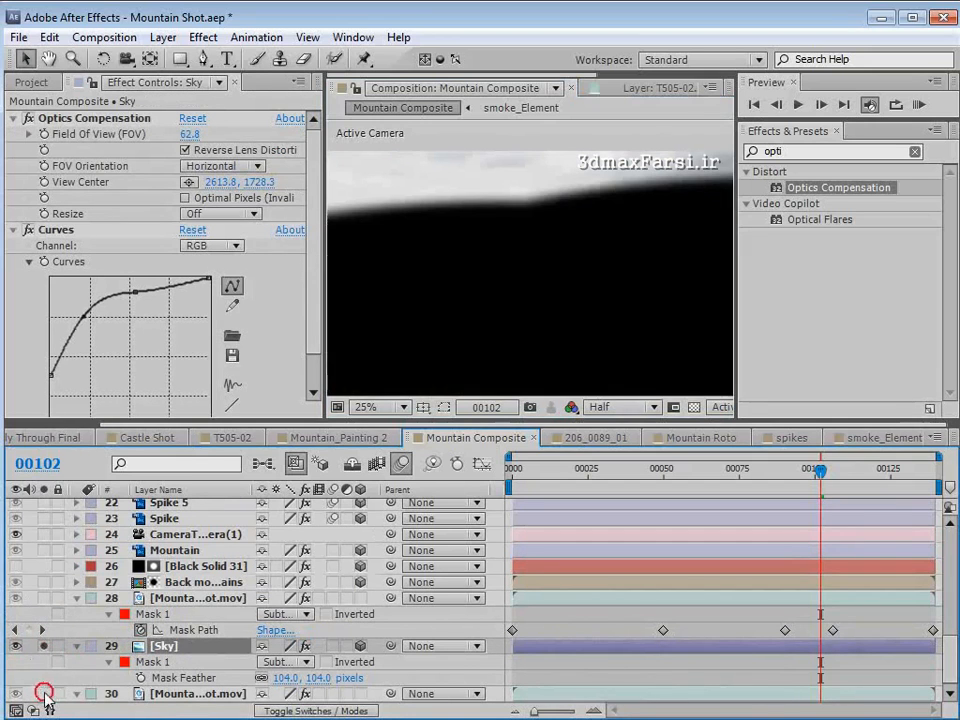
pyautogui.click(43, 694)
# - Reveal the bottom Mountain Shot.mov layer's Opacity and examine the blended horizon in the full composite
pyautogui.click(190, 693)
pyautogui.press('t')
pyautogui.moveTo(270, 697); pyautogui.dragTo(395, 530)
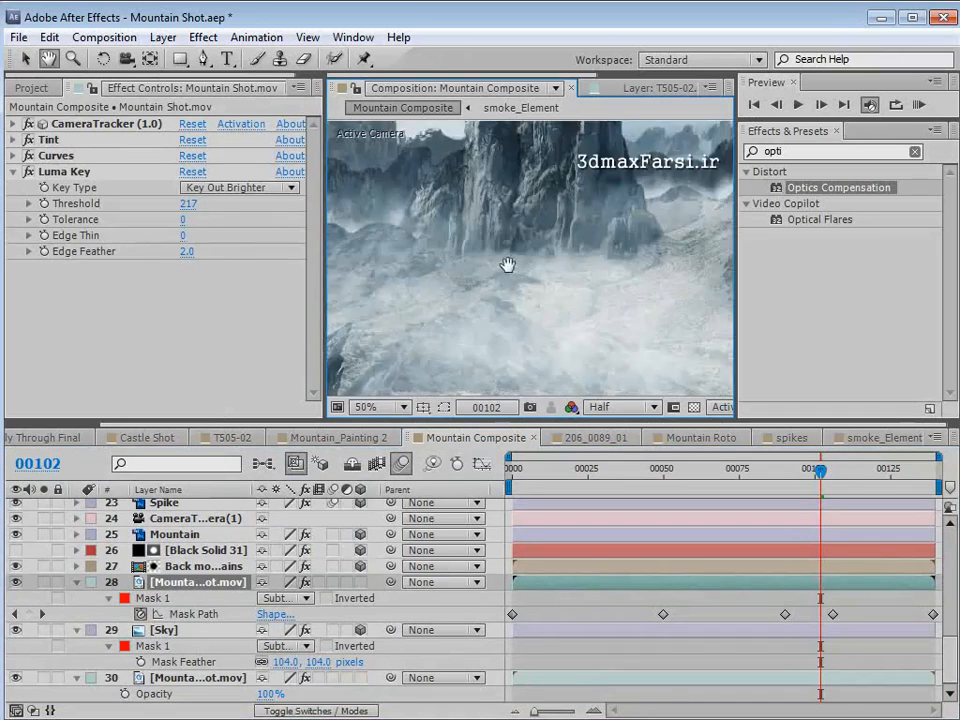
pyautogui.scroll(-2, 508, 266)
pyautogui.moveTo(517, 241); pyautogui.dragTo(493, 257)
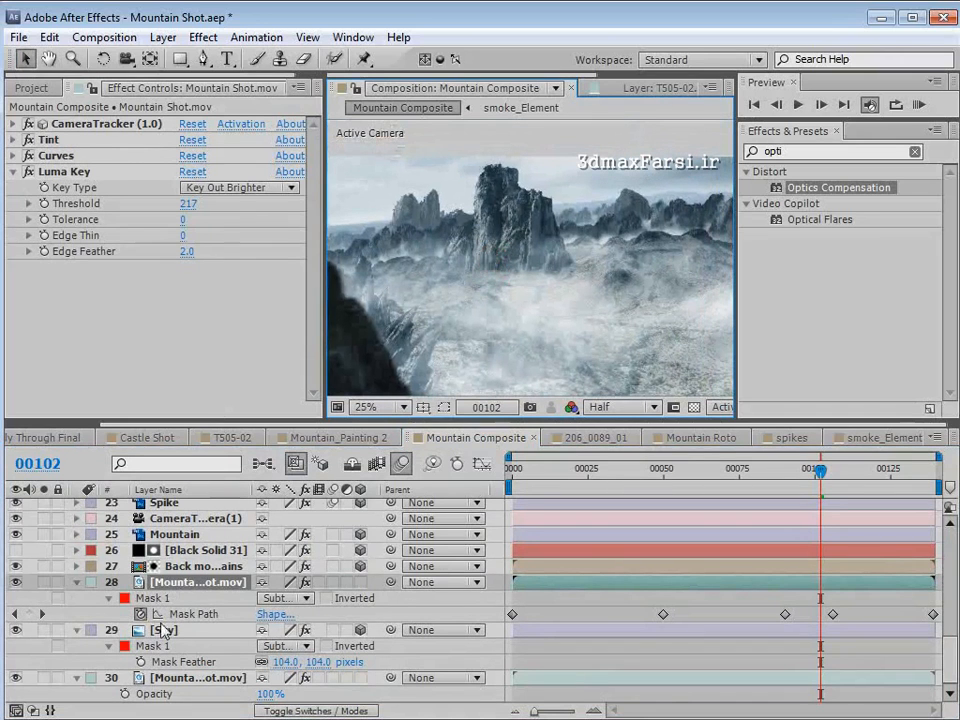
# - Add a second Curves effect to the Sky layer
pyautogui.click(163, 630)
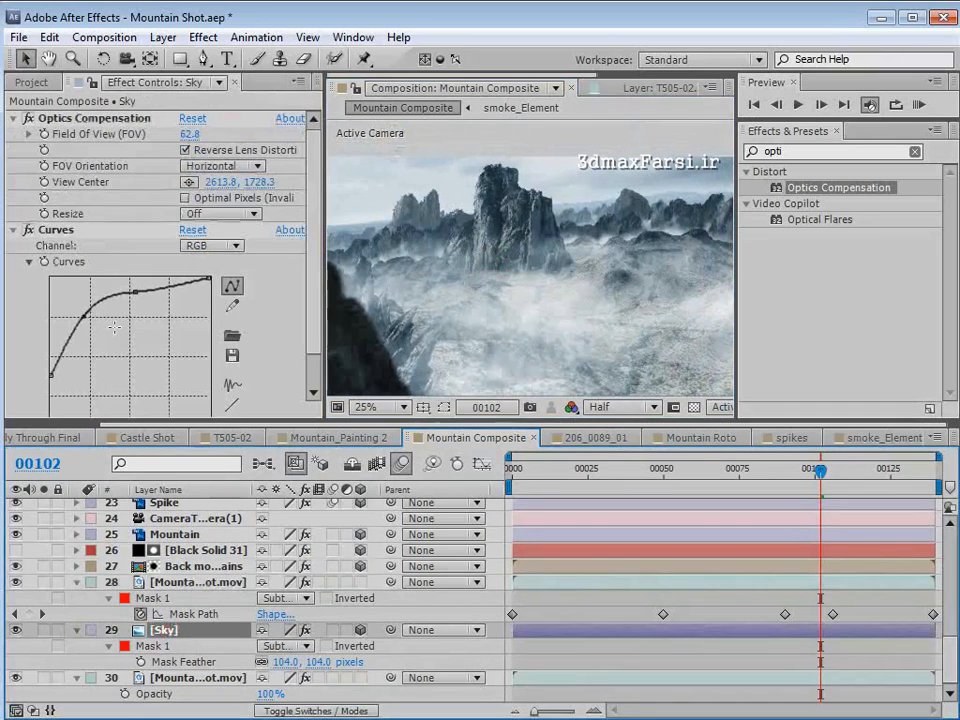
pyautogui.click(203, 38)
pyautogui.moveTo(321, 210)
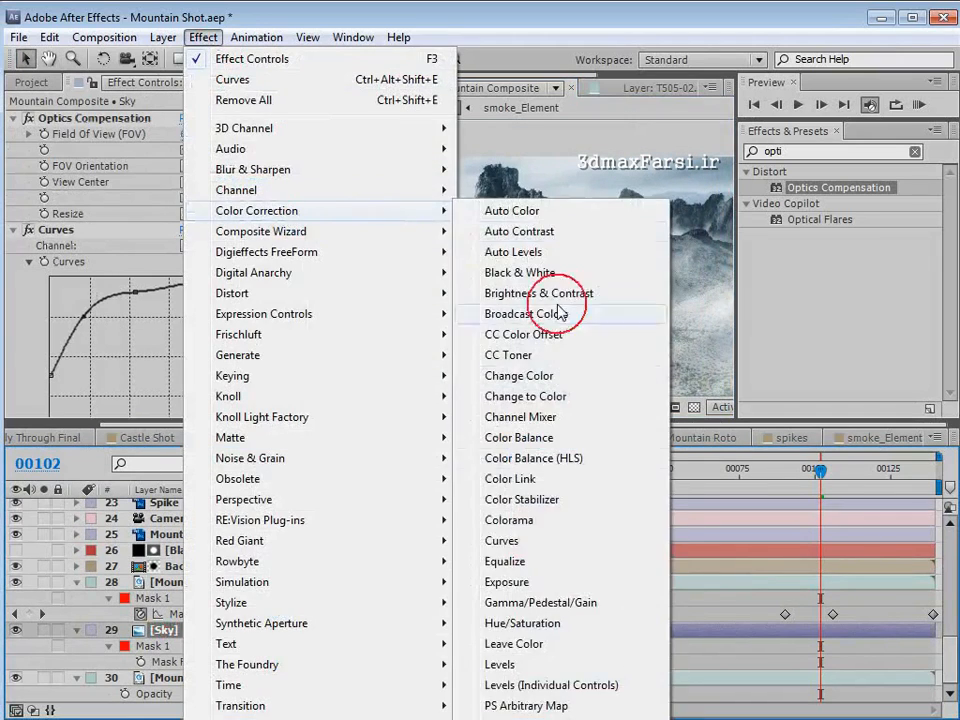
pyautogui.click(489, 542)
# - Shape the Sky layer's new RGB curve with lowered midtones and deeper shadows to darken the sky and increase its contrast
pyautogui.moveTo(741, 231); pyautogui.dragTo(858, 231)
pyautogui.press('h')
pyautogui.moveTo(618, 220); pyautogui.dragTo(605, 257)
pyautogui.scroll(2, 640, 260)
pyautogui.moveTo(671, 266); pyautogui.dragTo(575, 303)
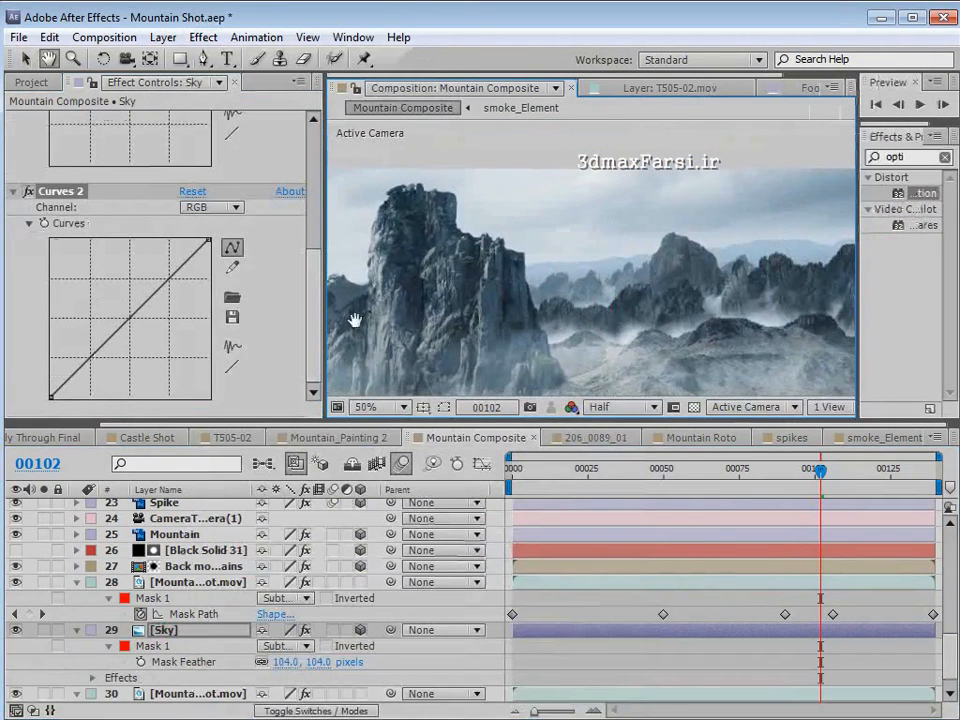
pyautogui.press('v')
pyautogui.moveTo(142, 309)
pyautogui.mouseDown()
pyautogui.moveTo(168, 334)
pyautogui.moveTo(154, 326)
pyautogui.moveTo(160, 316)
pyautogui.mouseUp()
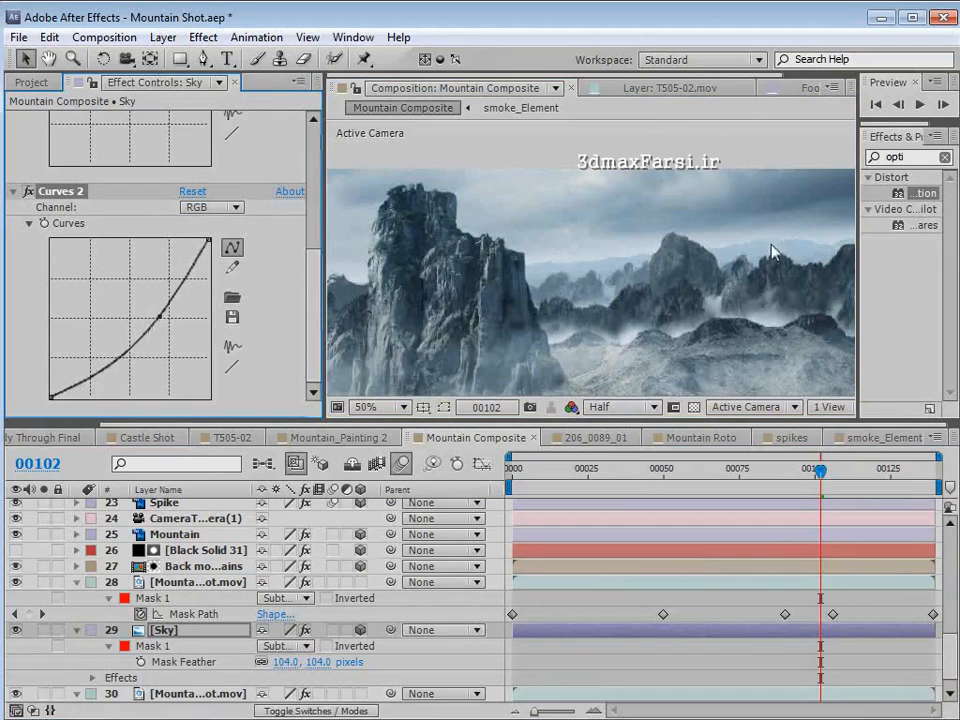
pyautogui.moveTo(108, 362); pyautogui.dragTo(124, 385)
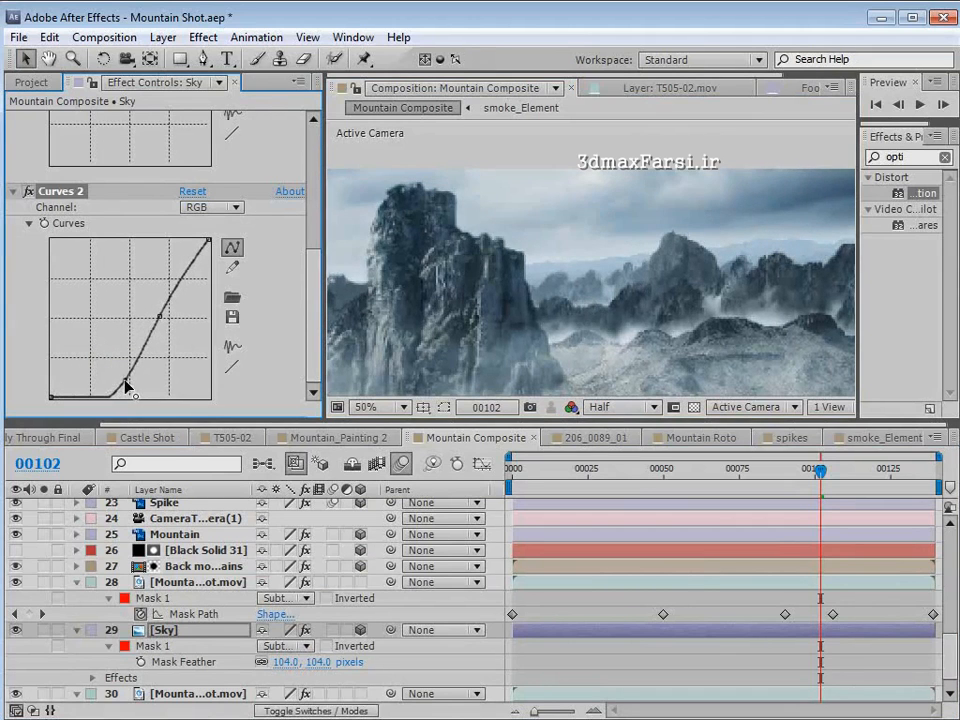
pyautogui.scroll(-2, 524, 322)
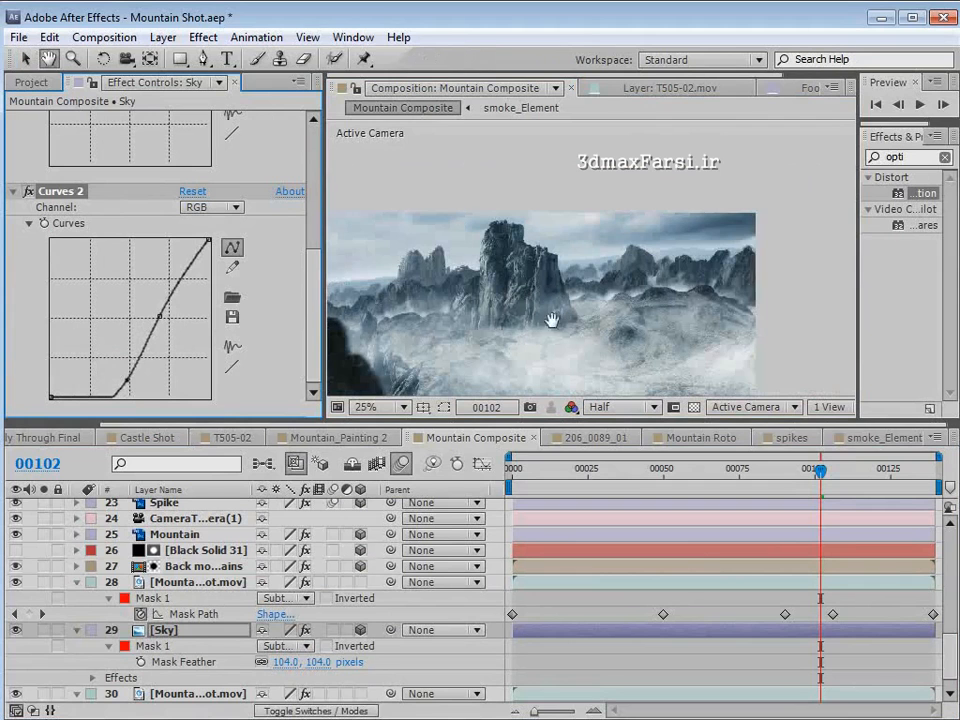
pyautogui.moveTo(555, 317); pyautogui.dragTo(624, 257)
pyautogui.moveTo(167, 318)
pyautogui.mouseDown()
pyautogui.moveTo(178, 326)
pyautogui.moveTo(161, 315)
pyautogui.moveTo(169, 308)
pyautogui.mouseUp()
pyautogui.moveTo(127, 381); pyautogui.dragTo(118, 381)
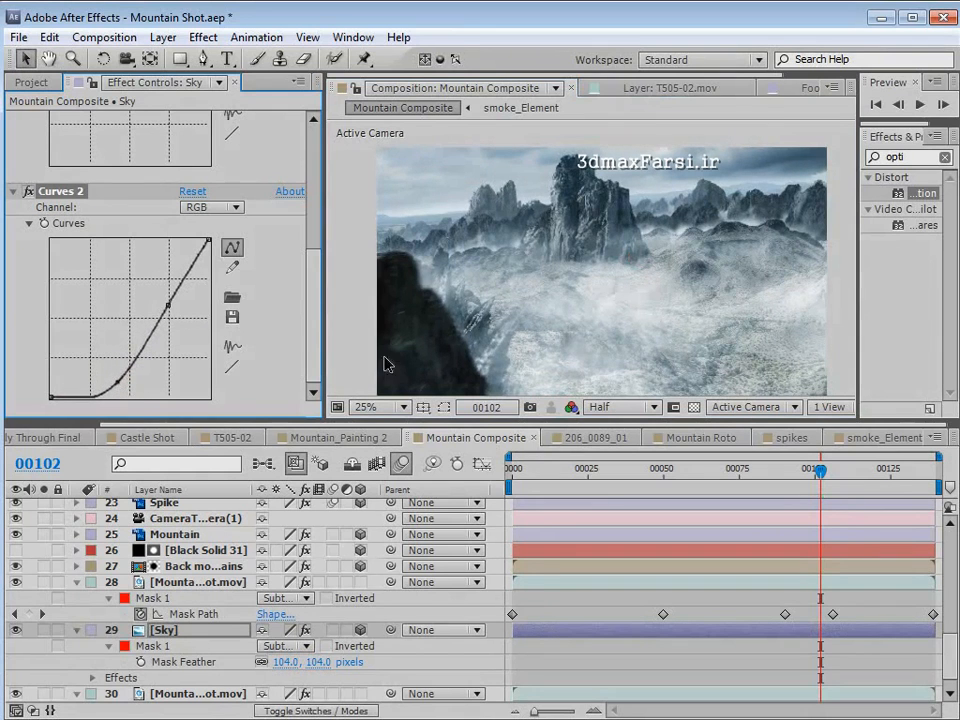
# - Scrub the composite back to frame 66 and forward to frame 95 to check the darkened sky across the shot
pyautogui.click(789, 475)
pyautogui.moveTo(789, 477); pyautogui.dragTo(712, 472)
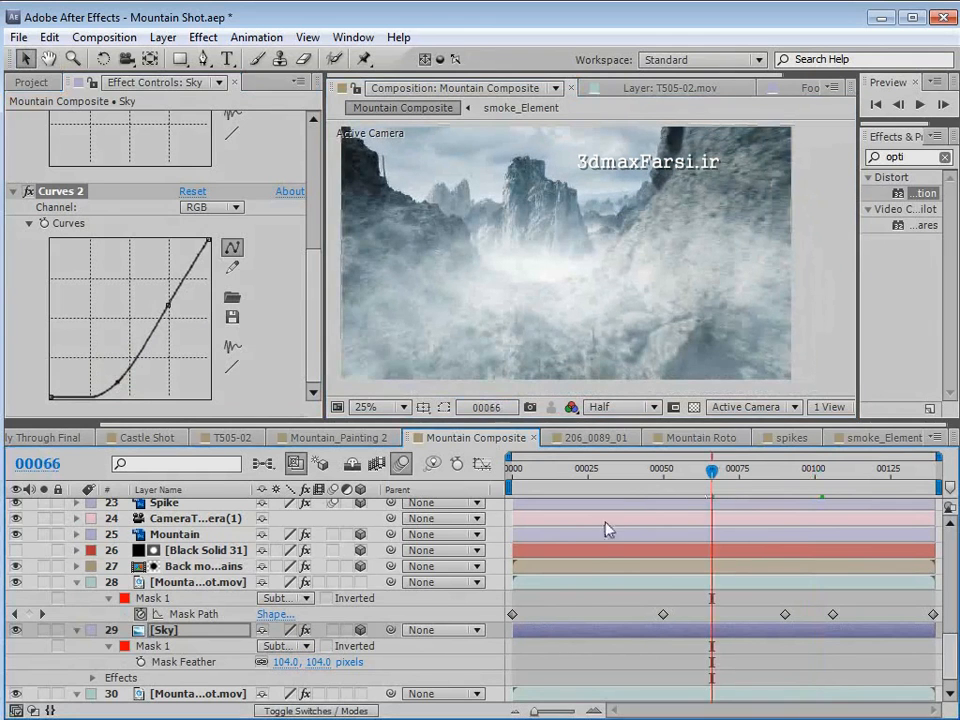
pyautogui.moveTo(697, 471); pyautogui.dragTo(799, 471)
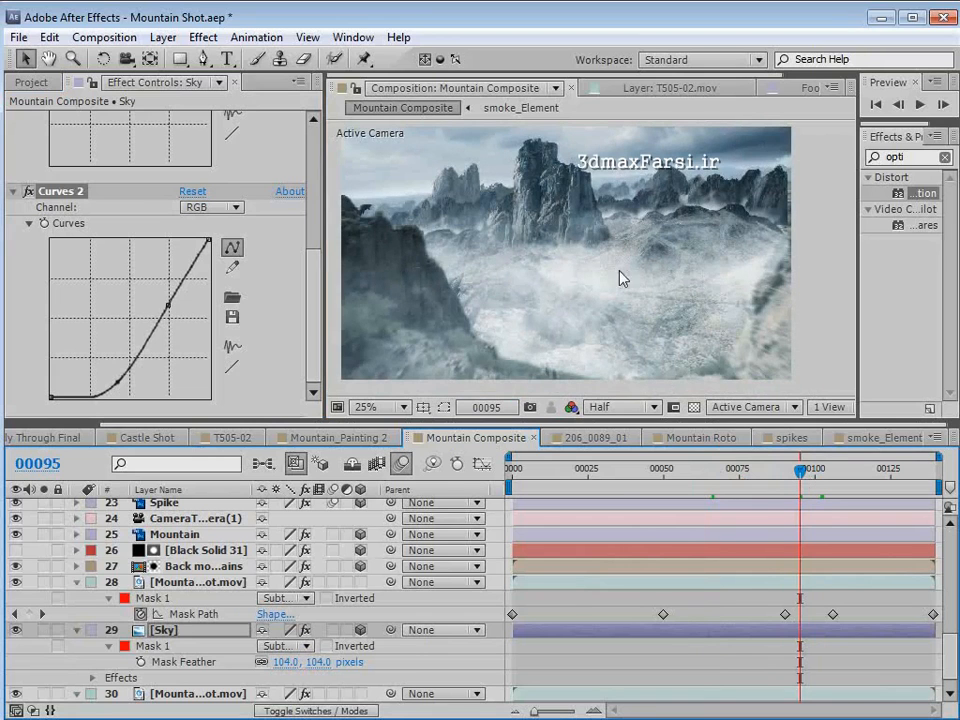
# - Apply a Fill effect to White Solid 15 in the smoke_Element composition and set its color to light blue B9D2F8
pyautogui.click(868, 437)
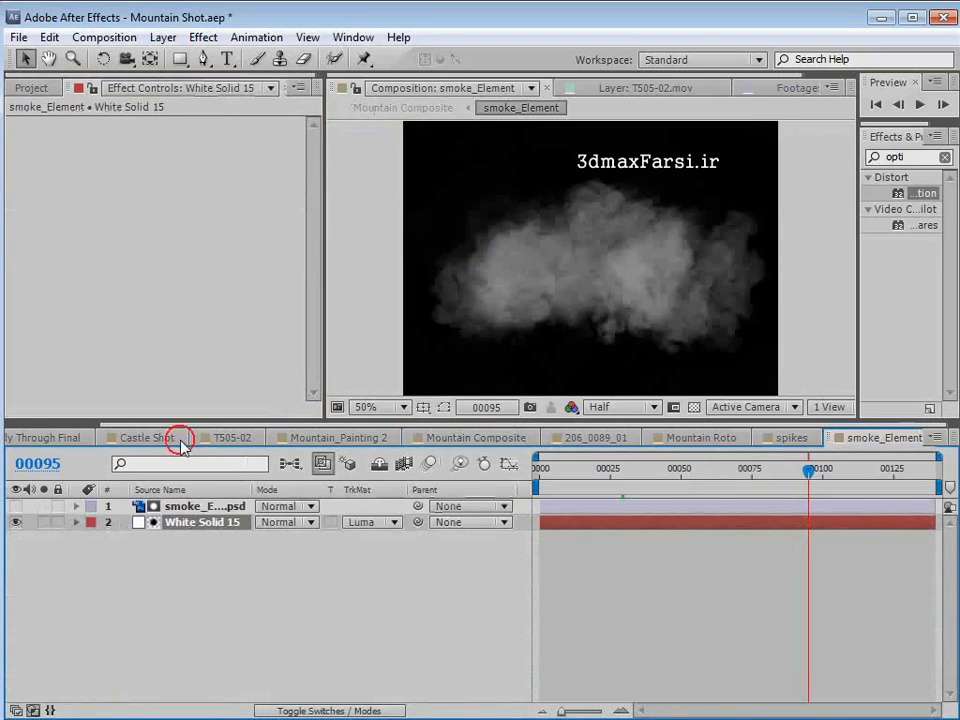
pyautogui.click(203, 38)
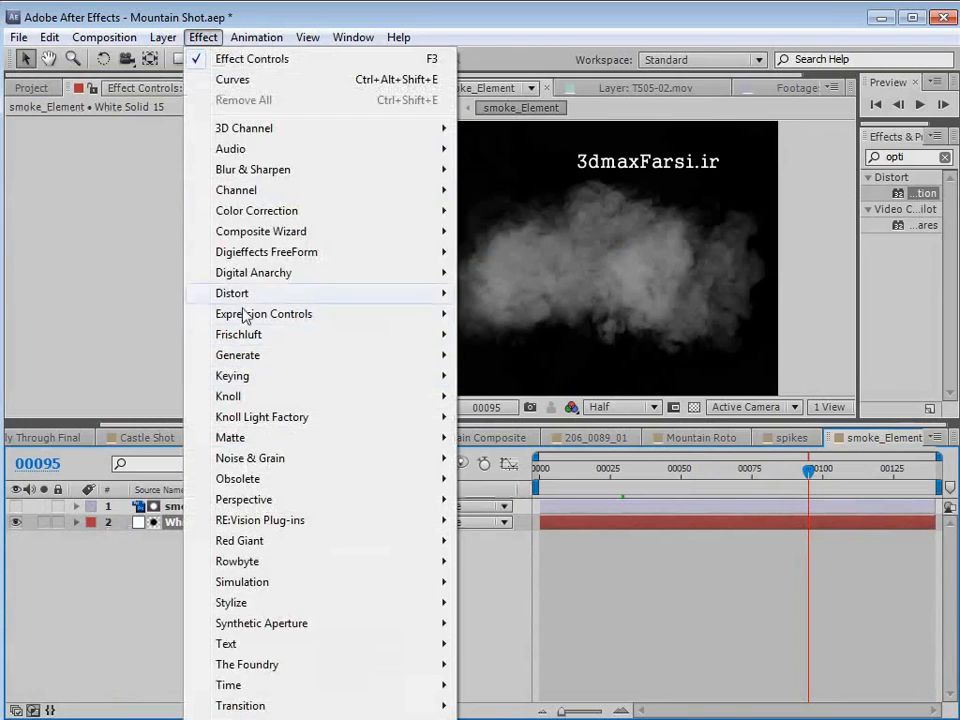
pyautogui.moveTo(253, 352)
pyautogui.click(516, 645)
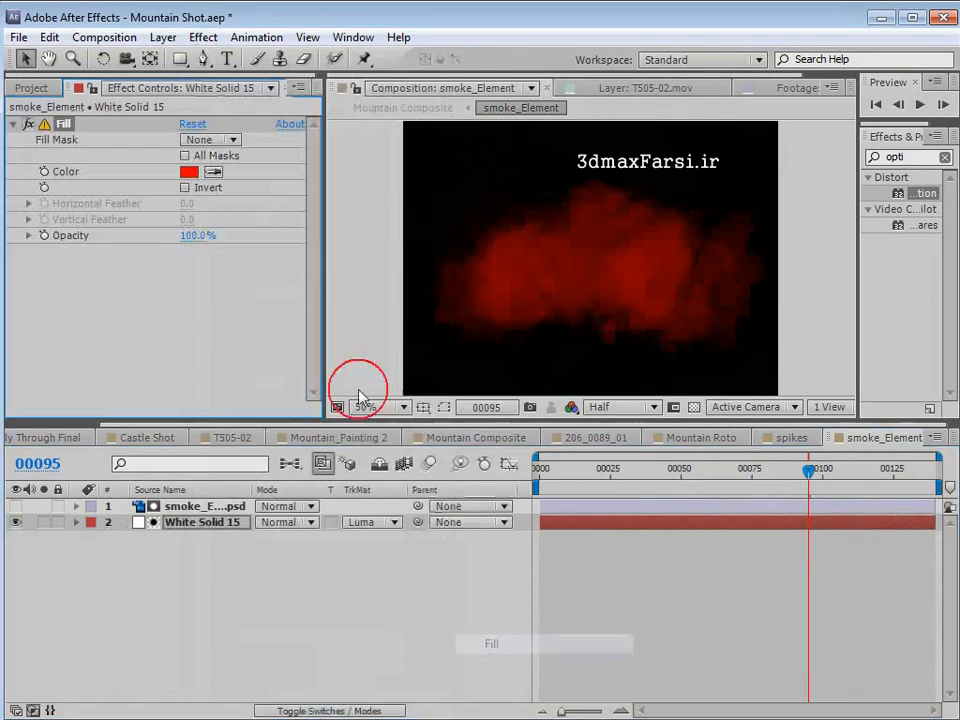
pyautogui.click(189, 173)
pyautogui.moveTo(512, 501); pyautogui.dragTo(513, 441)
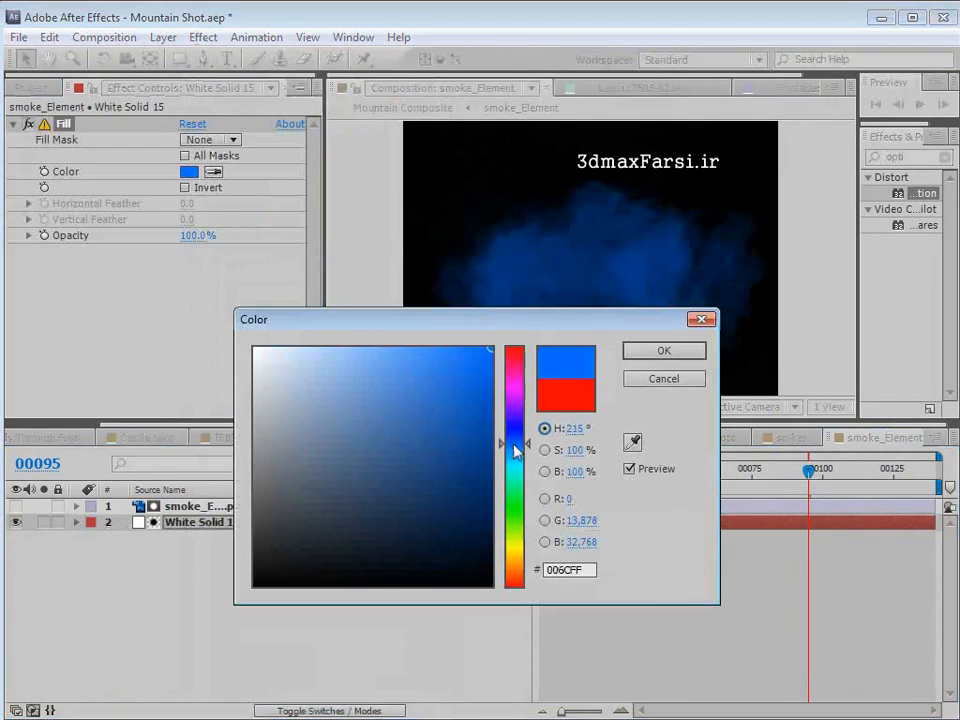
pyautogui.click(275, 368)
pyautogui.moveTo(275, 368)
pyautogui.mouseDown()
pyautogui.moveTo(296, 386)
pyautogui.moveTo(314, 353)
pyautogui.mouseUp()
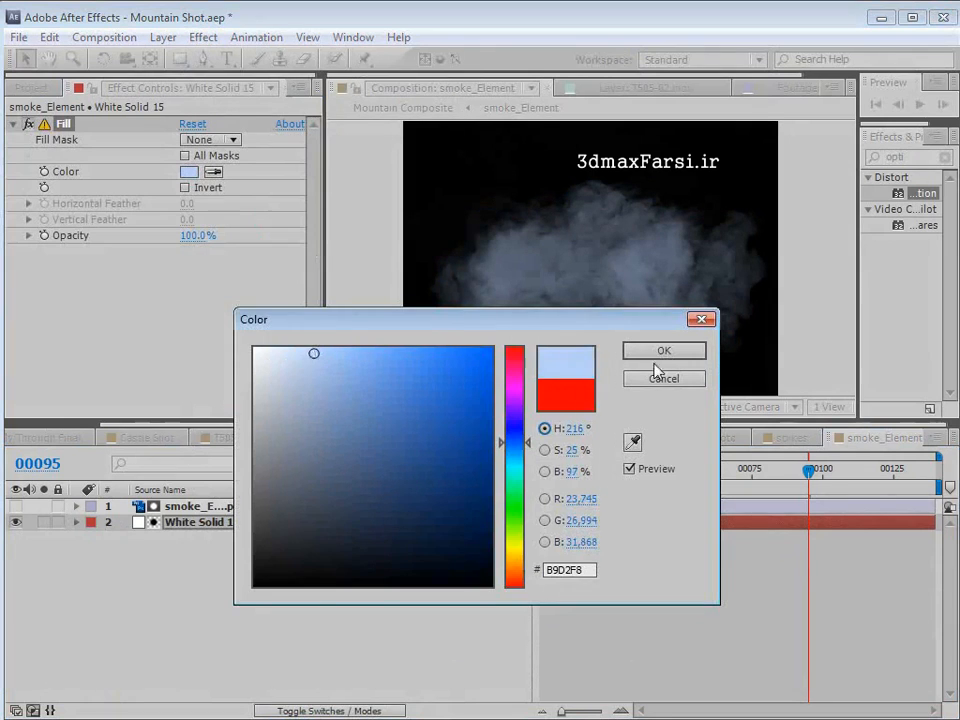
pyautogui.click(657, 350)
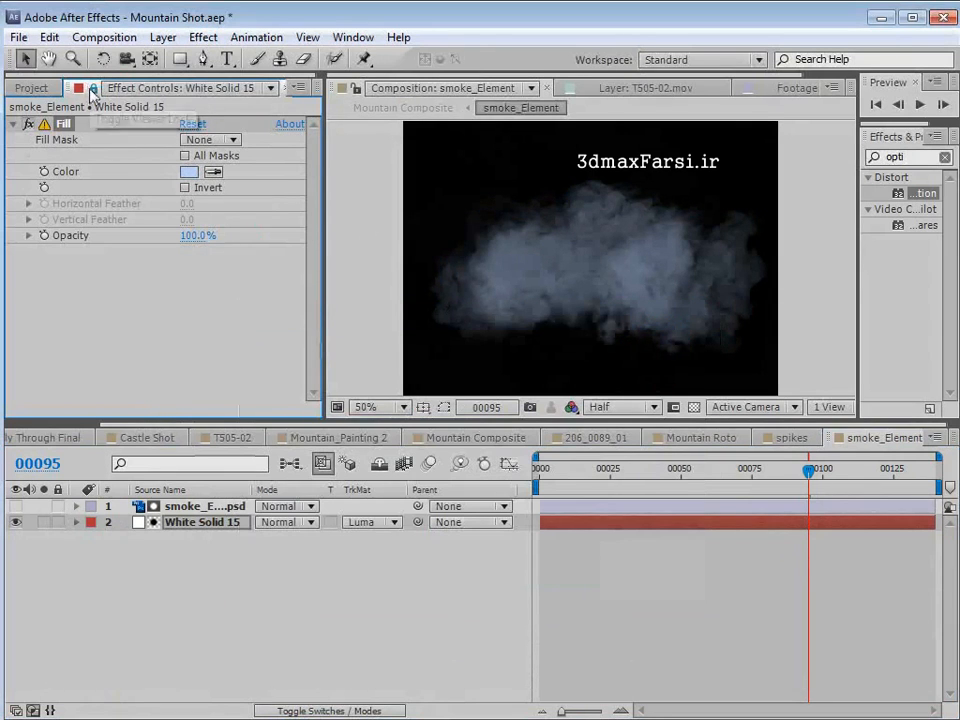
# - Lock the Fill effect's controls in view and lighten its color to E0E9F6 while viewing Mountain Composite
pyautogui.click(91, 91)
pyautogui.click(472, 438)
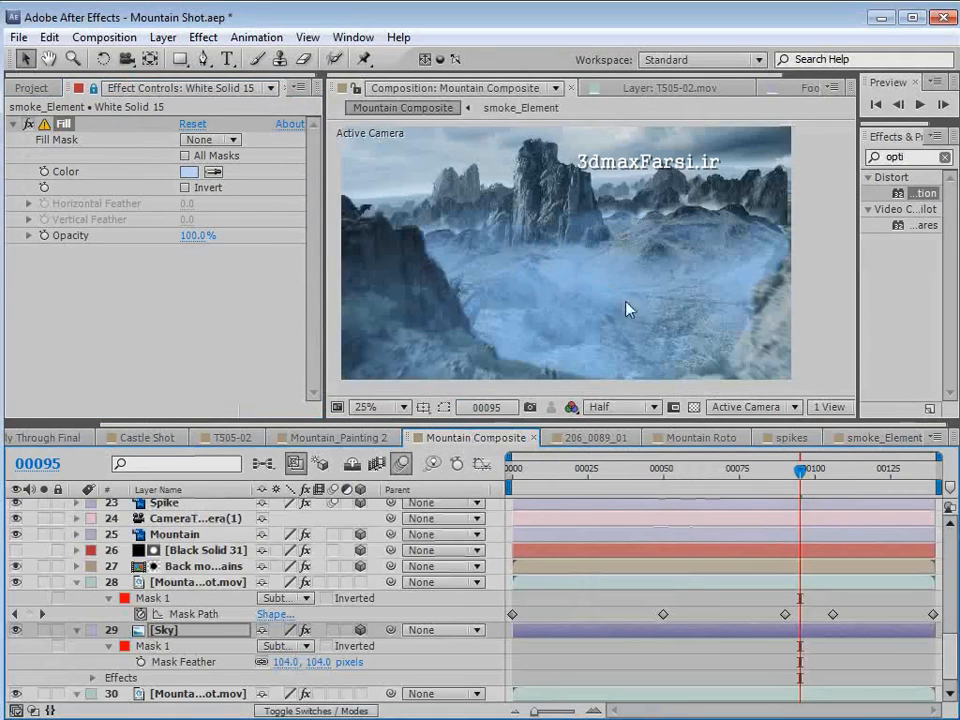
pyautogui.click(188, 172)
pyautogui.moveTo(311, 355); pyautogui.dragTo(274, 355)
pyautogui.click(645, 349)
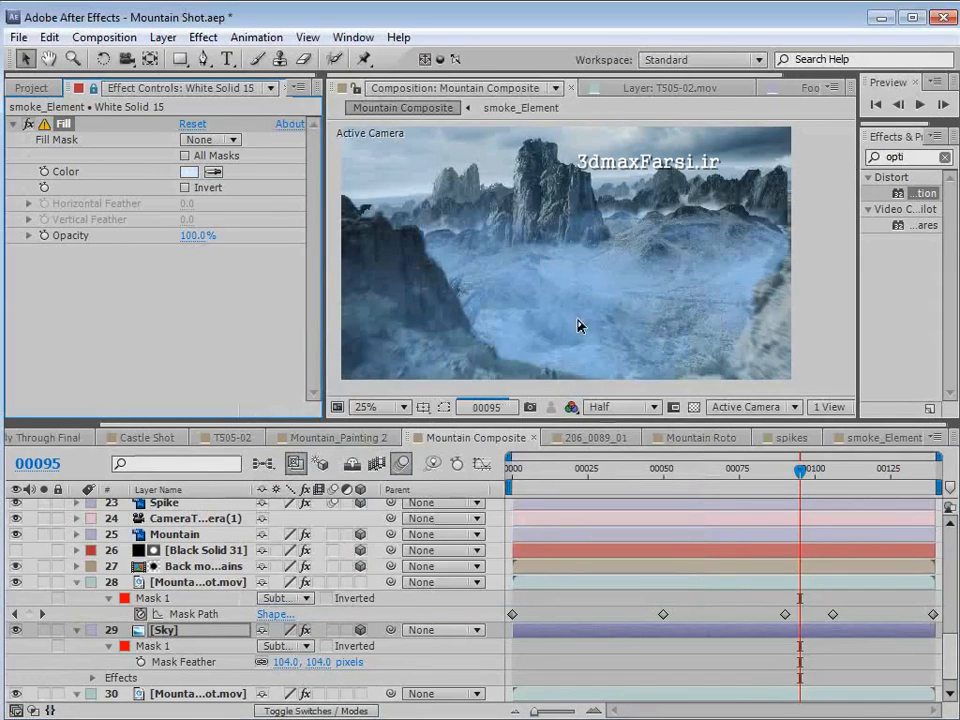
# - Compare the clouds with the Fill disabled and enabled, and refine the Fill color to DBE4F2
pyautogui.click(27, 127)
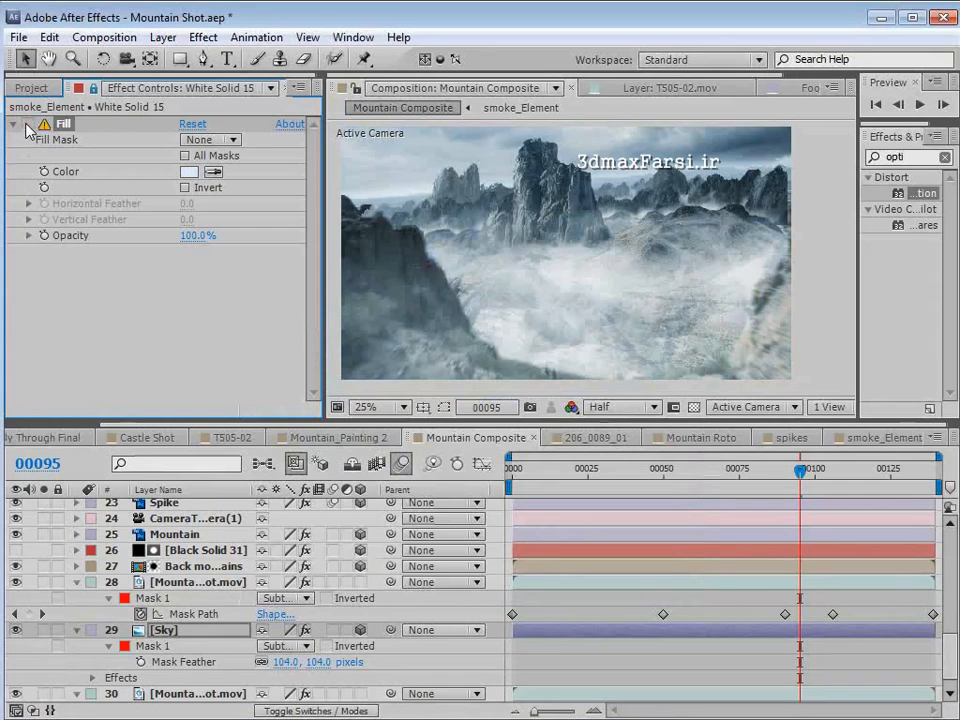
pyautogui.click(27, 125)
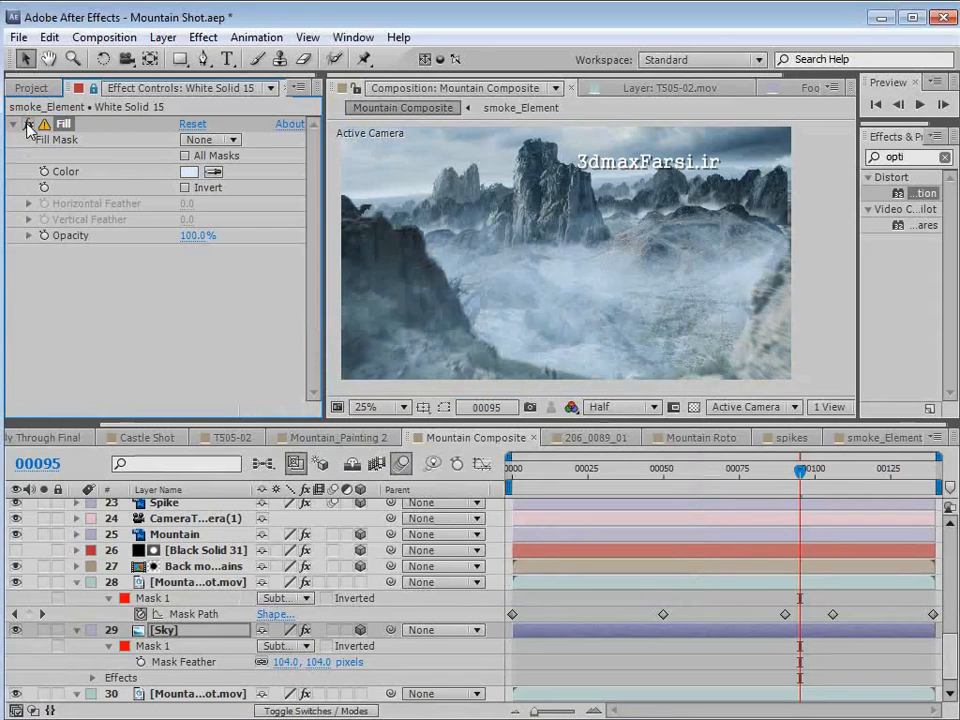
pyautogui.click(186, 172)
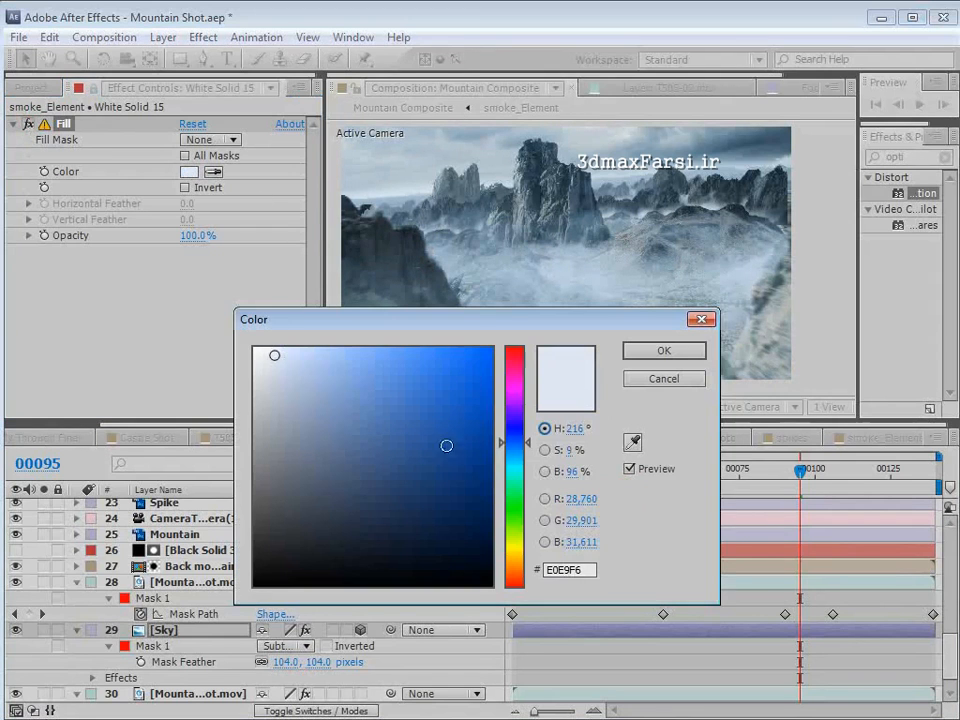
pyautogui.click(285, 365)
pyautogui.click(680, 358)
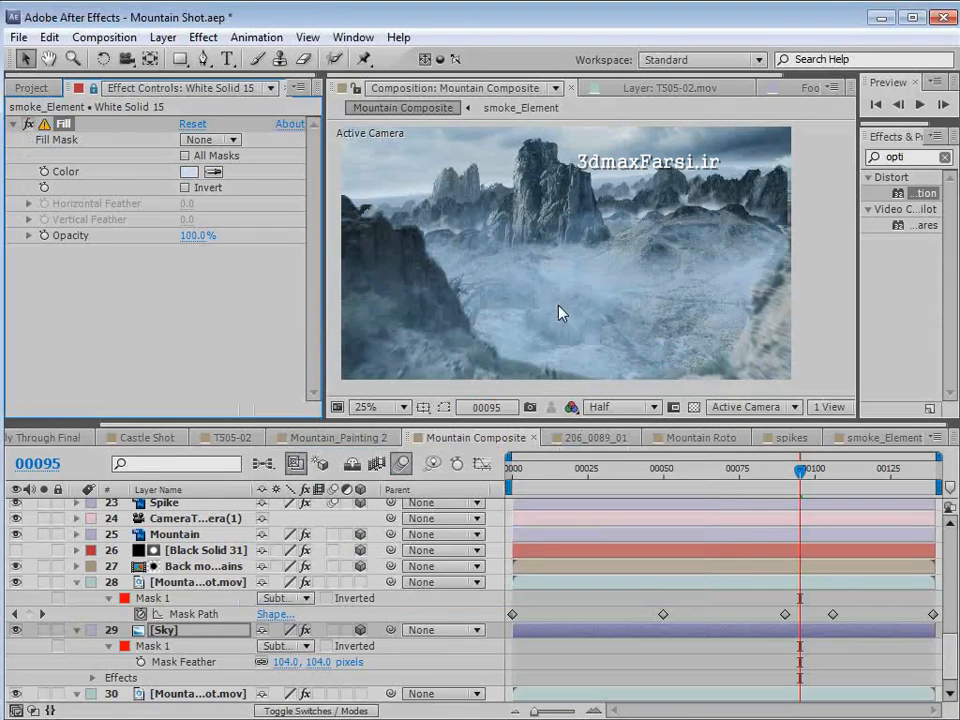
pyautogui.click(186, 172)
pyautogui.click(277, 363)
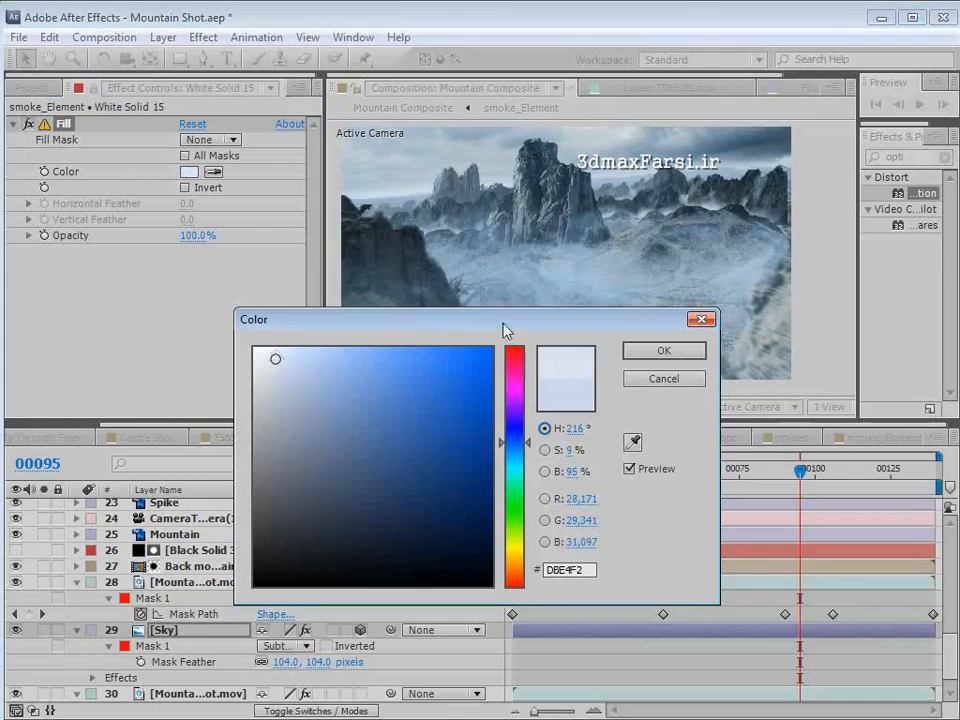
pyautogui.click(666, 350)
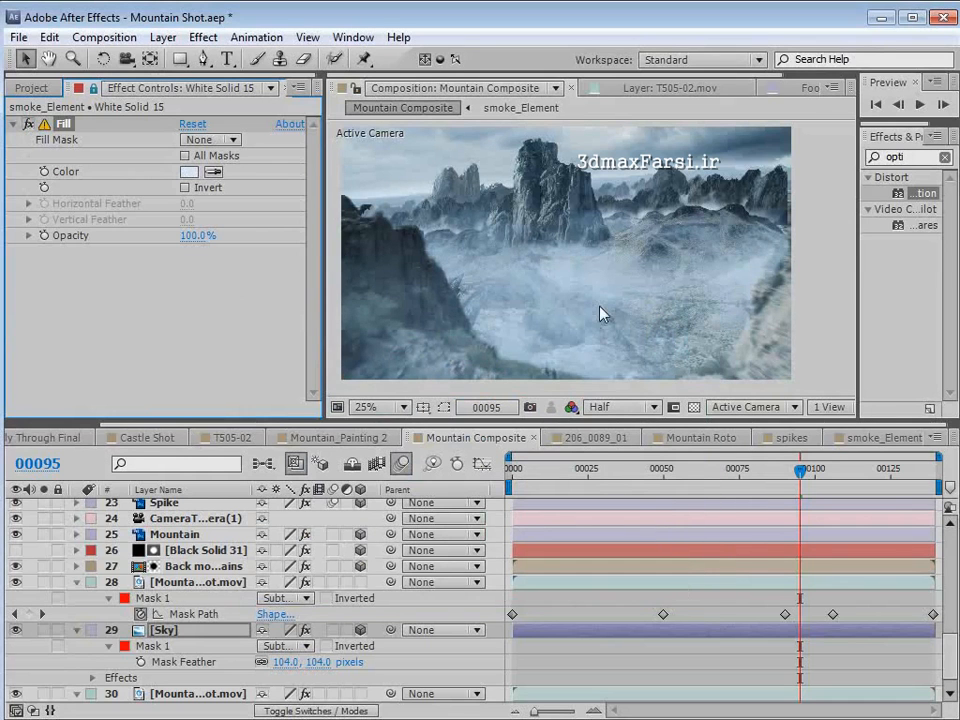
pyautogui.click(194, 174)
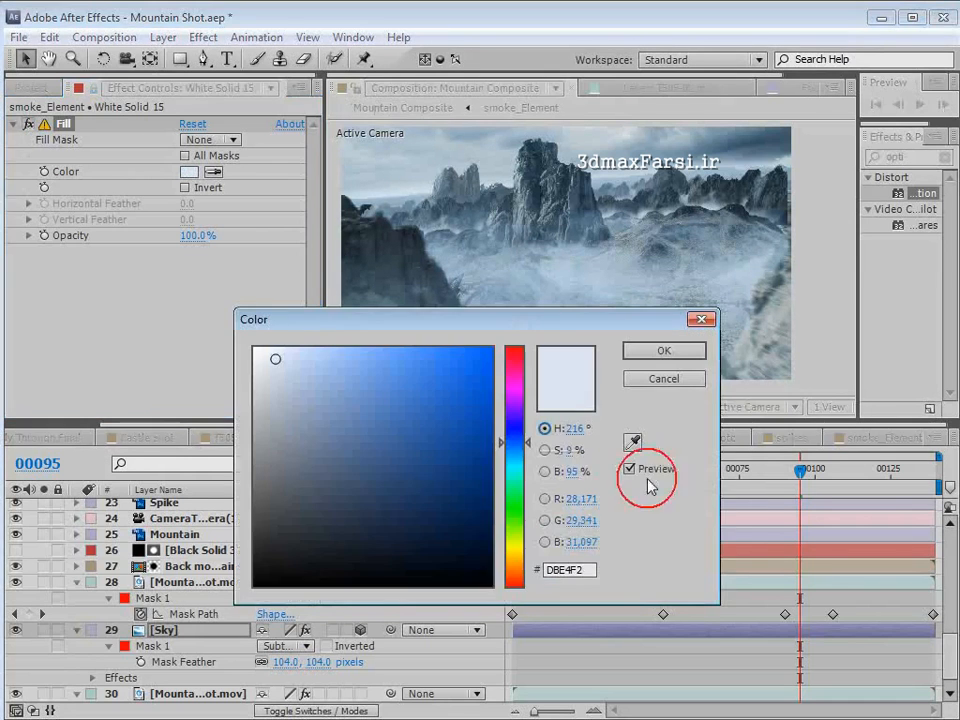
pyautogui.click(660, 350)
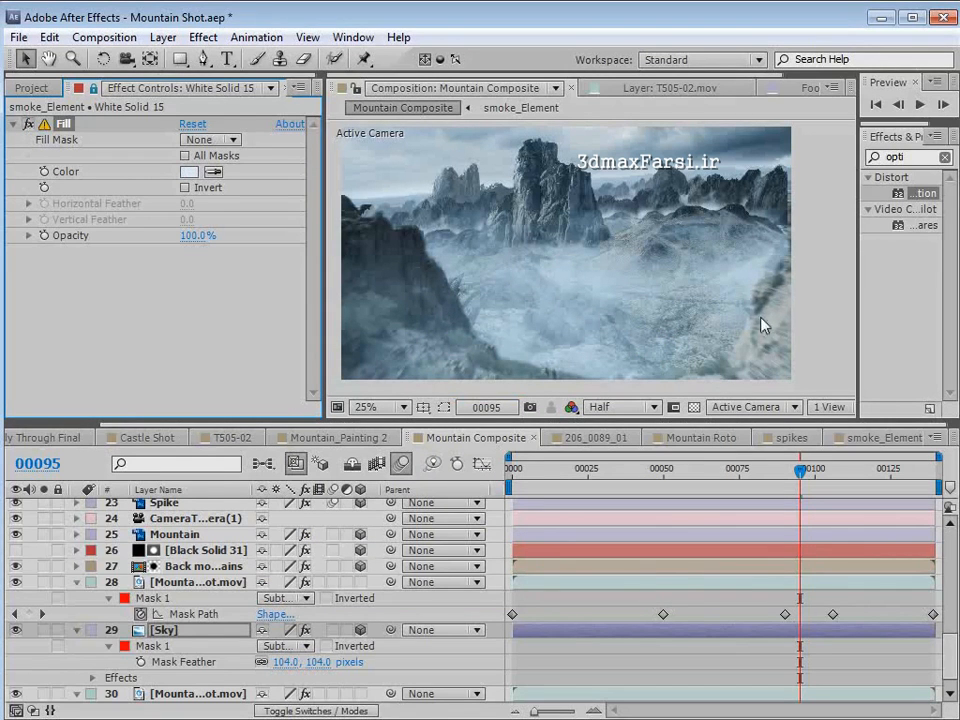
# - Start the work area at frame 56 and play a RAM preview of the composite from there
pyautogui.moveTo(800, 470); pyautogui.dragTo(683, 480)
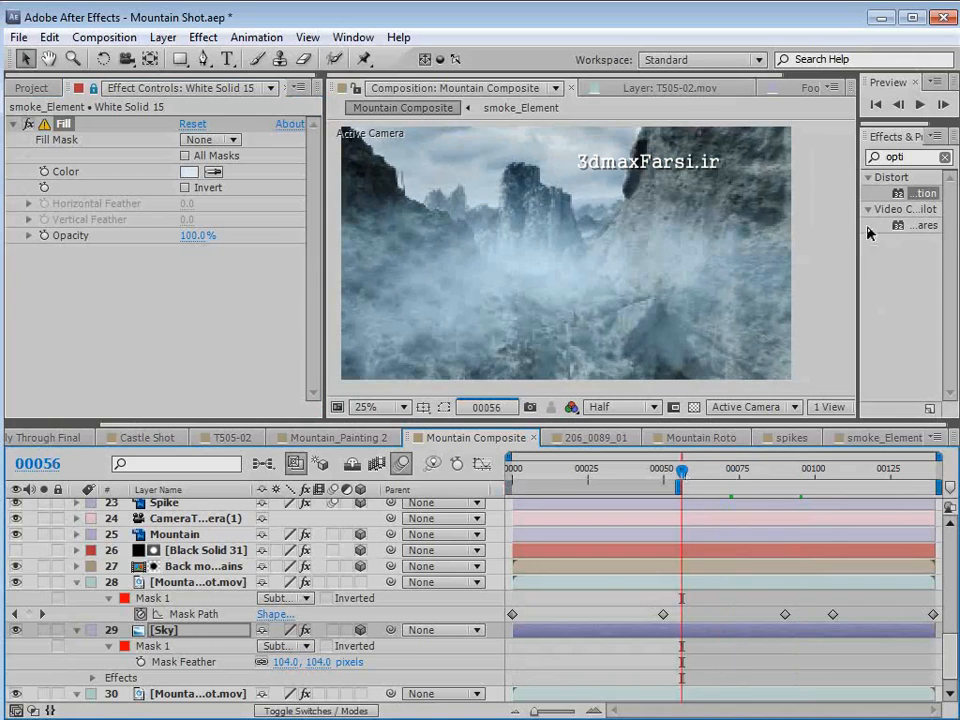
pyautogui.moveTo(905, 124); pyautogui.dragTo(905, 198)
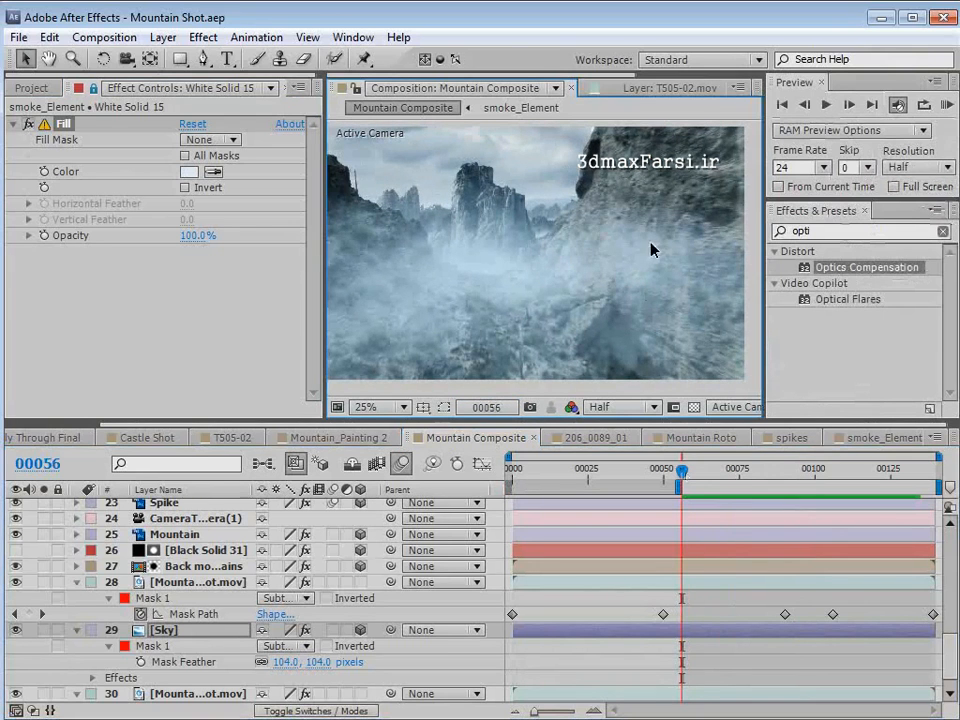
pyautogui.press('space')
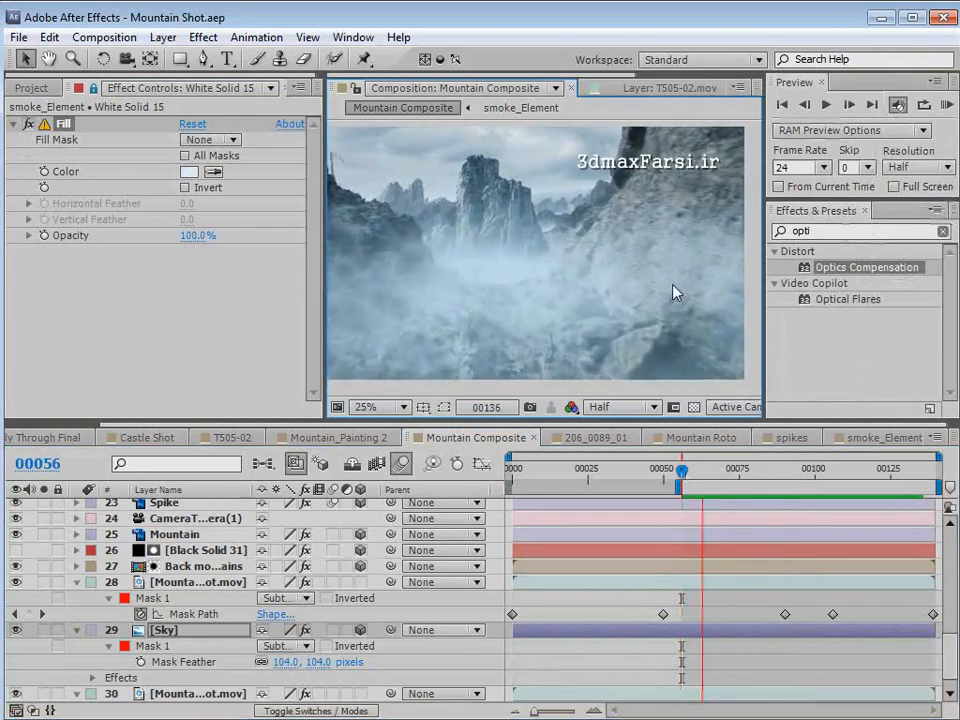
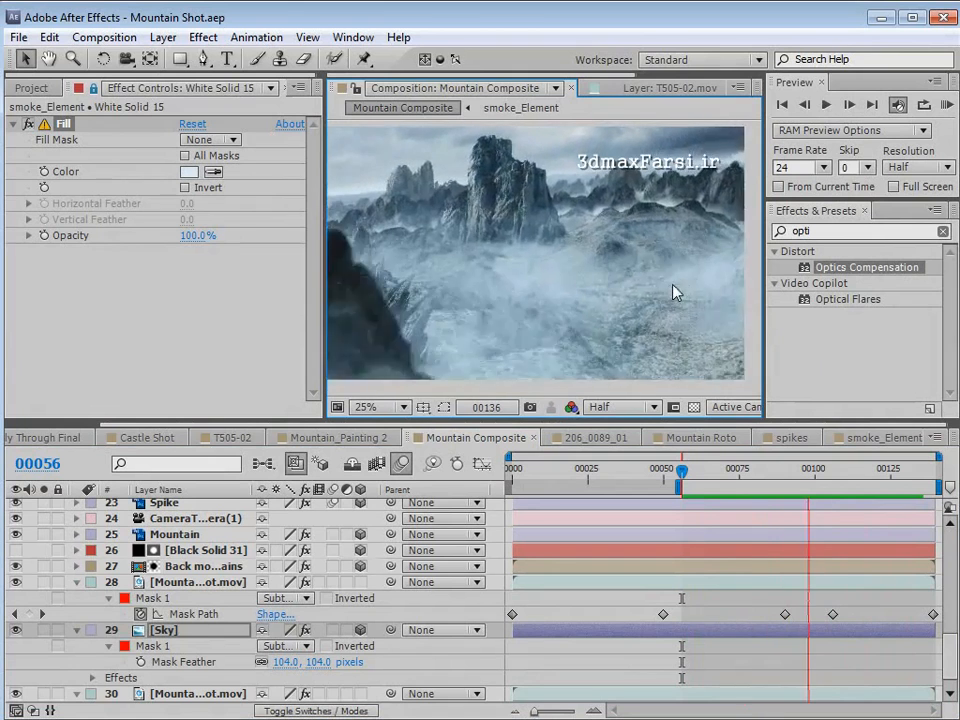
# - Stop the preview and move the current time to frame 86
pyautogui.press('space')
pyautogui.moveTo(738, 474); pyautogui.dragTo(773, 472)
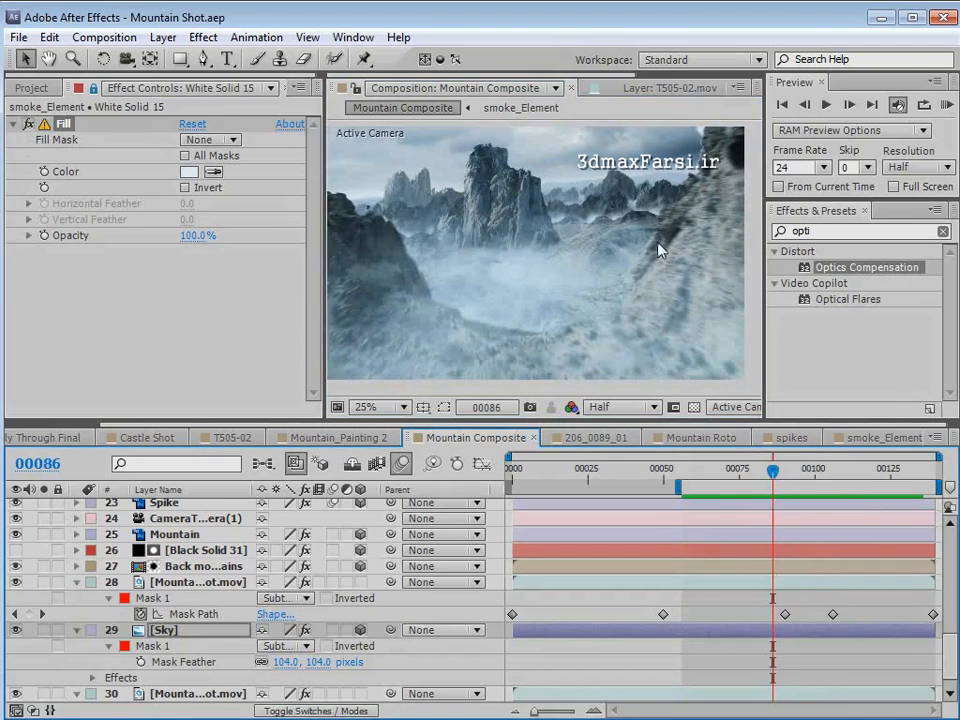
# - Switch to Firefox and search the Video Copilot tutorials for "sky replace"
pyautogui.hotkey('alt', 'Tab')
pyautogui.moveTo(477, 46); pyautogui.dragTo(463, 42)
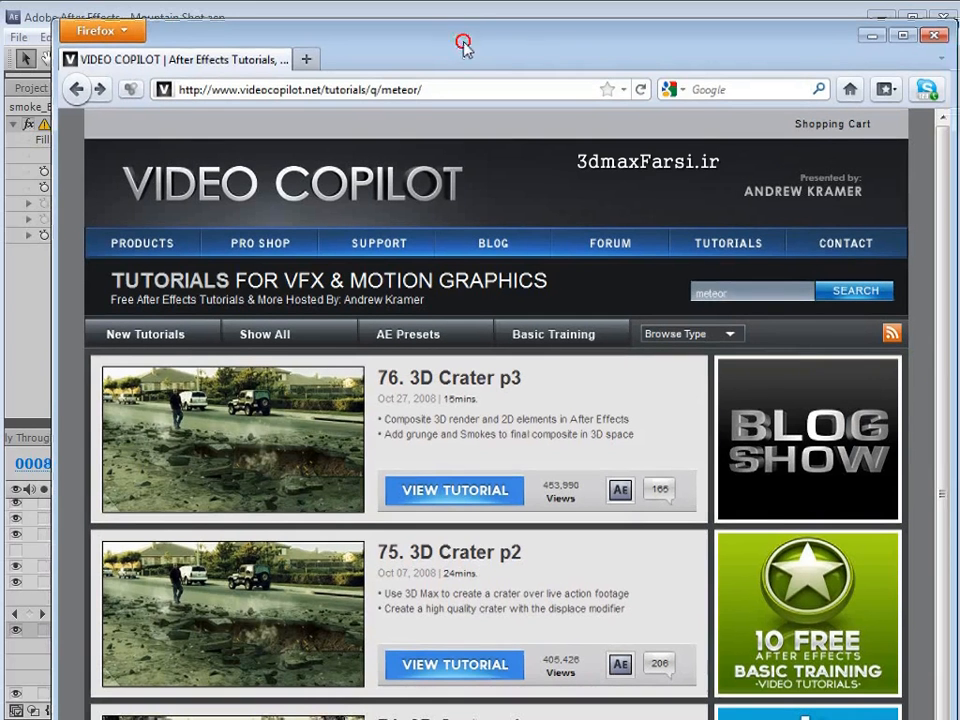
pyautogui.moveTo(743, 293); pyautogui.dragTo(670, 290)
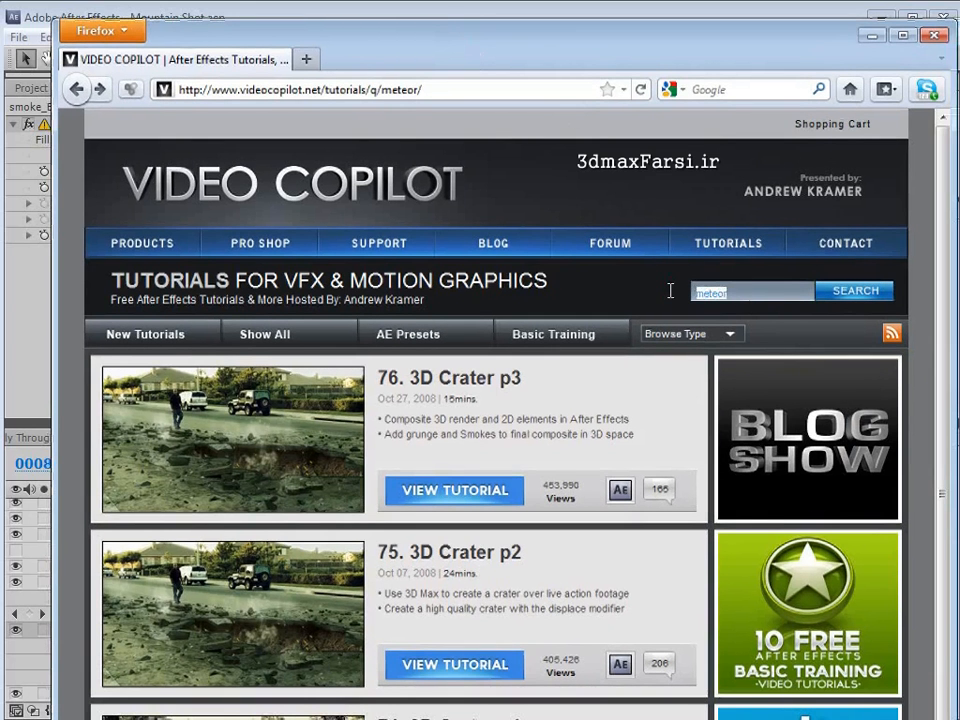
pyautogui.write('ad')
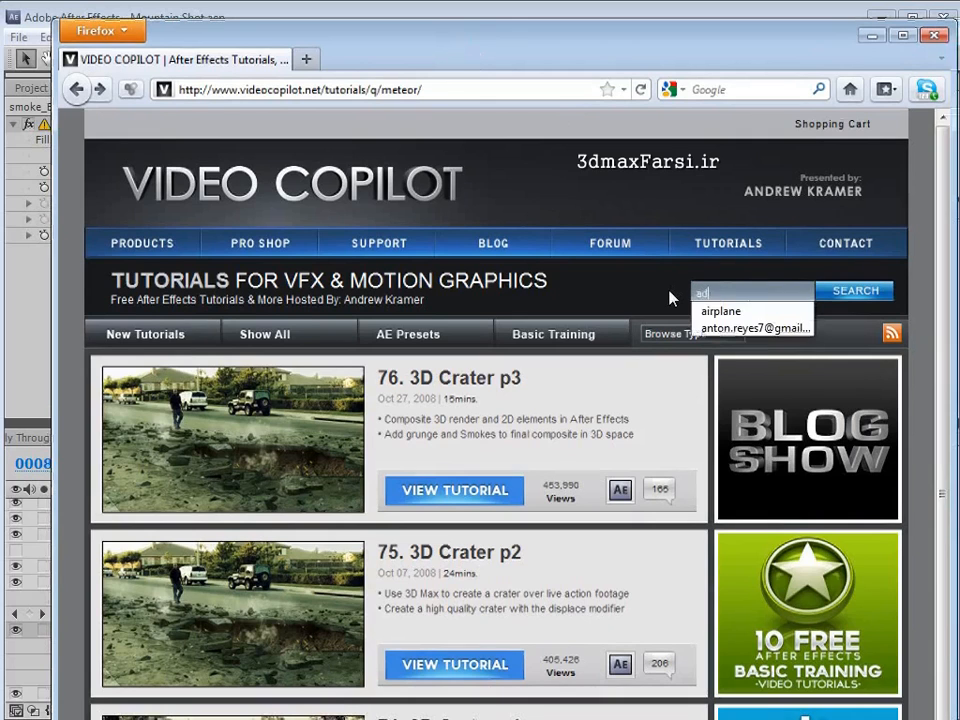
pyautogui.write('vask')
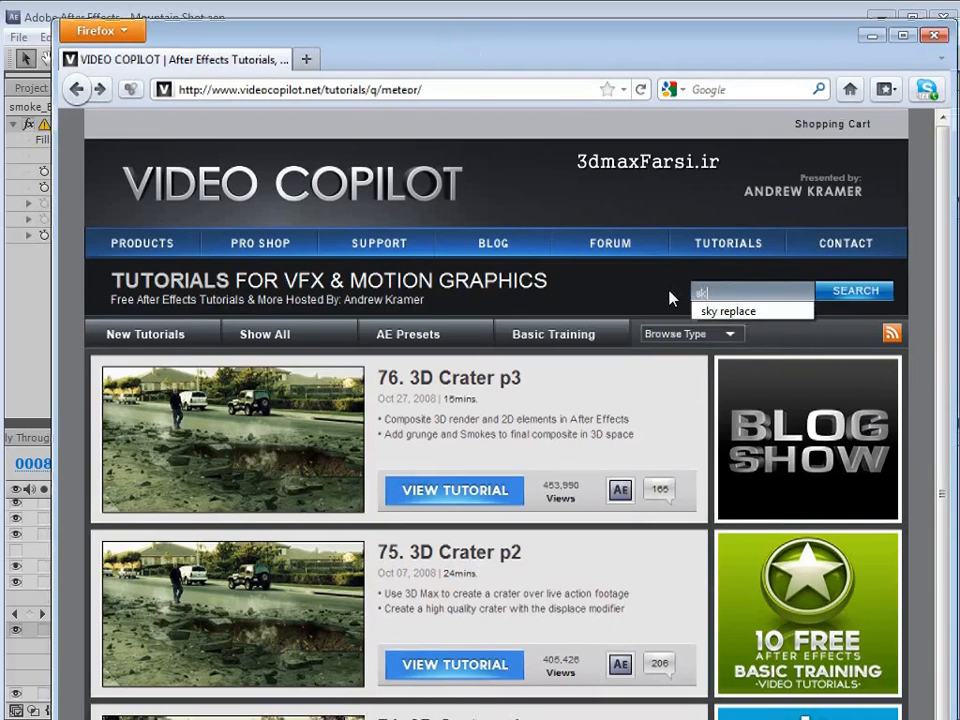
pyautogui.write('y replace')
pyautogui.press('Return')
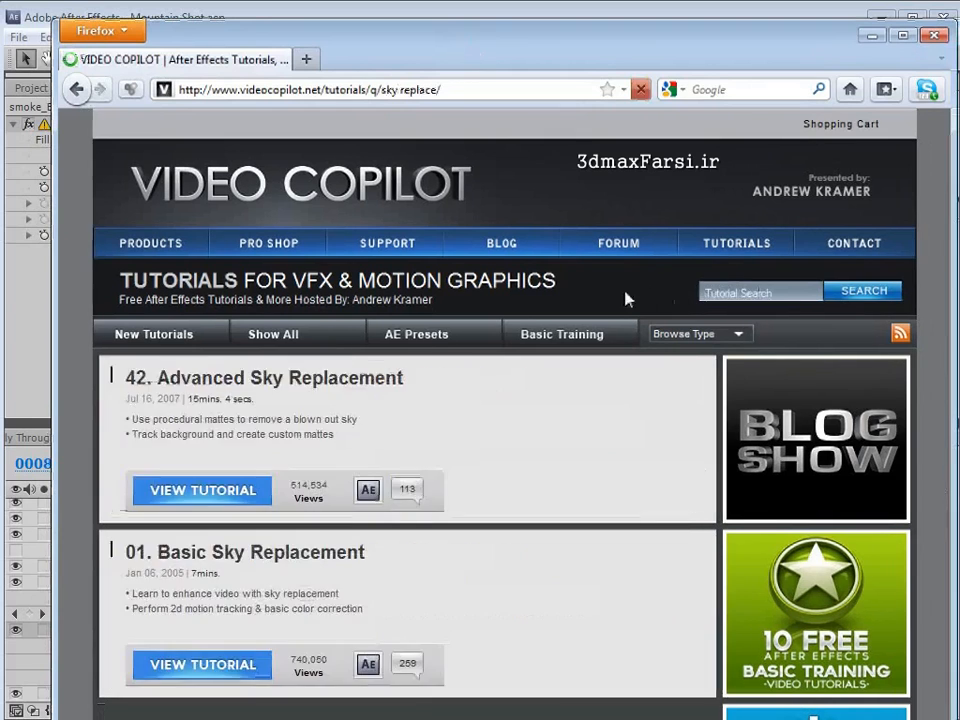
pyautogui.moveTo(285, 415)
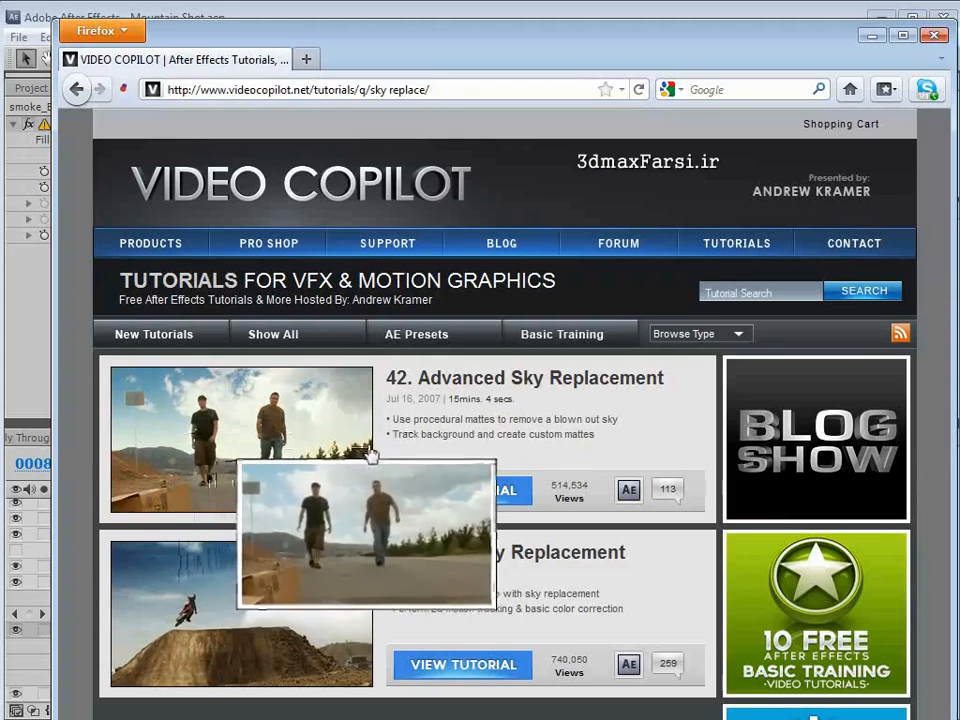
pyautogui.moveTo(452, 422); pyautogui.dragTo(459, 432)
pyautogui.click(460, 430)
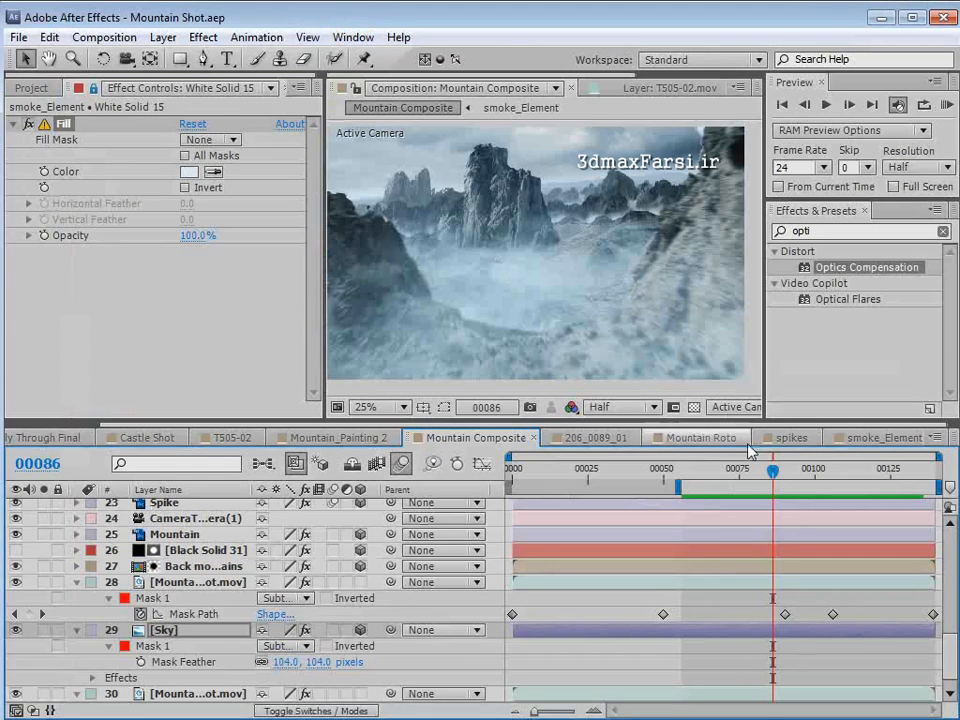
# - Return to After Effects, go to frame 90 and examine the central mountain's detail up close
pyautogui.moveTo(778, 470)
pyautogui.mouseDown()
pyautogui.moveTo(741, 472)
pyautogui.moveTo(757, 484)
pyautogui.moveTo(785, 480)
pyautogui.mouseUp()
pyautogui.scroll(2, 560, 234)
pyautogui.press('space')
pyautogui.moveTo(442, 190); pyautogui.dragTo(533, 298)
pyautogui.scroll(2, 606, 326)
pyautogui.moveTo(600, 272); pyautogui.dragTo(573, 240)
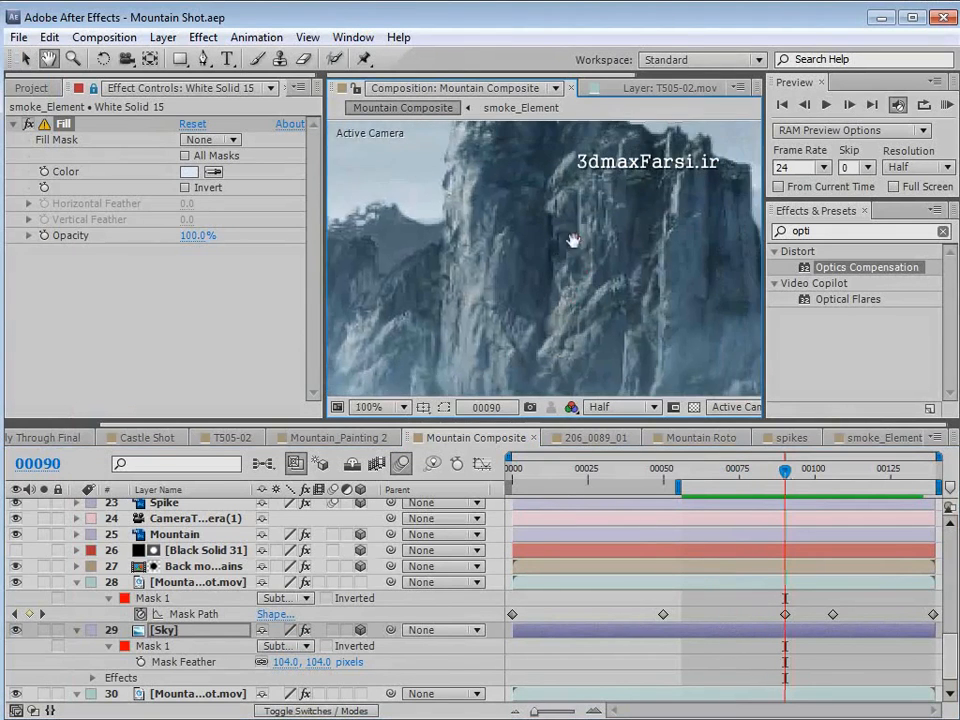
pyautogui.scroll(-2, 560, 225)
pyautogui.scroll(-2, 520, 245)
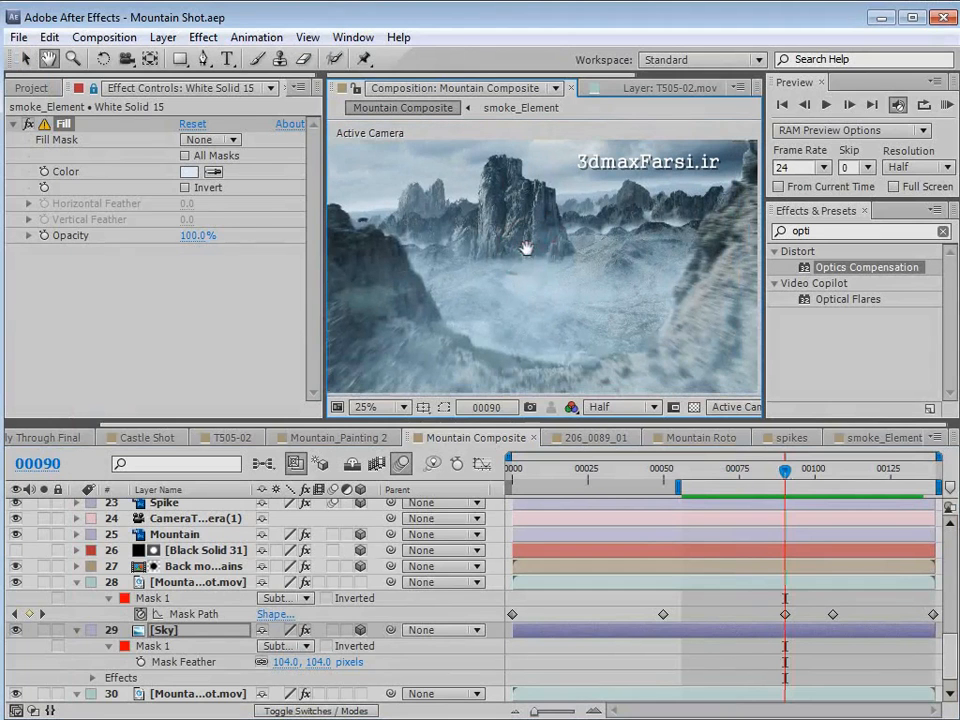
pyautogui.press('v')
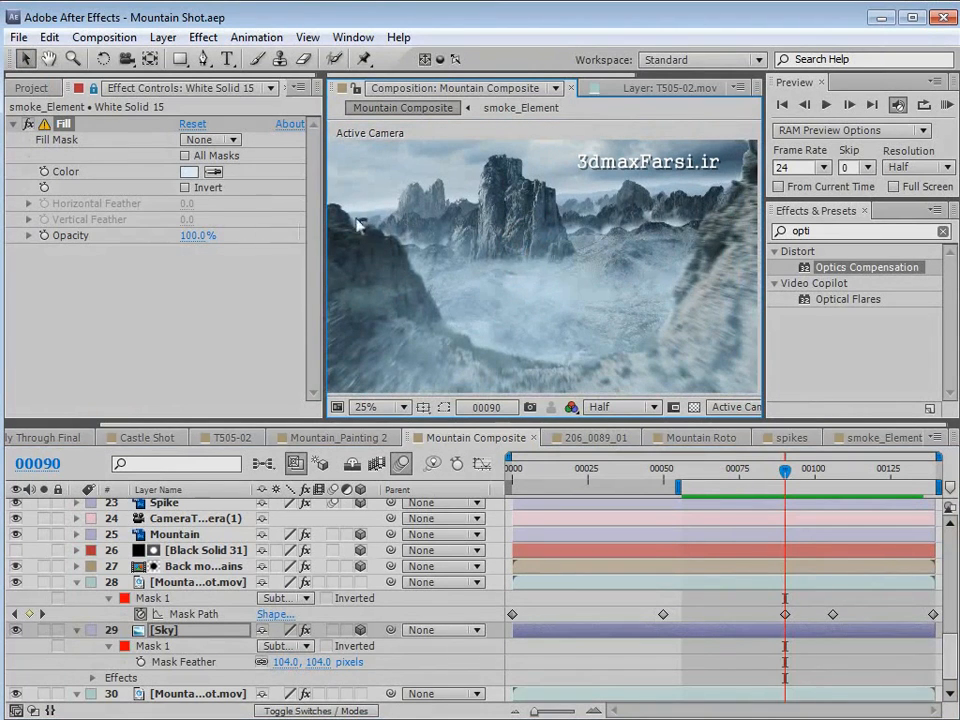
# - Apply the Add Grain effect to Adjustment Layer 88, the topmost layer of Mountain Composite
pyautogui.scroll(10, 257, 574)
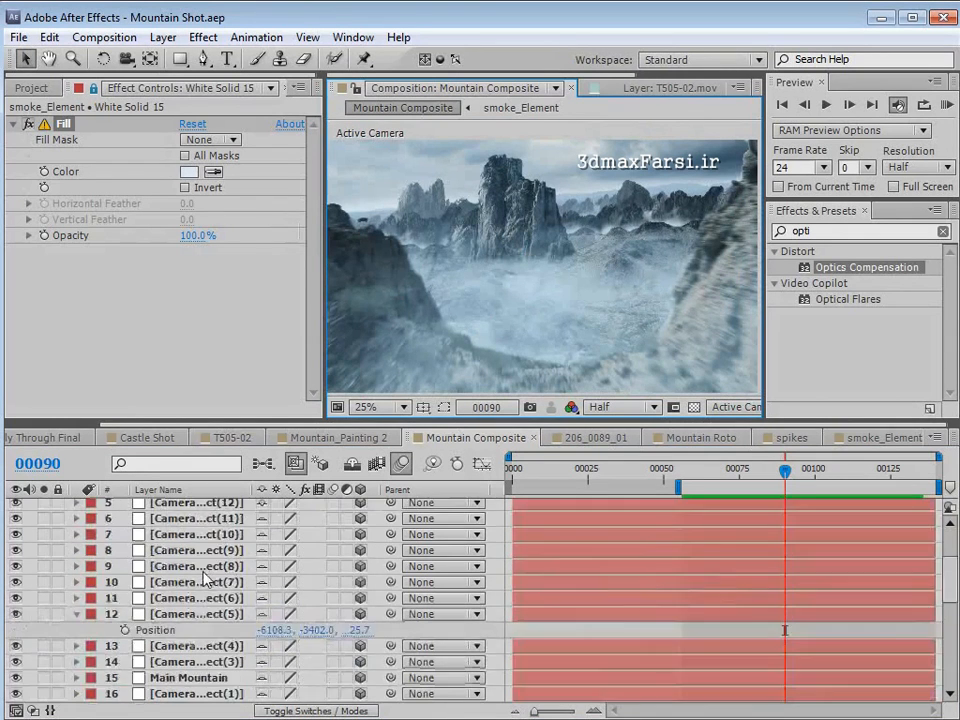
pyautogui.click(203, 37)
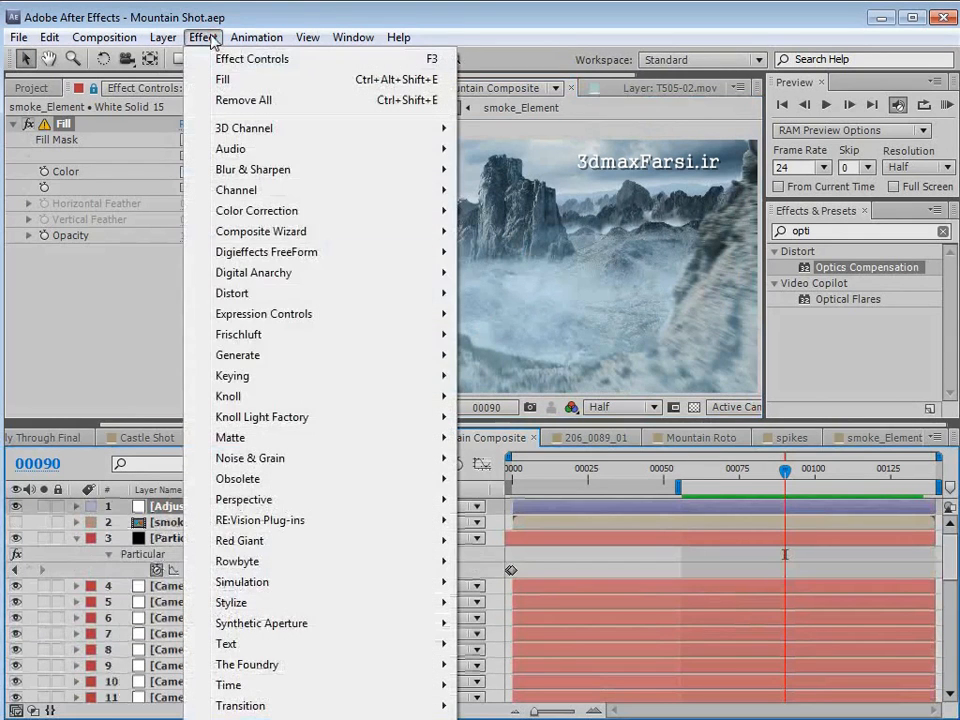
pyautogui.moveTo(246, 457)
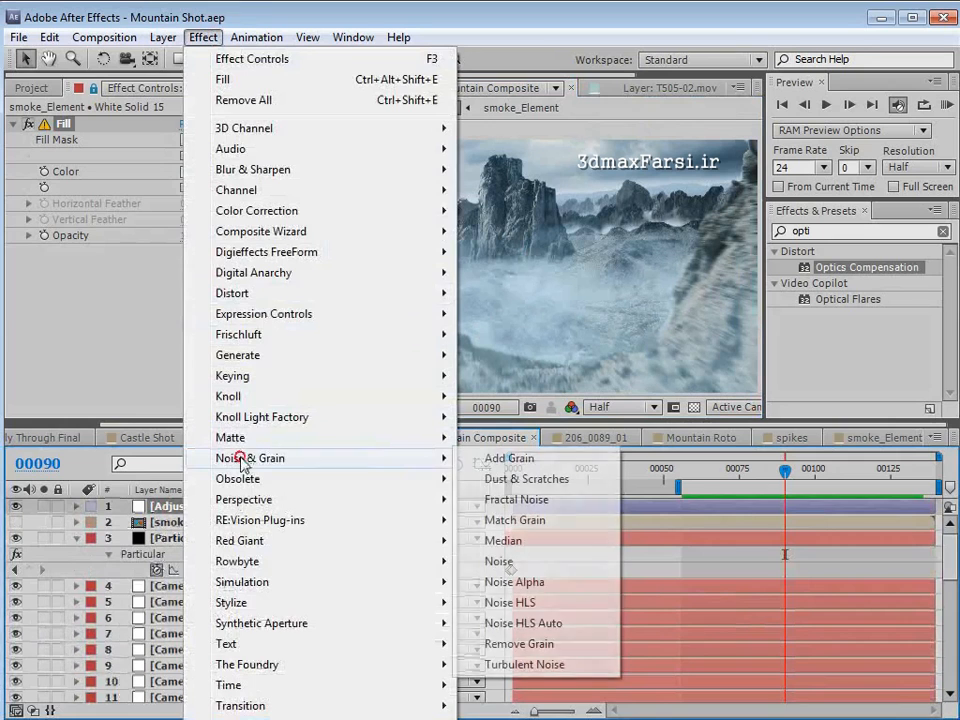
pyautogui.click(497, 459)
# - Set Add Grain's viewing mode to Final Output and its preset to Kodak Vision 200T (5274)
pyautogui.click(213, 389)
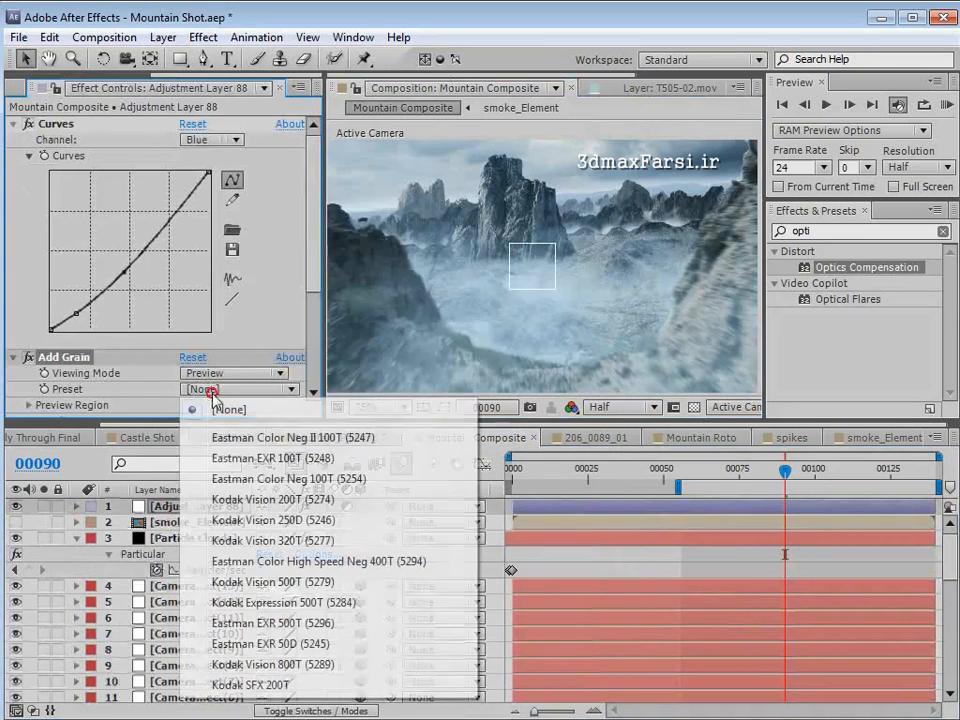
pyautogui.click(213, 389)
pyautogui.click(235, 373)
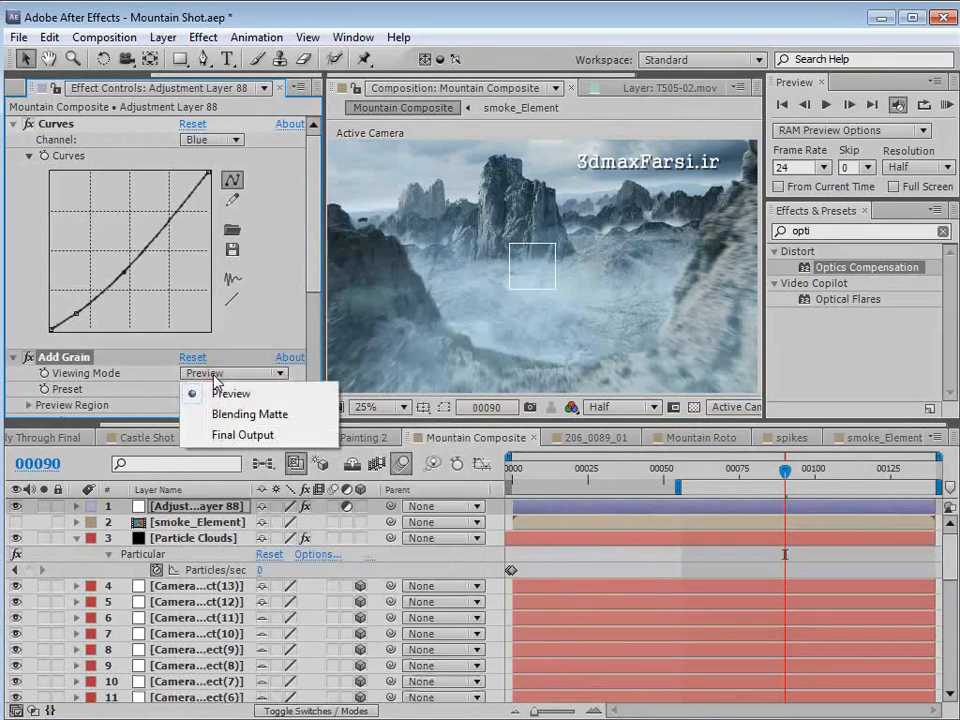
pyautogui.click(215, 436)
pyautogui.moveTo(313, 300)
pyautogui.mouseDown()
pyautogui.moveTo(315, 285)
pyautogui.moveTo(315, 305)
pyautogui.mouseUp()
pyautogui.click(214, 268)
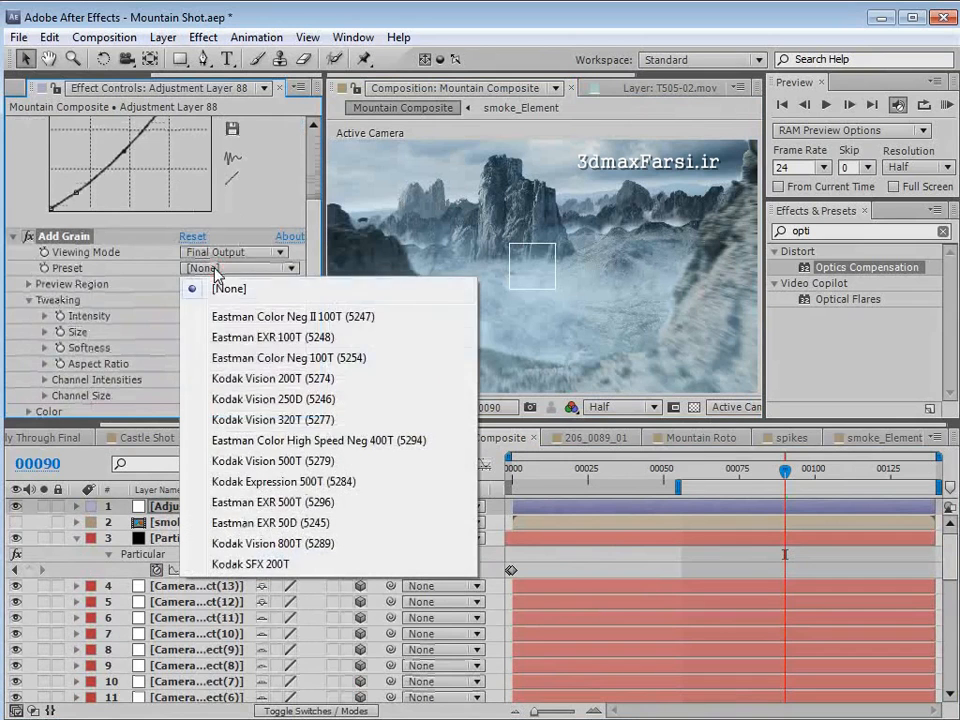
pyautogui.click(256, 380)
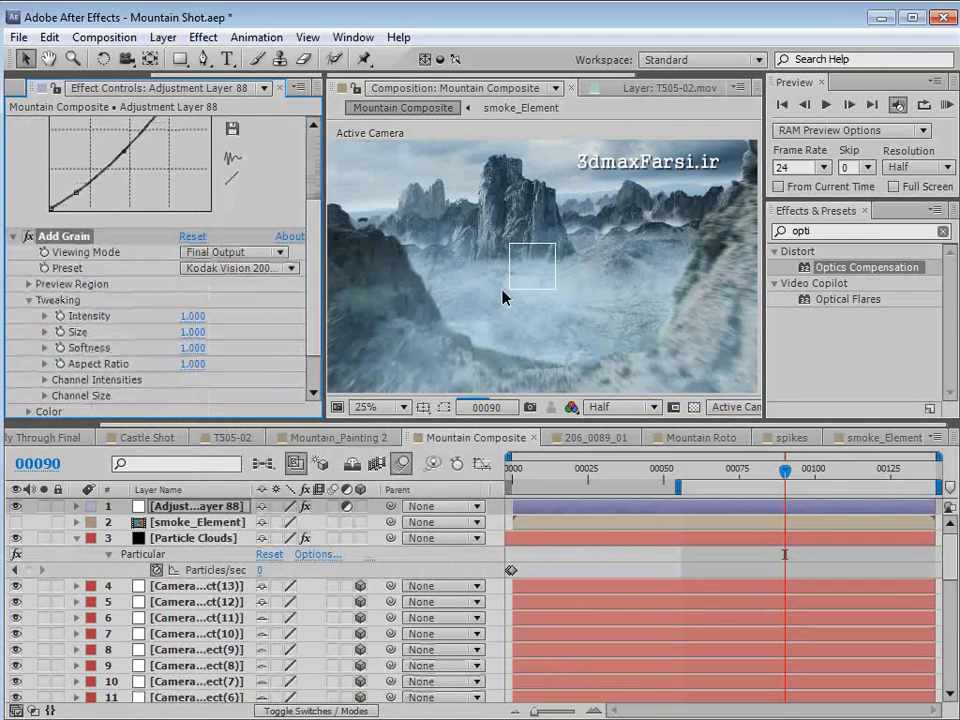
# - Inspect the grain in an enlarged composition view, restore the normal layout and save the project
pyautogui.scroll(1, 516, 296)
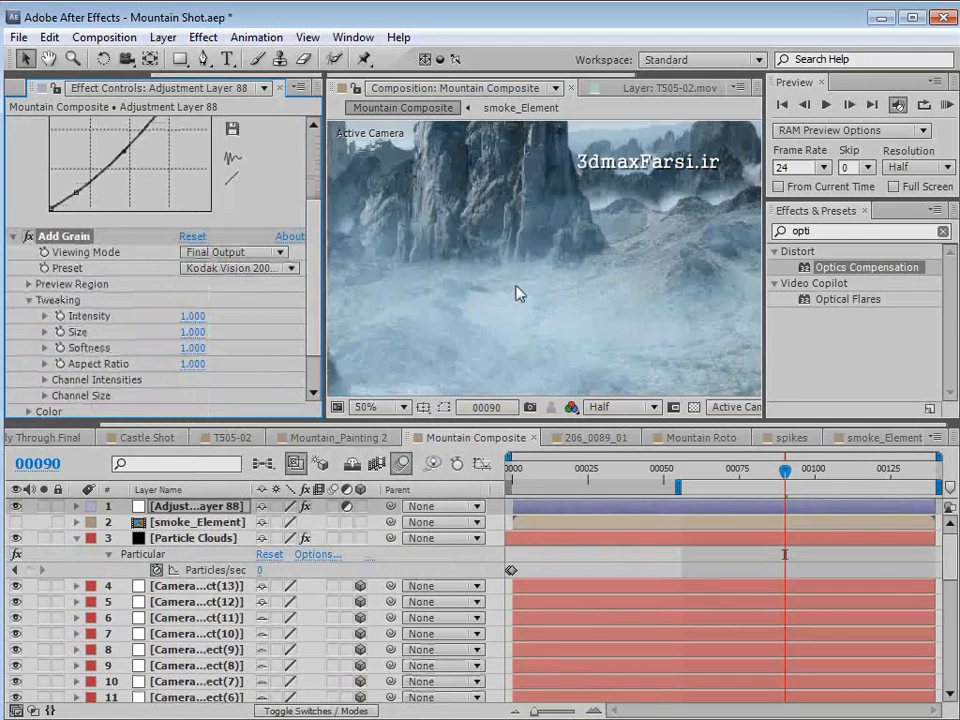
pyautogui.press('`')
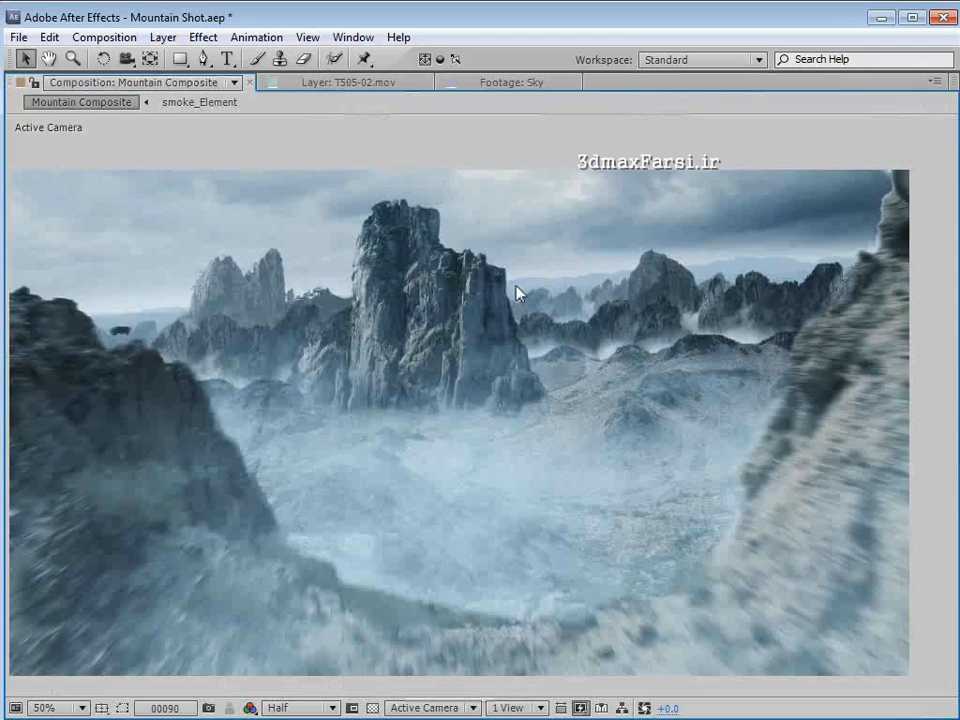
pyautogui.scroll(-2, 516, 293)
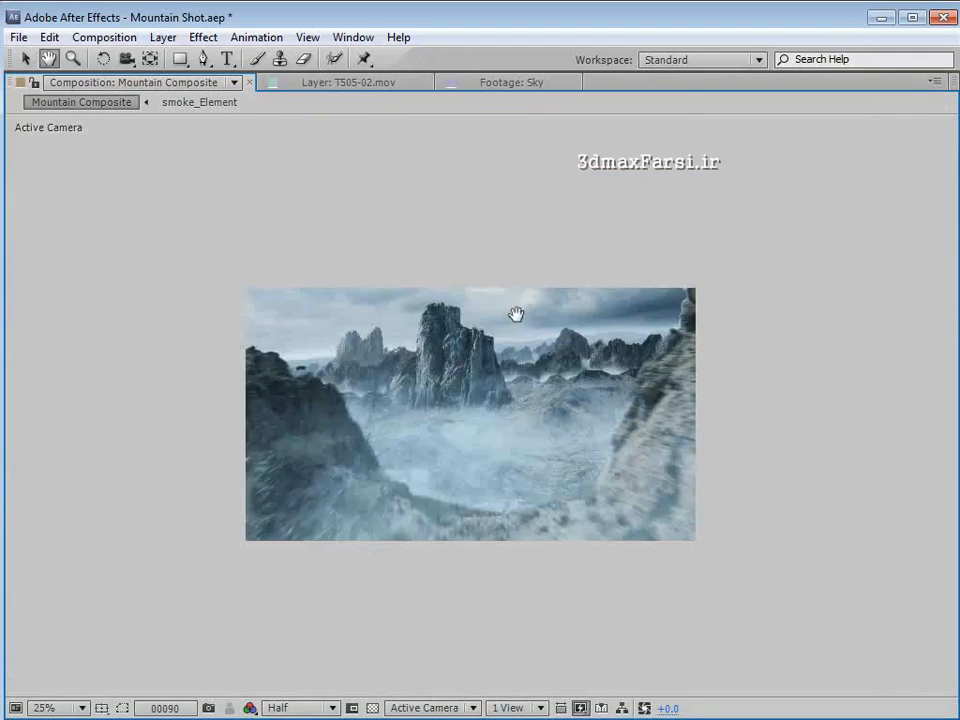
pyautogui.moveTo(514, 315); pyautogui.dragTo(527, 294)
pyautogui.press('`')
pyautogui.hotkey('ctrl', 's')
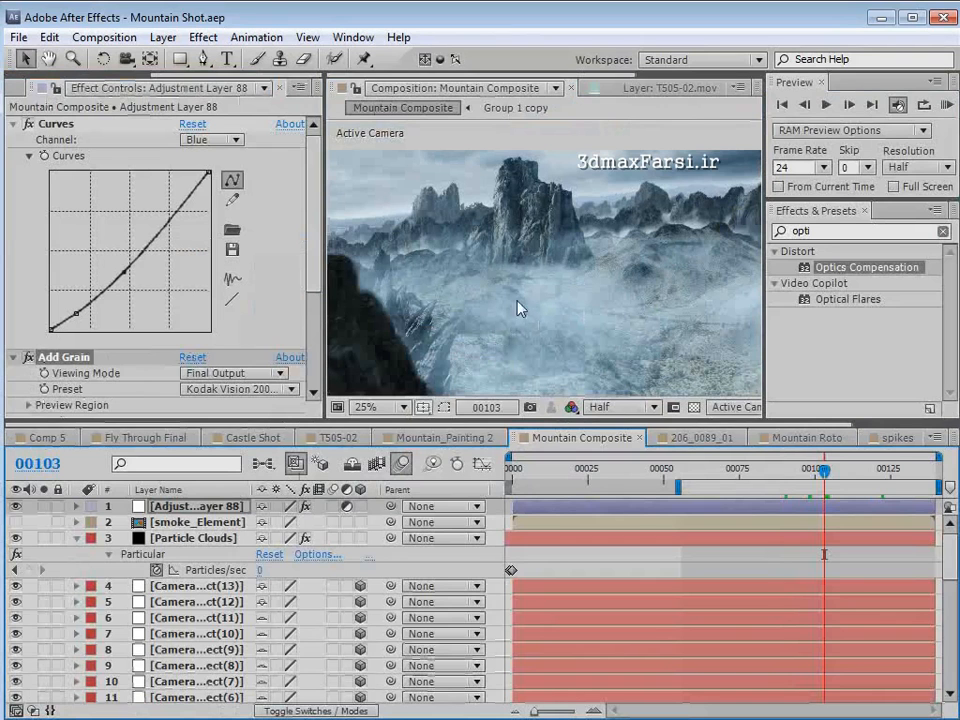
# - Slightly raise the lower point of the RGB curve on the Back mountains layer
pyautogui.scroll(-4, 245, 605)
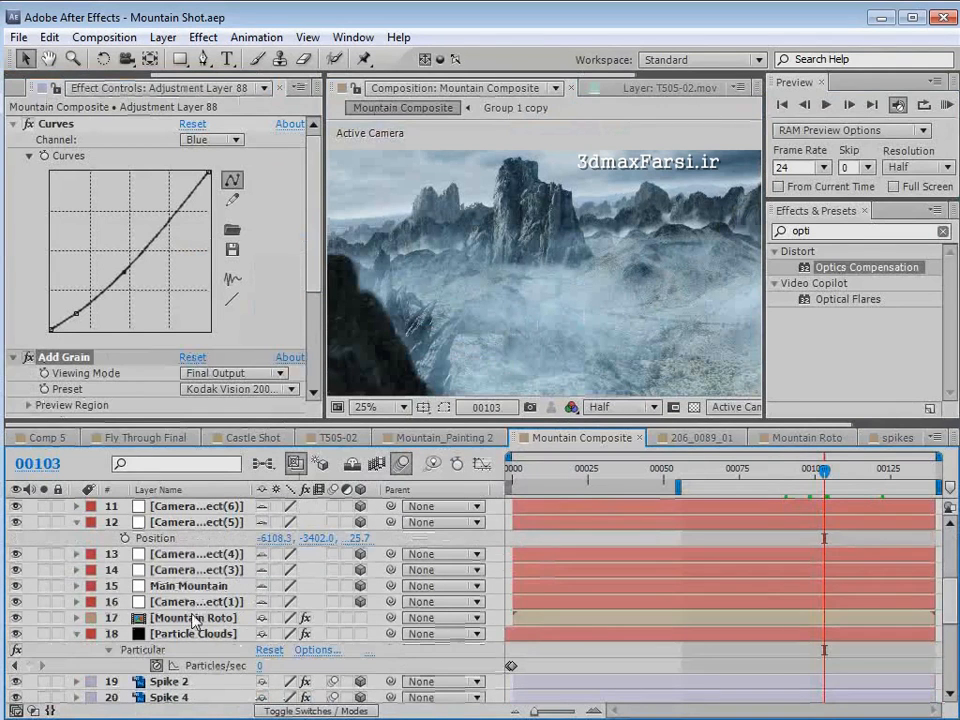
pyautogui.scroll(-3, 197, 609)
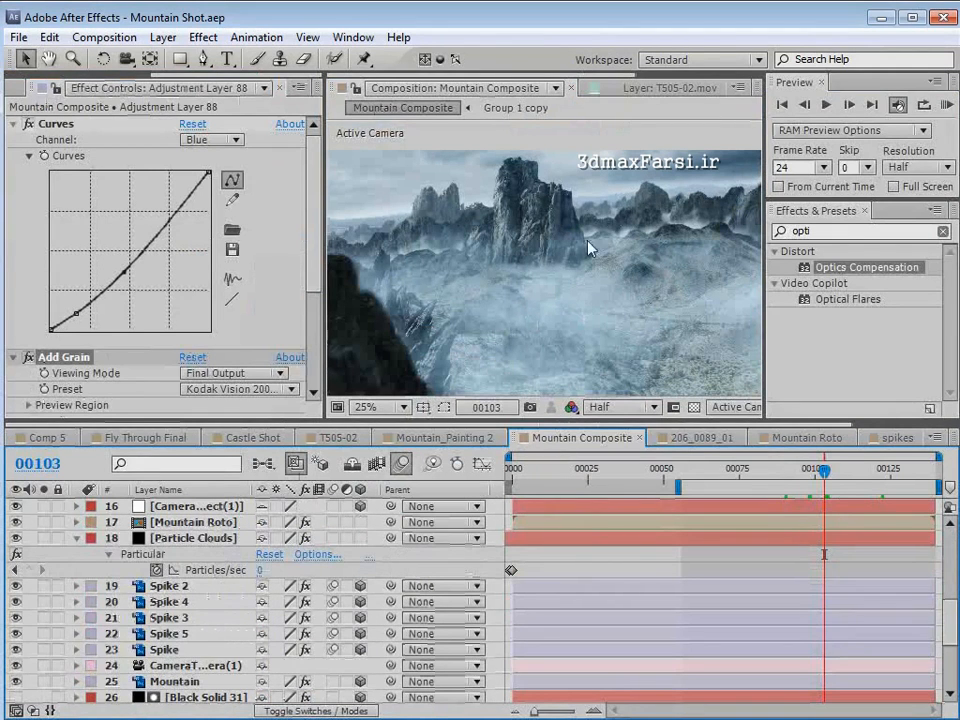
pyautogui.scroll(-3, 200, 640)
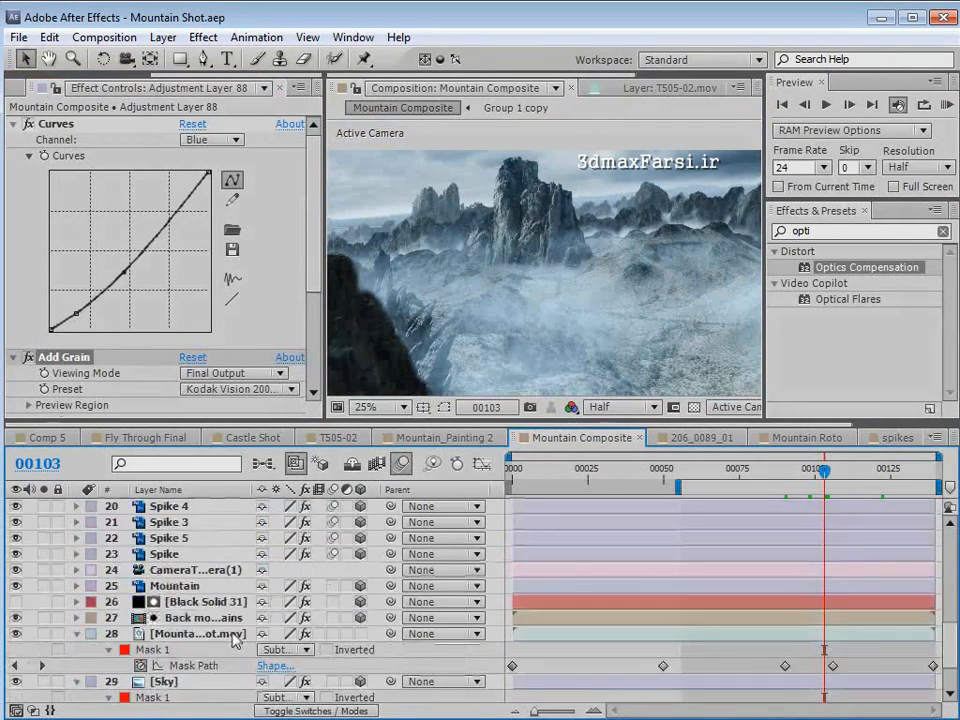
pyautogui.click(193, 572)
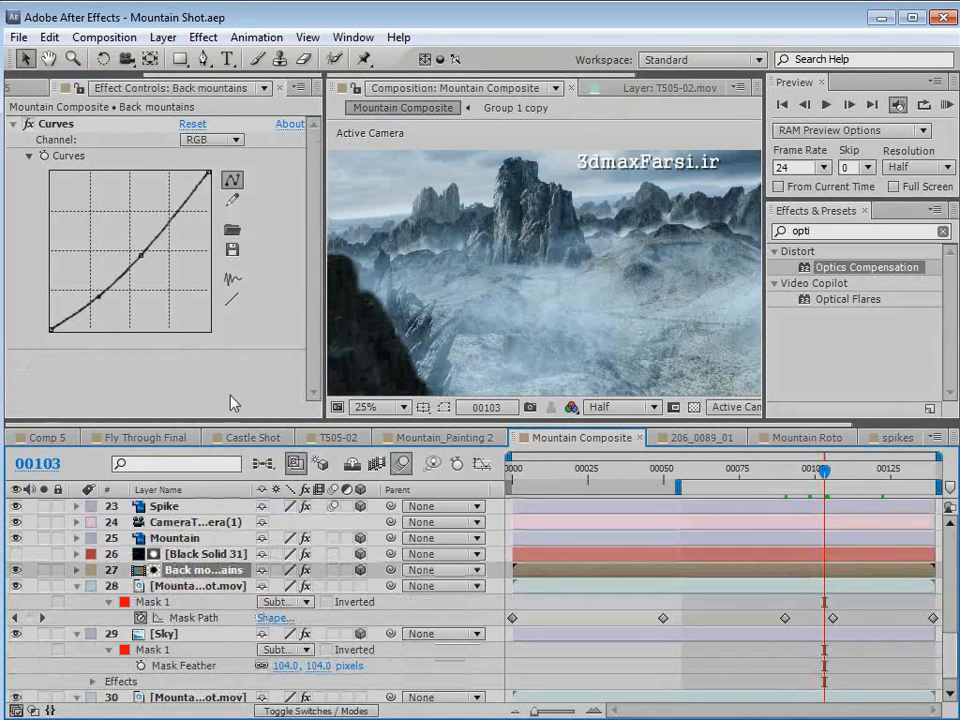
pyautogui.click(99, 295)
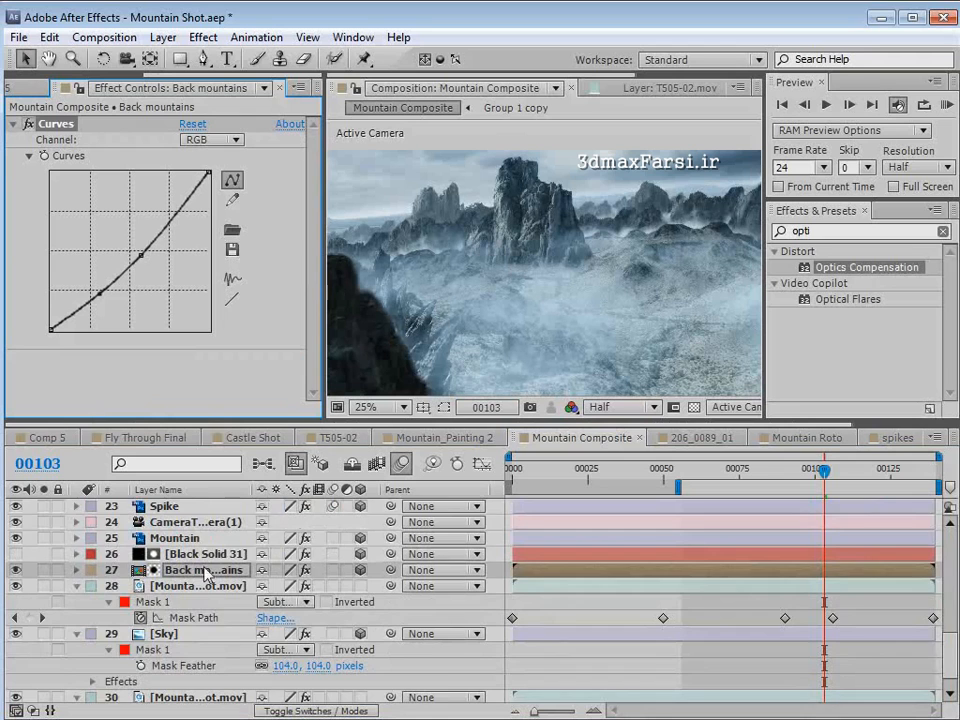
# - Disable the Add Grain effect on Adjustment Layer 88
pyautogui.scroll(9, 205, 572)
pyautogui.click(167, 507)
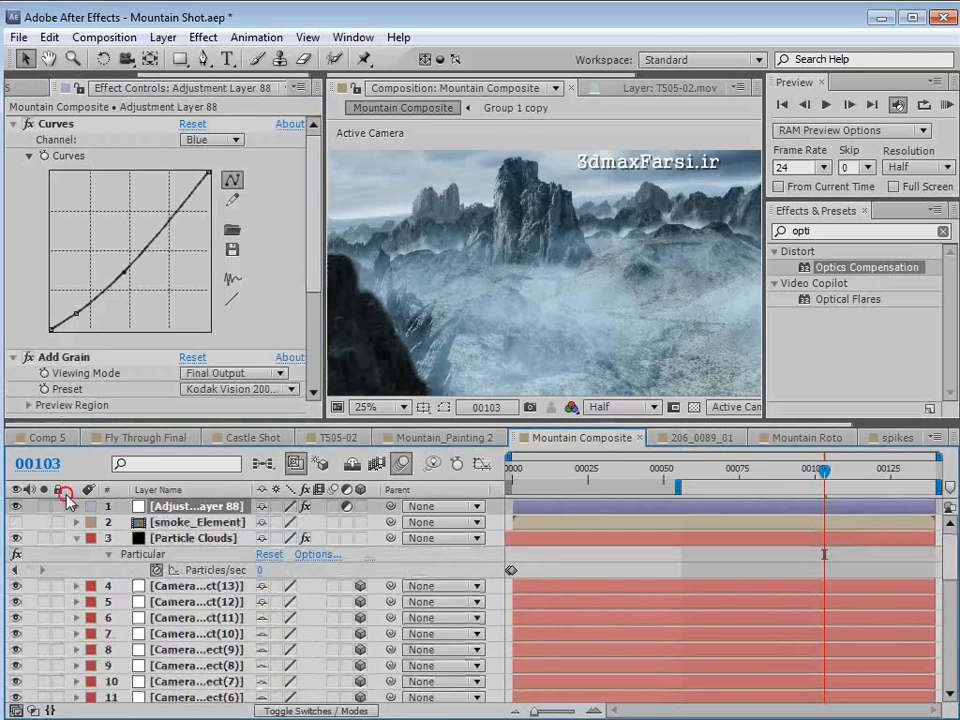
pyautogui.click(31, 356)
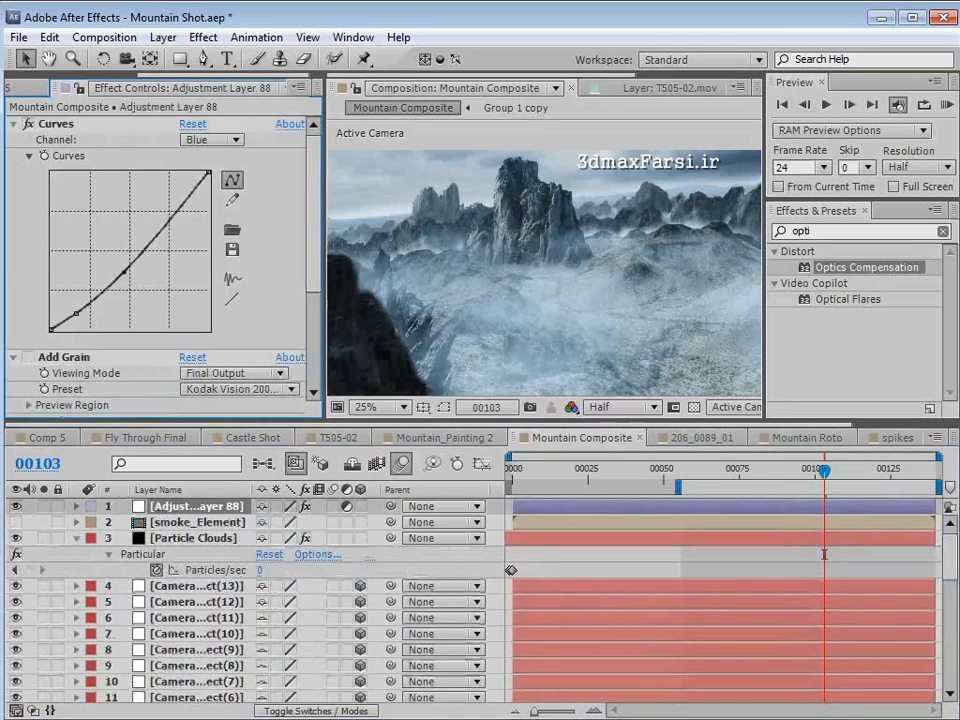
# - Brighten the Back mountains layer by lifting the midtone and shadow points of its RGB curve
pyautogui.moveTo(955, 562); pyautogui.dragTo(934, 634)
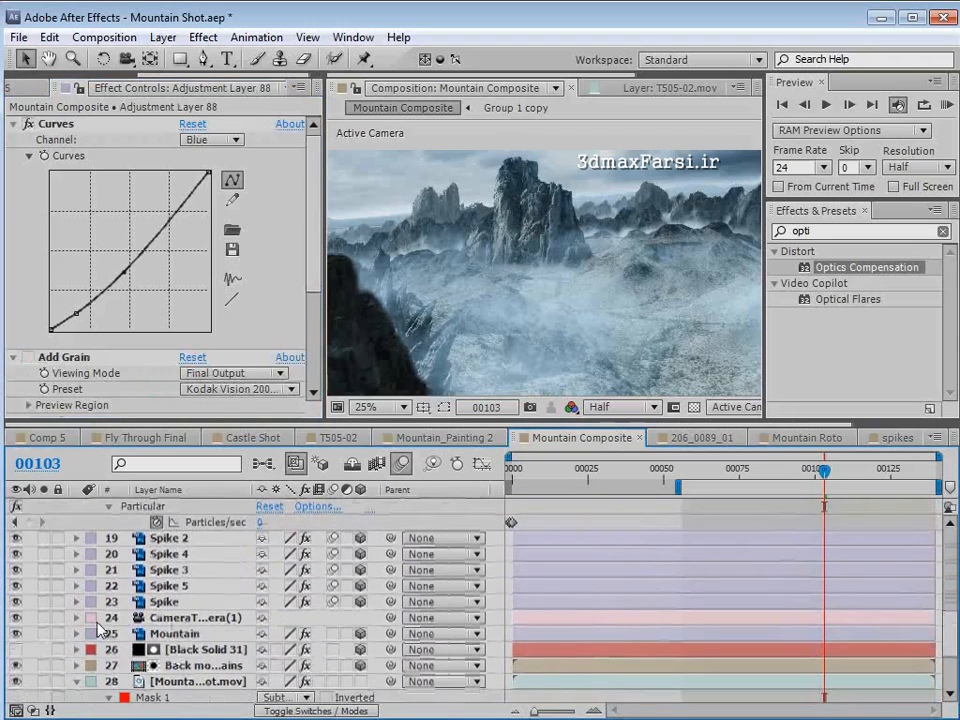
pyautogui.click(186, 634)
pyautogui.click(190, 665)
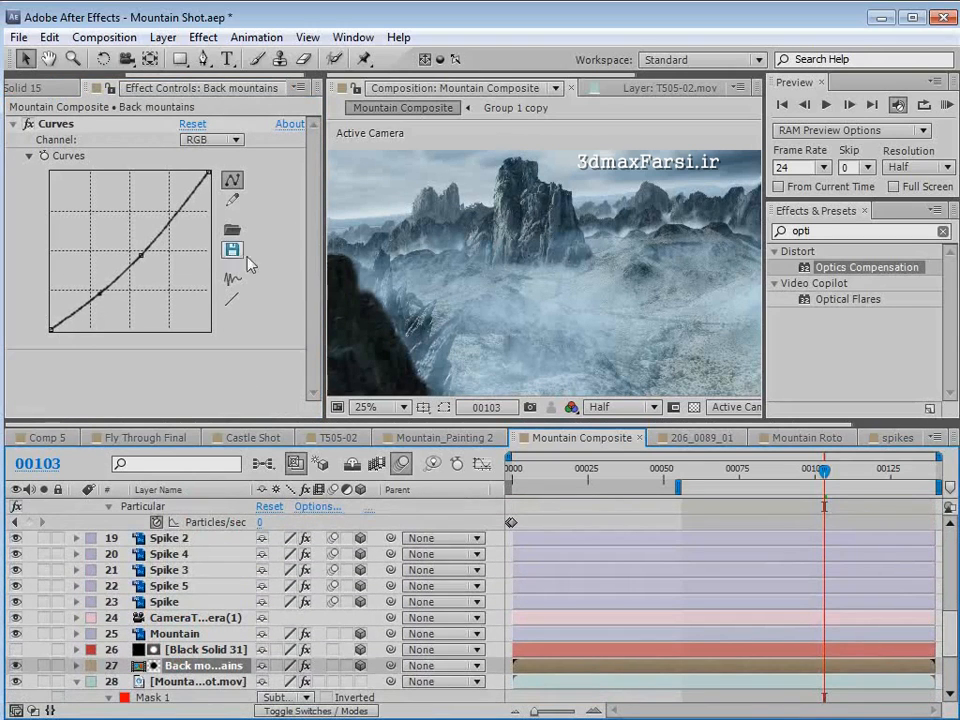
pyautogui.press('.')
pyautogui.press(',')
pyautogui.click(97, 293)
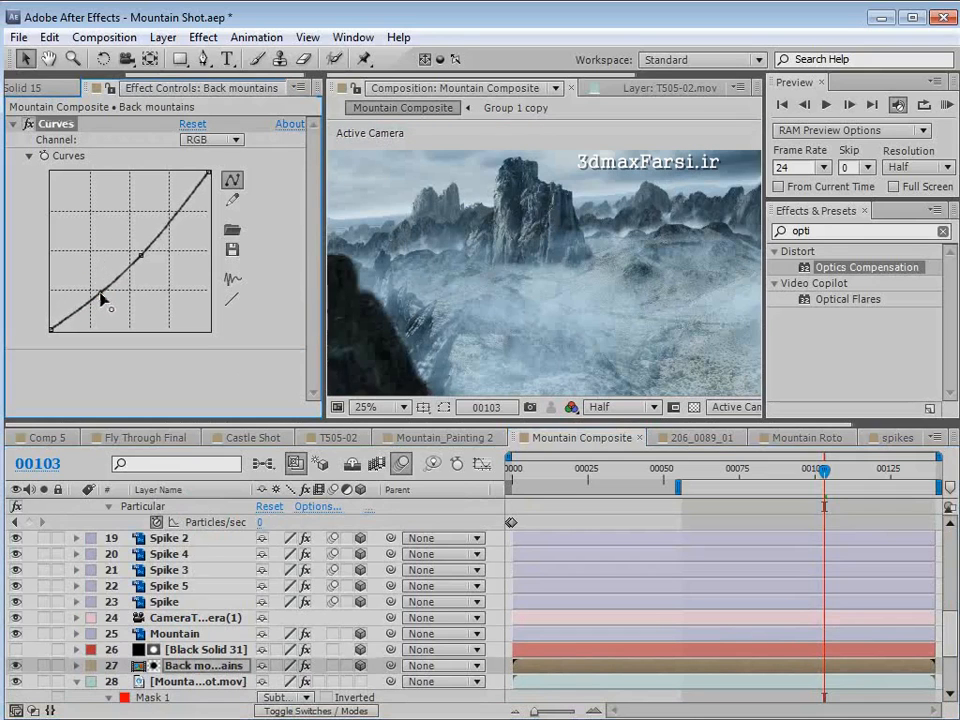
pyautogui.moveTo(141, 256); pyautogui.dragTo(138, 246)
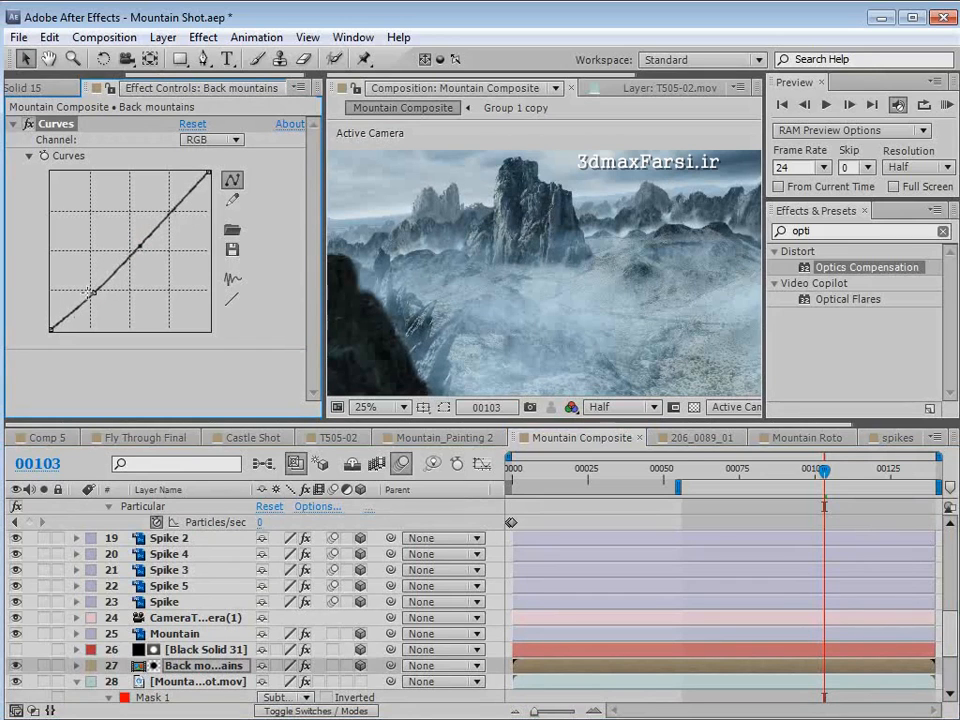
pyautogui.moveTo(93, 292); pyautogui.dragTo(89, 293)
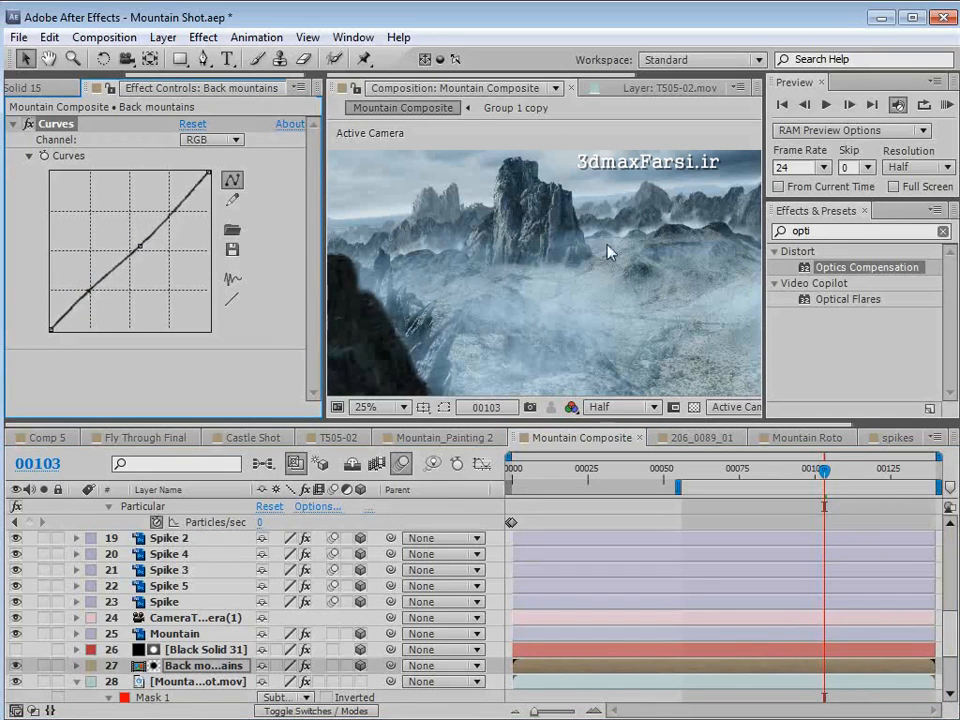
# - Lift the Mountain layer's shadows by adding a raised point near the dark end of its RGB curve
pyautogui.click(176, 634)
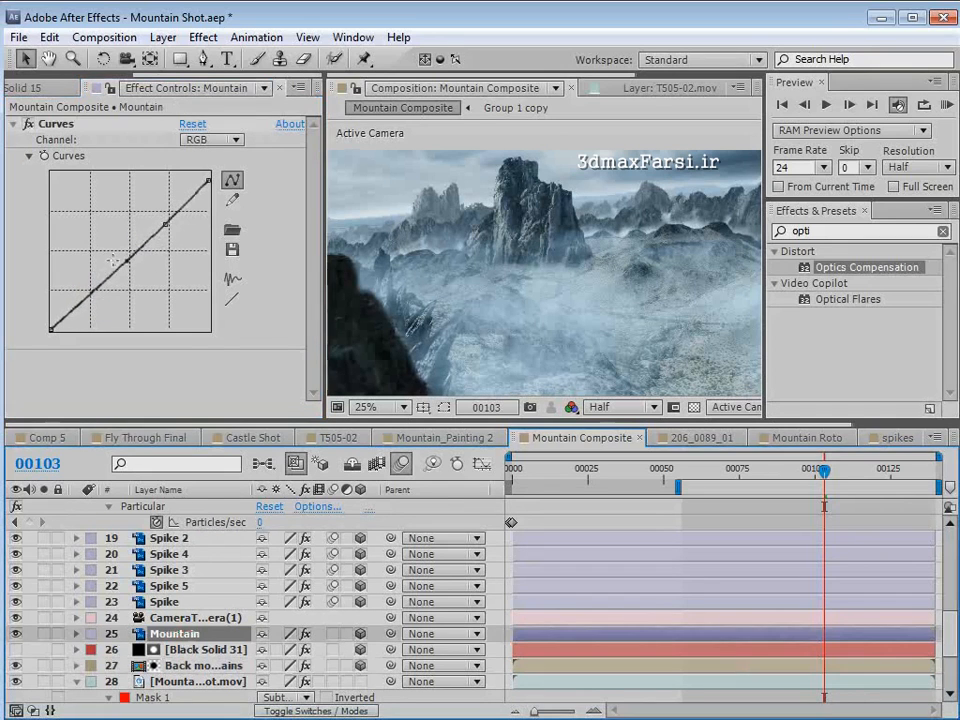
pyautogui.moveTo(84, 297); pyautogui.dragTo(81, 293)
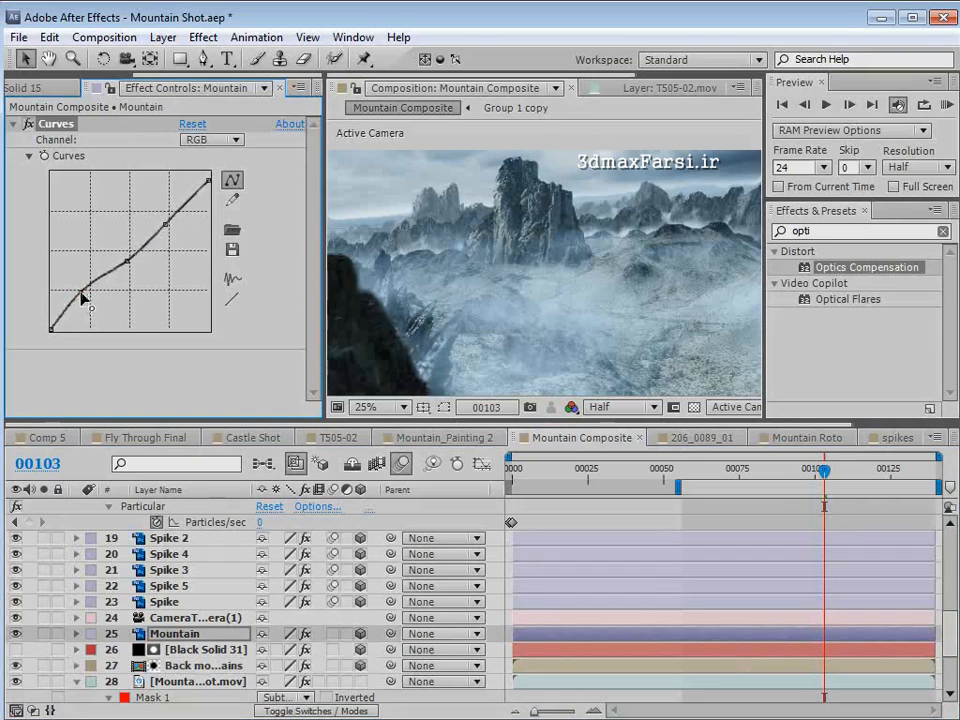
# - Refine the Mountain layer's RGB curve by lowering the shadow point and raising the midtone point, and check the result at frame 111
pyautogui.moveTo(82, 293)
pyautogui.mouseDown()
pyautogui.moveTo(96, 296)
pyautogui.moveTo(82, 290)
pyautogui.mouseUp()
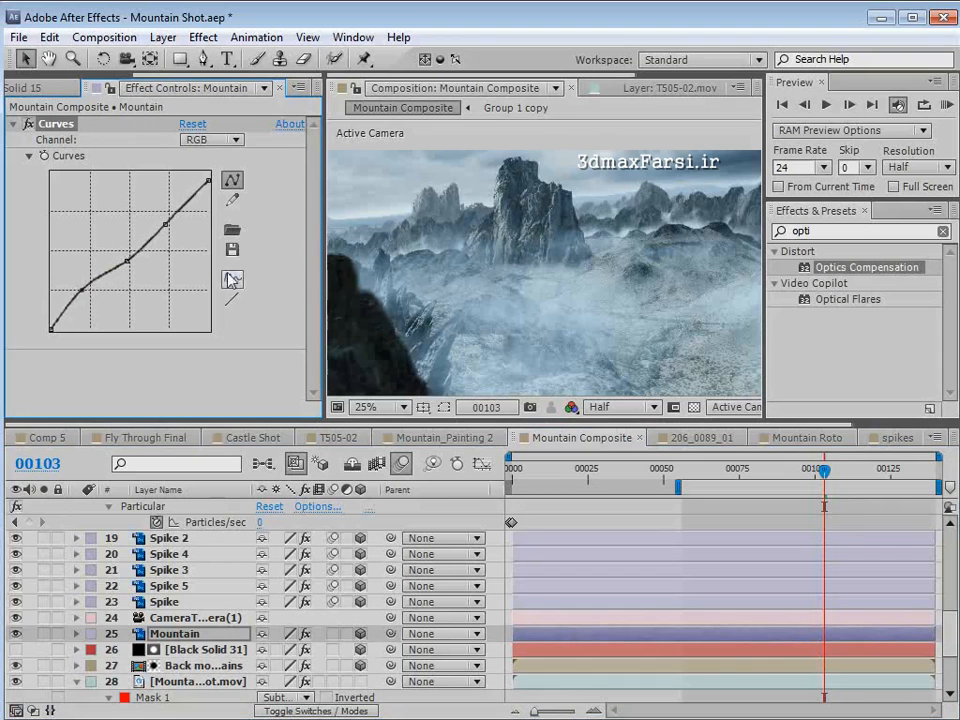
pyautogui.moveTo(84, 293); pyautogui.dragTo(90, 302)
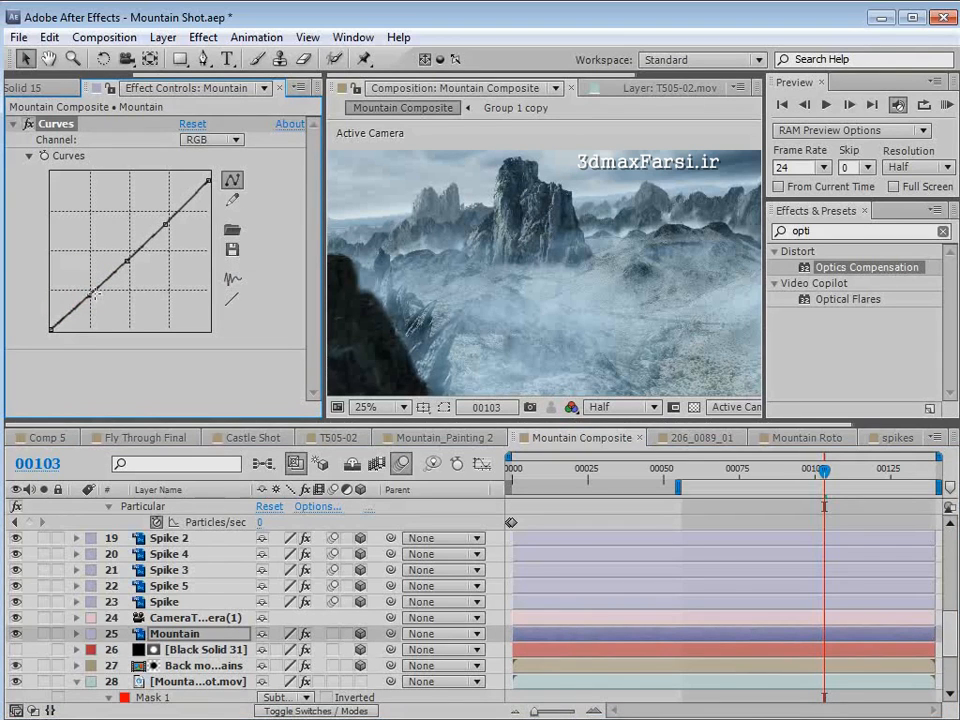
pyautogui.moveTo(90, 294); pyautogui.dragTo(86, 296)
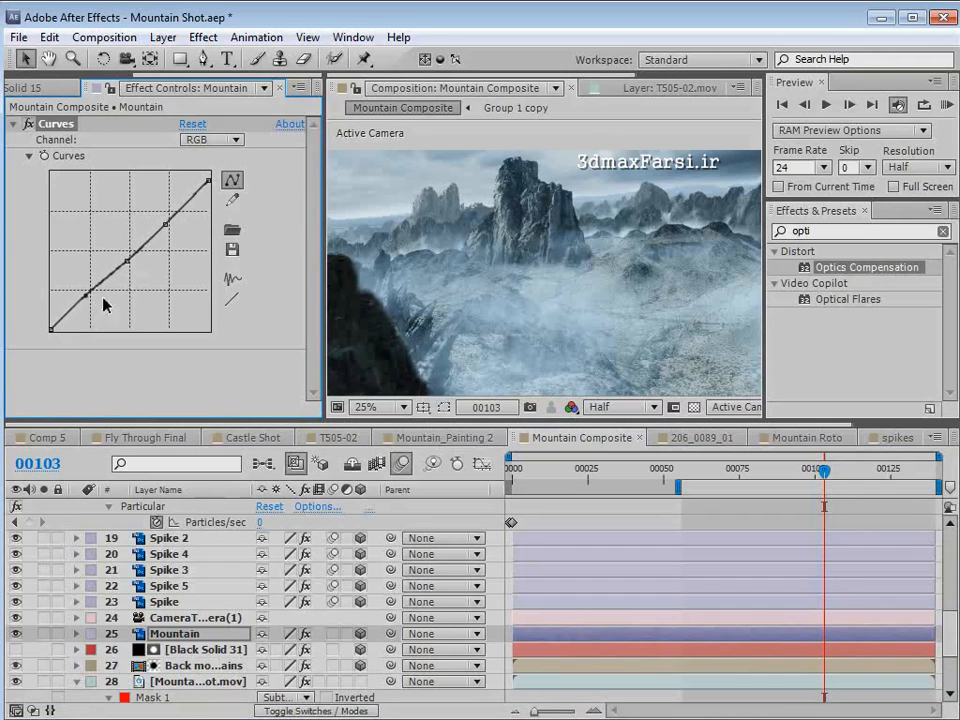
pyautogui.scroll(-1, 686, 273)
pyautogui.scroll(1, 579, 294)
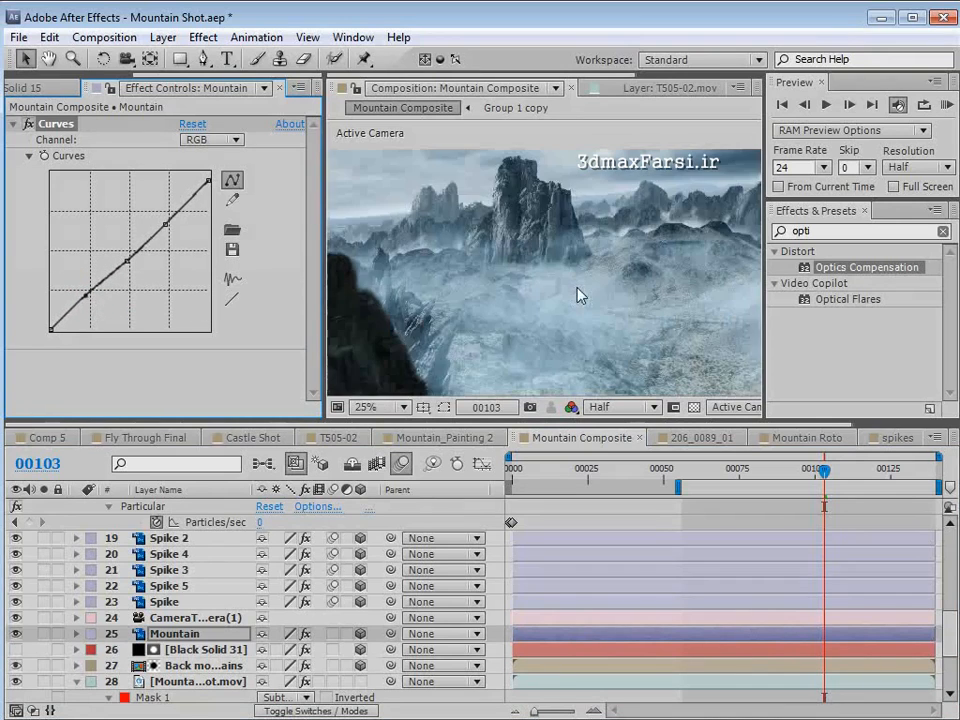
pyautogui.moveTo(125, 262); pyautogui.dragTo(122, 250)
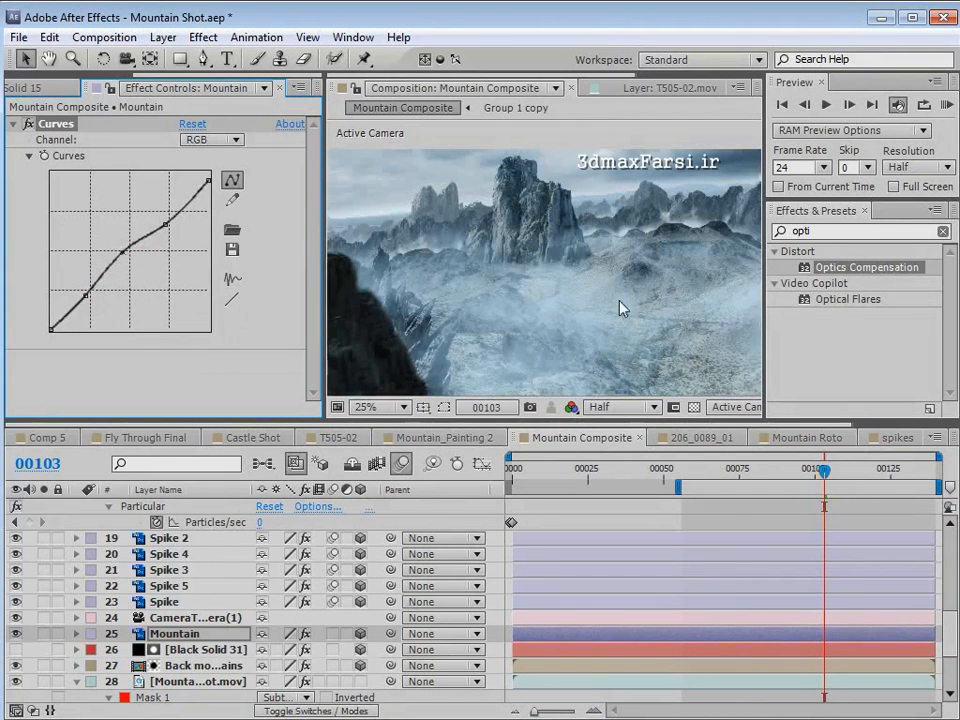
pyautogui.click(741, 472)
pyautogui.moveTo(743, 480); pyautogui.dragTo(847, 472)
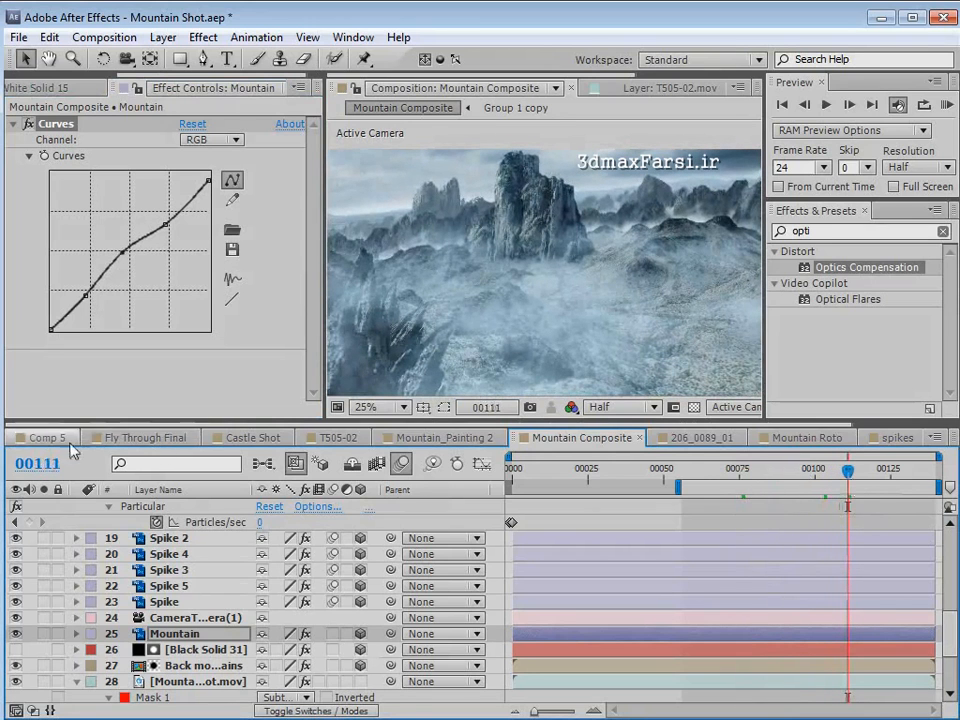
# - Open the Castle Shot composition, preview the castle painting enlarged, and show the whole timeline duration
pyautogui.click(245, 438)
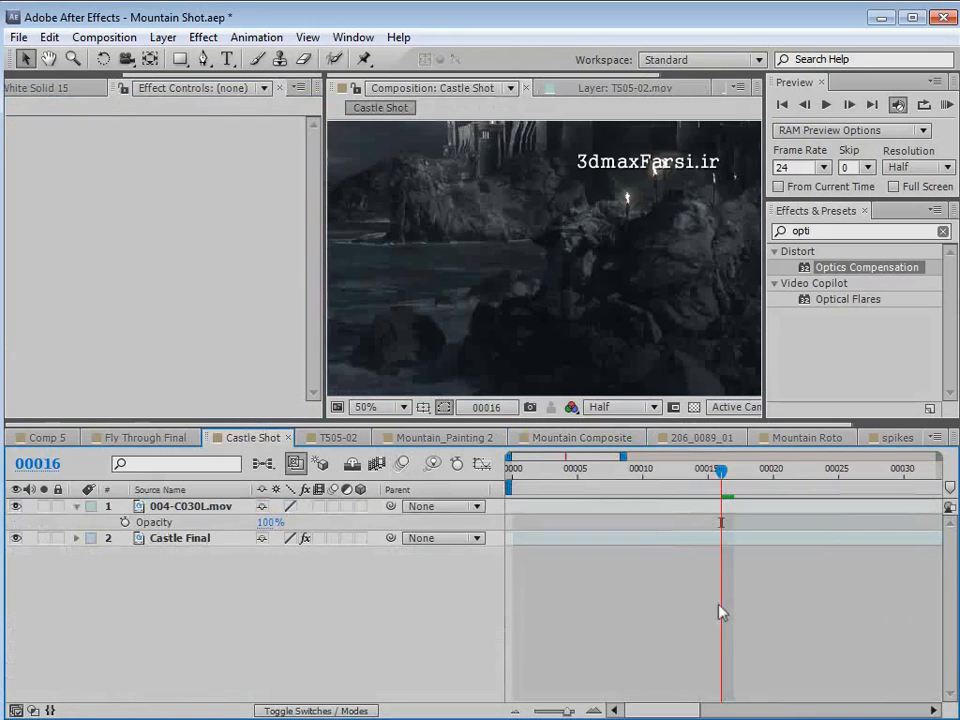
pyautogui.press('`')
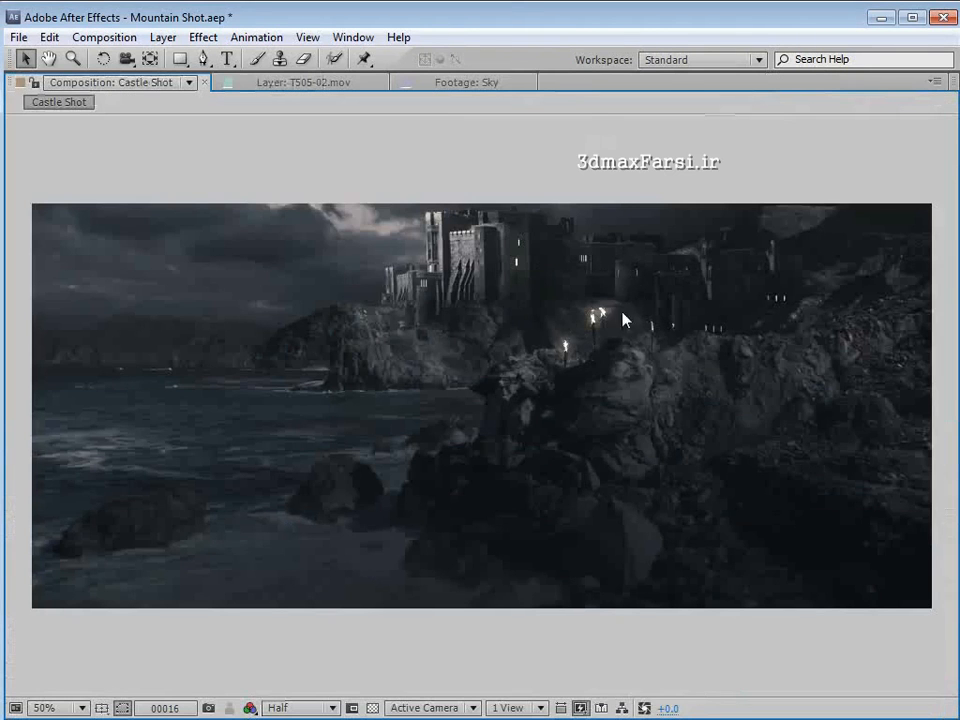
pyautogui.press('`')
pyautogui.moveTo(699, 458); pyautogui.dragTo(775, 476)
pyautogui.press('-')
pyautogui.press('-')
pyautogui.press('-')
pyautogui.press('-')
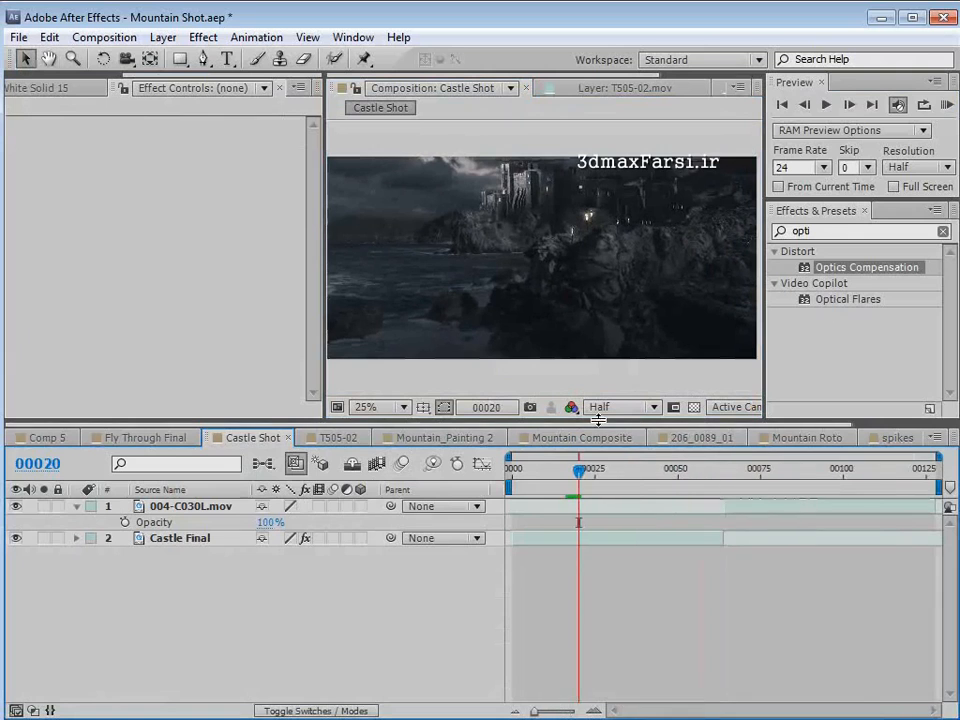
# - Enlarge the composition viewer, preview Castle Shot at frame 38, and fit the entire frame in the viewer
pyautogui.moveTo(598, 420); pyautogui.dragTo(594, 508)
pyautogui.scroll(2, 568, 326)
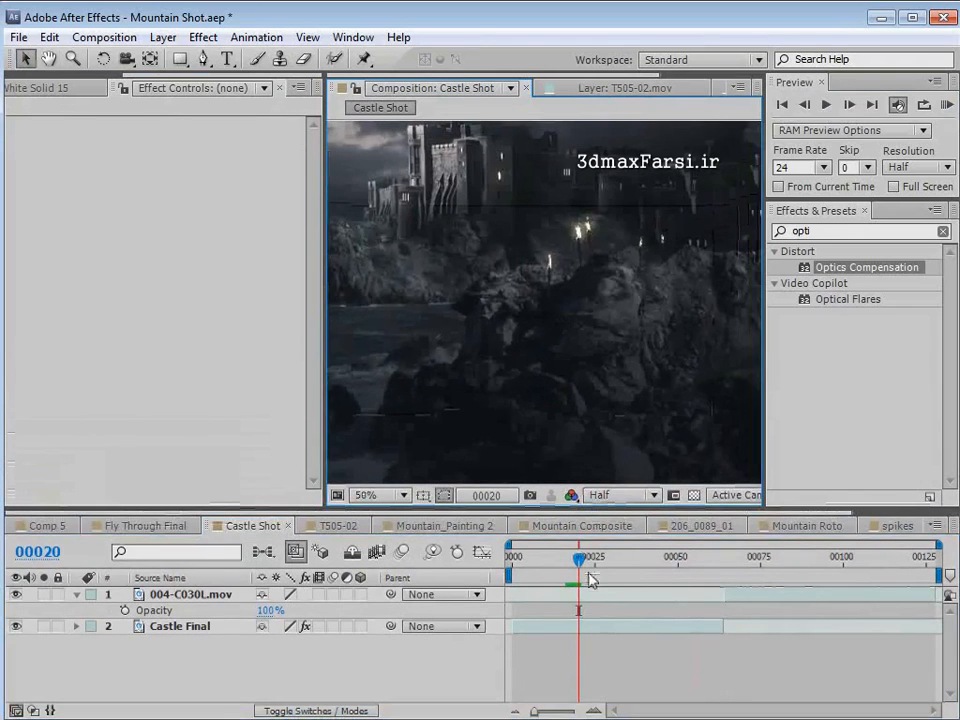
pyautogui.moveTo(590, 580); pyautogui.dragTo(638, 560)
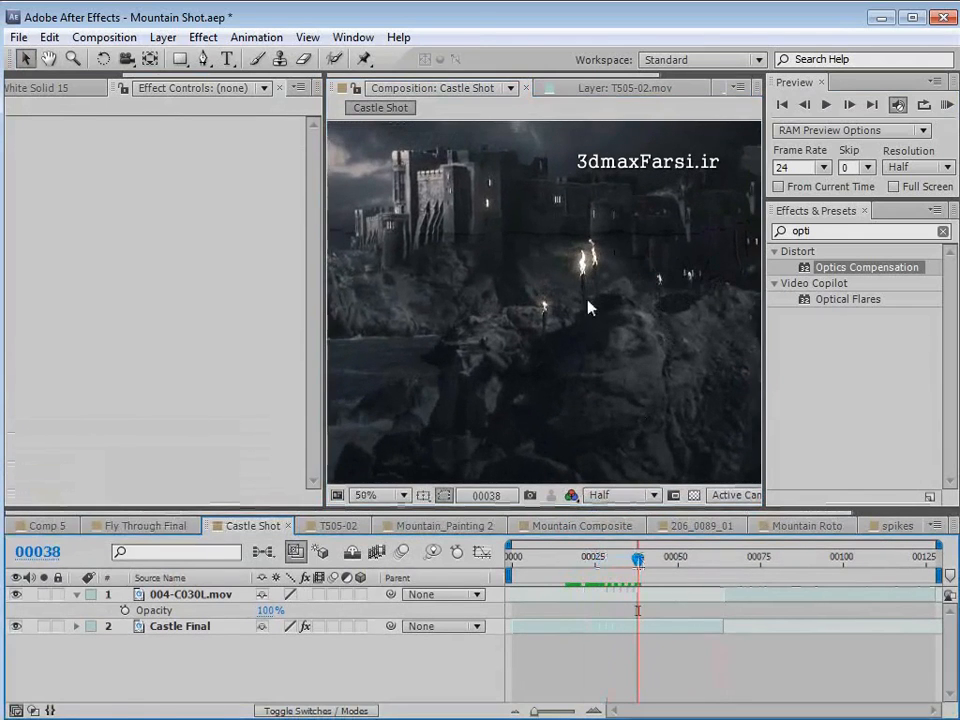
pyautogui.press('`')
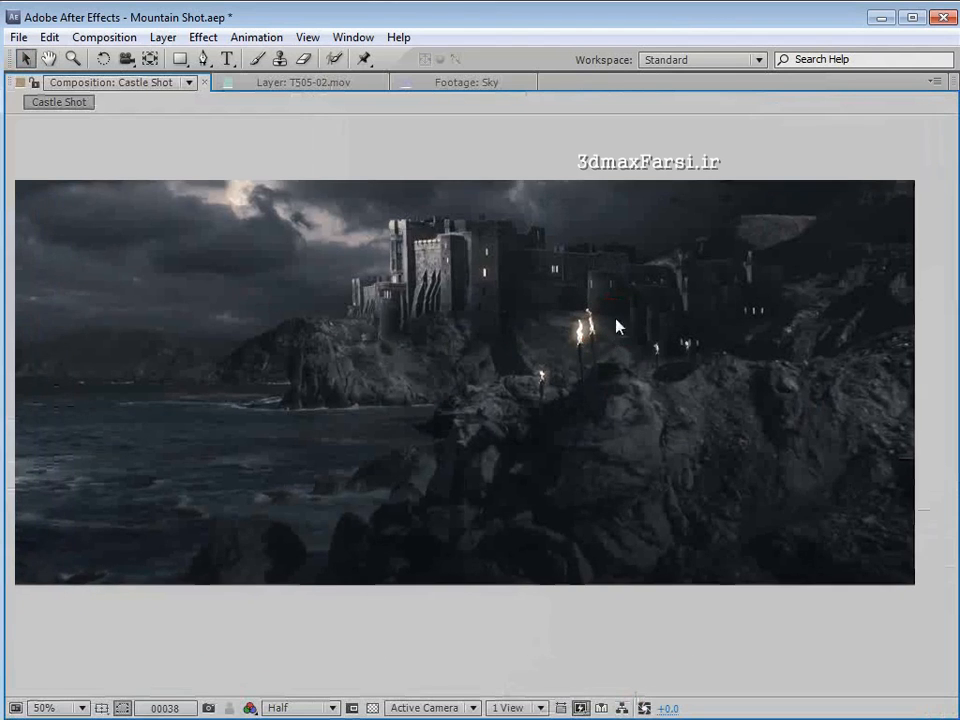
pyautogui.press('`')
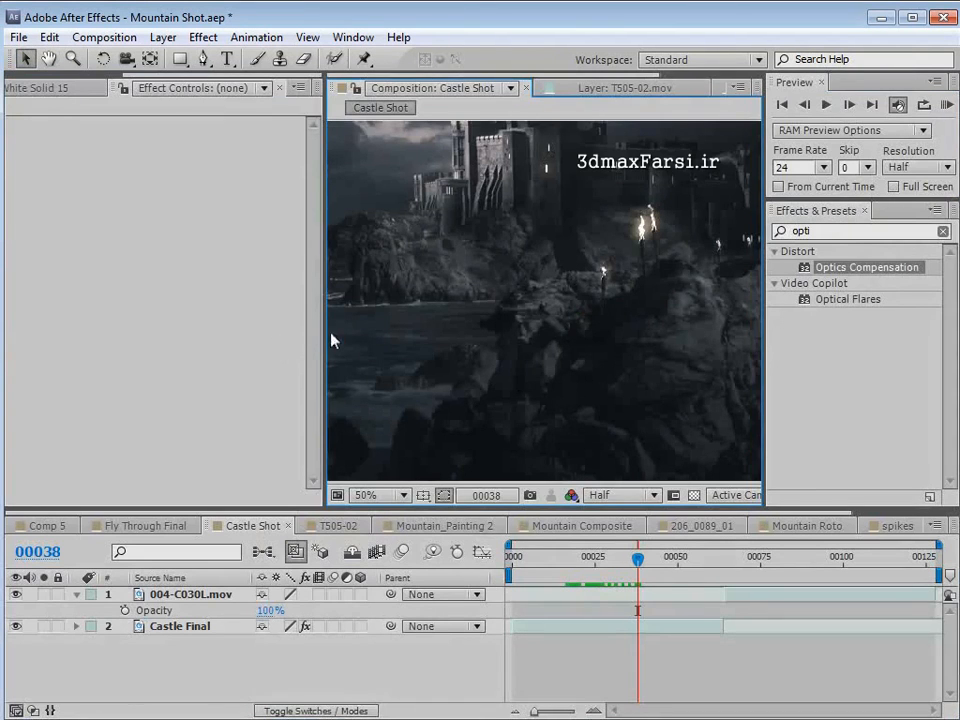
pyautogui.moveTo(333, 341); pyautogui.dragTo(28, 315)
pyautogui.scroll(-2, 480, 311)
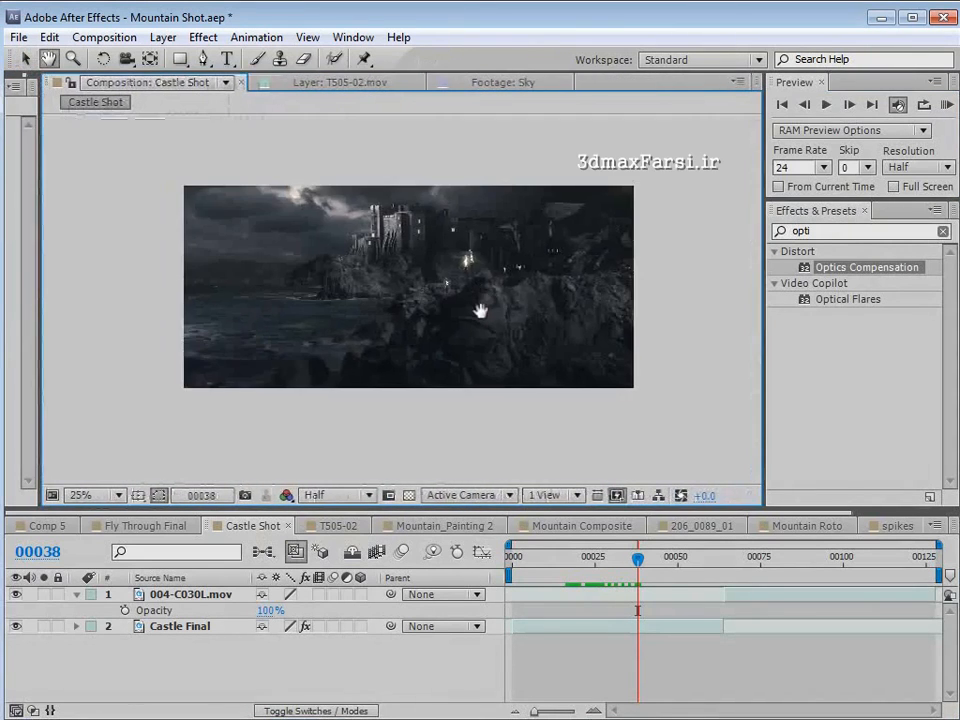
pyautogui.click(85, 495)
pyautogui.click(96, 514)
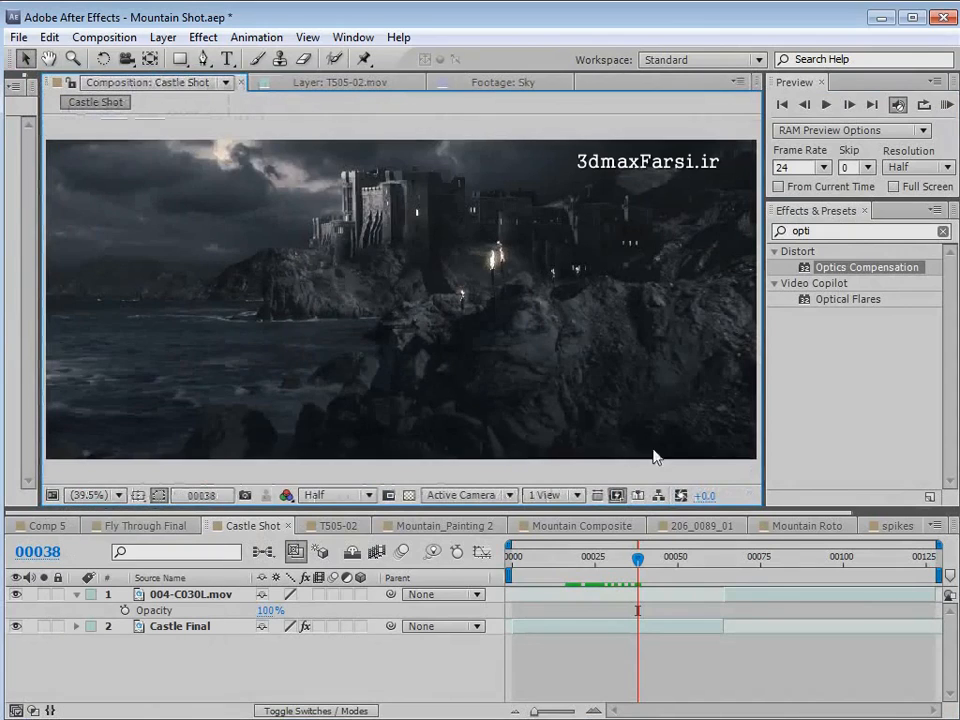
# - Compare the original coastal footage up to frame 111 with a close-up of the castle painting at frame 35
pyautogui.moveTo(742, 566); pyautogui.dragTo(835, 602)
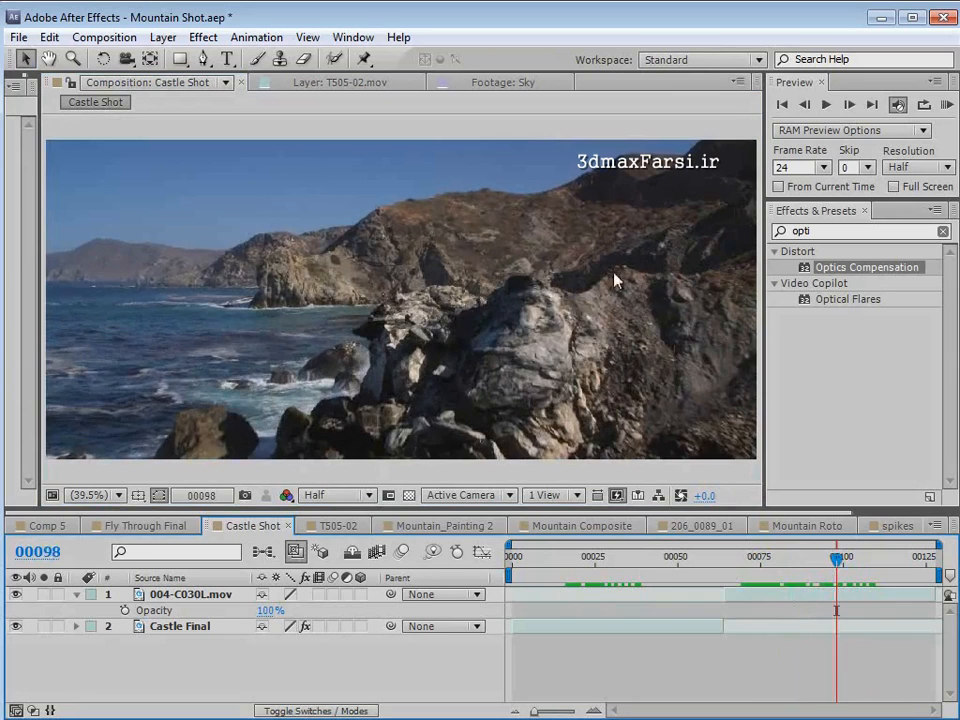
pyautogui.press('space')
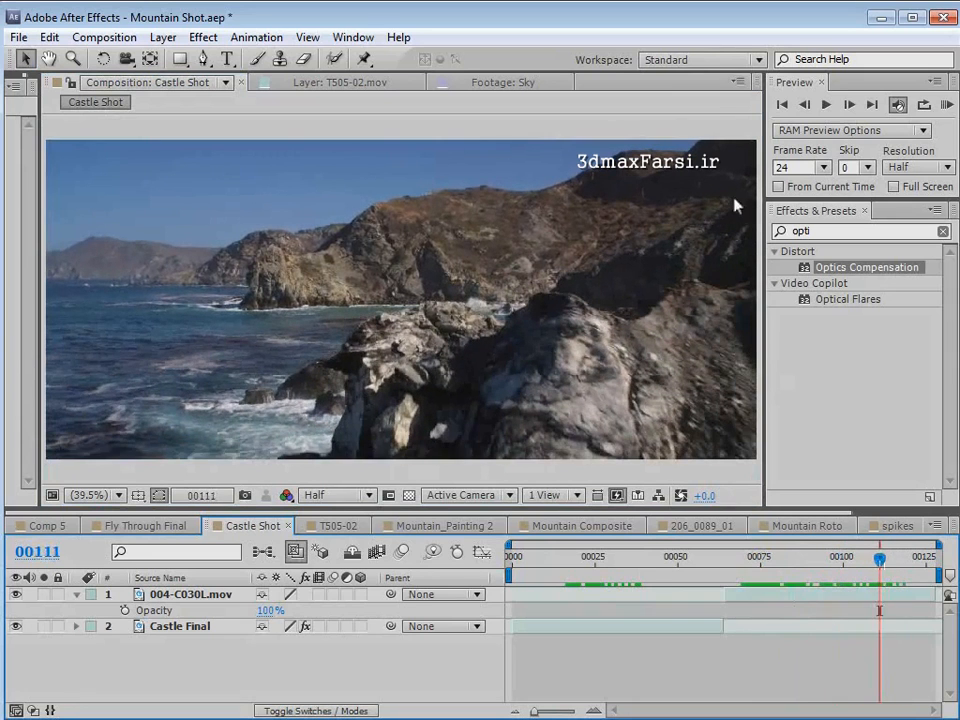
pyautogui.moveTo(878, 558); pyautogui.dragTo(628, 569)
pyautogui.scroll(3, 321, 285)
pyautogui.press('space')
pyautogui.moveTo(249, 208); pyautogui.dragTo(395, 335)
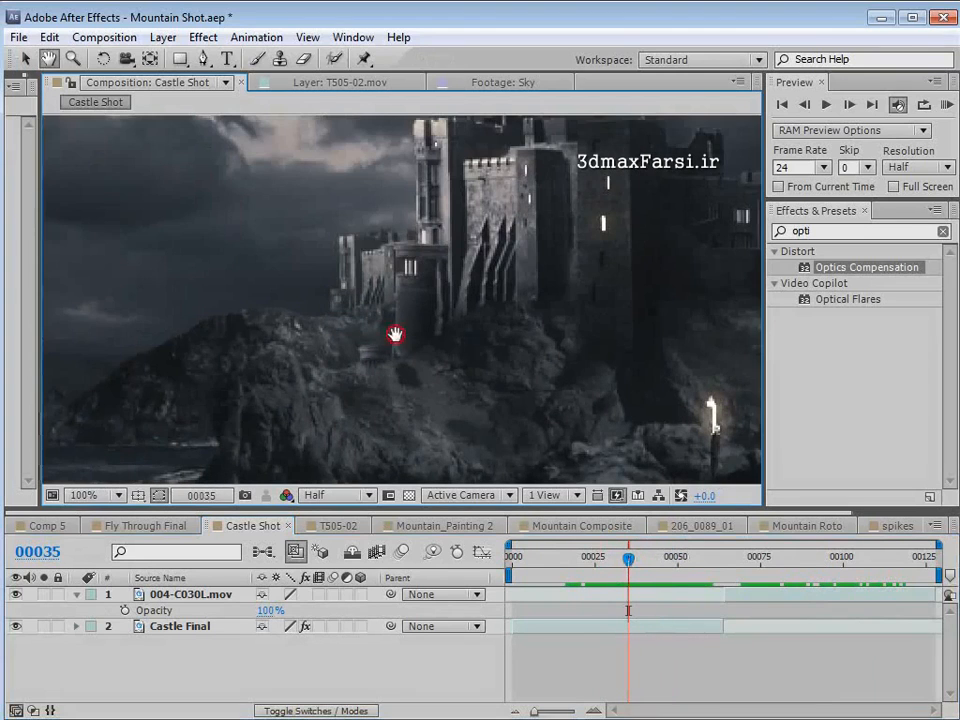
# - Examine the castle, cliffs, torches and clouds of the painted shot between frames 29 and 63
pyautogui.moveTo(628, 558); pyautogui.dragTo(607, 583)
pyautogui.press('space')
pyautogui.scroll(-2, 493, 306)
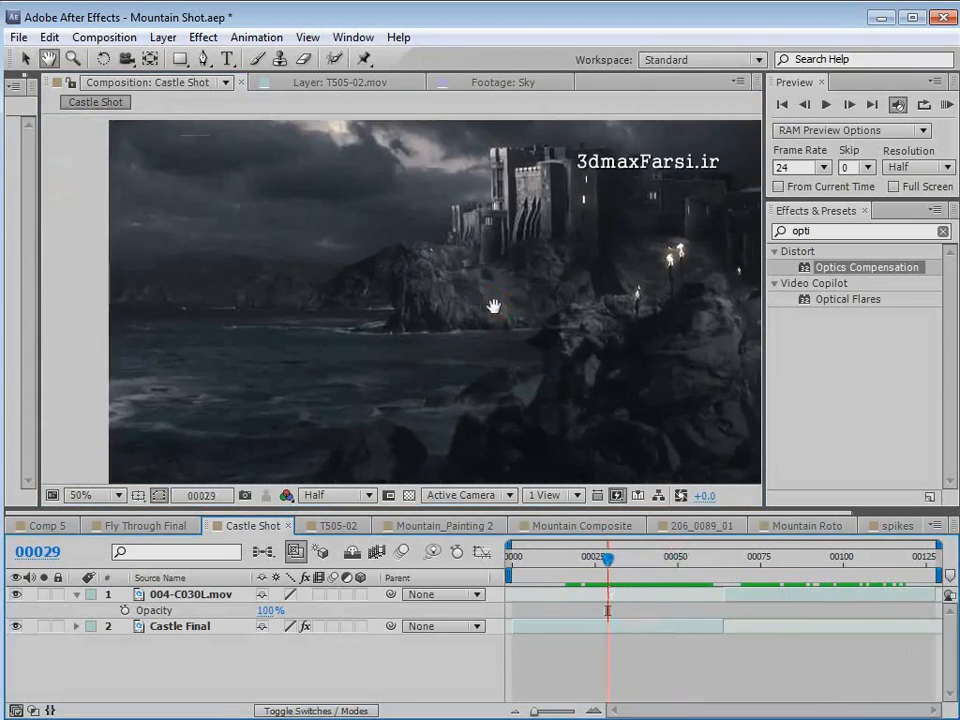
pyautogui.press('space')
pyautogui.moveTo(561, 253); pyautogui.dragTo(463, 267)
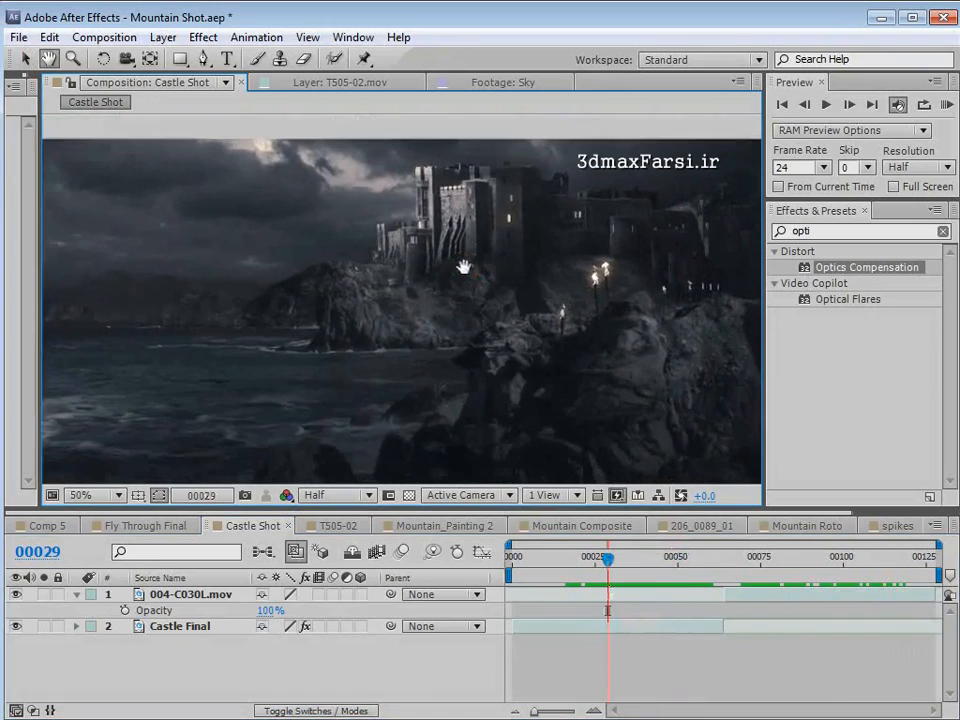
pyautogui.moveTo(643, 563); pyautogui.dragTo(720, 560)
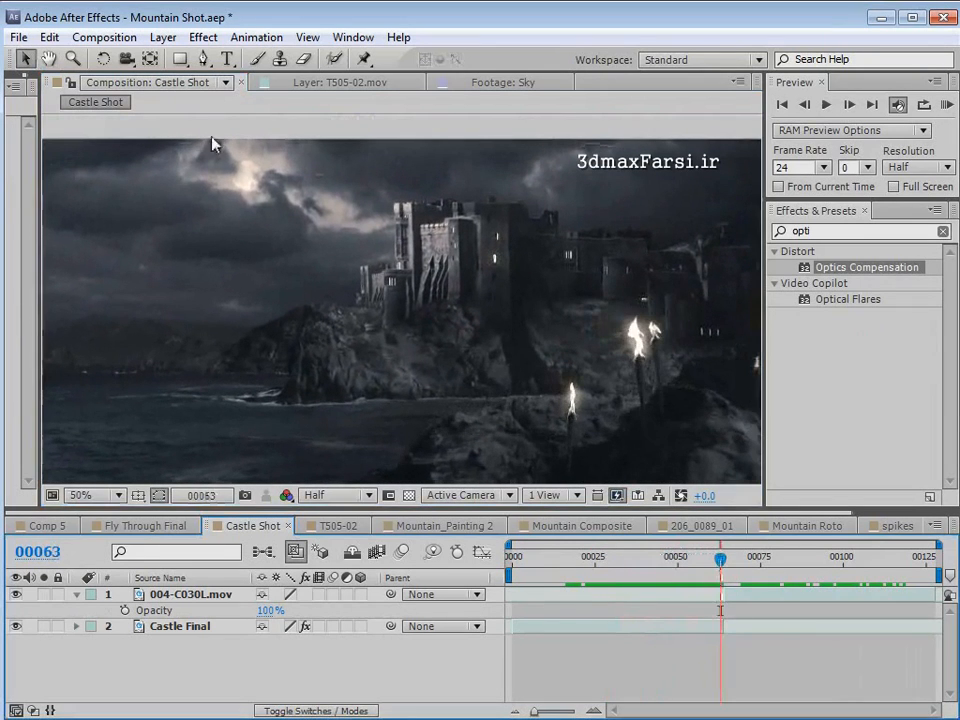
pyautogui.press('space')
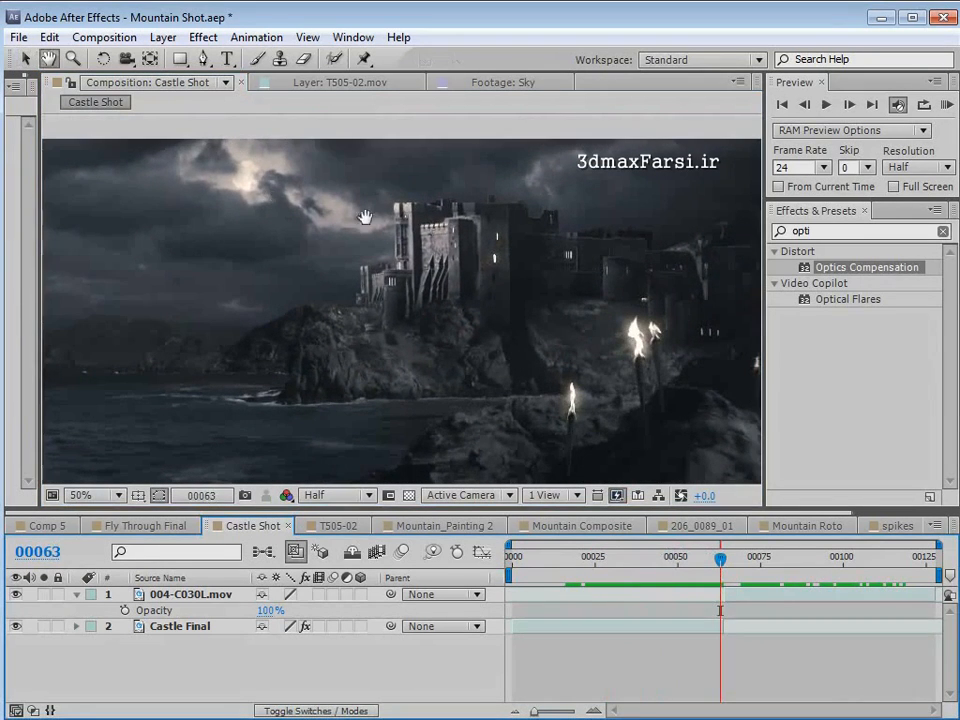
pyautogui.scroll(-2, 504, 272)
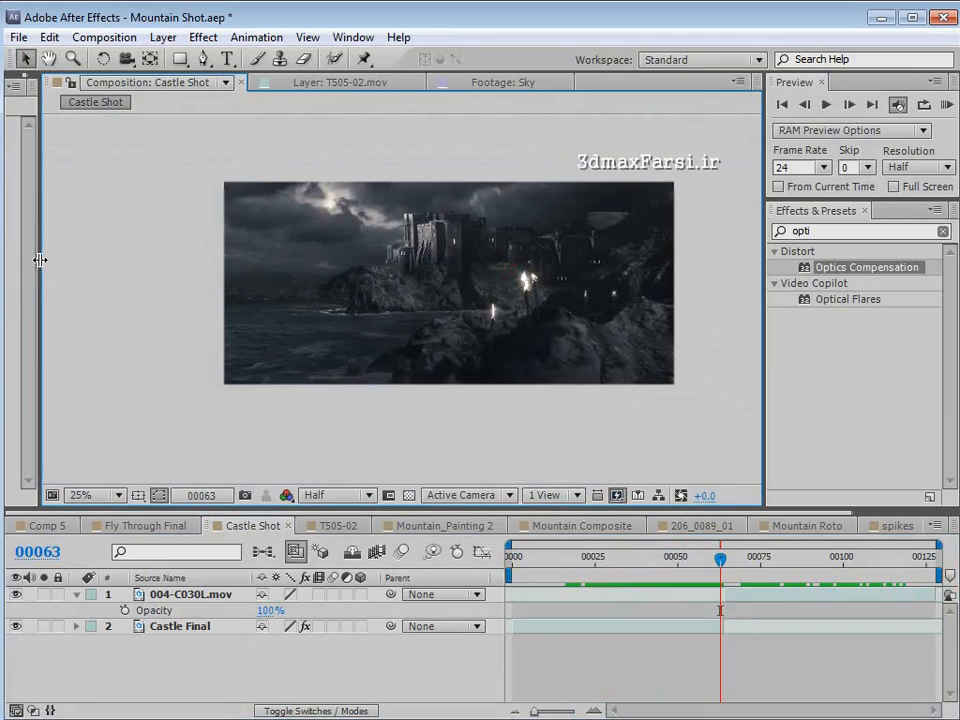
# - In Mountain Composite, pull down the midtone and shadow points of the Blue curve on Adjustment Layer 88
pyautogui.moveTo(39, 259); pyautogui.dragTo(197, 261)
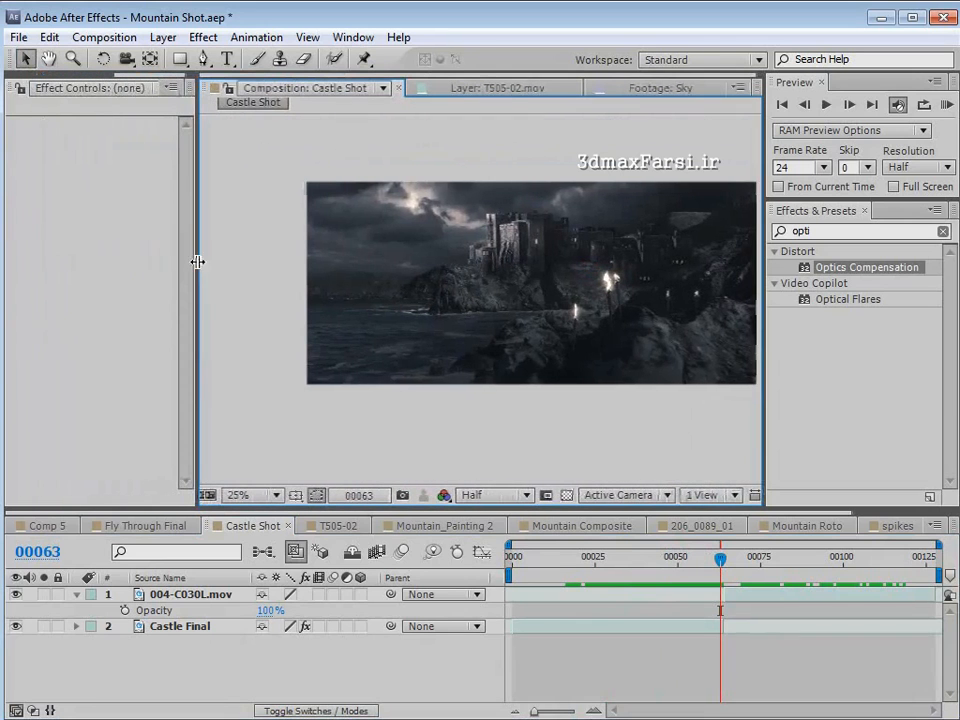
pyautogui.click(573, 528)
pyautogui.scroll(8, 167, 617)
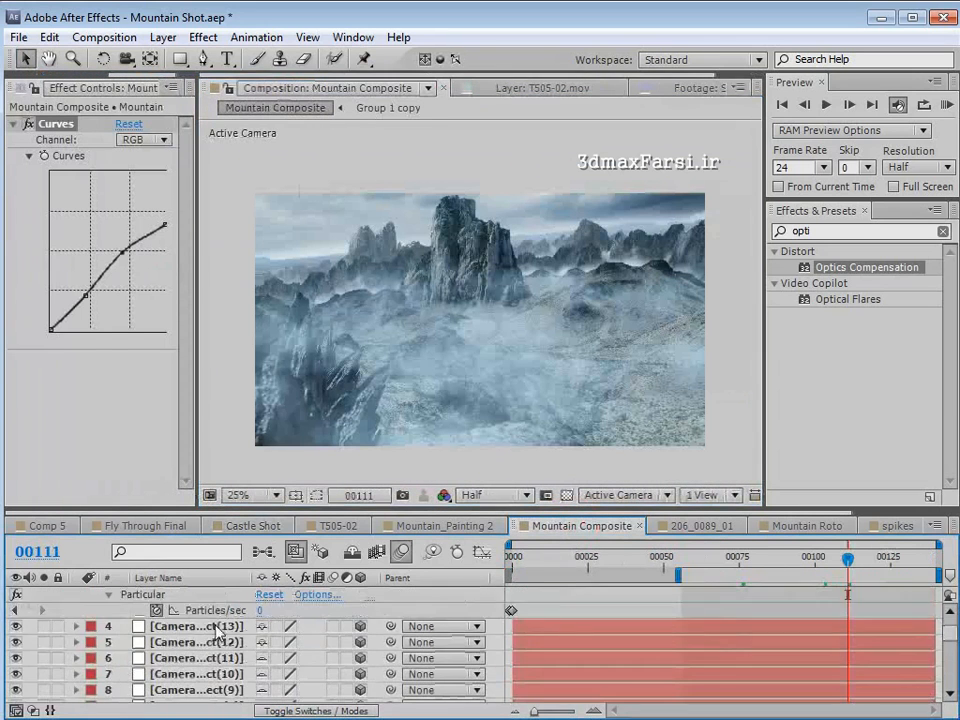
pyautogui.click(155, 594)
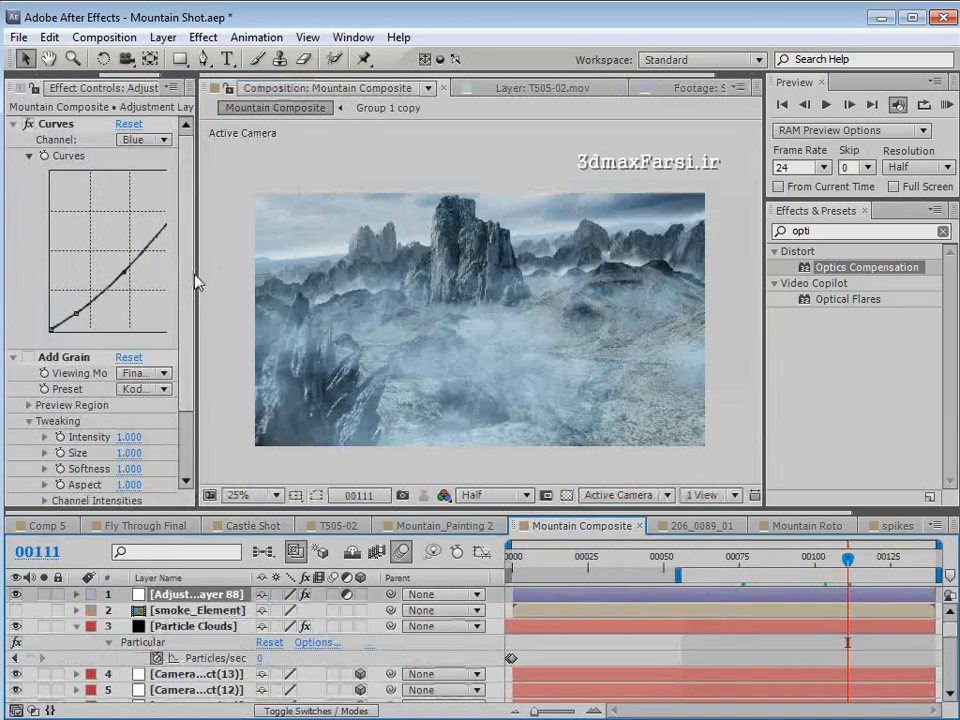
pyautogui.moveTo(201, 275); pyautogui.dragTo(296, 280)
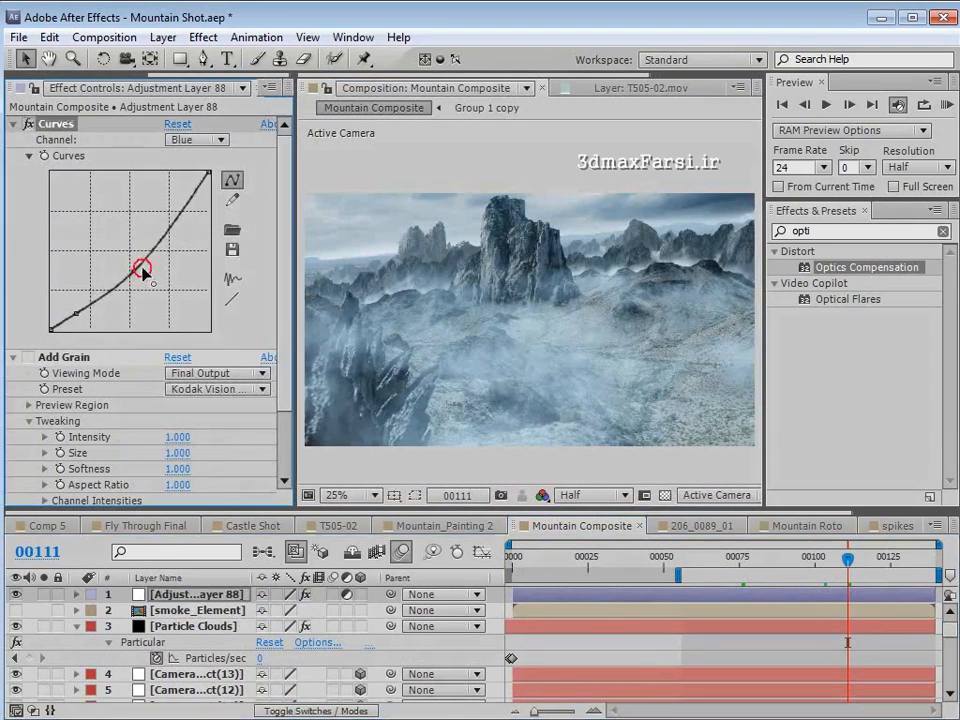
pyautogui.moveTo(141, 272); pyautogui.dragTo(161, 262)
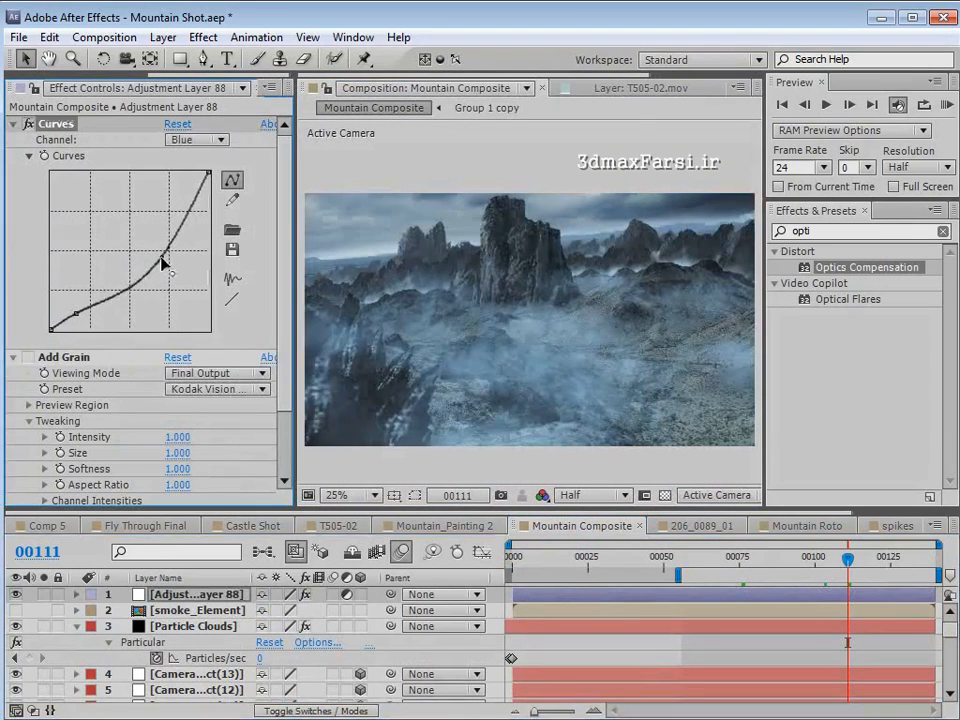
pyautogui.click(76, 314)
pyautogui.moveTo(76, 314); pyautogui.dragTo(79, 318)
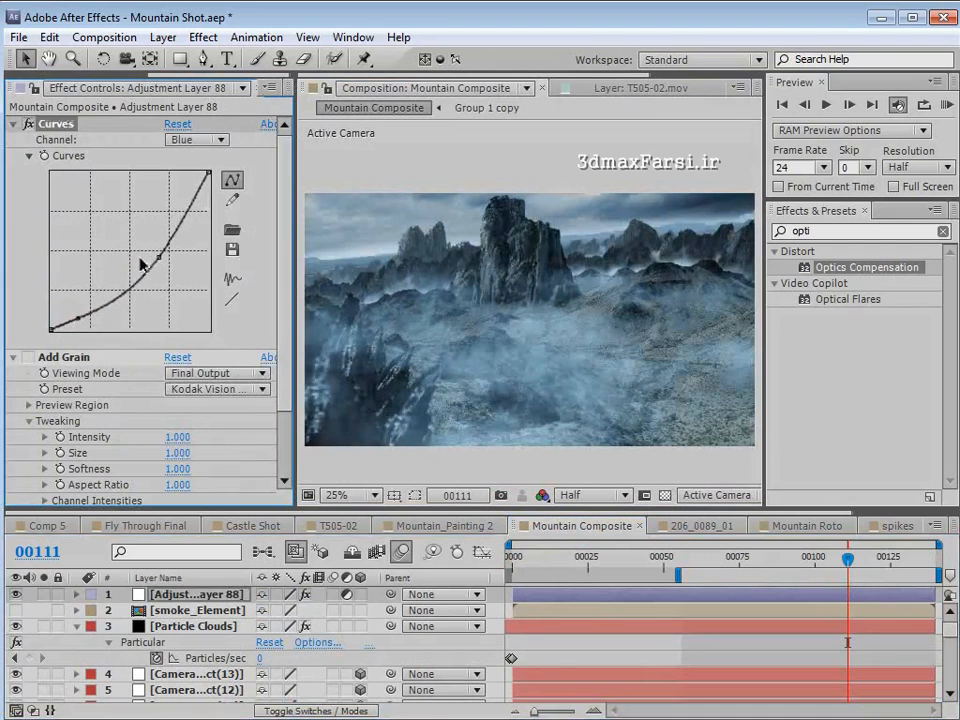
pyautogui.moveTo(157, 258)
pyautogui.mouseDown()
pyautogui.moveTo(171, 264)
pyautogui.moveTo(167, 257)
pyautogui.mouseUp()
# - At frame 107, apply a Tint effect to Adjustment Layer 88 with Amount to Tint at 22%
pyautogui.moveTo(848, 558); pyautogui.dragTo(843, 585)
pyautogui.click(203, 37)
pyautogui.moveTo(214, 210)
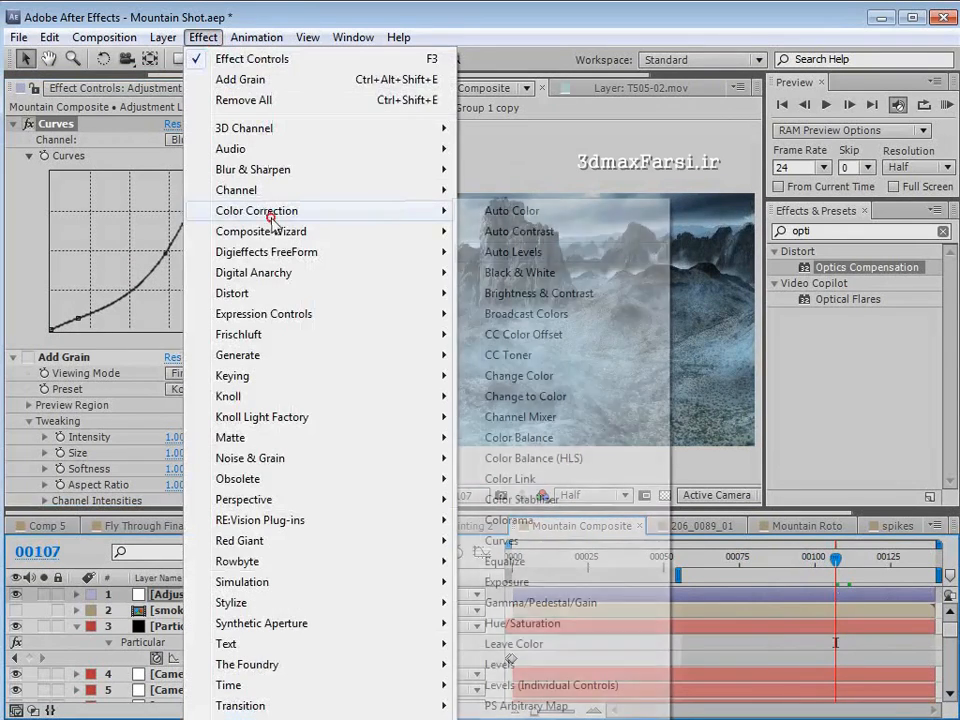
pyautogui.click(500, 718)
pyautogui.moveTo(181, 499); pyautogui.dragTo(33, 503)
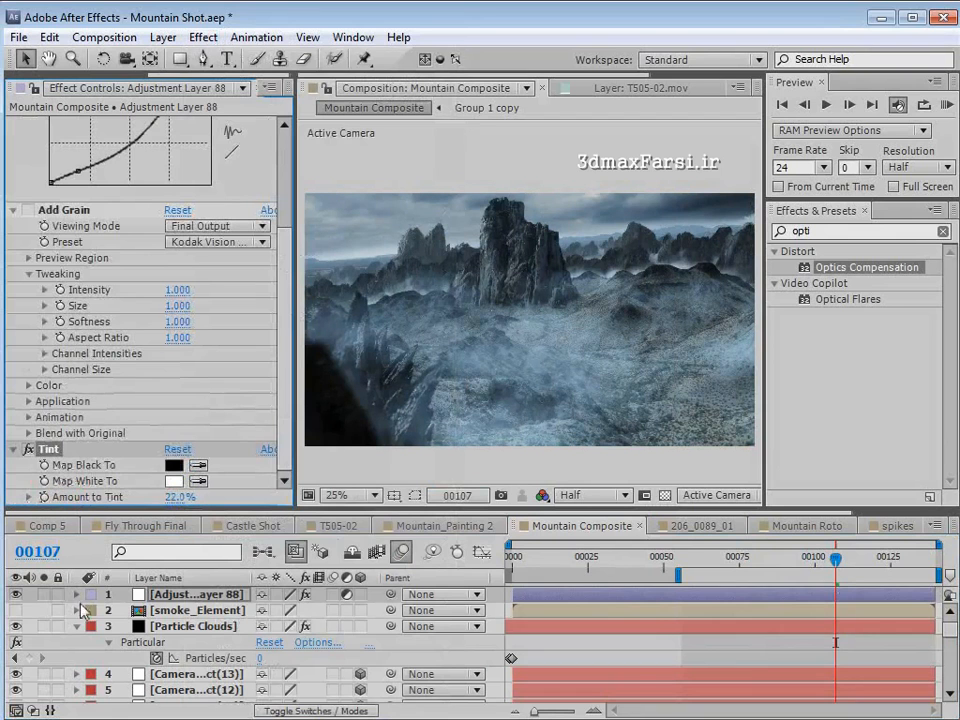
# - Brighten the Mountain layer by lifting the shadow and midtone points of its RGB curve at frame 107
pyautogui.scroll(-8, 173, 628)
pyautogui.click(173, 627)
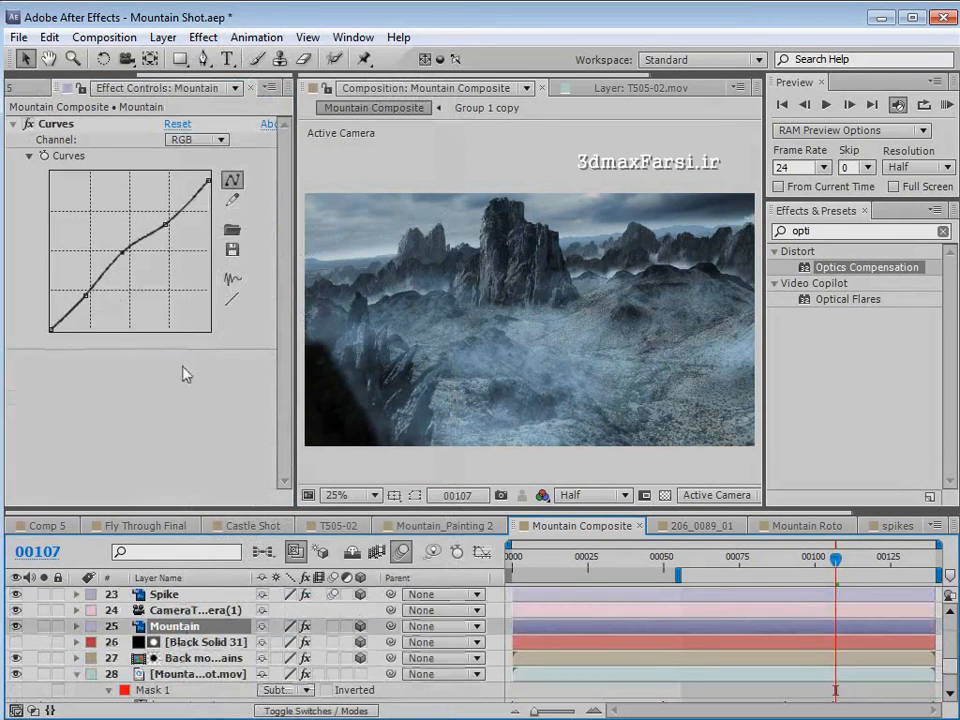
pyautogui.moveTo(87, 294); pyautogui.dragTo(74, 298)
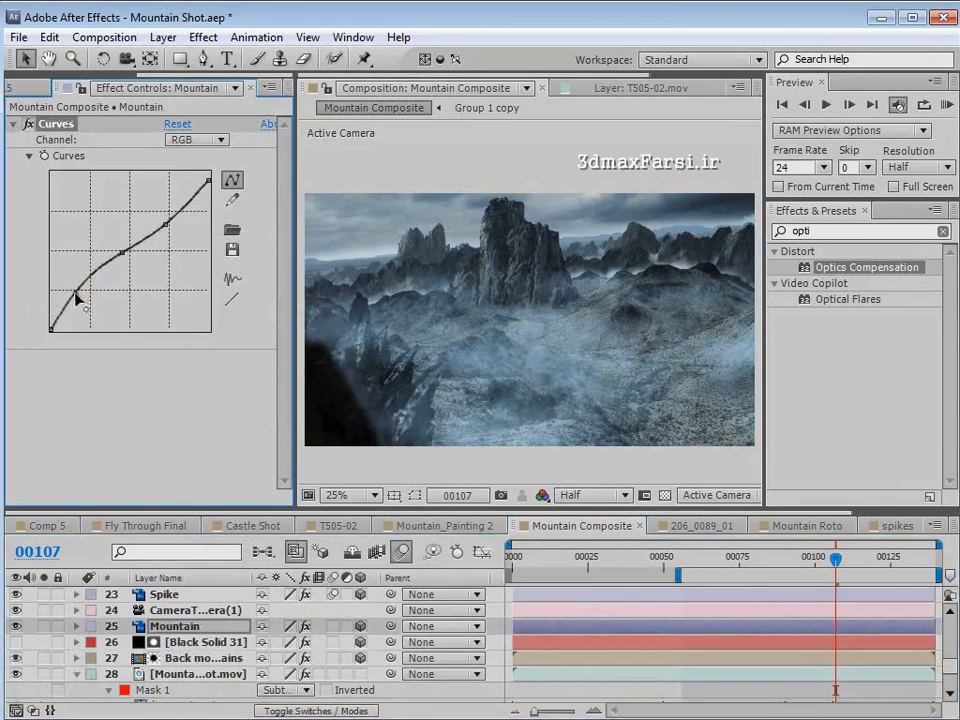
pyautogui.moveTo(122, 252); pyautogui.dragTo(116, 246)
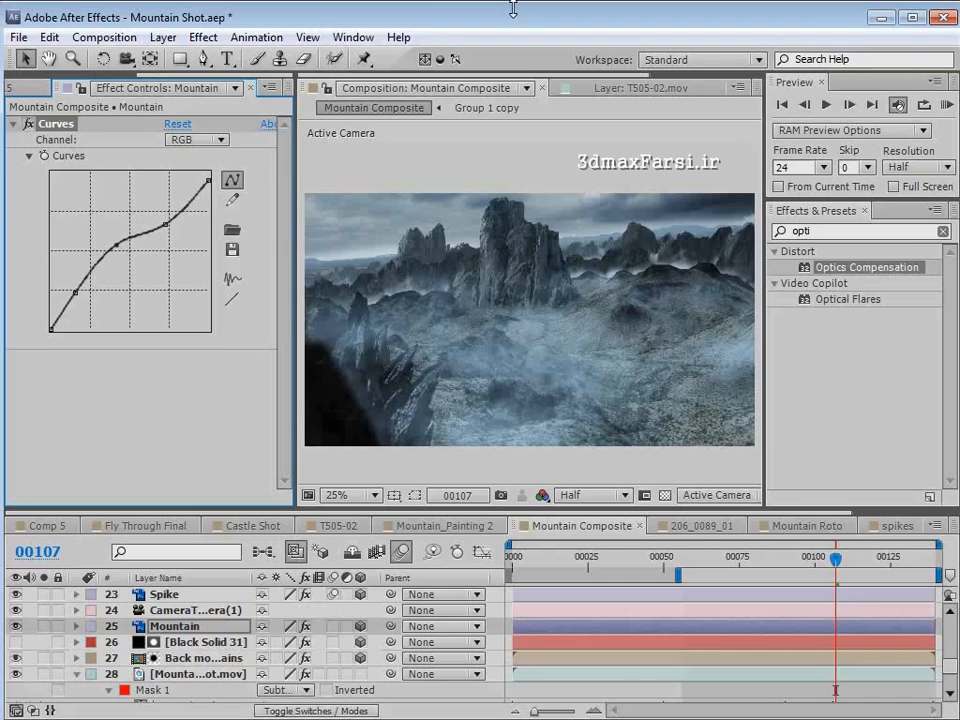
# - Switch to Firefox and open the Products page of the Video Copilot website
pyautogui.hotkey('alt', 'Tab')
pyautogui.click(181, 247)
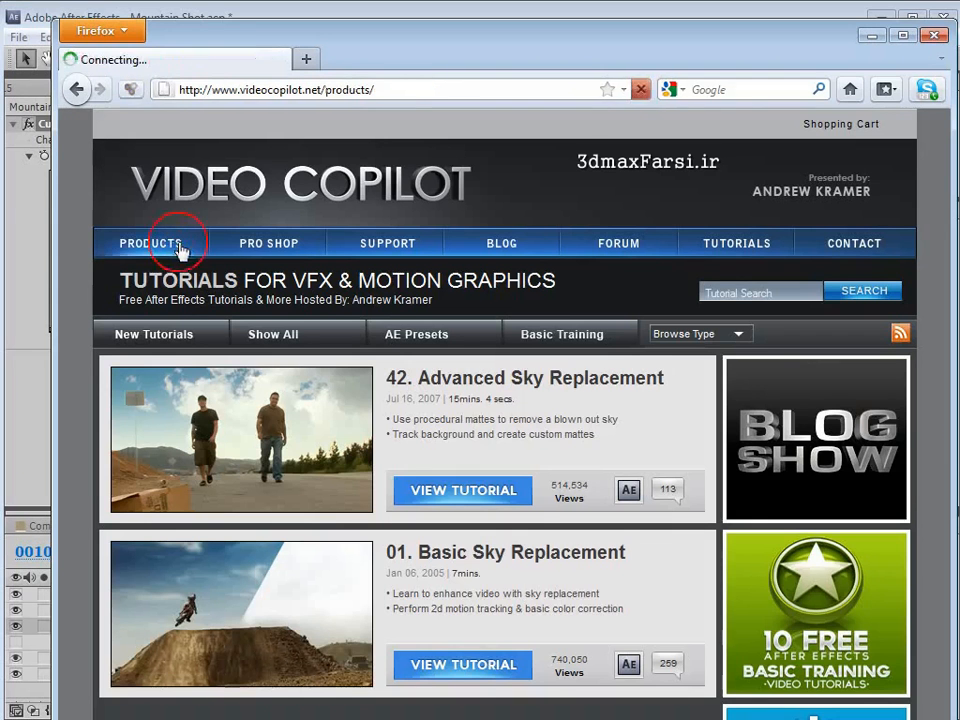
# - Show the Action Essentials 2: 720p stock footage in the featured products of the Product Store page
pyautogui.scroll(-2, 650, 540)
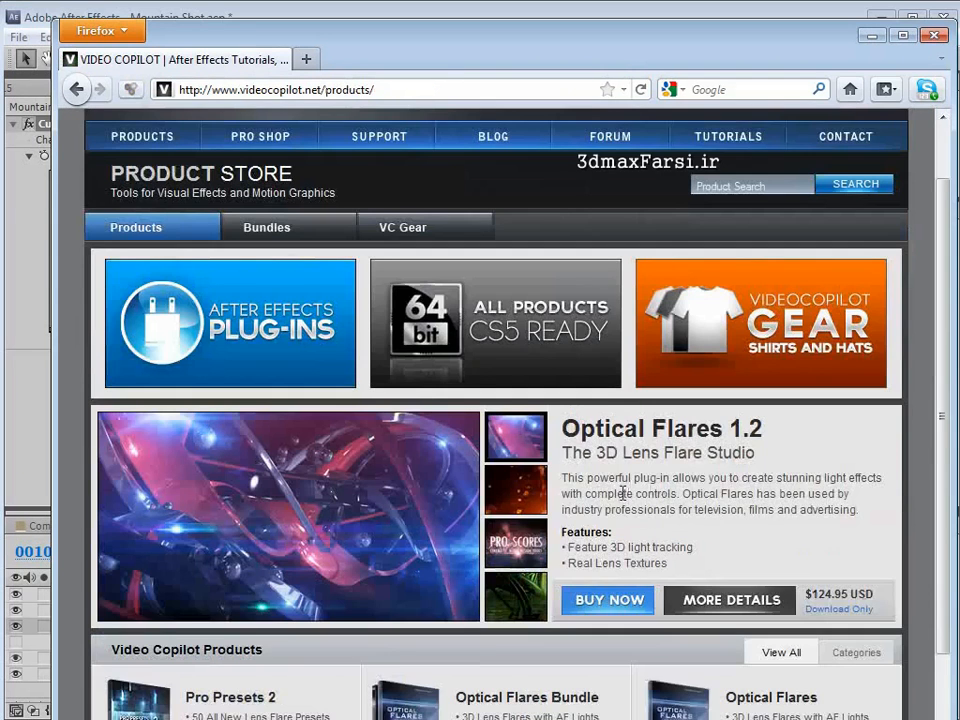
pyautogui.scroll(-2, 628, 500)
pyautogui.click(527, 396)
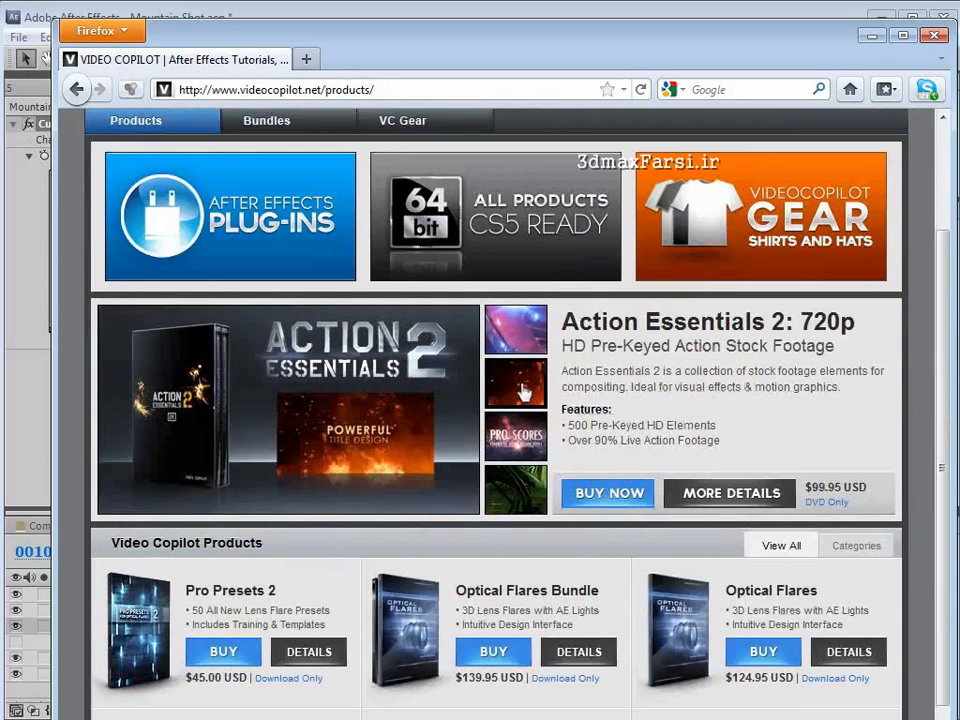
# - Switch back to After Effects and bring up the Castle Shot composition
pyautogui.click(394, 13)
pyautogui.click(72, 527)
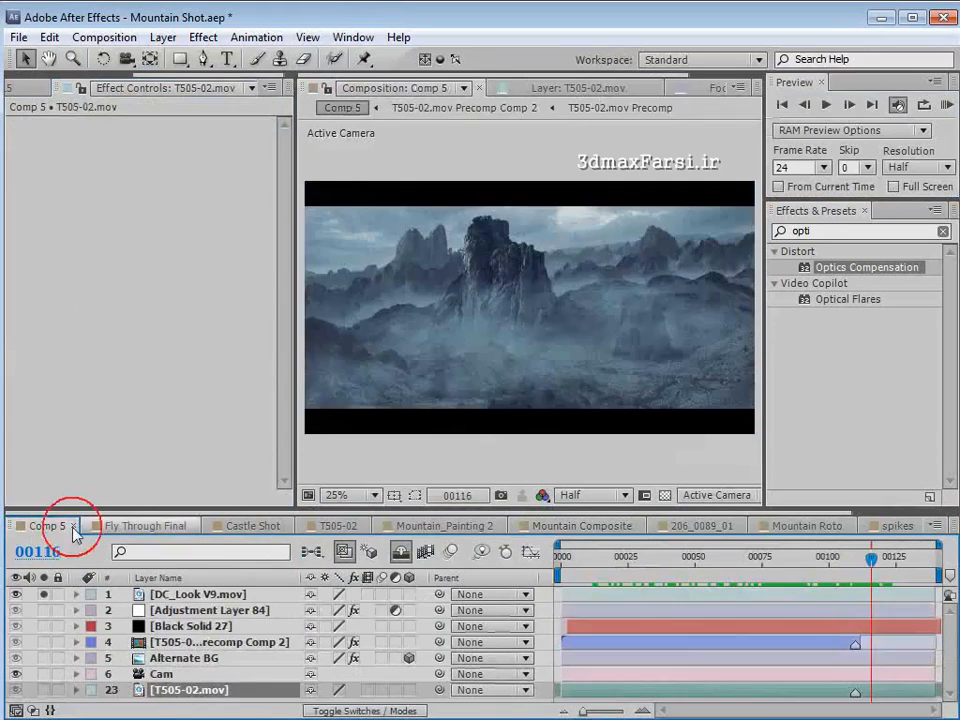
pyautogui.click(185, 525)
pyautogui.click(250, 525)
# - Examine the torch flames on the rocks below the castle up close, then view the whole shot at frame 59
pyautogui.scroll(1, 624, 366)
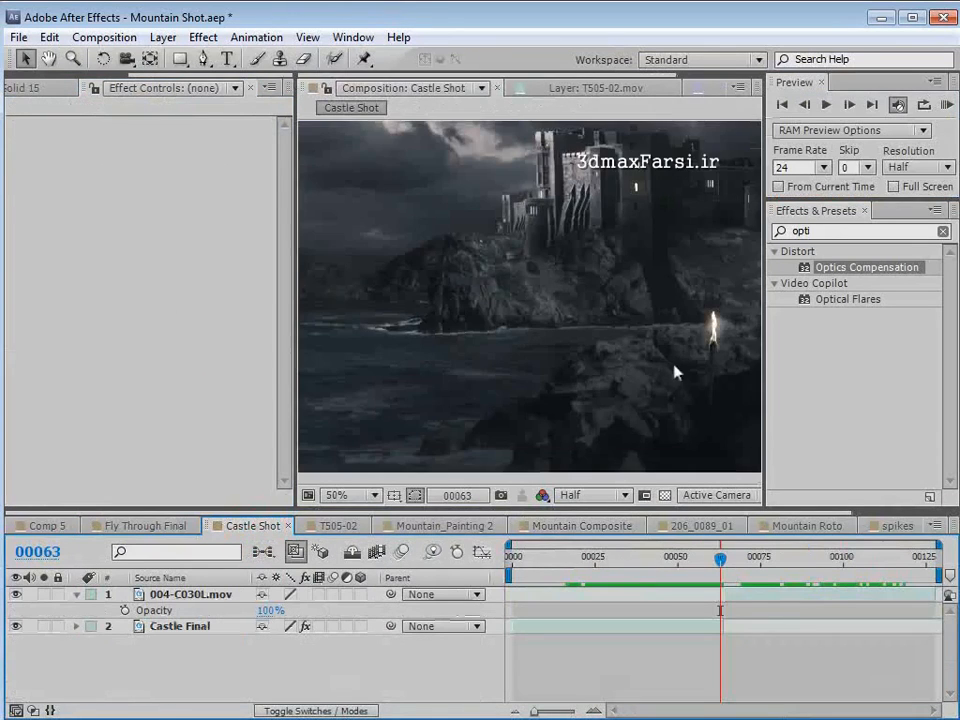
pyautogui.press('space')
pyautogui.moveTo(727, 350); pyautogui.dragTo(578, 330)
pyautogui.moveTo(722, 563)
pyautogui.mouseDown()
pyautogui.moveTo(739, 566)
pyautogui.moveTo(673, 568)
pyautogui.moveTo(709, 568)
pyautogui.mouseUp()
pyautogui.scroll(-1, 616, 300)
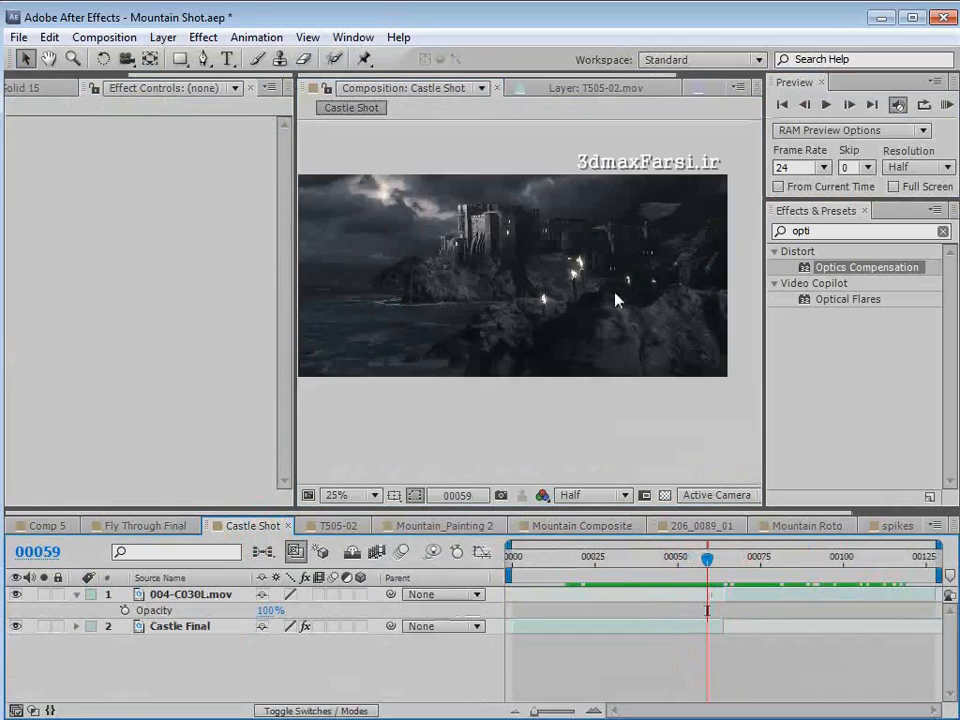
pyautogui.moveTo(616, 300); pyautogui.dragTo(646, 336)
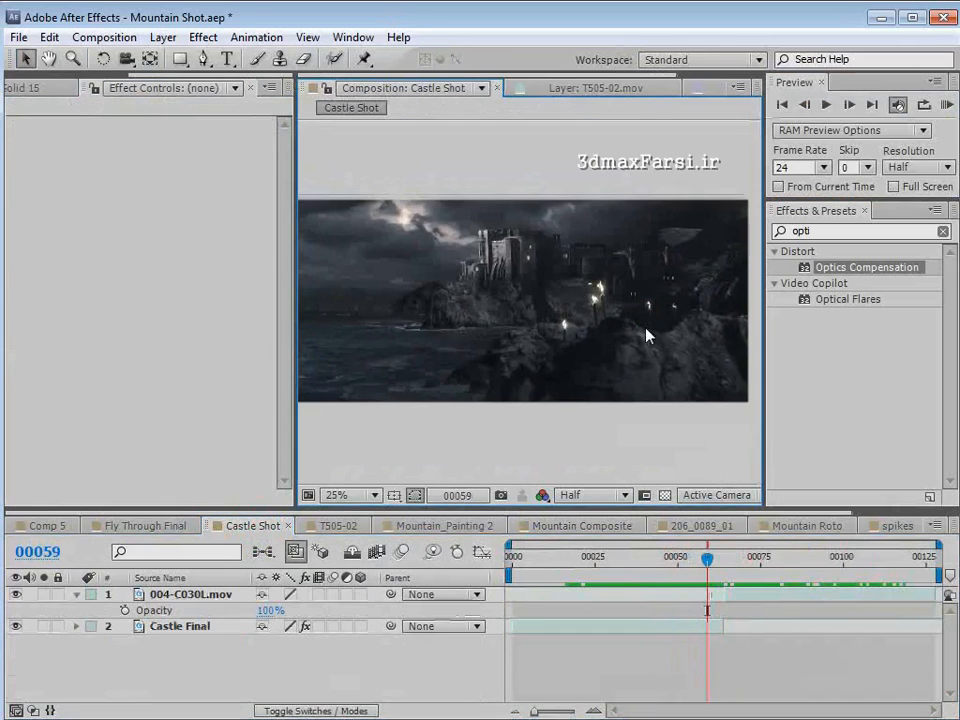